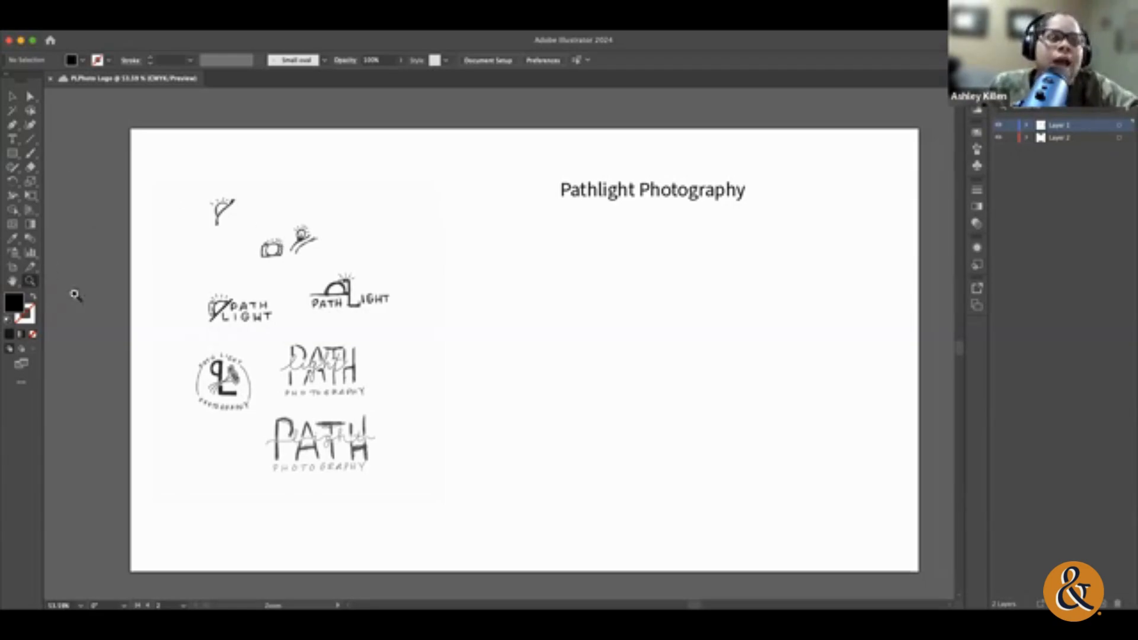
Step: Examine the hand-drawn Pathlight Photography logo sketches on the artboard at closer range
click(288, 299)
drag(288, 302, 261, 268)
drag(449, 339, 390, 316)
scroll(418, 339, down, 2)
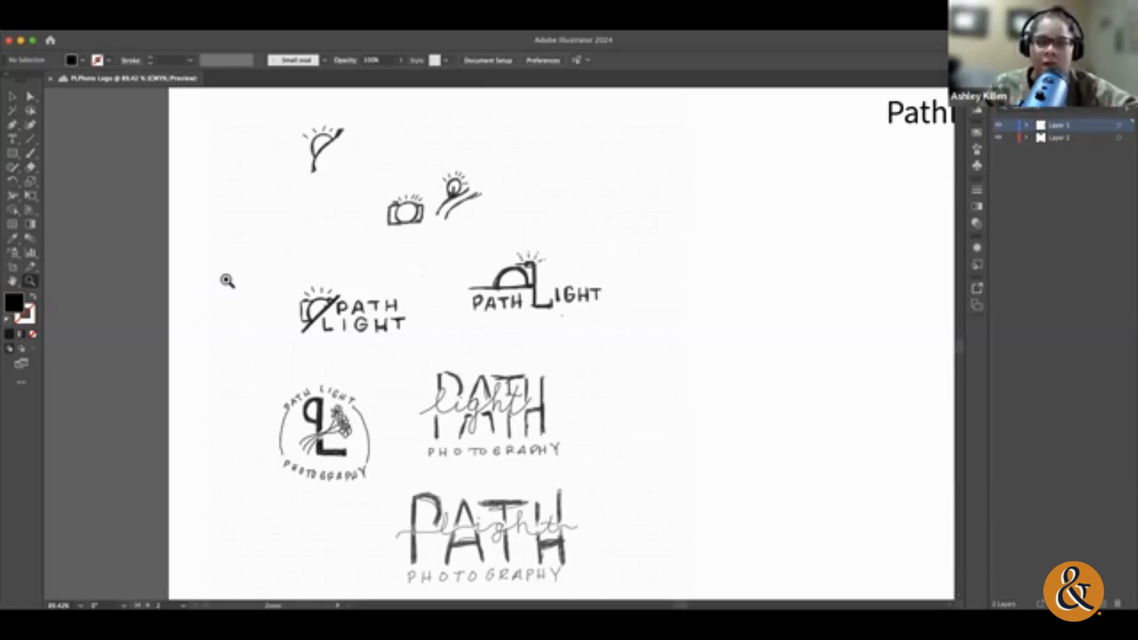
scroll(227, 281, right, 5)
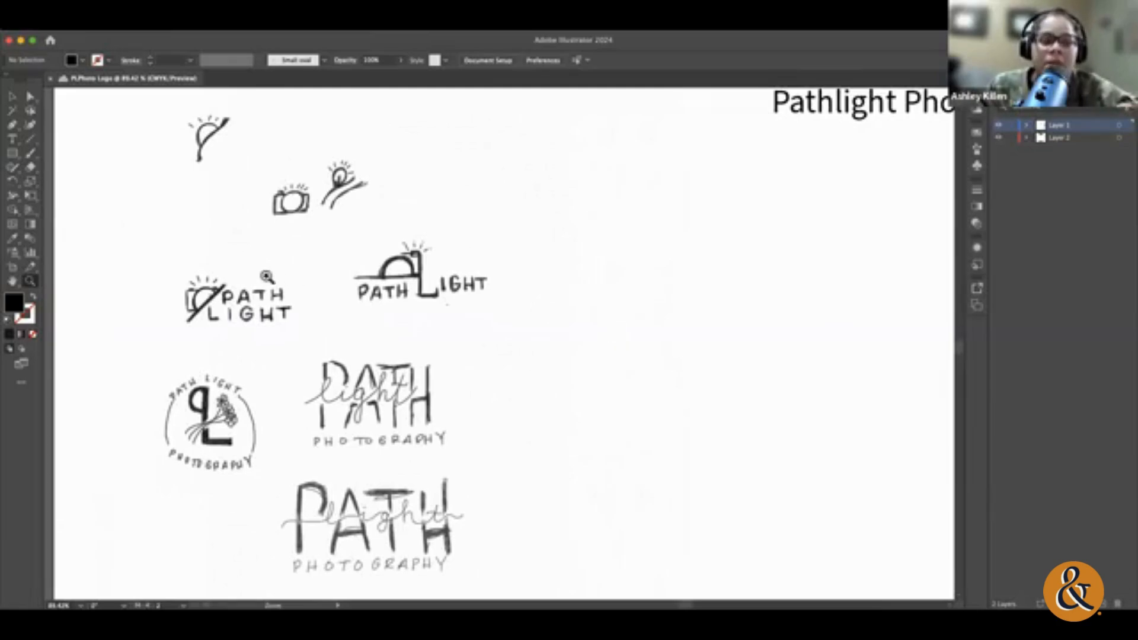
key(super+1)
click(14, 97)
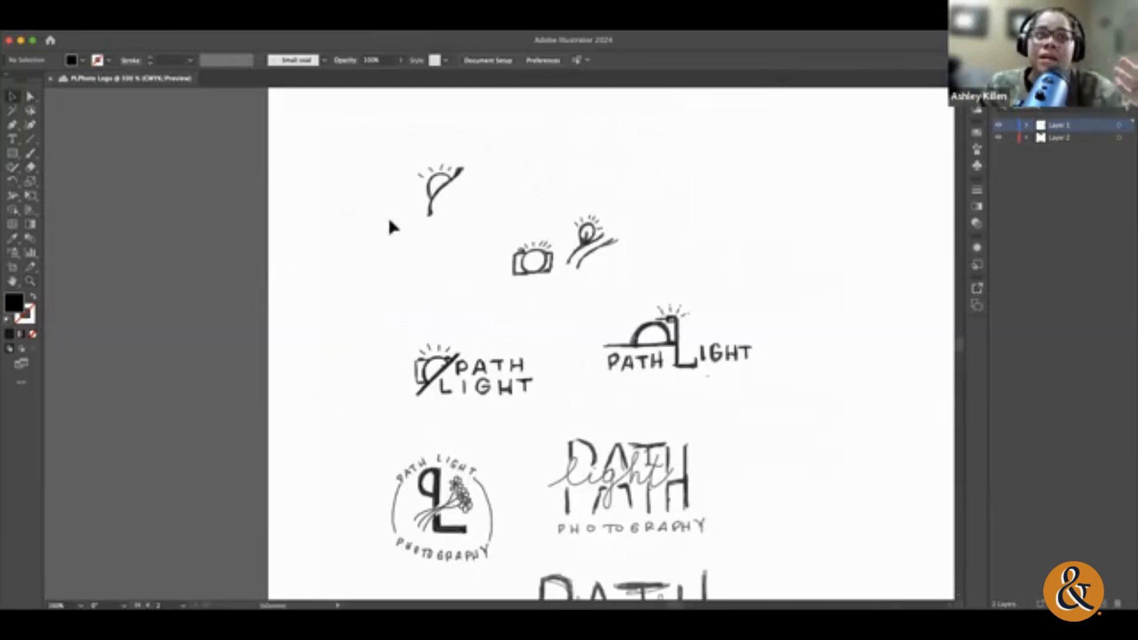
scroll(388, 215, right, 2)
click(389, 222)
scroll(389, 221, down, 4)
scroll(390, 221, right, 3)
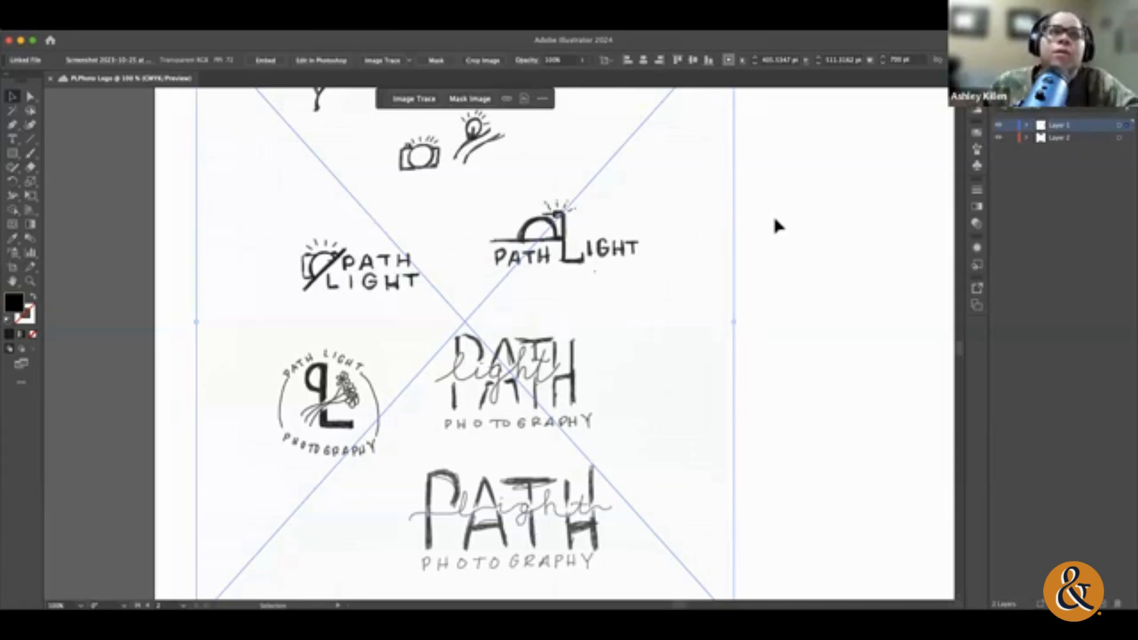
Step: Start placing a file into the document and browse to the Downloads folder
click(142, 15)
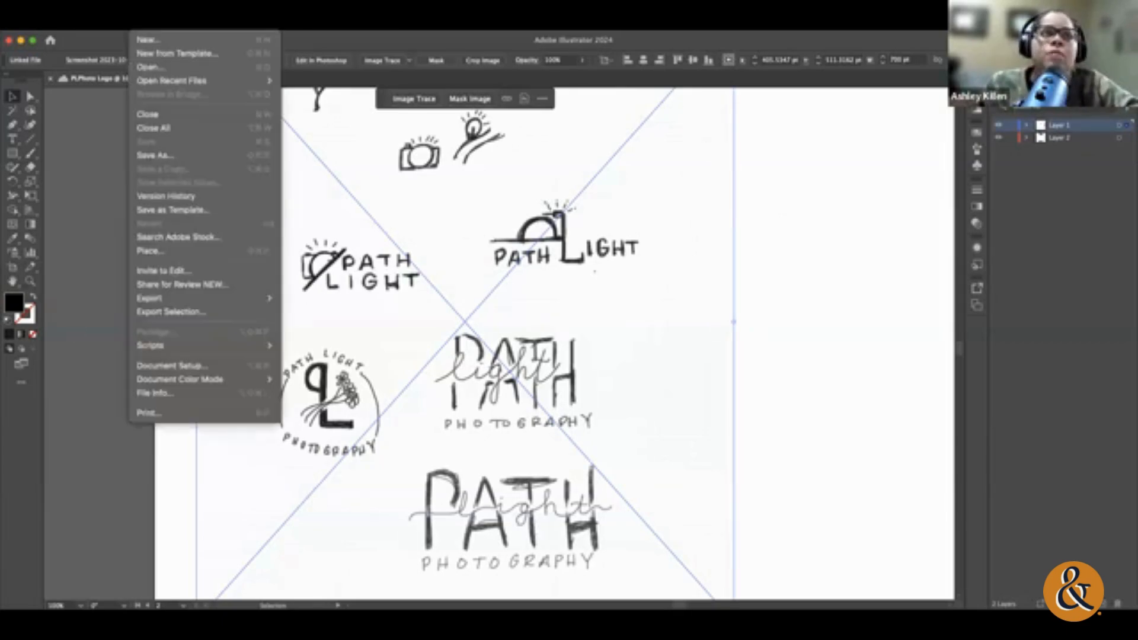
click(183, 256)
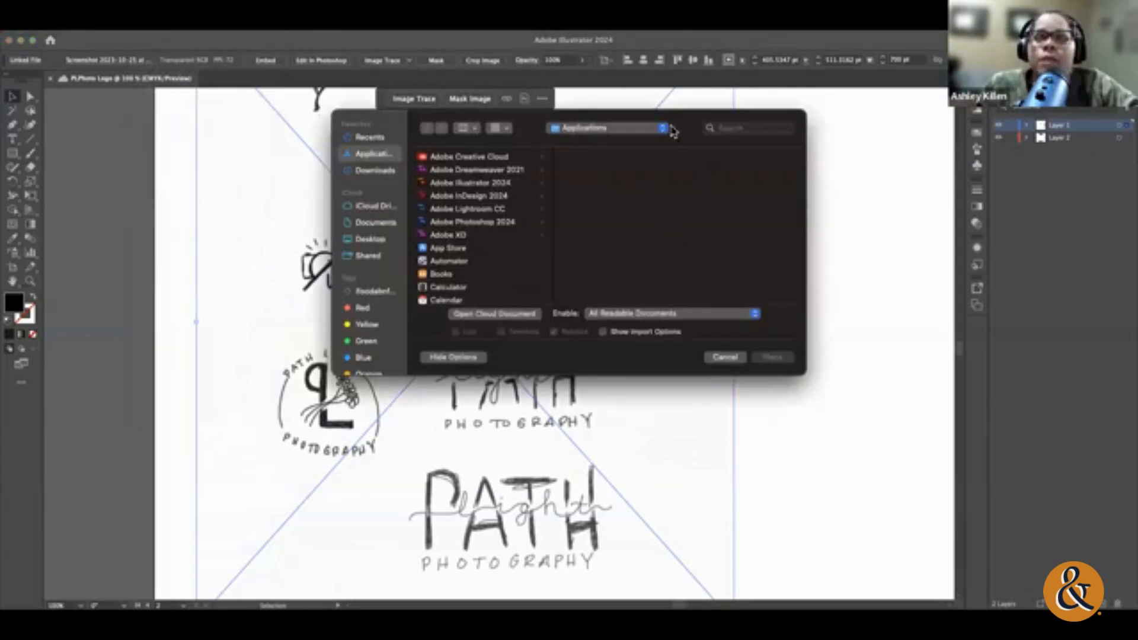
drag(673, 132, 574, 172)
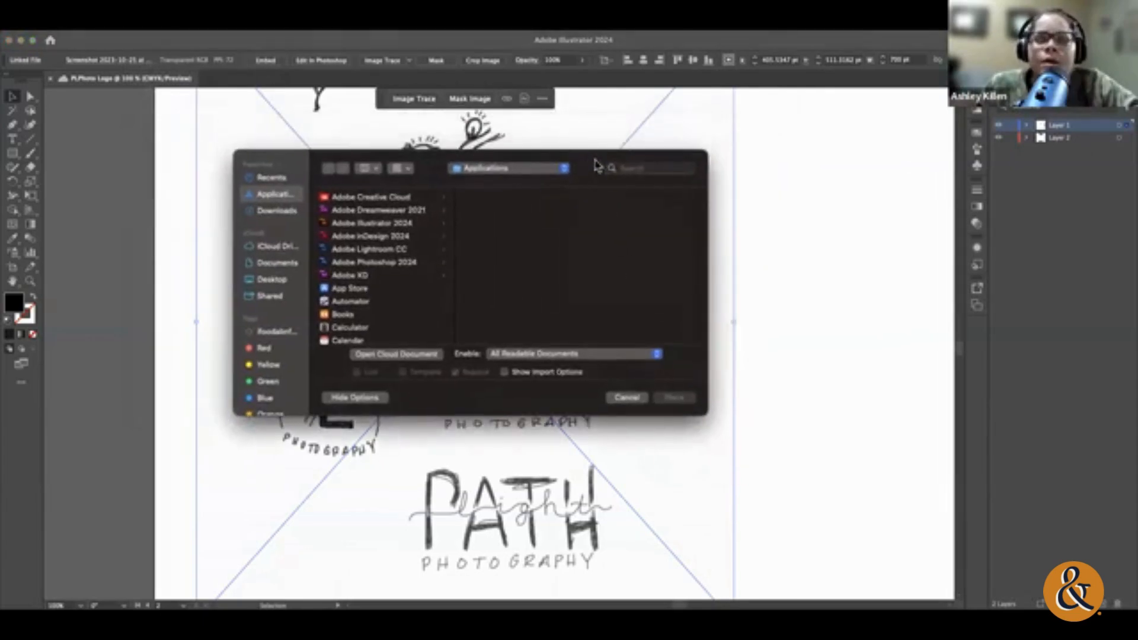
click(259, 178)
click(278, 246)
click(286, 263)
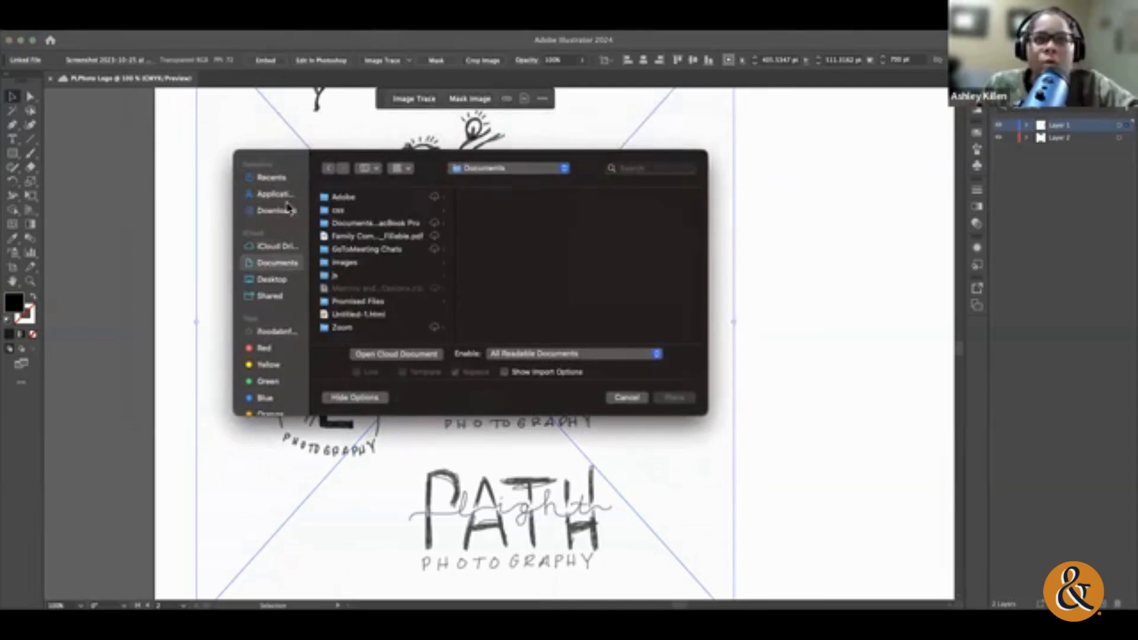
click(271, 211)
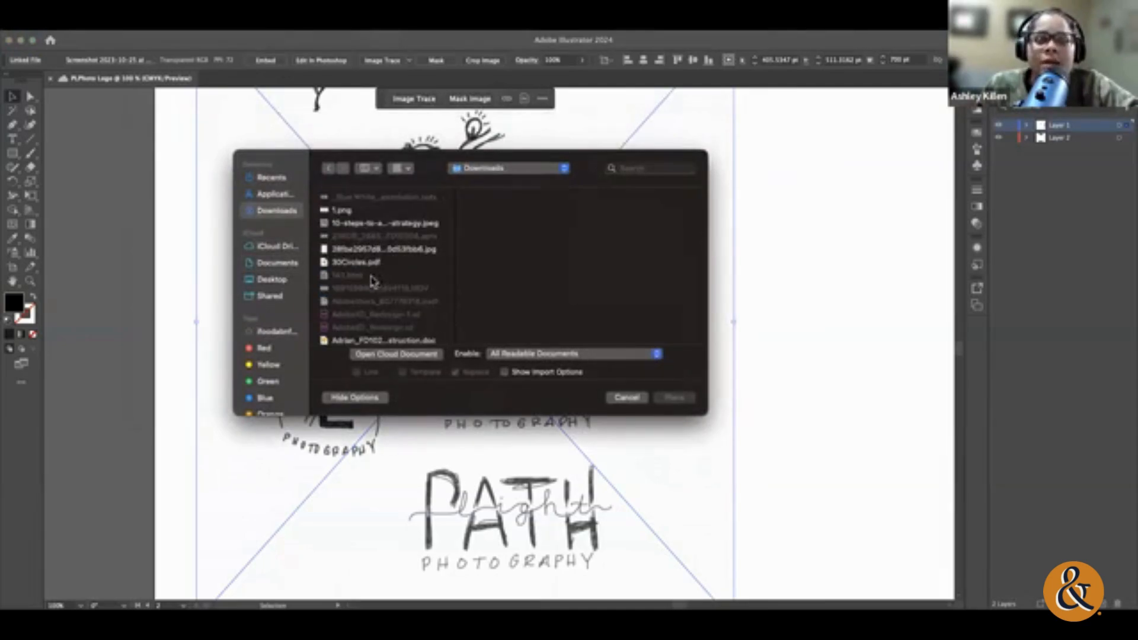
Step: Place 10-steps-to-a-successful-promotional-products-strategy.jpeg as a linked image over the sketches, and delete it
click(355, 210)
click(358, 223)
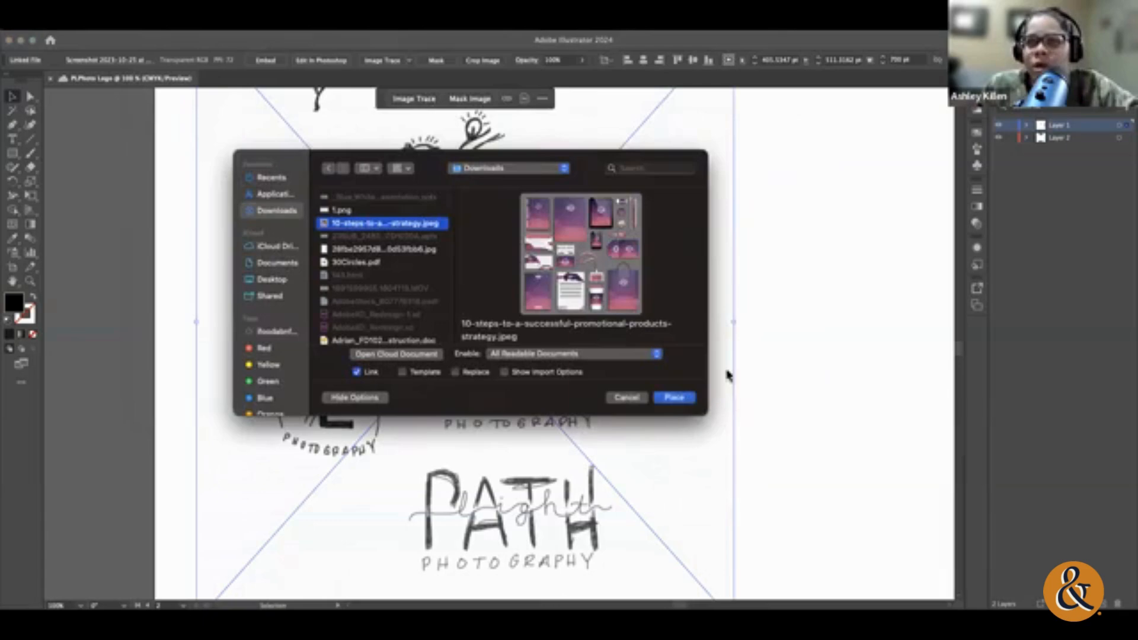
click(674, 397)
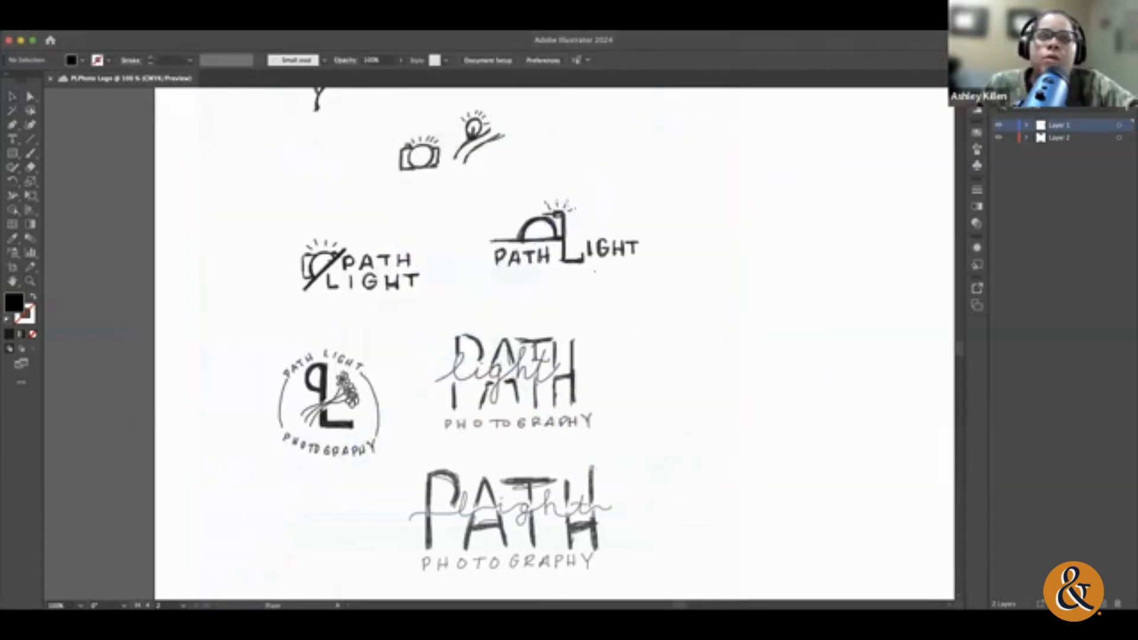
mouse_move(172, 163)
mouse_down()
mouse_move(375, 406)
mouse_move(375, 368)
mouse_move(503, 493)
mouse_up()
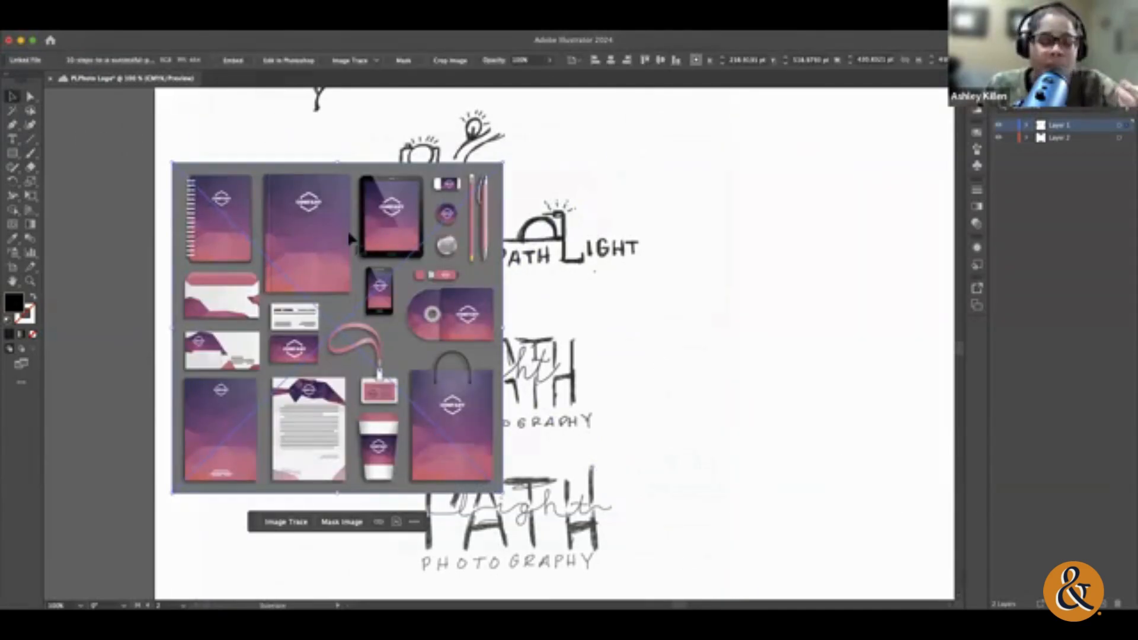
key(Delete)
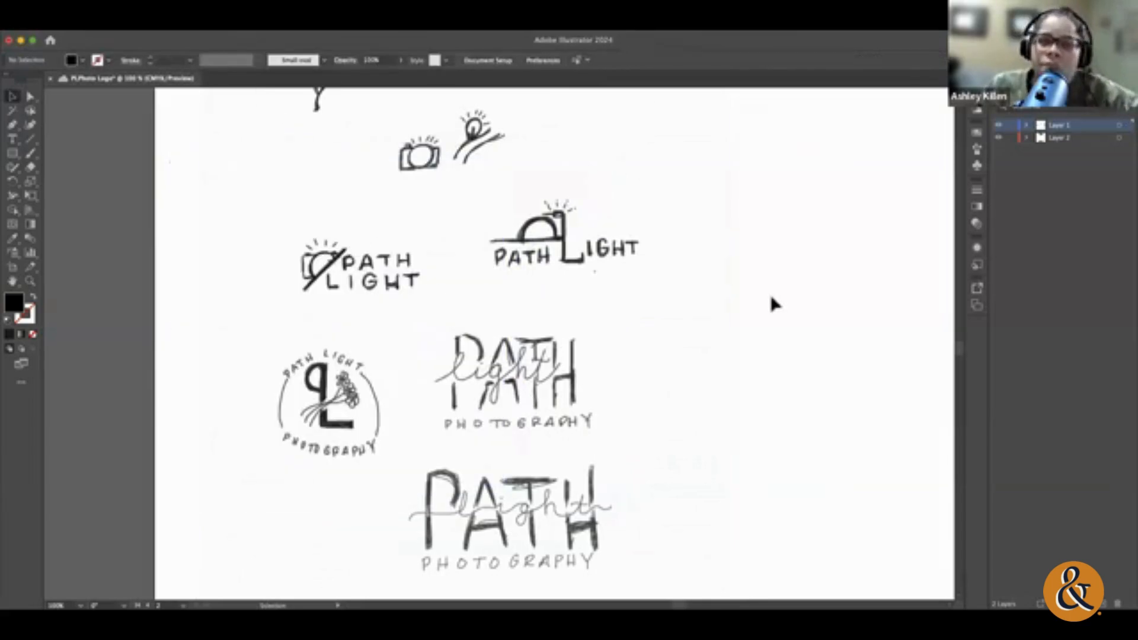
Step: Select the sketch image and examine its camera, sunrise, monogram and lettering concepts from first to last
click(564, 280)
scroll(830, 259, up, 3)
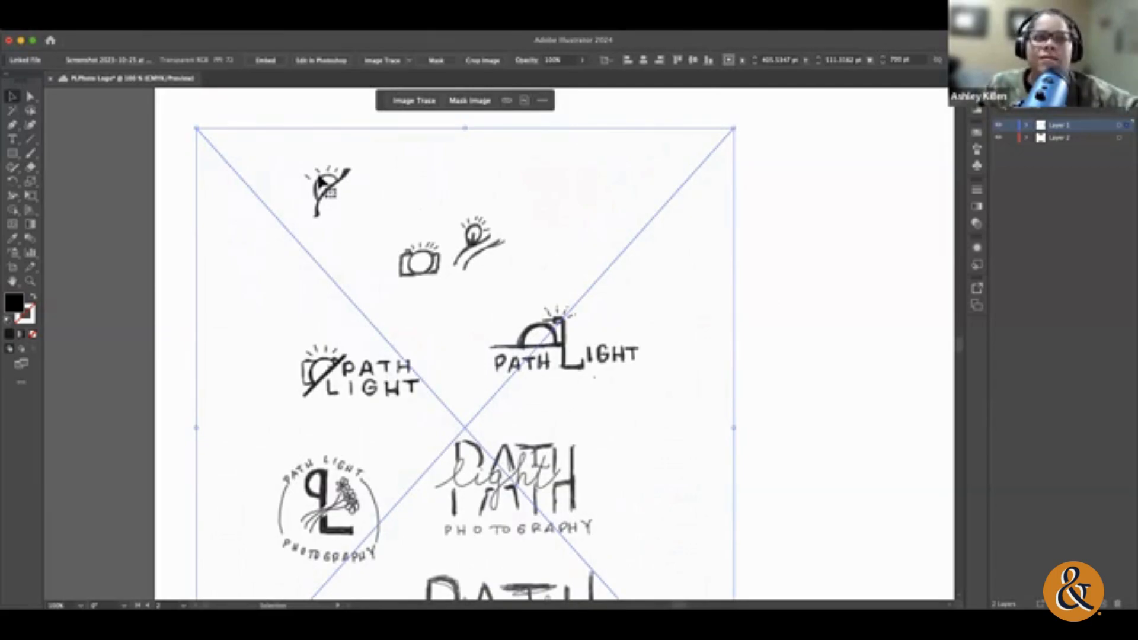
scroll(319, 178, right, 1)
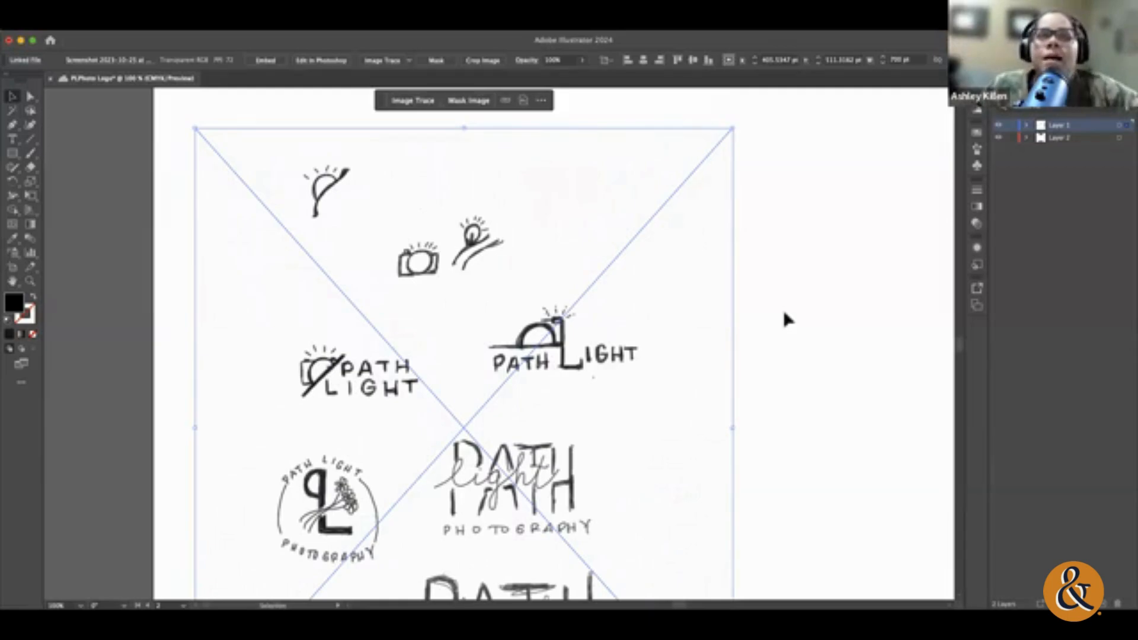
scroll(783, 313, down, 2)
scroll(783, 313, right, 1)
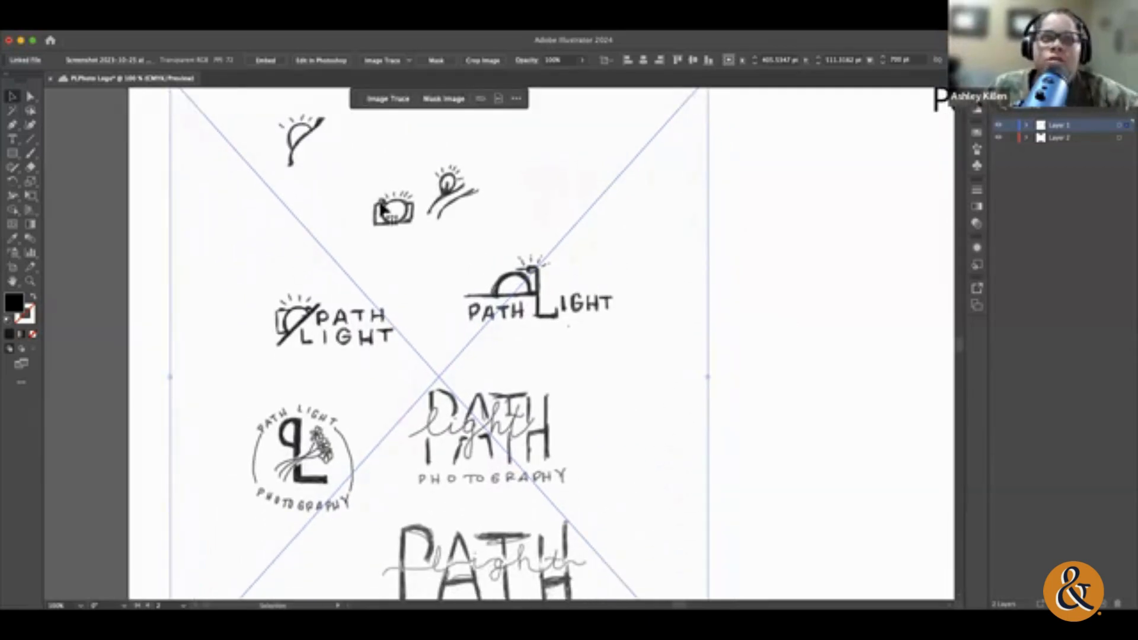
scroll(786, 320, up, 3)
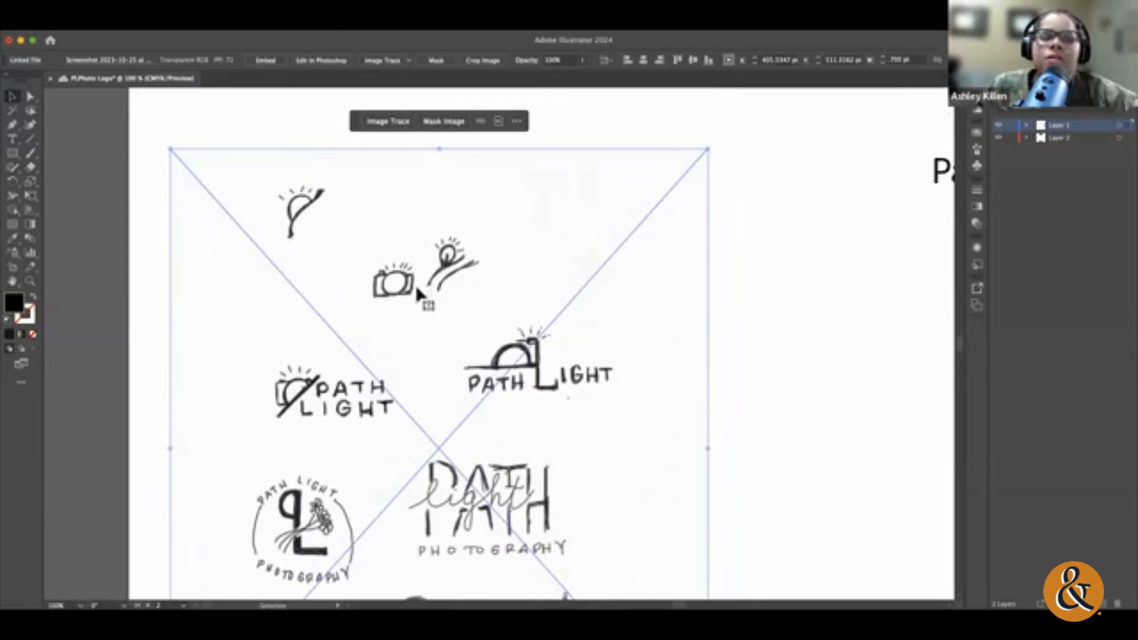
scroll(732, 272, down, 5)
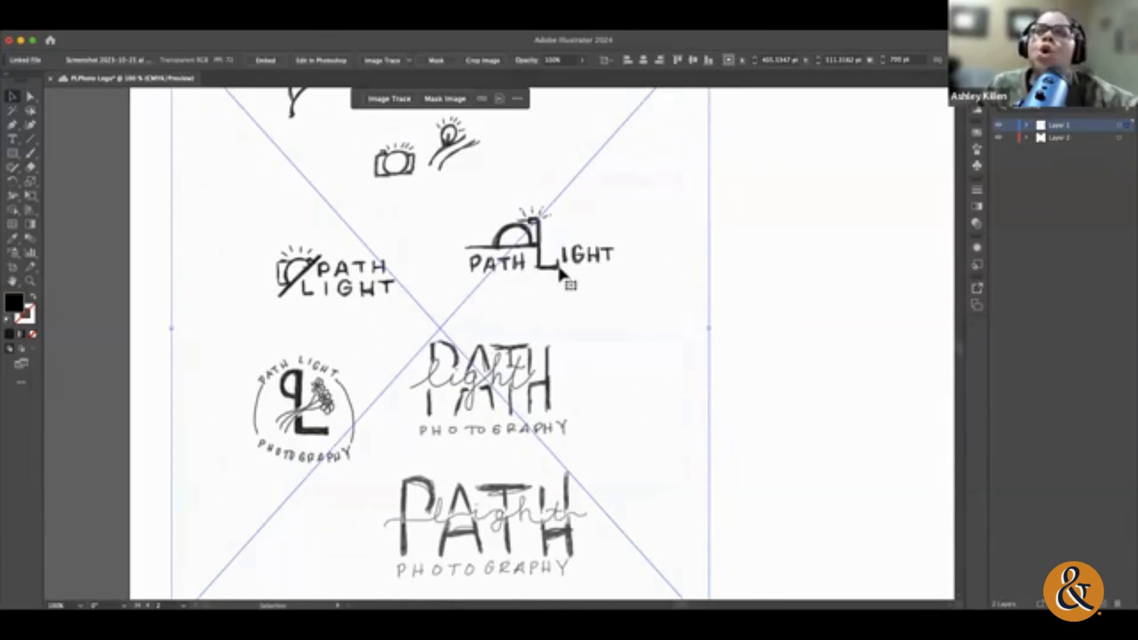
scroll(560, 265, down, 2)
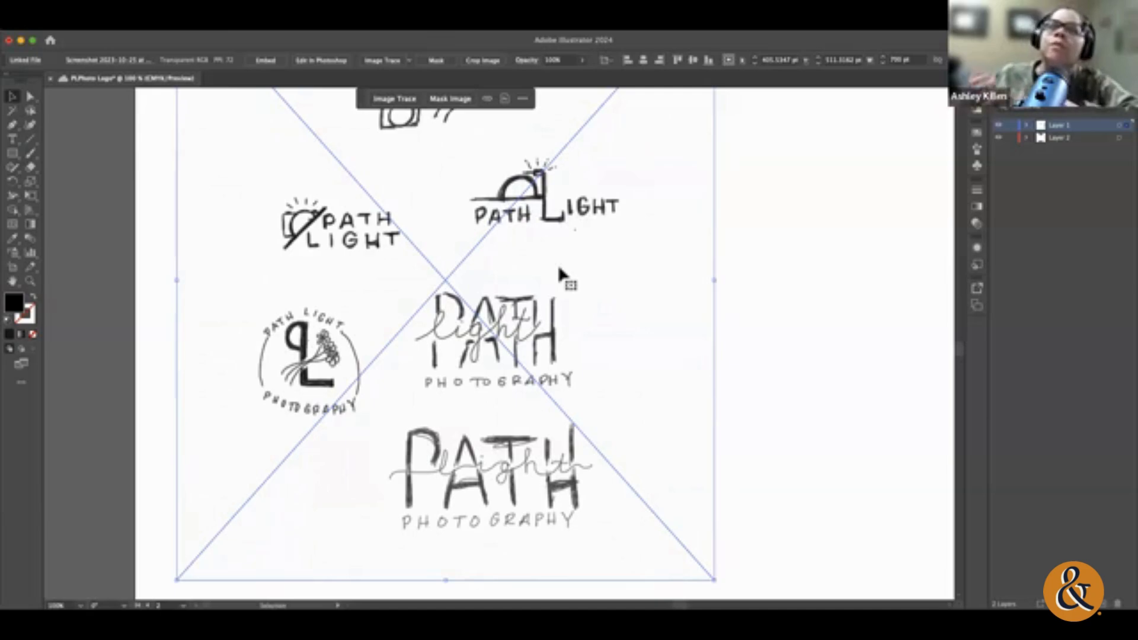
Step: Save the document with its linked local image, and deselect the sketch image
key(super+s)
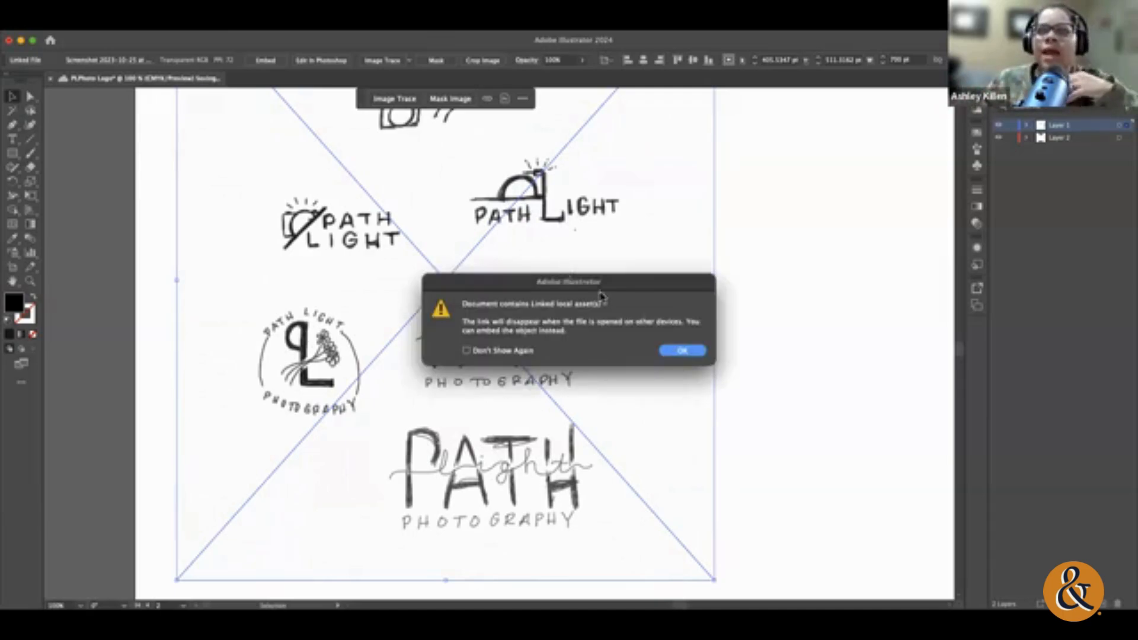
click(683, 352)
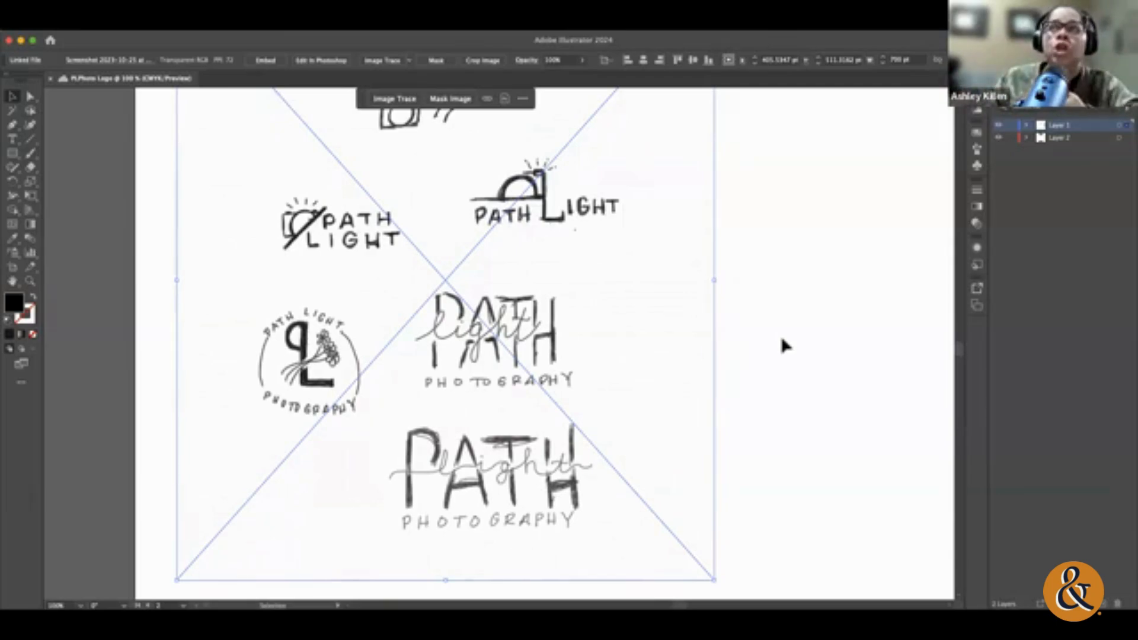
scroll(627, 348, up, 2)
scroll(627, 349, right, 4)
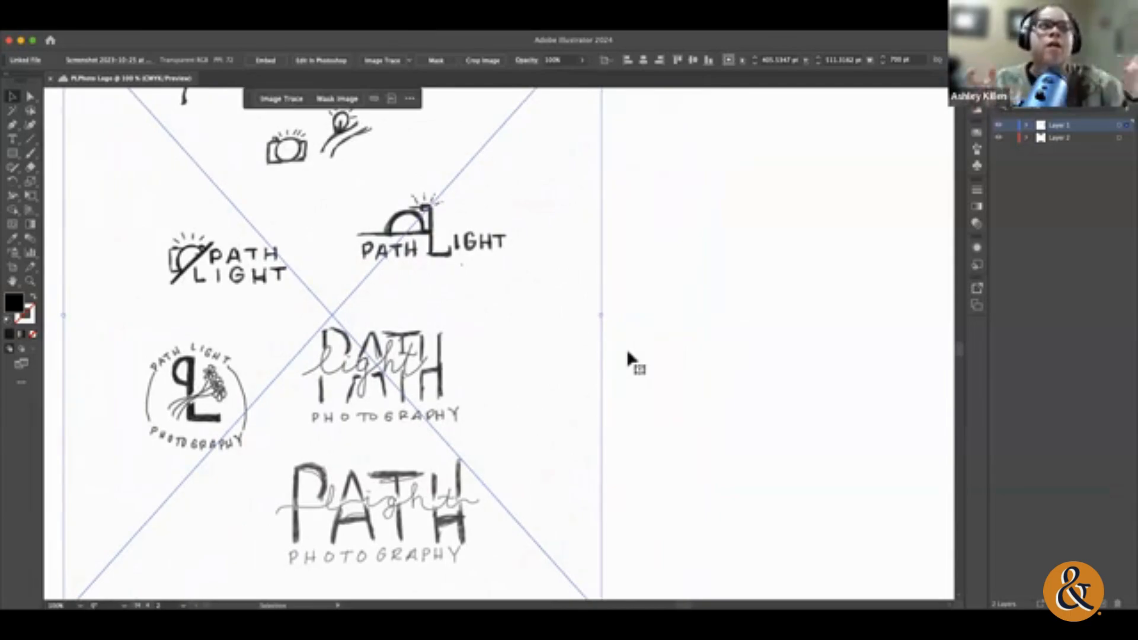
key(super+minus)
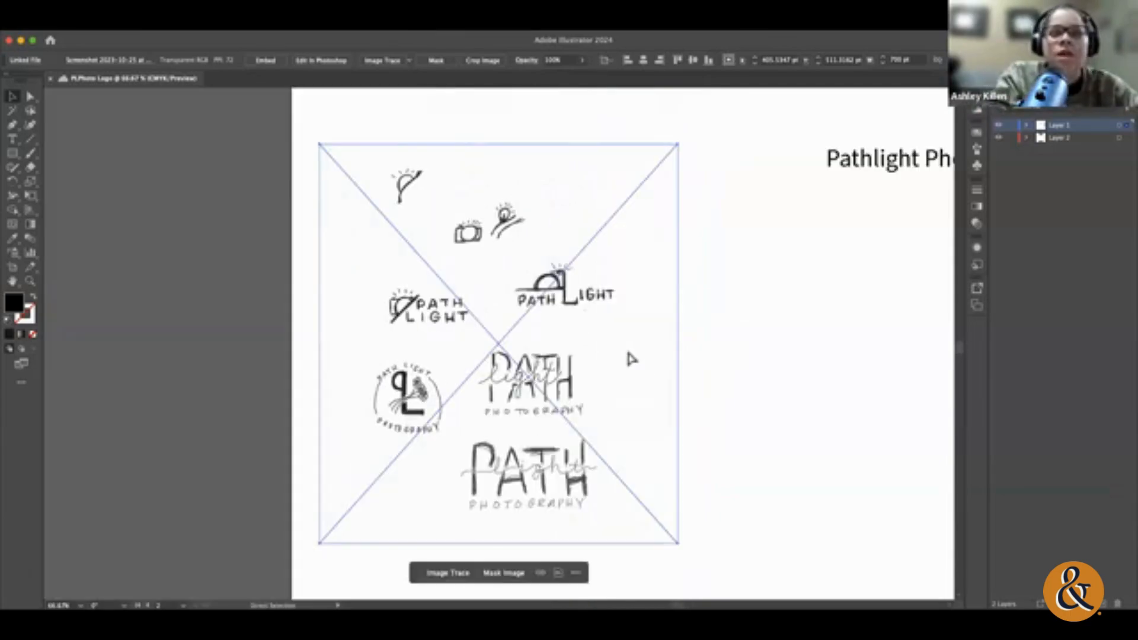
scroll(628, 352, right, 10)
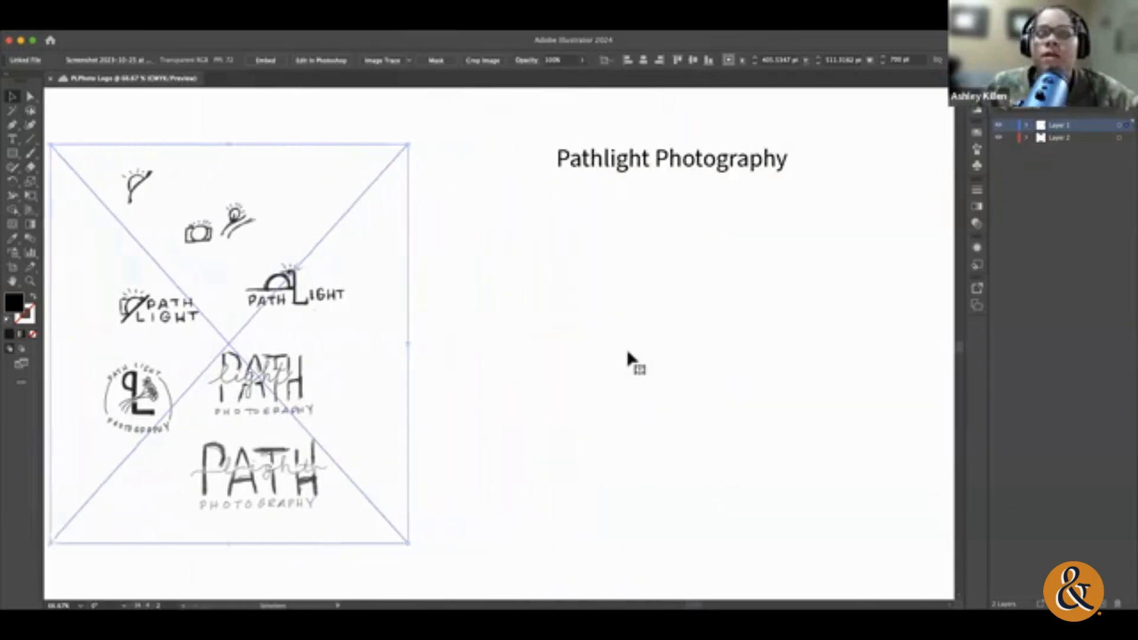
click(627, 352)
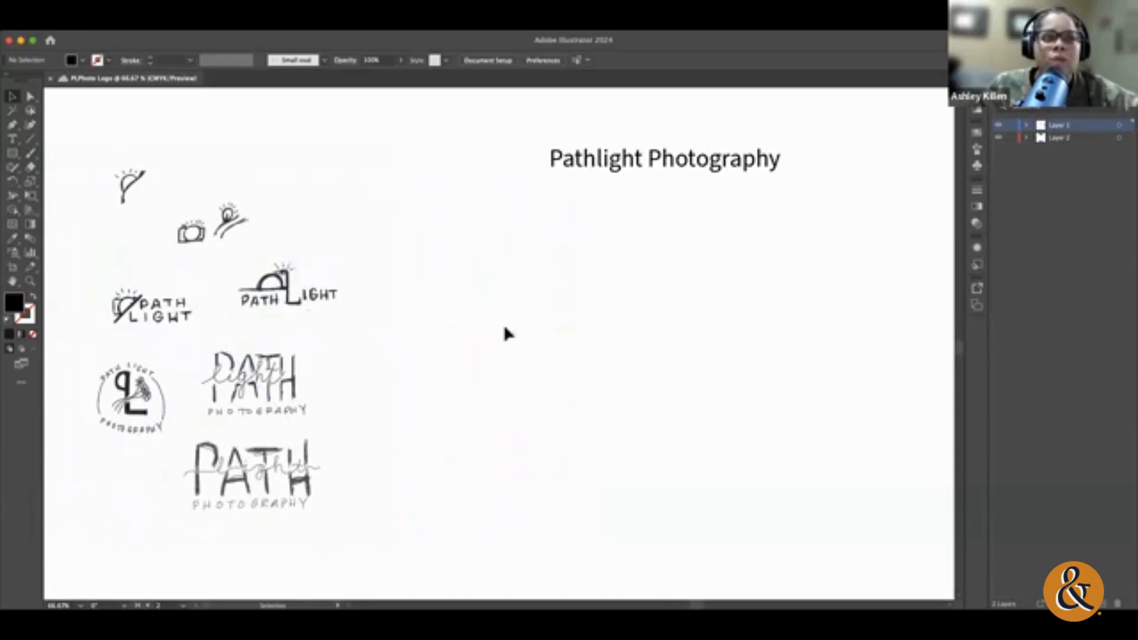
Step: Draw a black-filled circle about 40 pt in diameter with the Ellipse tool over the lens of the camera sketch beside PATH LIGHT
key(z)
mouse_move(116, 308)
mouse_down()
mouse_move(544, 396)
mouse_move(312, 326)
mouse_move(330, 326)
mouse_up()
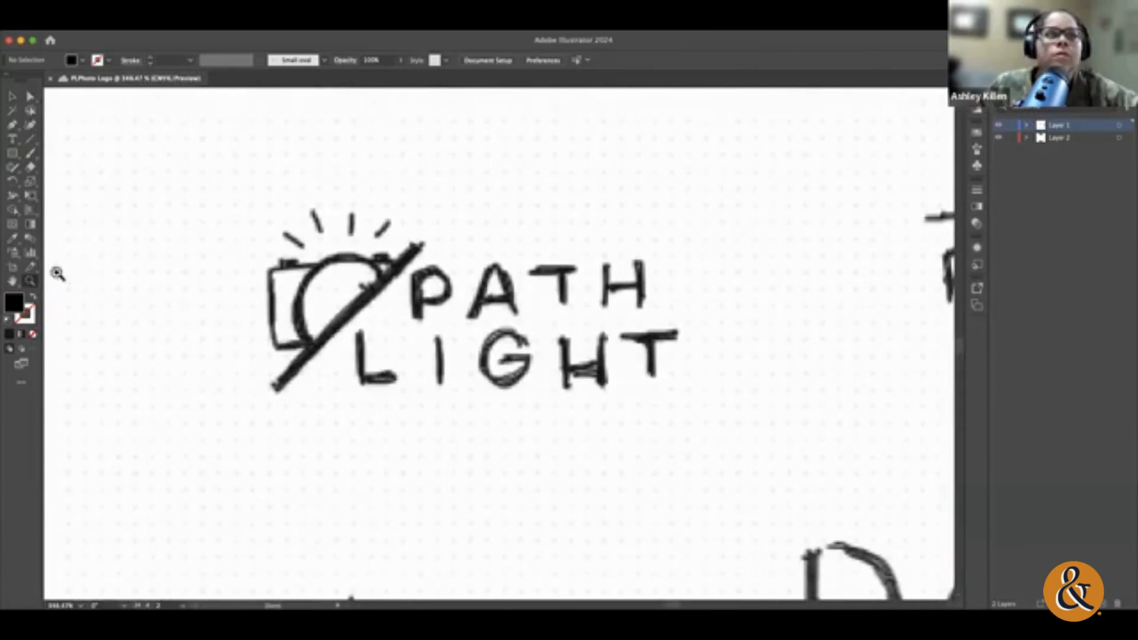
scroll(233, 305, up, 3)
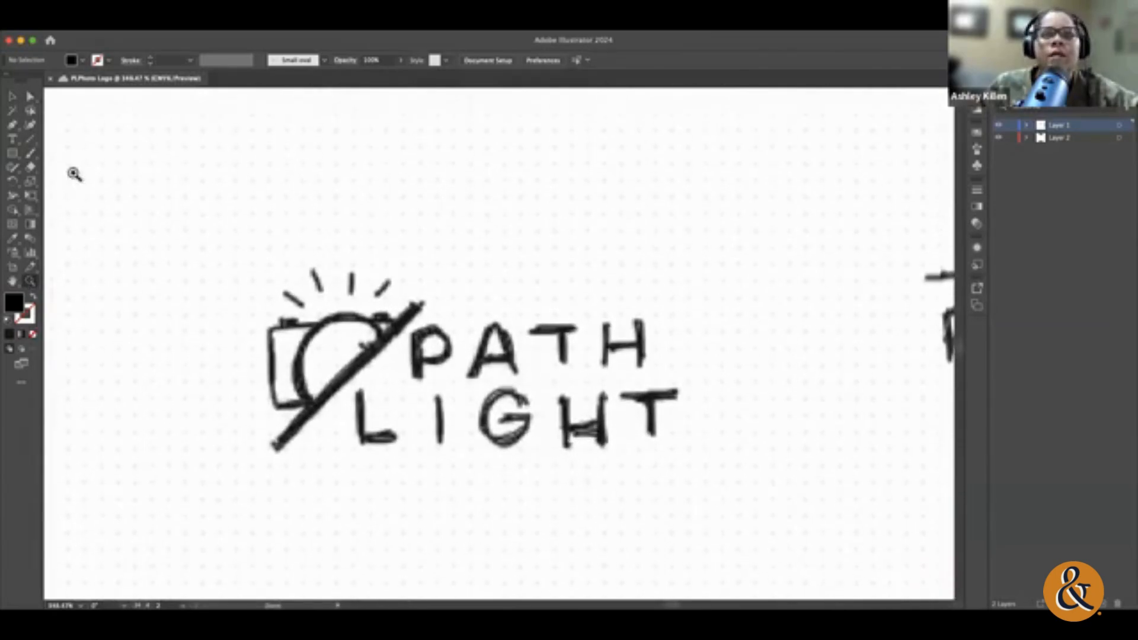
key(v)
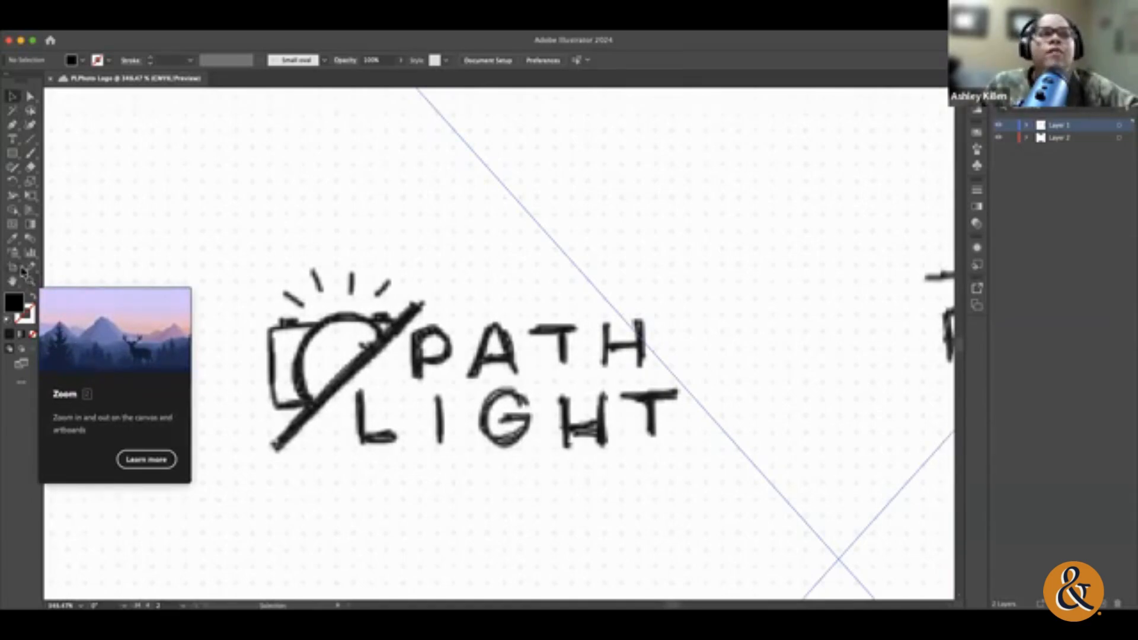
click(31, 283)
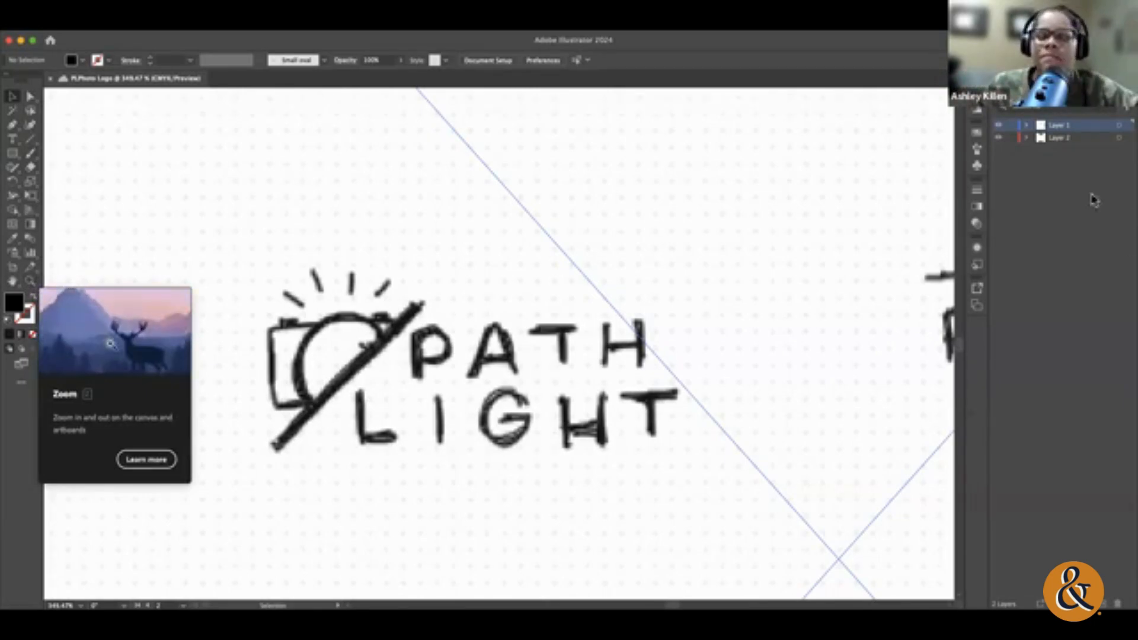
click(12, 159)
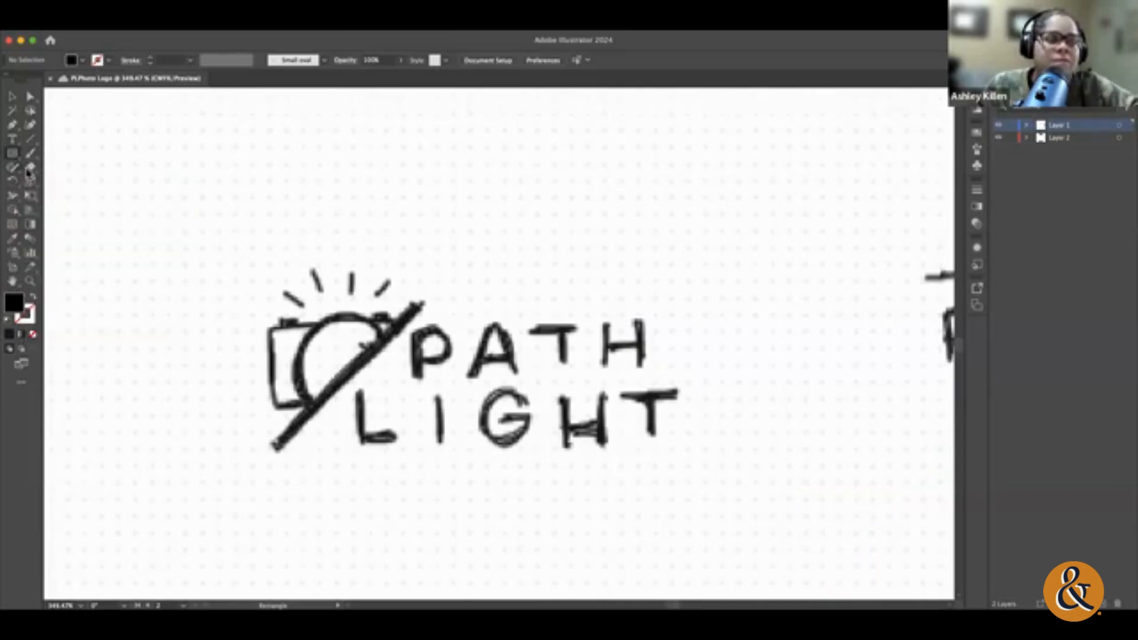
alt+click(13, 158)
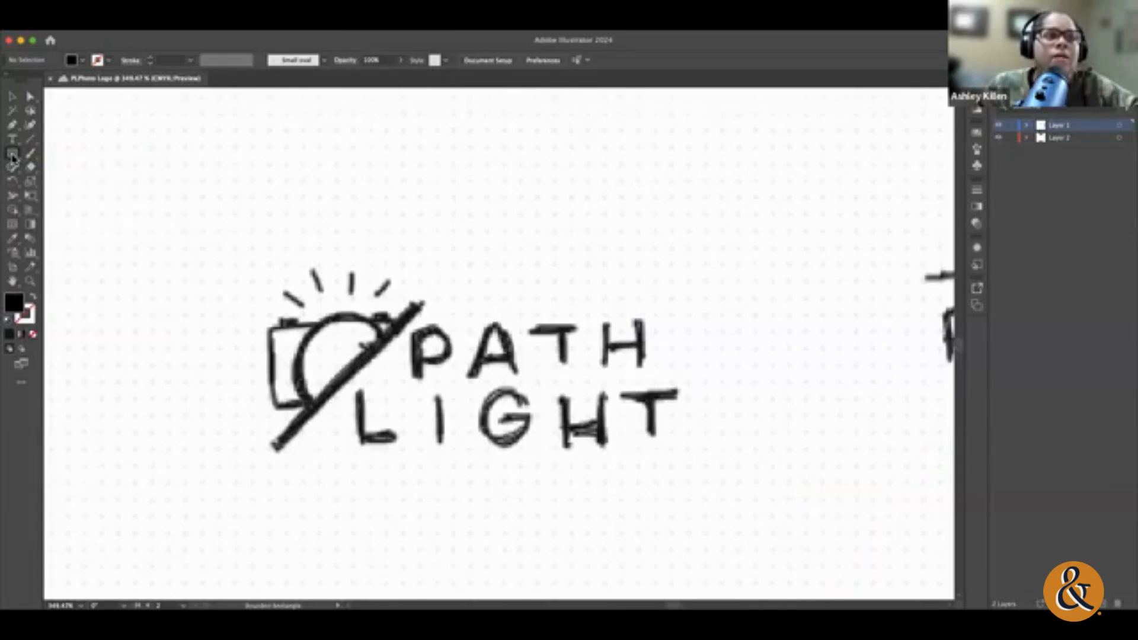
alt+click(15, 159)
click(15, 157)
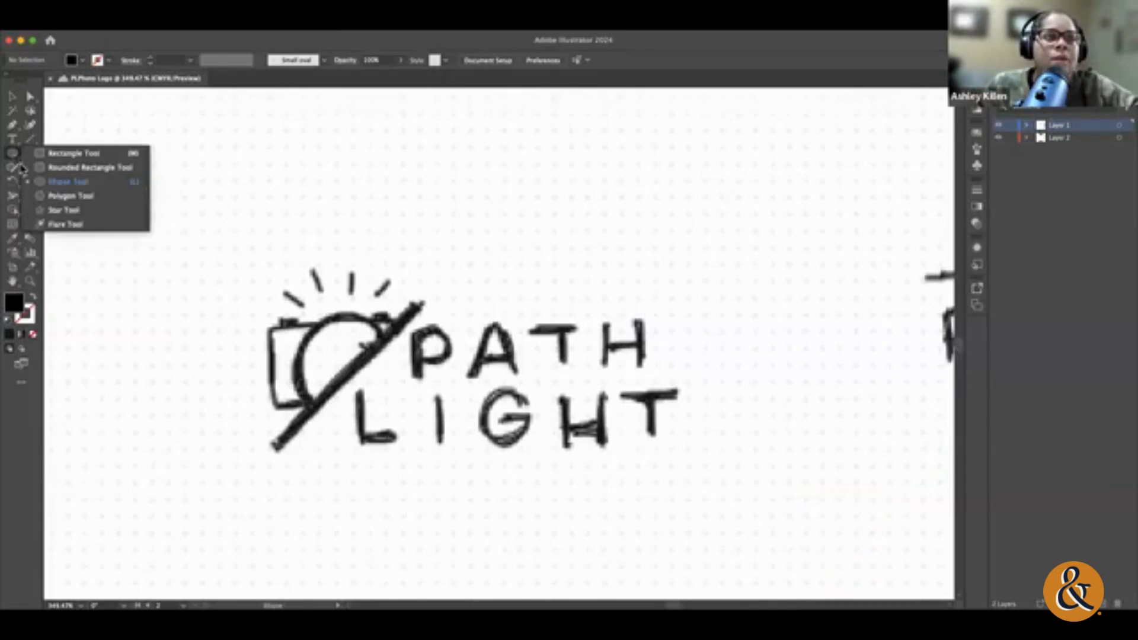
click(77, 182)
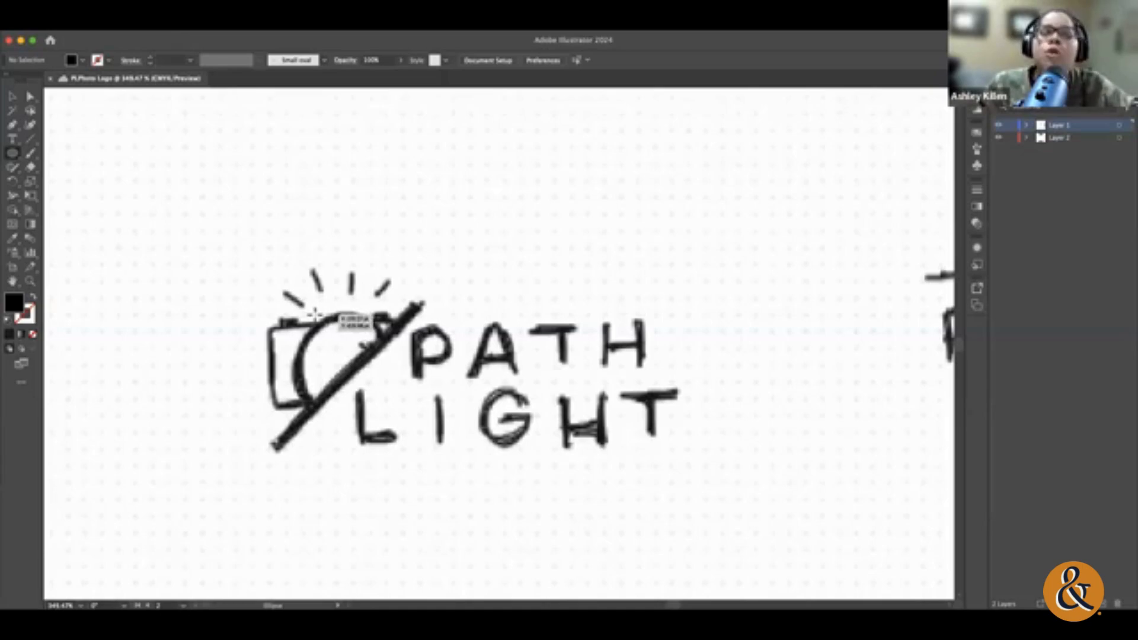
mouse_move(316, 315)
mouse_down()
mouse_move(470, 471)
mouse_move(386, 394)
mouse_move(587, 508)
mouse_move(543, 473)
mouse_move(417, 507)
mouse_move(411, 397)
mouse_move(417, 498)
mouse_move(625, 381)
mouse_move(557, 477)
mouse_move(493, 537)
mouse_move(374, 402)
mouse_move(399, 407)
mouse_move(417, 335)
mouse_move(424, 581)
mouse_move(612, 579)
mouse_move(491, 533)
mouse_move(546, 536)
mouse_move(607, 590)
mouse_move(544, 554)
mouse_move(590, 572)
mouse_move(407, 410)
mouse_move(423, 419)
mouse_up()
key(shift)
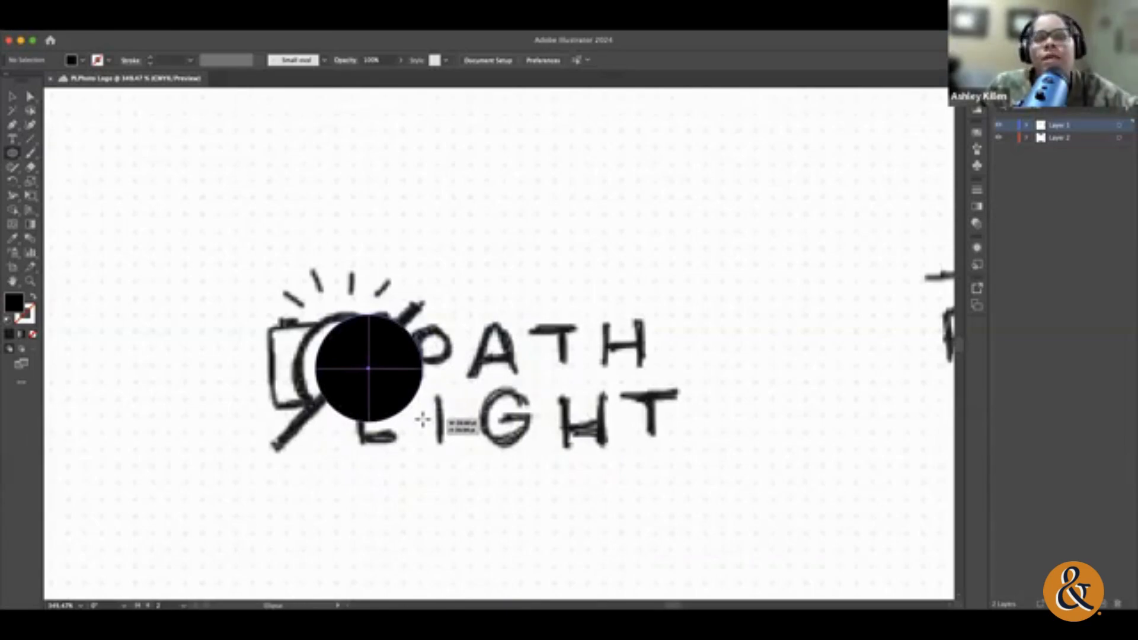
drag(423, 419, 423, 419)
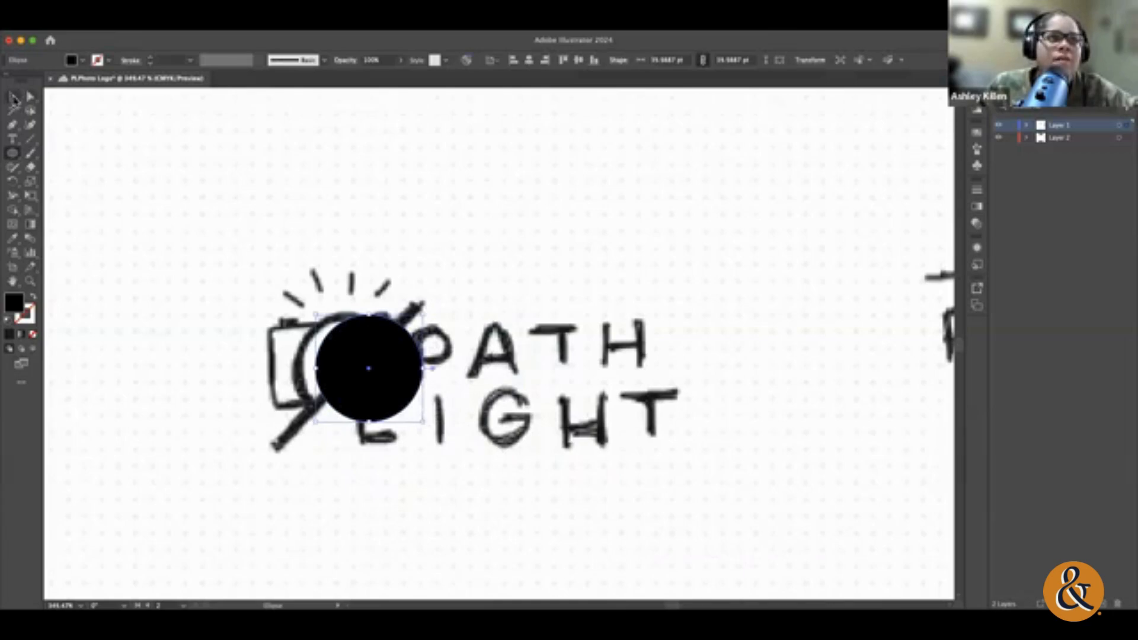
Step: Move the black circle sideways so it lines up with the lens arc of the camera sketch
click(14, 99)
drag(399, 379, 376, 375)
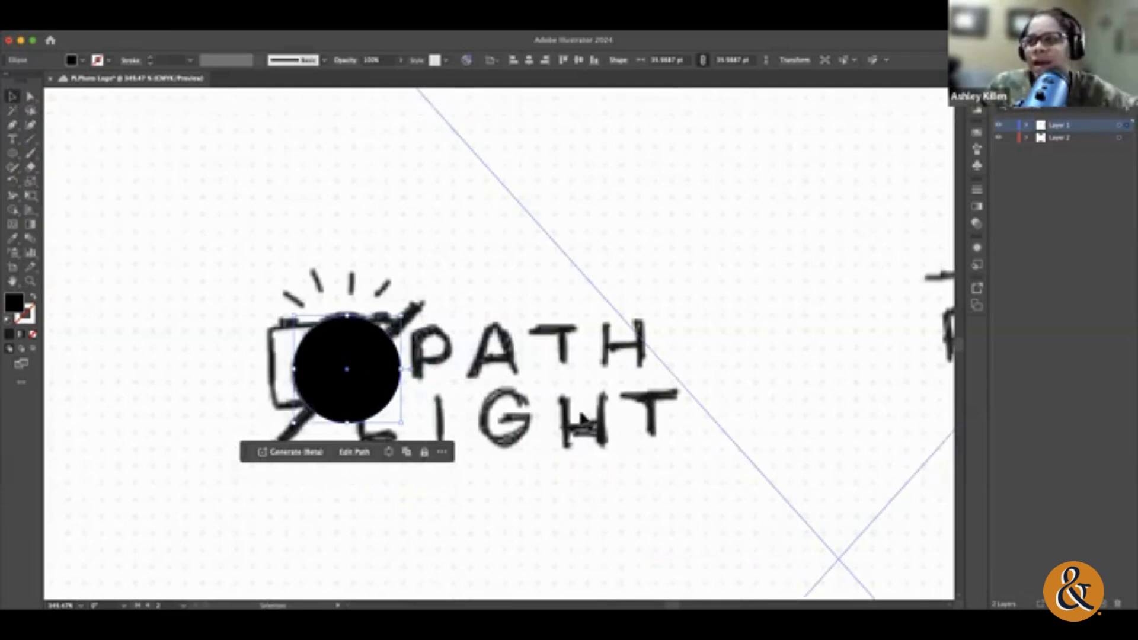
drag(373, 403, 369, 388)
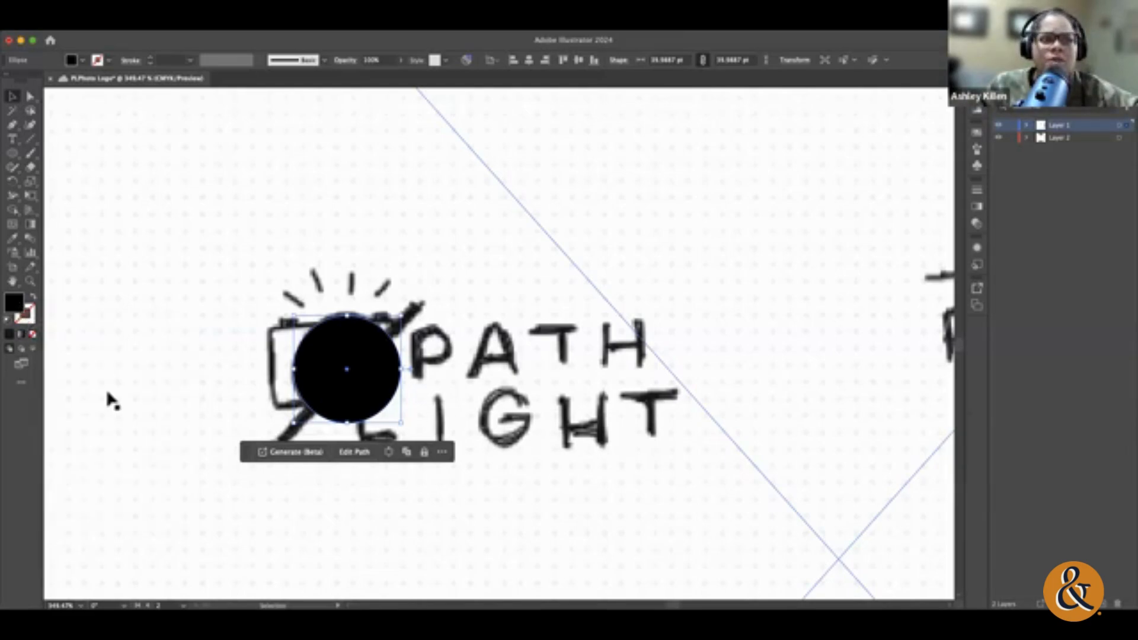
Step: Remove the circle's fill so the camera sketch shows through it
click(28, 313)
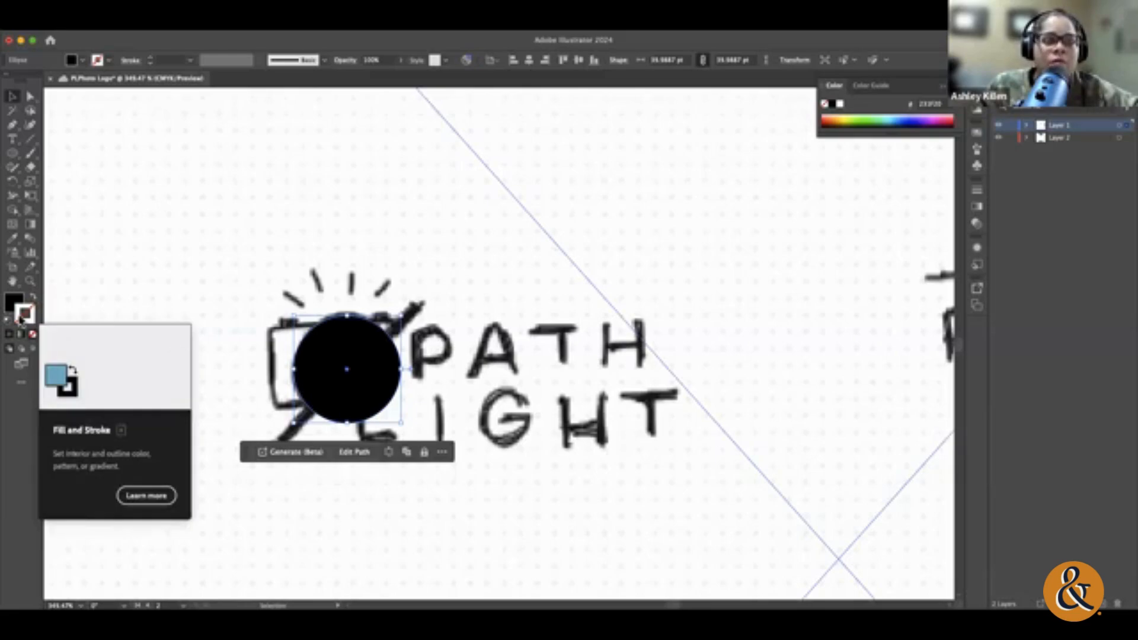
click(18, 304)
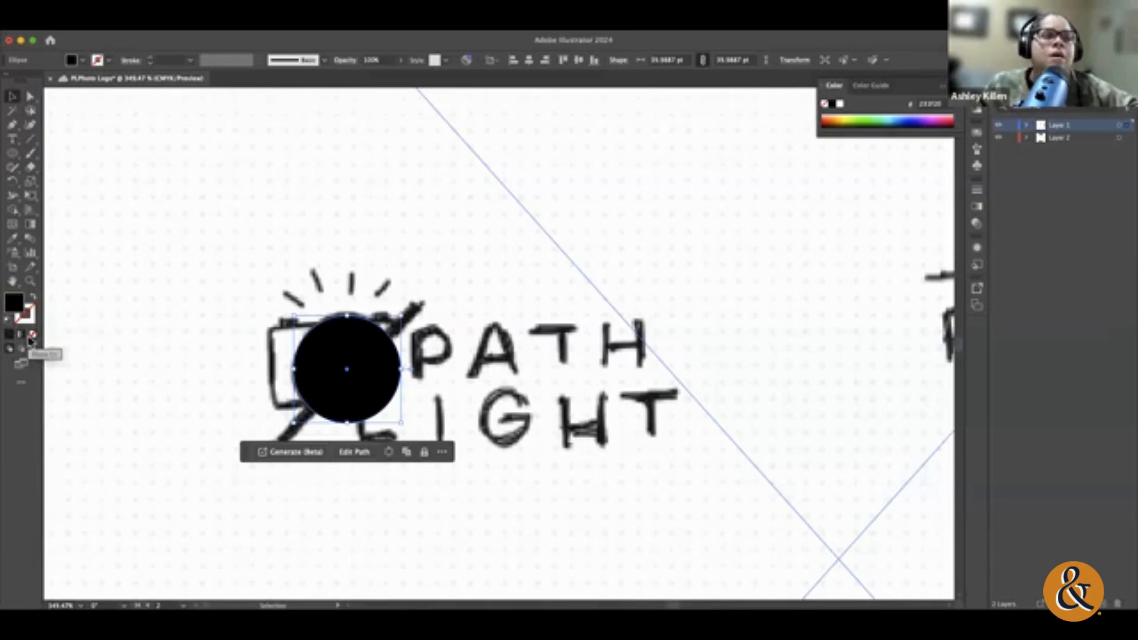
click(34, 337)
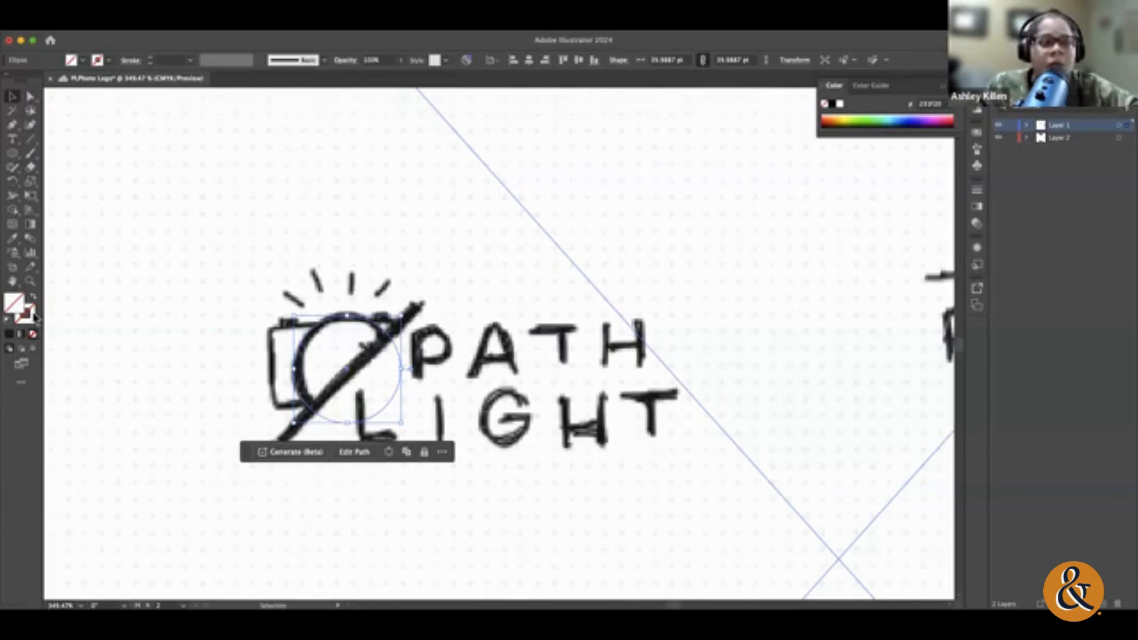
Step: Try orange and then a muted light tint as the circle's stroke colour
click(33, 315)
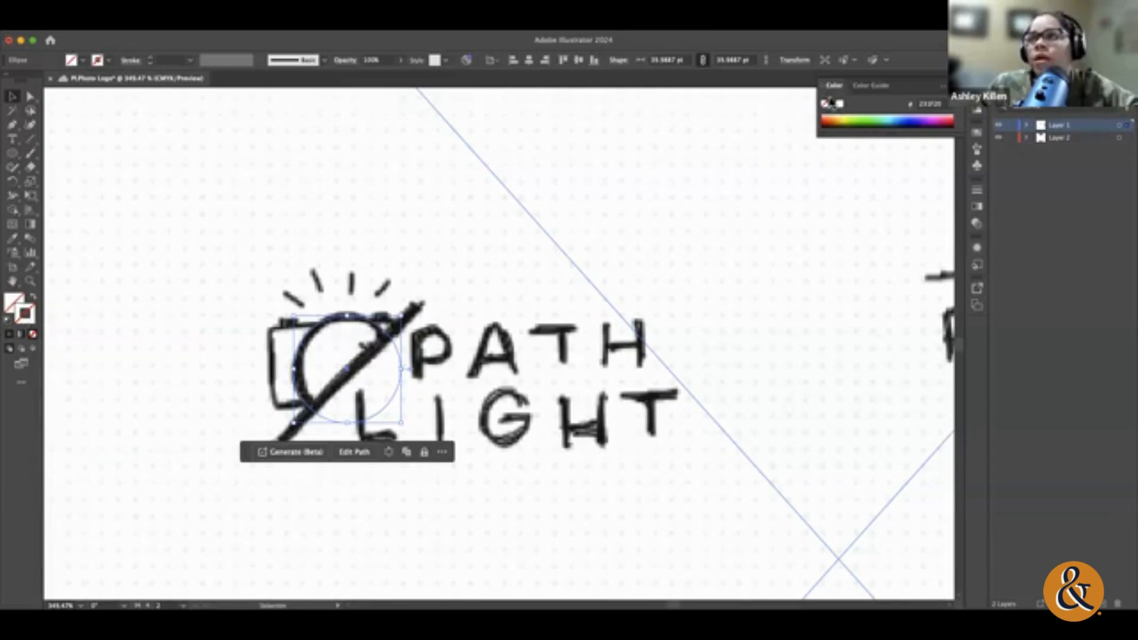
mouse_move(851, 114)
mouse_down()
mouse_move(937, 113)
mouse_move(837, 118)
mouse_up()
click(870, 85)
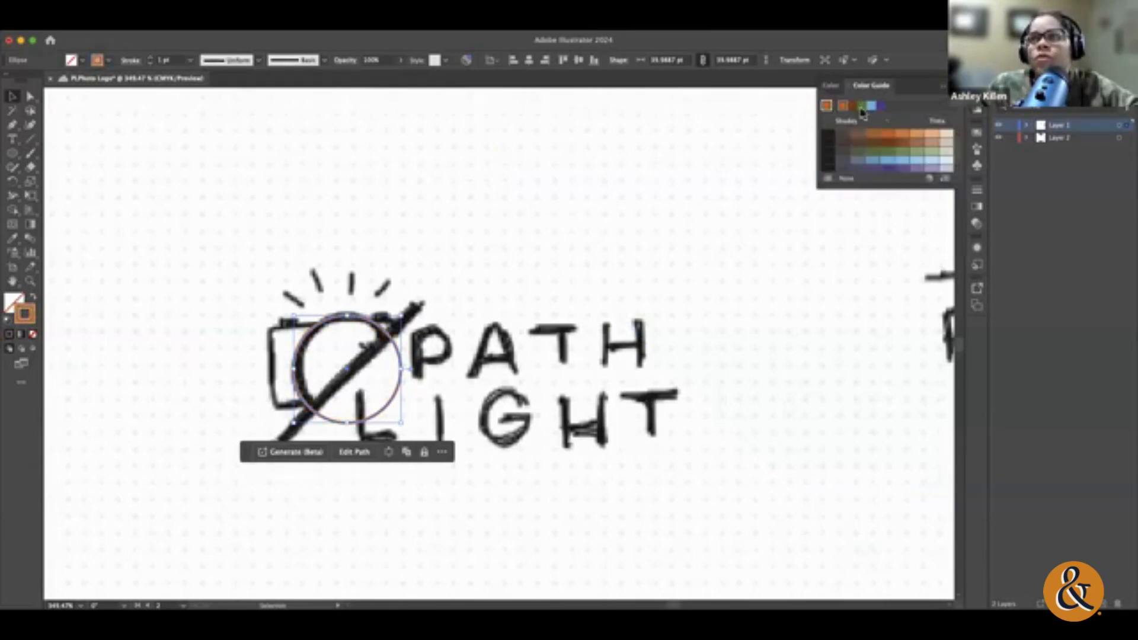
click(932, 154)
click(833, 85)
click(942, 87)
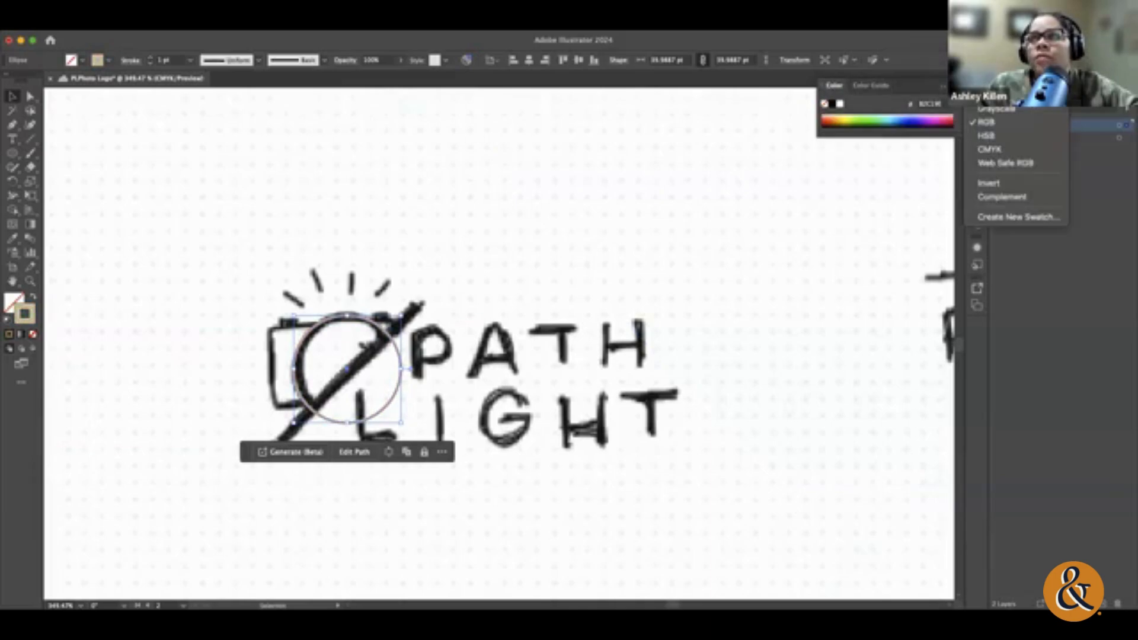
click(948, 88)
click(944, 87)
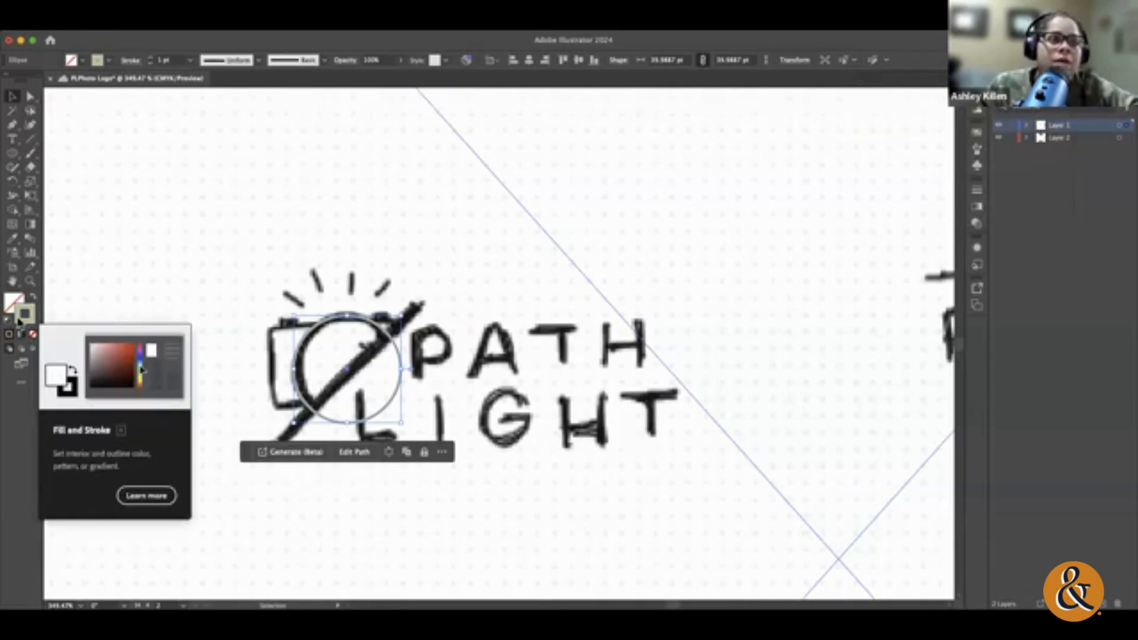
Step: Set the circle's stroke colour to teal blue 1390A5 in the Color Picker
double_click(19, 322)
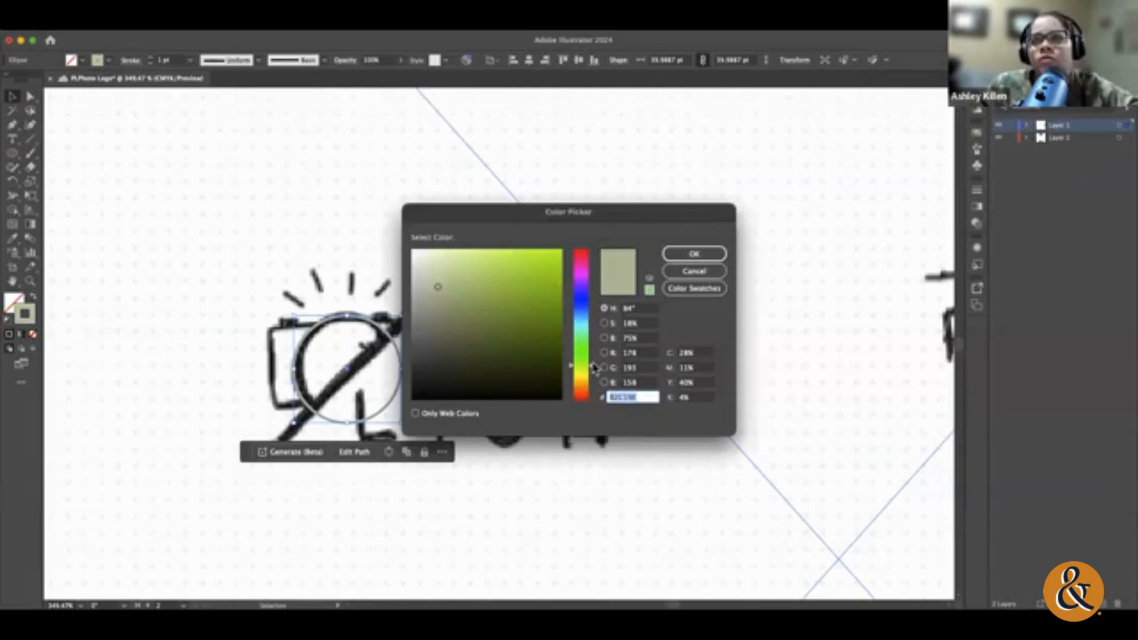
click(593, 364)
drag(593, 364, 593, 322)
click(521, 336)
click(546, 302)
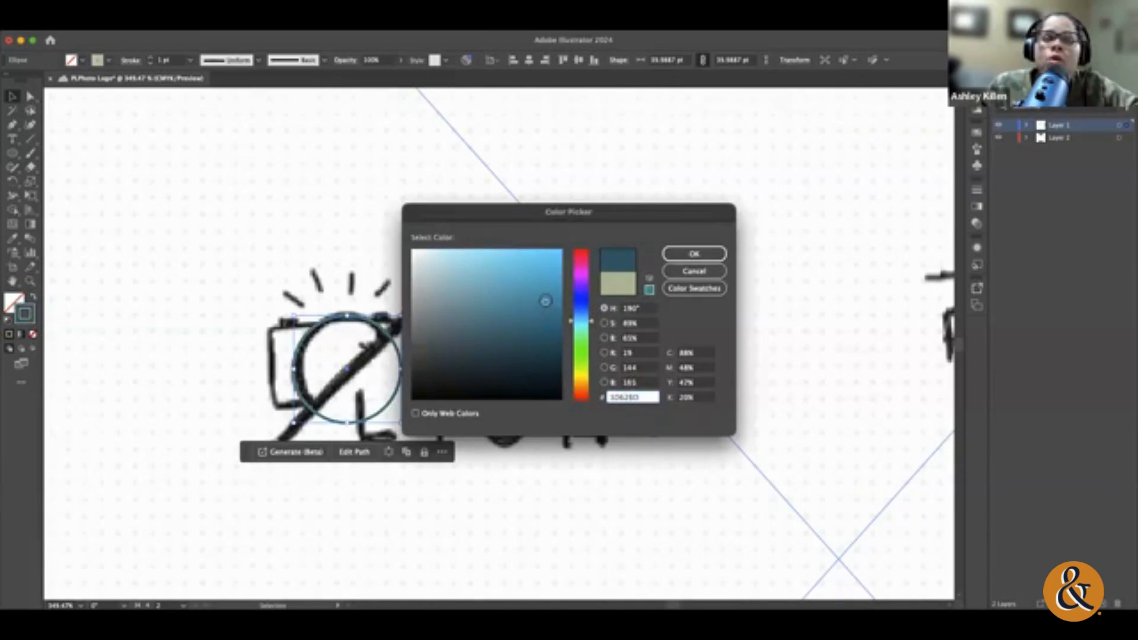
click(708, 255)
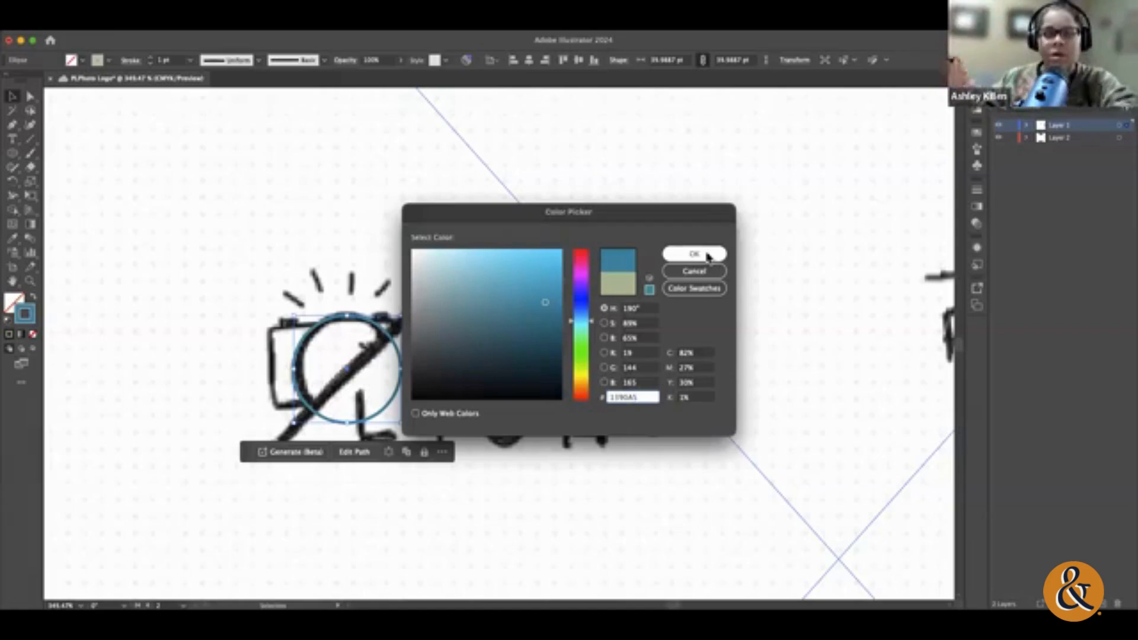
click(694, 254)
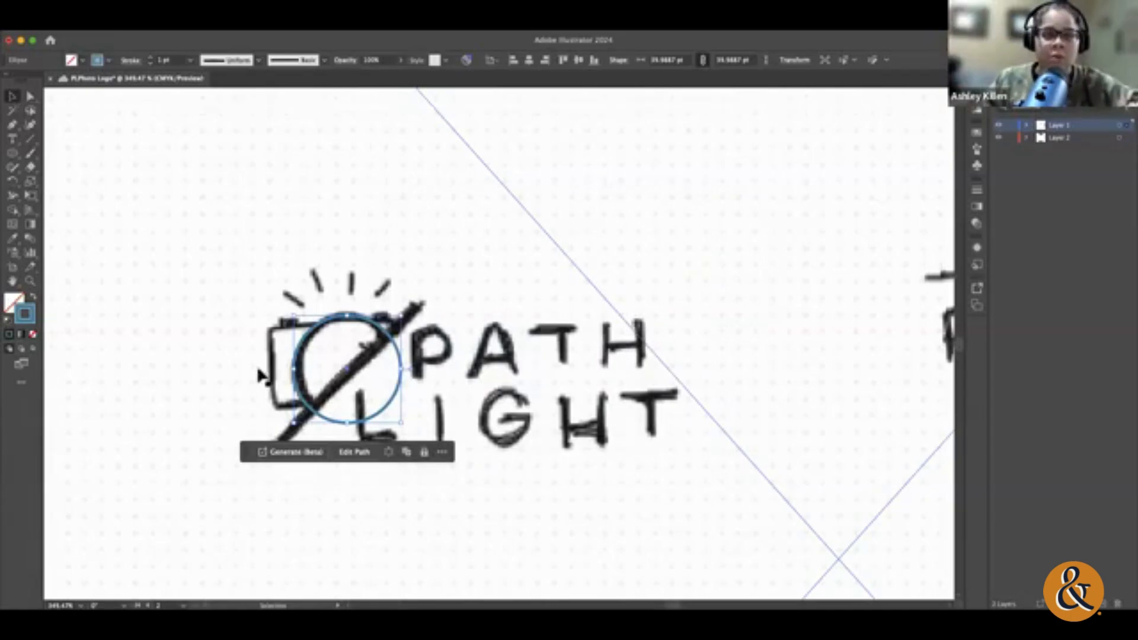
Step: Save the document with its linked image, and draw a rectangle about 54 by 30 pt over the sketched camera body
click(12, 158)
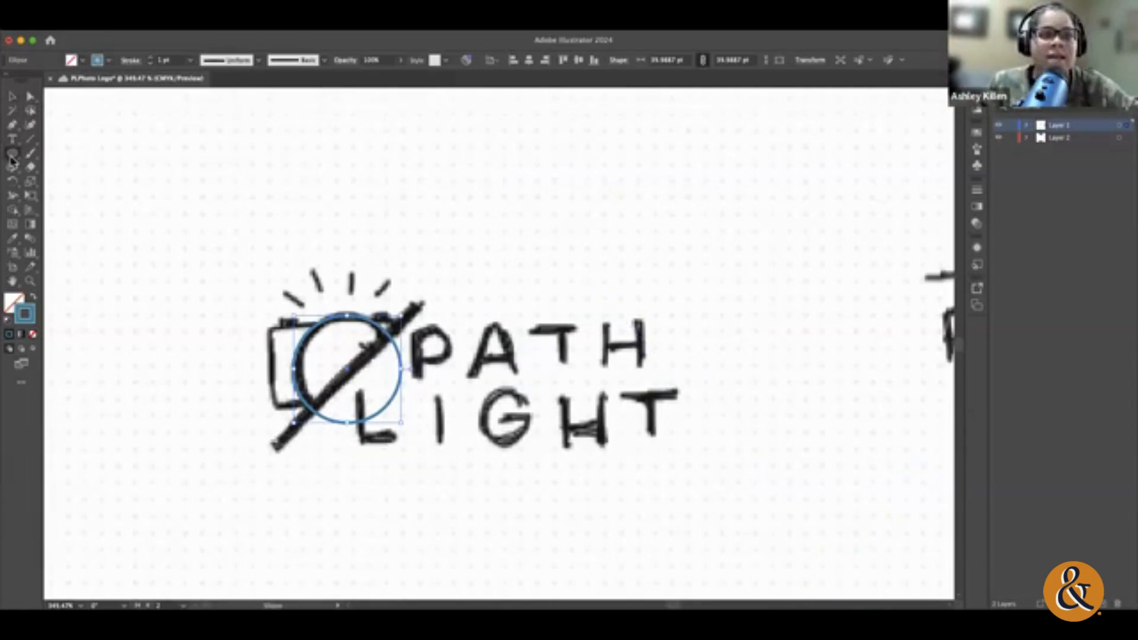
click(12, 154)
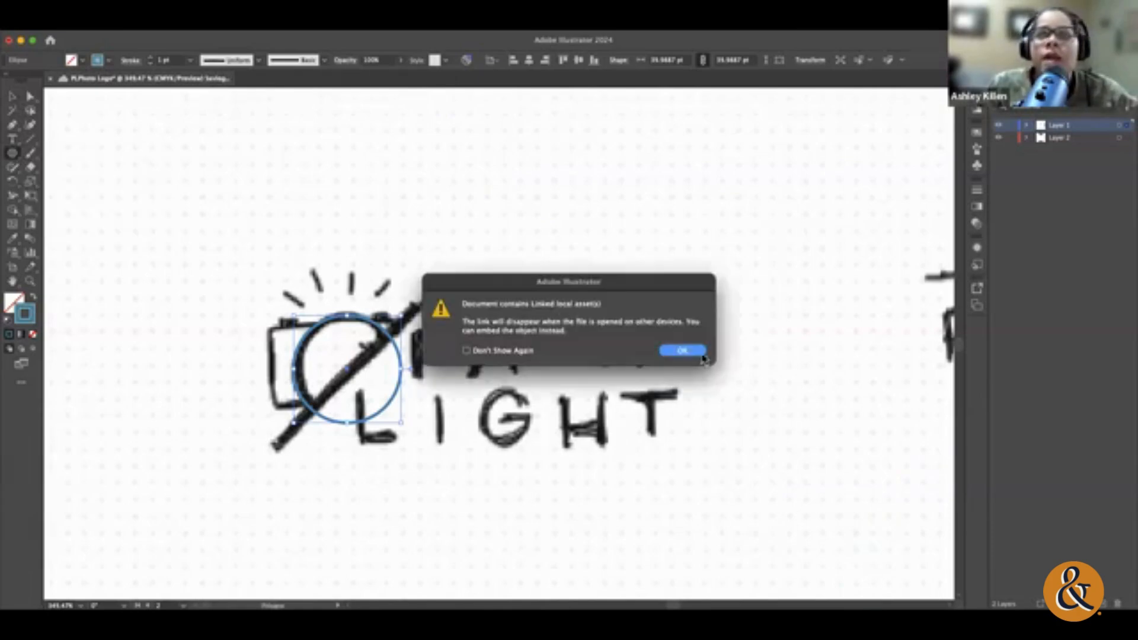
click(684, 351)
click(11, 153)
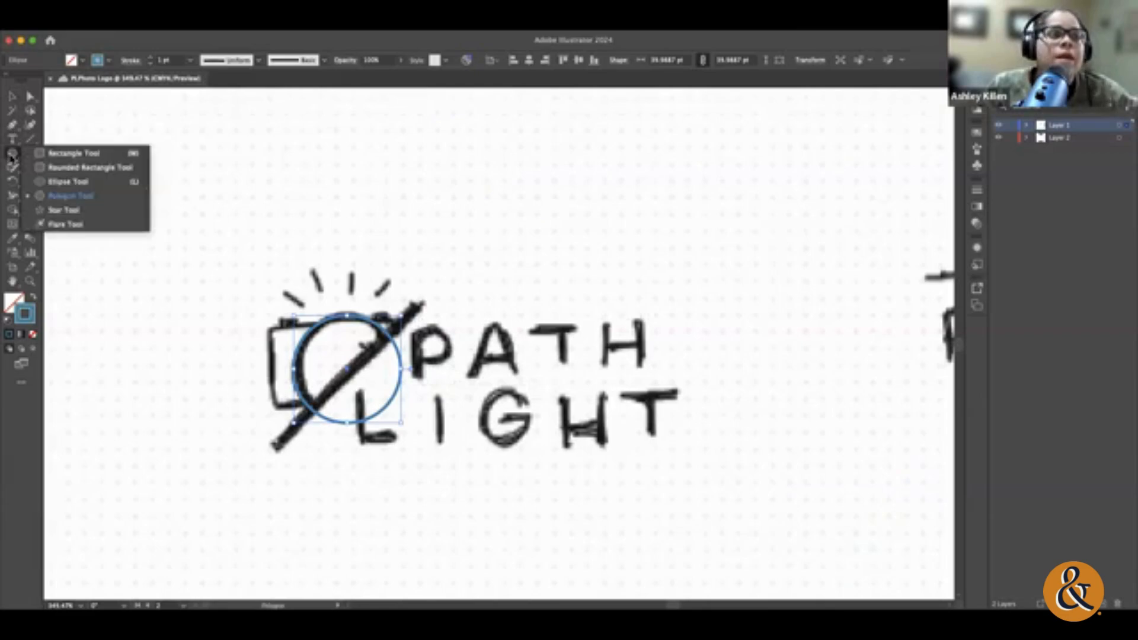
click(72, 155)
drag(269, 327, 413, 408)
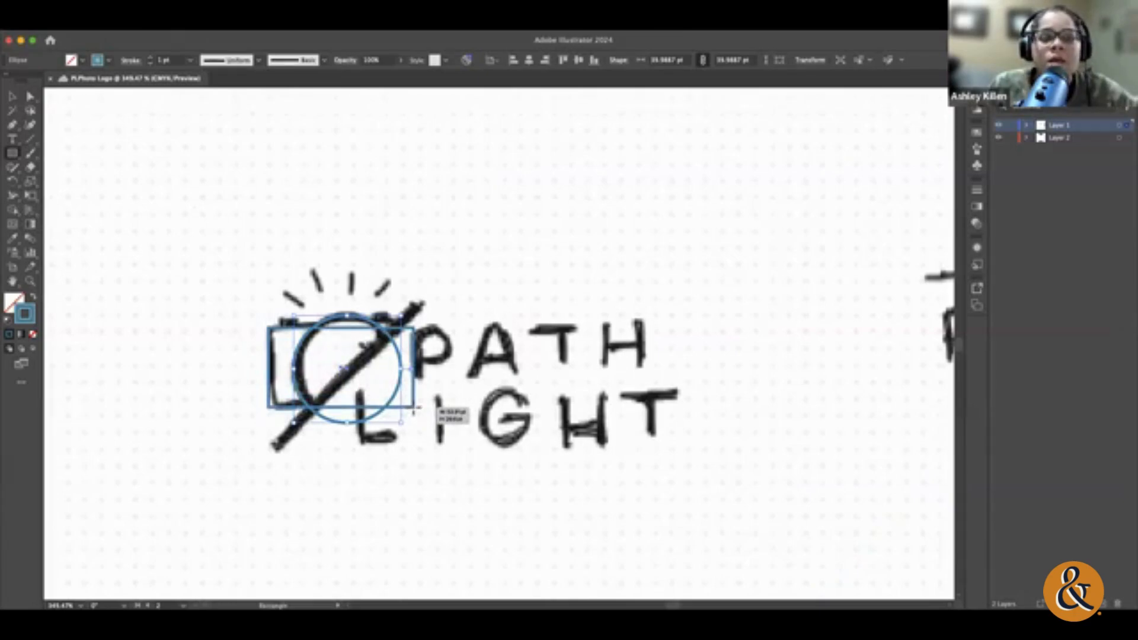
drag(413, 408, 413, 409)
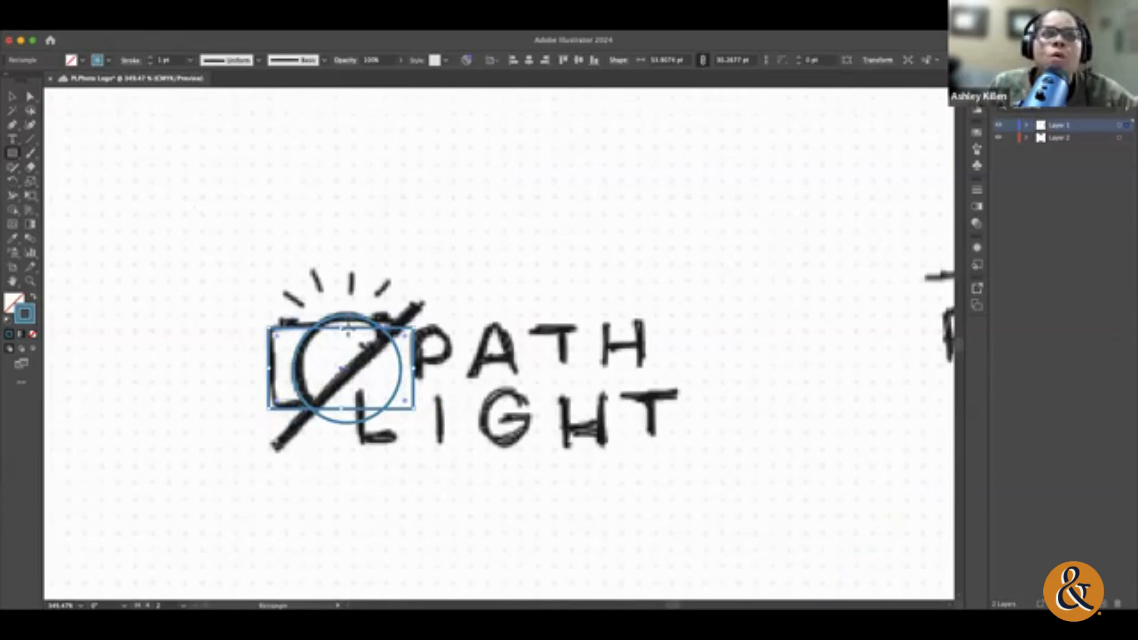
Step: Select the rectangle and circle together and move them to the empty area left of the camera sketch
click(12, 96)
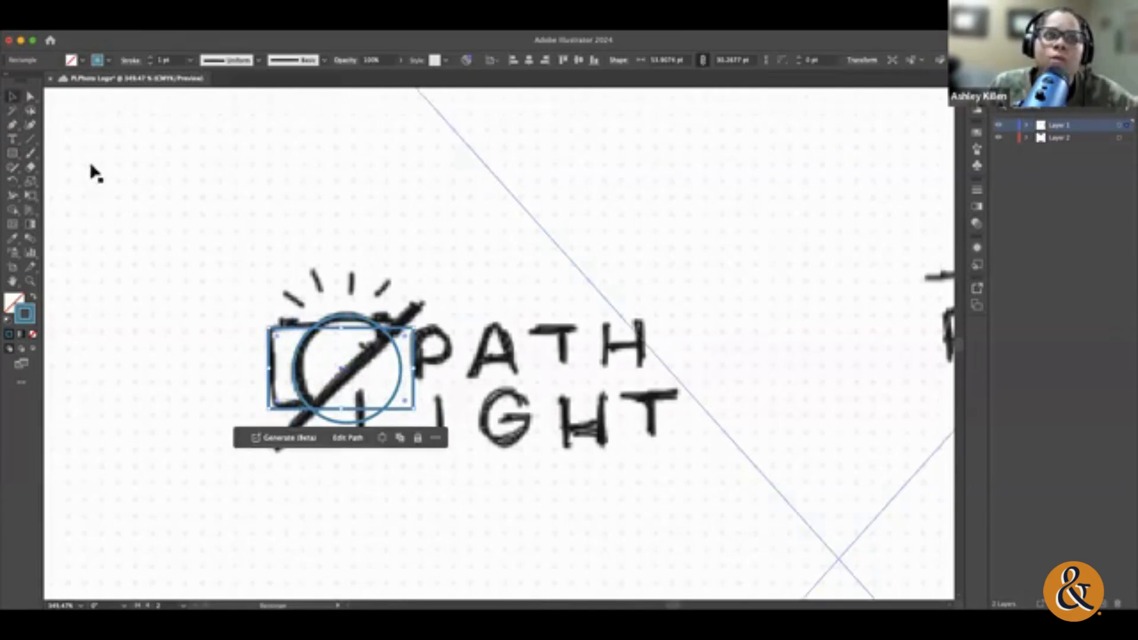
drag(342, 327, 342, 327)
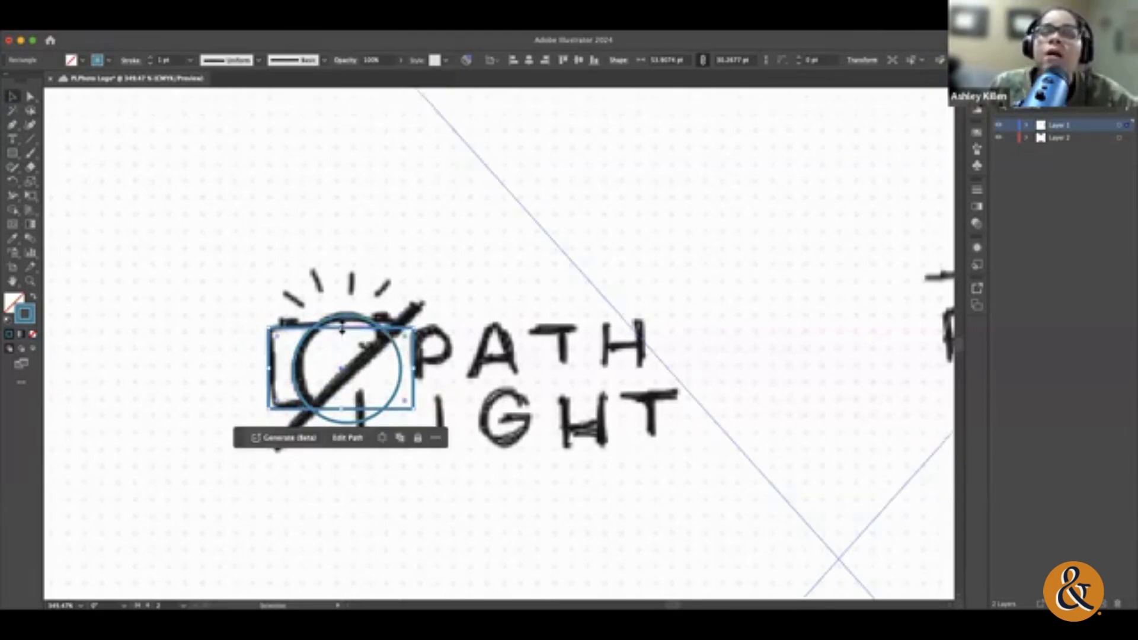
click(192, 331)
shift+click(257, 337)
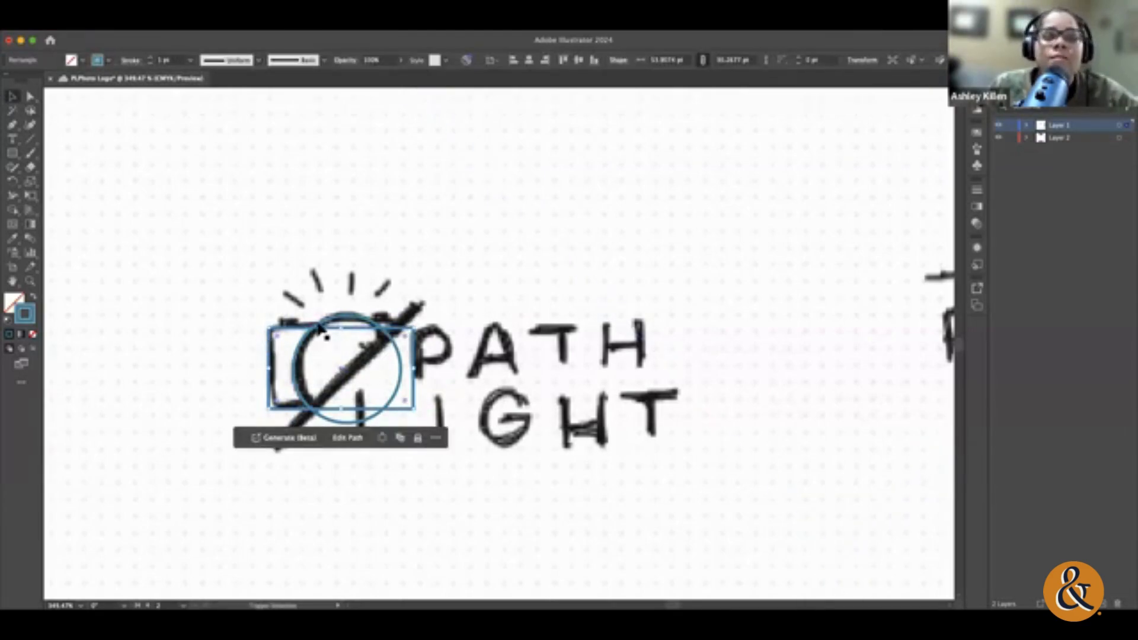
click(342, 318)
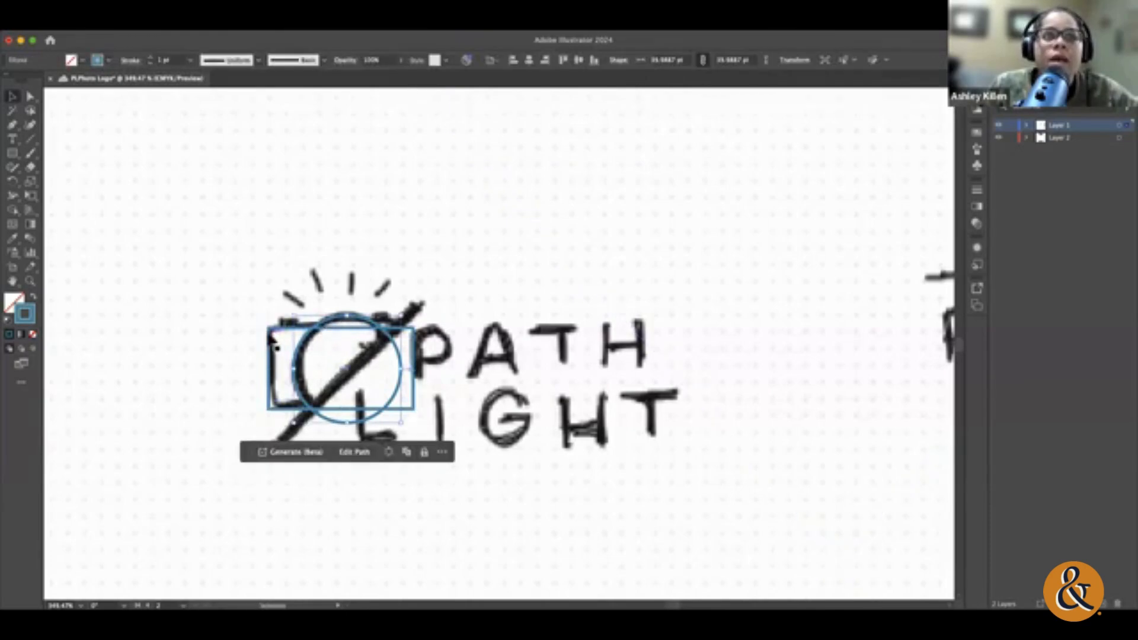
drag(269, 337, 72, 333)
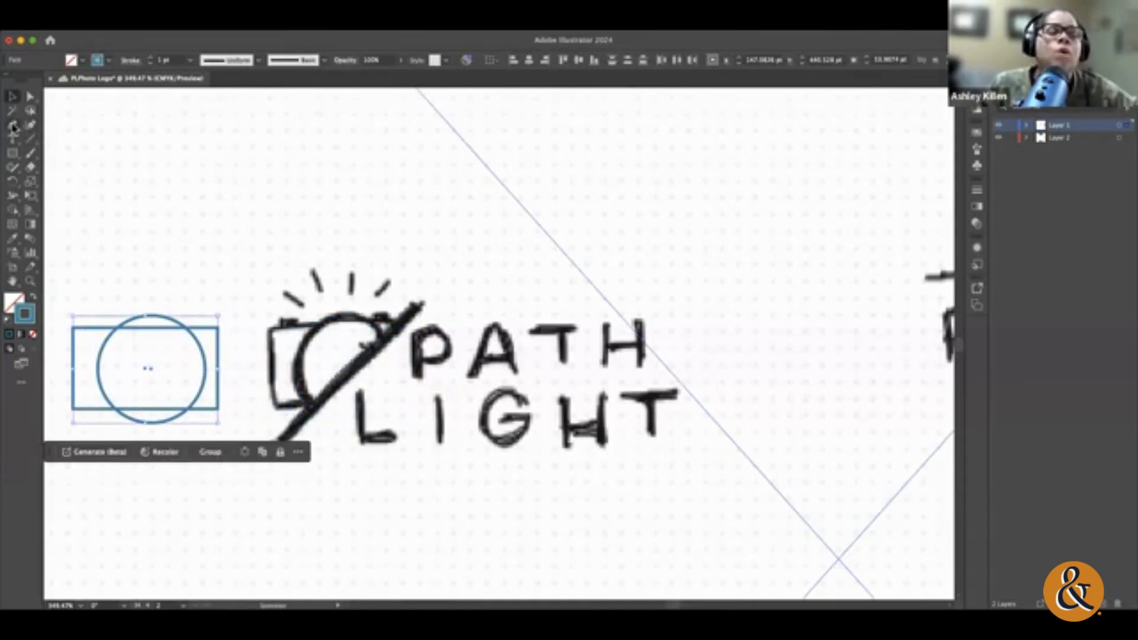
Step: Trace the camera sketch as one closed Pen path along its top edge, lens bump, diagonal path line, base and side
click(13, 125)
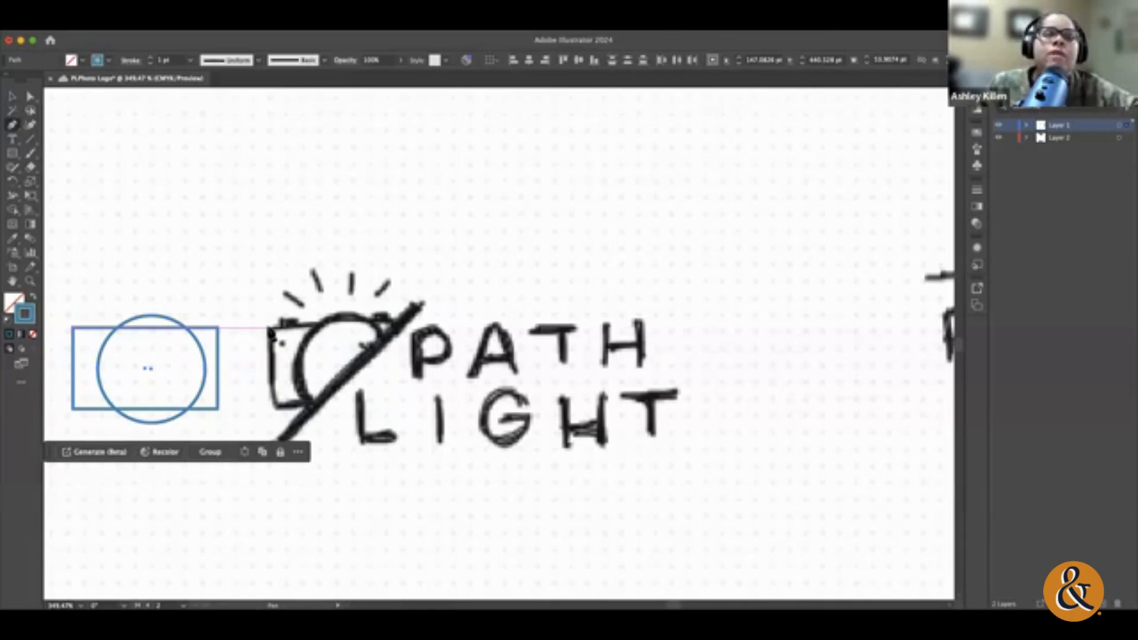
click(280, 335)
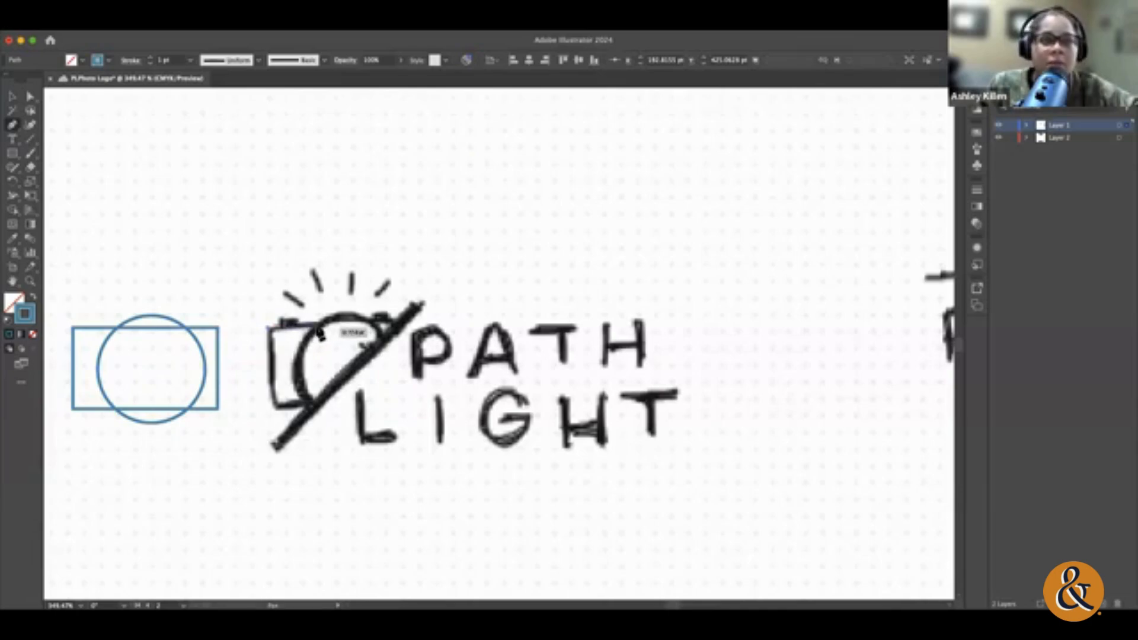
click(318, 333)
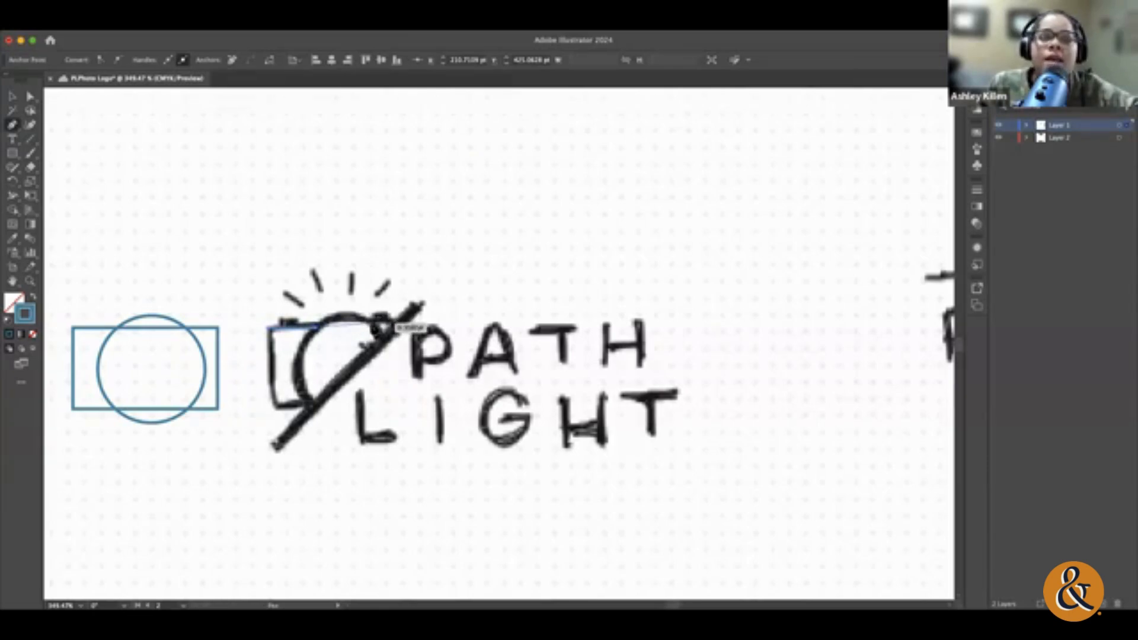
mouse_move(379, 327)
mouse_down()
mouse_move(404, 353)
mouse_move(389, 337)
mouse_move(400, 340)
mouse_up()
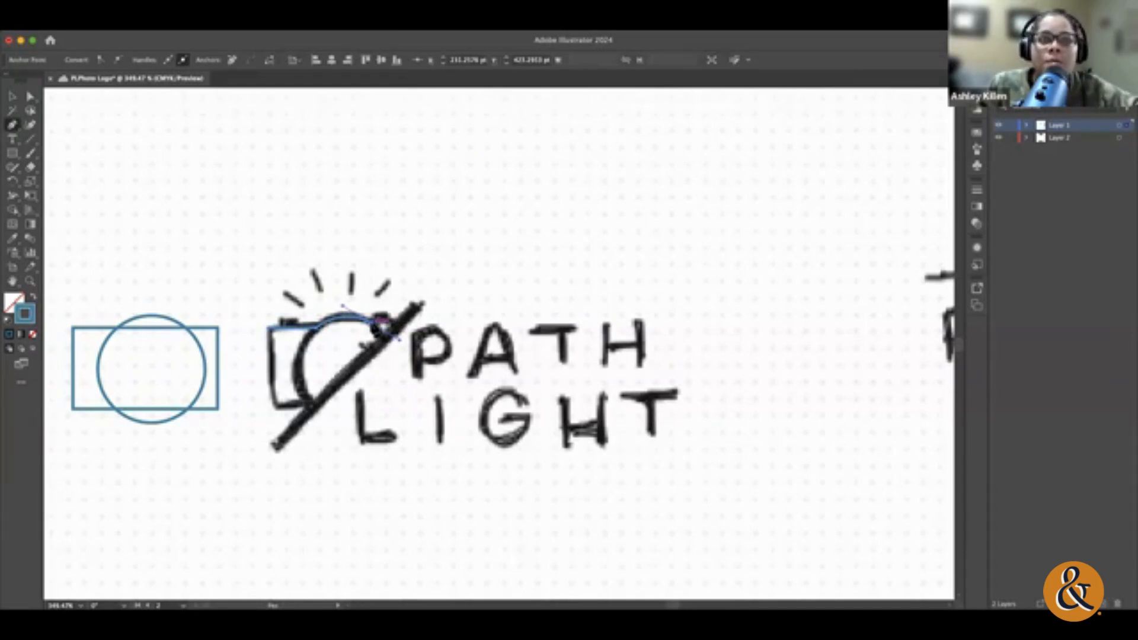
click(371, 323)
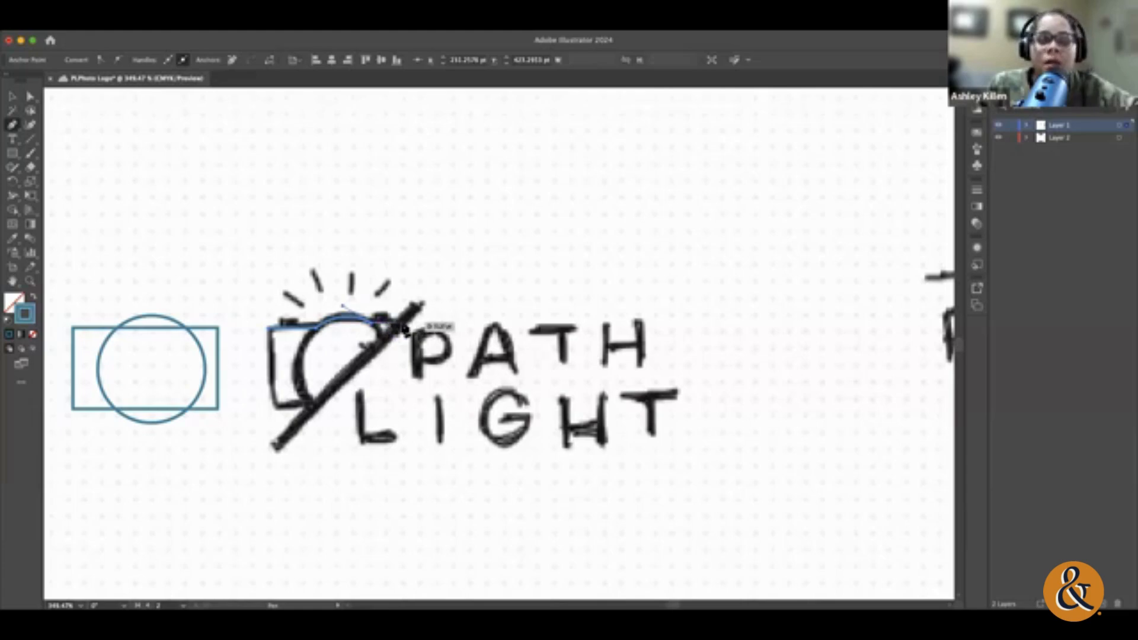
click(401, 322)
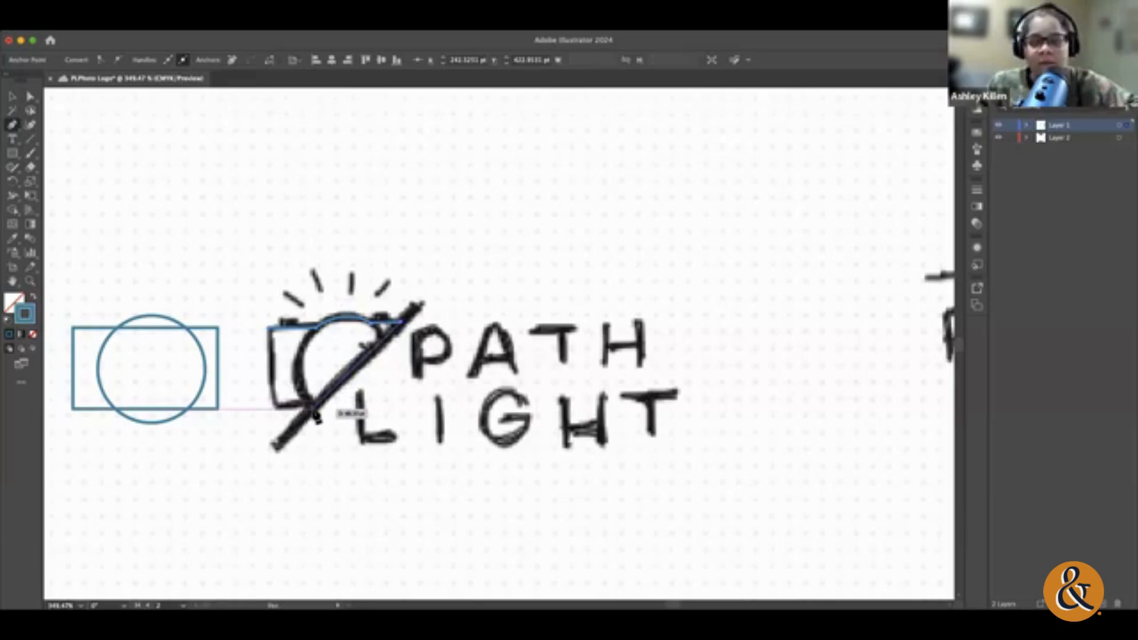
click(309, 409)
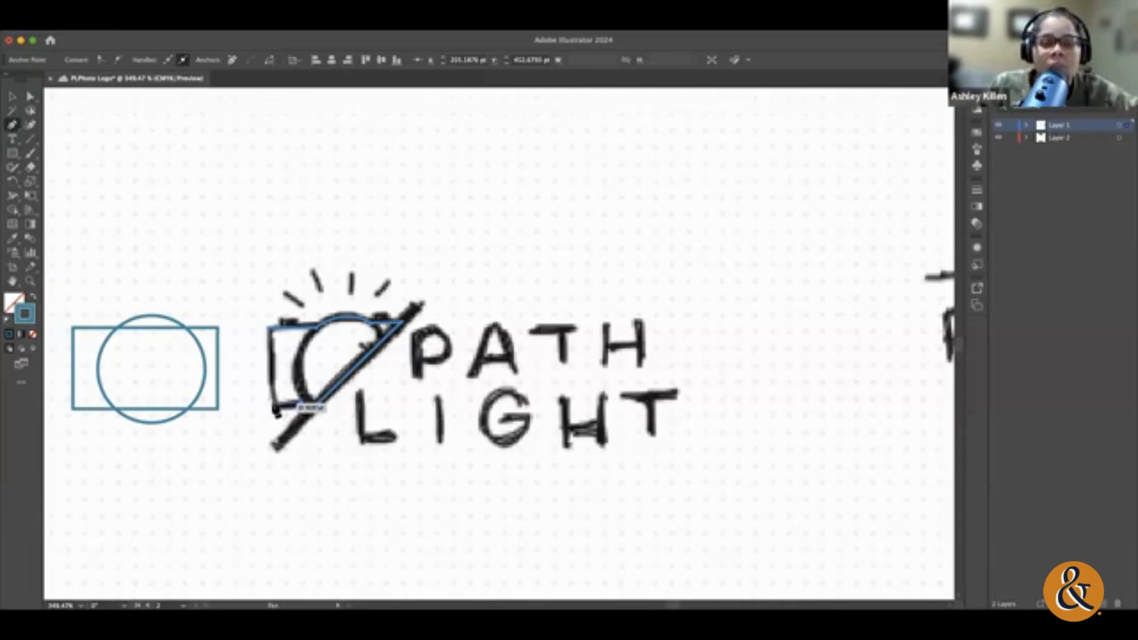
click(276, 409)
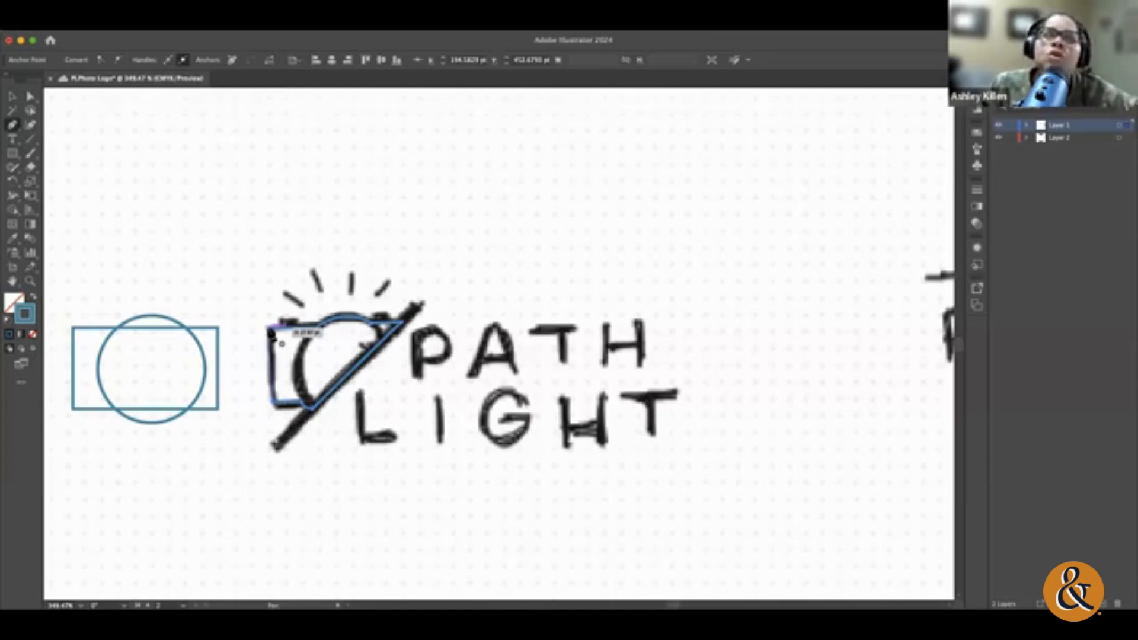
click(271, 330)
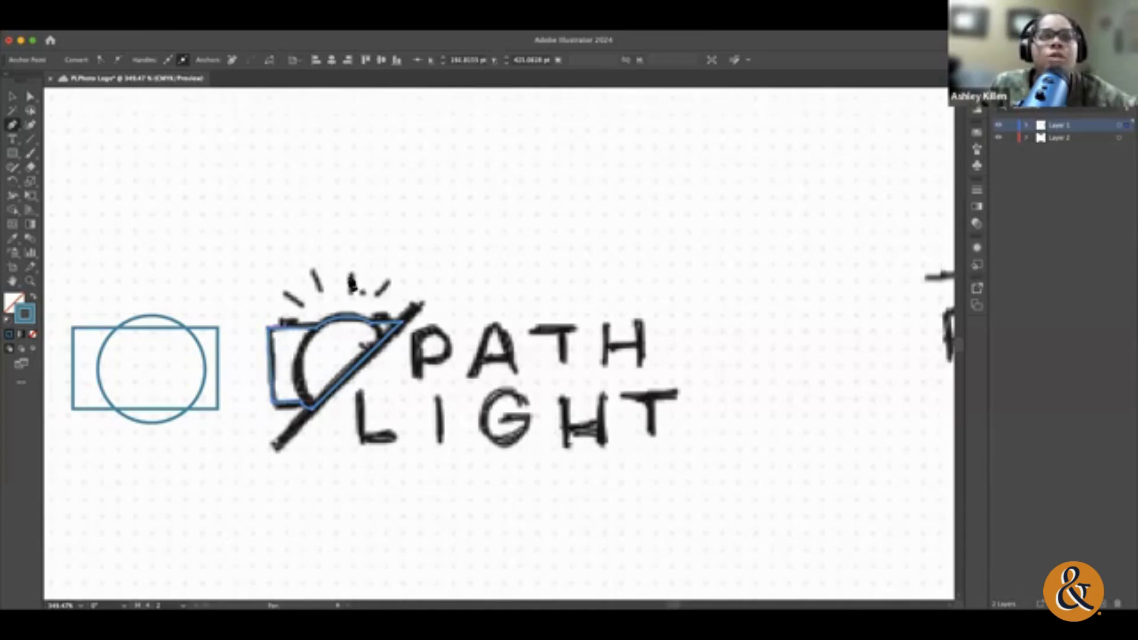
Step: Try moving the traced camera outline above the circle and rectangle, and undo the move
click(12, 96)
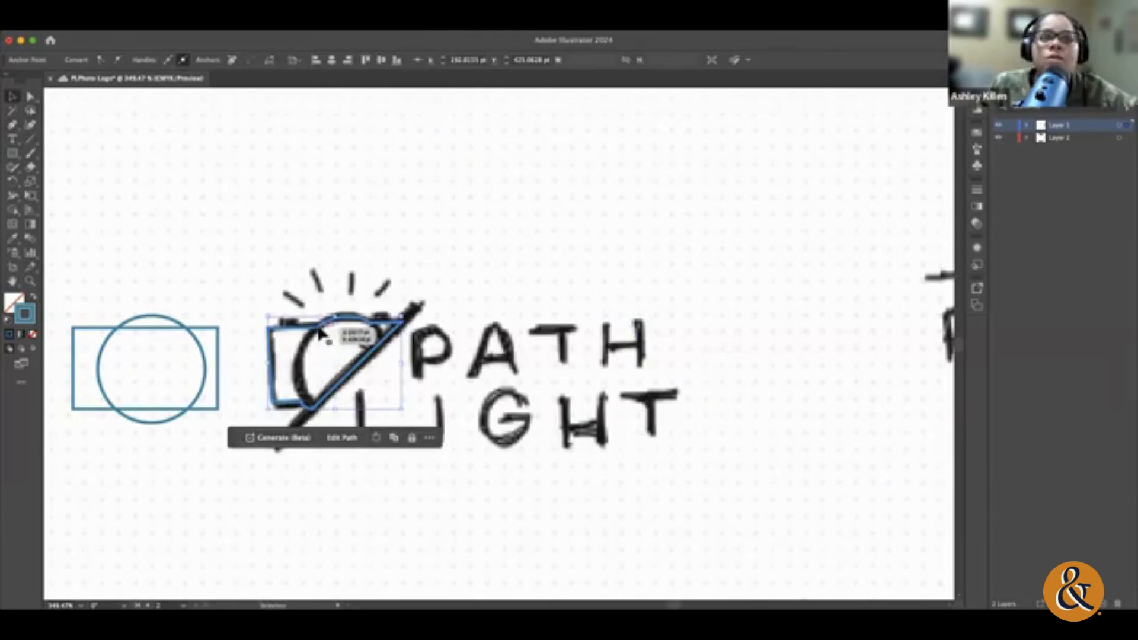
drag(308, 332, 151, 203)
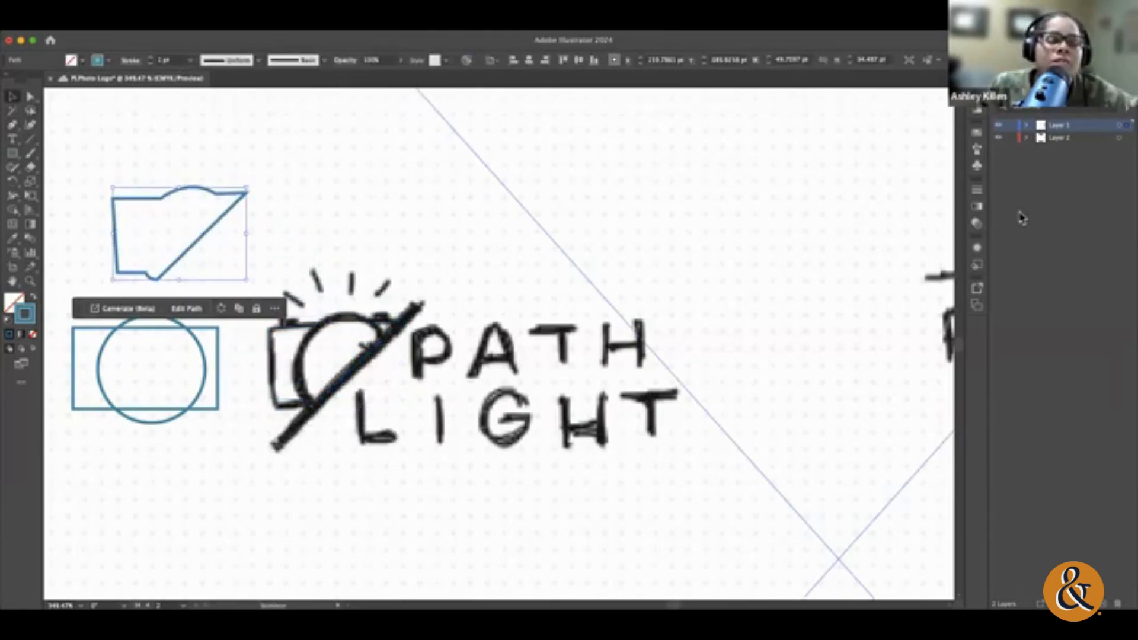
key(super+z)
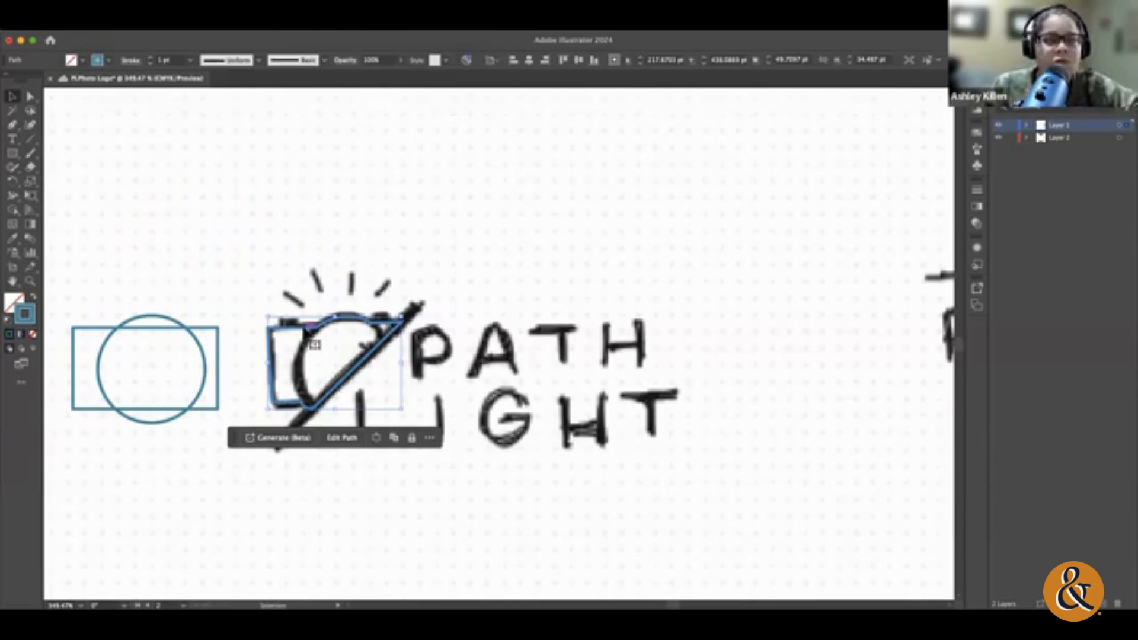
Step: Delete the traced camera outline from the sketch and clear the selection
scroll(305, 329, down, 1)
click(305, 328)
click(314, 321)
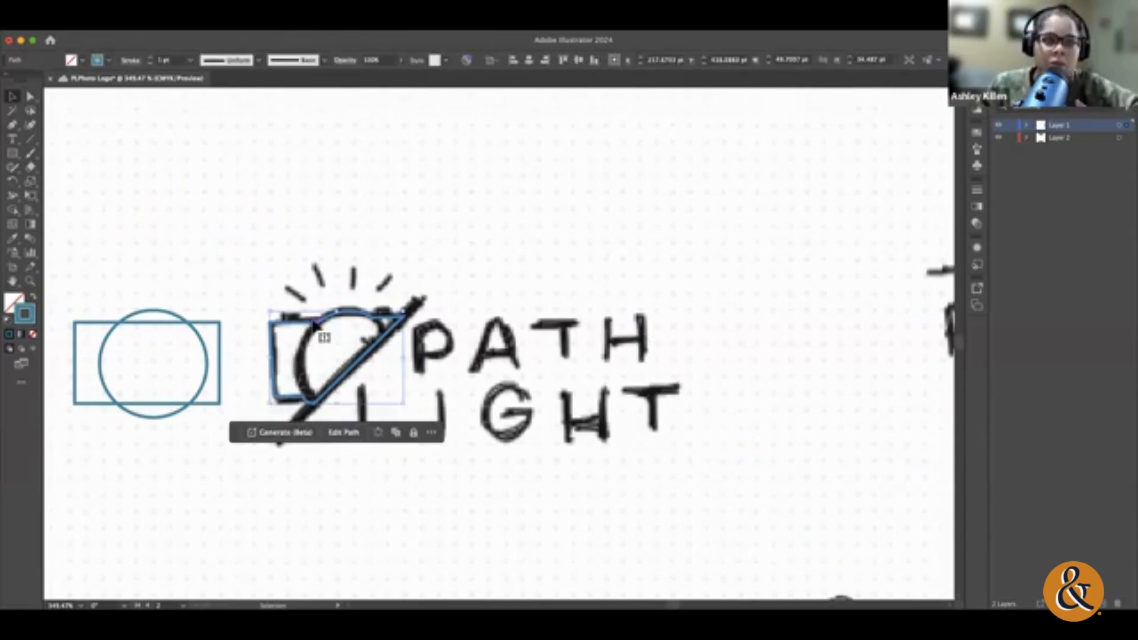
key(super+shift+a)
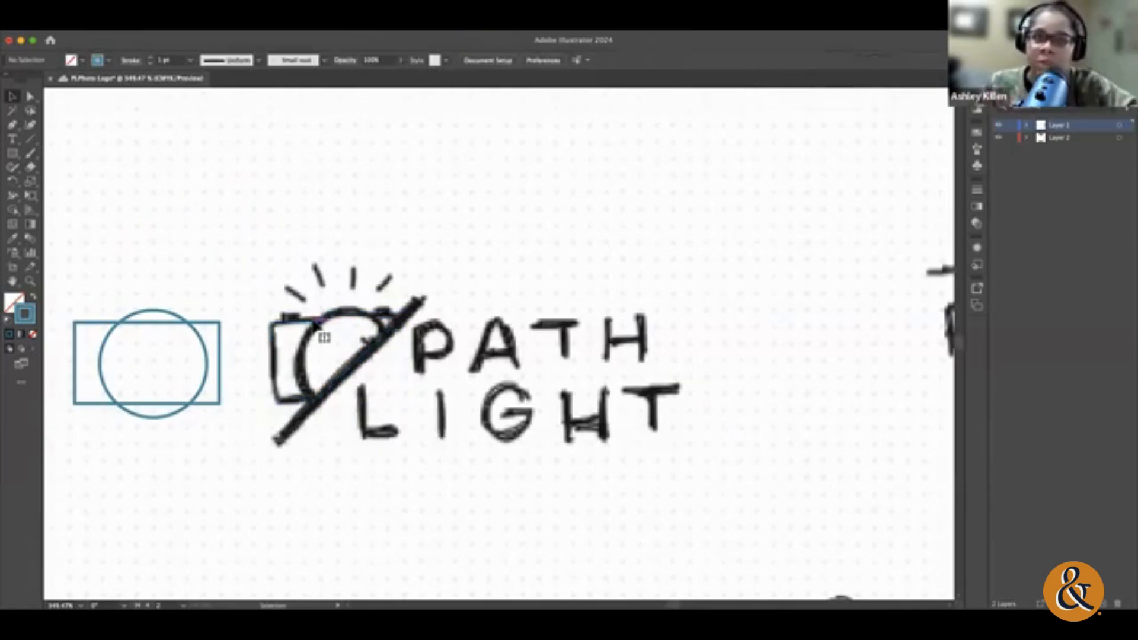
Step: Expand Layer 1 and lock the linked sketch image inside it
click(125, 325)
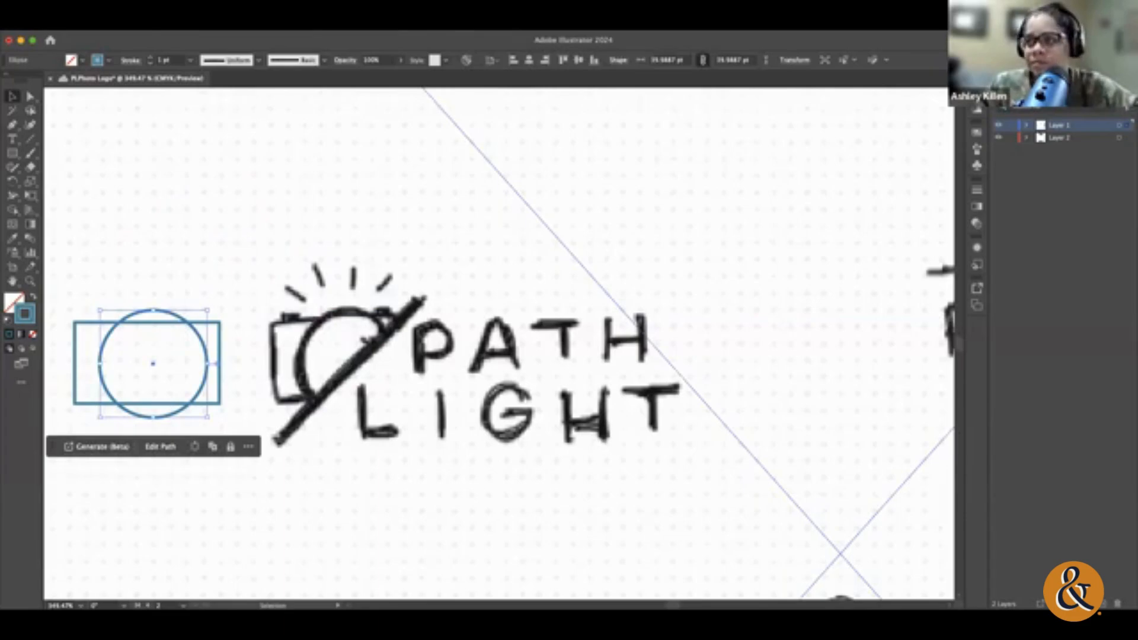
click(1026, 127)
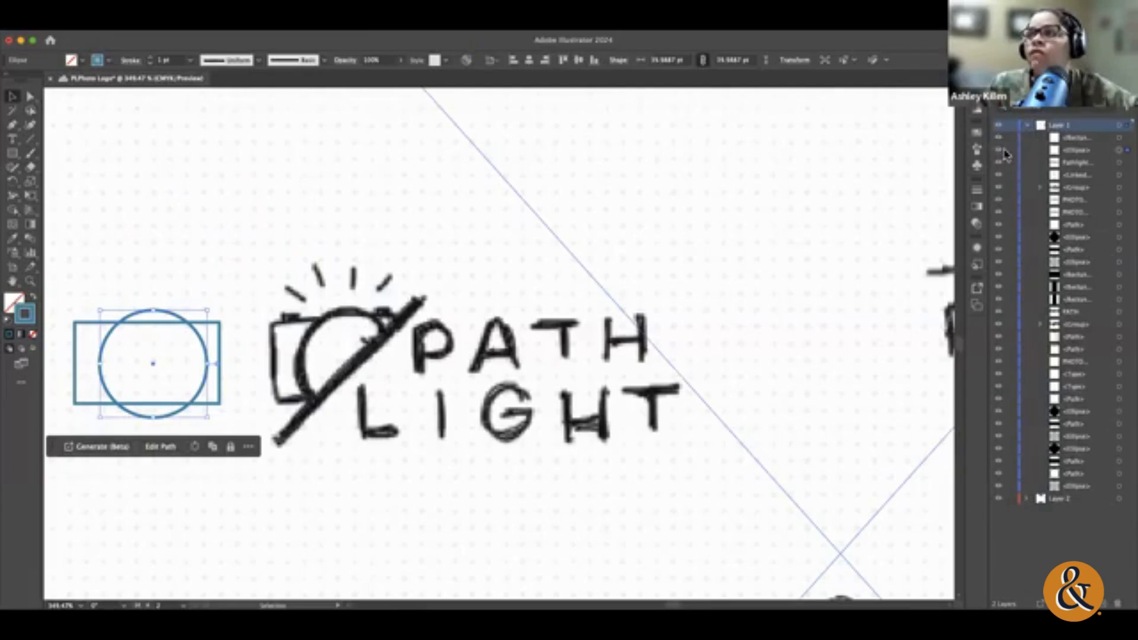
click(532, 380)
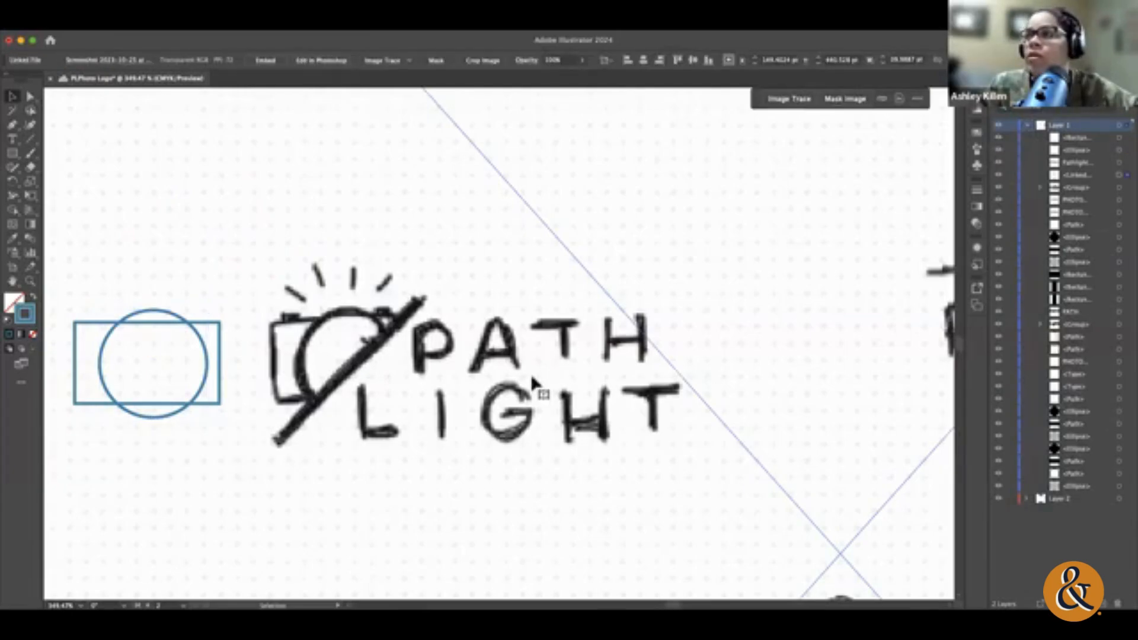
click(1011, 175)
scroll(220, 296, up, 1)
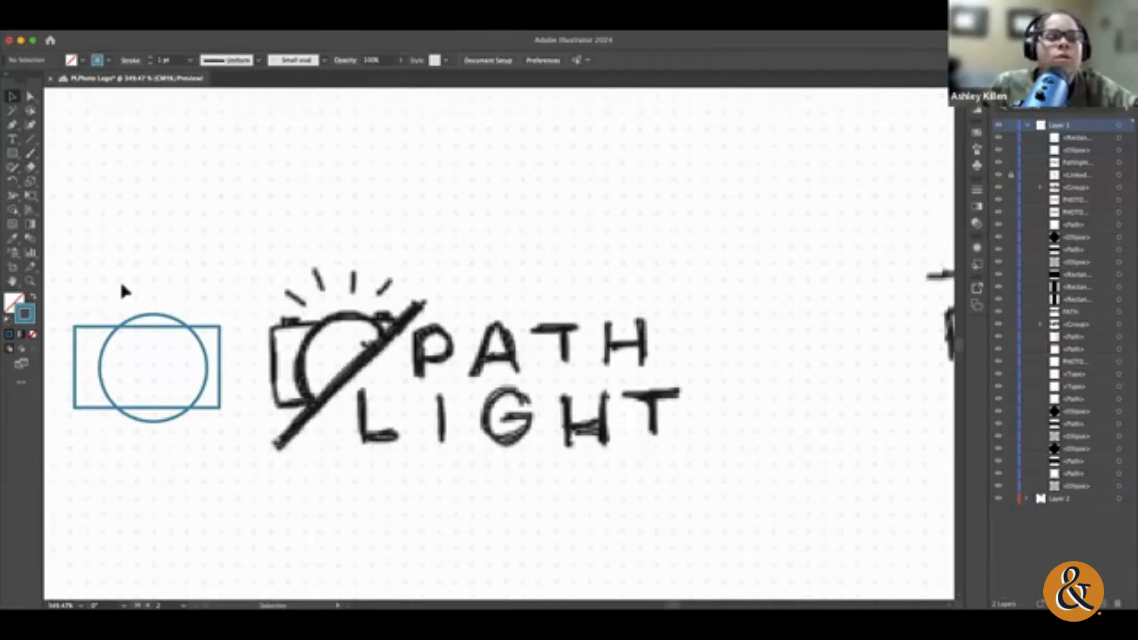
Step: Move the rectangle and circle together onto the camera sketch, and draw a button rectangle about 9 by 3.5 pt on its upper-left edge
drag(123, 291, 196, 408)
drag(178, 330, 372, 328)
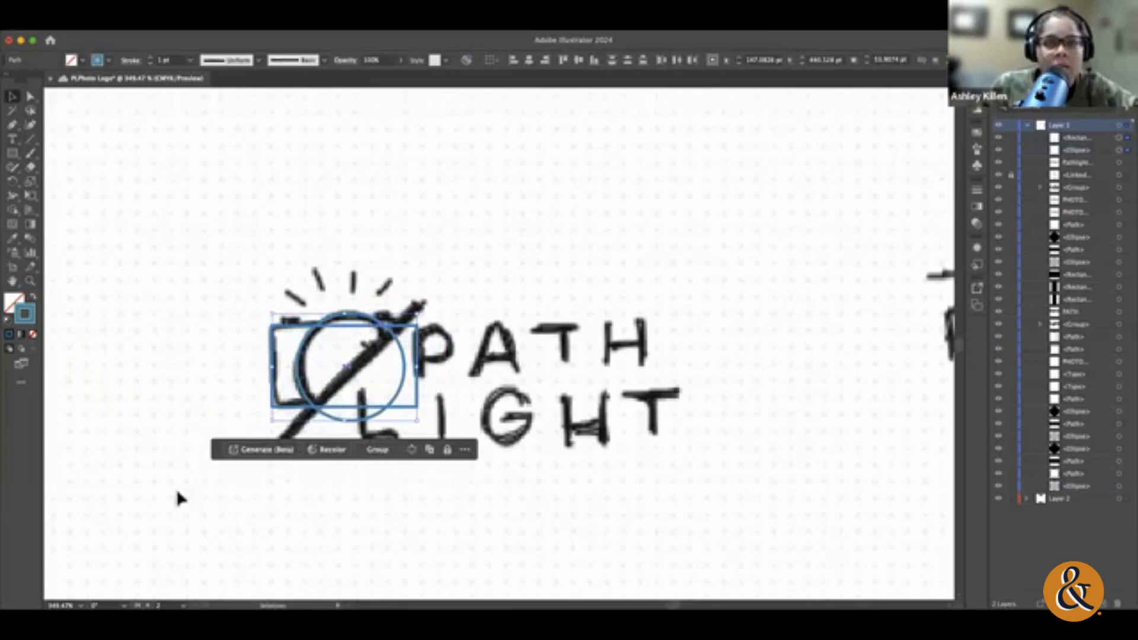
click(178, 440)
click(12, 153)
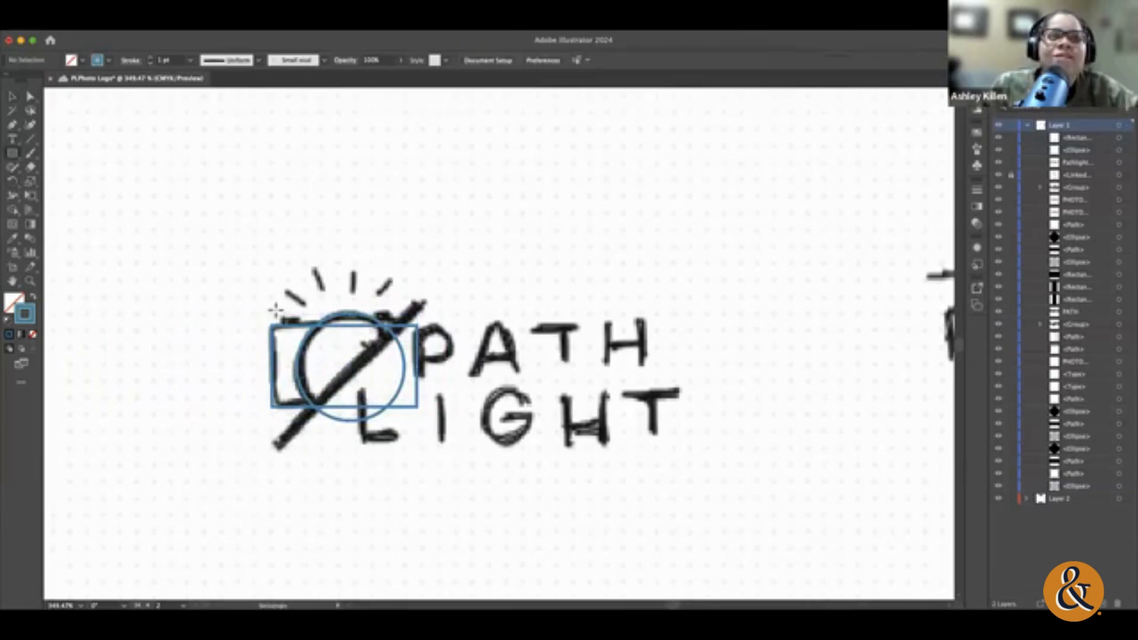
mouse_move(278, 314)
mouse_down()
mouse_move(304, 325)
mouse_move(293, 316)
mouse_up()
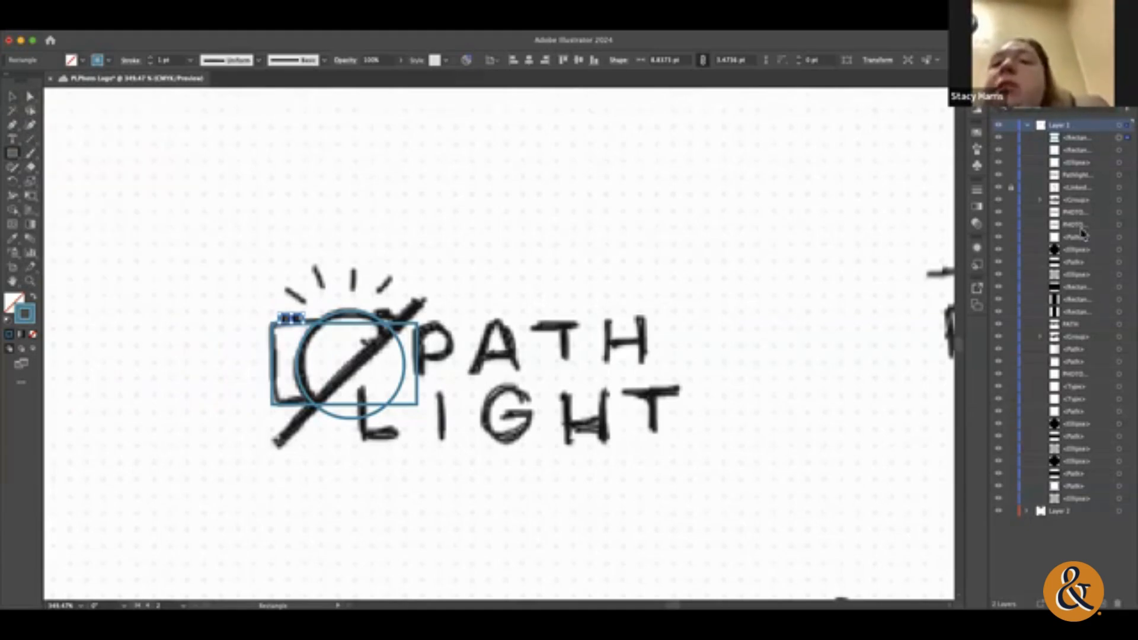
Step: Lock the whole of Layer 1, expand its contents, and unlock the layer again
click(1027, 126)
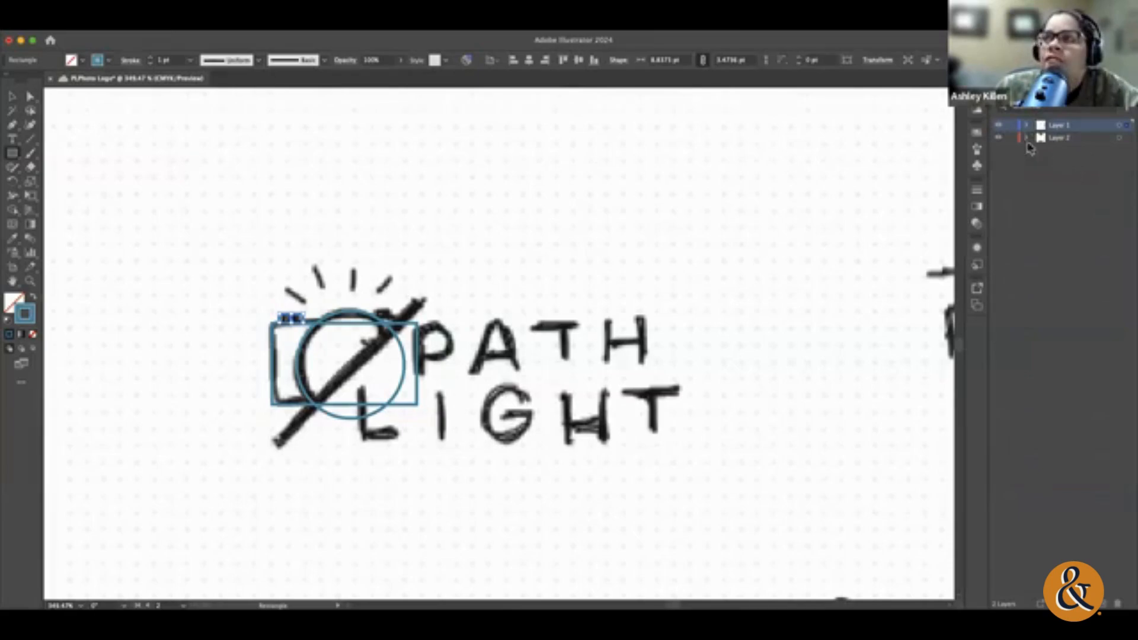
click(1010, 125)
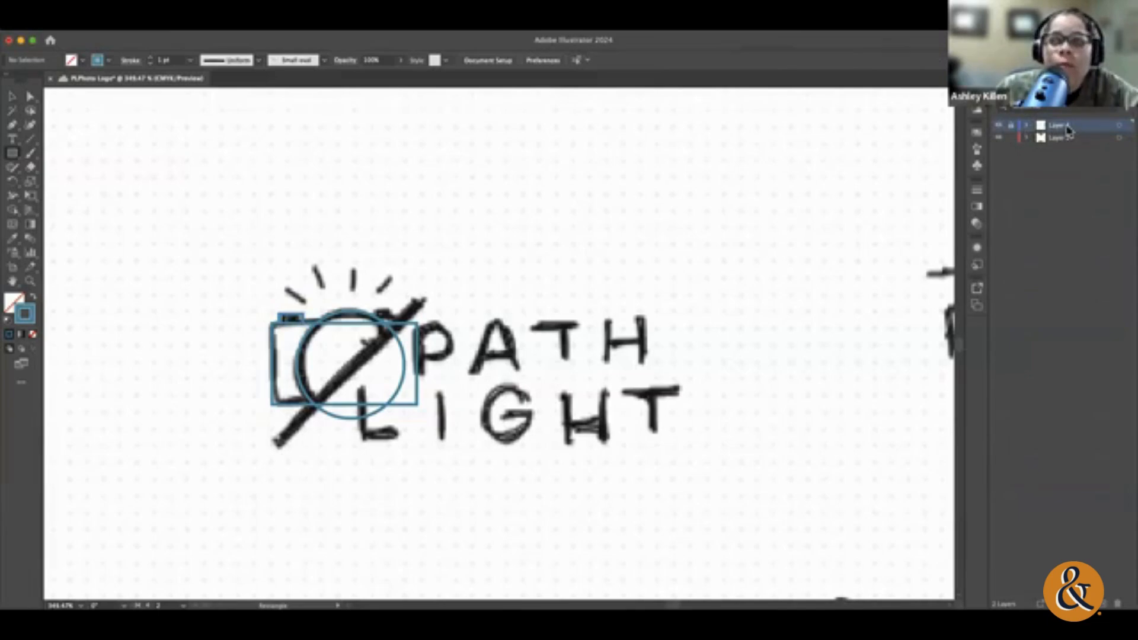
click(1028, 126)
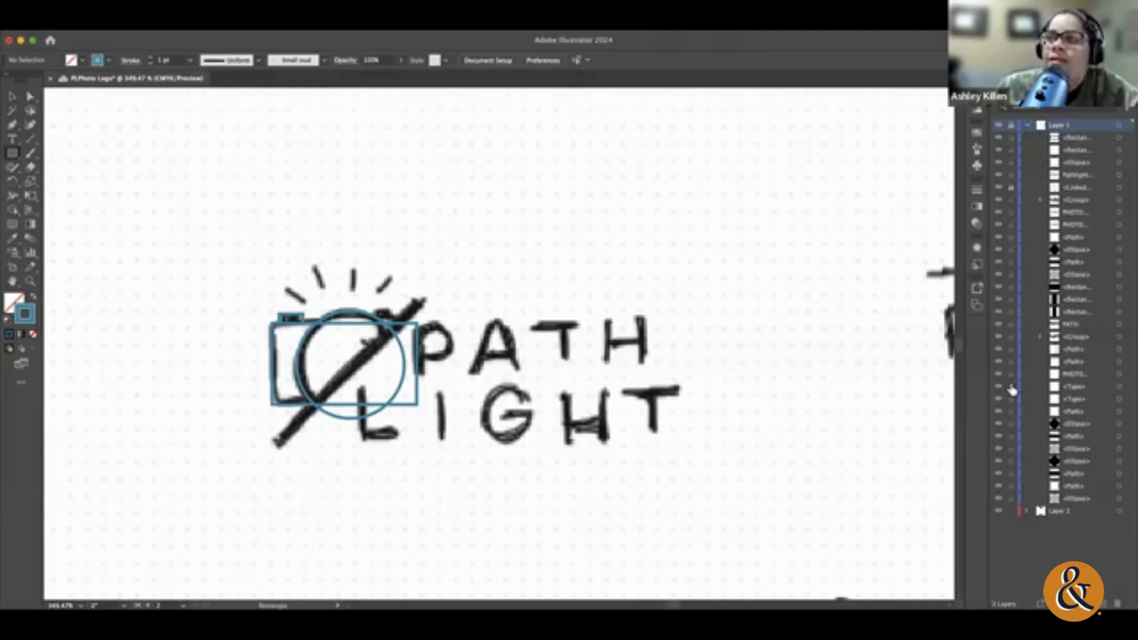
click(1009, 127)
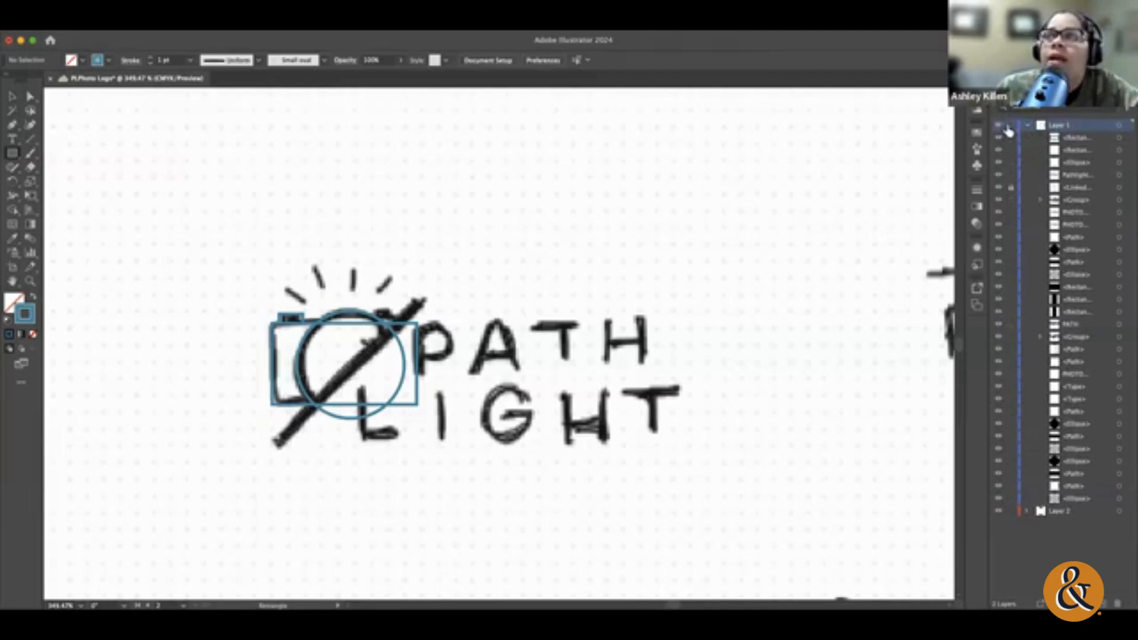
Step: Target the linked image, ellipse and rectangle entries in Layer 1 to match each one with its artwork
click(1117, 188)
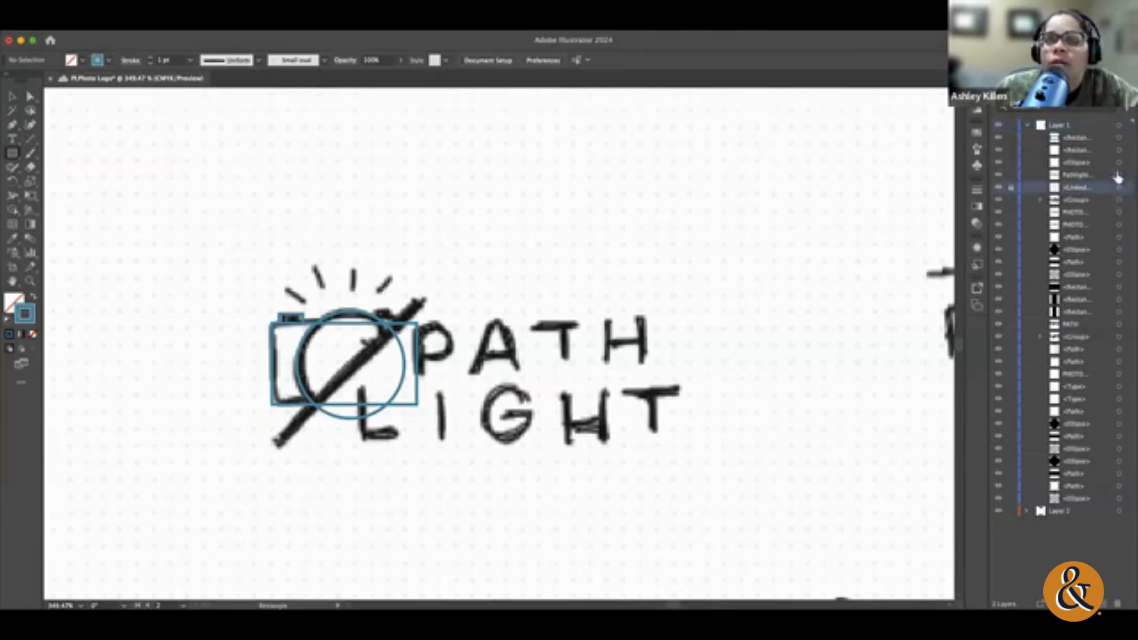
click(1118, 175)
click(1118, 163)
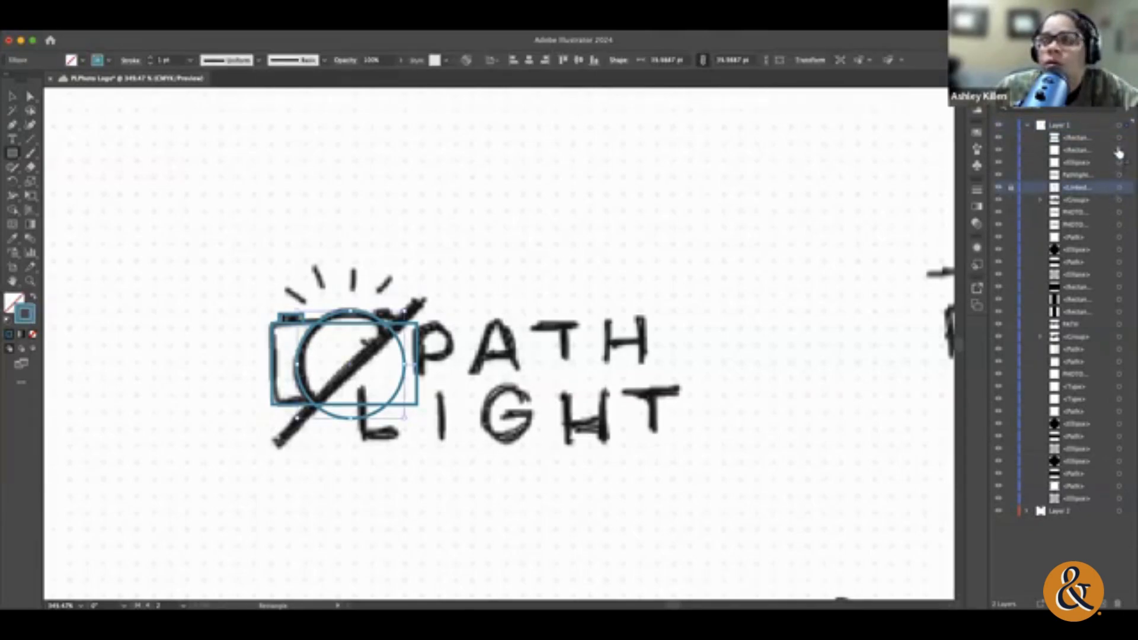
click(1118, 151)
click(1118, 188)
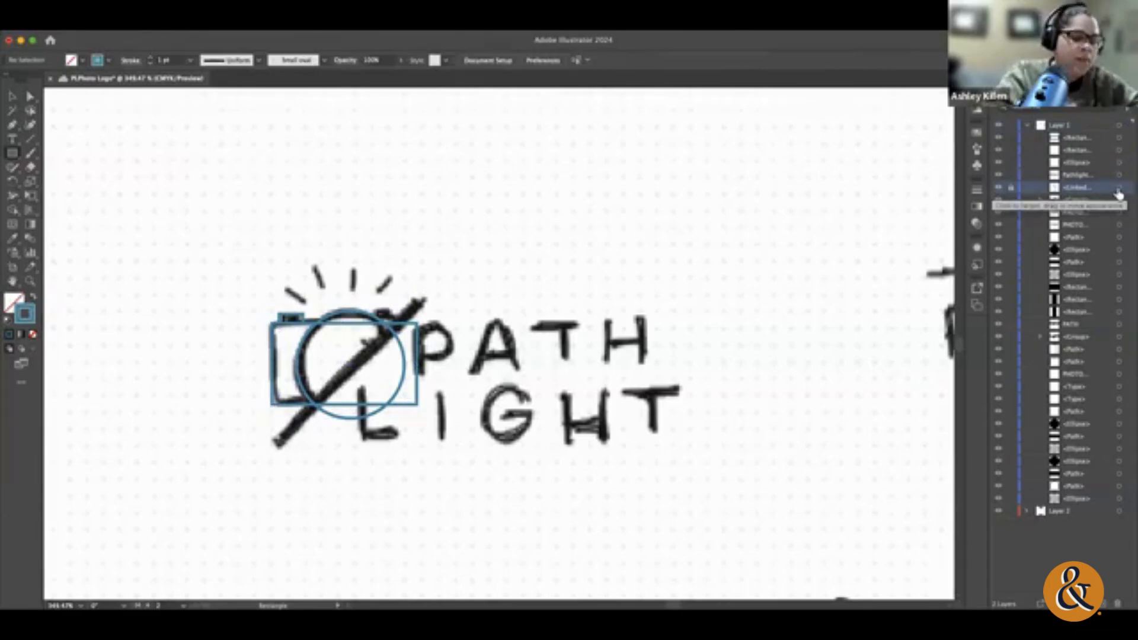
Step: Unlock and select the linked sketch image from Layer 1's contents, and lock the image again
key(super+minus)
key(super+minus)
key(super+minus)
key(super+minus)
key(super+minus)
key(super+minus)
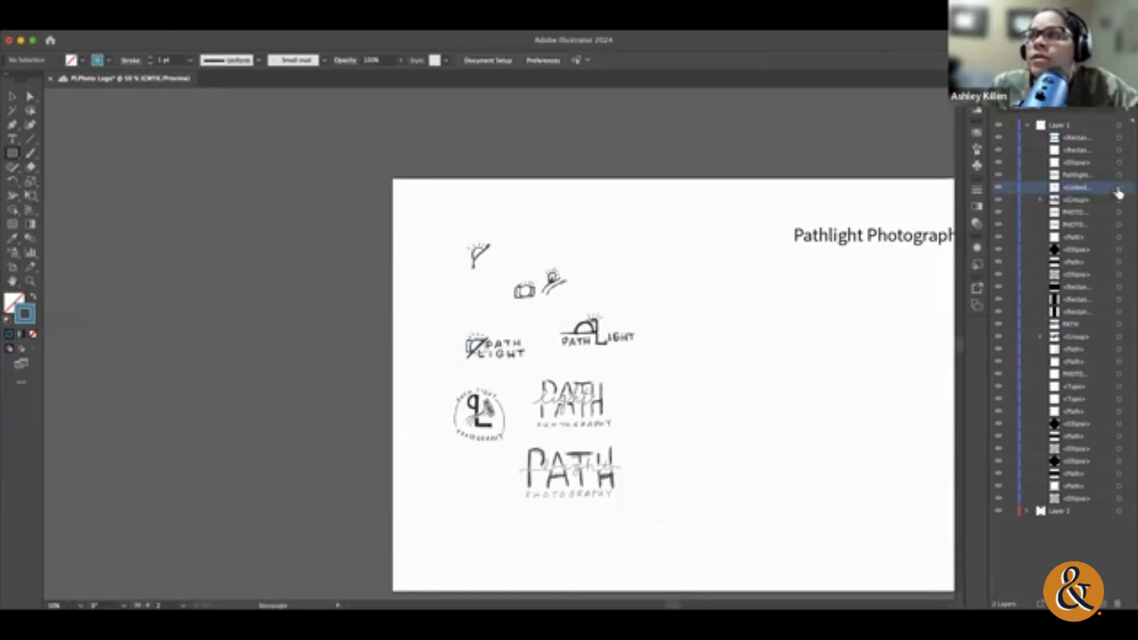
click(1119, 189)
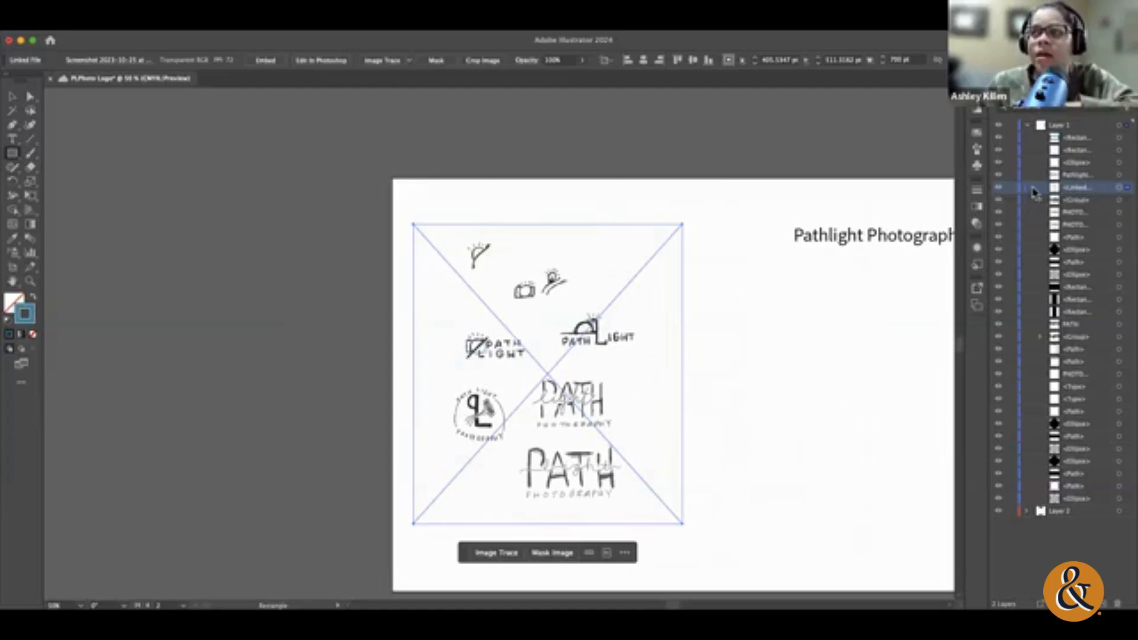
click(1011, 189)
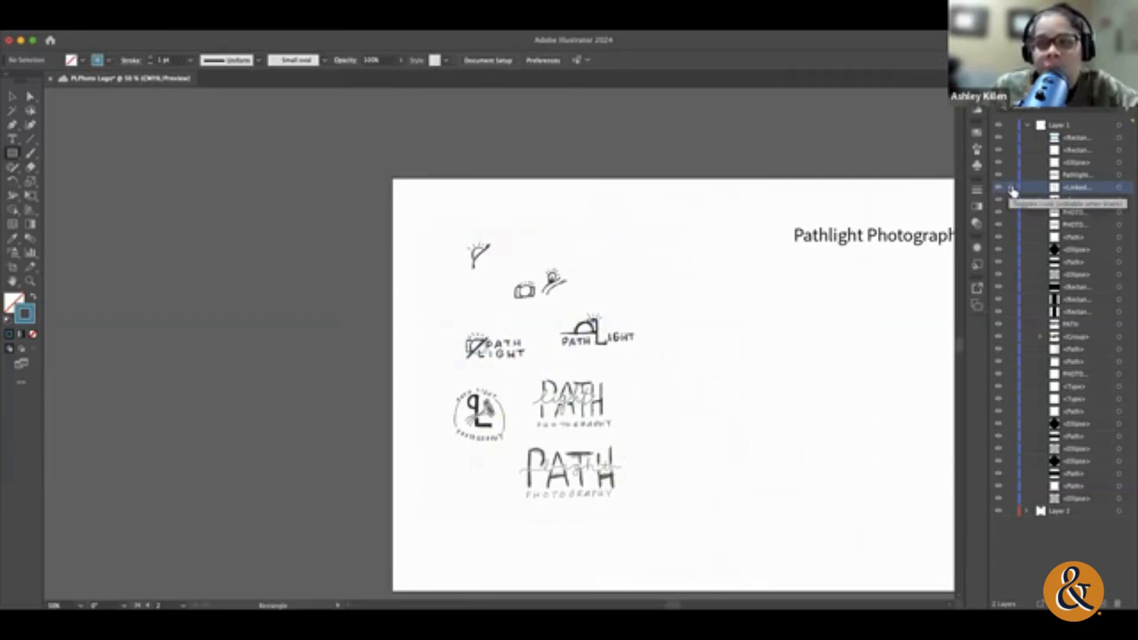
Step: Target the group, linked image and ellipse entries in Layer 1 to locate them on the artboard, and clear the selection
click(13, 96)
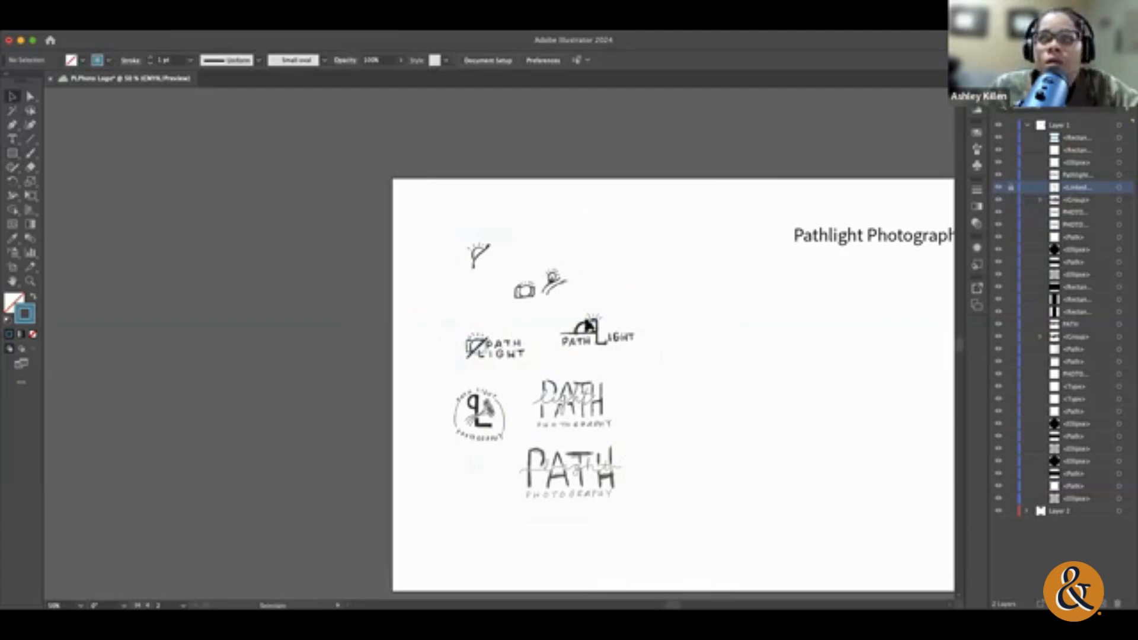
click(1029, 127)
click(1029, 126)
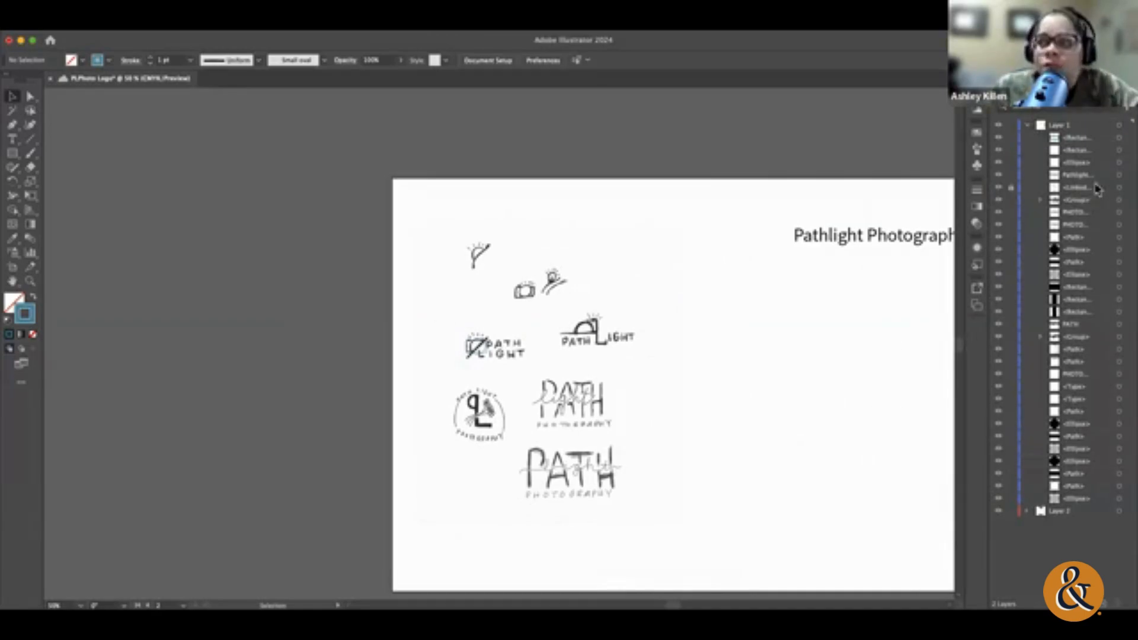
click(1119, 199)
click(1118, 188)
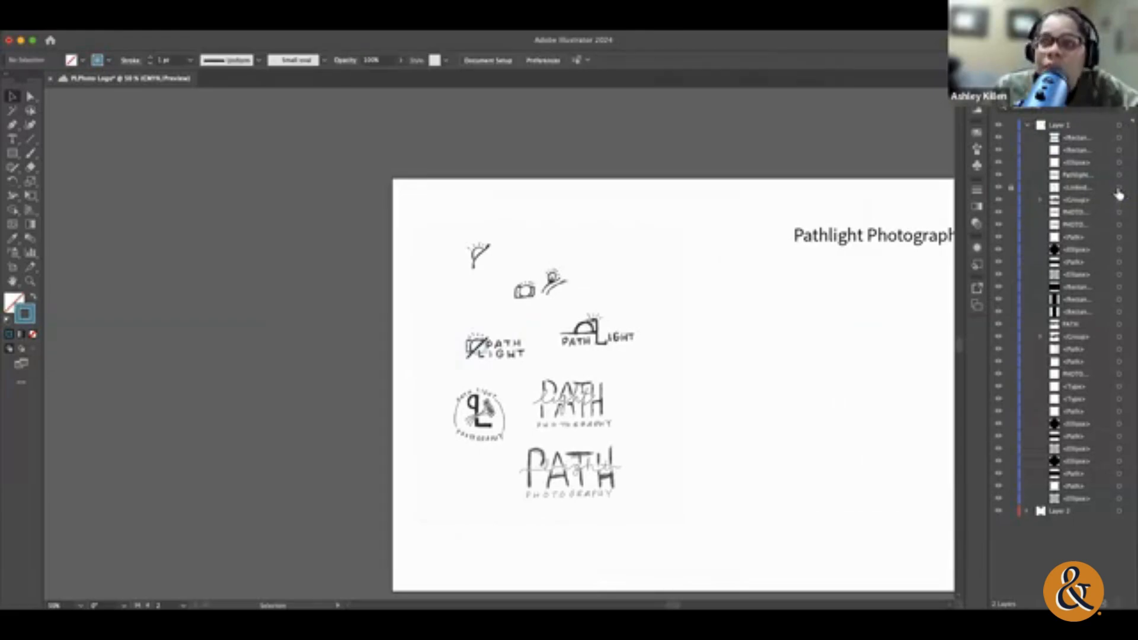
click(1119, 163)
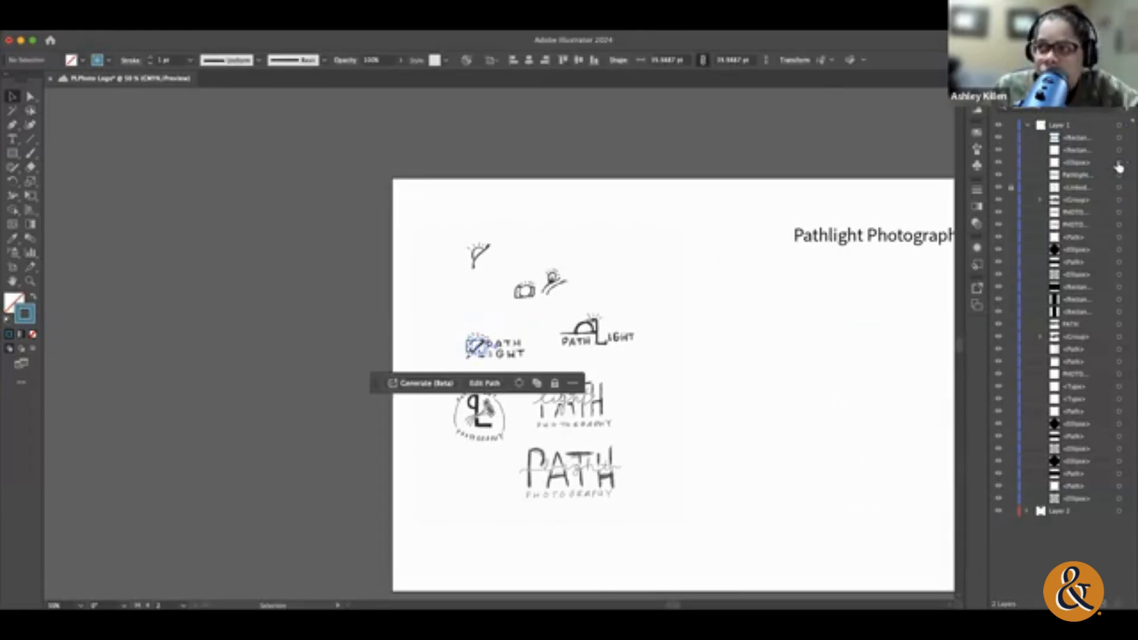
click(795, 343)
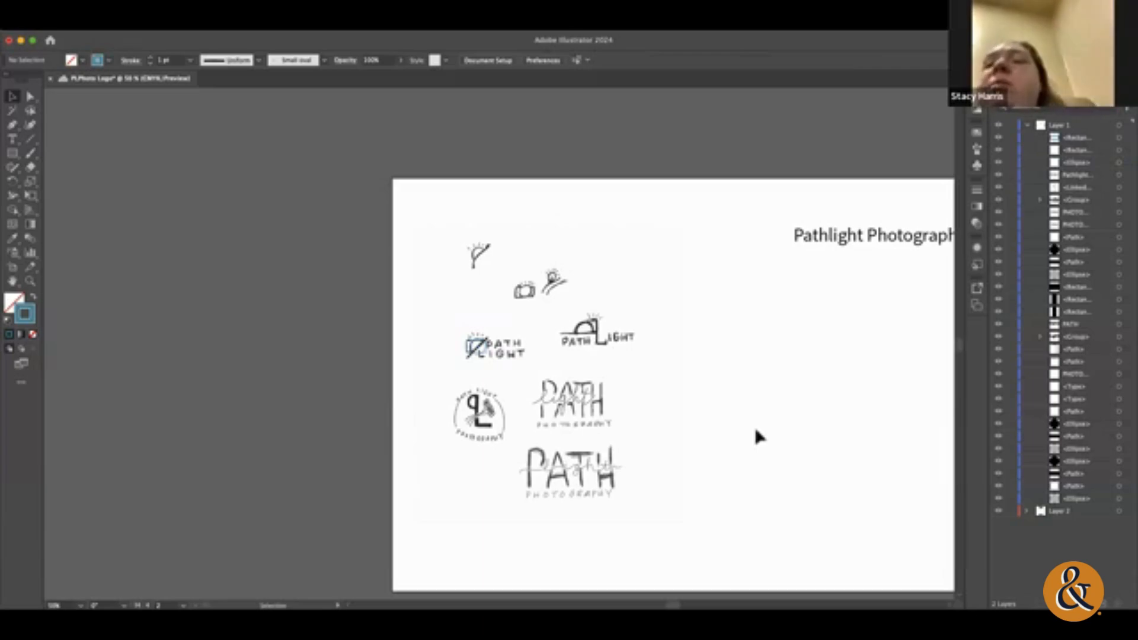
Step: Unlock both Layer 1 and Layer 2
click(1027, 126)
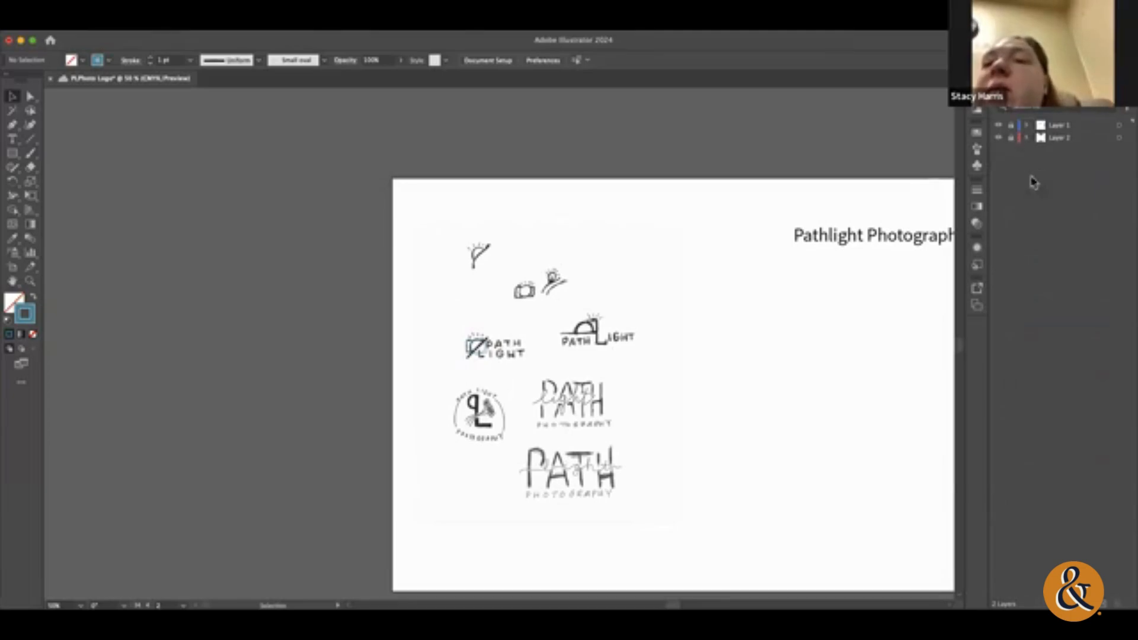
click(1011, 138)
click(1011, 126)
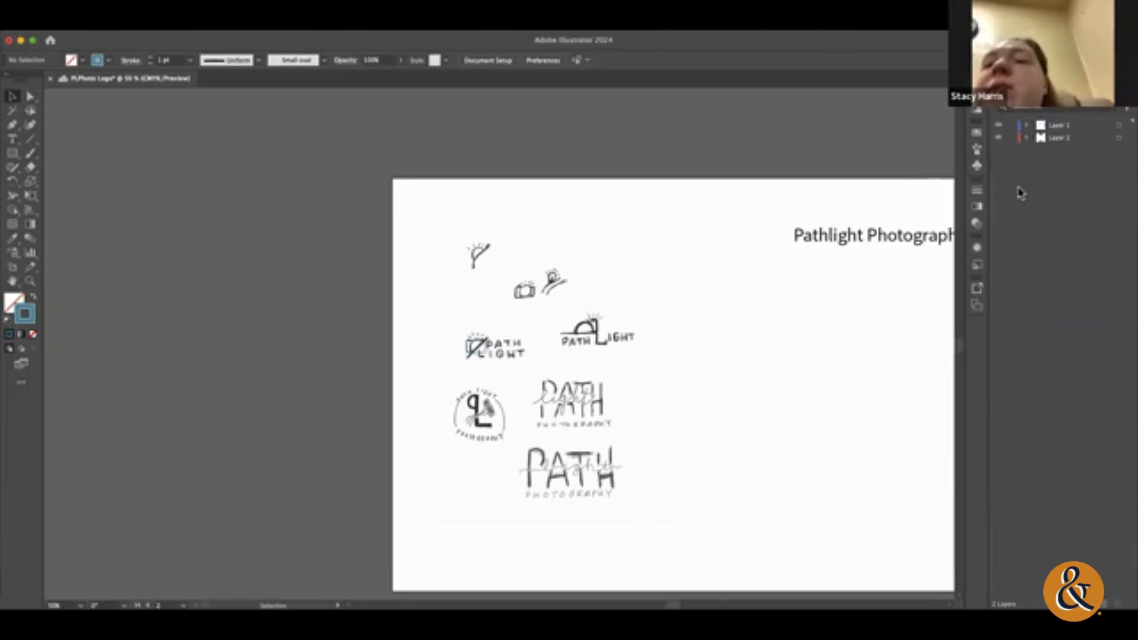
Step: Expand Layer 1 and Layer 2 to review the objects each contains, and collapse both
click(1027, 138)
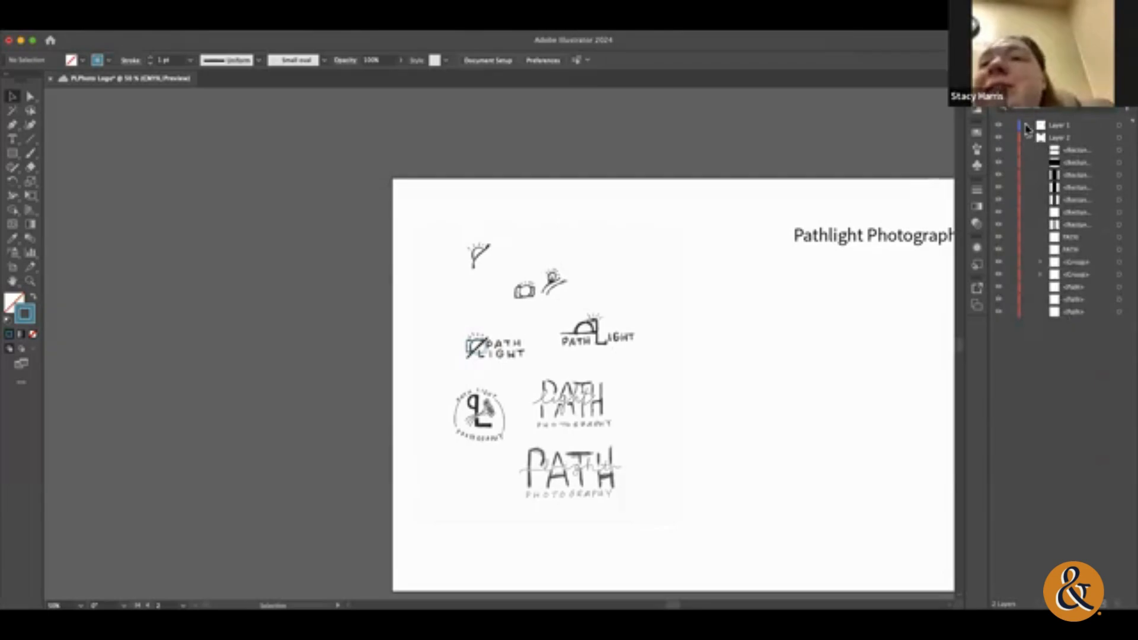
click(1027, 126)
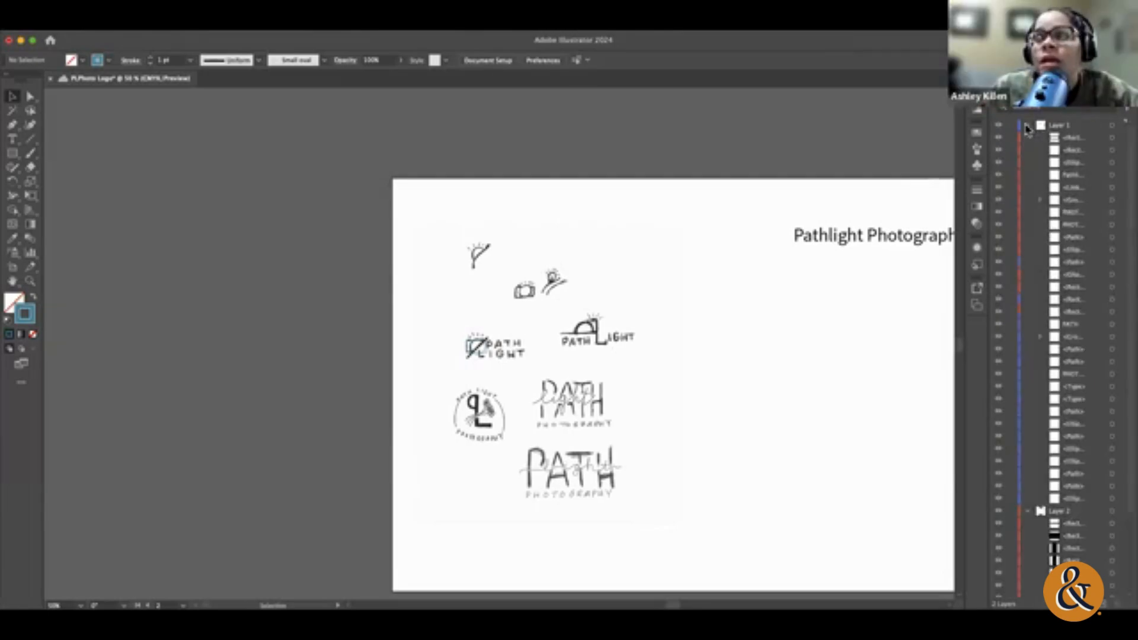
click(1027, 126)
click(1027, 138)
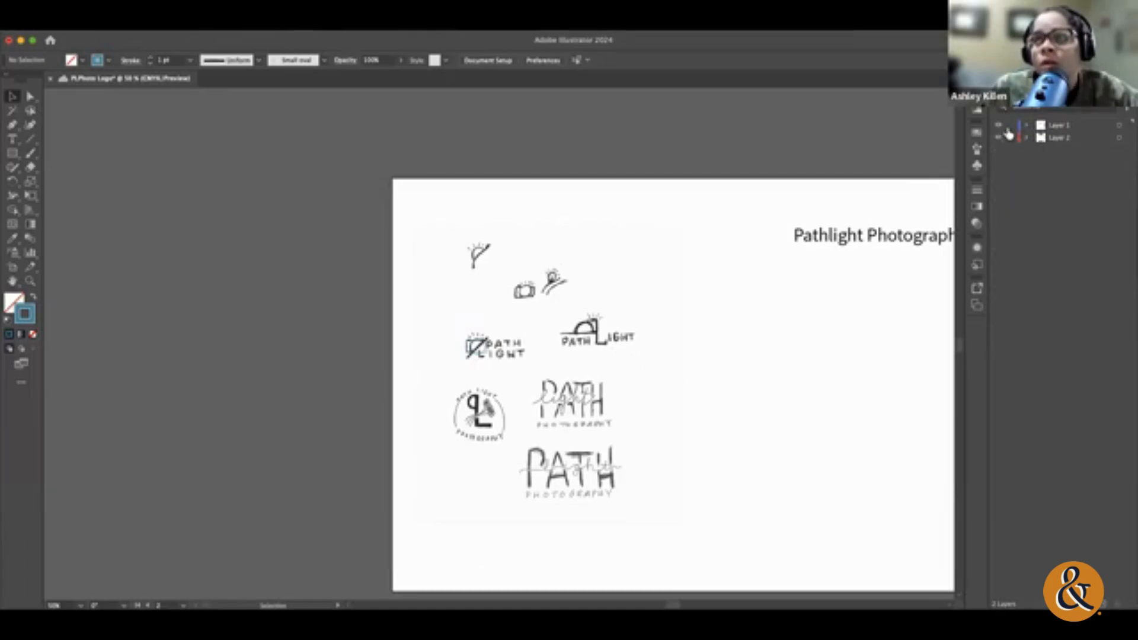
Step: Create a new layer directly above Layer 2 and move Layer 2's topmost rectangle into it
click(1086, 142)
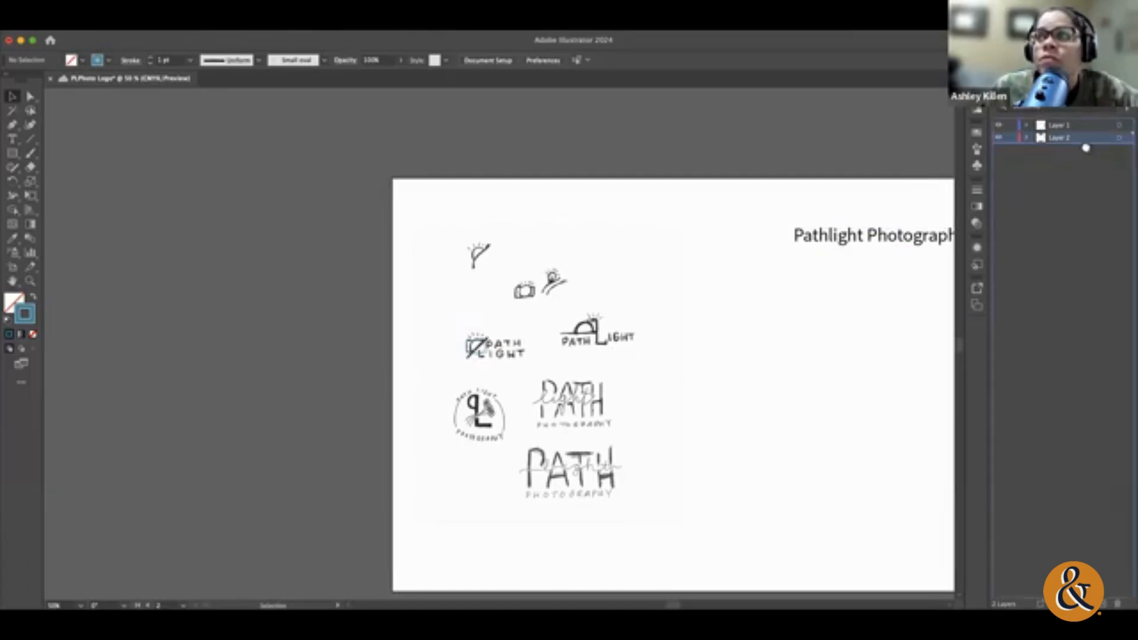
click(1027, 139)
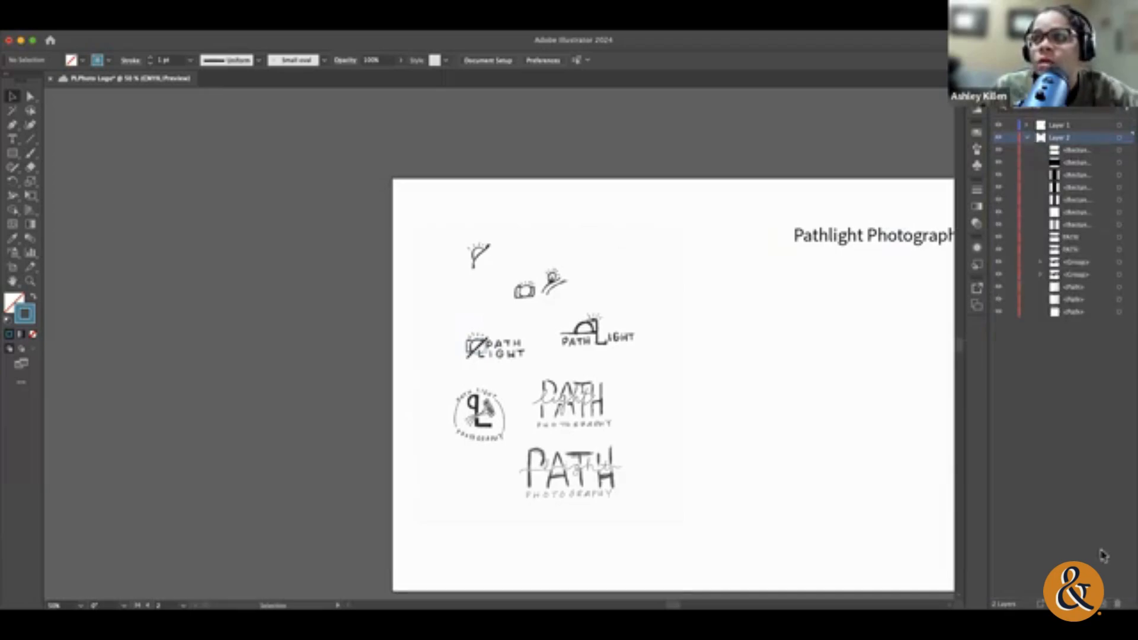
click(1106, 611)
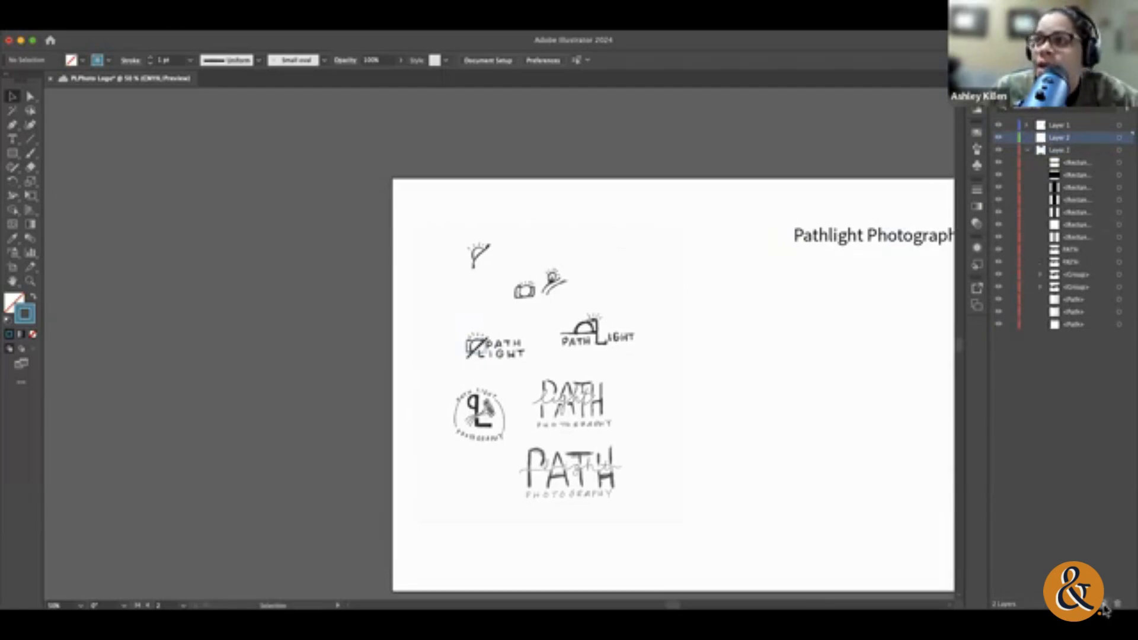
click(1028, 158)
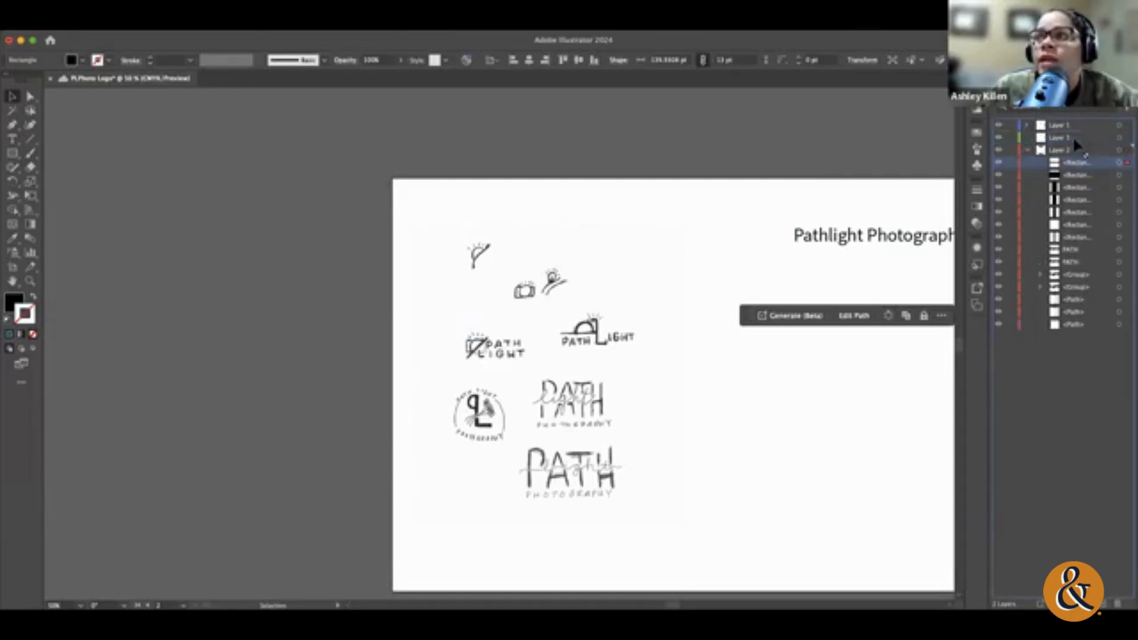
drag(1074, 145, 1064, 137)
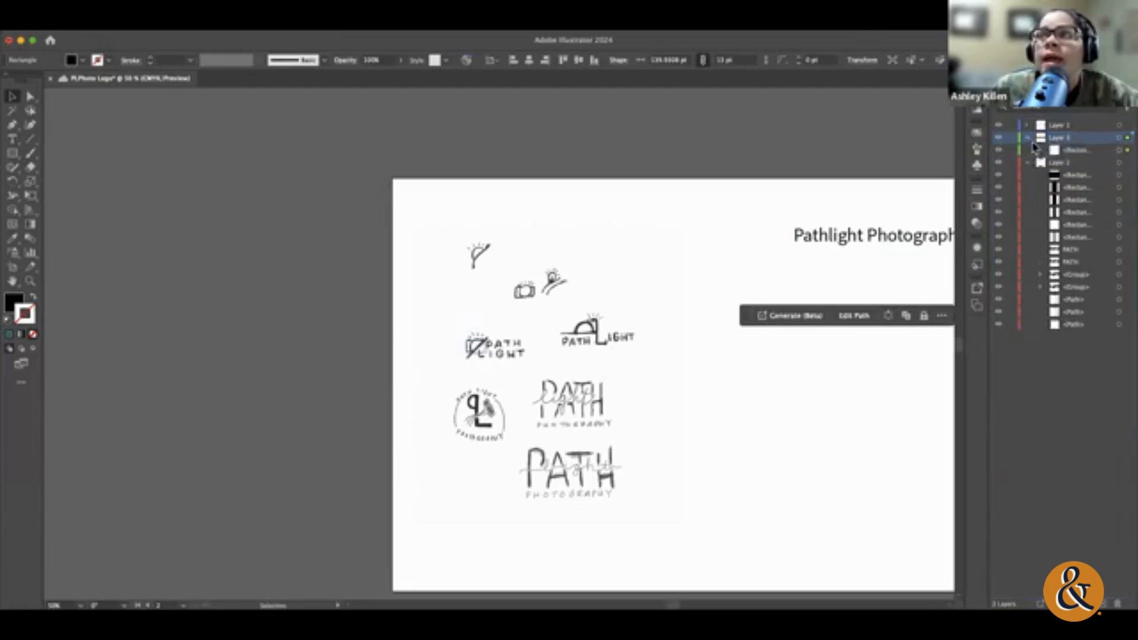
Step: Save the document and accept the notice about linked local assets
double_click(1062, 138)
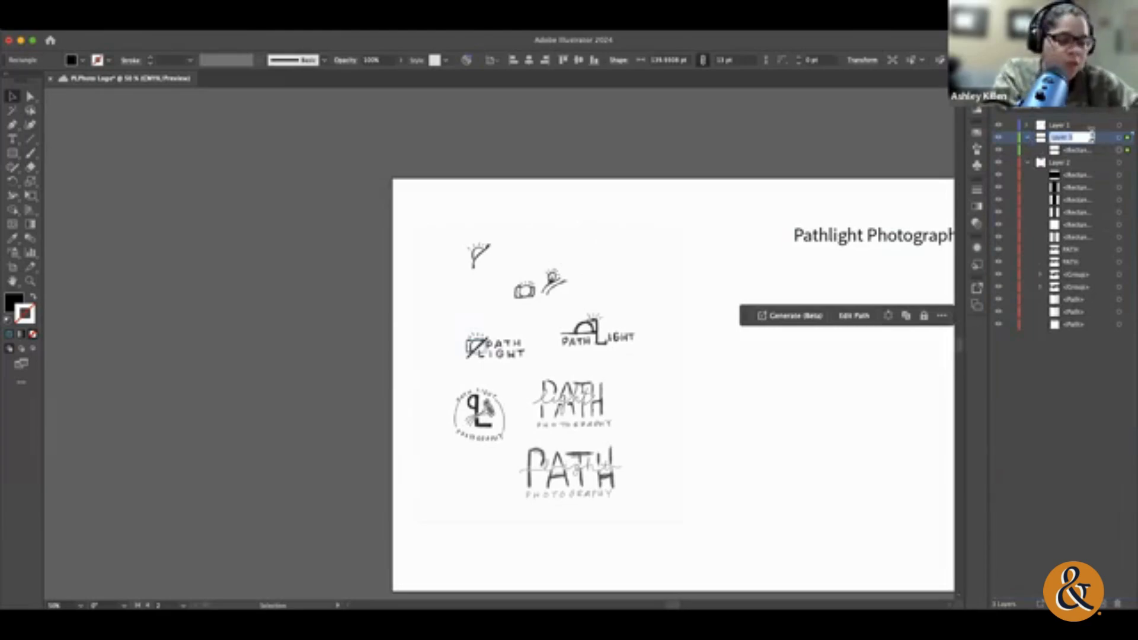
key(super+s)
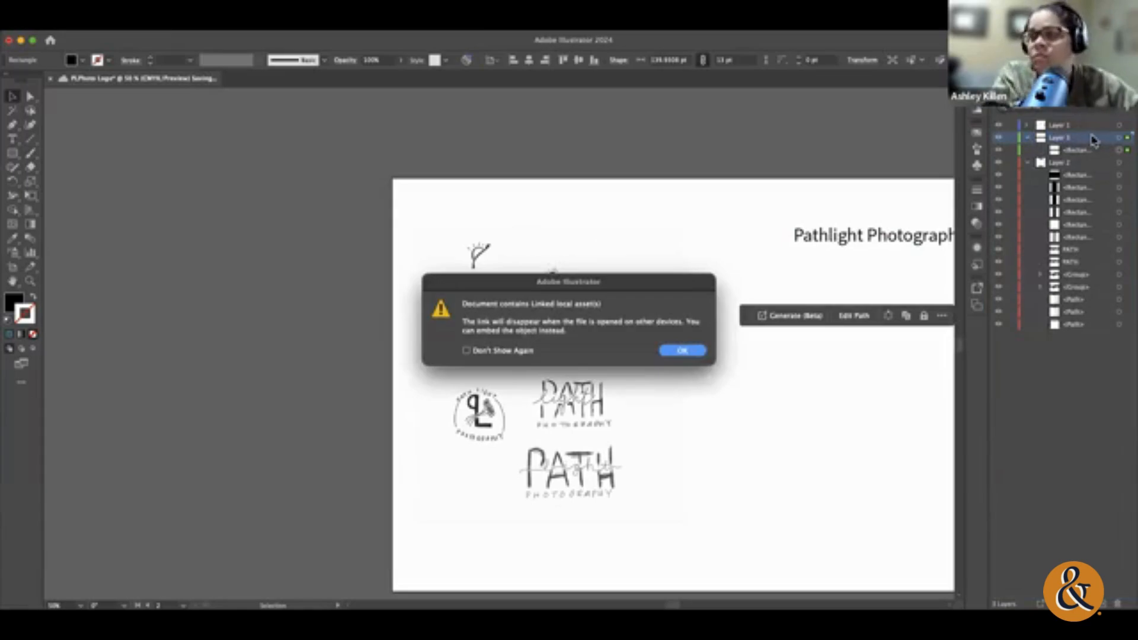
click(683, 351)
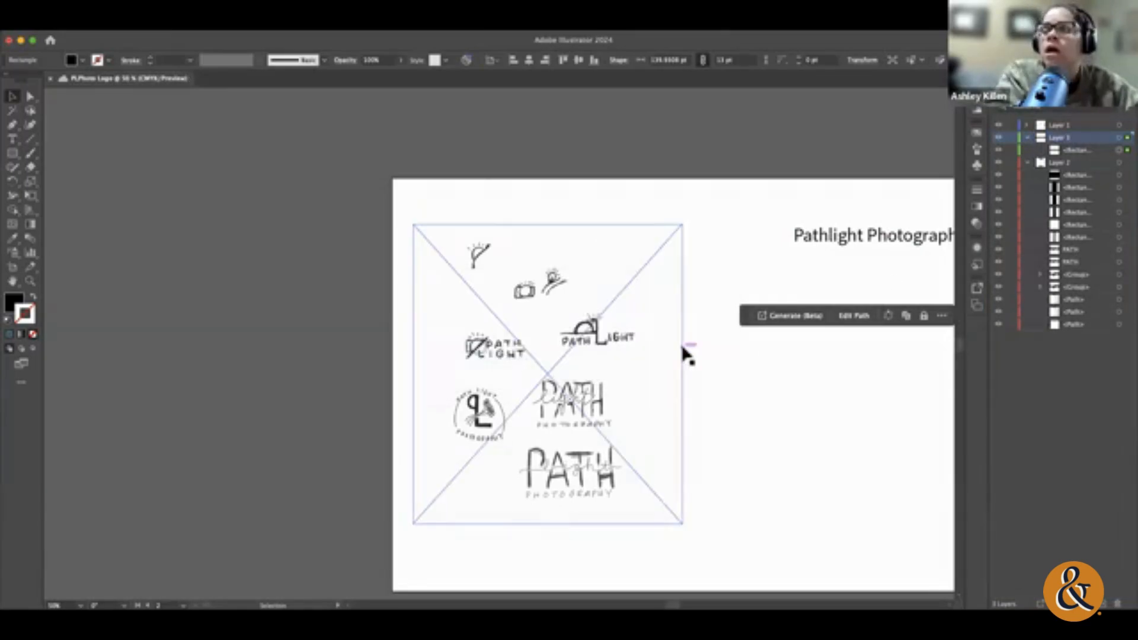
Step: Rename the new layer above Layer 2 as Name and clear the selection
double_click(1059, 138)
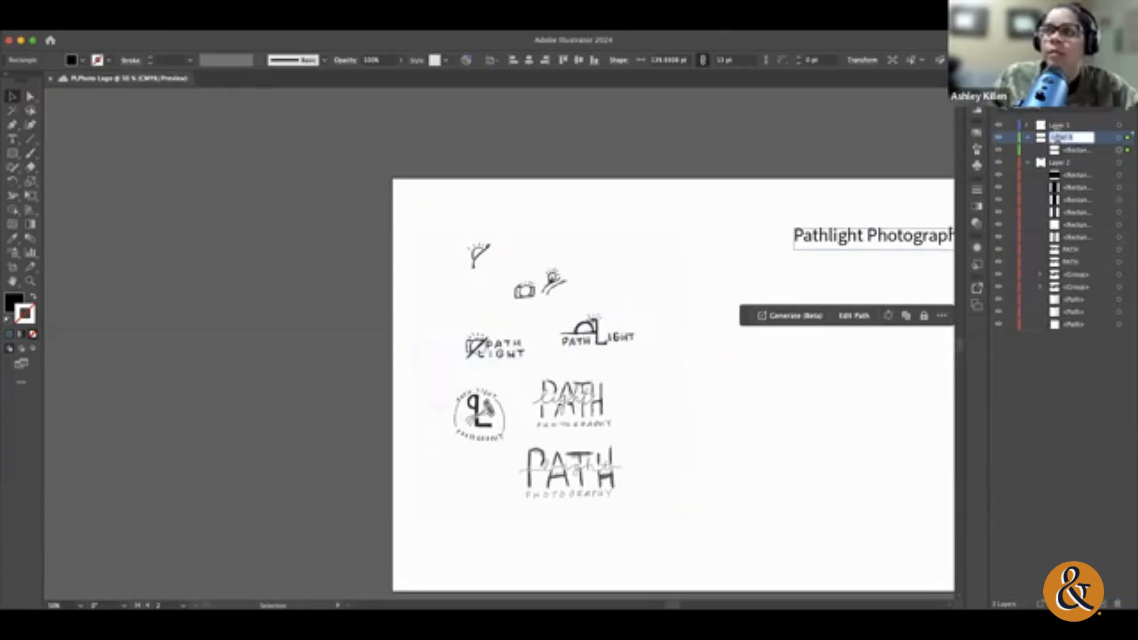
text(Name)
key(Return)
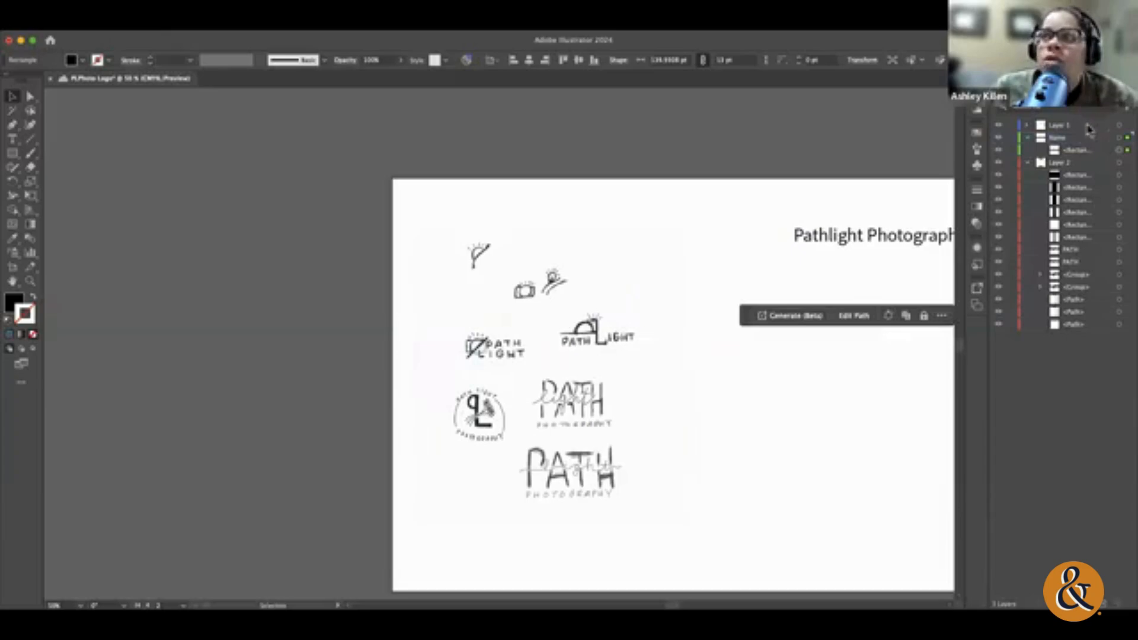
click(1011, 140)
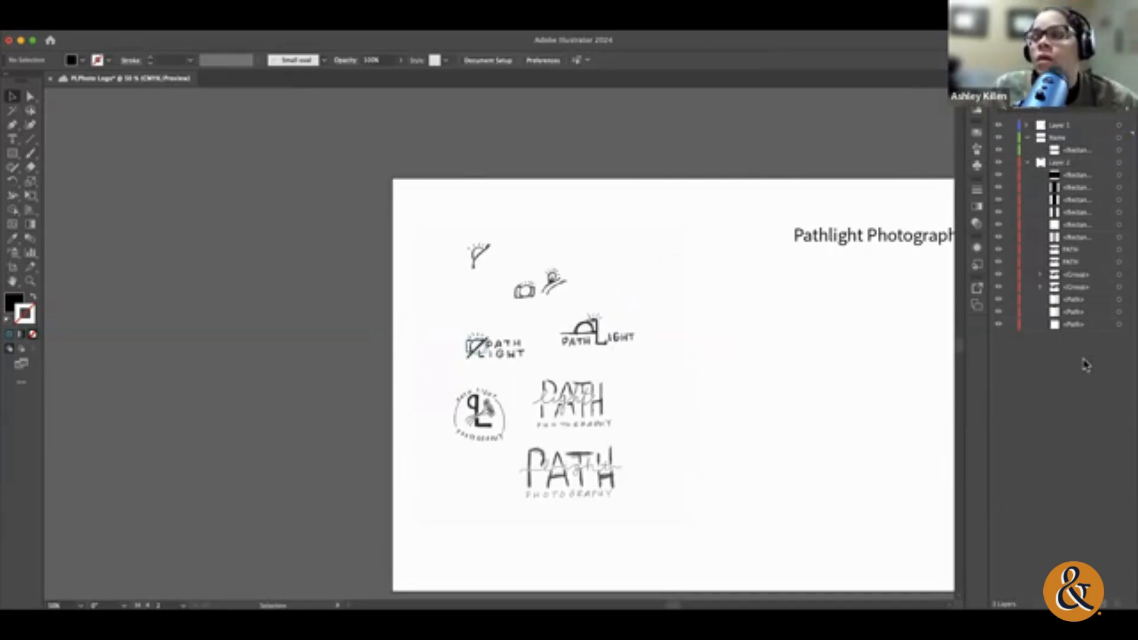
Step: Undo the layer rename and the rectangle's move into the new layer, and collapse Layer 2
key(super+z)
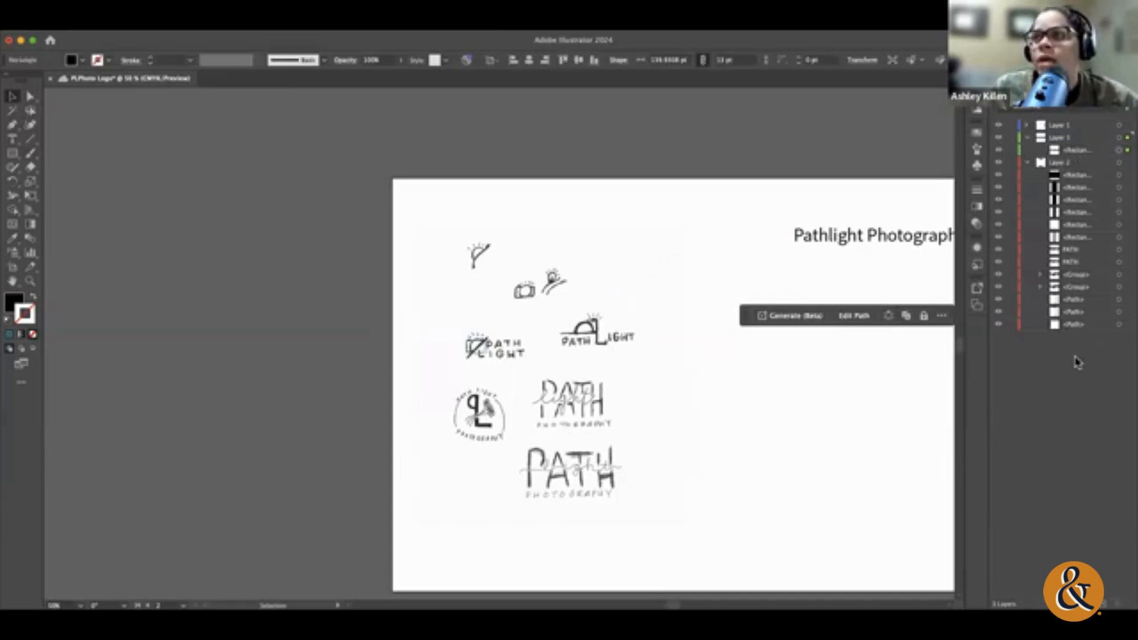
key(super+z)
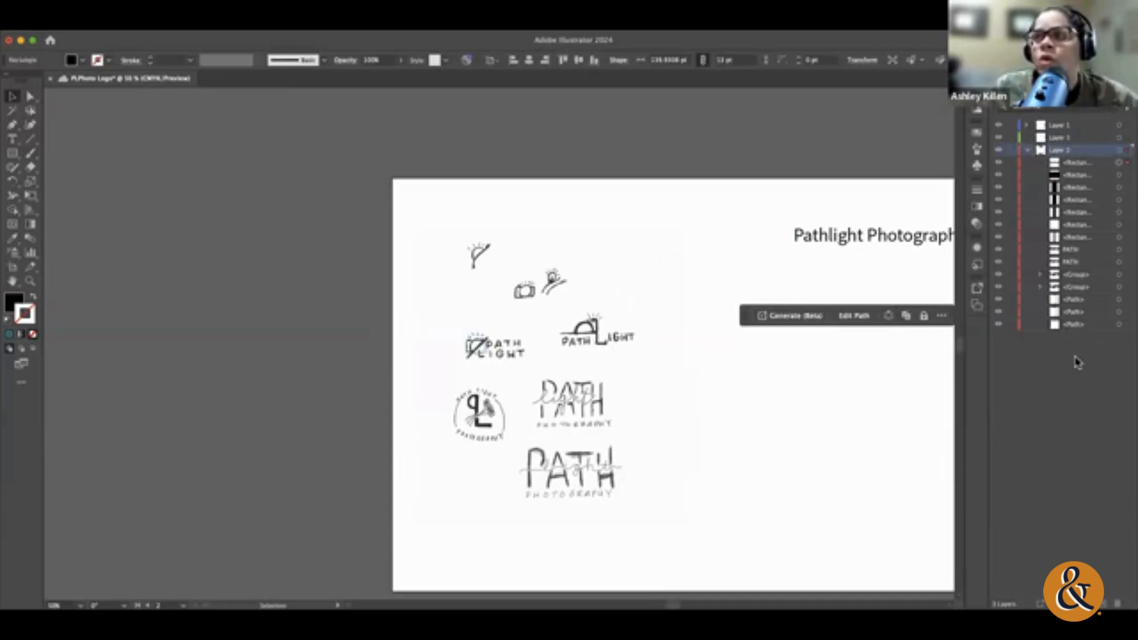
click(1029, 151)
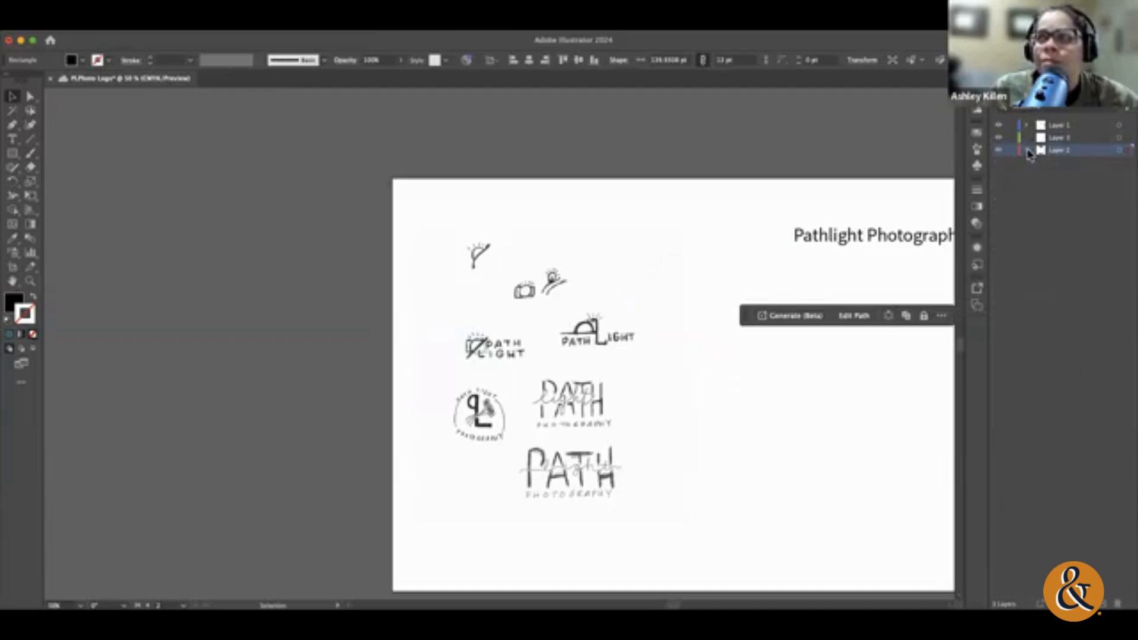
Step: Delete Layer 2 together with the artwork it contains
click(1116, 140)
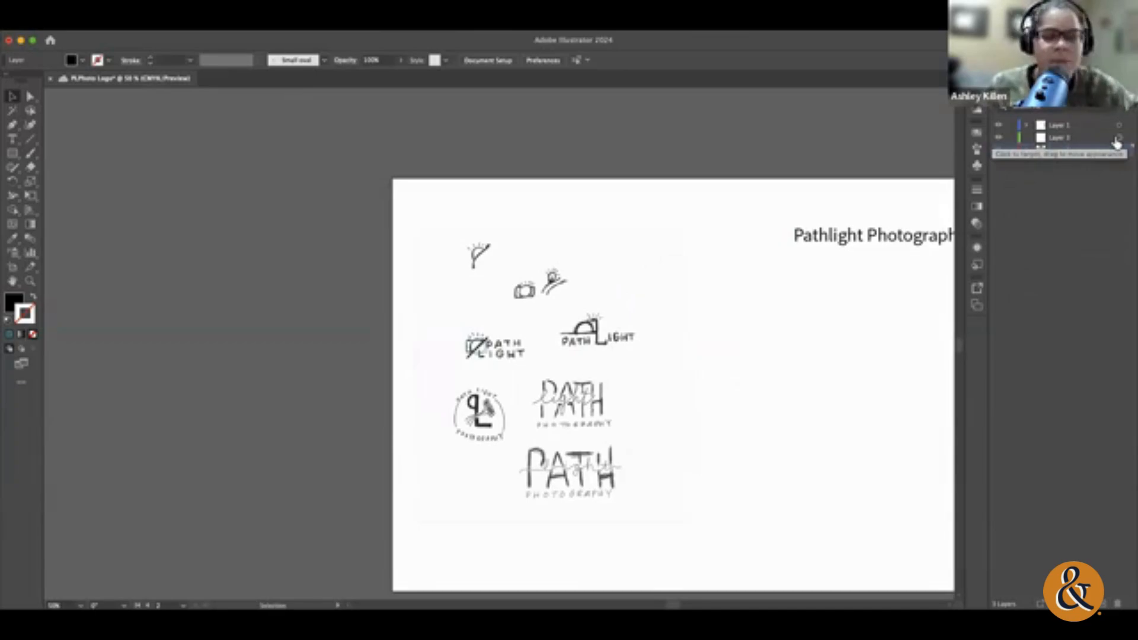
click(1117, 603)
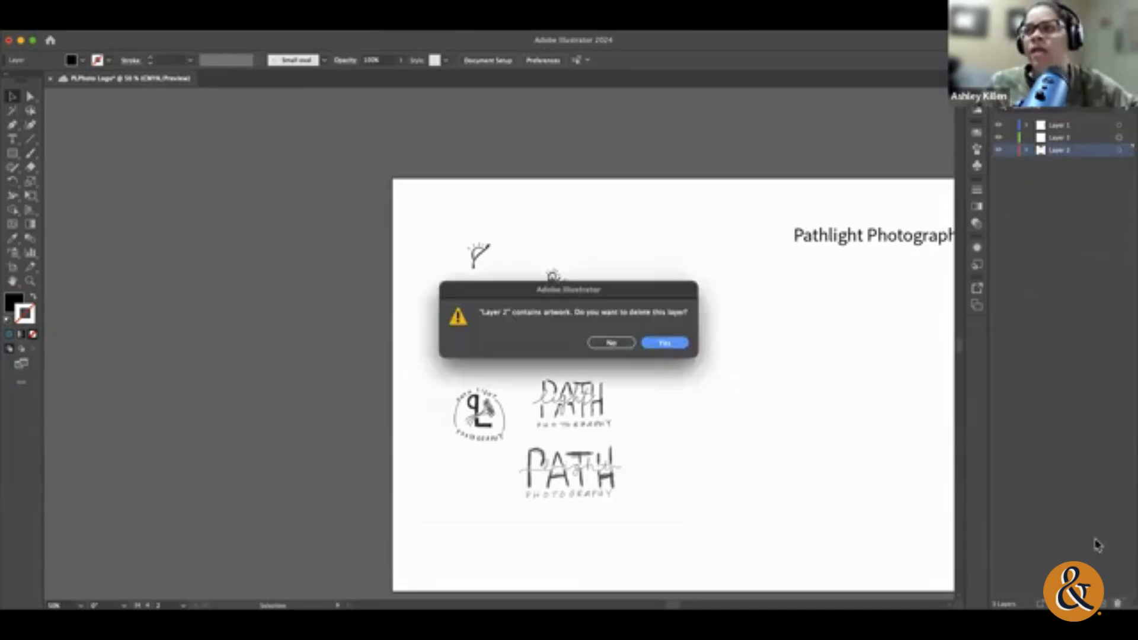
click(678, 347)
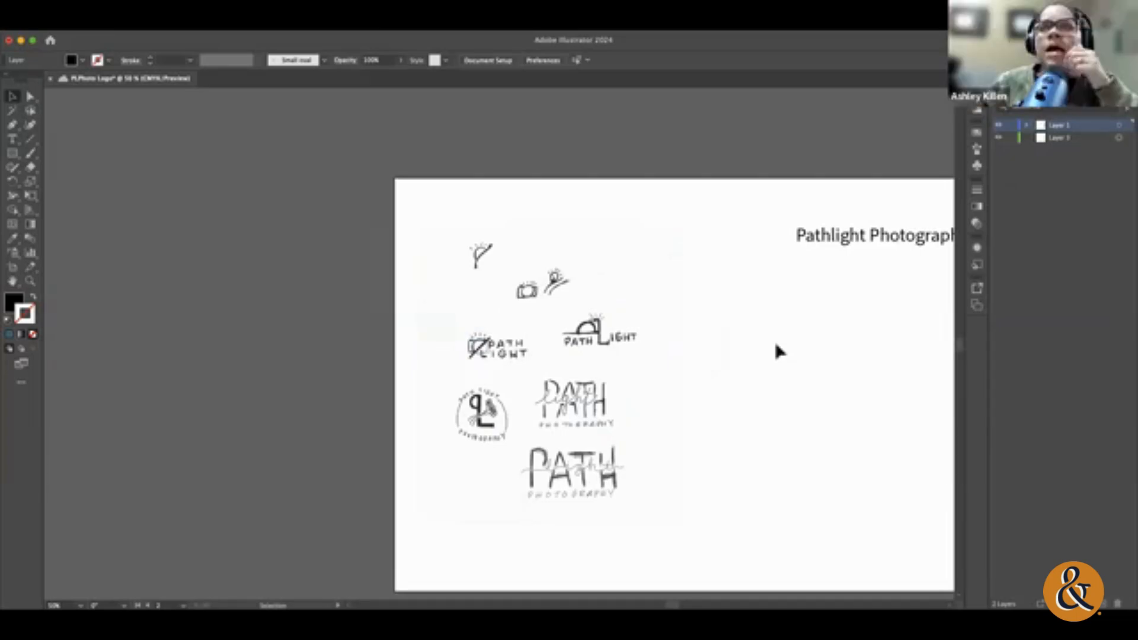
Step: Zoom in closely on the blue camera shapes over the PATH LIGHT sketch
scroll(768, 348, right, 4)
click(31, 281)
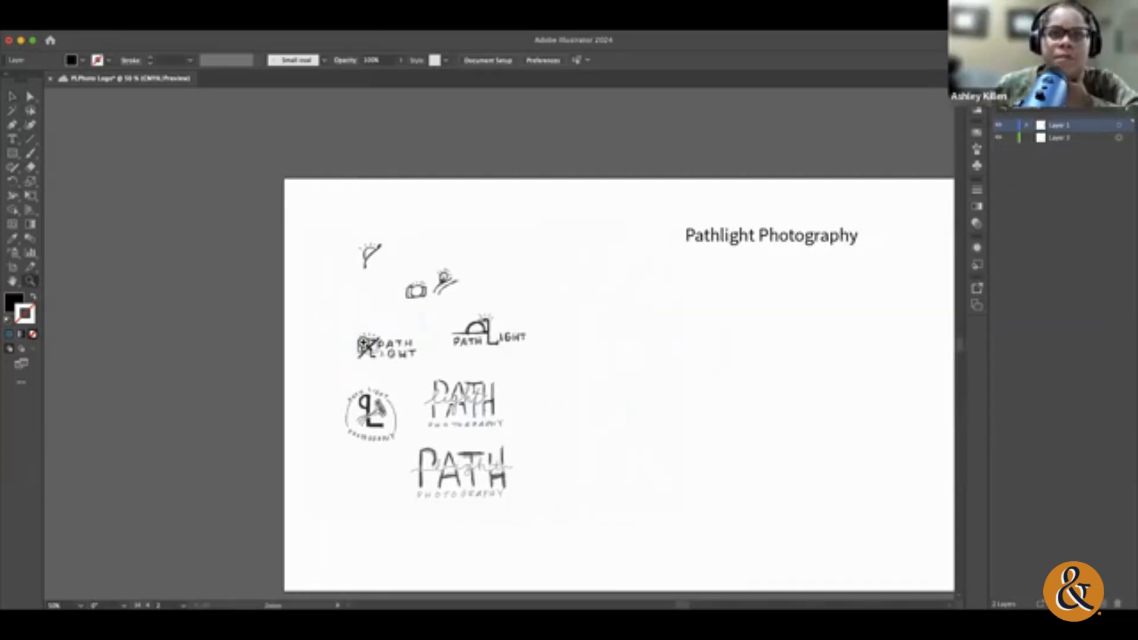
drag(365, 345, 625, 398)
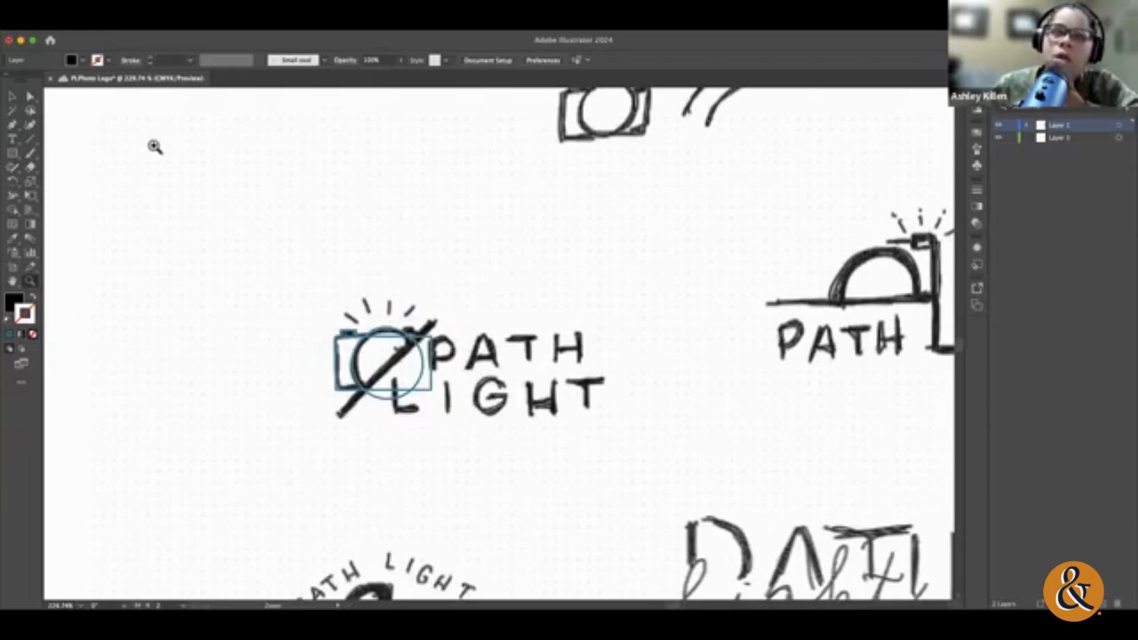
click(13, 96)
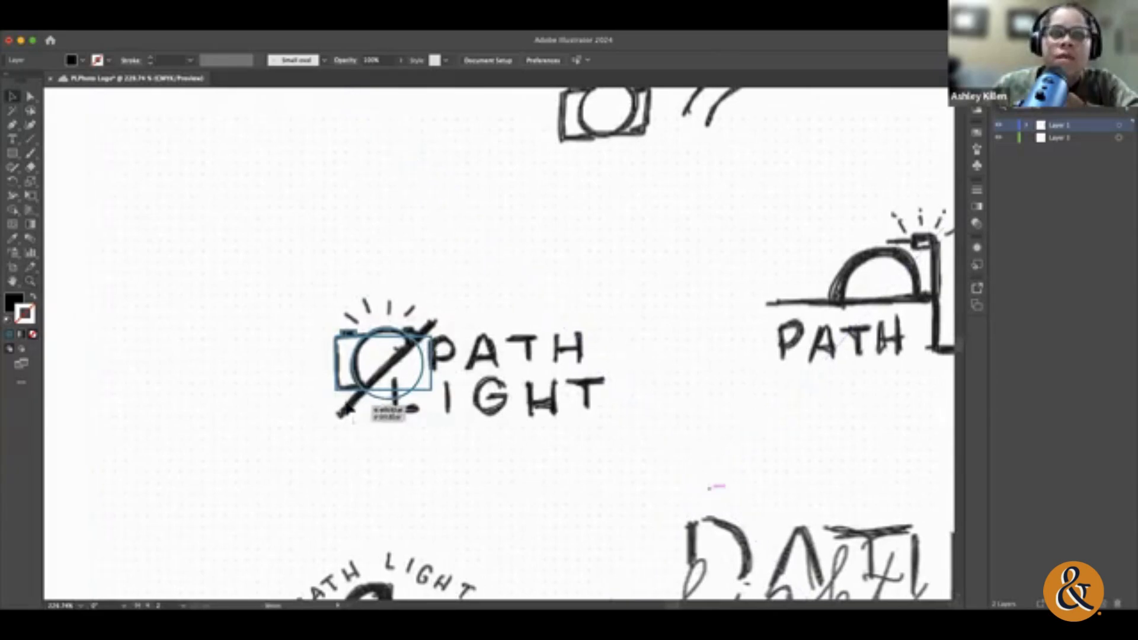
click(421, 341)
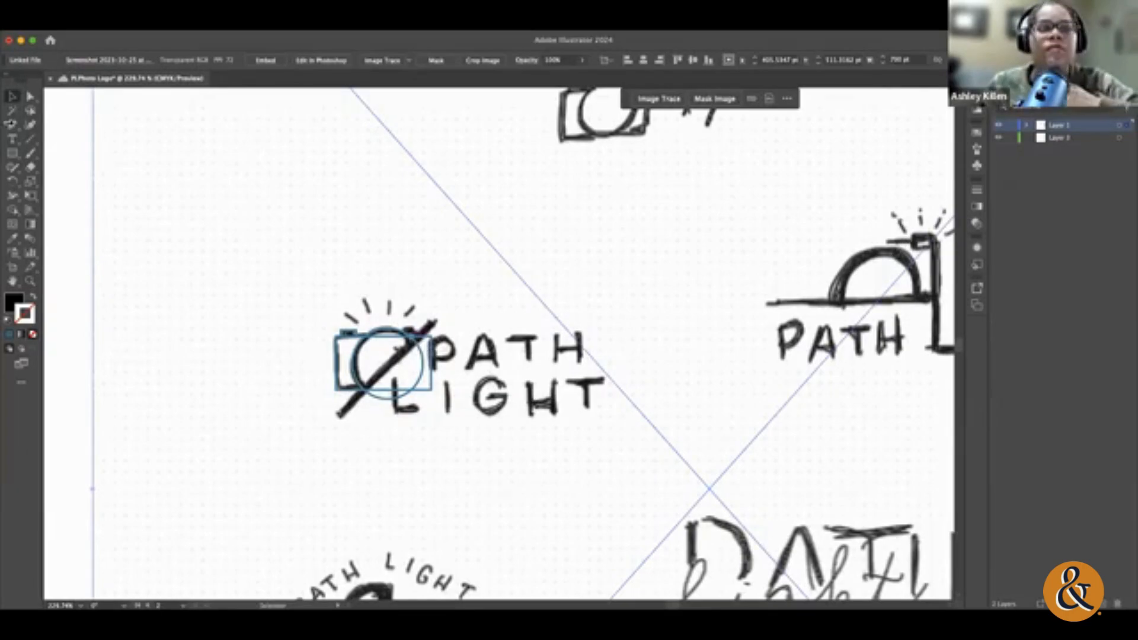
click(30, 281)
drag(417, 379, 927, 140)
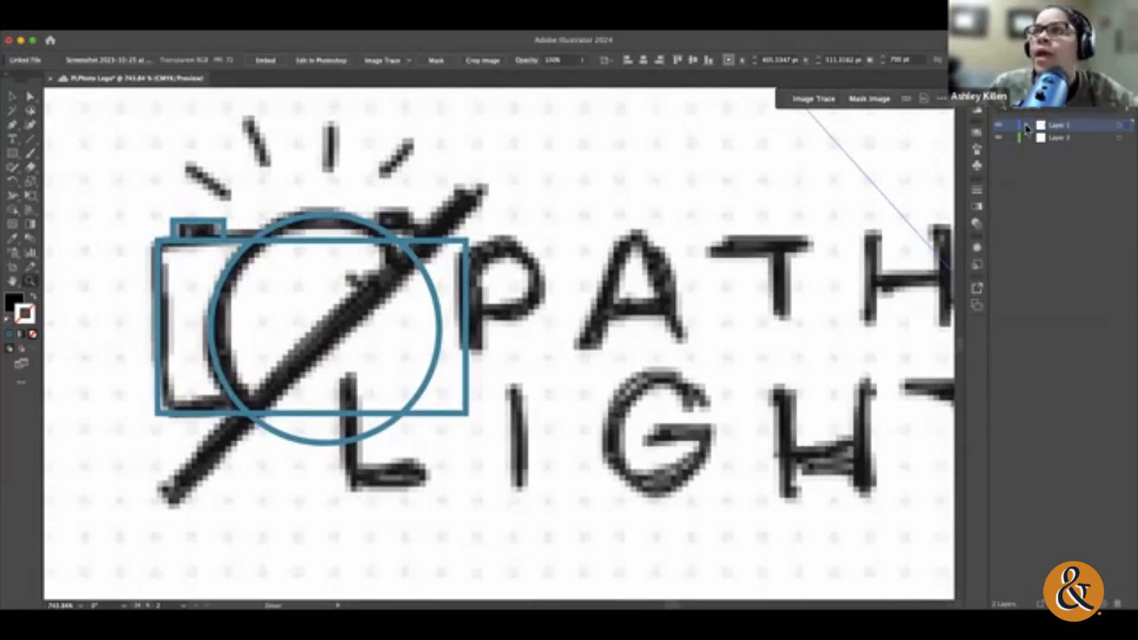
Step: Show the selected sketch image's properties and review the additional align and distribute options
click(991, 111)
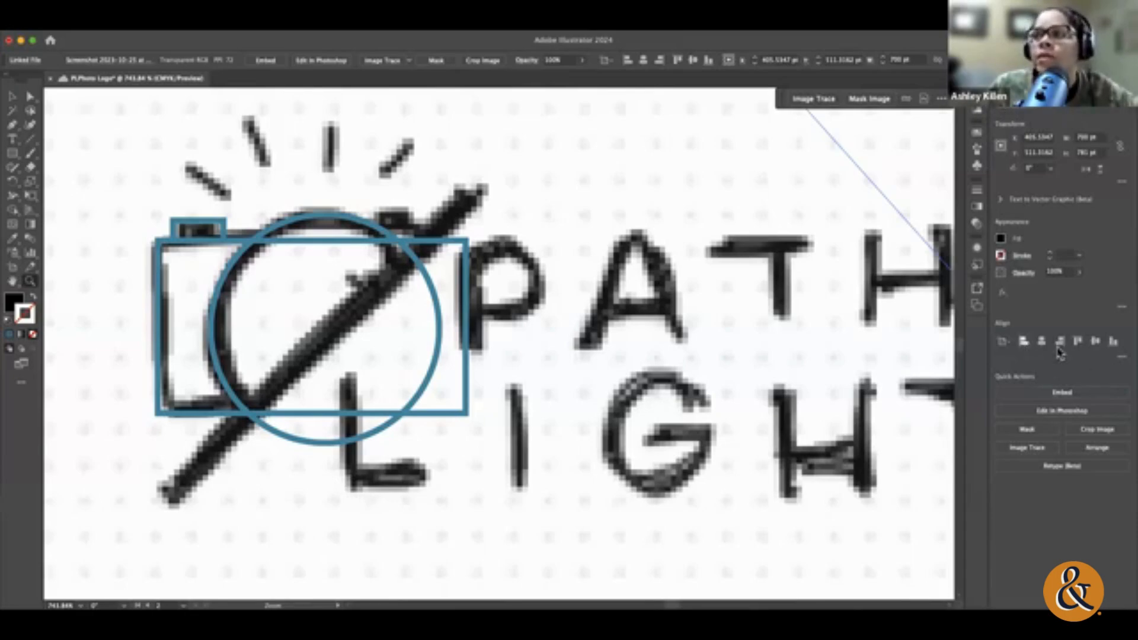
click(1120, 356)
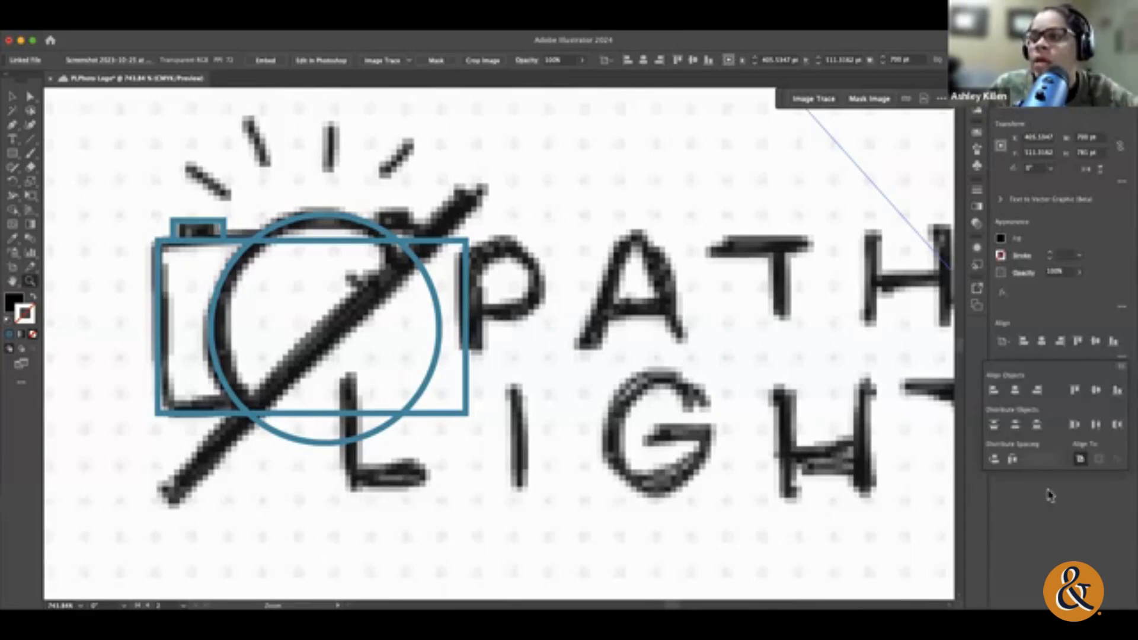
click(1048, 490)
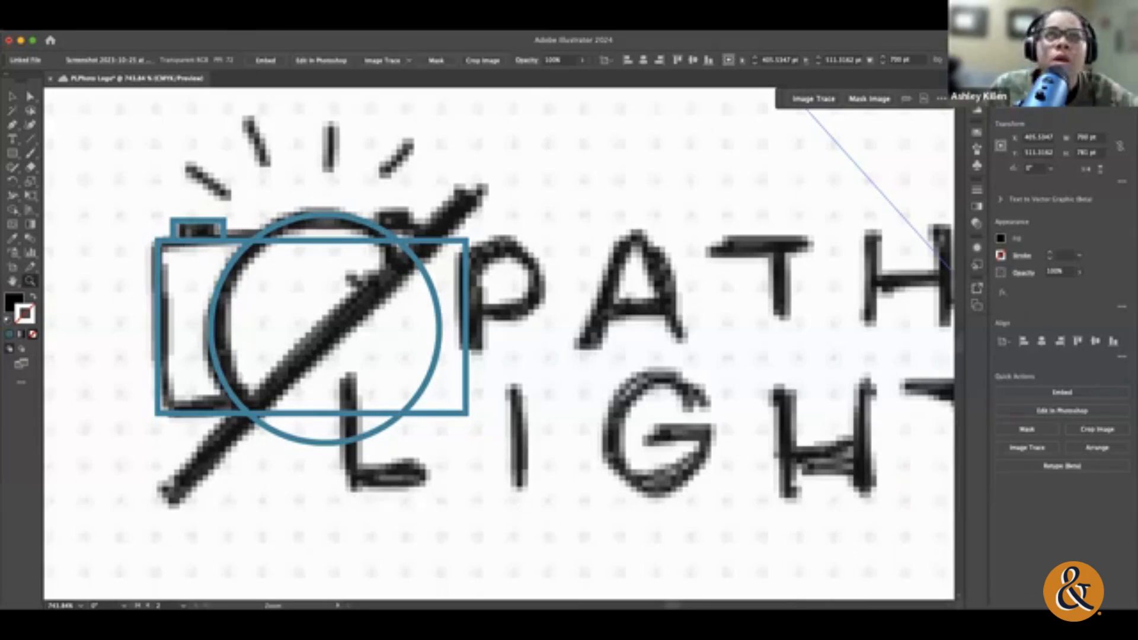
Step: Bring up Pattern Options, dock it with the collapsed panels beside the canvas, and expand it
click(369, 24)
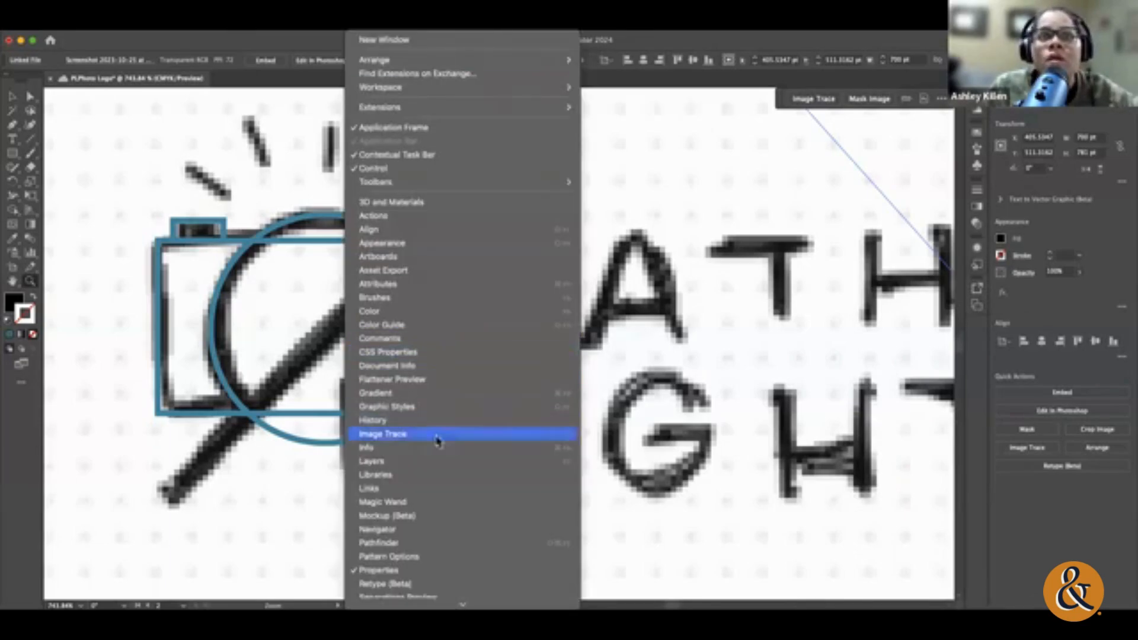
scroll(395, 545, down, 1)
click(394, 544)
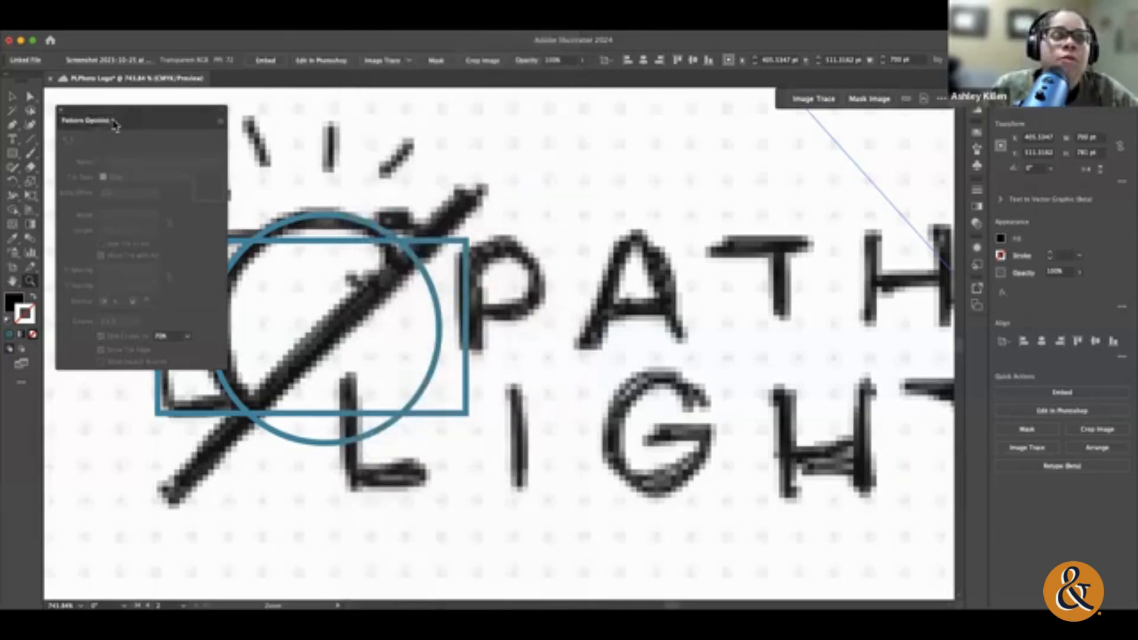
drag(114, 124, 981, 320)
click(978, 338)
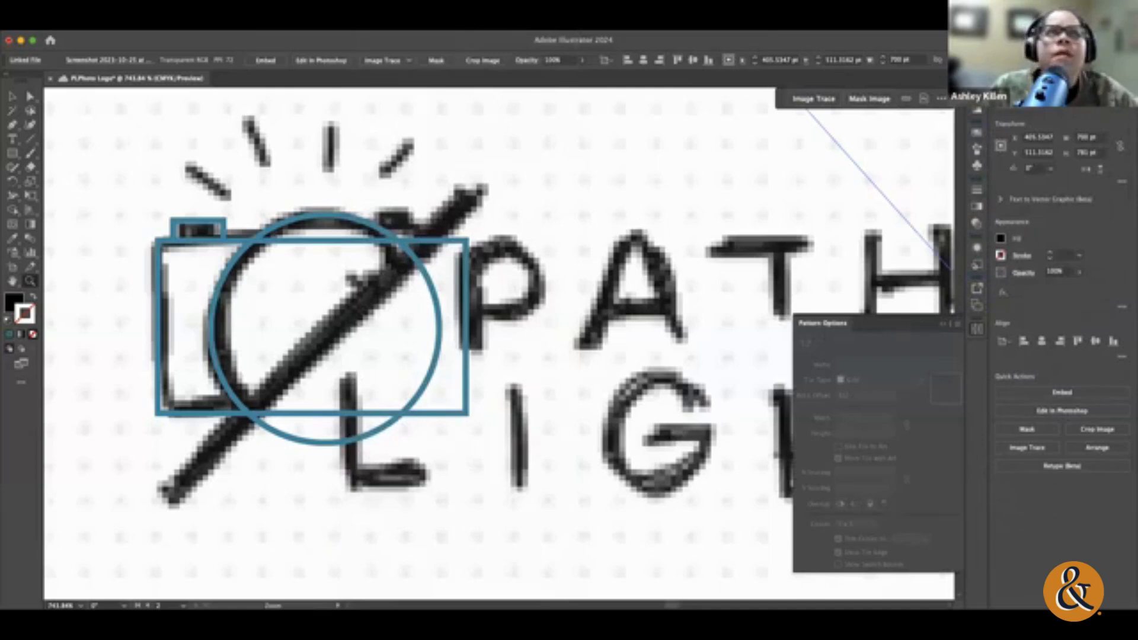
Step: Bring up the Pathfinder options, dock them with the collapsed panels beside the canvas, and expand them
click(327, 25)
mouse_move(362, 24)
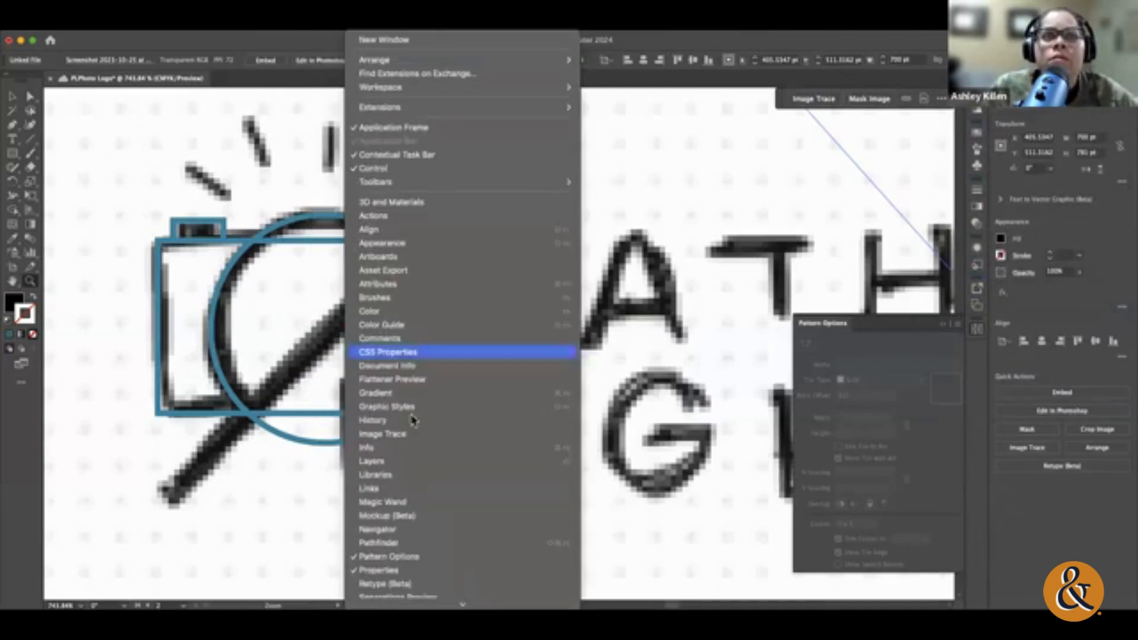
click(382, 544)
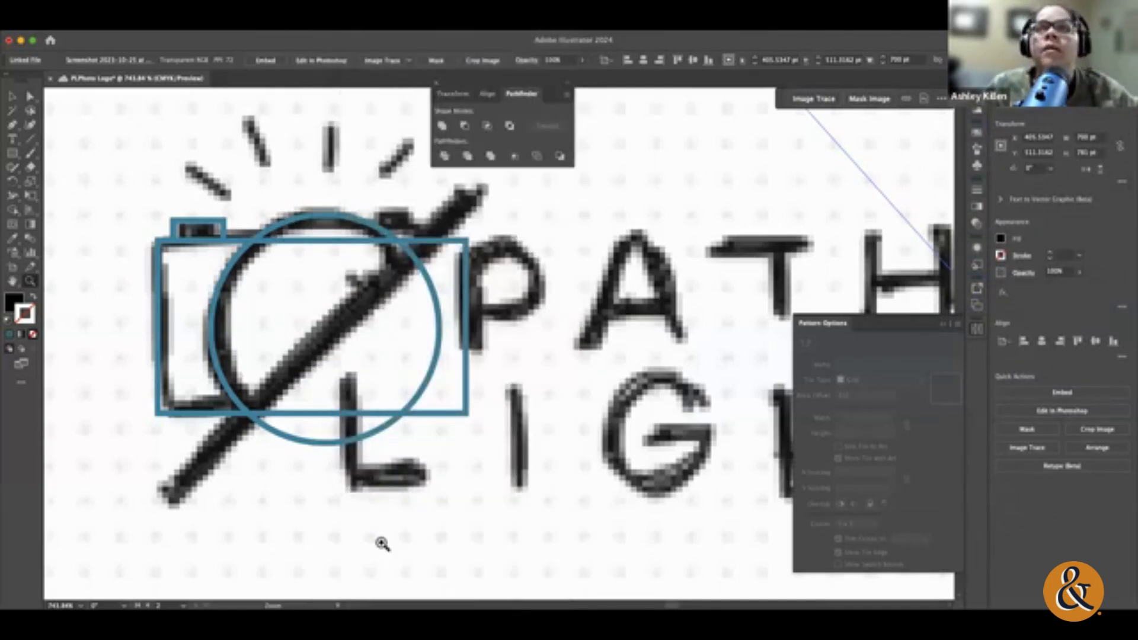
drag(458, 93, 975, 351)
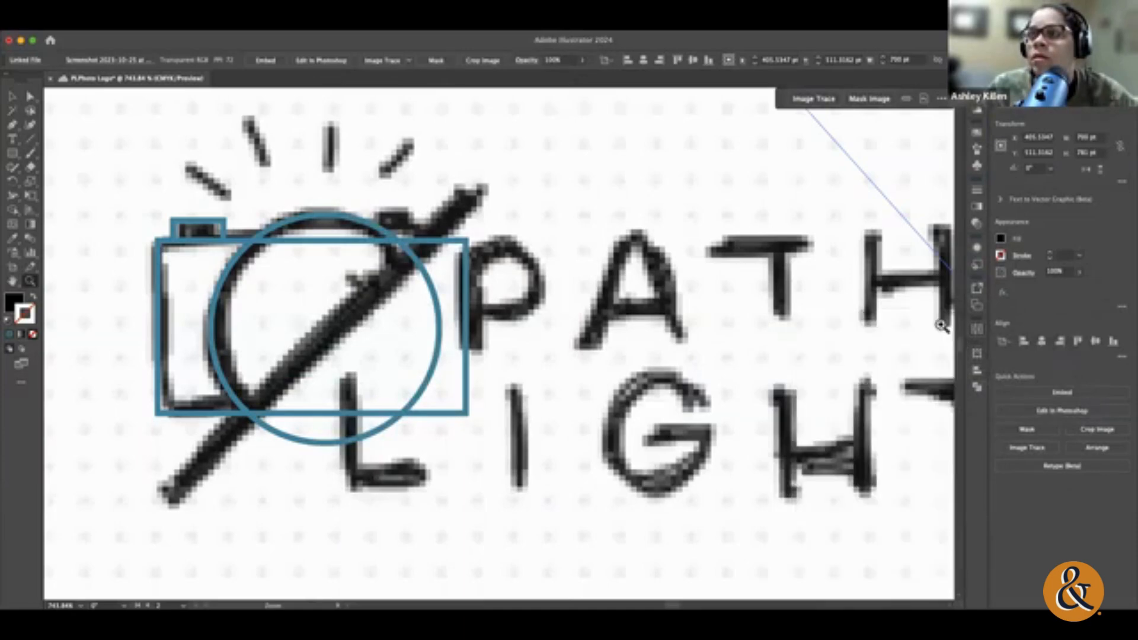
click(978, 389)
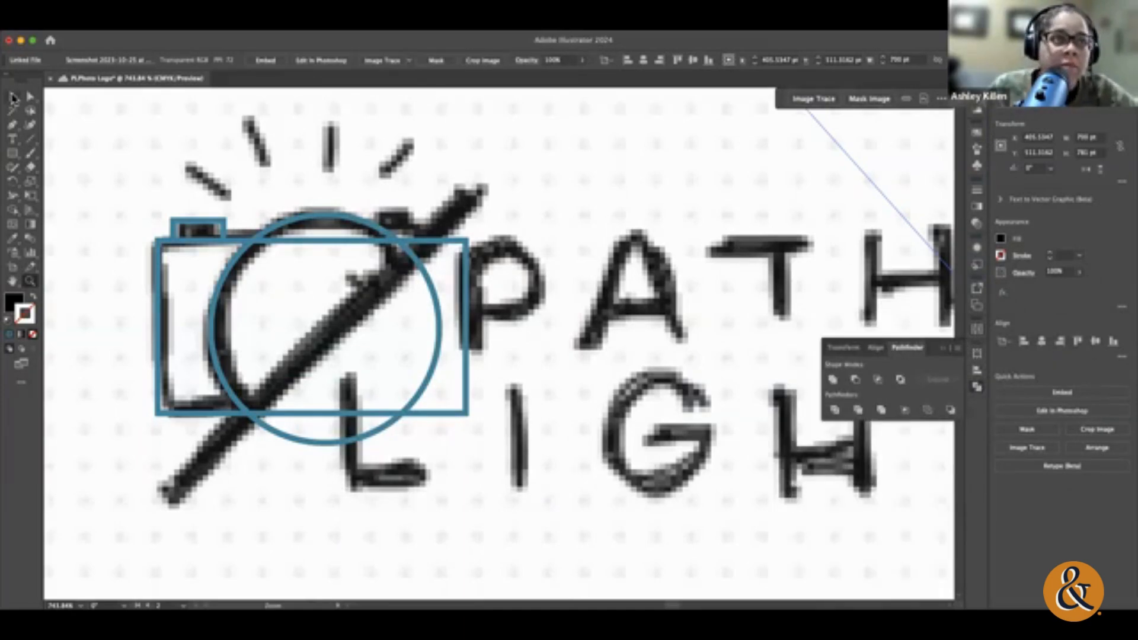
Step: Select the lens circle and the camera body rectangle, try uniting them with Pathfinder, and undo the union
click(10, 101)
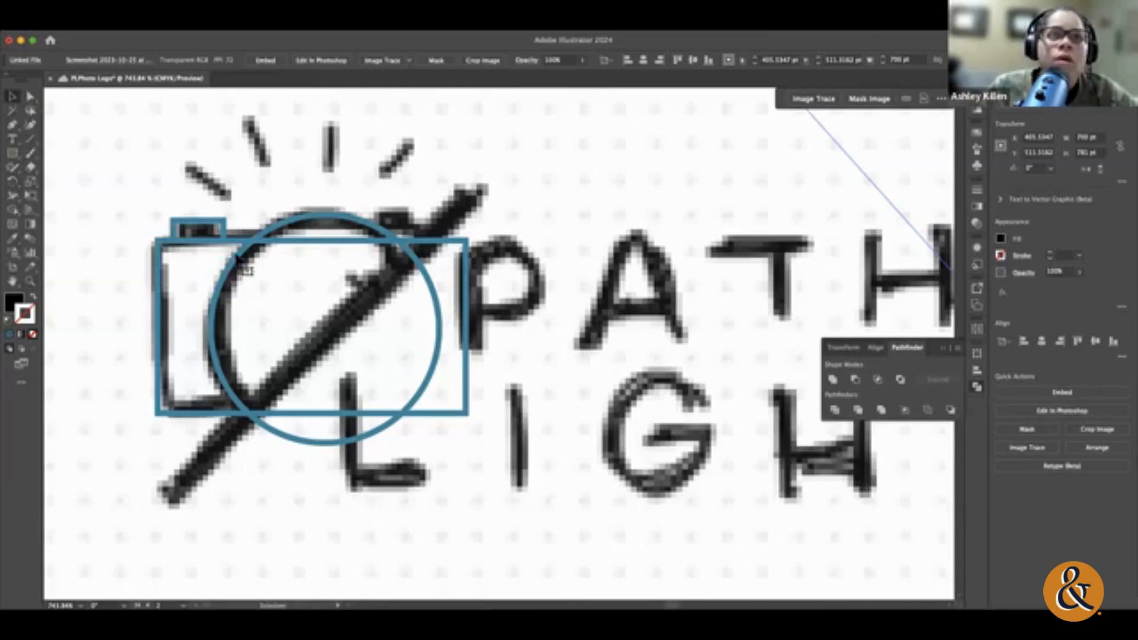
click(223, 289)
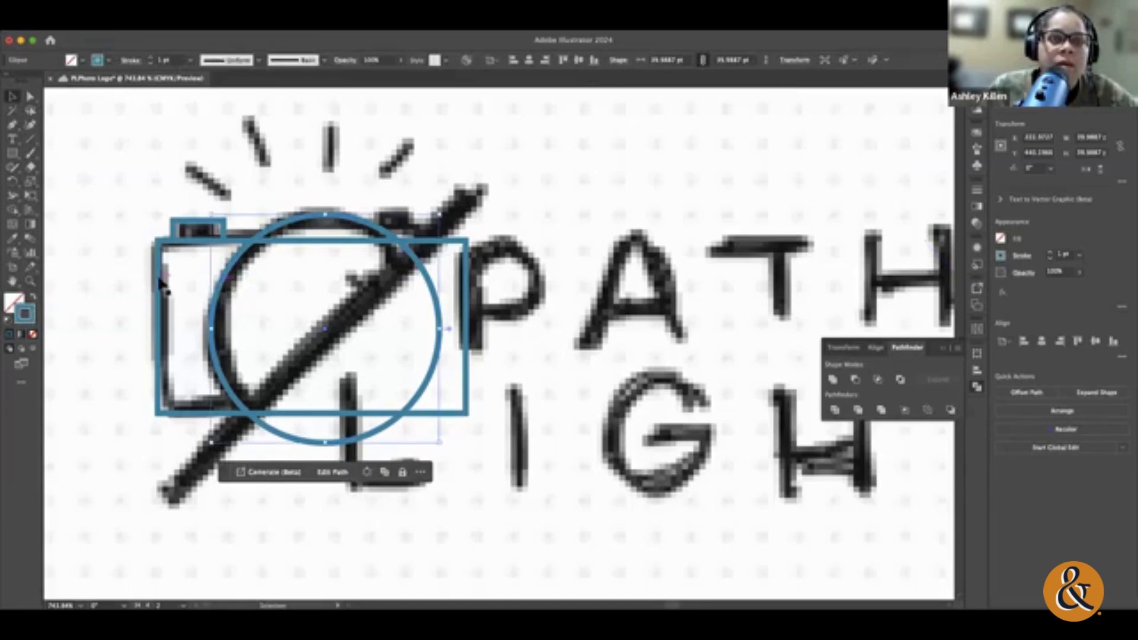
shift+click(161, 277)
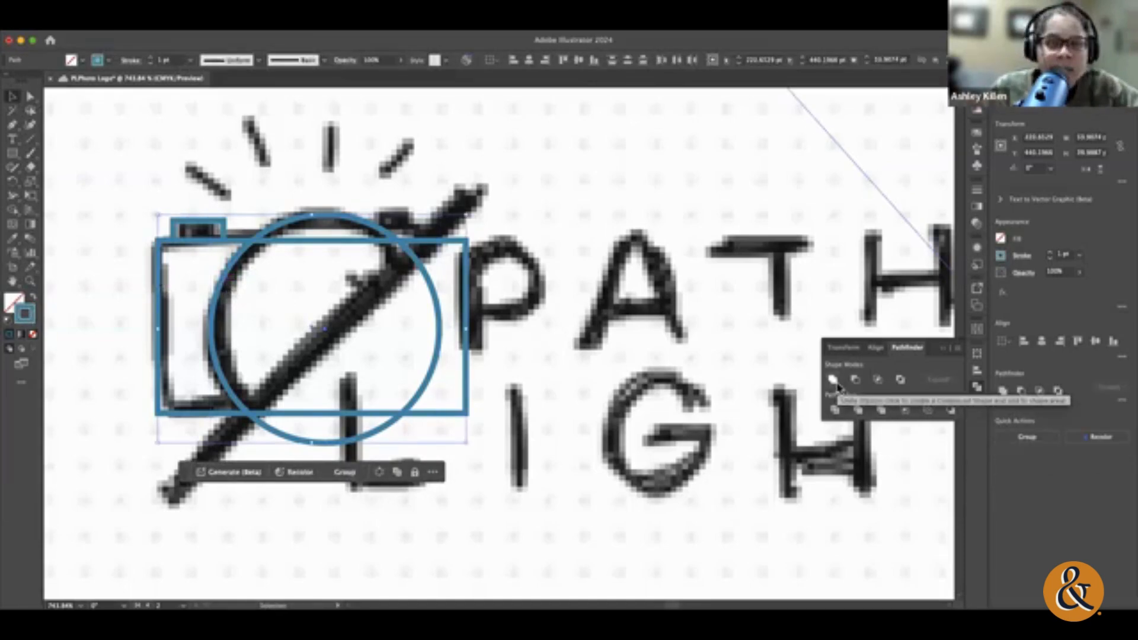
click(835, 381)
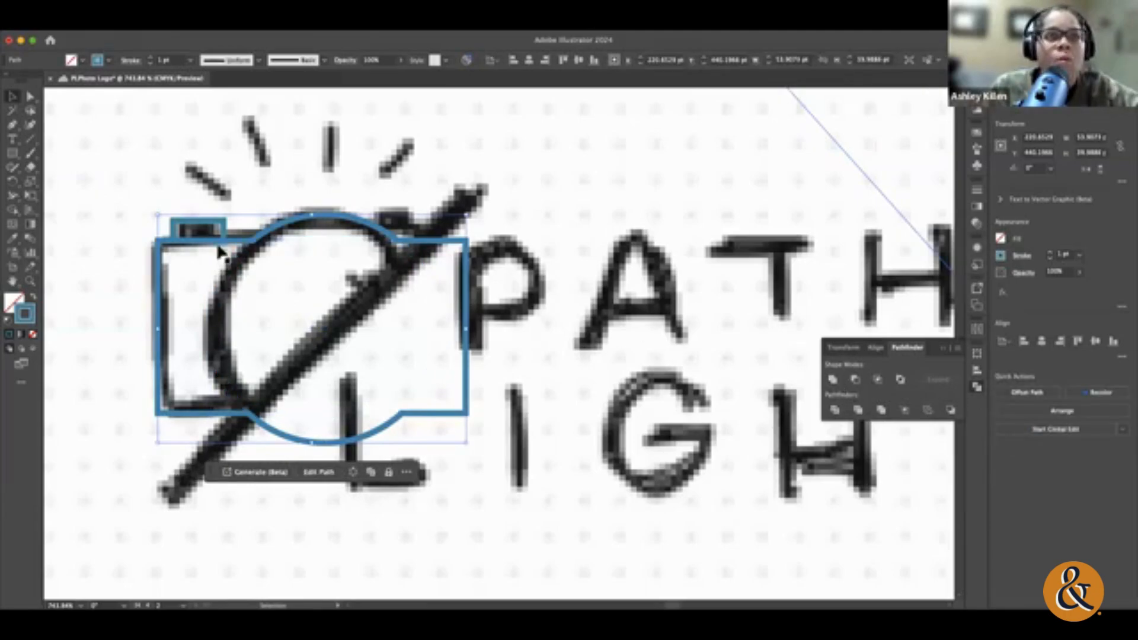
key(super+z)
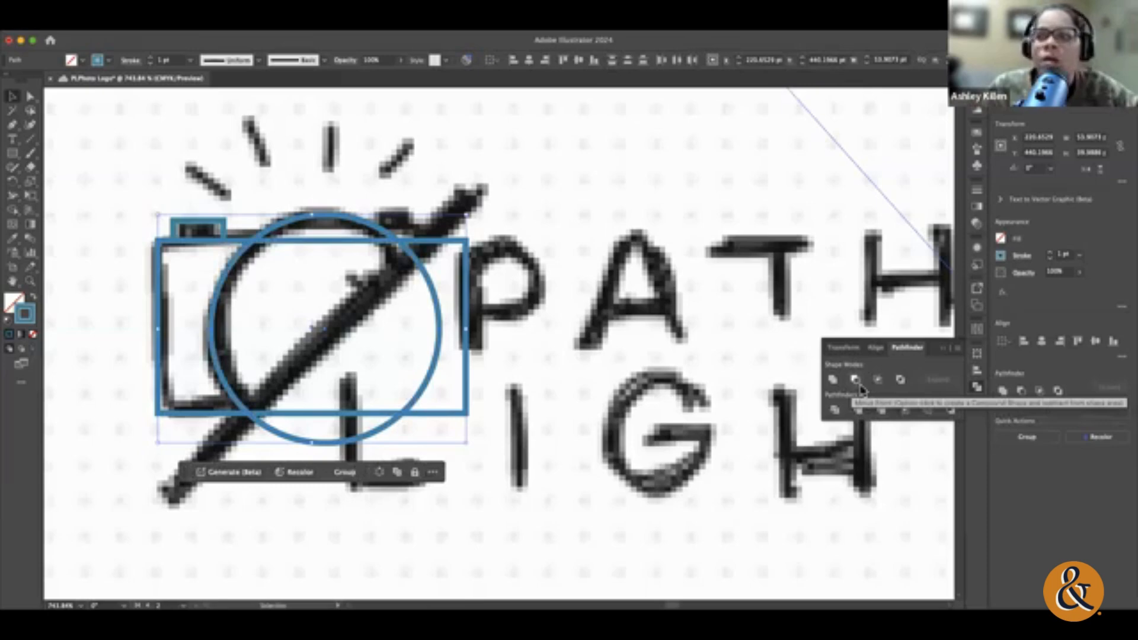
Step: Try Minus Front on the lens circle and camera body rectangle, undo it, and apply Intersect to the two shapes
click(856, 382)
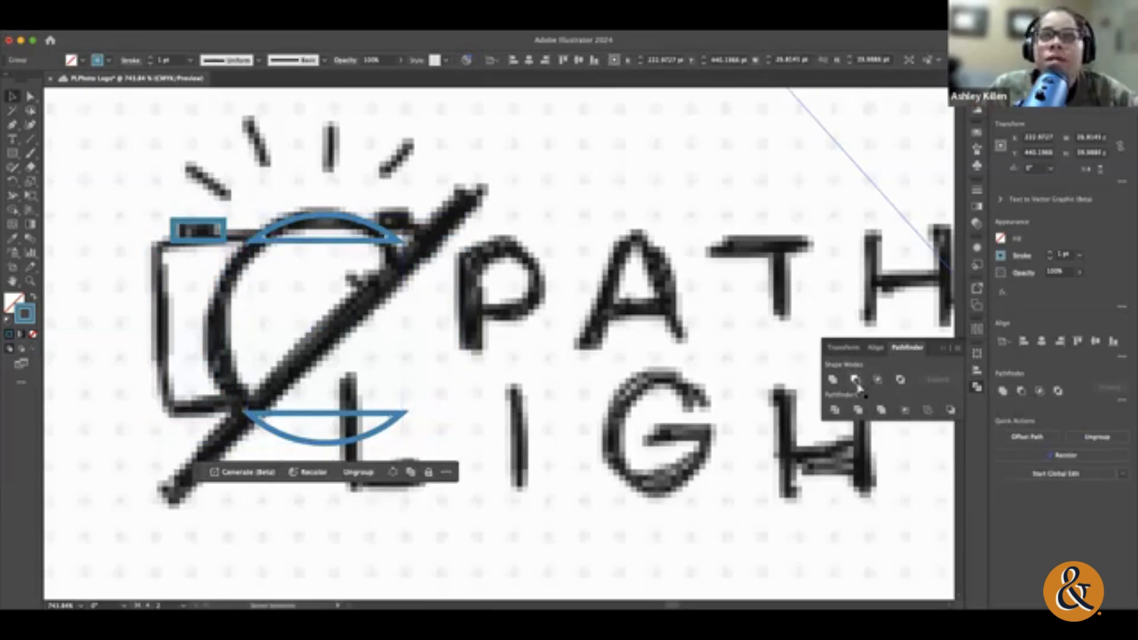
key(super+z)
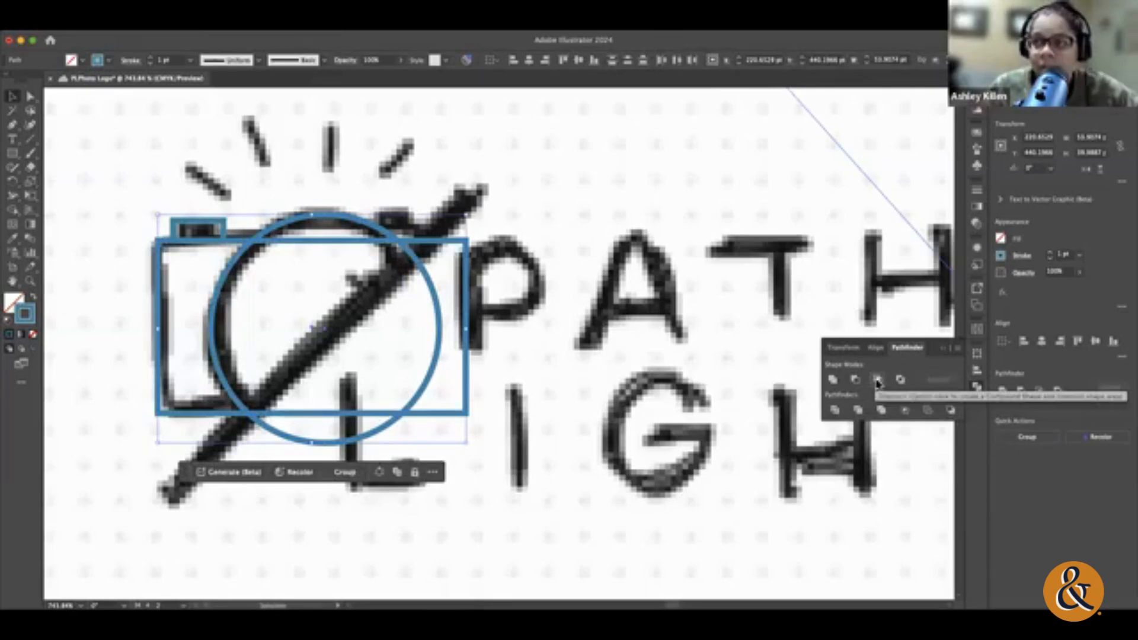
click(878, 381)
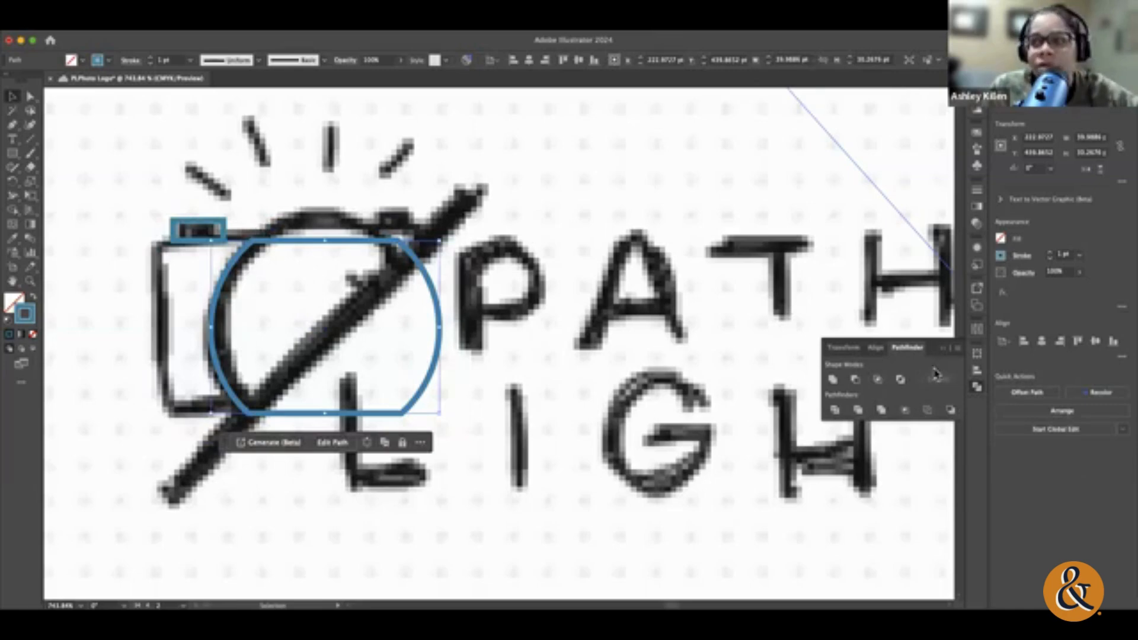
Step: Undo the Intersect, apply Exclude to the lens circle and camera body rectangle, and divide the shapes with Pathfinder
key(super+z)
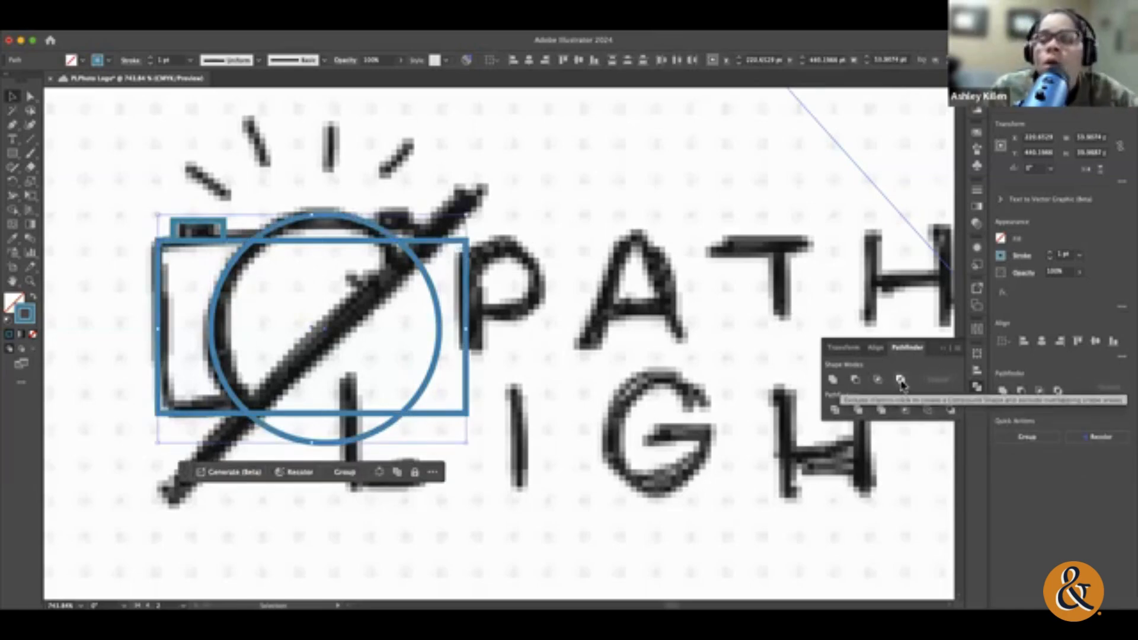
click(900, 381)
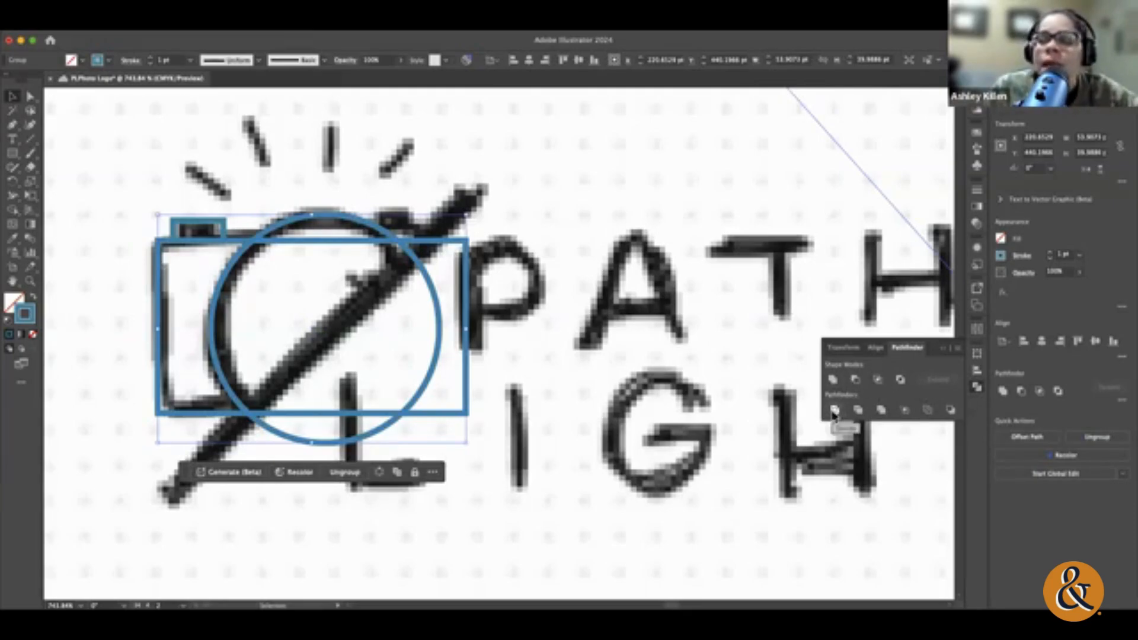
click(836, 411)
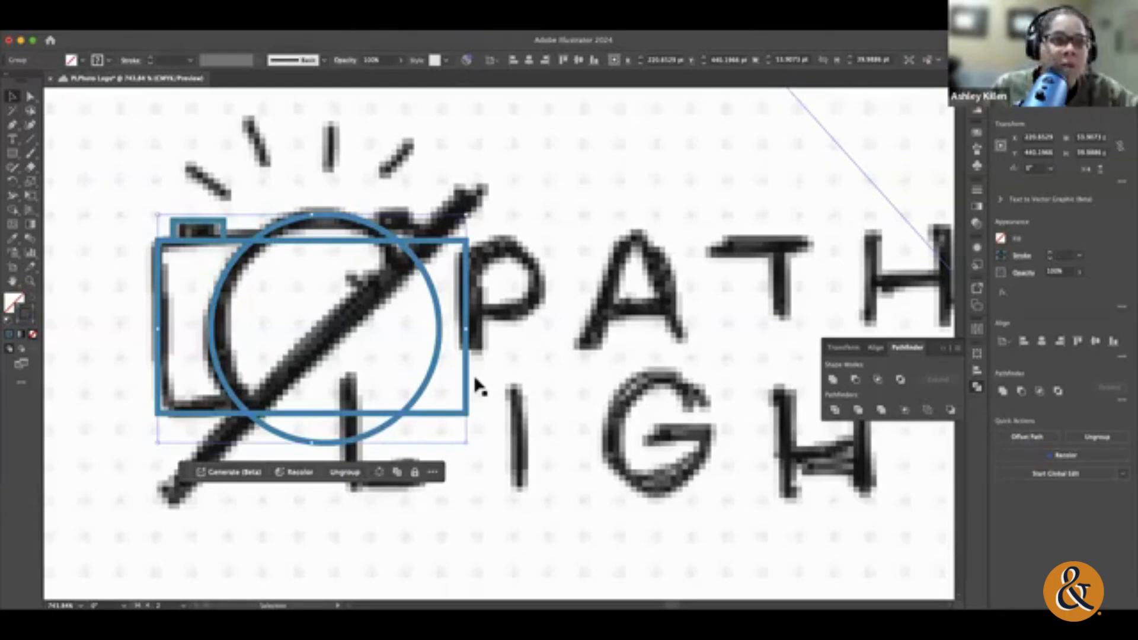
Step: Try removing the lower lens piece and the right-hand body piece from the divided camera shapes, and undo the deletions
click(382, 439)
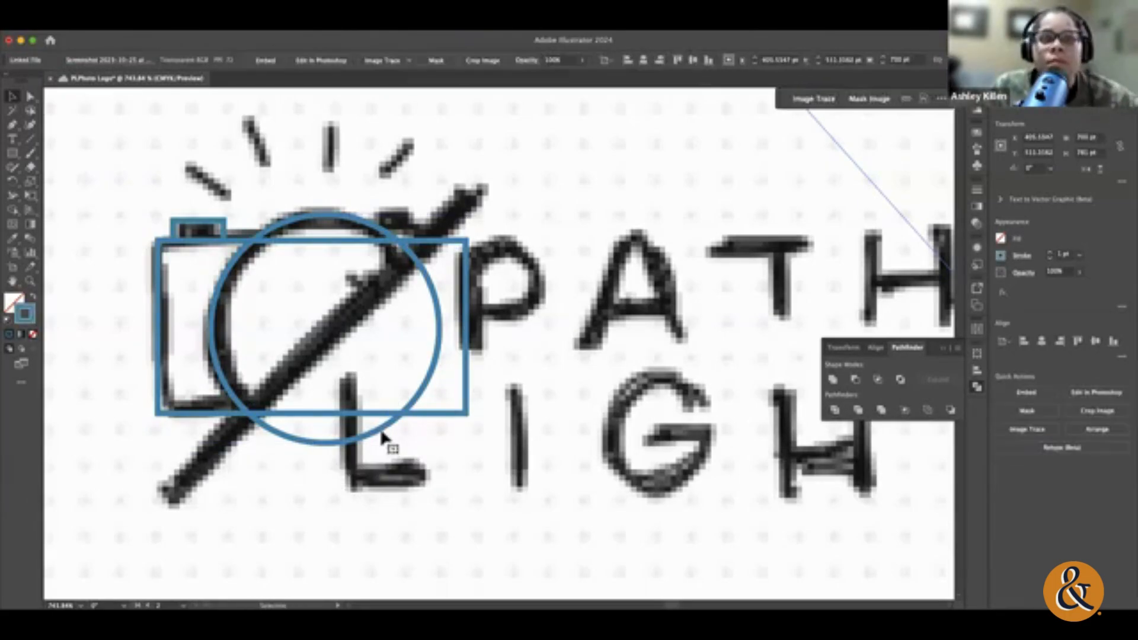
click(382, 439)
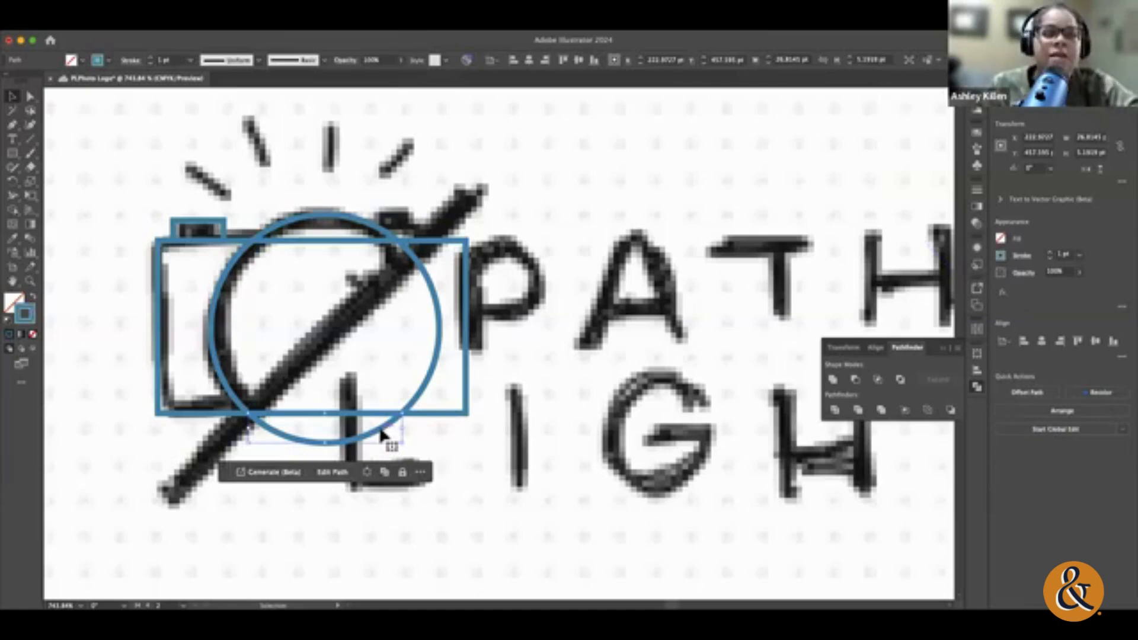
key(Delete)
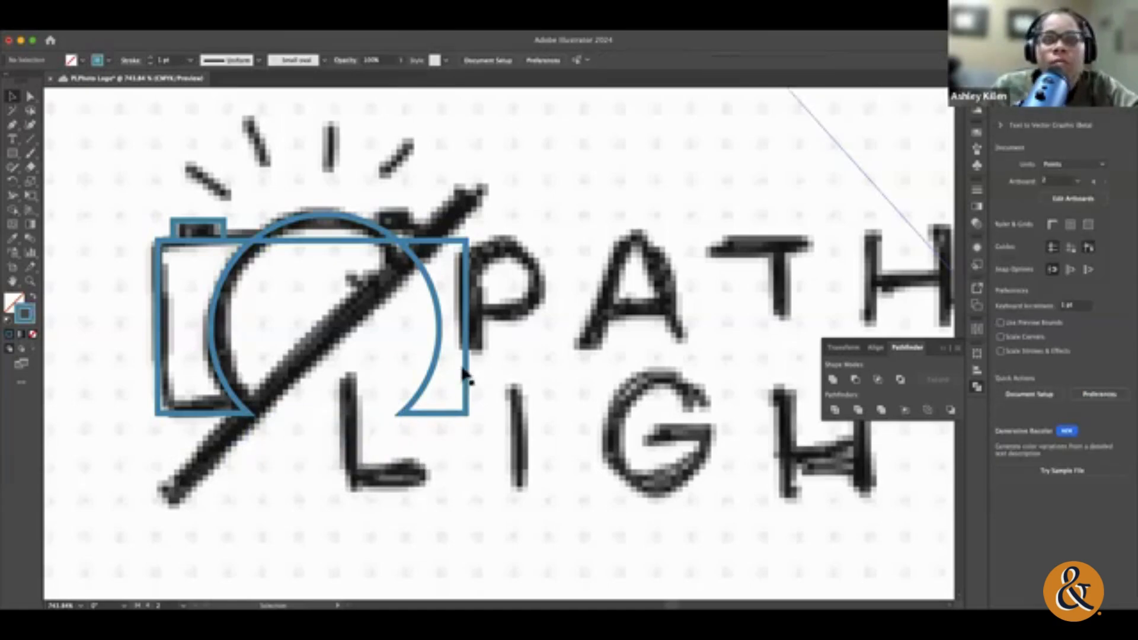
click(465, 371)
key(Delete)
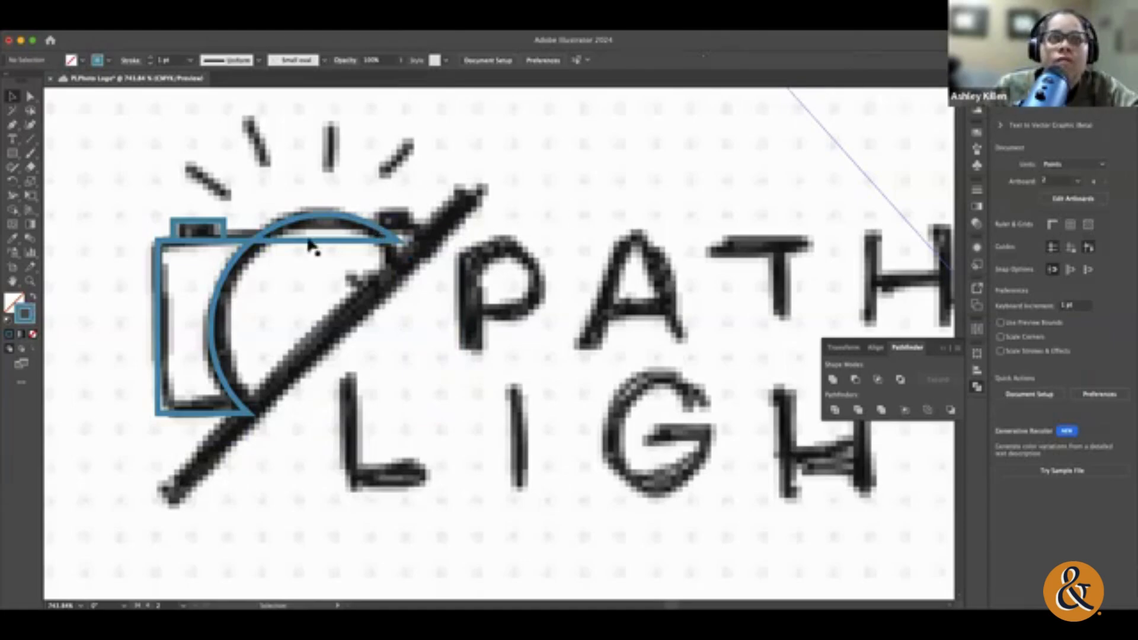
click(262, 249)
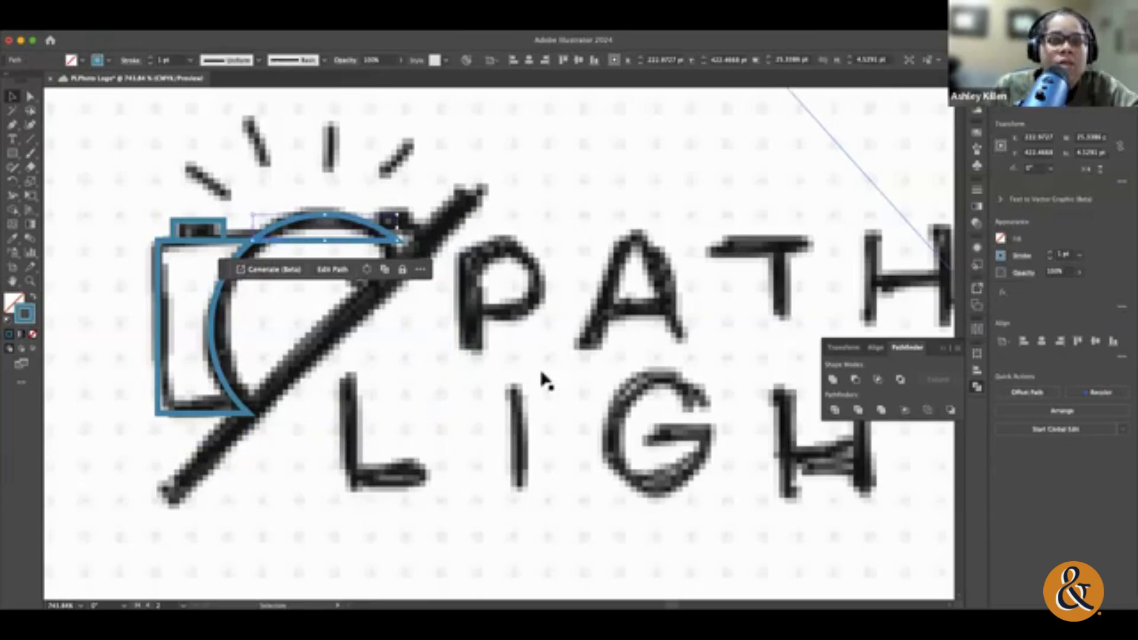
click(515, 383)
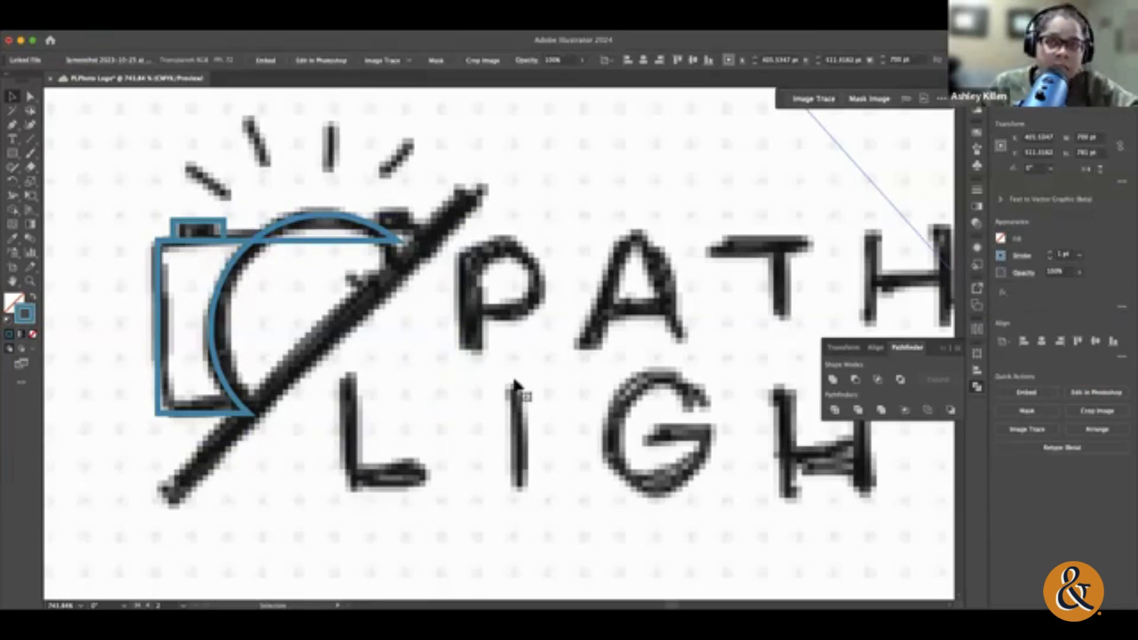
key(super+z)
key(super+z)
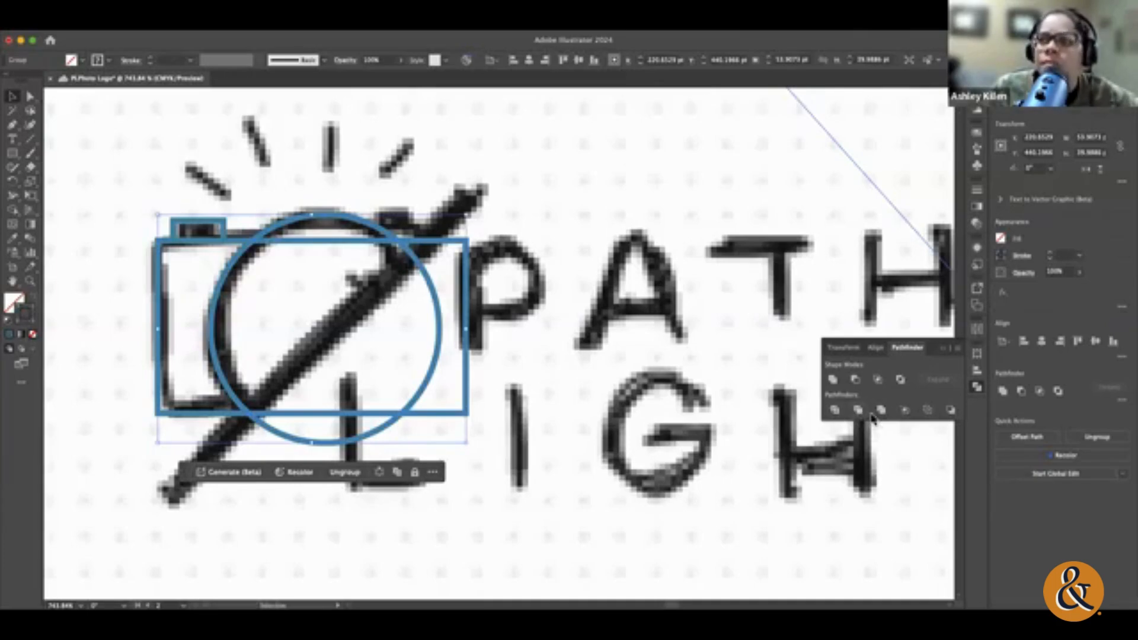
Step: Try Pathfinder's Merge and Minus Back on the divided camera group, and deselect it
click(881, 410)
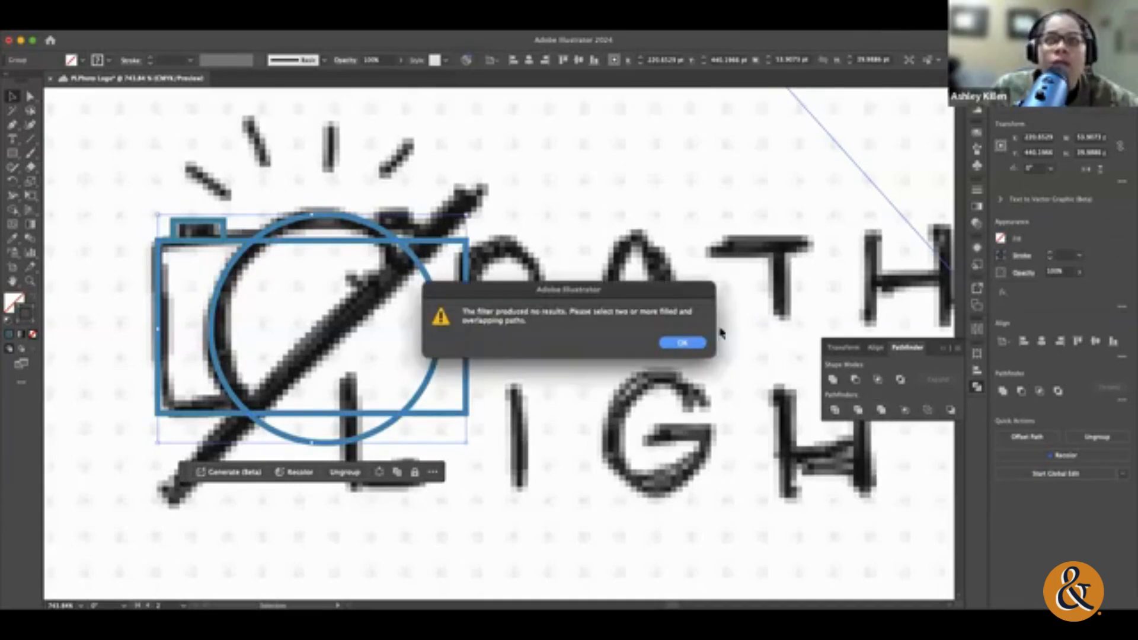
click(687, 345)
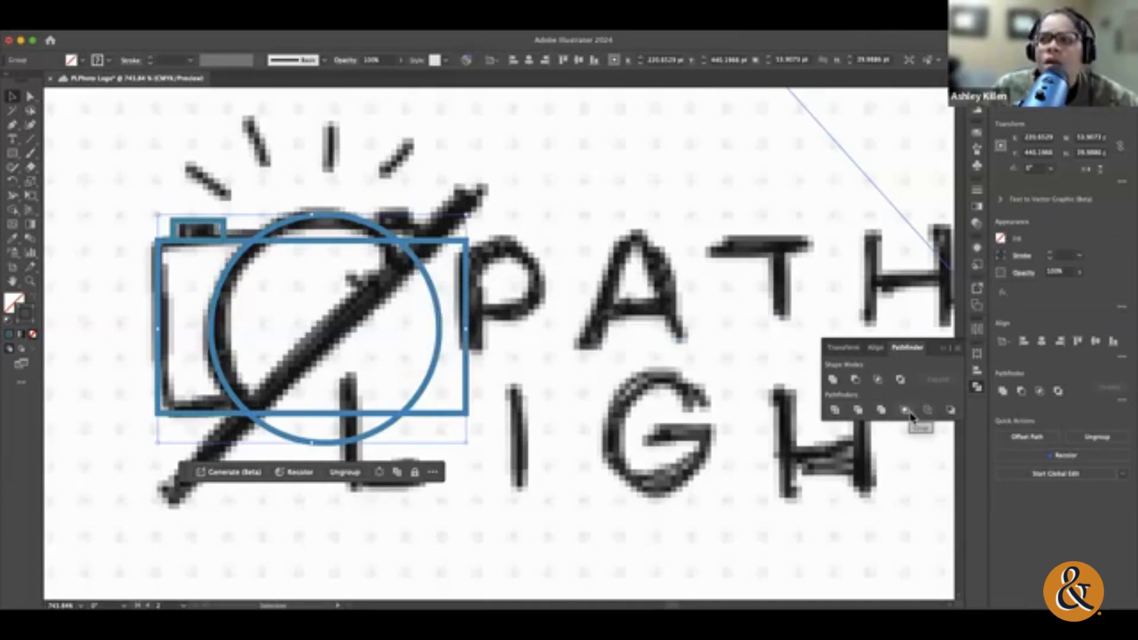
click(951, 411)
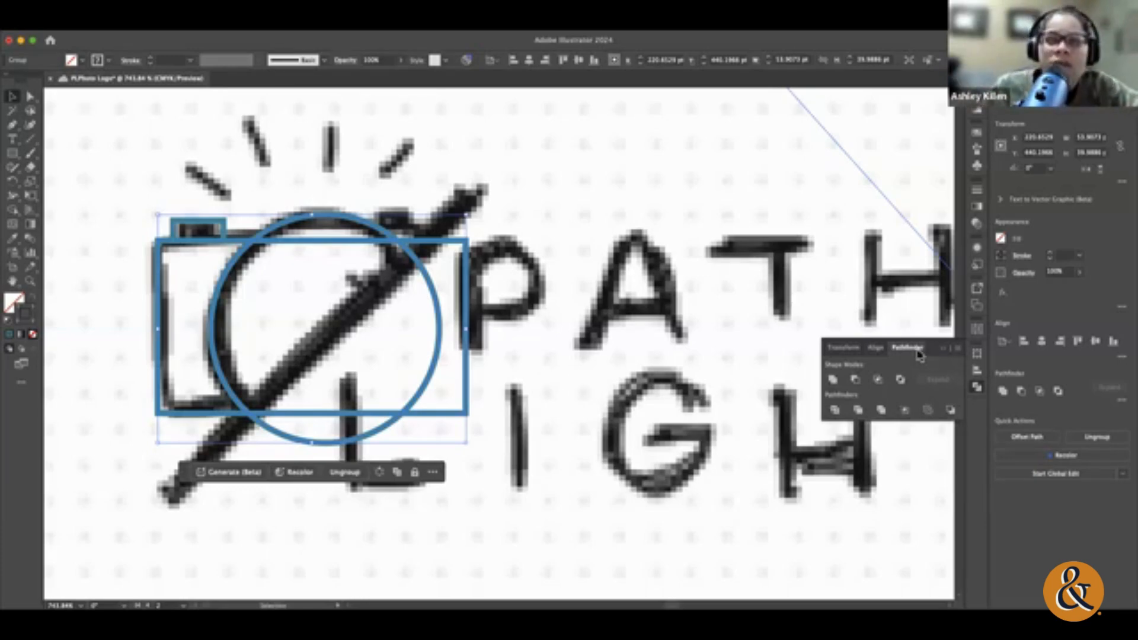
click(92, 118)
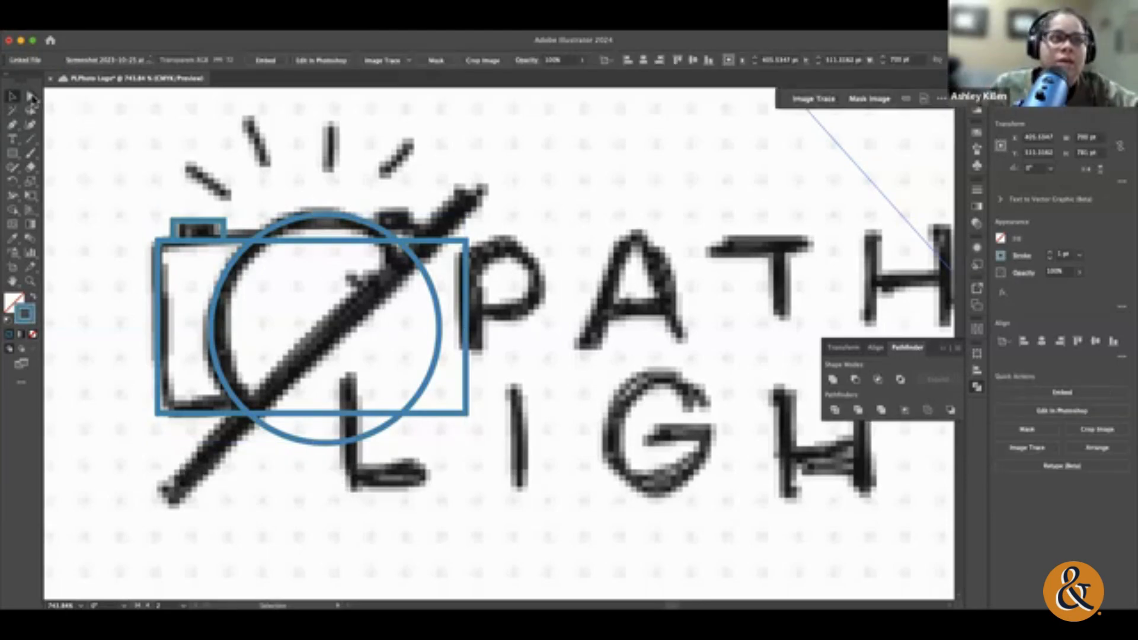
Step: With Direct Selection, try pulling the body rectangle's upper-right corner anchor outward, and undo the move
click(29, 96)
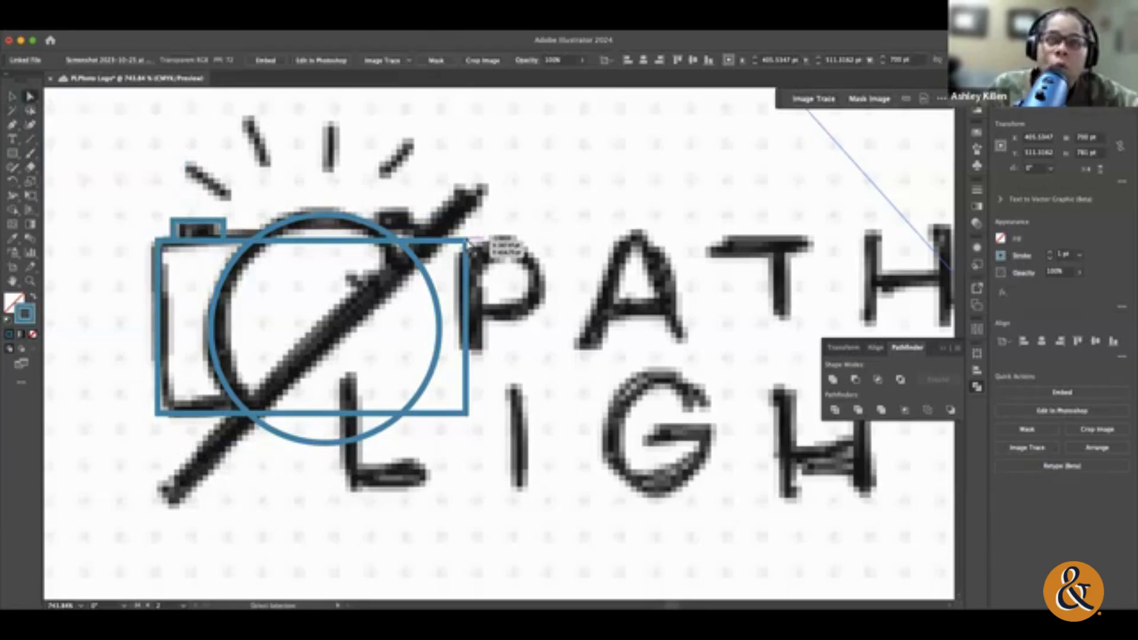
click(469, 241)
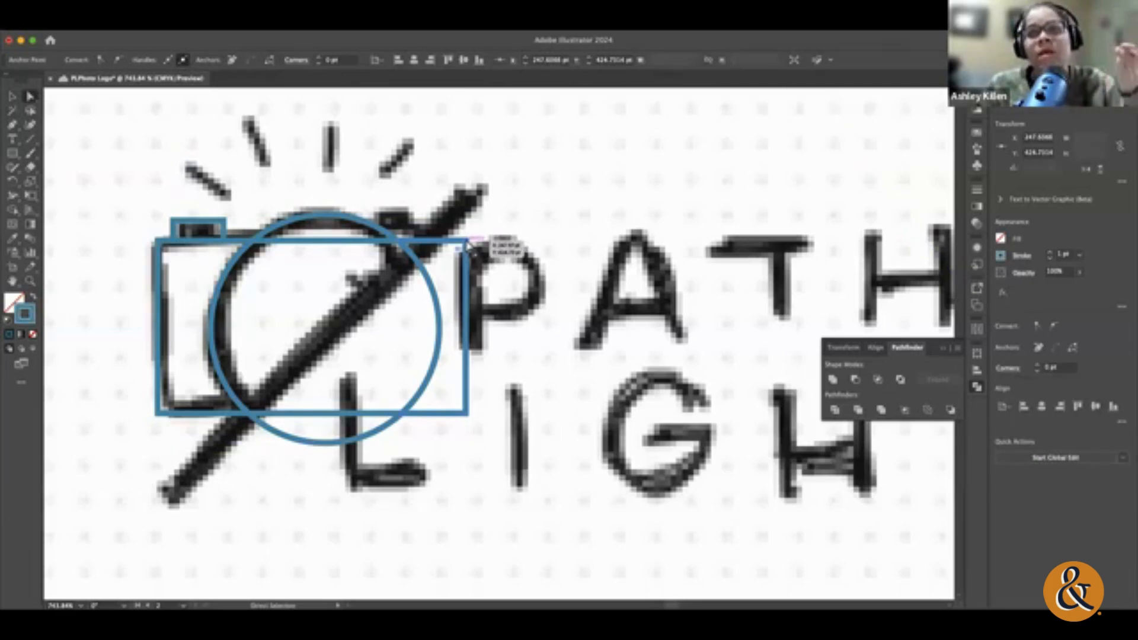
drag(468, 243, 498, 223)
key(super+z)
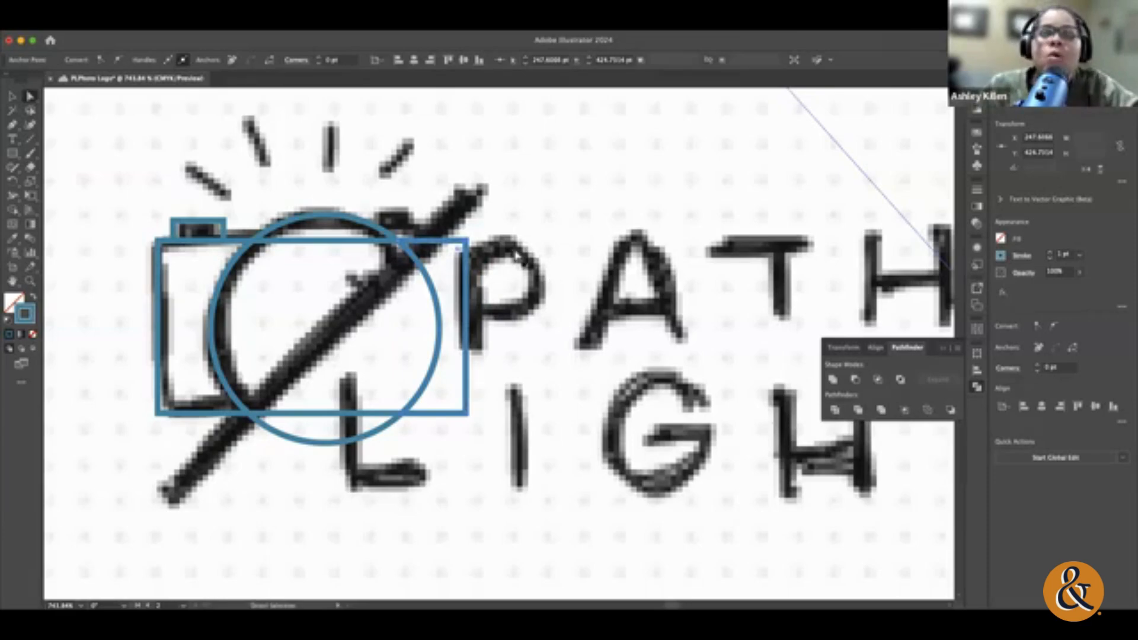
Step: Delete the body rectangle's two right-hand corner anchors and the anchor where its bottom edge meets the lens circle's right side
key(Delete)
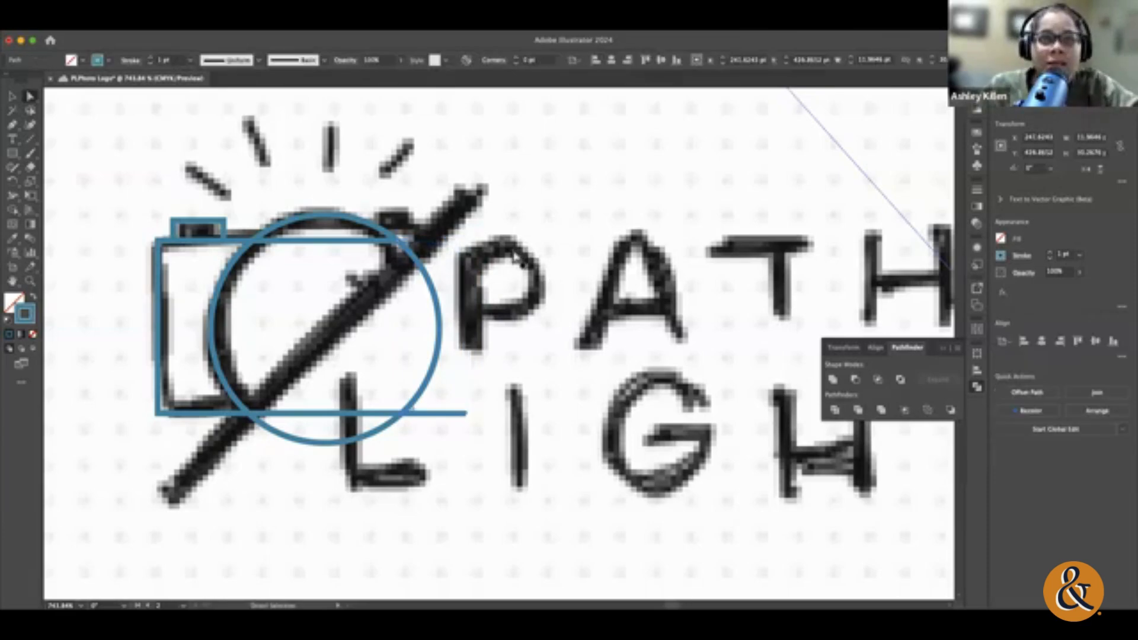
click(467, 414)
key(Delete)
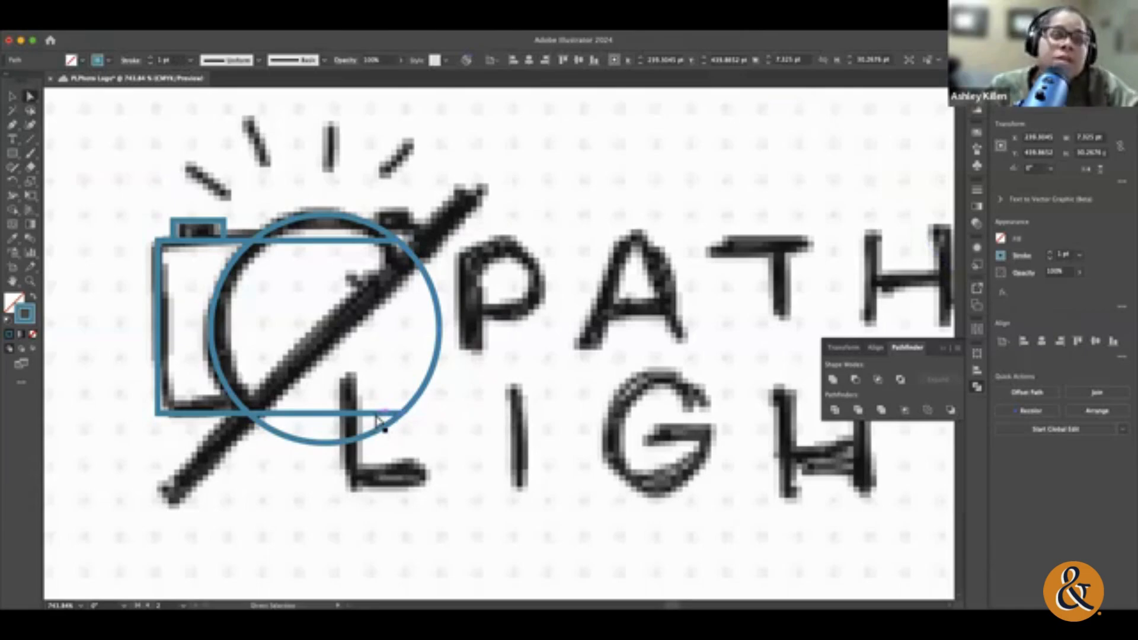
click(249, 414)
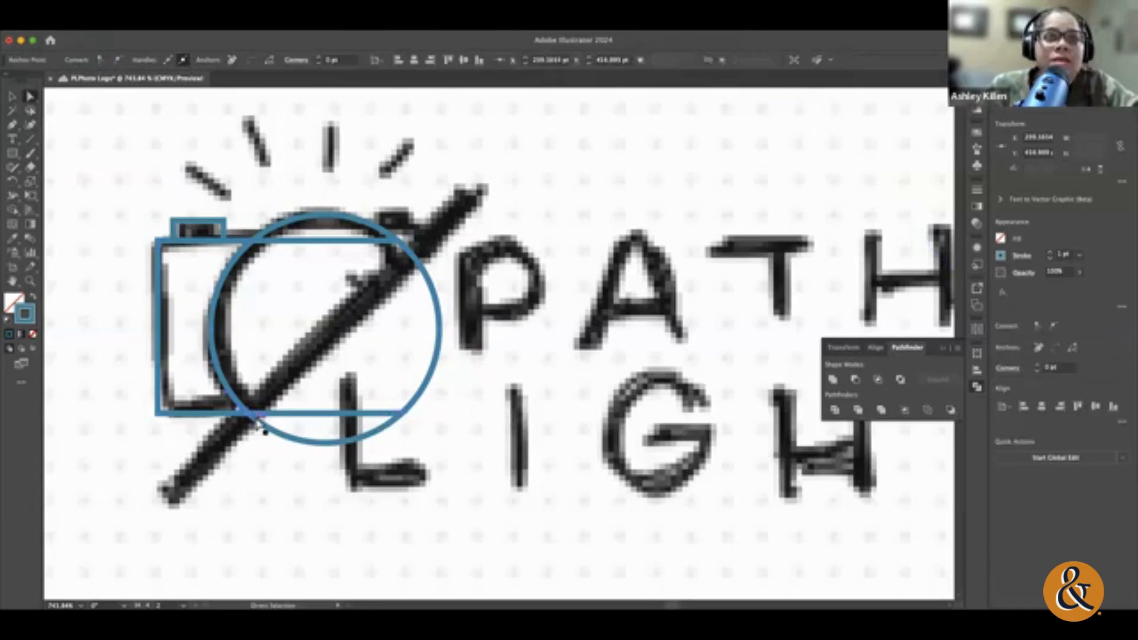
click(403, 414)
key(Delete)
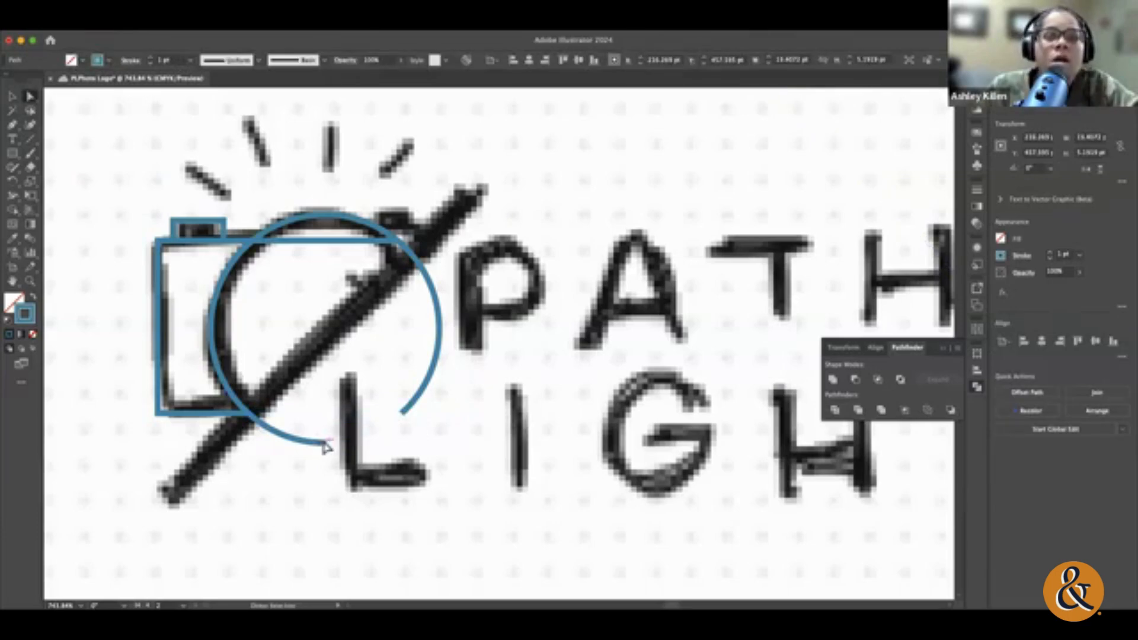
Step: Delete the leftover lower and right-hand arcs of the lens circle with Direct Selection, and deselect the camera paths
click(405, 415)
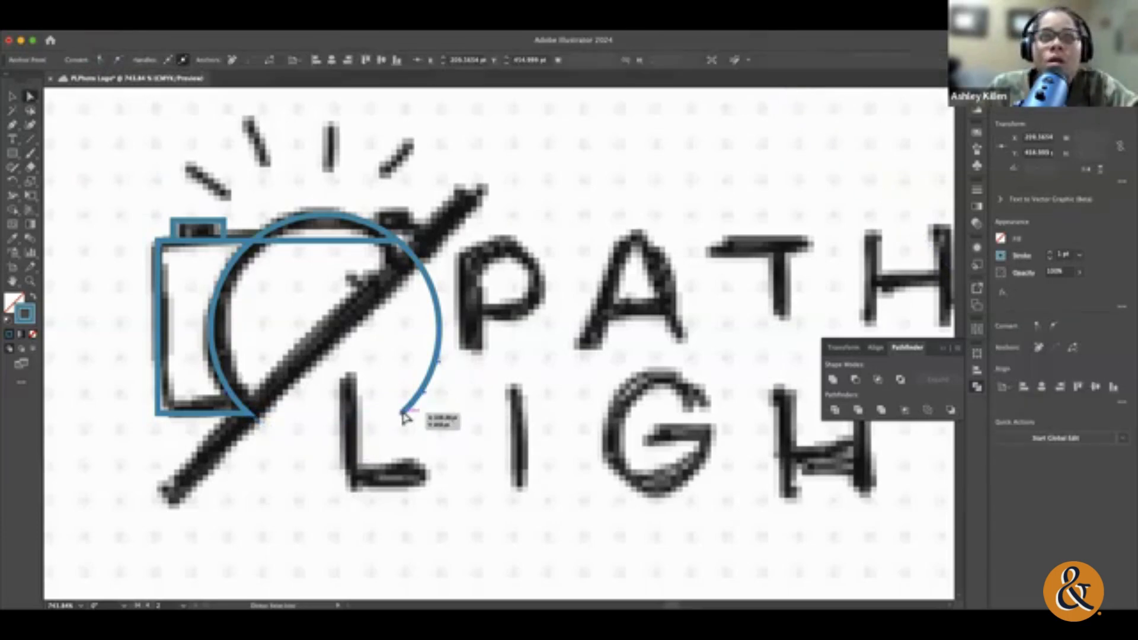
key(Delete)
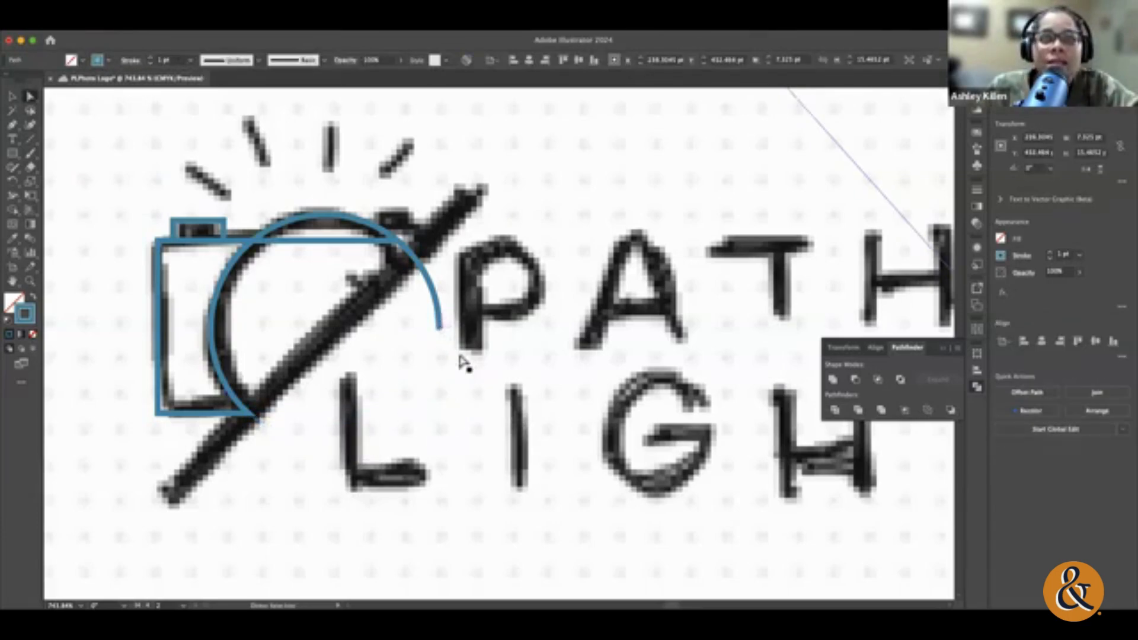
click(440, 327)
key(Delete)
click(359, 242)
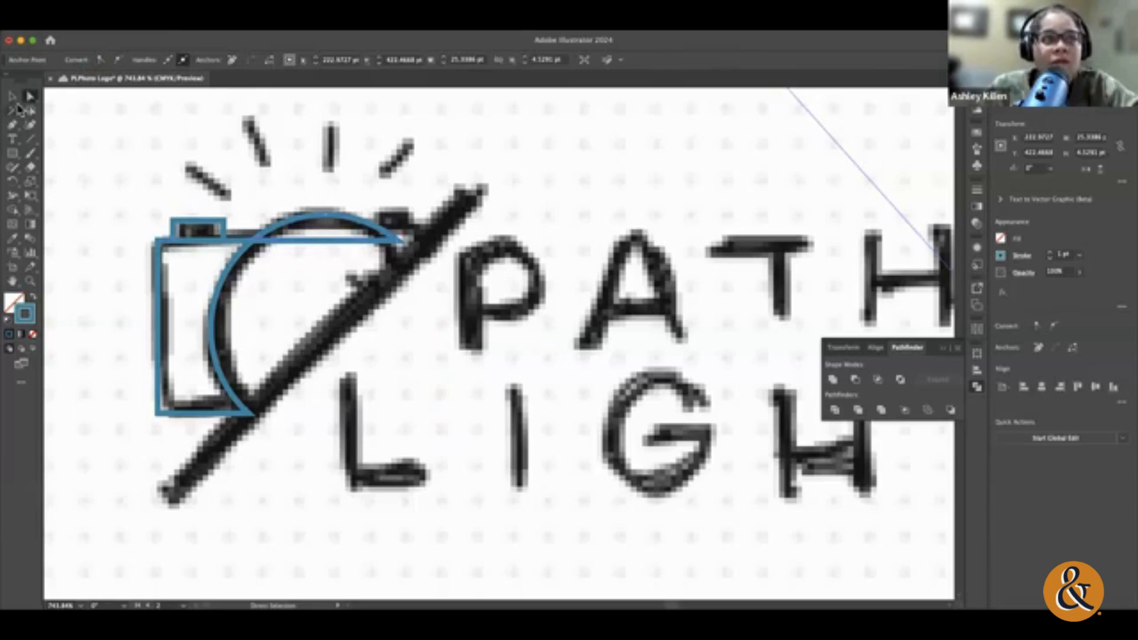
click(12, 96)
click(564, 261)
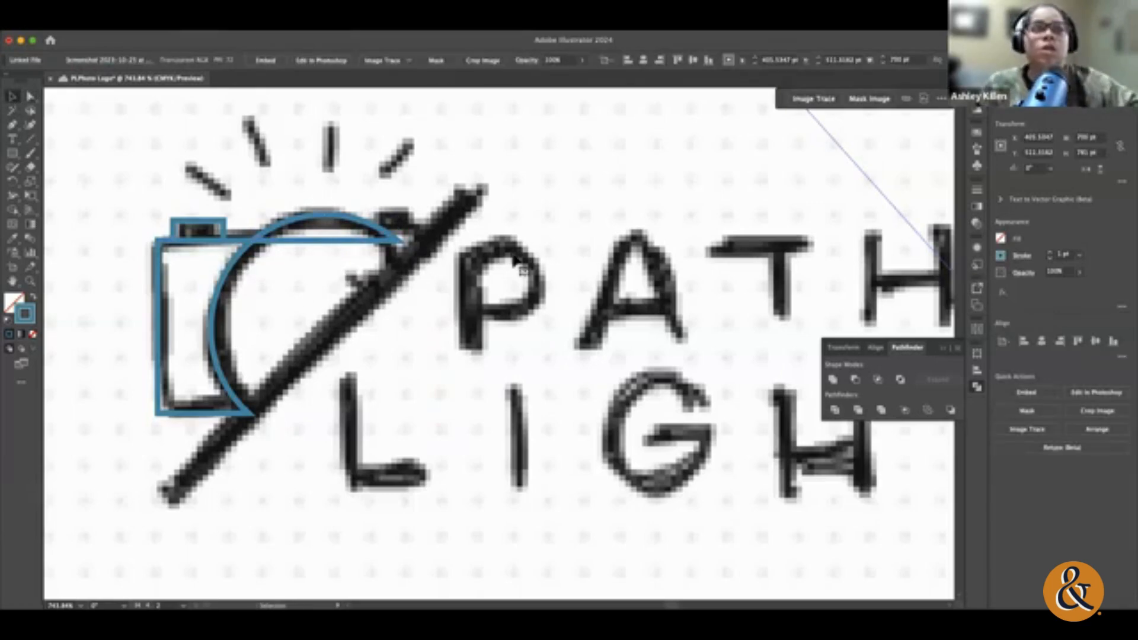
Step: Undo the anchor deletions back to the full lens circle and camera body rectangle group
key(super+z)
key(super+z)
key(super+z)
key(super+z)
key(super+z)
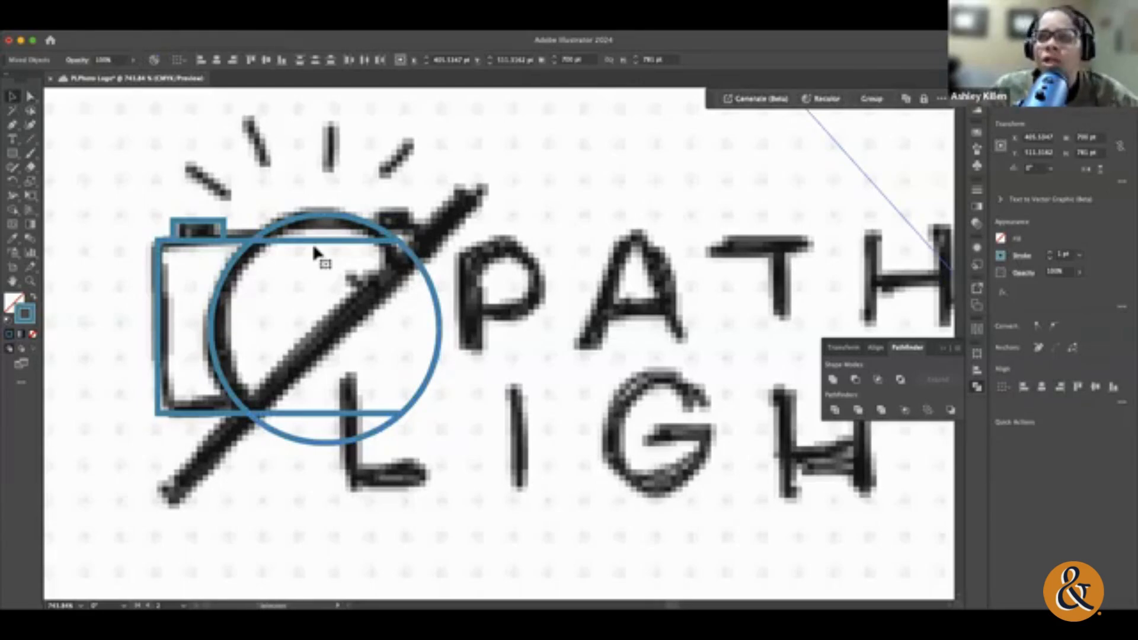
key(super+z)
key(super+z)
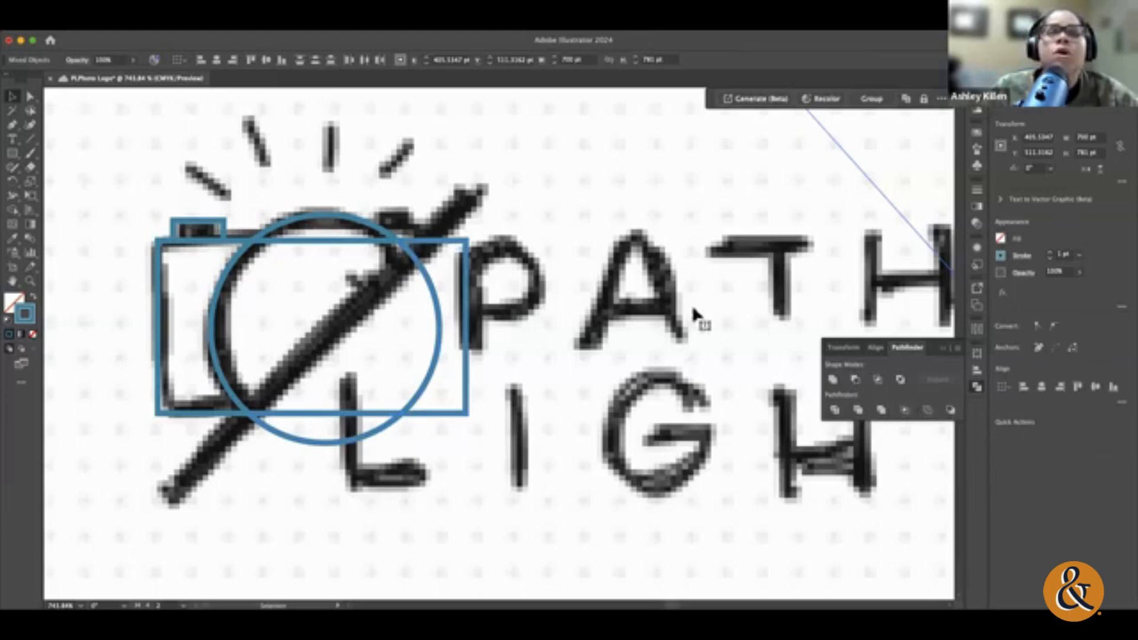
key(super+g)
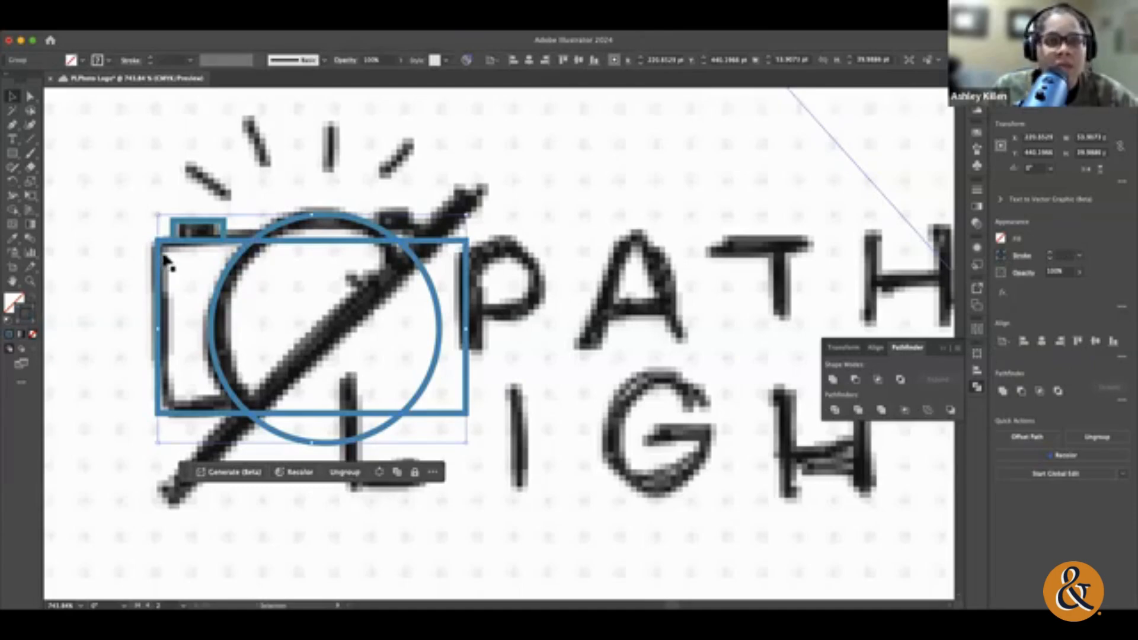
Step: Try Unite and Minus Front on the grouped lens circle and camera body rectangle, undoing each one
click(833, 381)
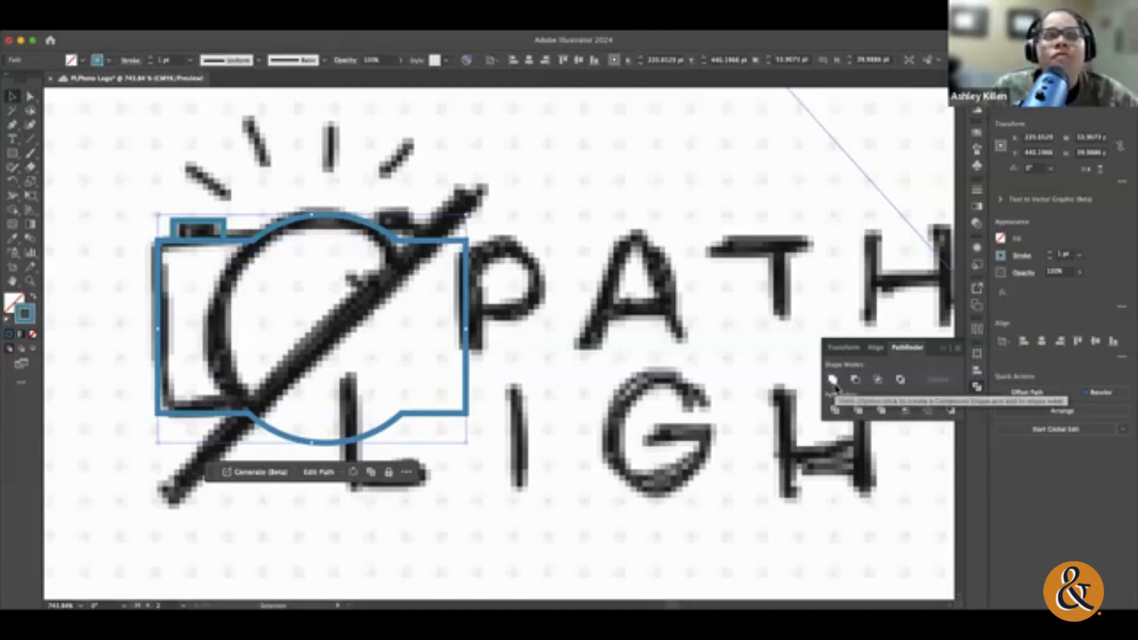
key(super+z)
click(855, 381)
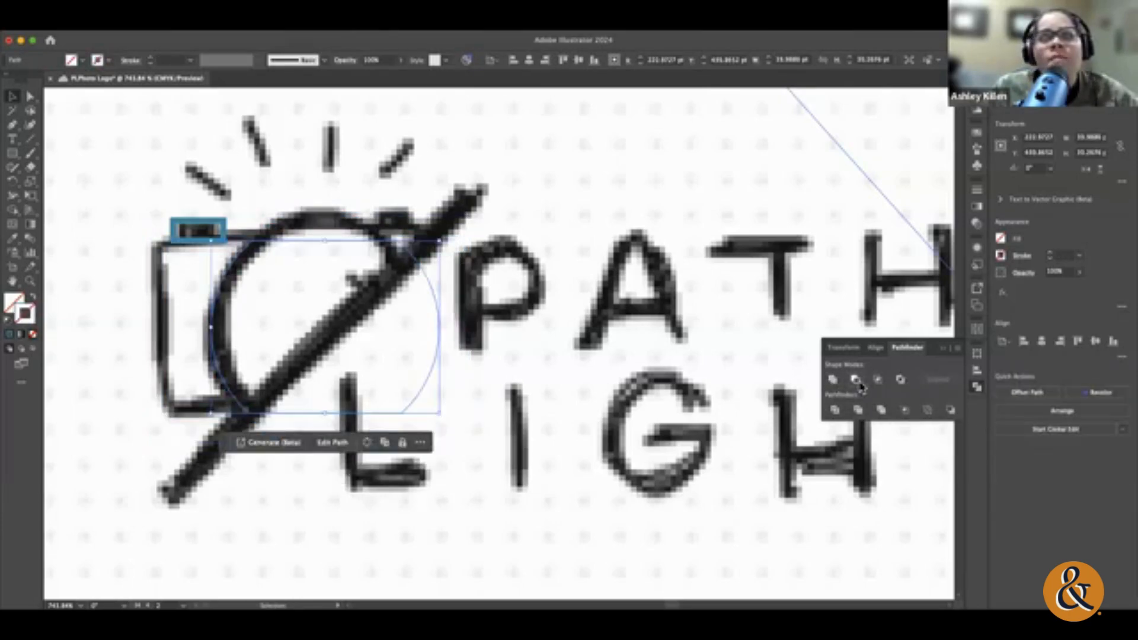
key(super+z)
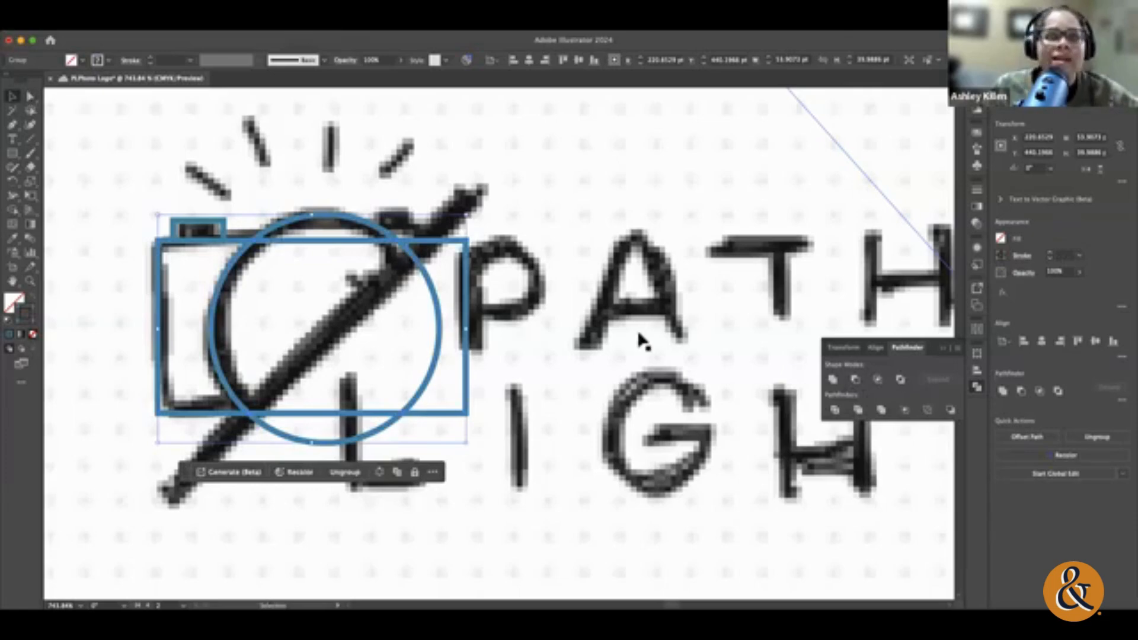
Step: Deselect the camera shapes and frame the camera logo sketch together with the neighbouring arch-and-lamp sketch
key(super+0)
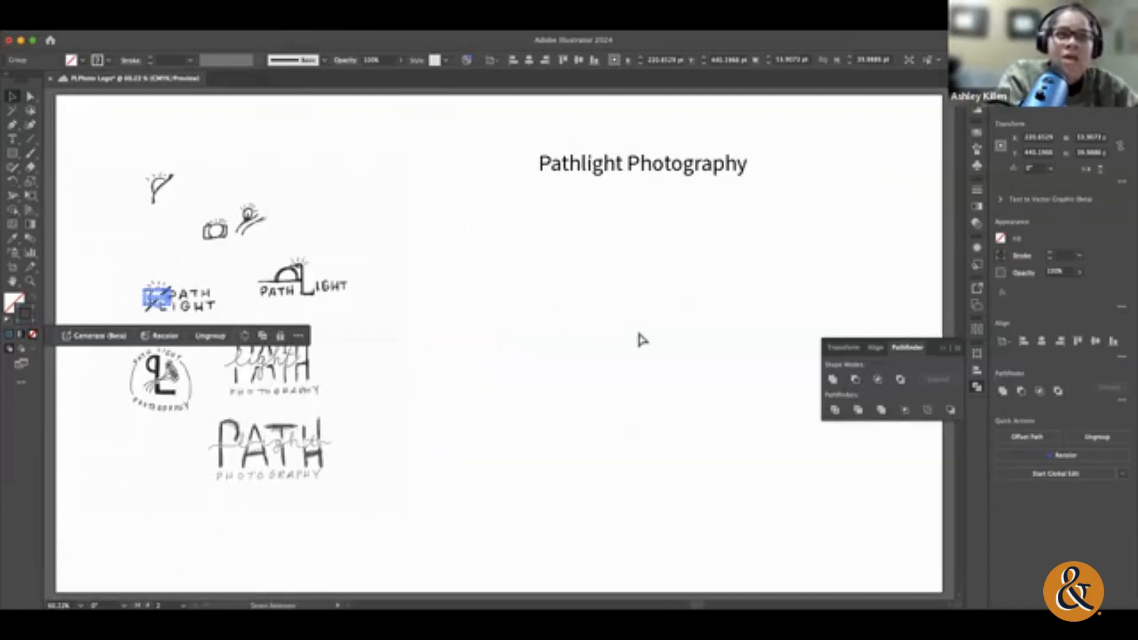
click(637, 334)
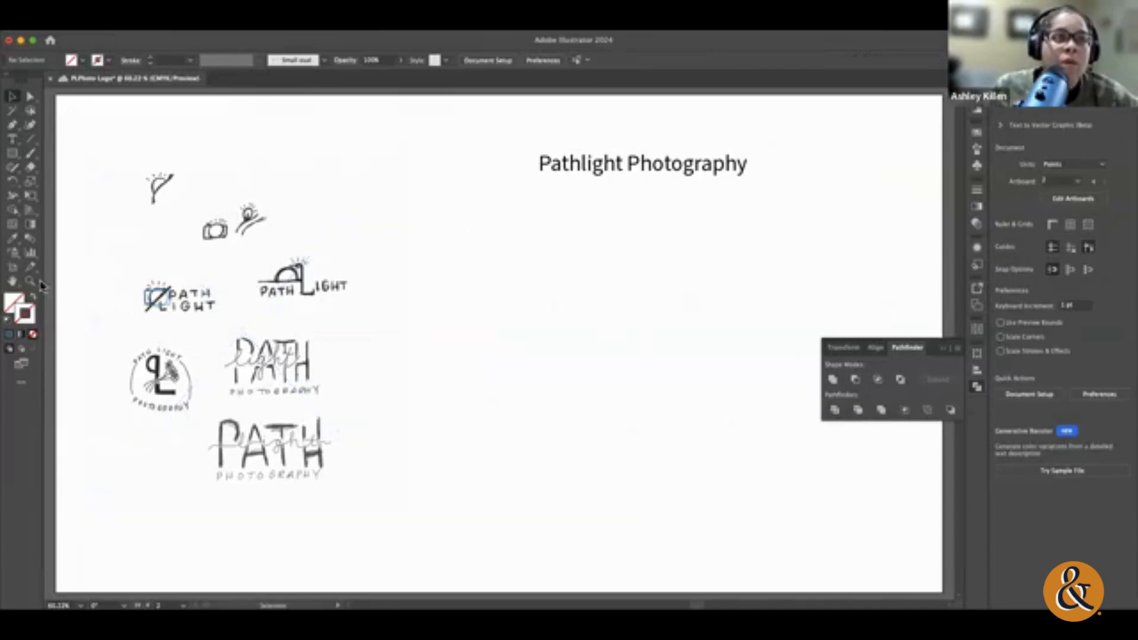
key(z)
drag(172, 284, 322, 315)
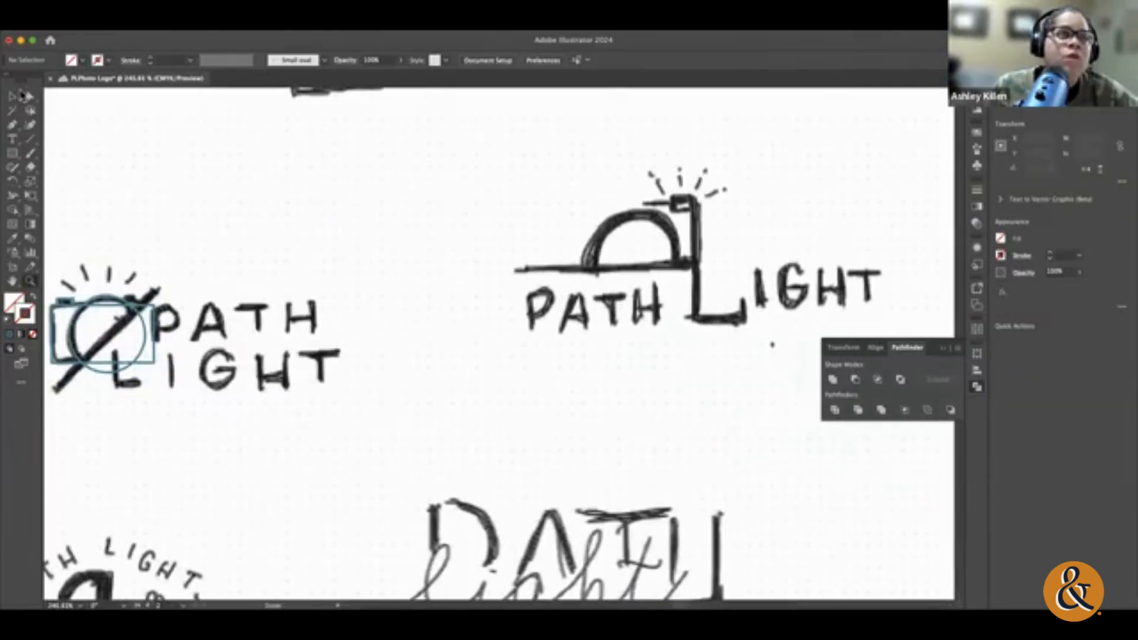
key(v)
scroll(241, 251, left, 3)
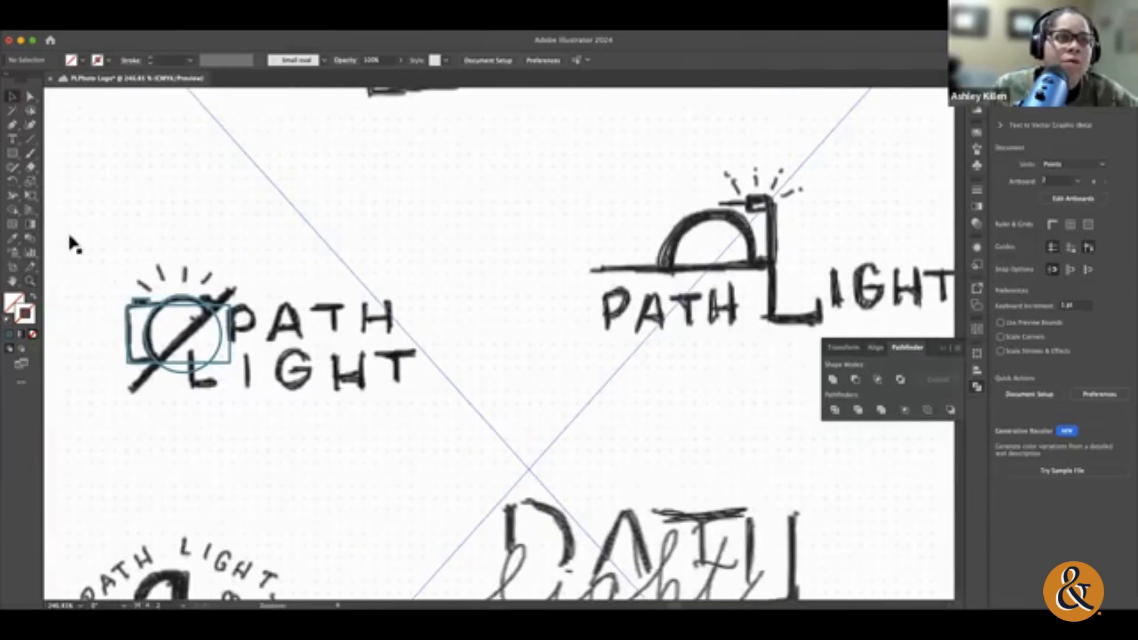
Step: Trace the flash rays above the camera sketch with short line segments, select all four and give them the blue stroke
click(30, 138)
mouse_move(138, 279)
mouse_down()
mouse_move(153, 292)
mouse_move(186, 275)
mouse_move(200, 285)
mouse_up()
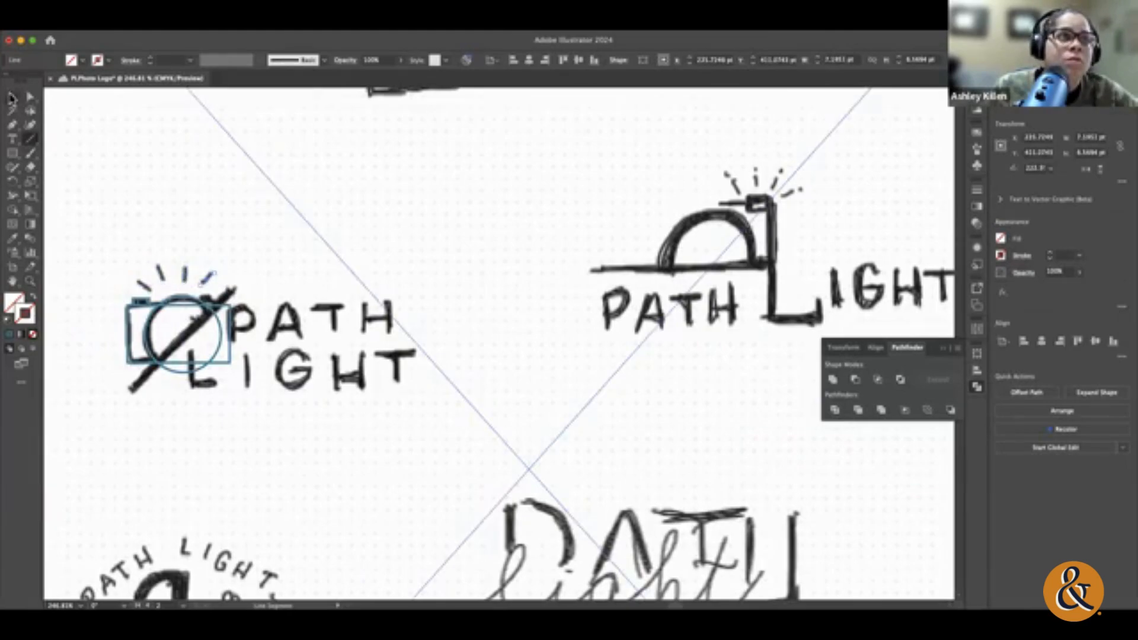
click(11, 97)
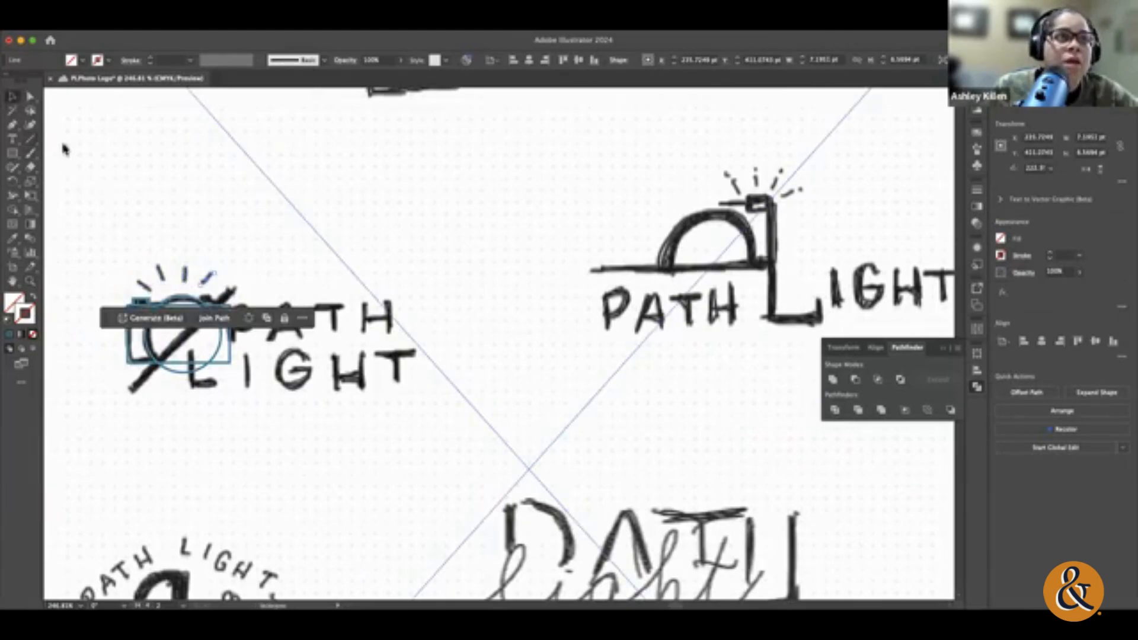
shift+click(185, 279)
shift+click(161, 276)
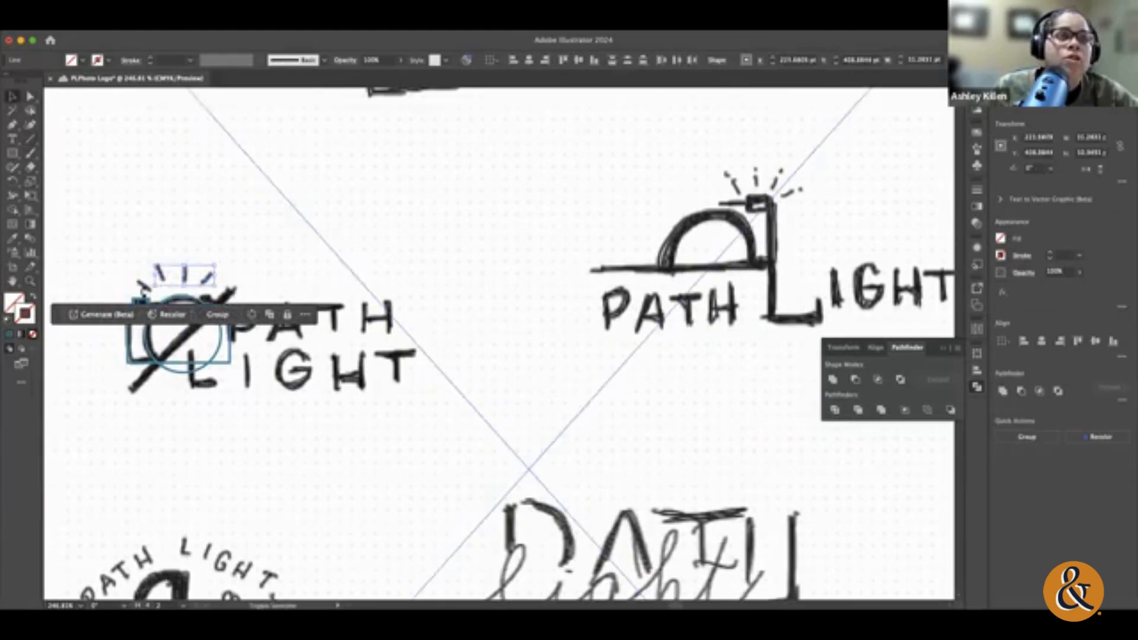
shift+click(142, 286)
click(11, 336)
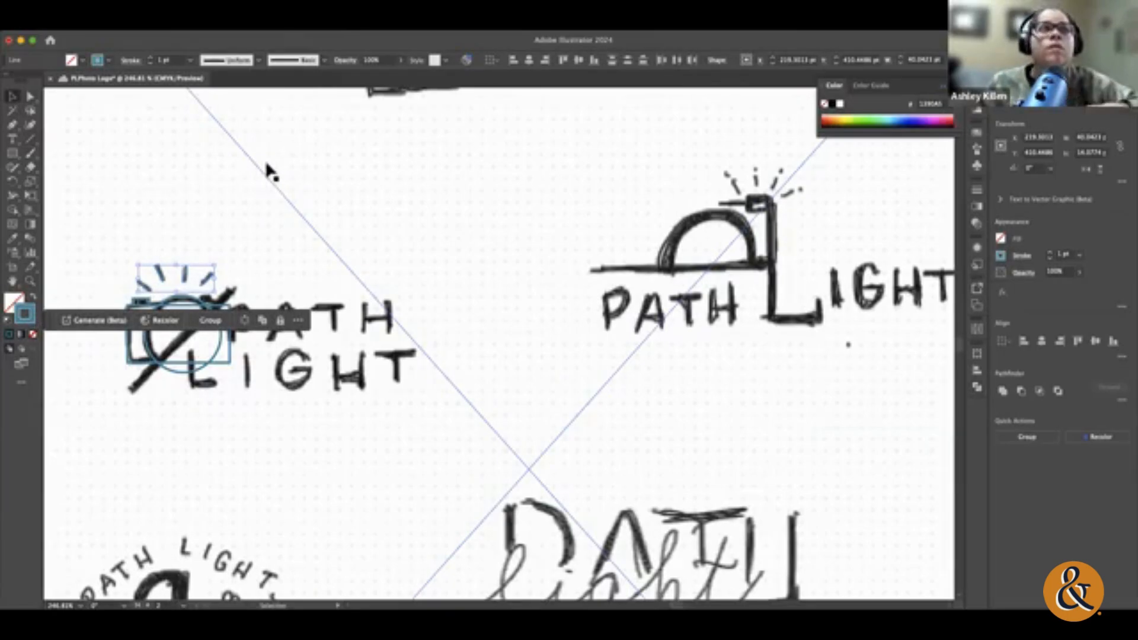
Step: Try the elliptical width profile on the four flash rays and inspect them up close
click(132, 61)
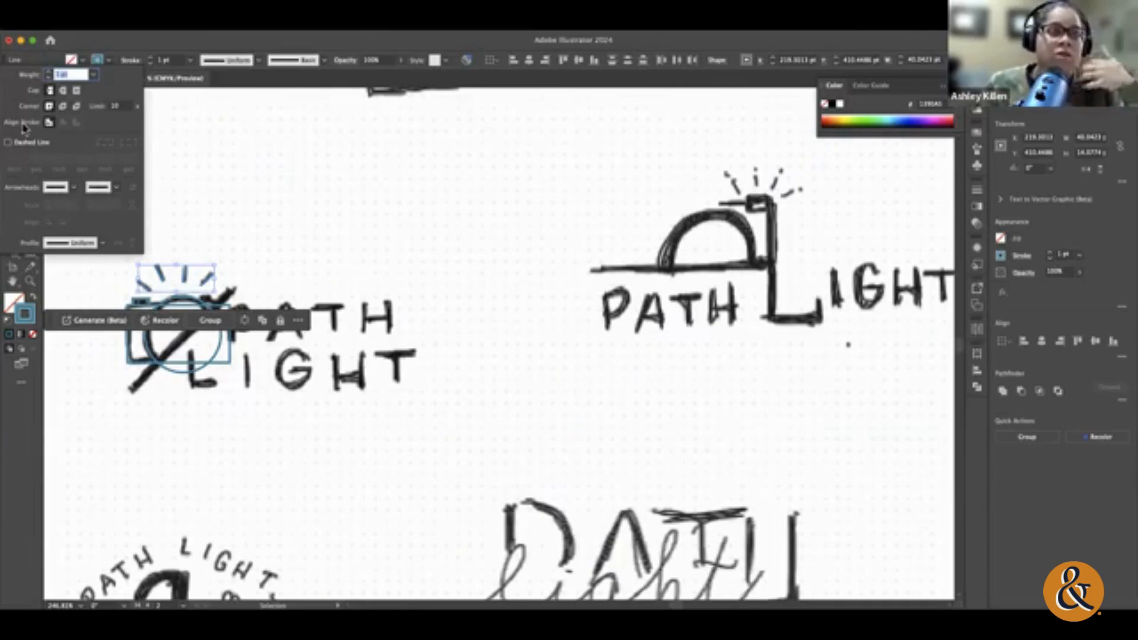
click(249, 64)
click(249, 64)
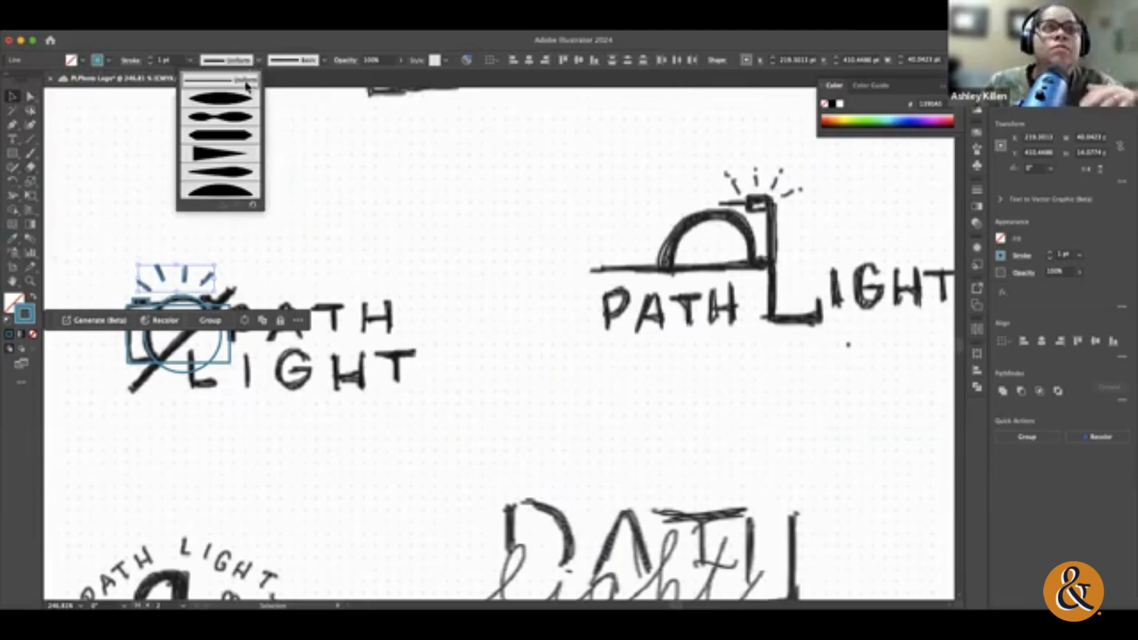
click(237, 101)
click(30, 281)
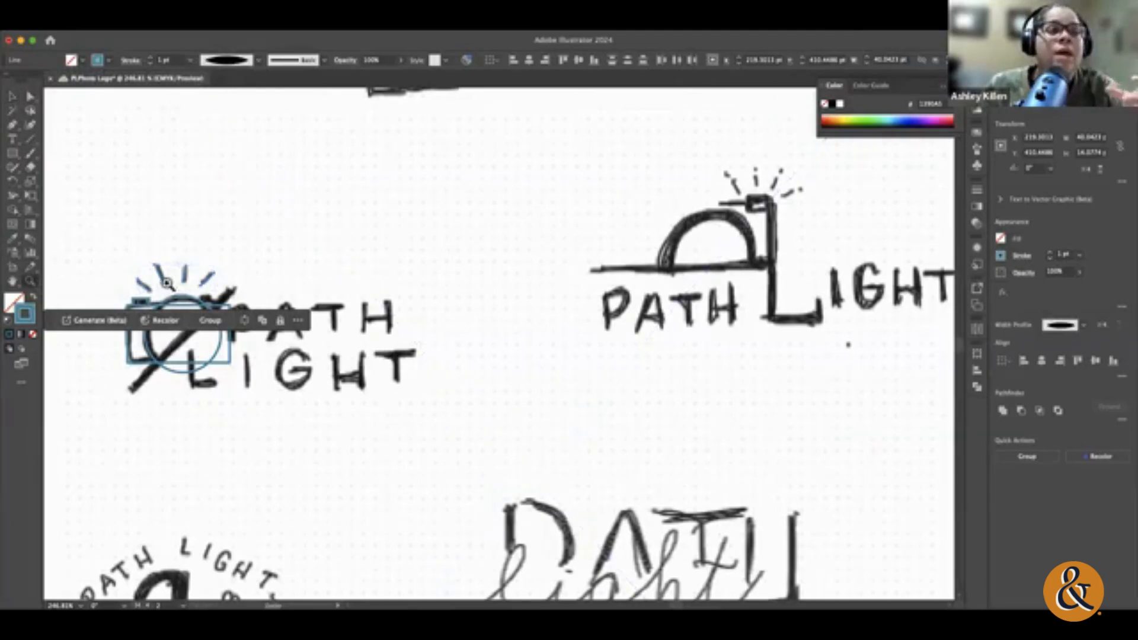
drag(171, 284, 367, 310)
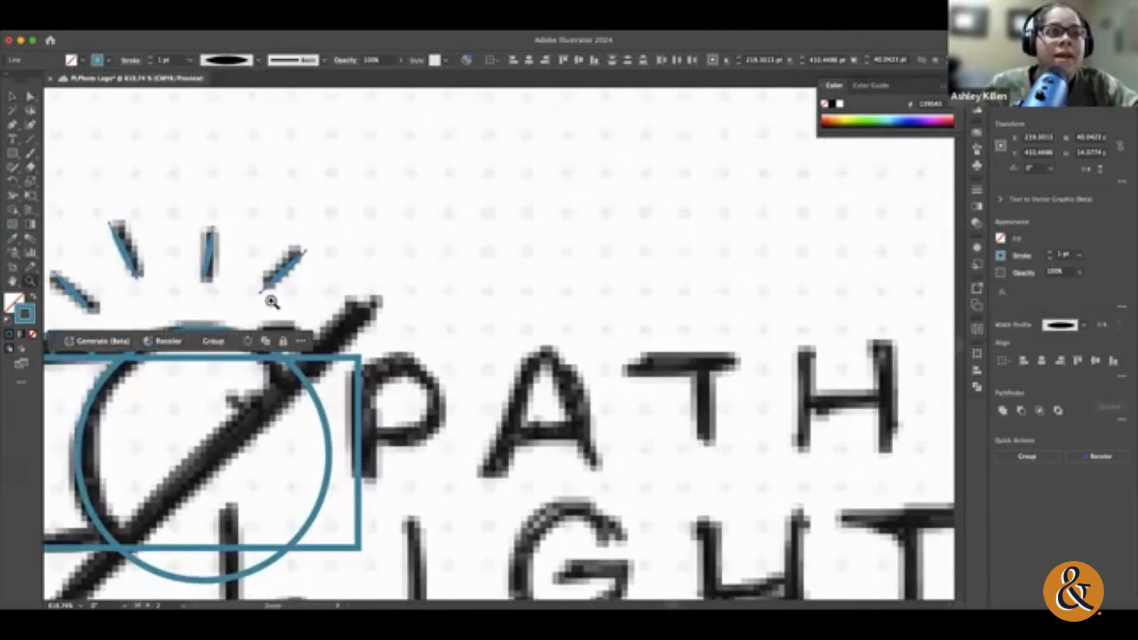
Step: Give the flash rays the triangular tapered width profile with a 3 pt stroke, and save the document
scroll(272, 301, left, 2)
click(253, 62)
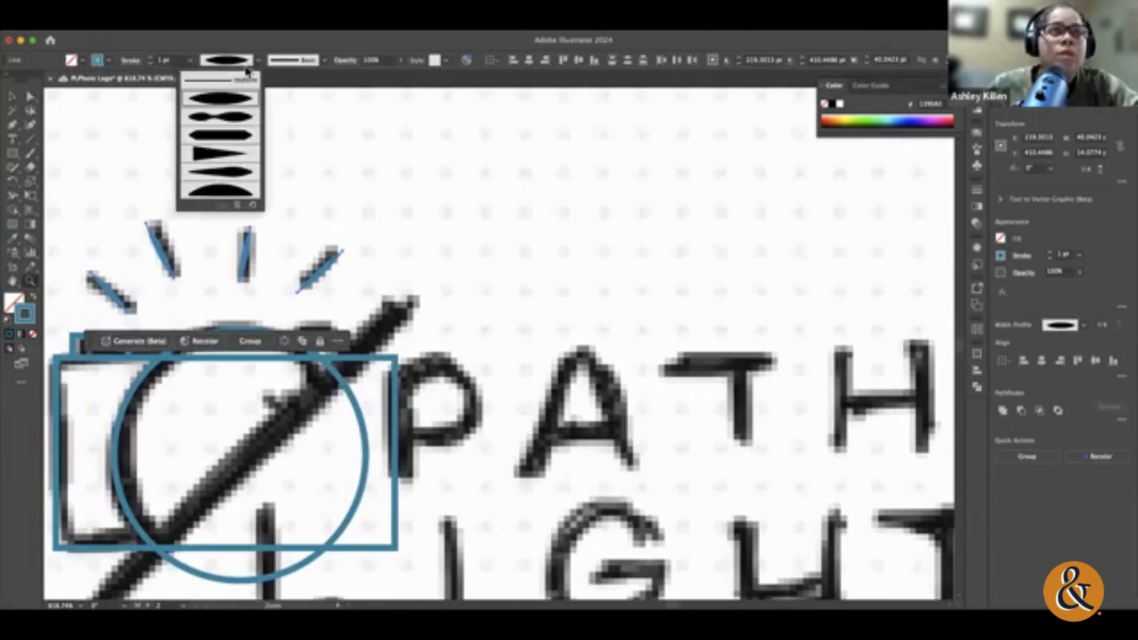
click(239, 153)
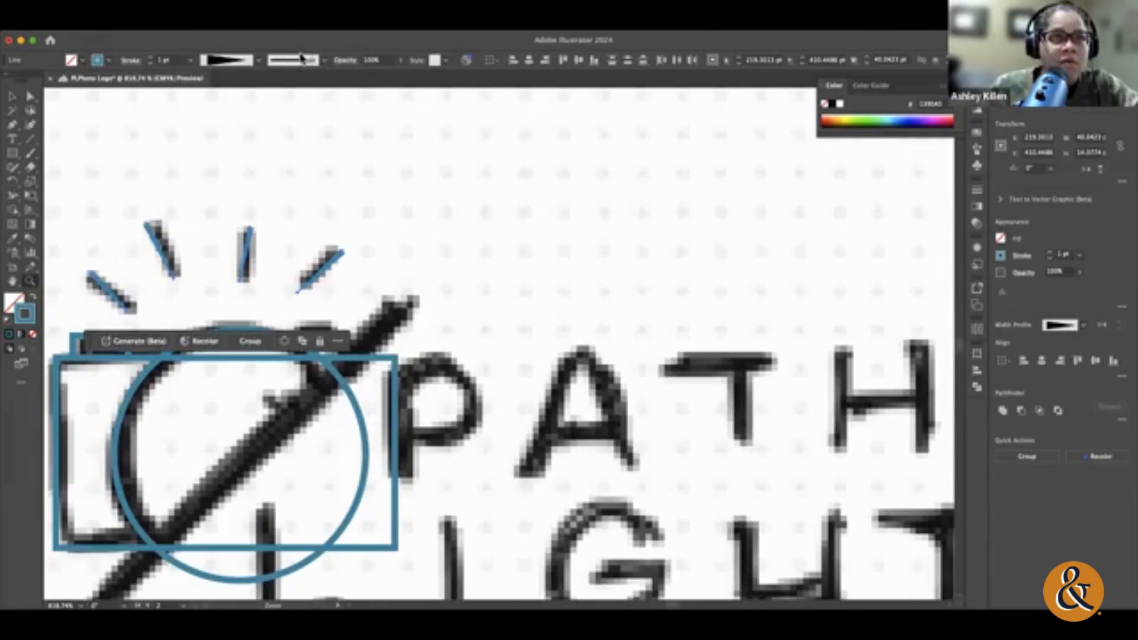
double_click(149, 58)
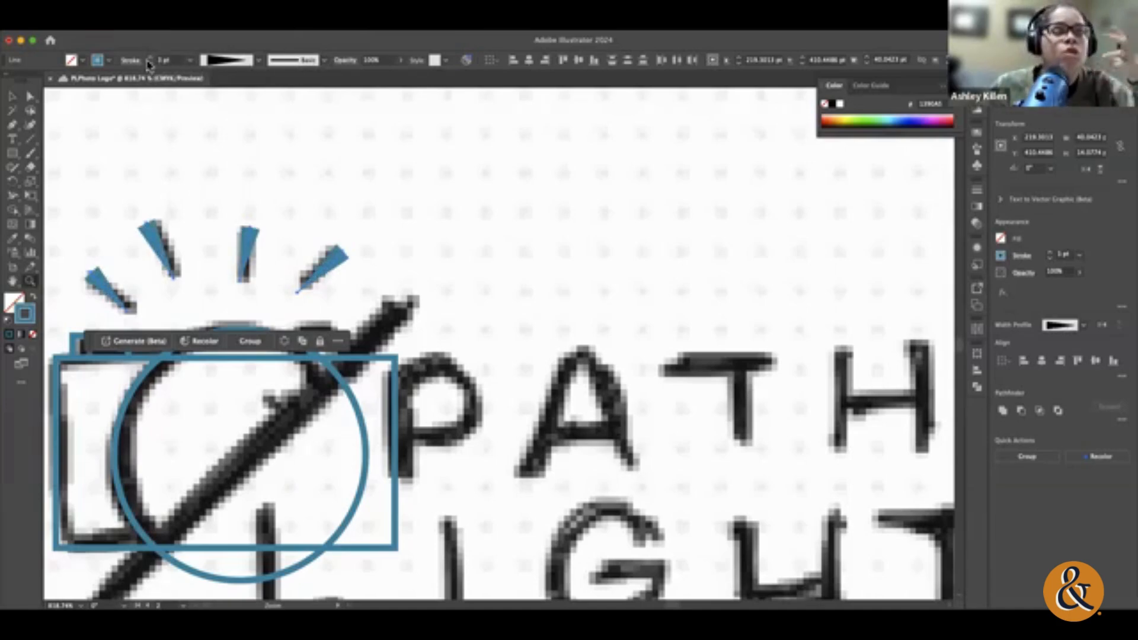
key(super+s)
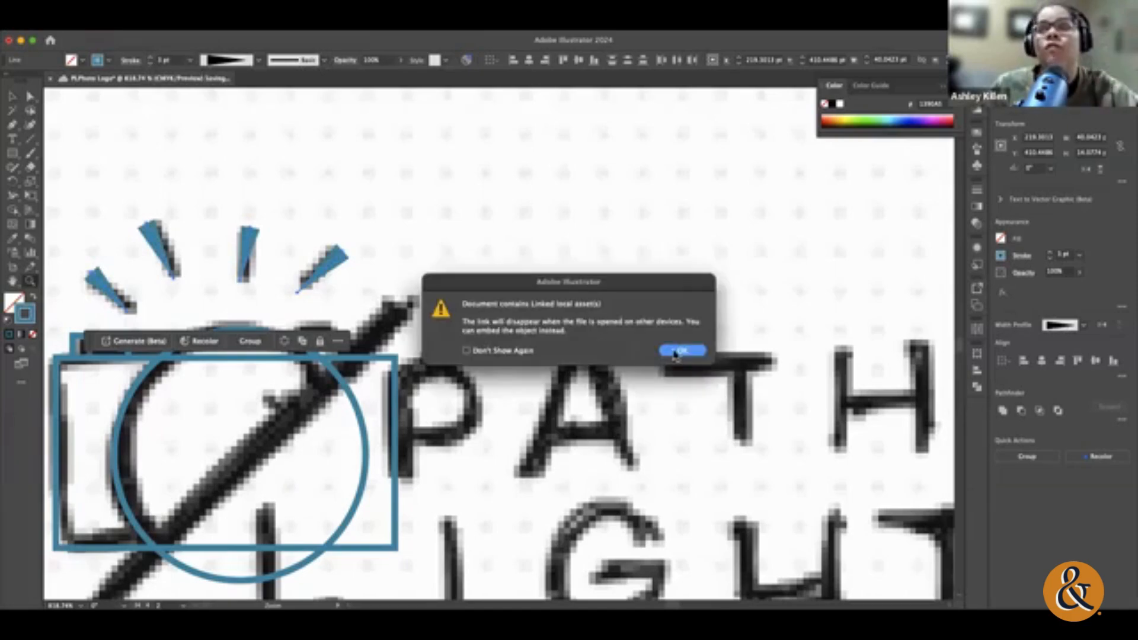
click(681, 351)
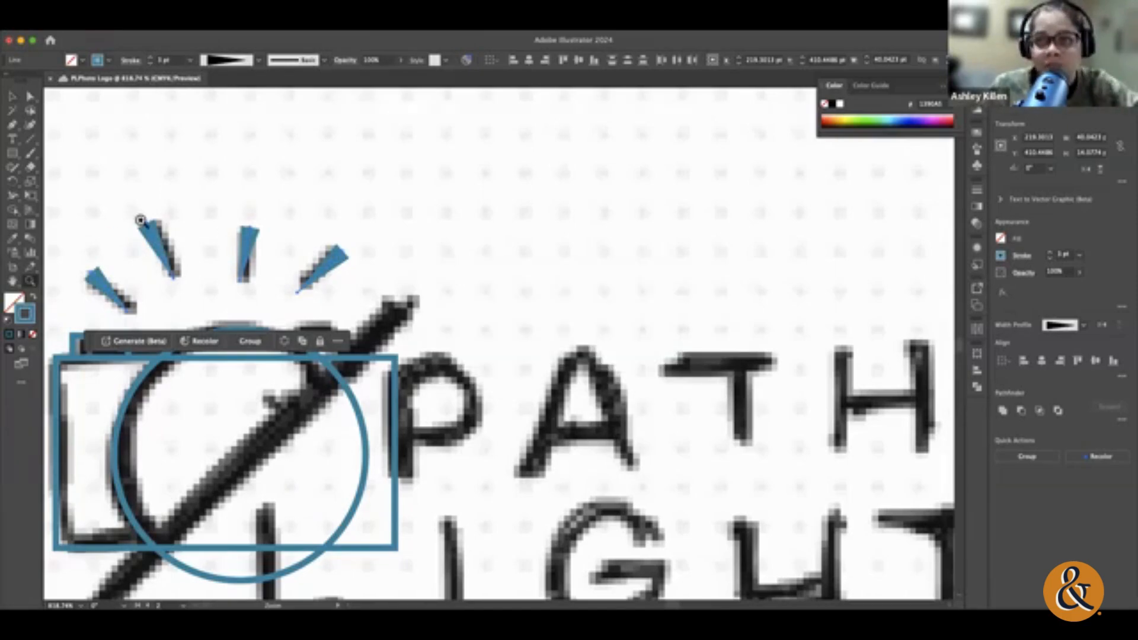
Step: Try several charcoal and ink-style brushes from the document's brush list on the flash rays, ending with the Basic brush
click(310, 60)
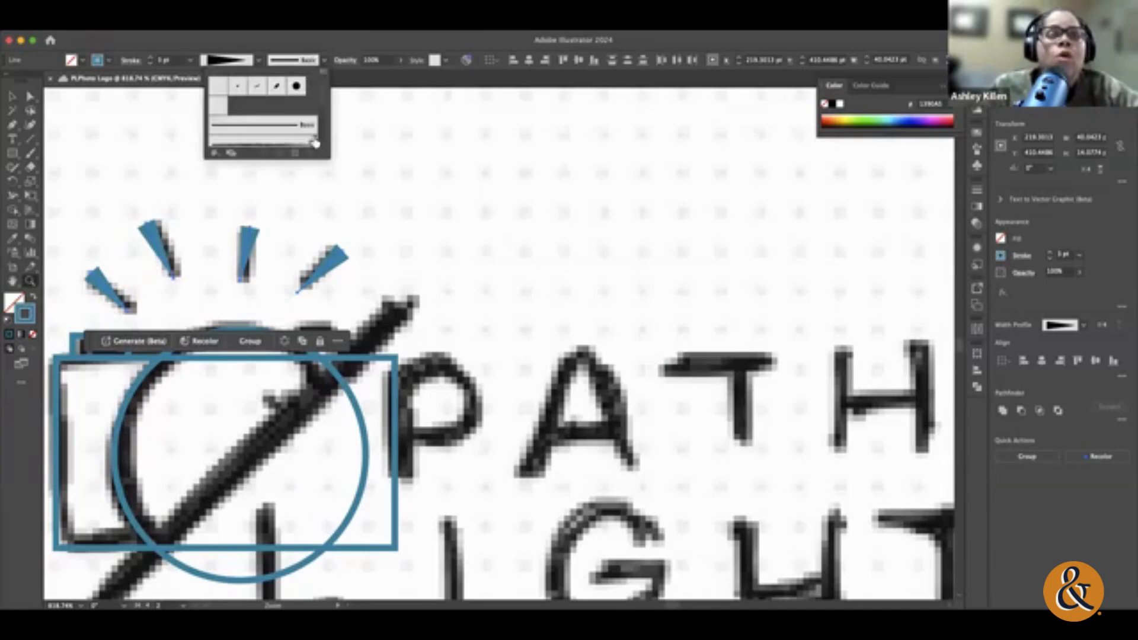
mouse_move(327, 158)
mouse_down()
mouse_move(387, 427)
mouse_move(385, 480)
mouse_move(368, 463)
mouse_up()
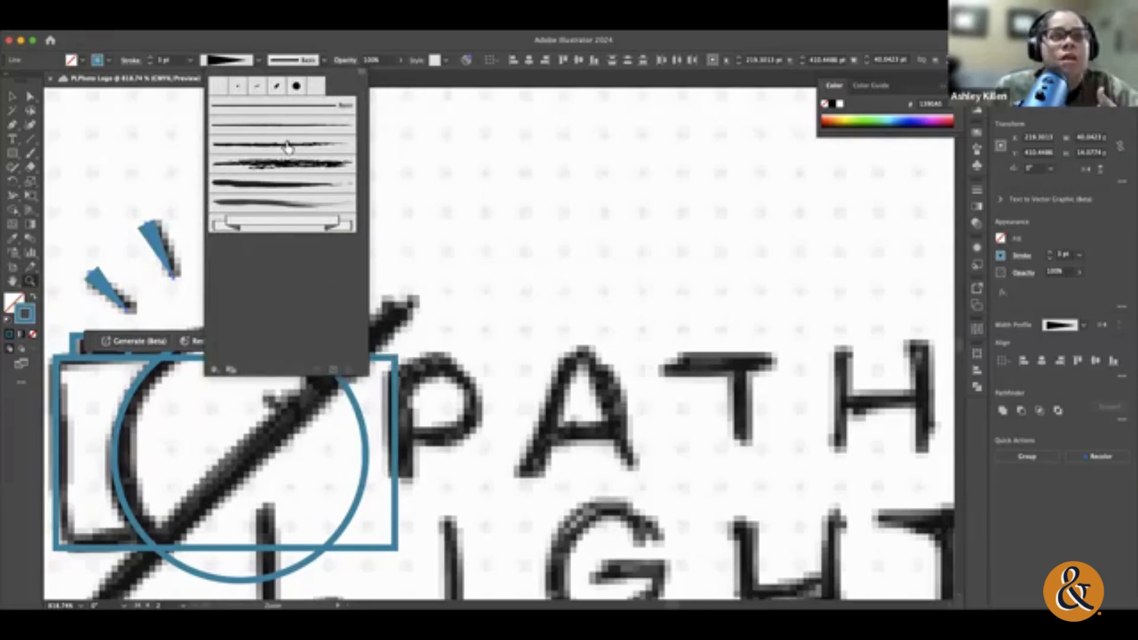
click(287, 145)
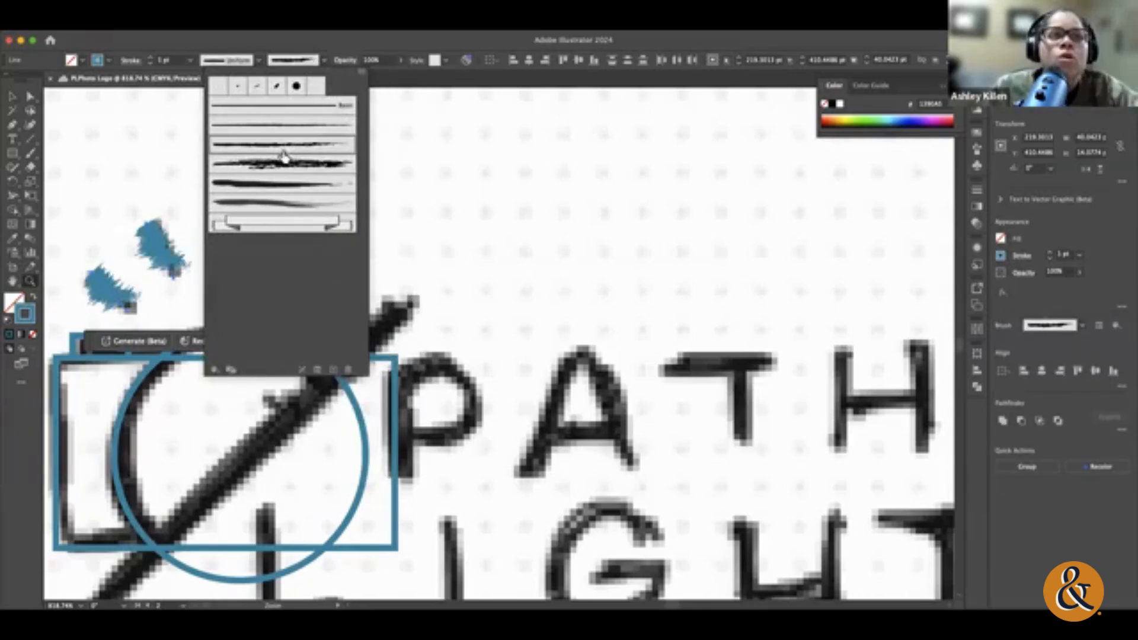
click(284, 168)
click(279, 185)
click(278, 203)
click(287, 102)
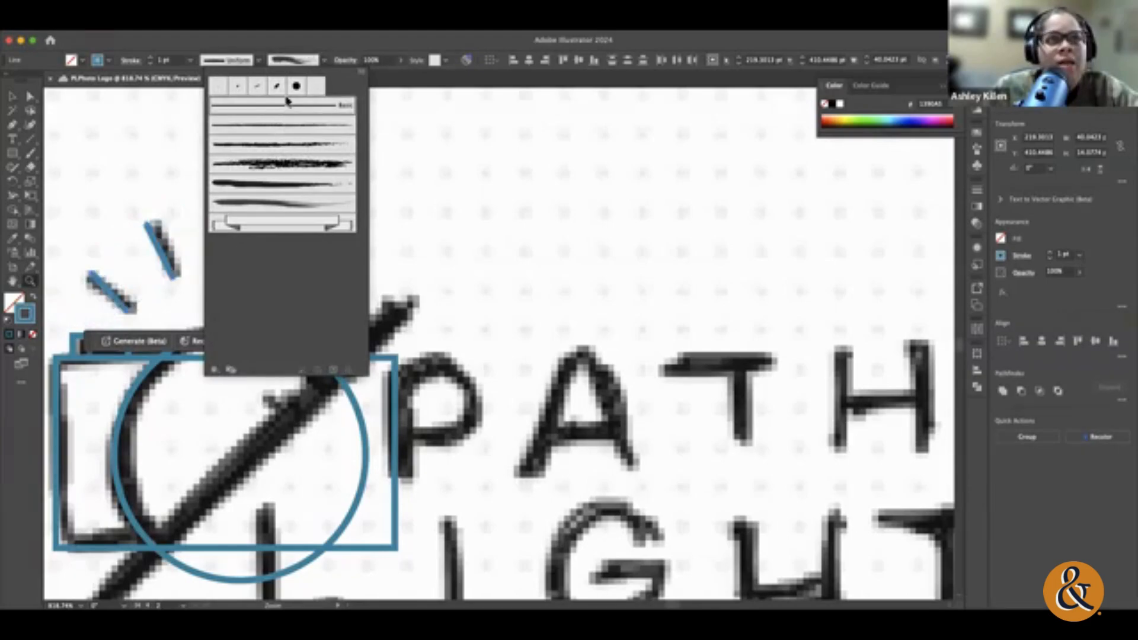
Step: Open the Artistic_Calligraphic brush library, enlarge its display and switch to the Artistic_ChalkCharcoalPencil library
click(212, 371)
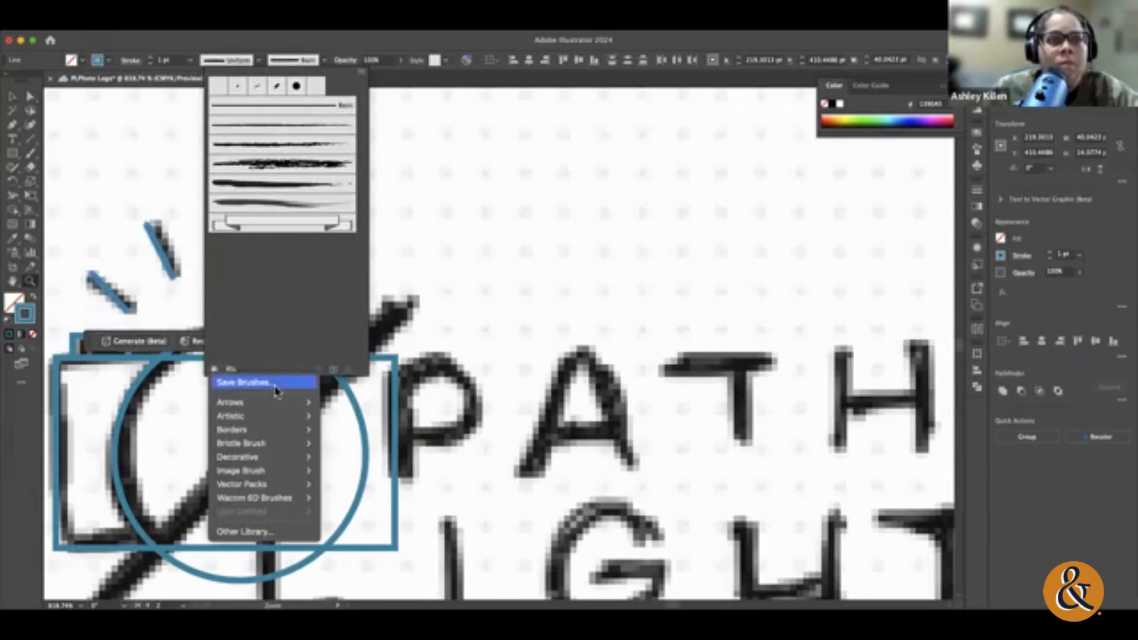
mouse_move(274, 416)
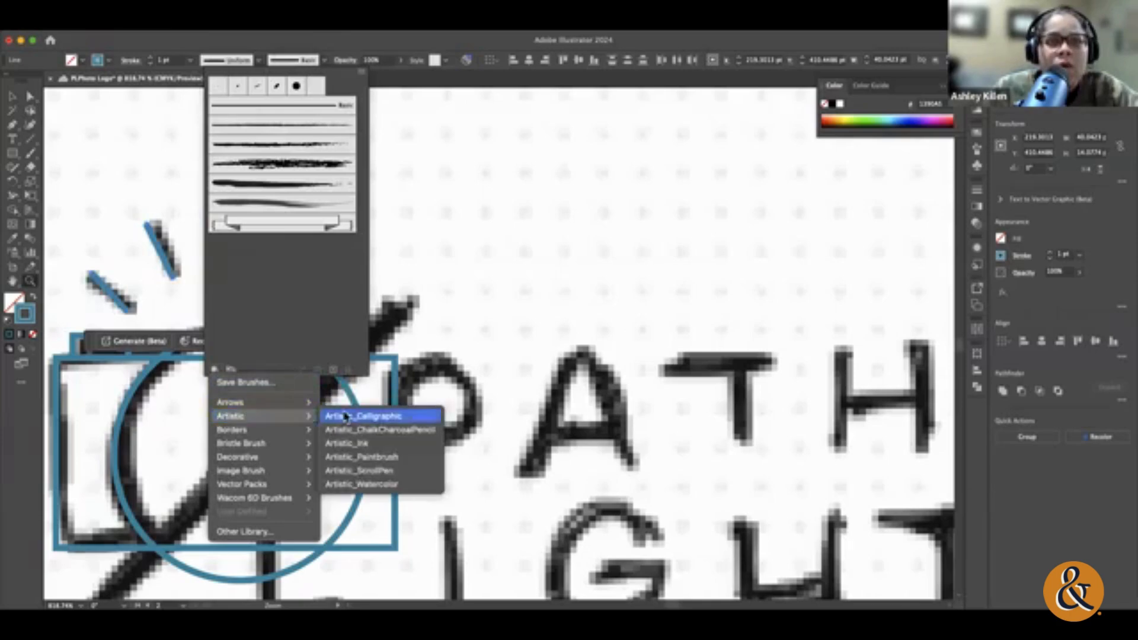
click(361, 415)
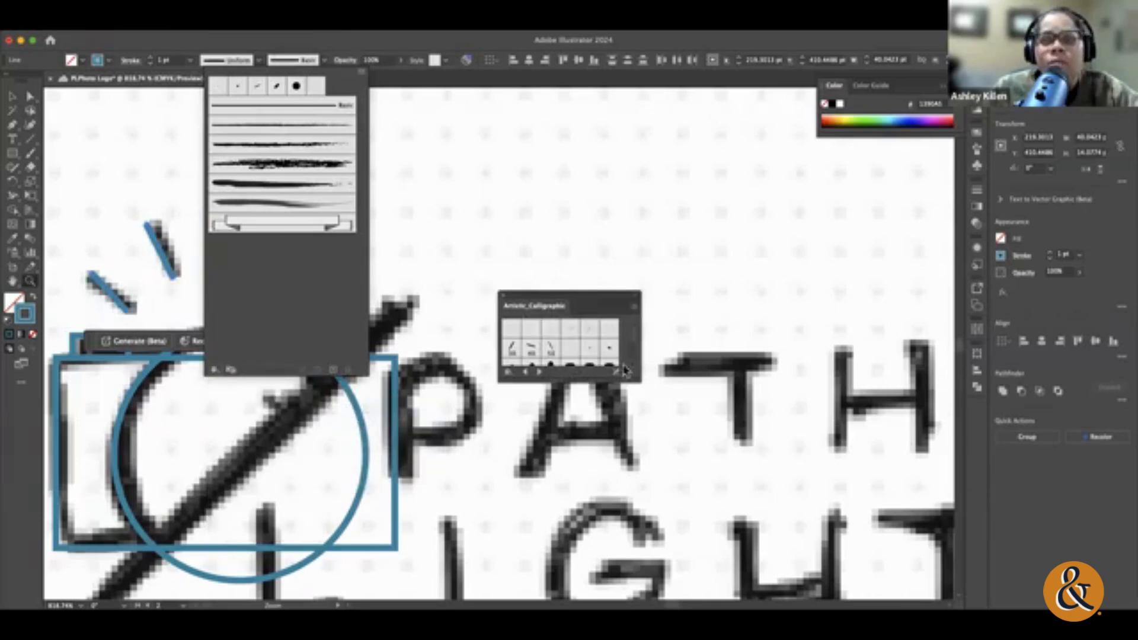
click(616, 378)
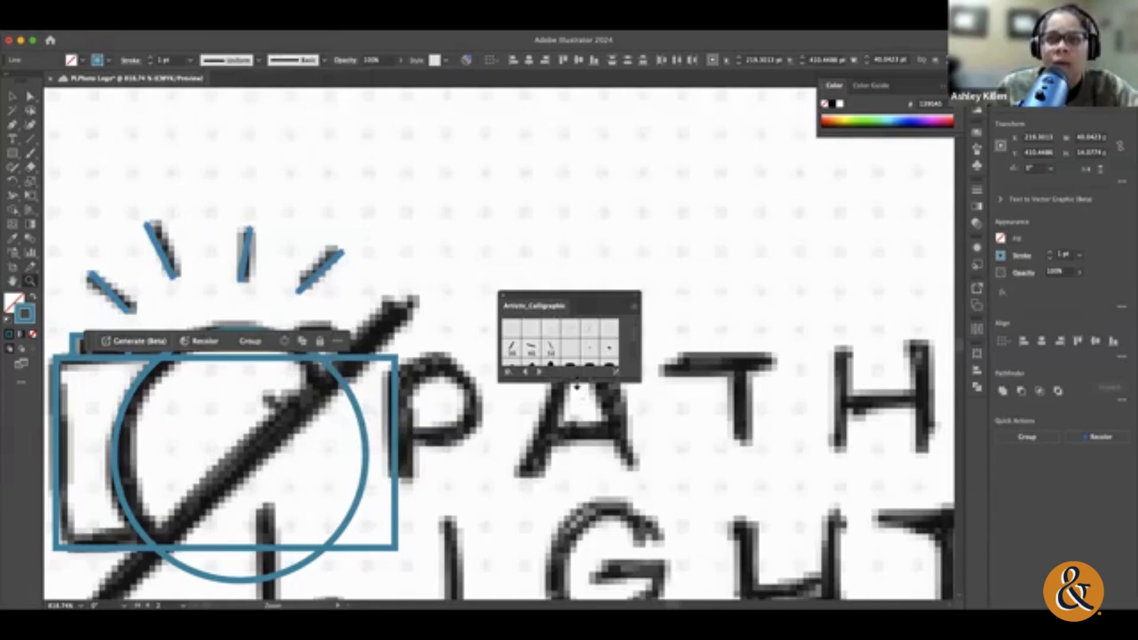
drag(568, 381, 566, 555)
click(539, 546)
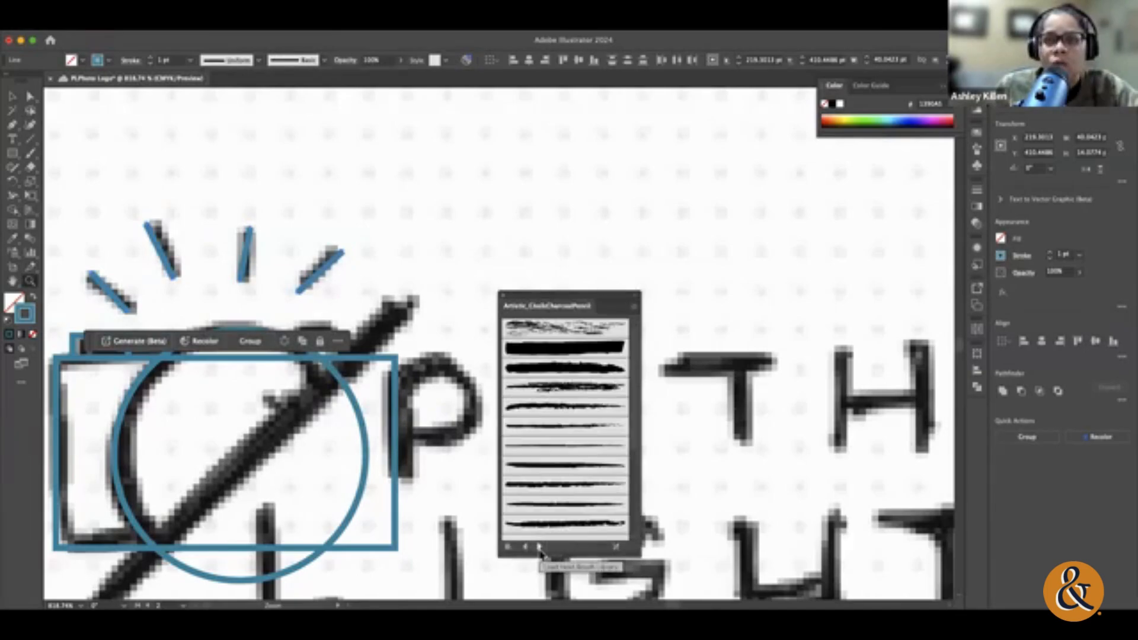
Step: Try various chalk, charcoal and pencil brushes from the Artistic_ChalkCharcoalPencil library on the flash rays
click(579, 391)
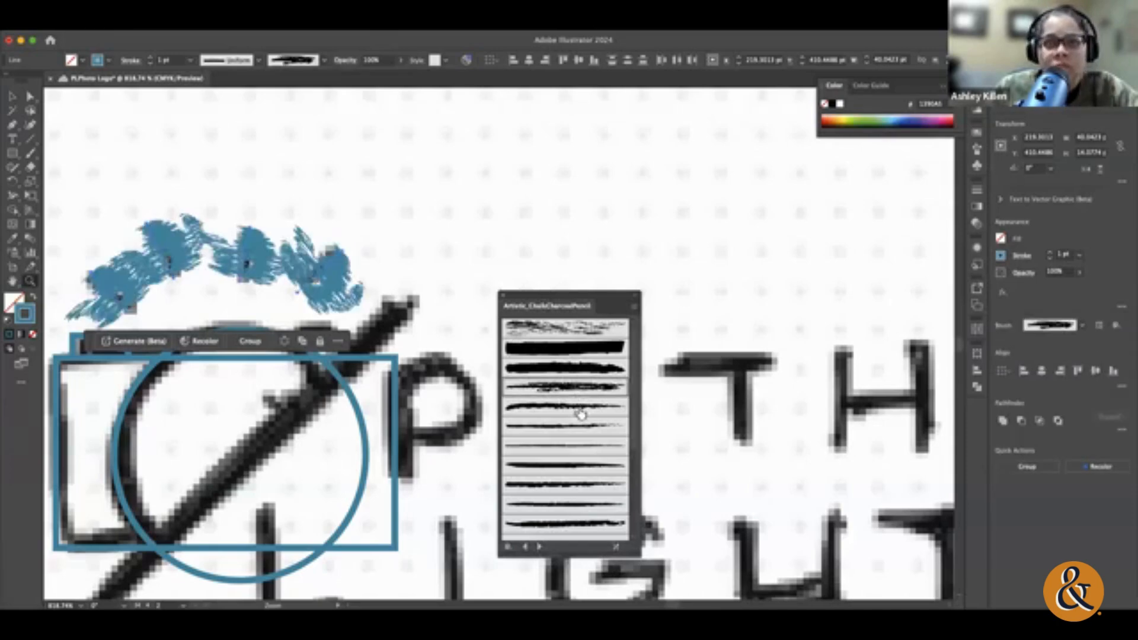
click(579, 411)
click(579, 430)
click(568, 449)
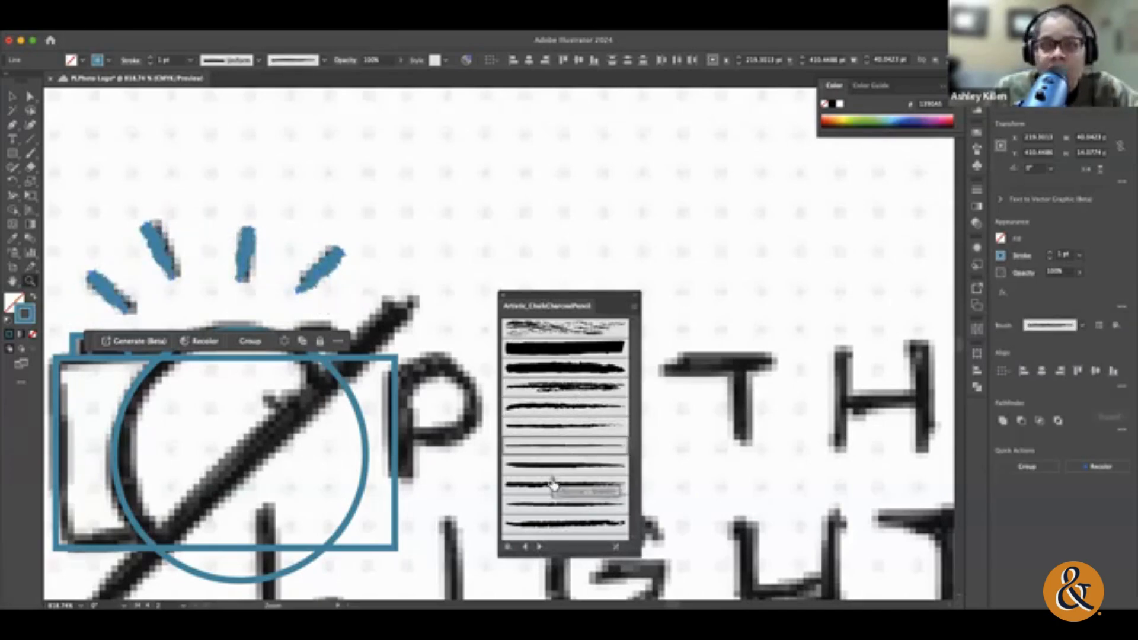
click(554, 485)
click(559, 504)
click(568, 524)
click(559, 391)
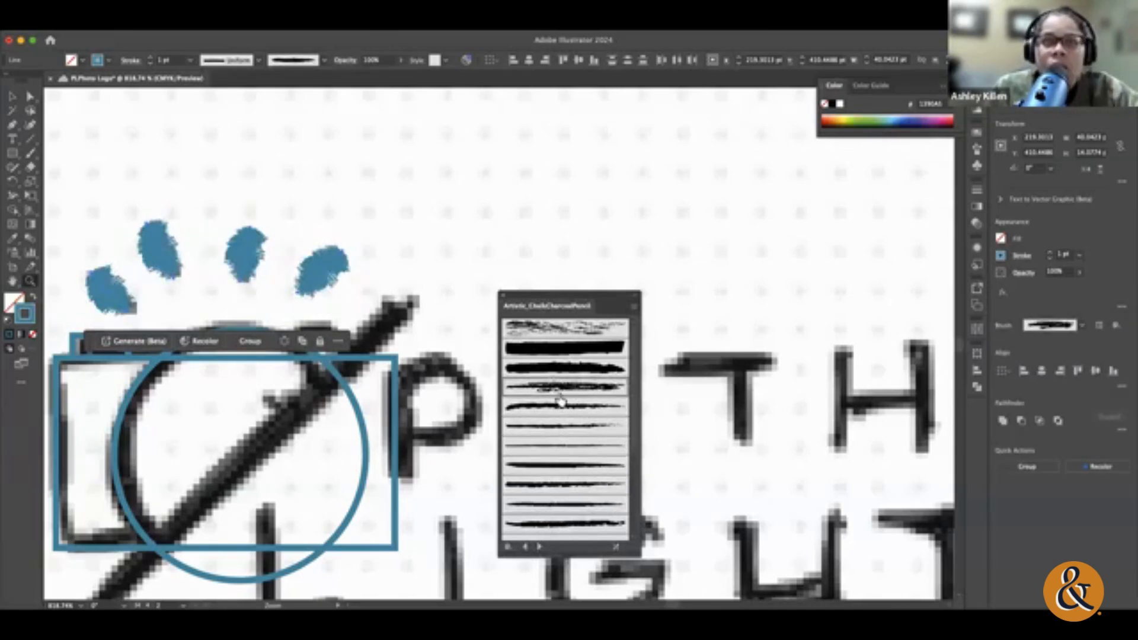
click(559, 366)
click(559, 348)
click(558, 329)
click(558, 487)
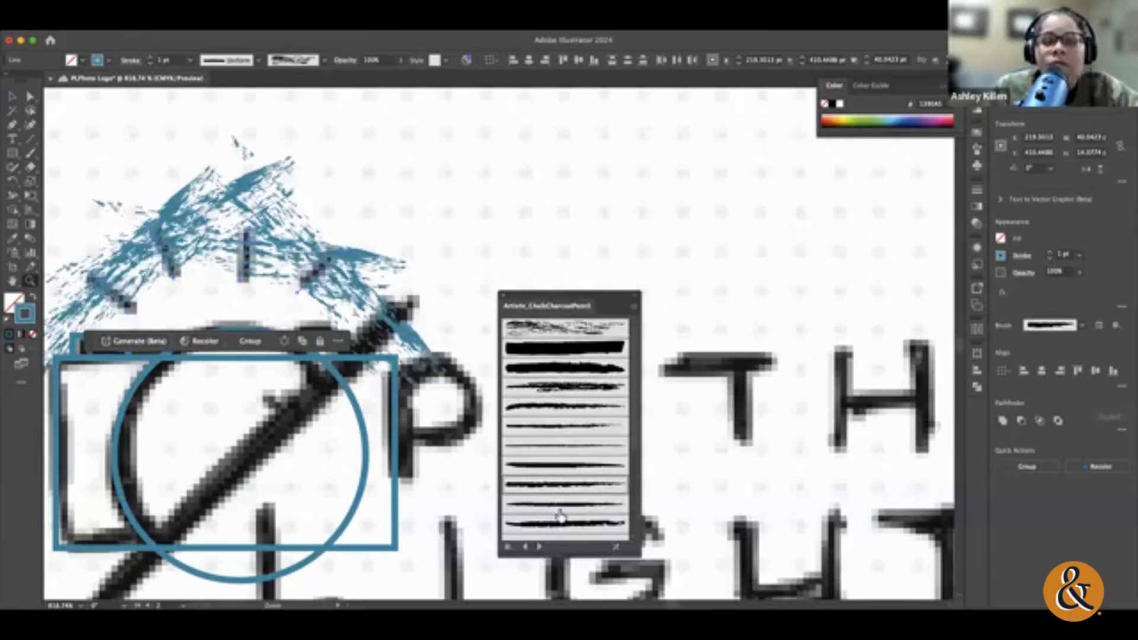
click(574, 524)
scroll(574, 525, down, 5)
click(574, 488)
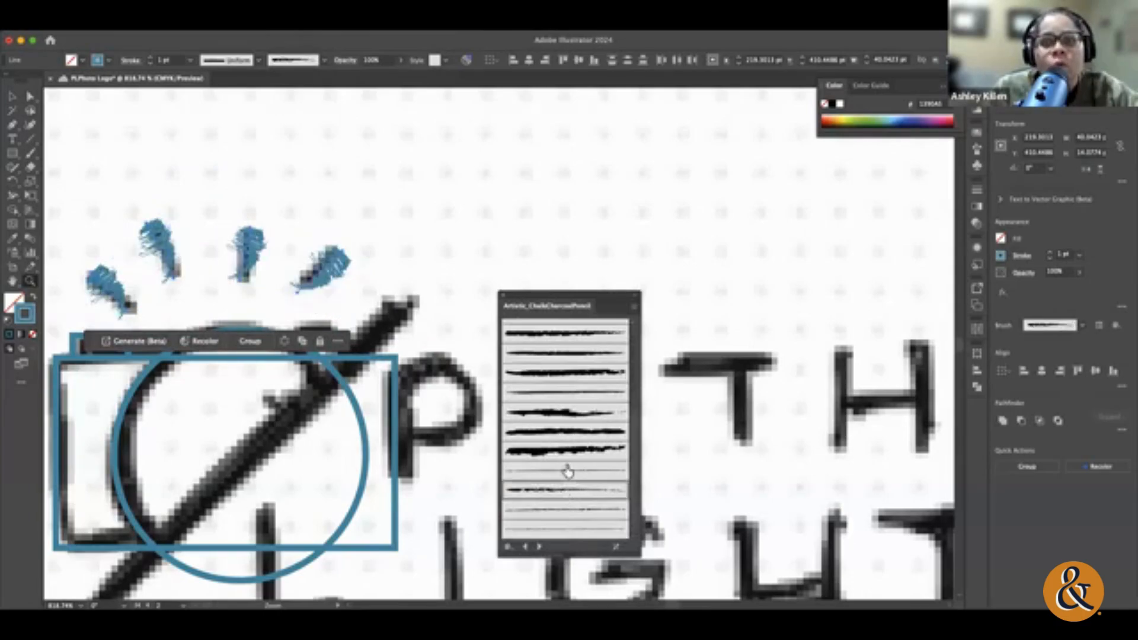
click(569, 471)
click(566, 514)
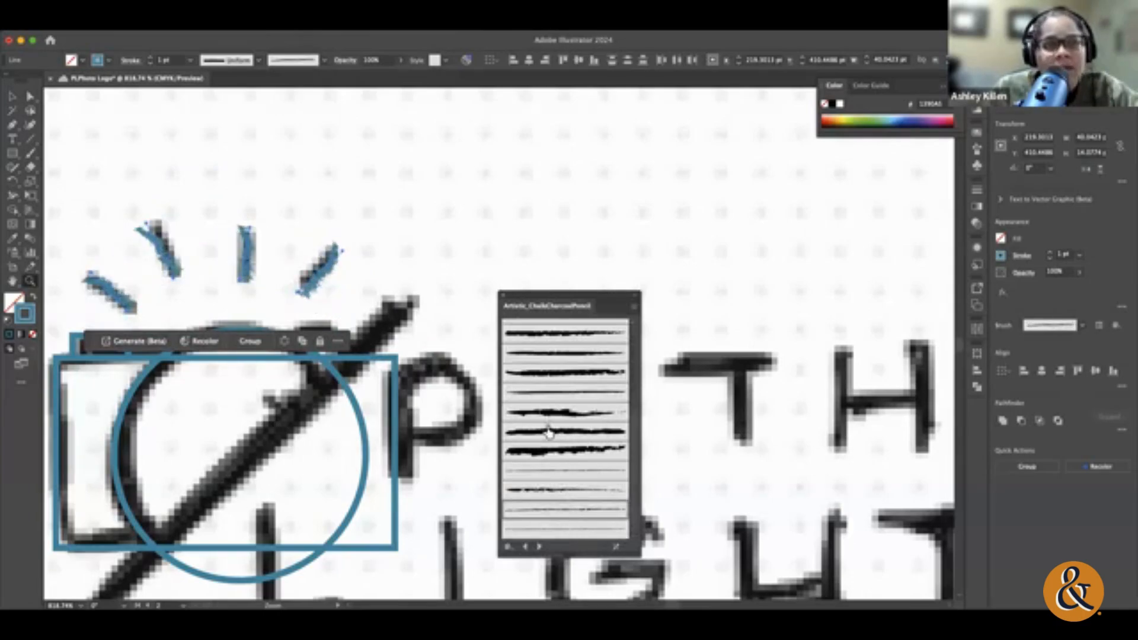
Step: Close the chalk and charcoal brush library and reset the flash rays to the Basic brush
click(503, 301)
click(324, 60)
scroll(273, 160, up, 1)
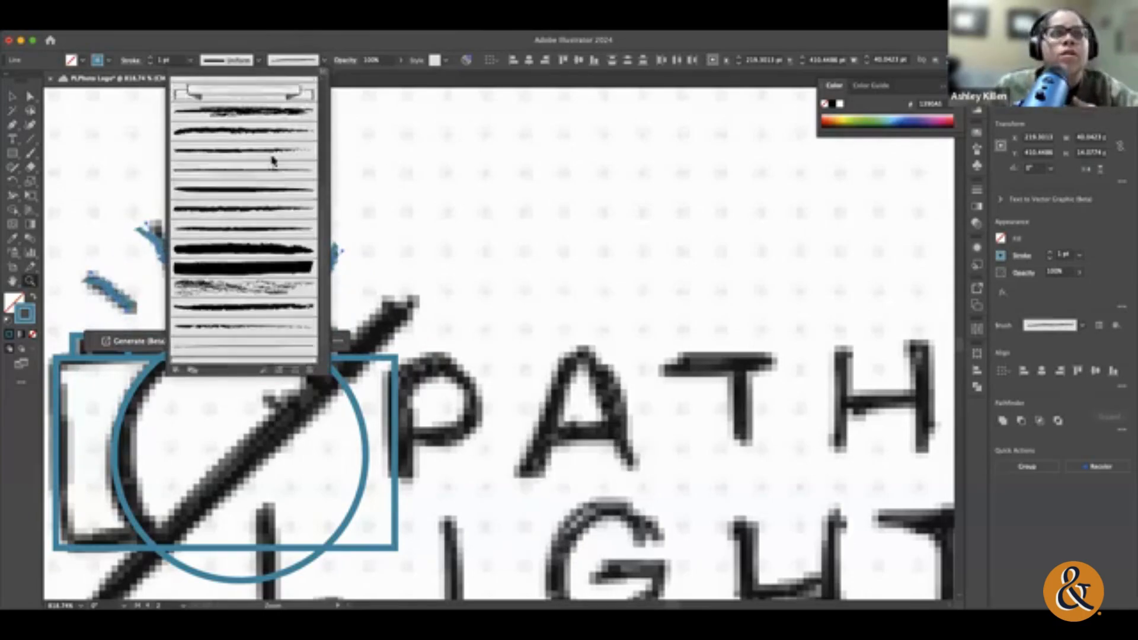
scroll(273, 160, up, 3)
click(245, 110)
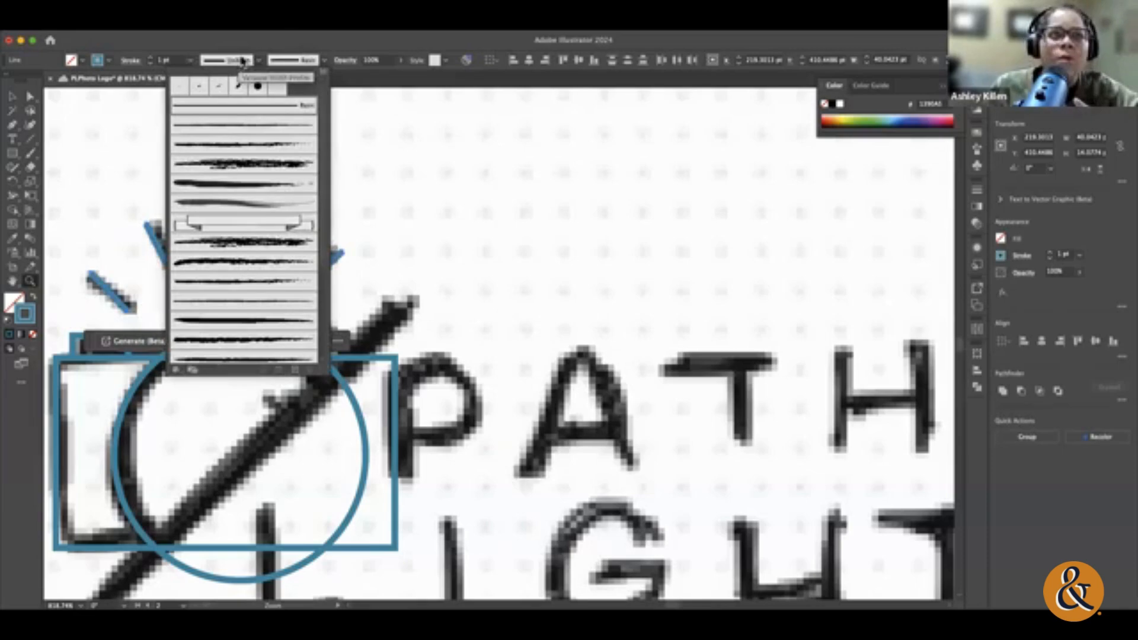
Step: Apply the triangular tapered width profile to the four flash rays and set their stroke weight to 2 pt
click(244, 60)
click(253, 62)
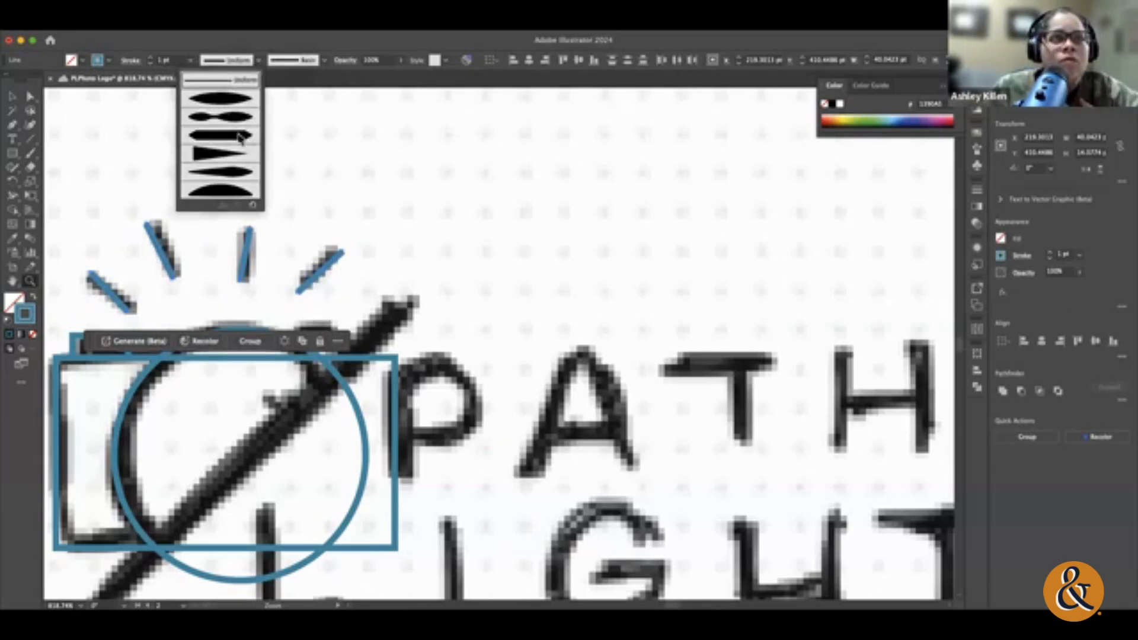
click(224, 152)
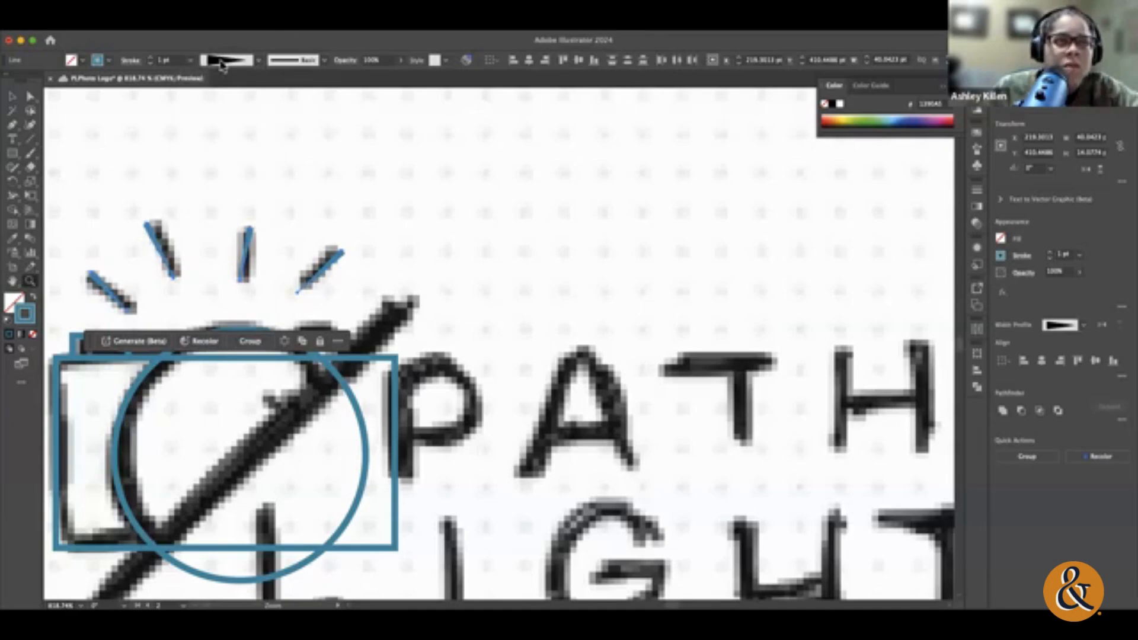
click(150, 58)
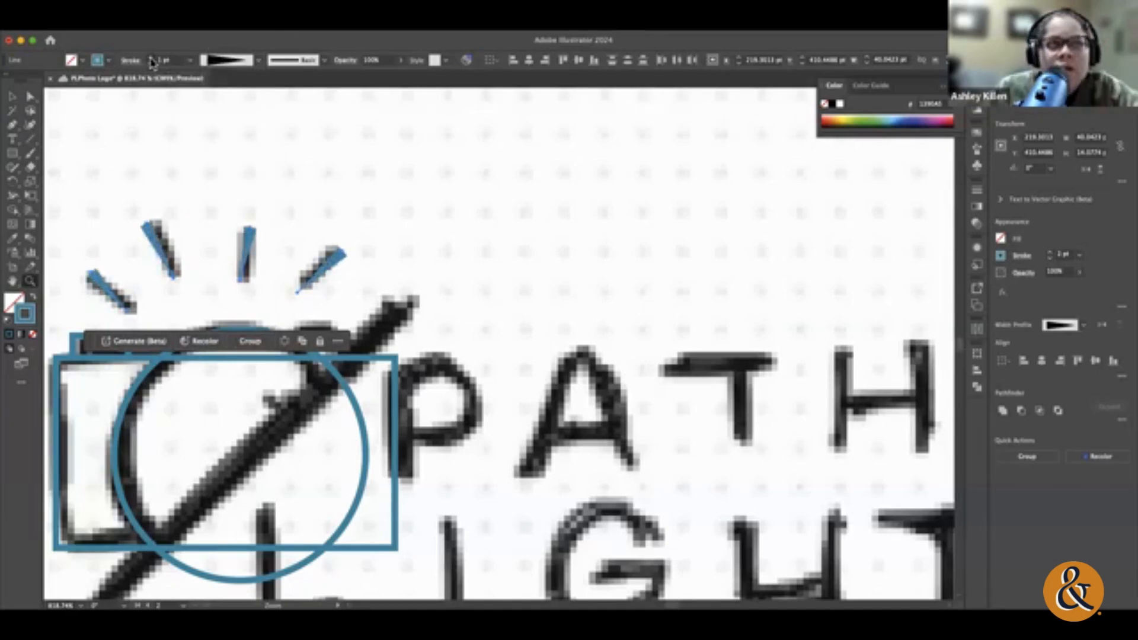
click(151, 59)
click(150, 63)
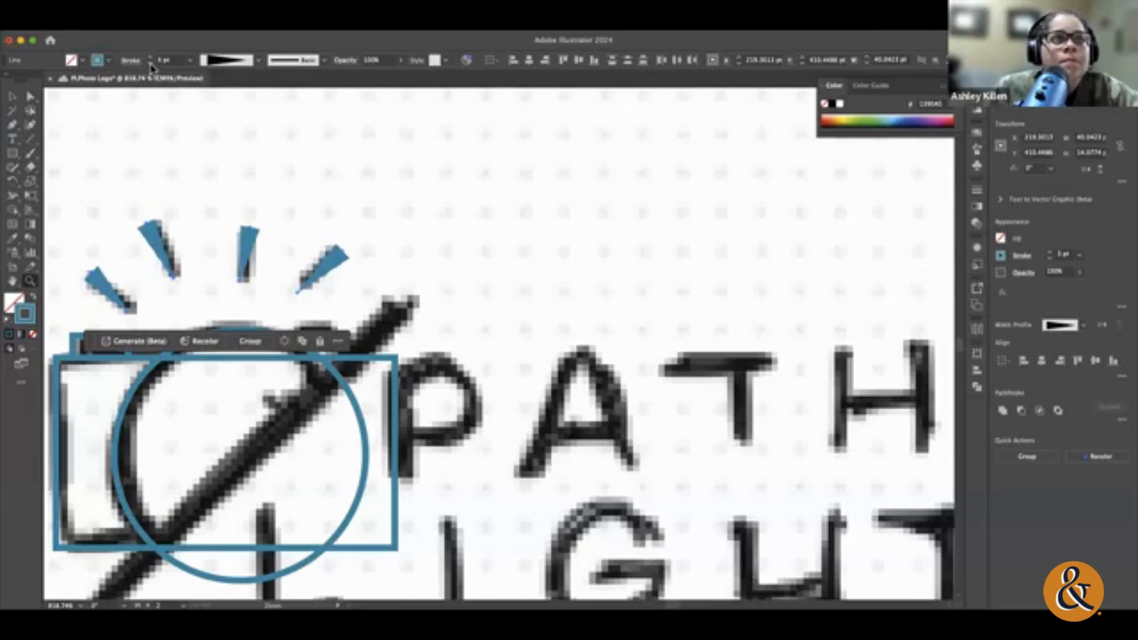
click(11, 97)
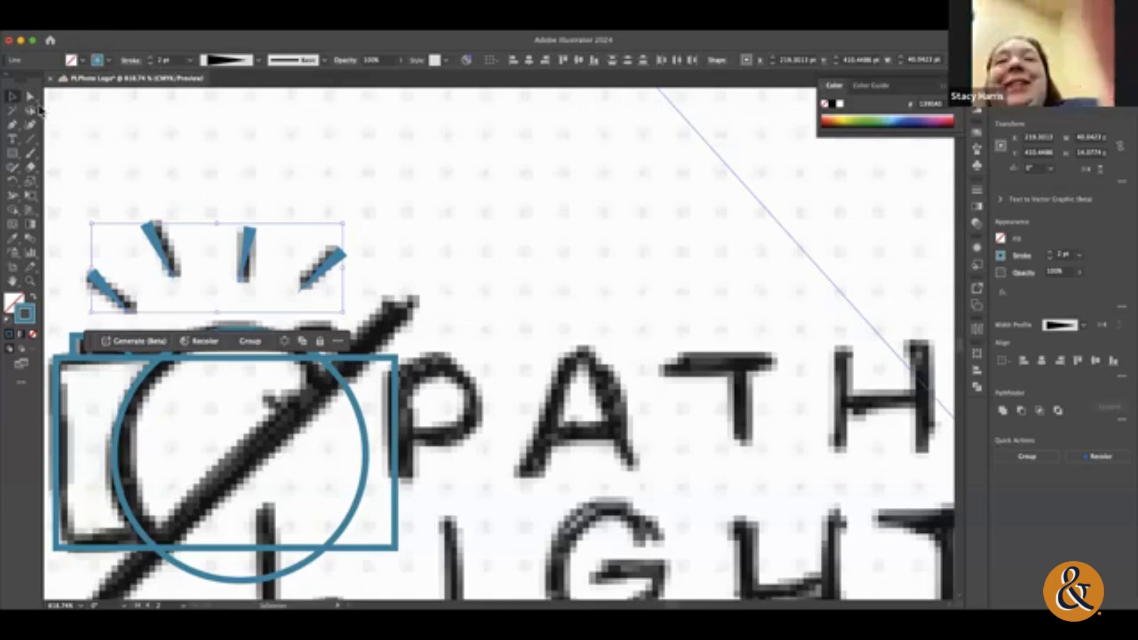
click(146, 120)
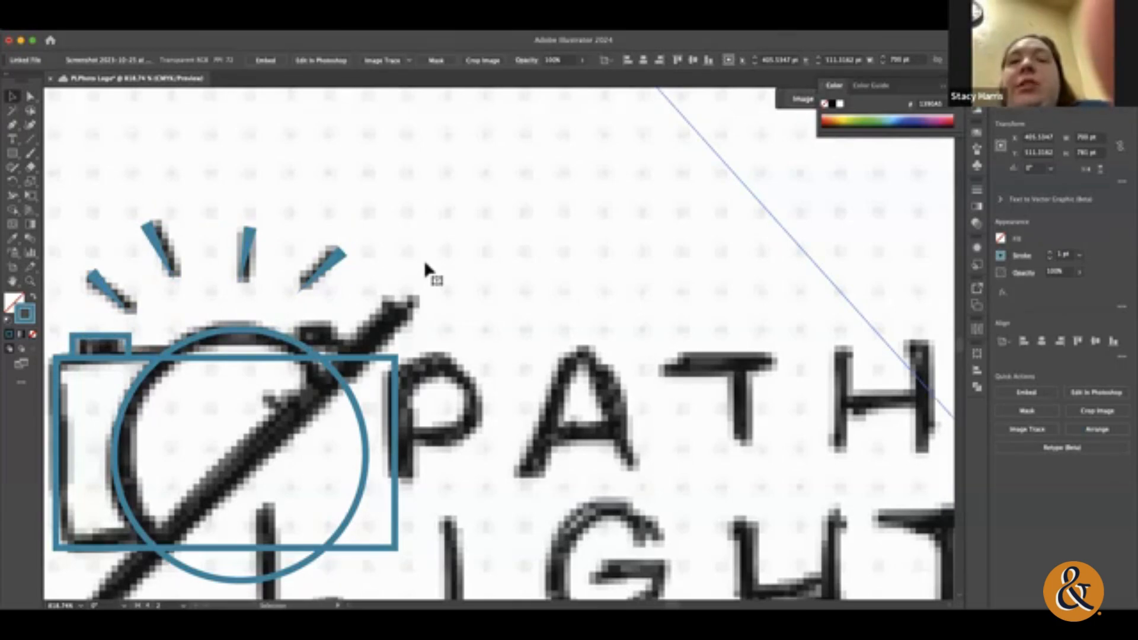
click(324, 276)
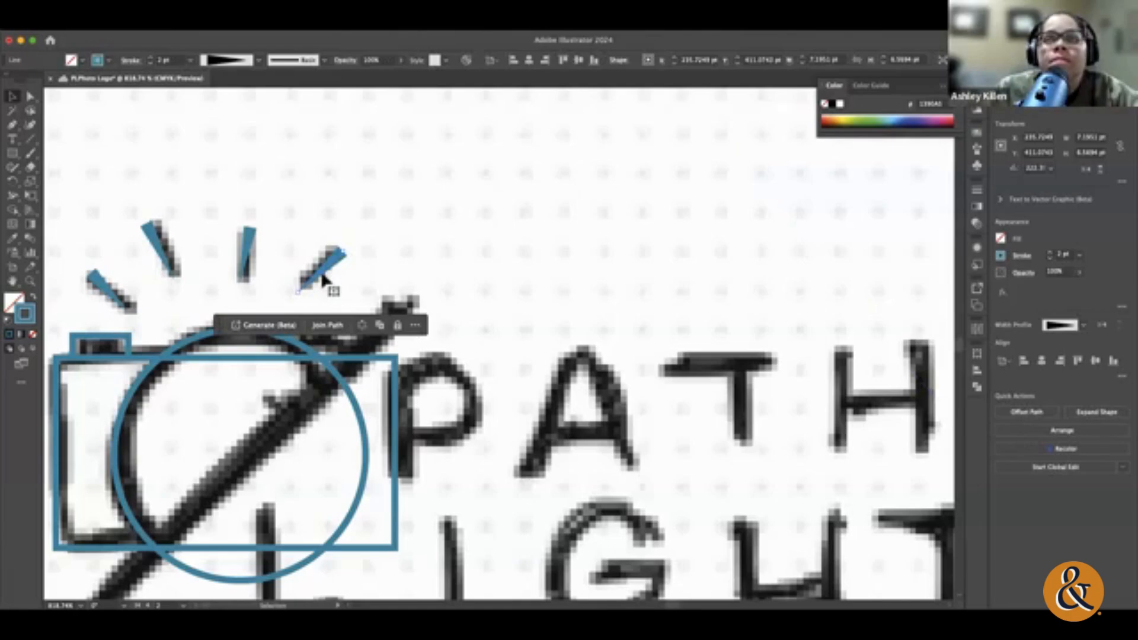
click(403, 247)
click(337, 256)
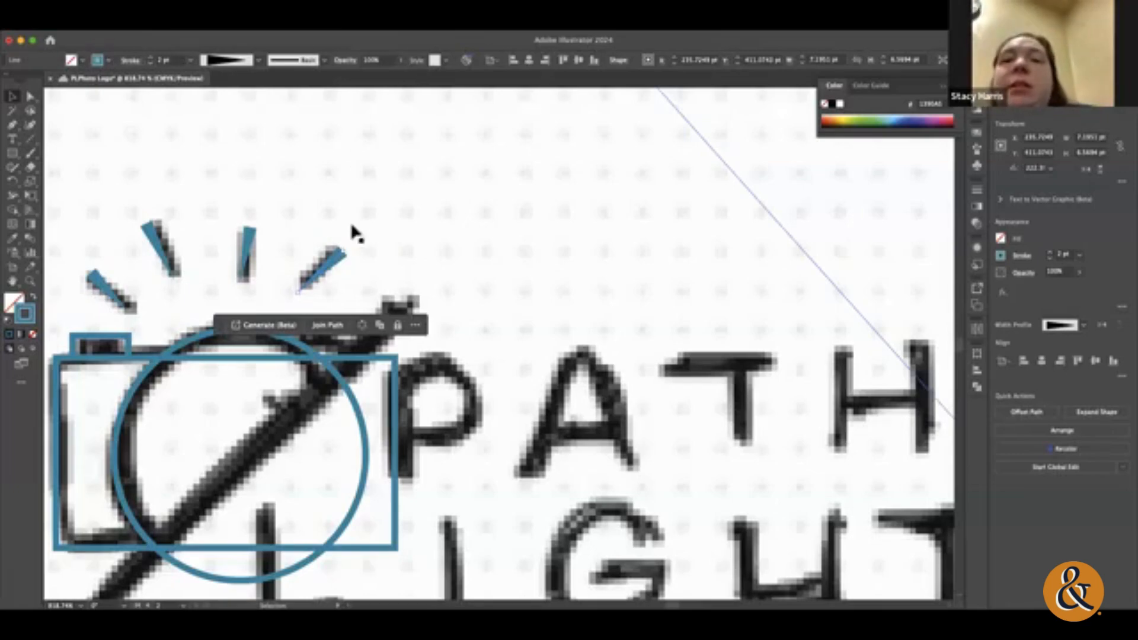
Step: Switch the workspace to Essentials and return it to Essentials Classic
click(367, 25)
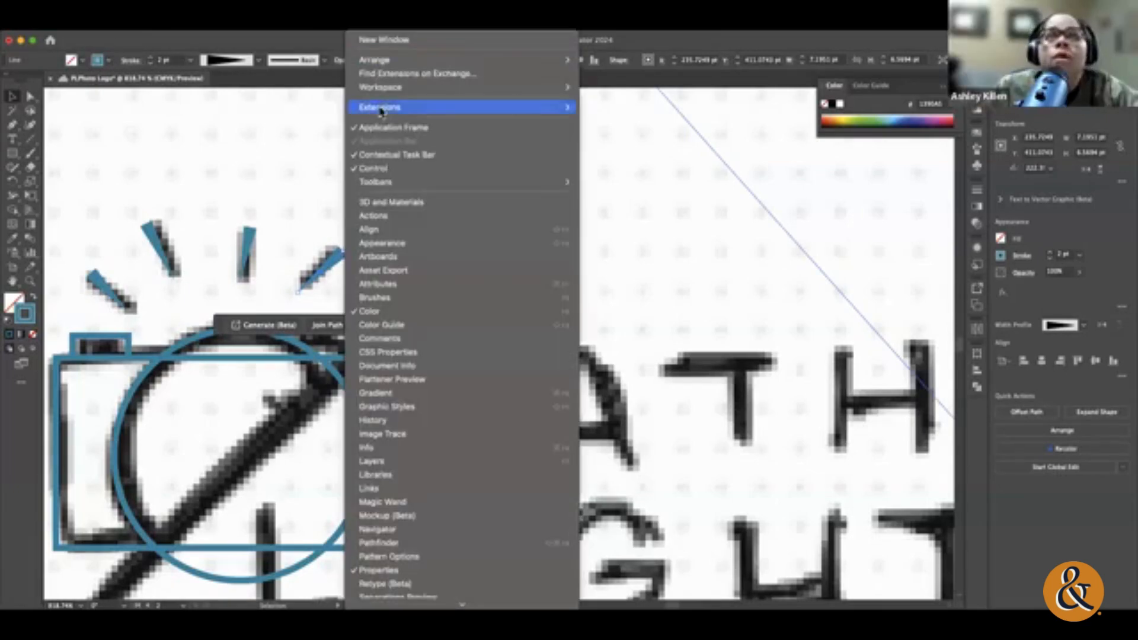
mouse_move(382, 61)
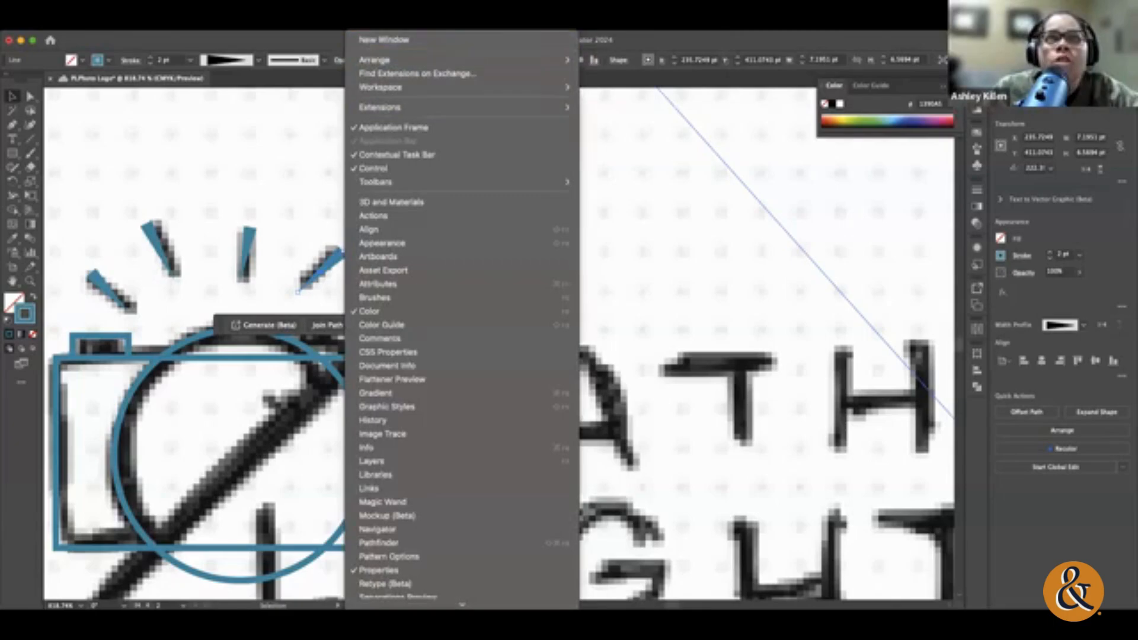
mouse_move(401, 91)
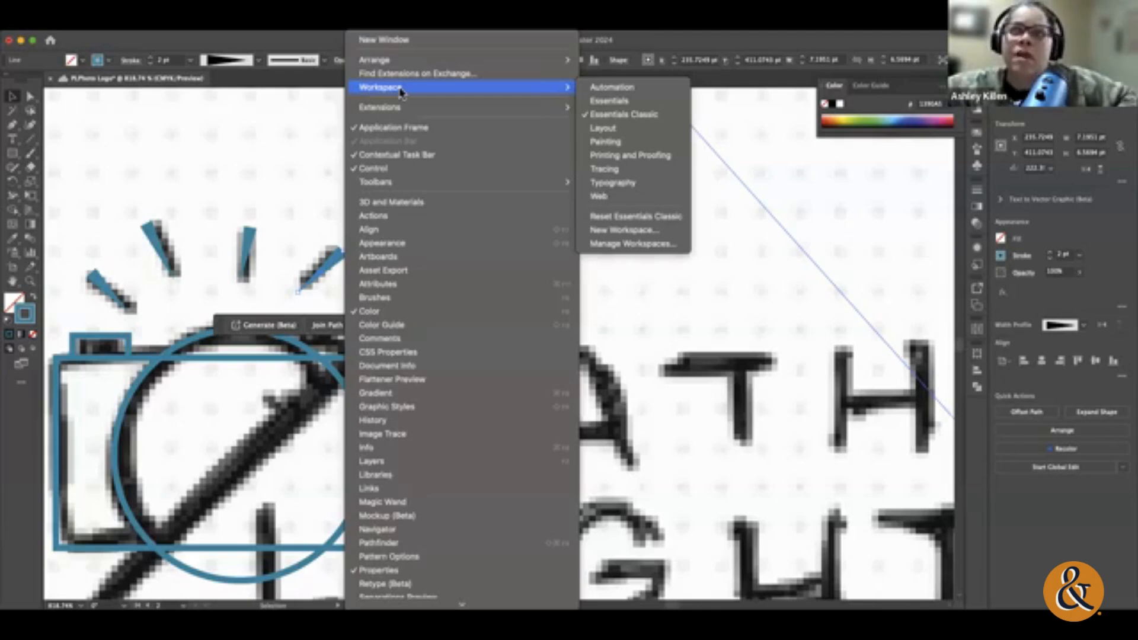
click(644, 101)
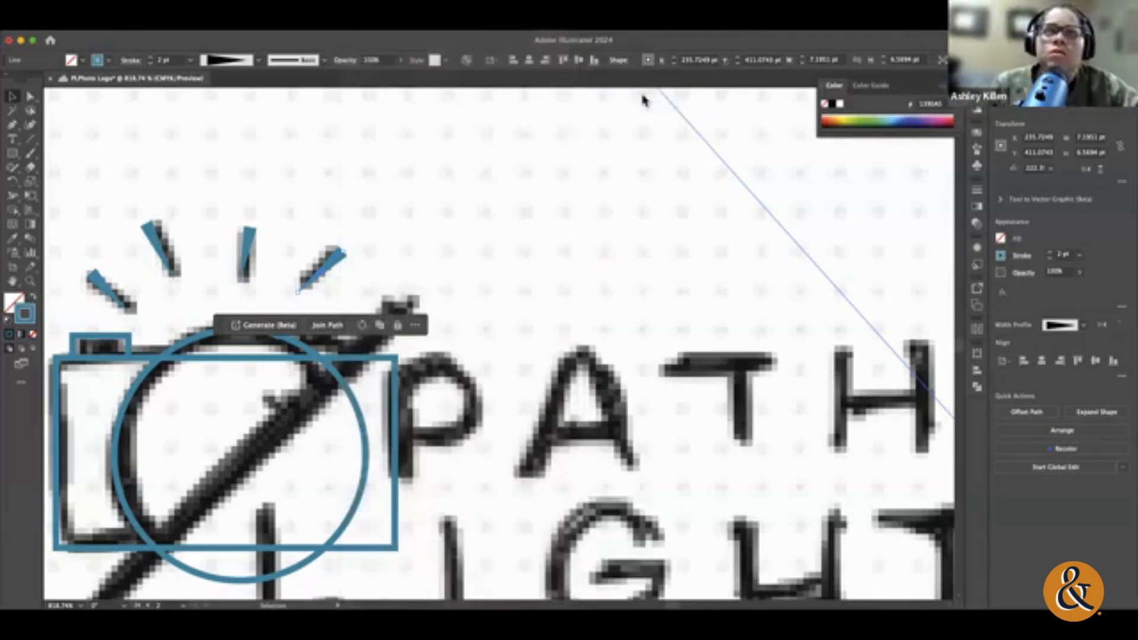
click(393, 36)
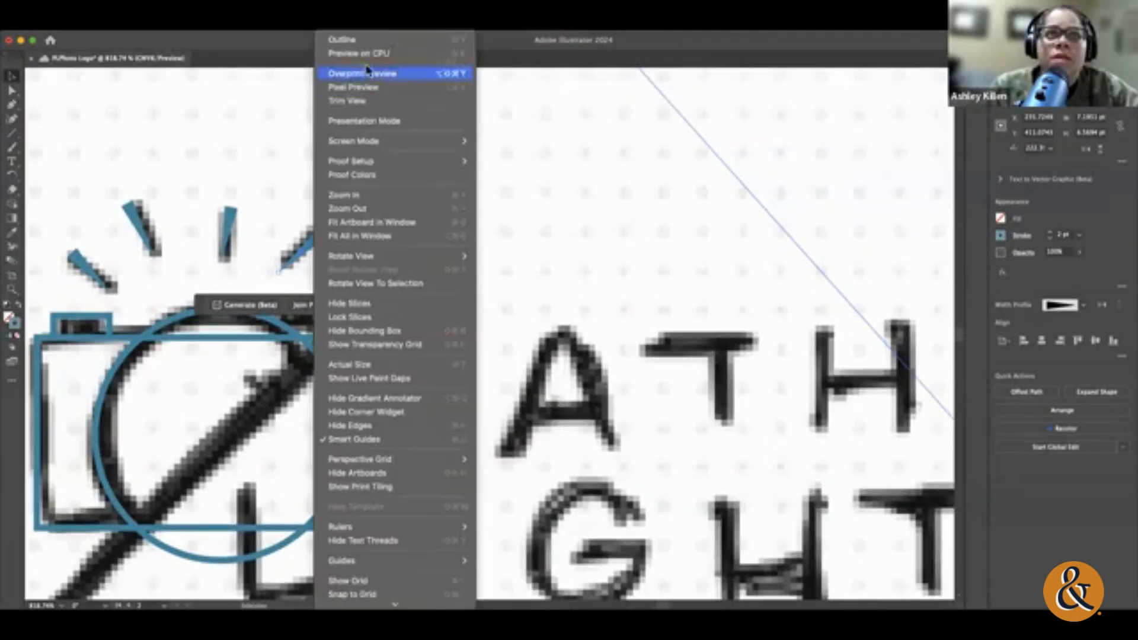
mouse_move(367, 26)
mouse_move(396, 91)
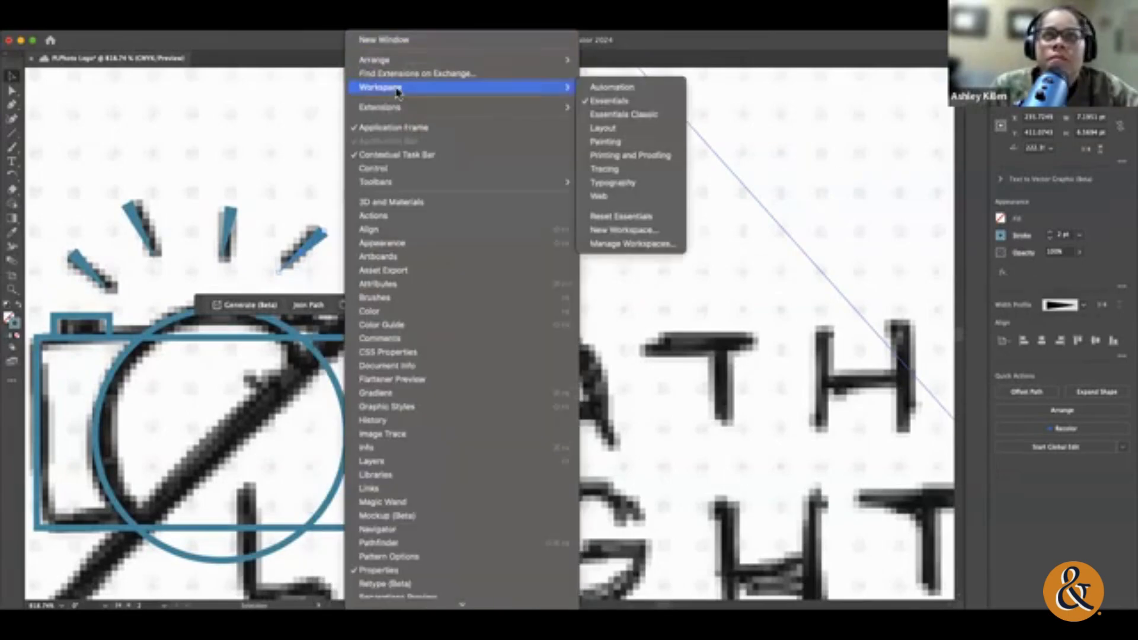
click(621, 118)
click(370, 25)
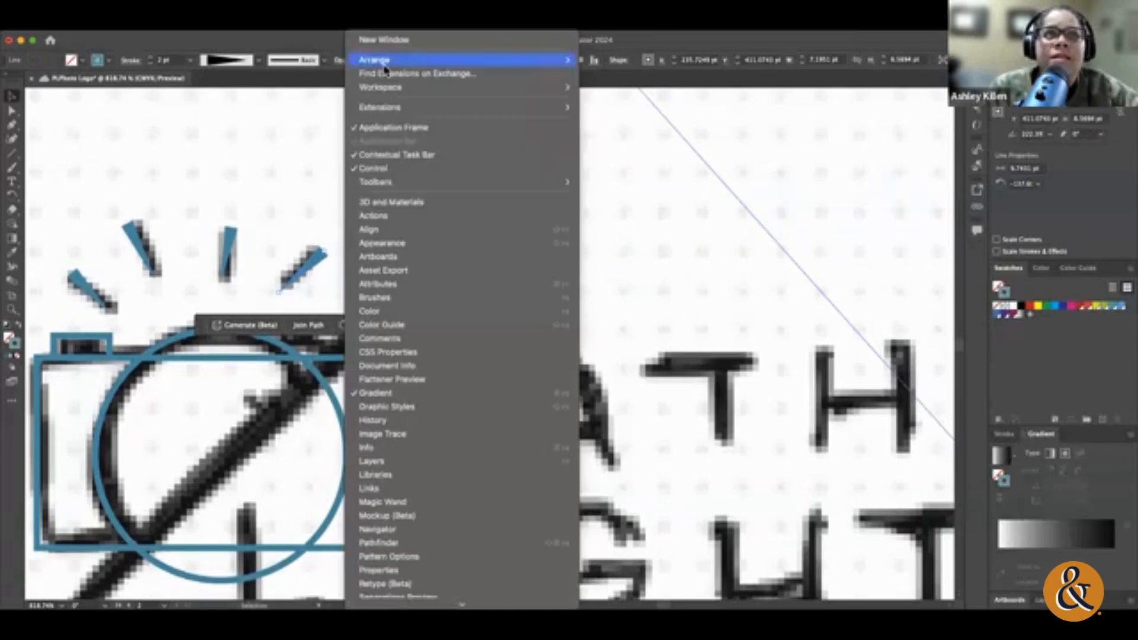
Step: Leave the linked sketch's isolation mode, undo the last stroke-weight change on the flash rays and select the near-vertical ray
click(305, 142)
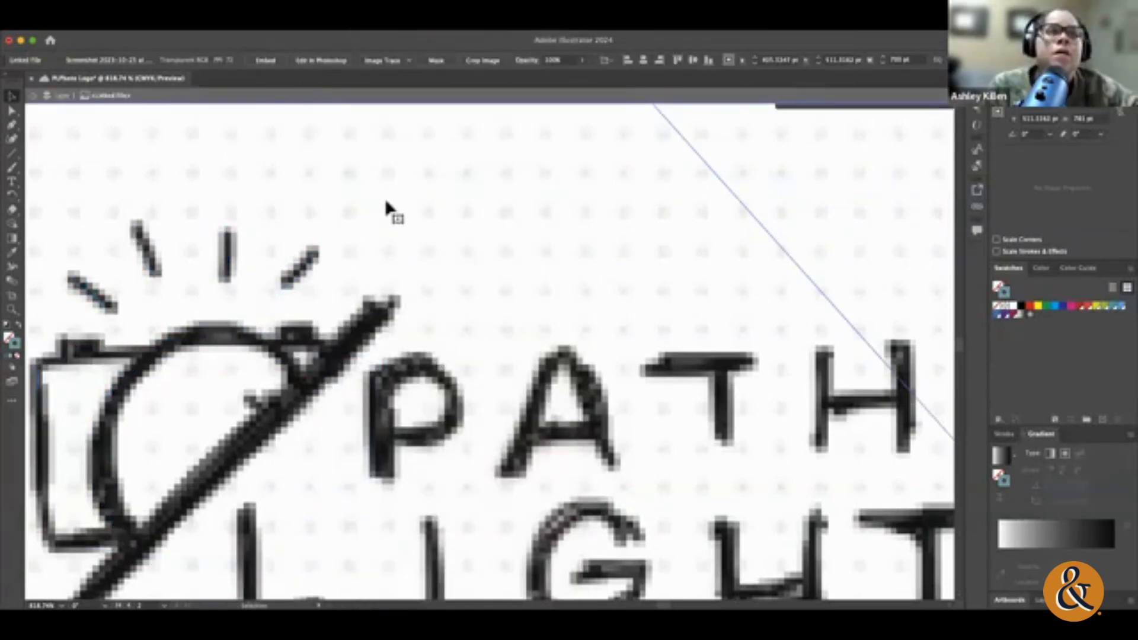
key(super+z)
click(330, 253)
click(324, 253)
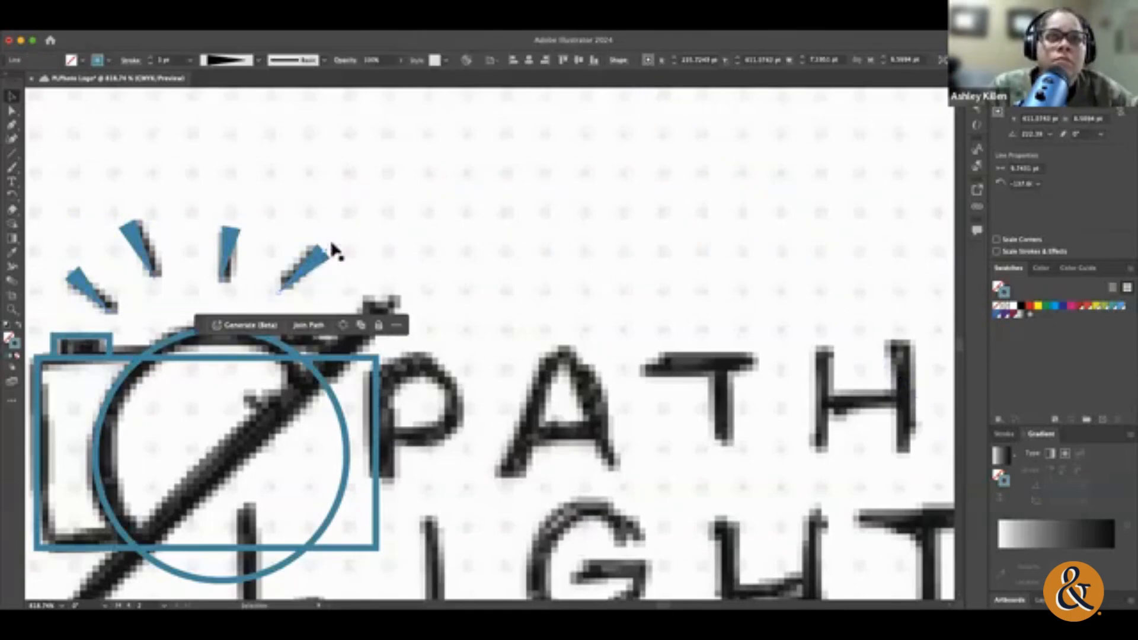
click(320, 26)
click(240, 194)
click(250, 241)
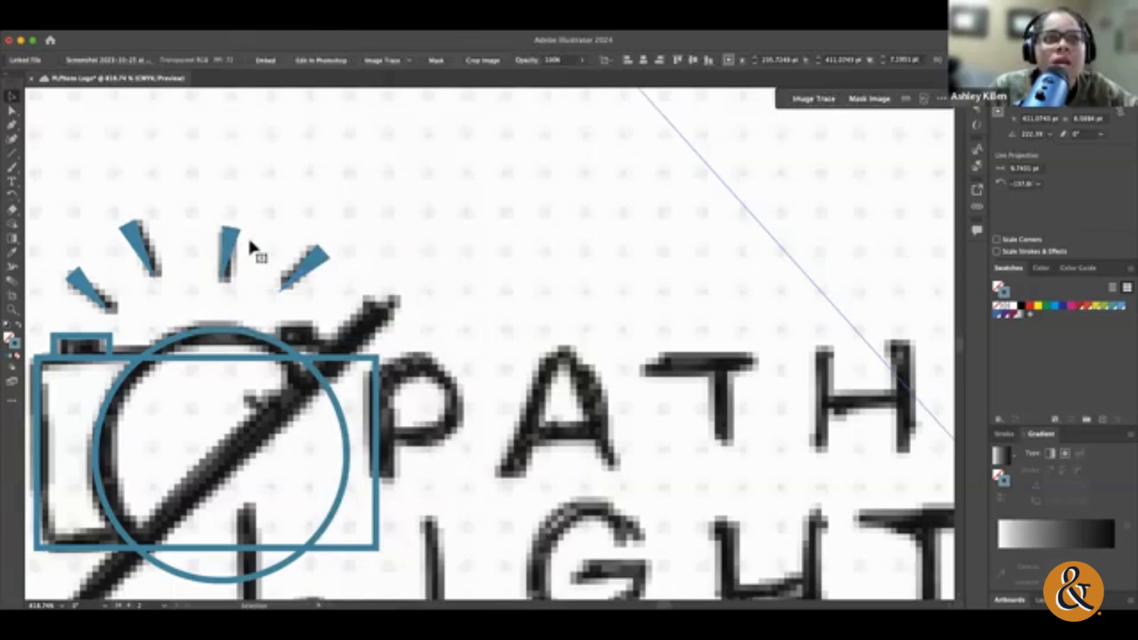
click(231, 243)
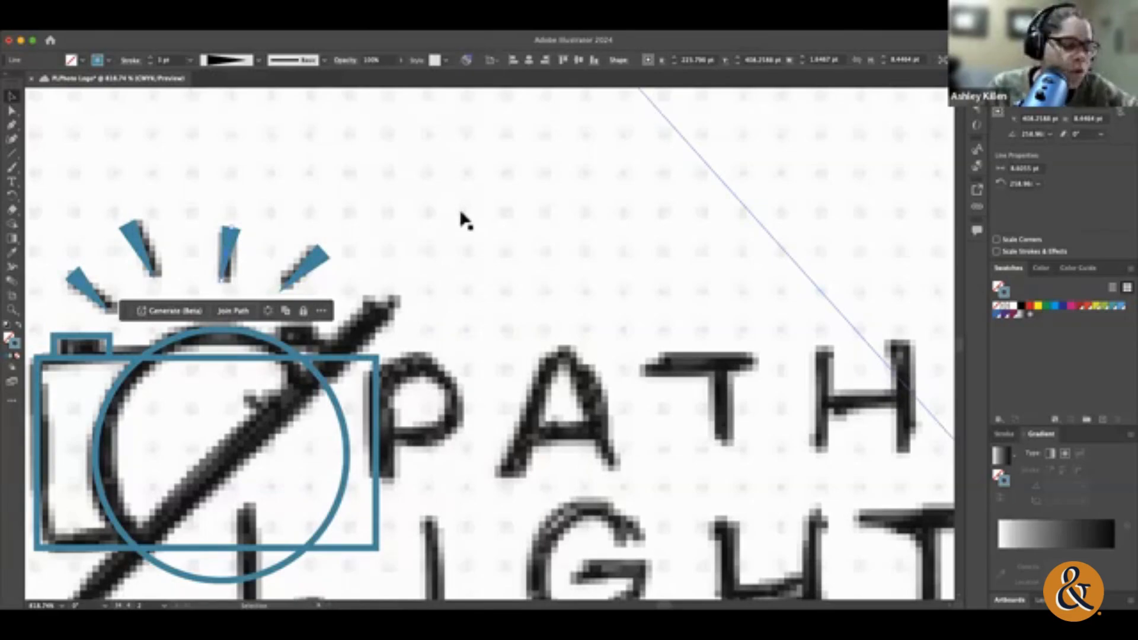
Step: Deselect the artwork and draw an area text box in the empty space below the Pathlight Photography text
key(a)
key(super+0)
key(v)
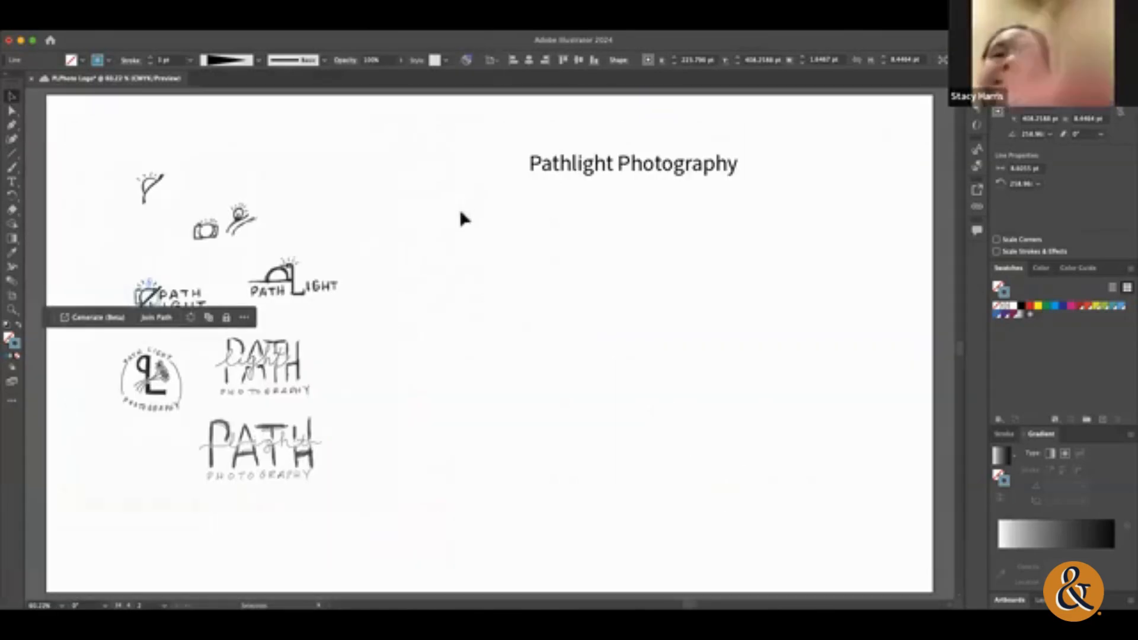
click(464, 240)
scroll(464, 410, right, 3)
scroll(464, 417, left, 4)
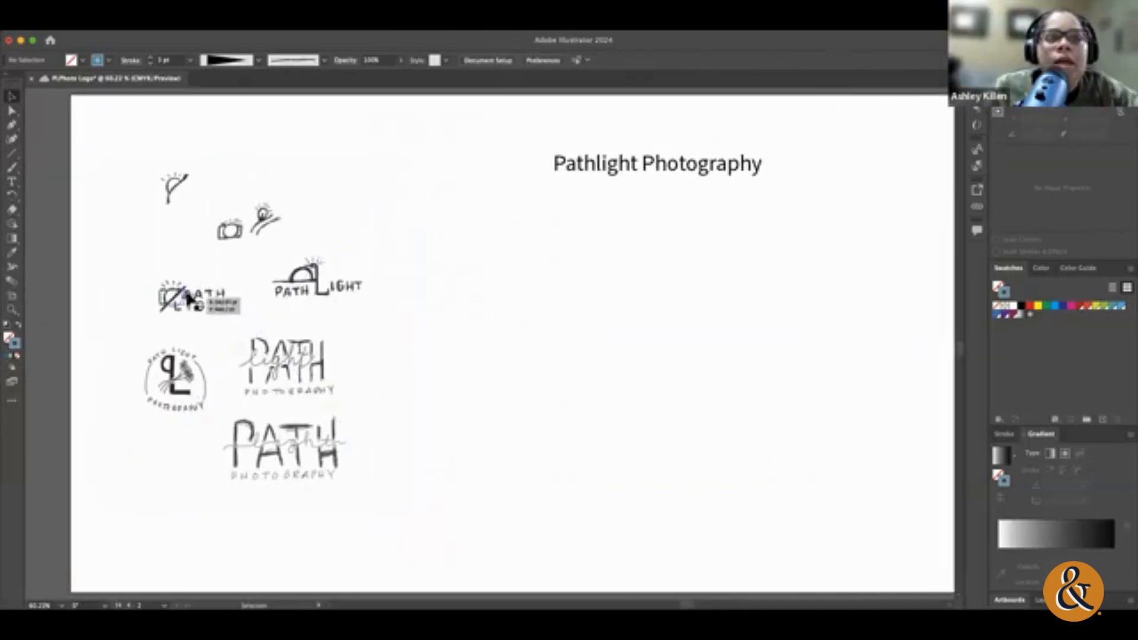
scroll(191, 190, right, 1)
scroll(191, 190, right, 3)
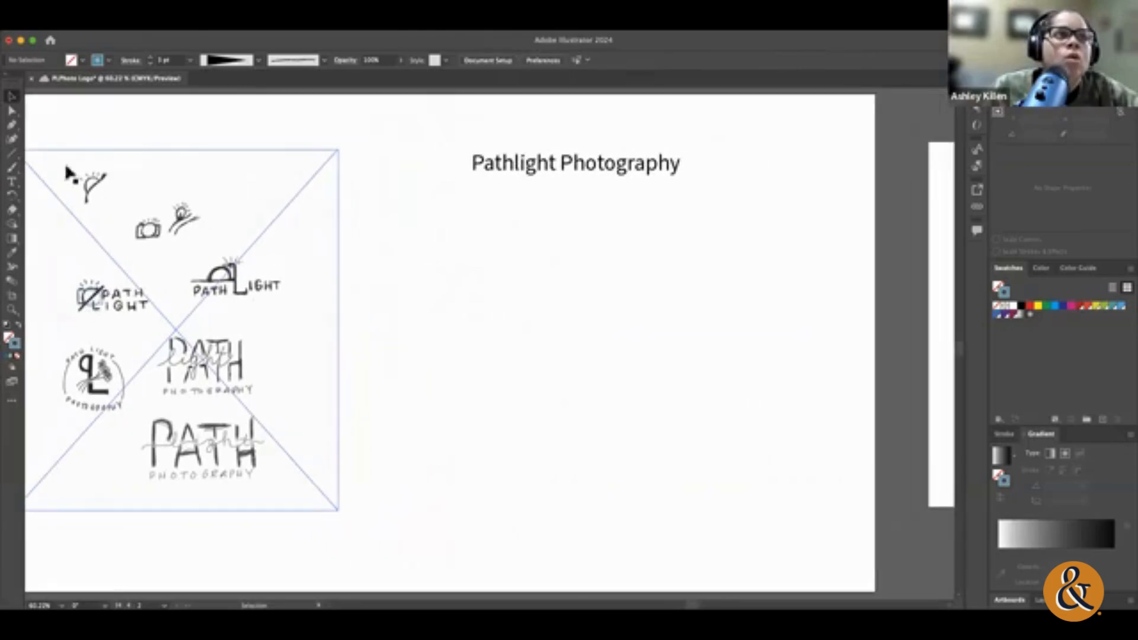
click(11, 182)
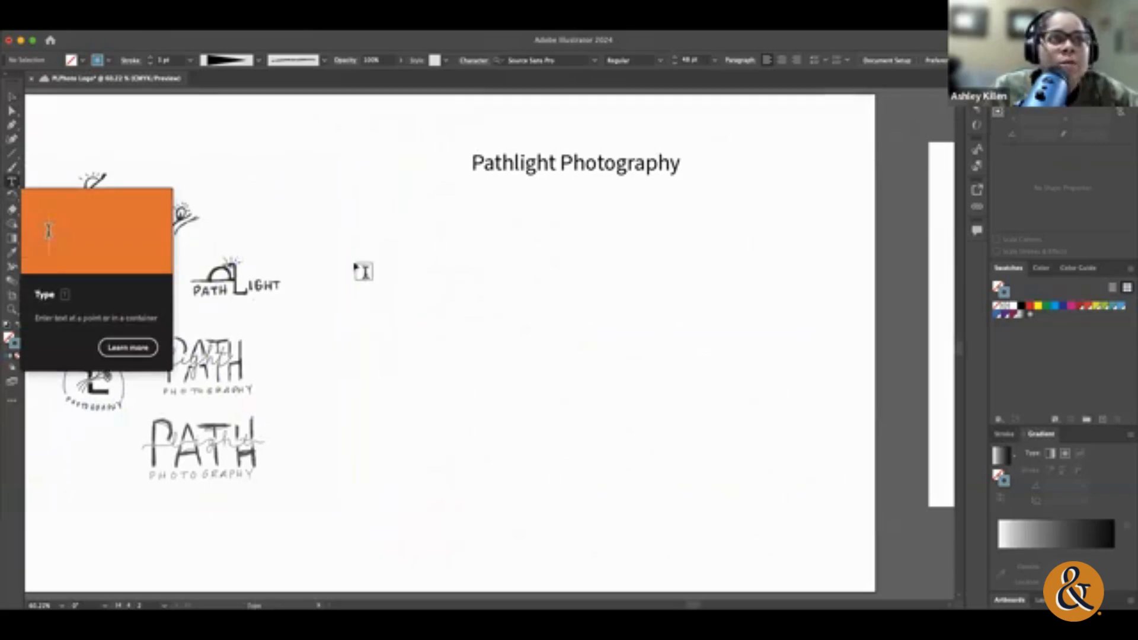
drag(451, 294, 810, 347)
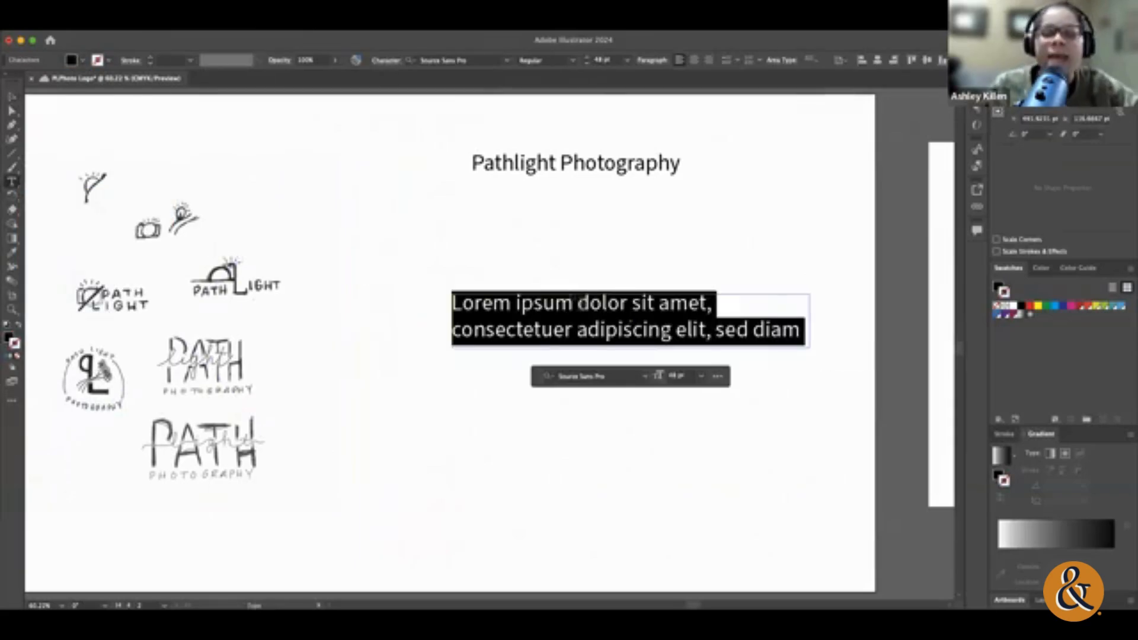
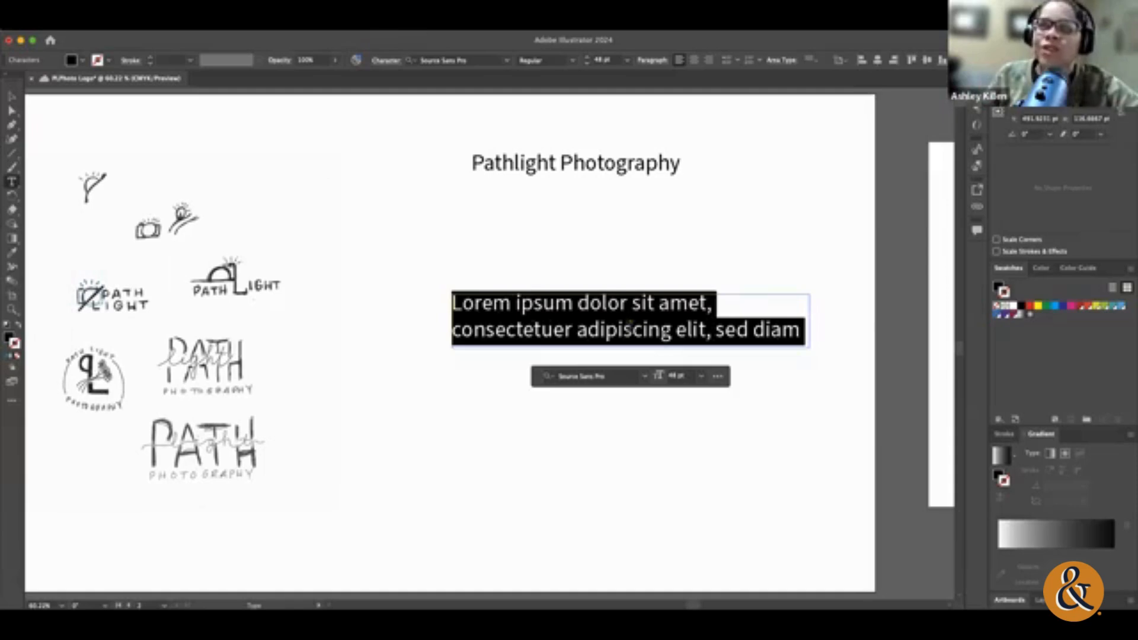
Step: Replace the placeholder text in the new area text box with PATH
click(626, 328)
double_click(627, 328)
triple_click(629, 325)
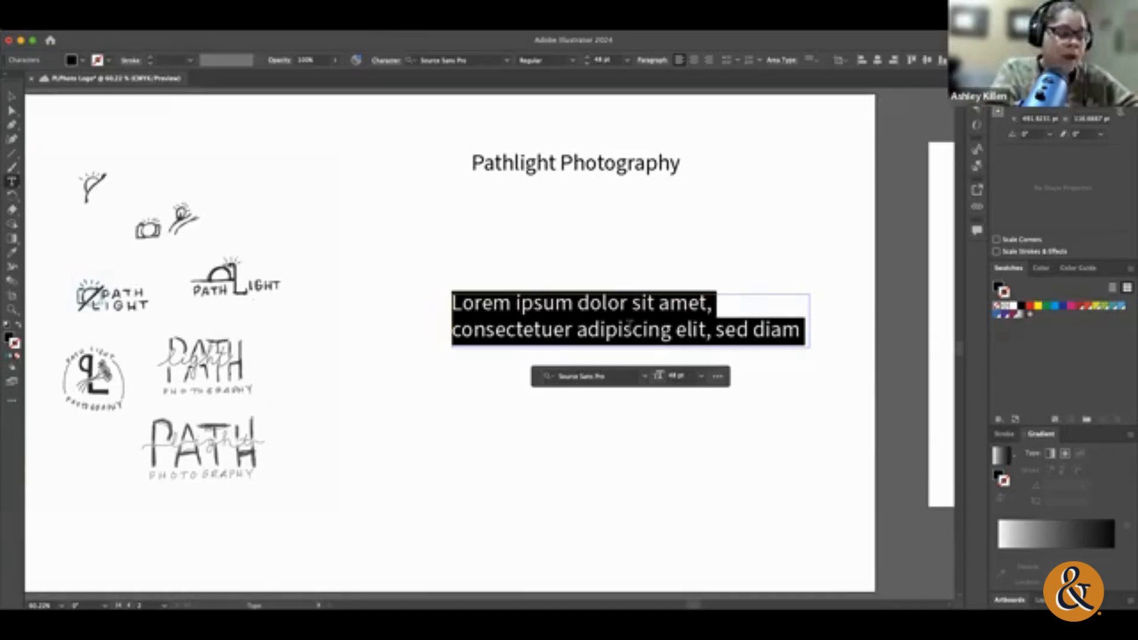
text(P)
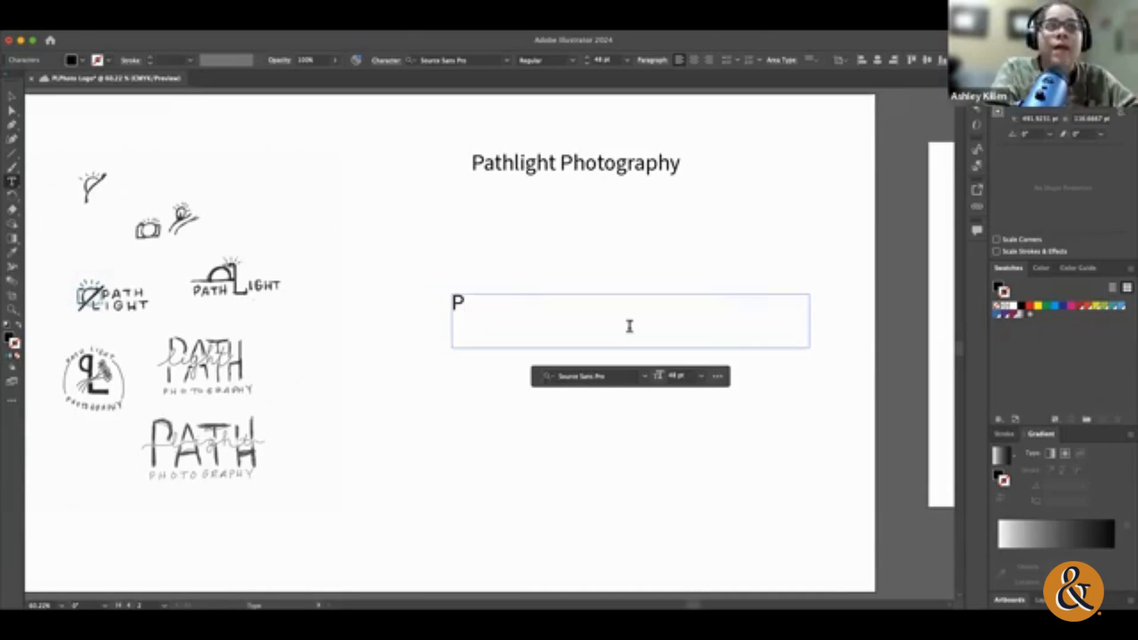
text(ATH)
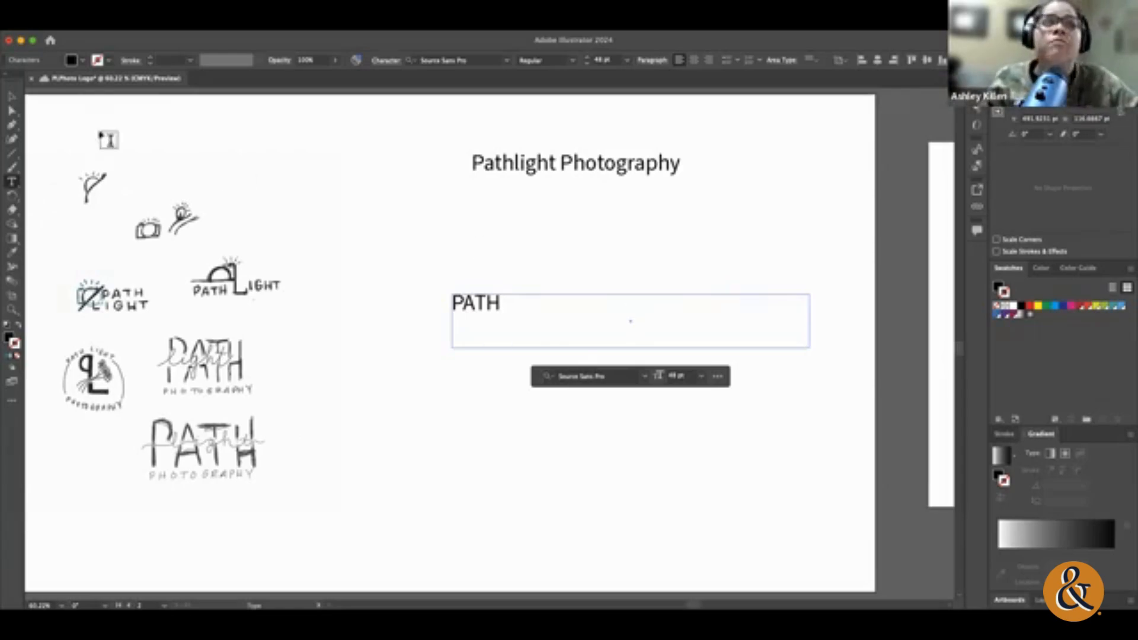
Step: Shrink the area text box tightly around PATH, and enlarge it again to about 481 by 113 pt
click(11, 96)
drag(809, 343, 510, 313)
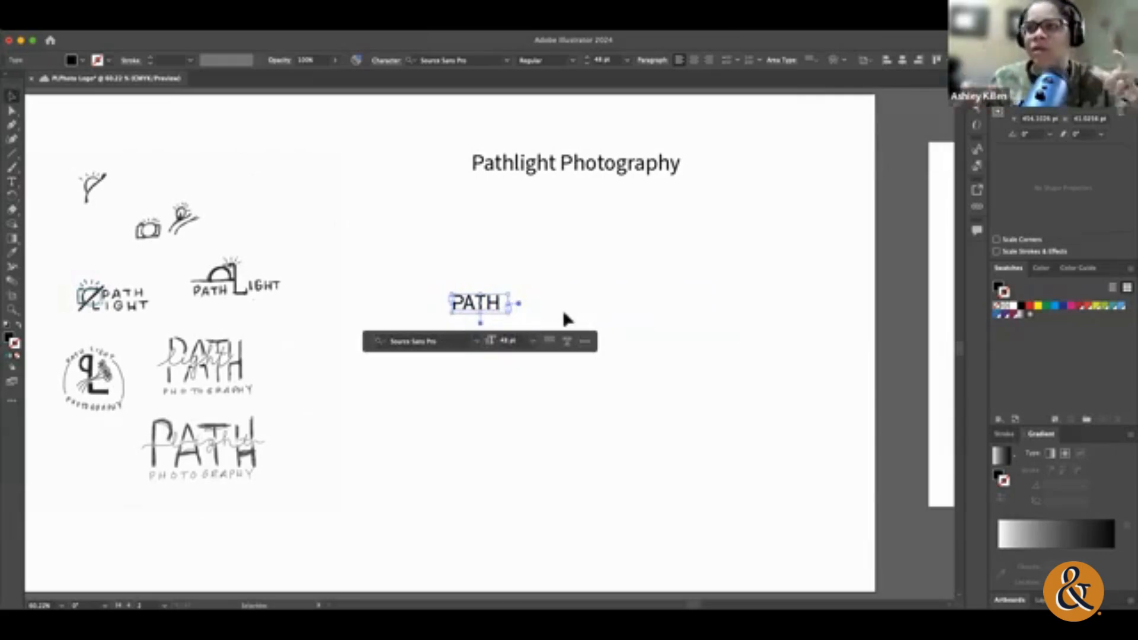
click(583, 305)
click(484, 305)
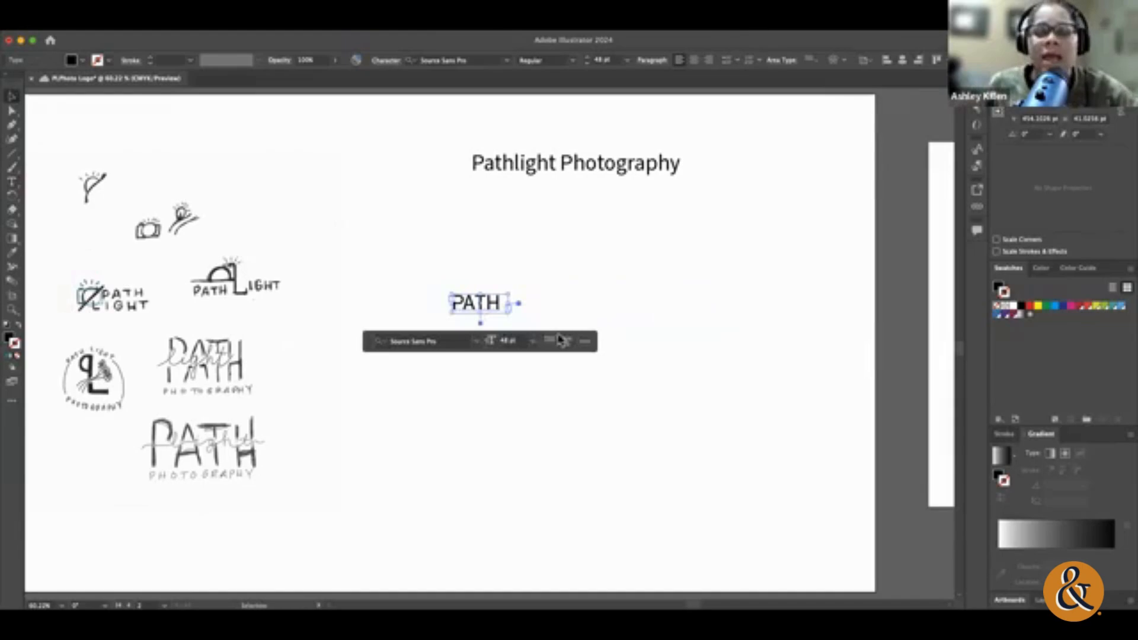
drag(504, 320, 676, 344)
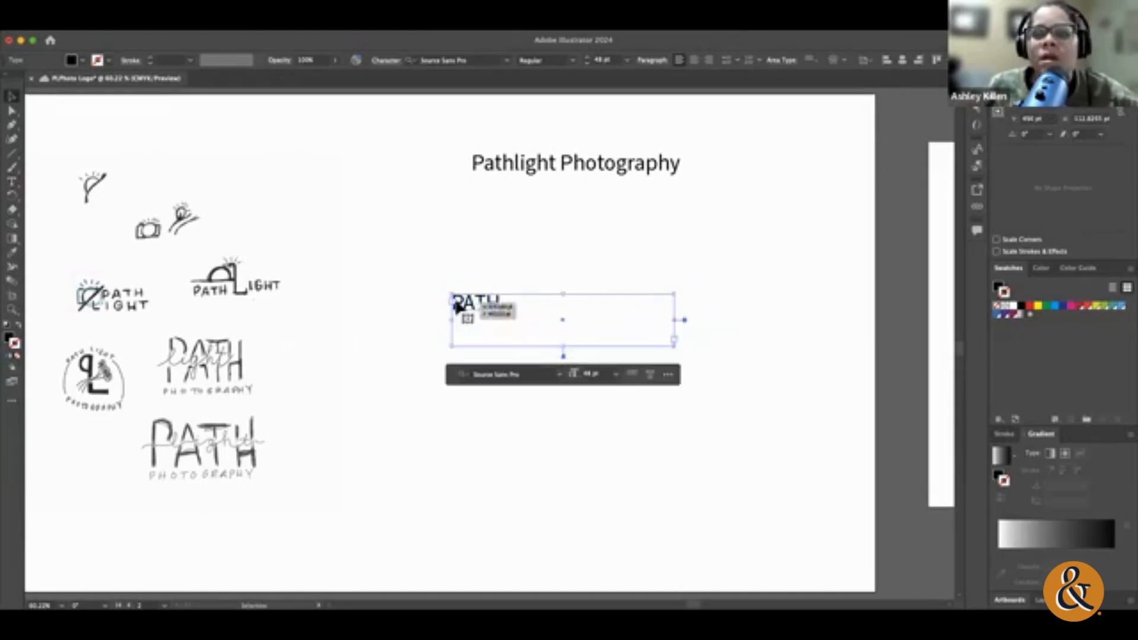
Step: Select the whole word PATH inside the area text box
key(super+z)
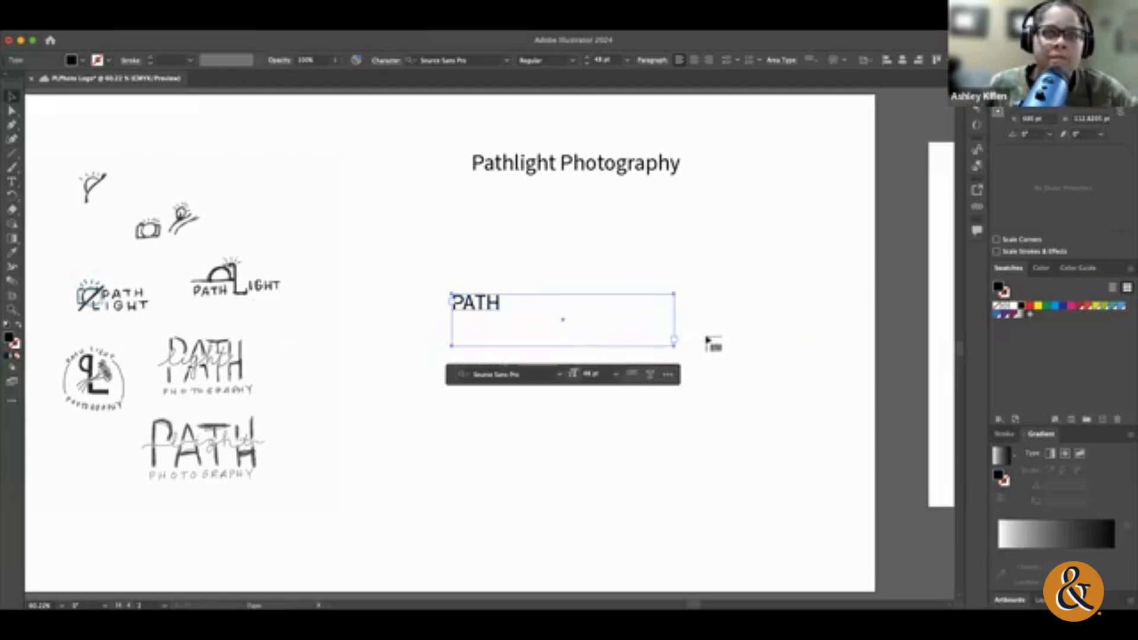
click(502, 308)
key(super+z)
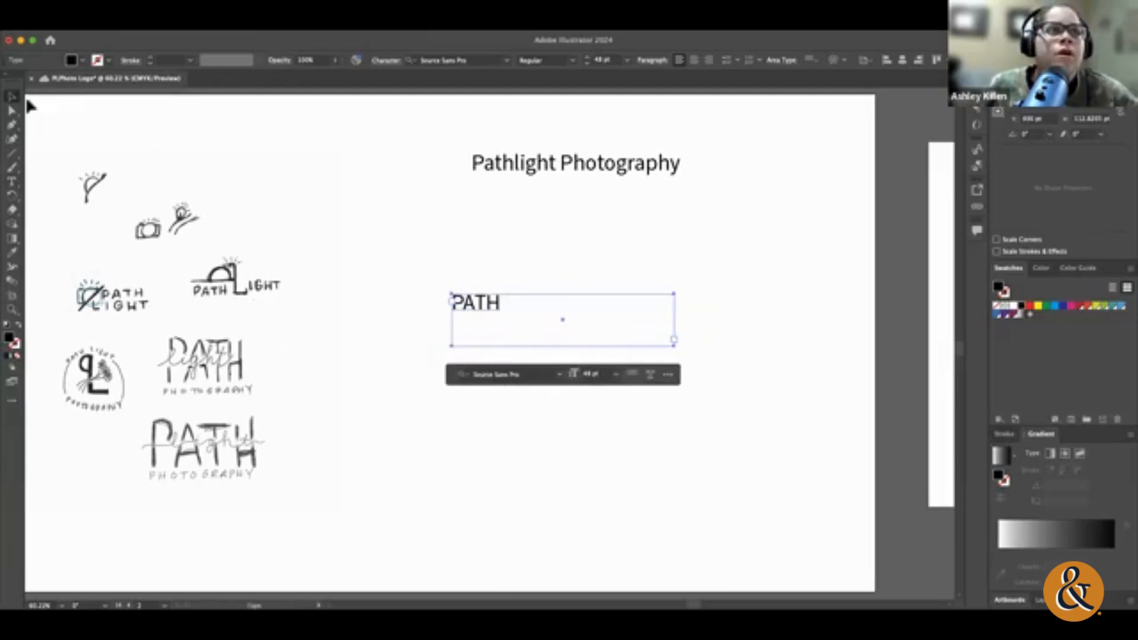
click(12, 97)
double_click(481, 305)
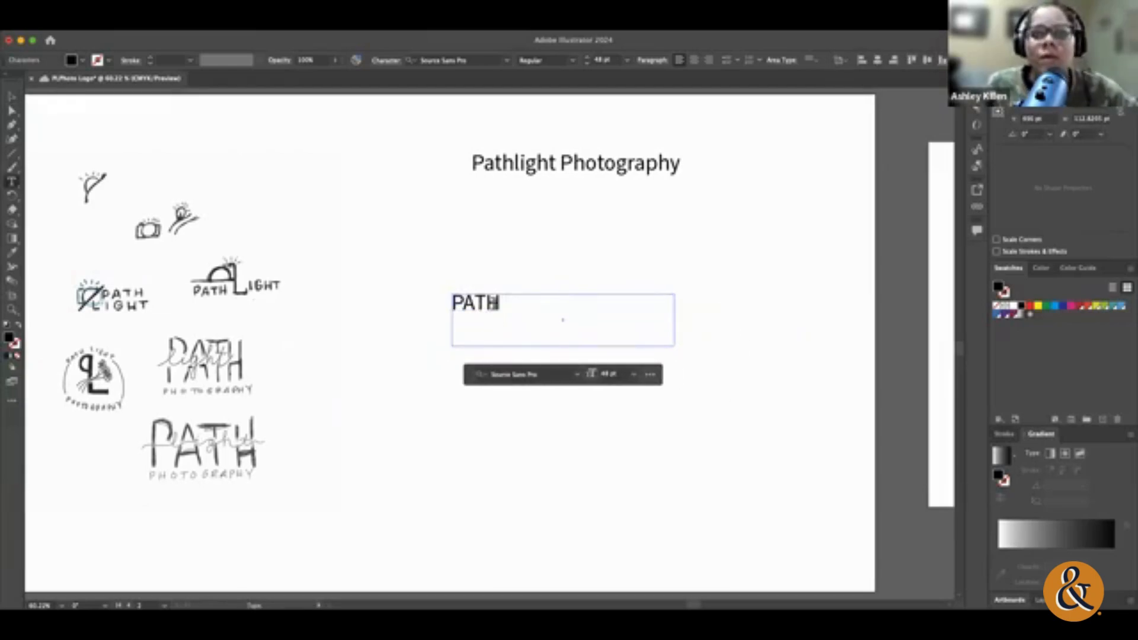
key(super+a)
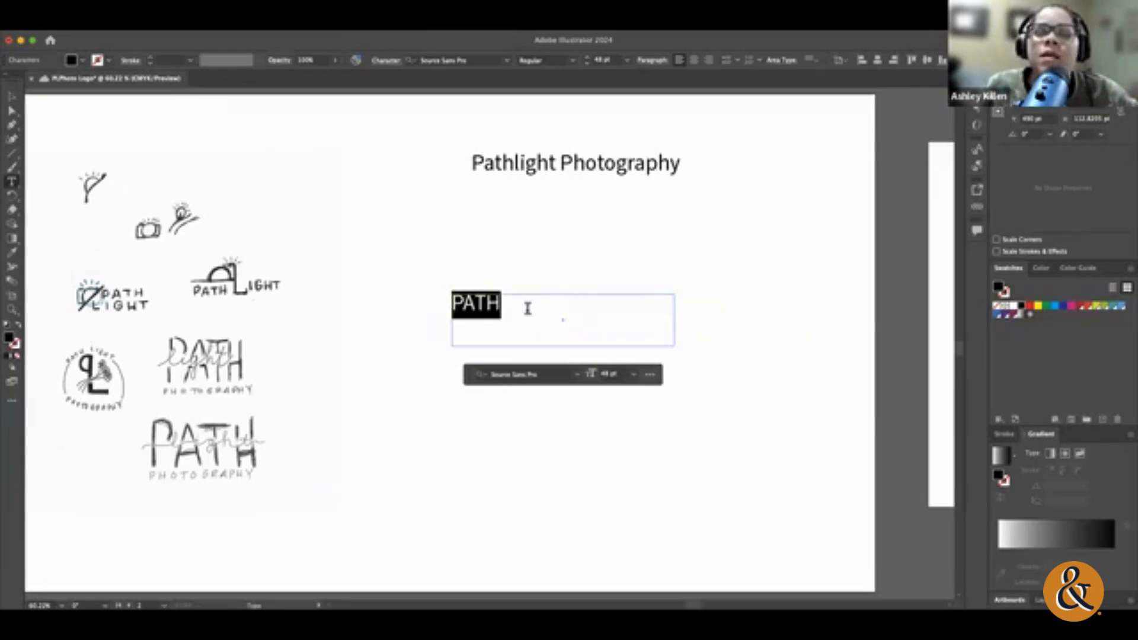
key(Escape)
key(t)
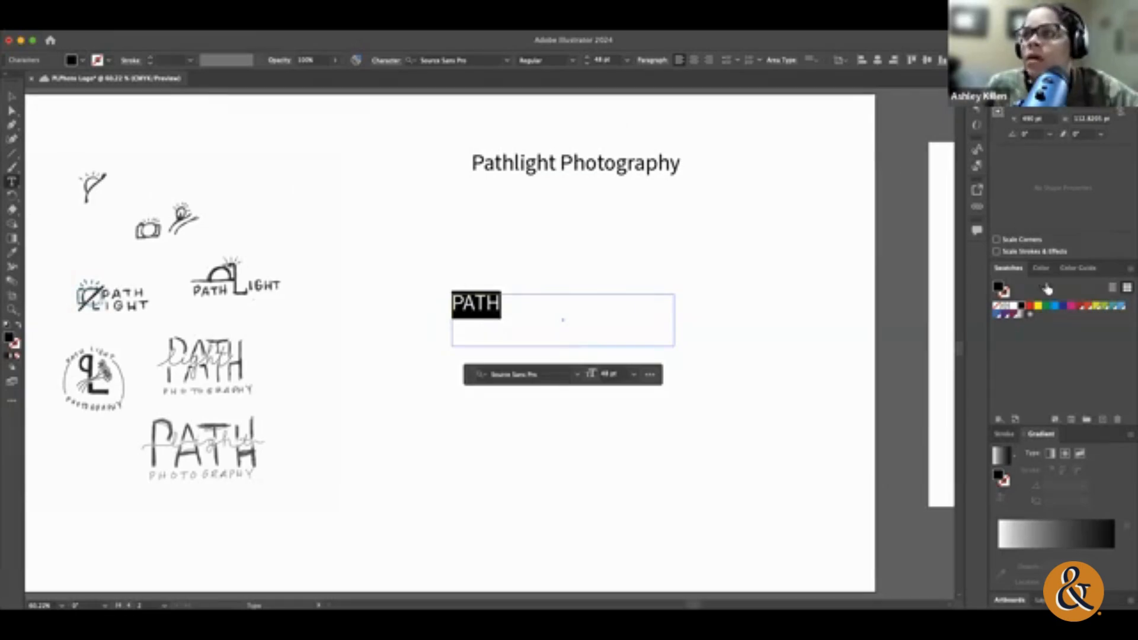
Step: Switch the workspace to Essentials Classic and show the object properties
click(359, 24)
mouse_move(470, 91)
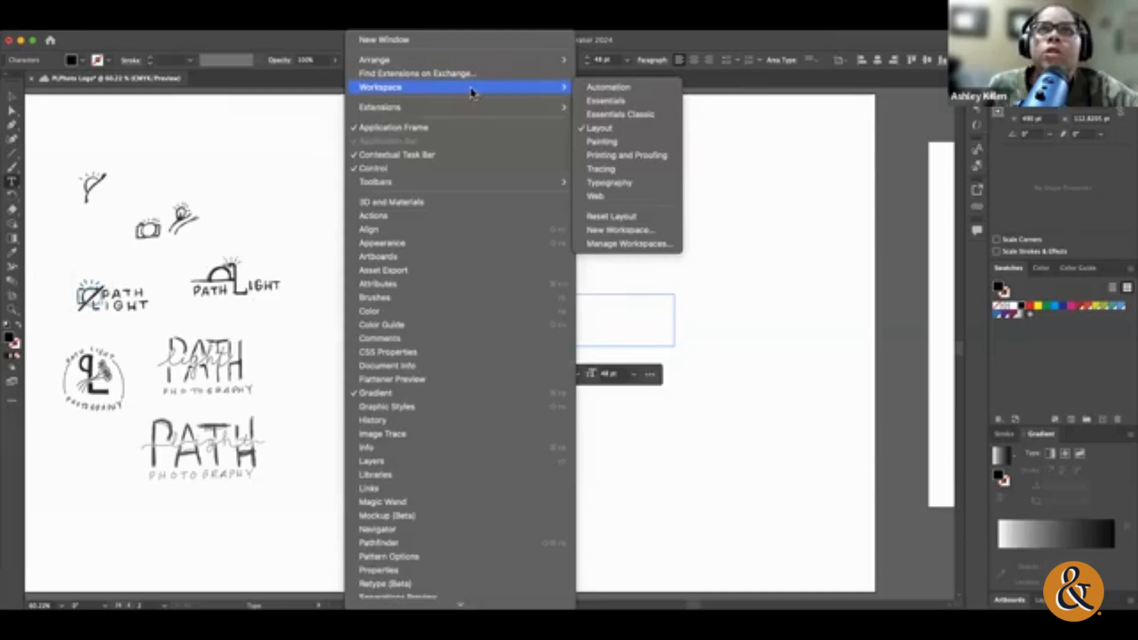
click(620, 112)
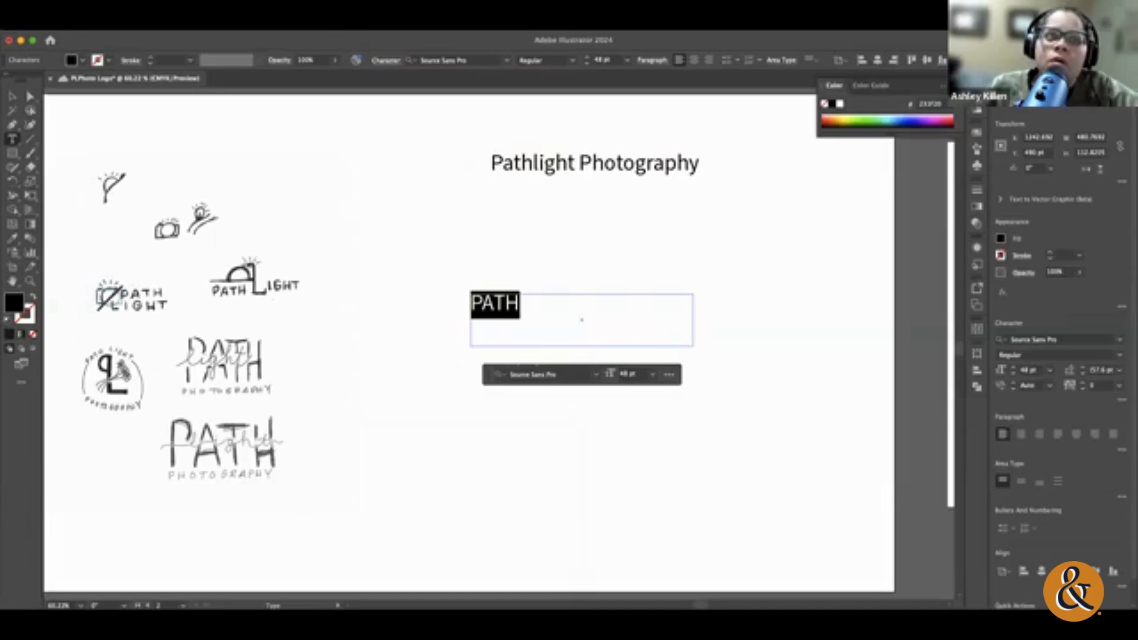
click(366, 25)
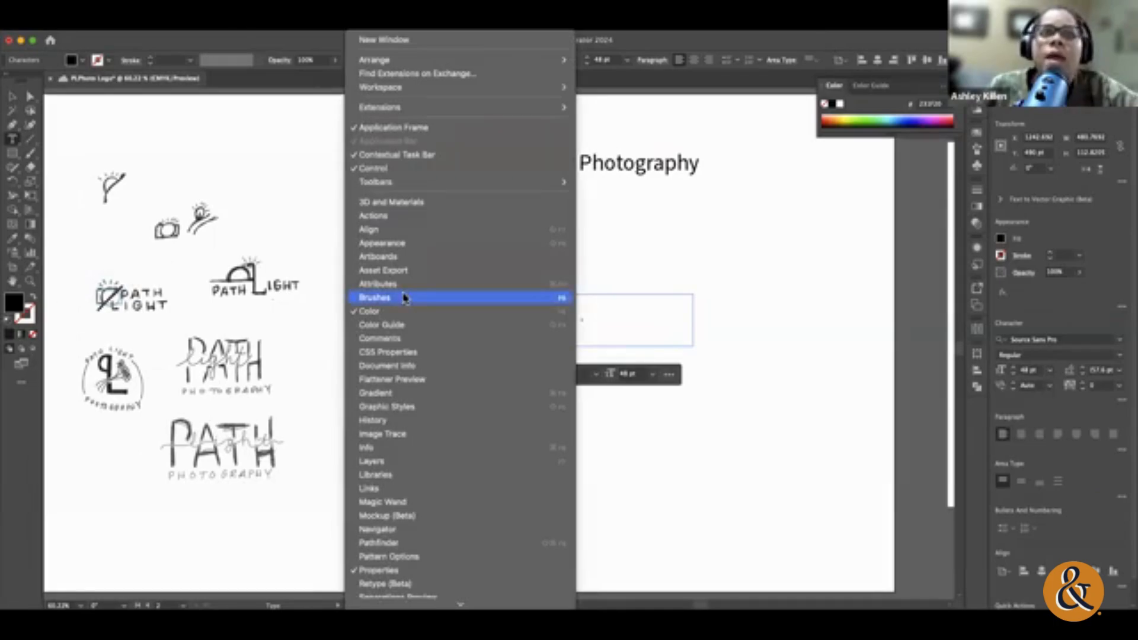
click(415, 566)
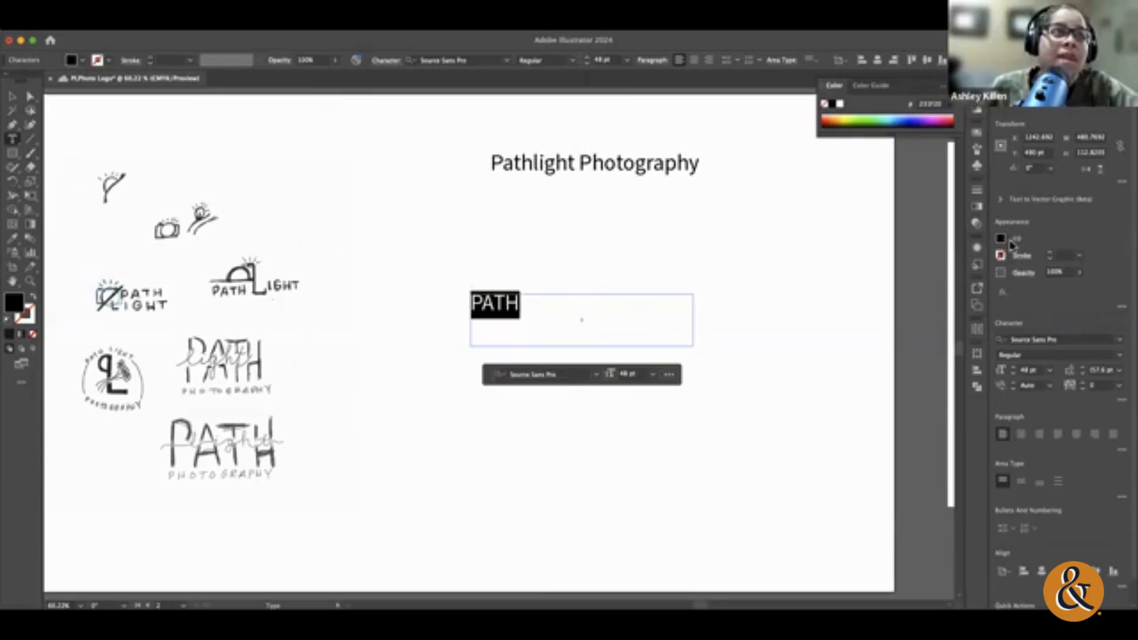
Step: Lower the opacity of the PATH text to 64% and deselect it
click(1021, 274)
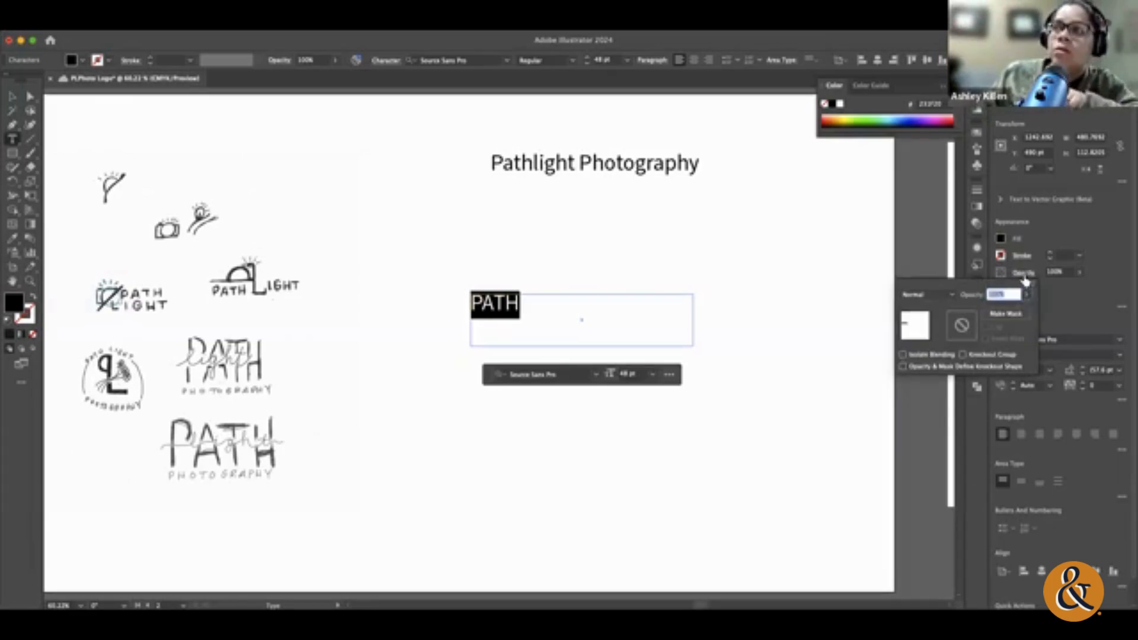
click(1024, 274)
click(1023, 273)
click(1024, 274)
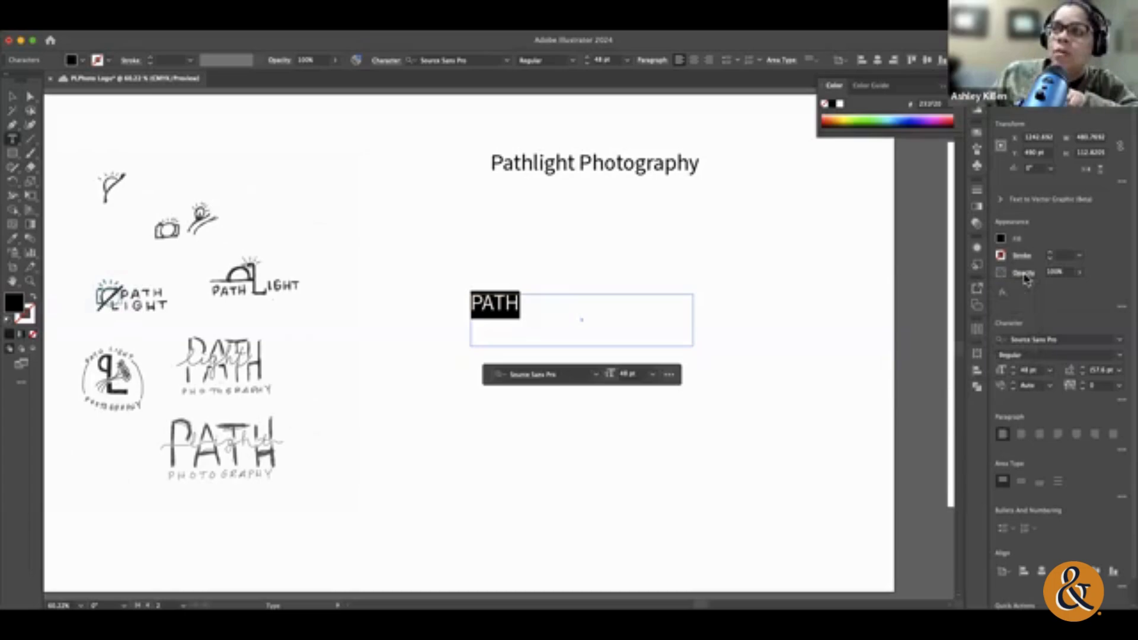
click(1079, 272)
mouse_move(1081, 289)
mouse_down()
mouse_move(1038, 291)
mouse_move(1061, 292)
mouse_up()
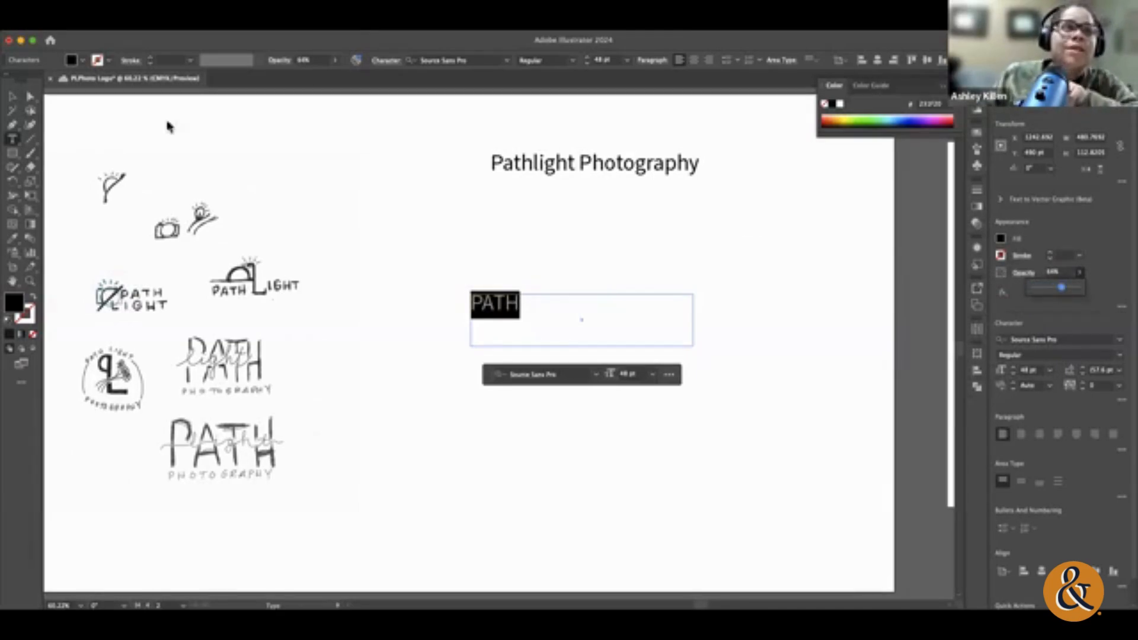
click(71, 59)
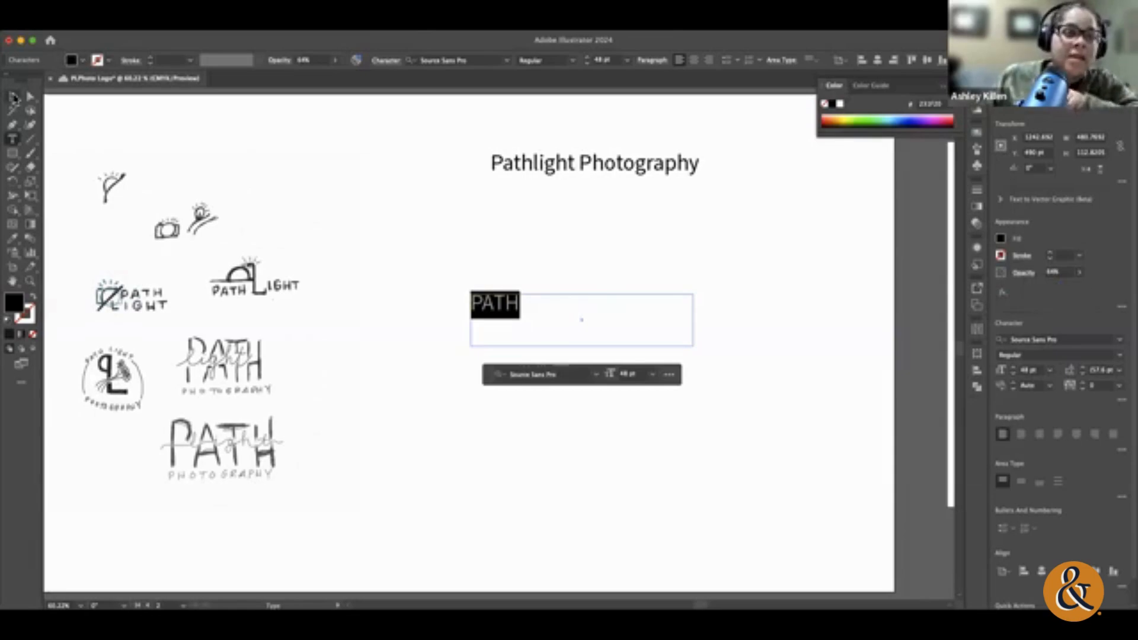
click(13, 97)
click(375, 203)
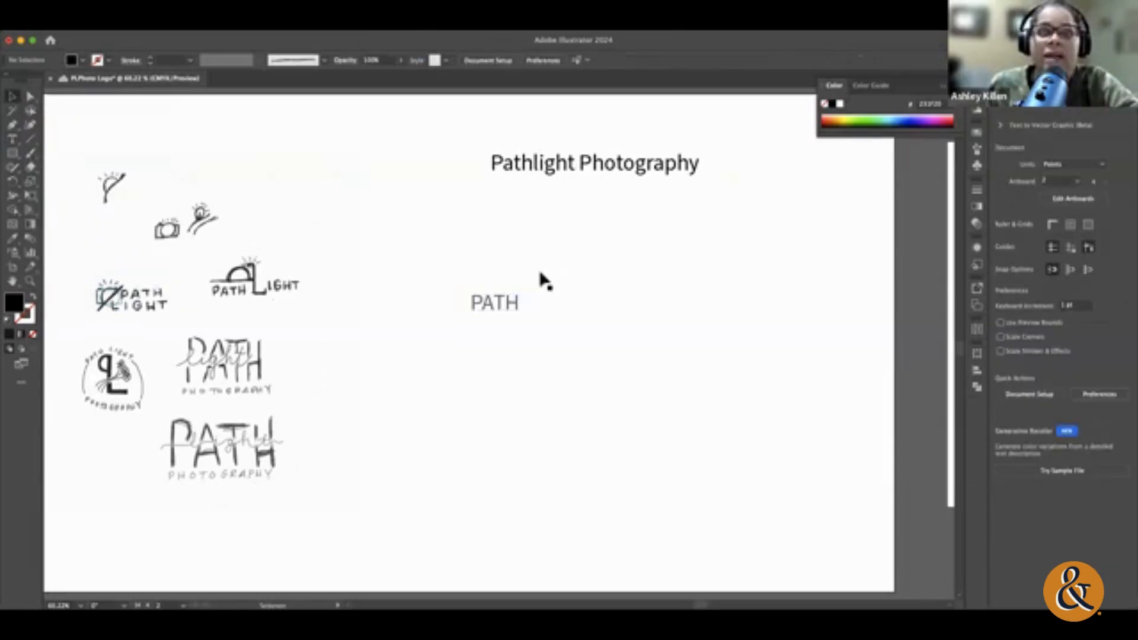
Step: Draw a black rectangle of about 205 by 79 pt over PATH and send it behind the text
drag(451, 284, 546, 321)
click(11, 99)
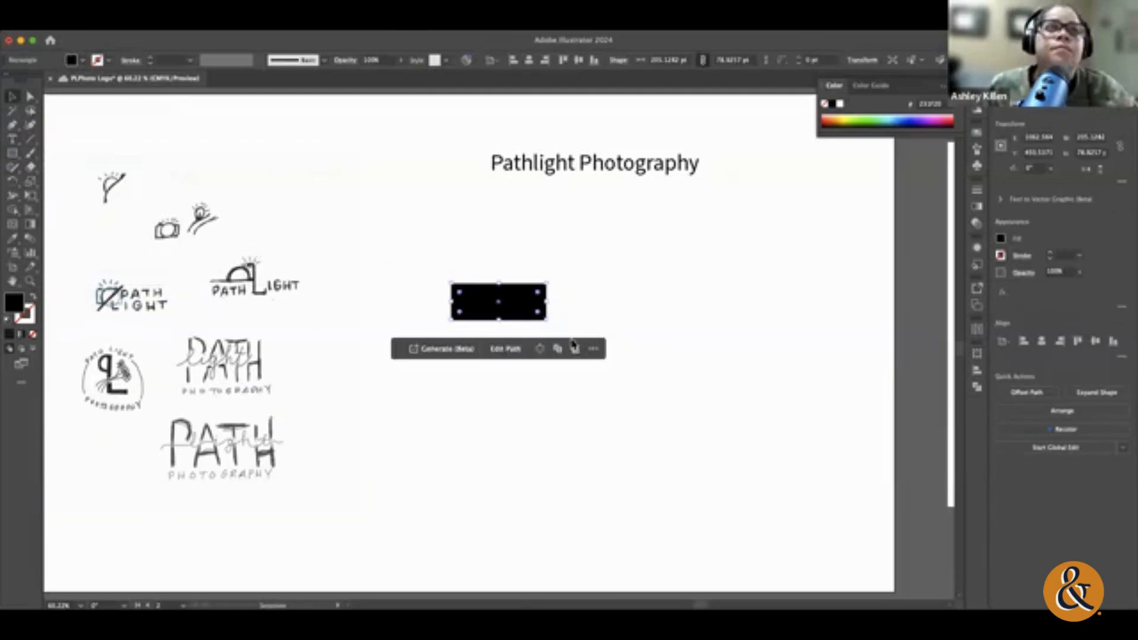
right_click(500, 295)
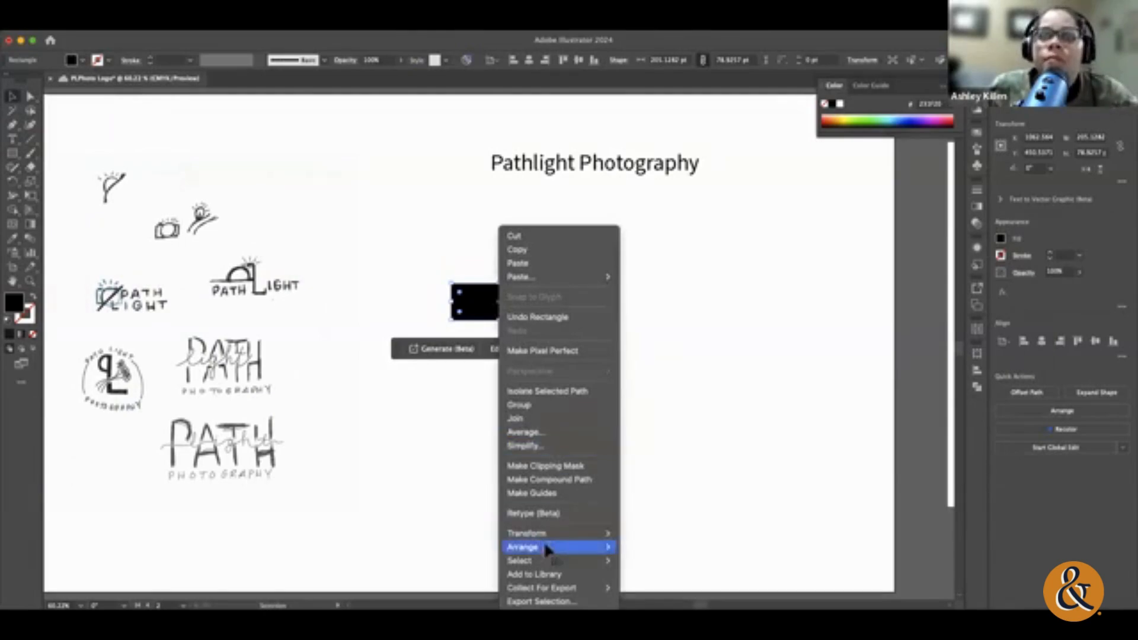
mouse_move(543, 546)
click(691, 578)
click(659, 382)
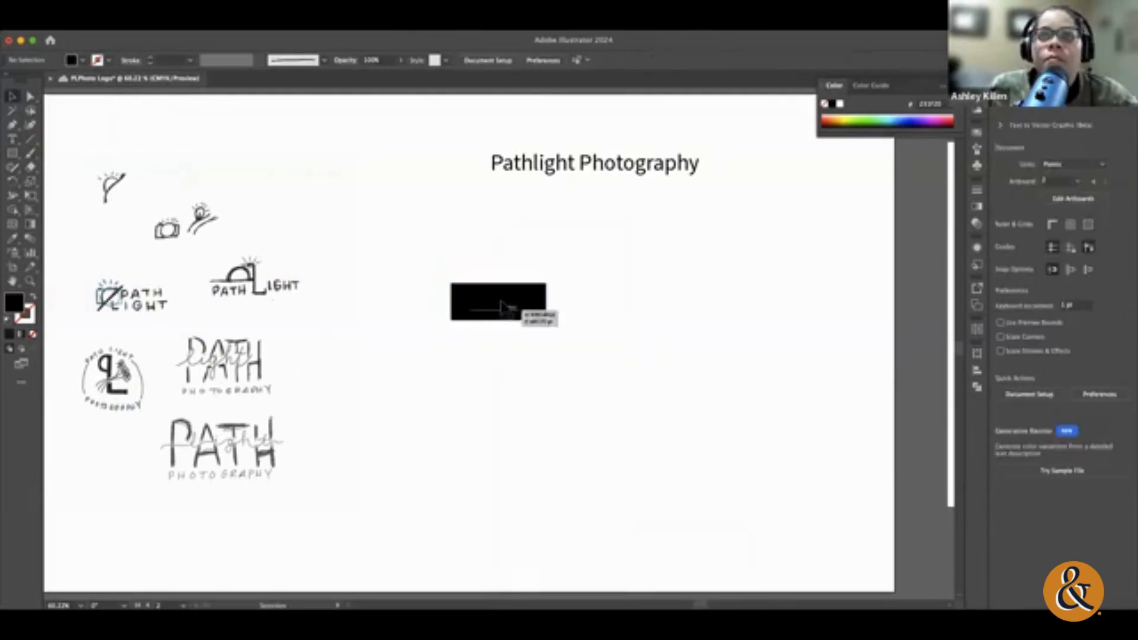
Step: Recolor the PATH text dark blue against the black rectangle
double_click(500, 299)
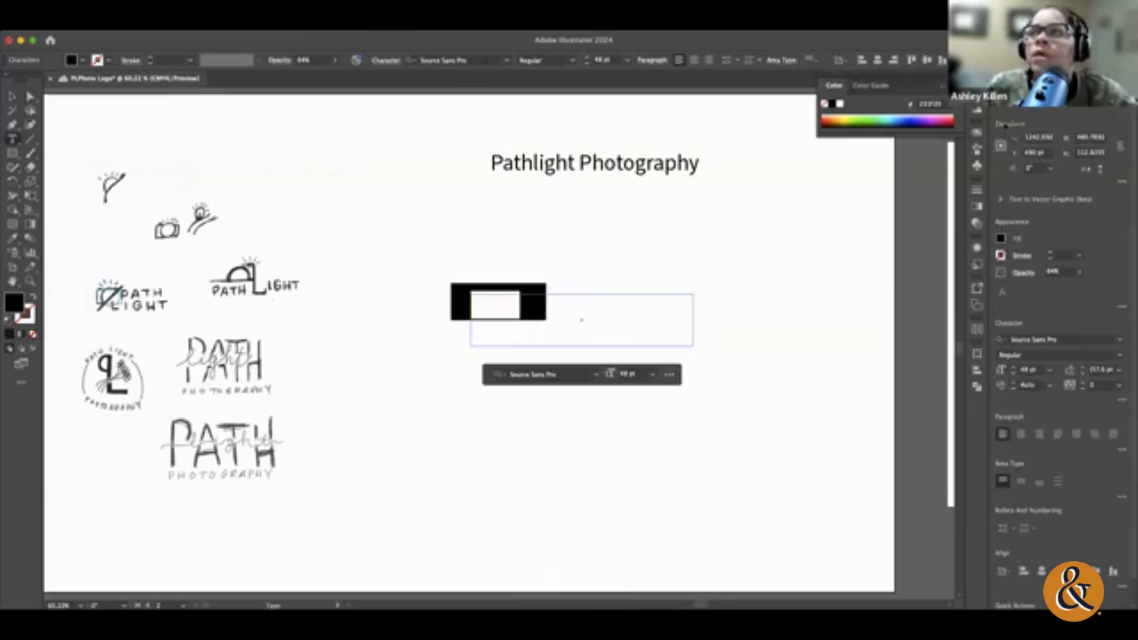
click(914, 123)
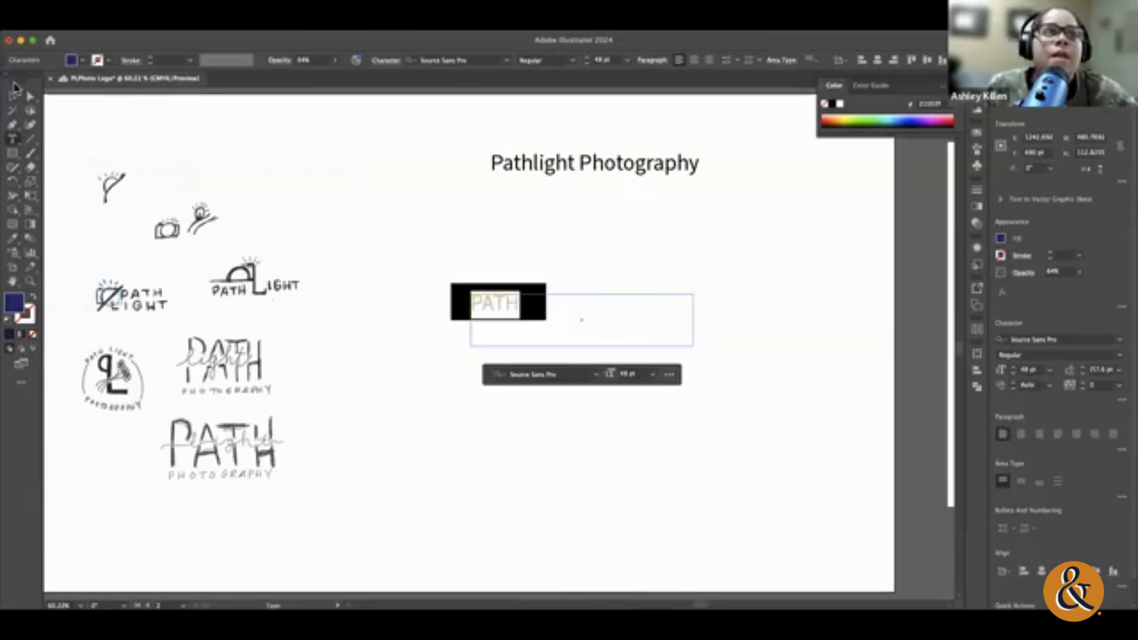
click(13, 95)
click(556, 348)
click(505, 311)
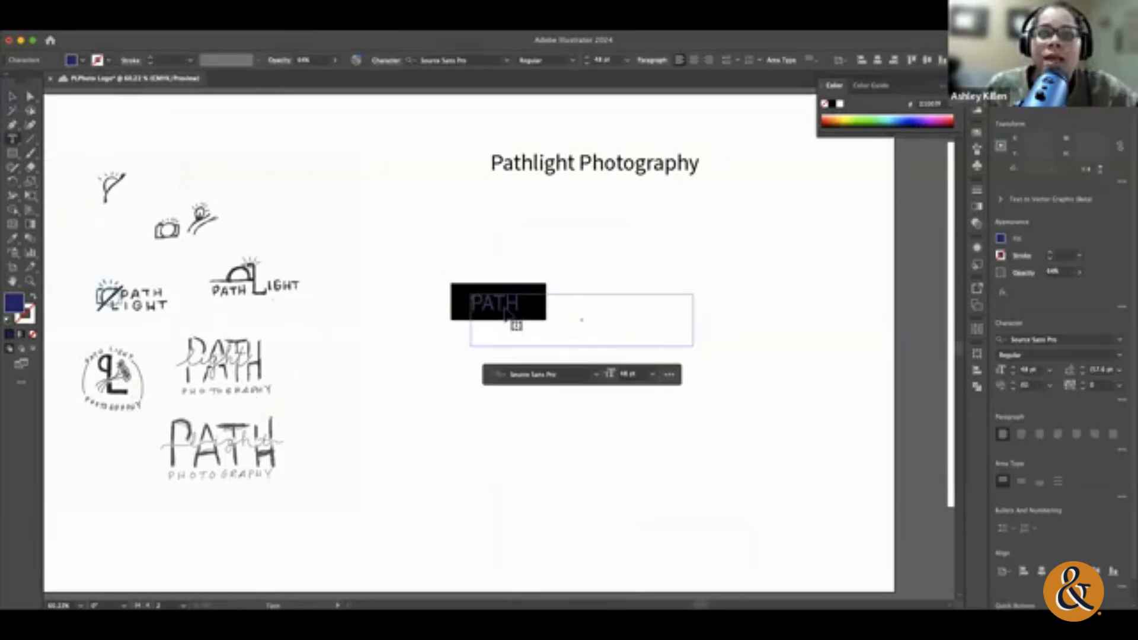
Step: Lower the opacity of the dark blue PATH text to about 10%
click(1070, 273)
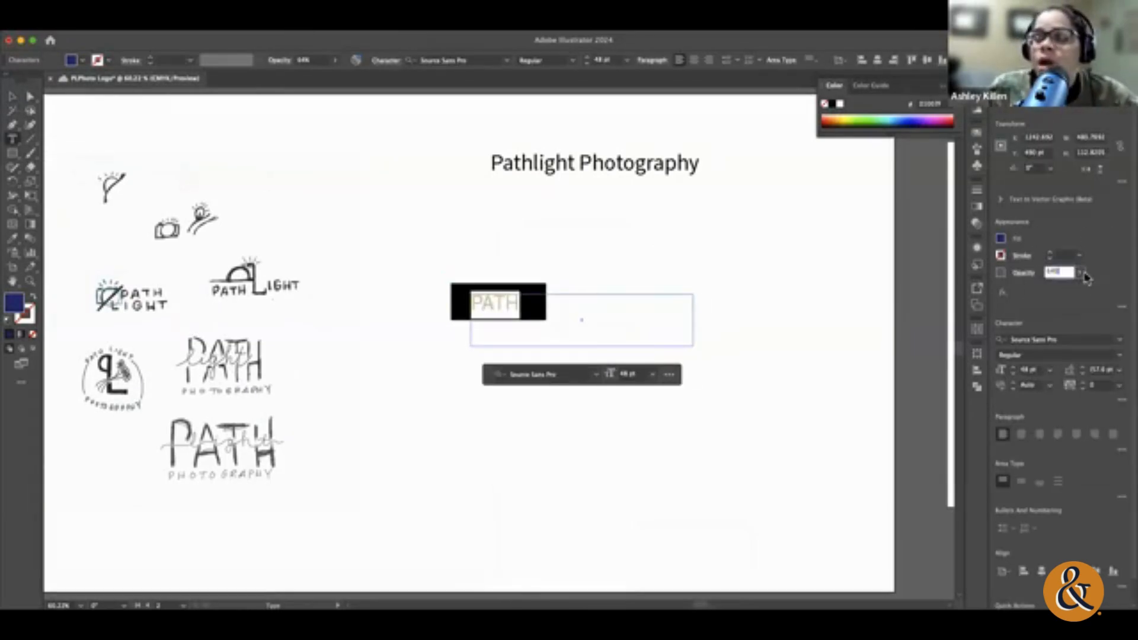
click(1081, 273)
drag(1064, 289, 1042, 293)
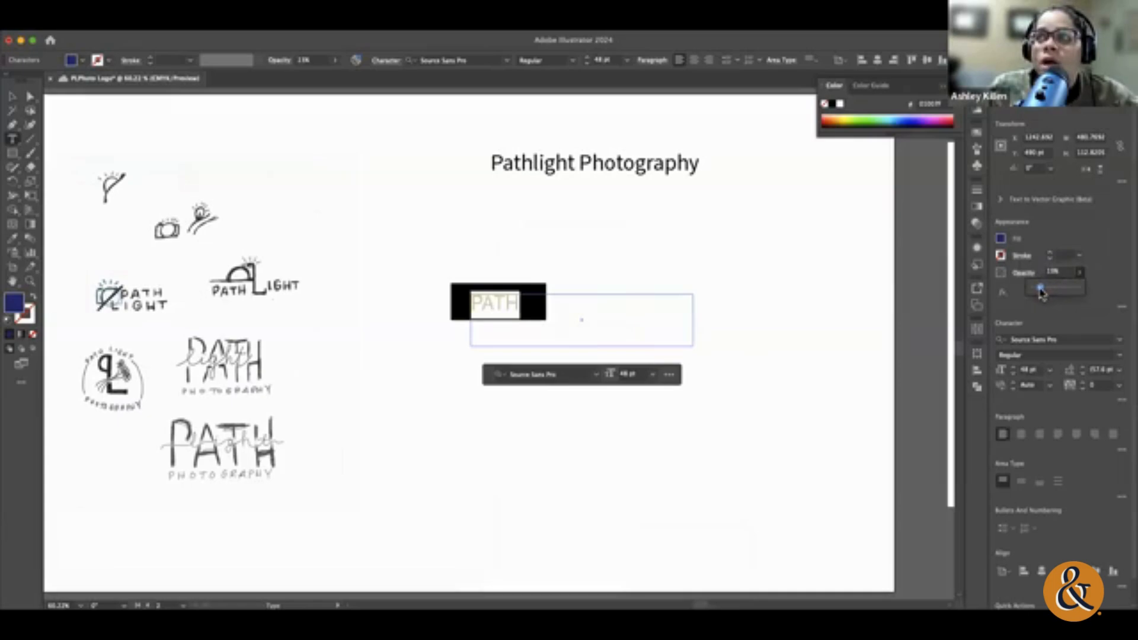
click(503, 302)
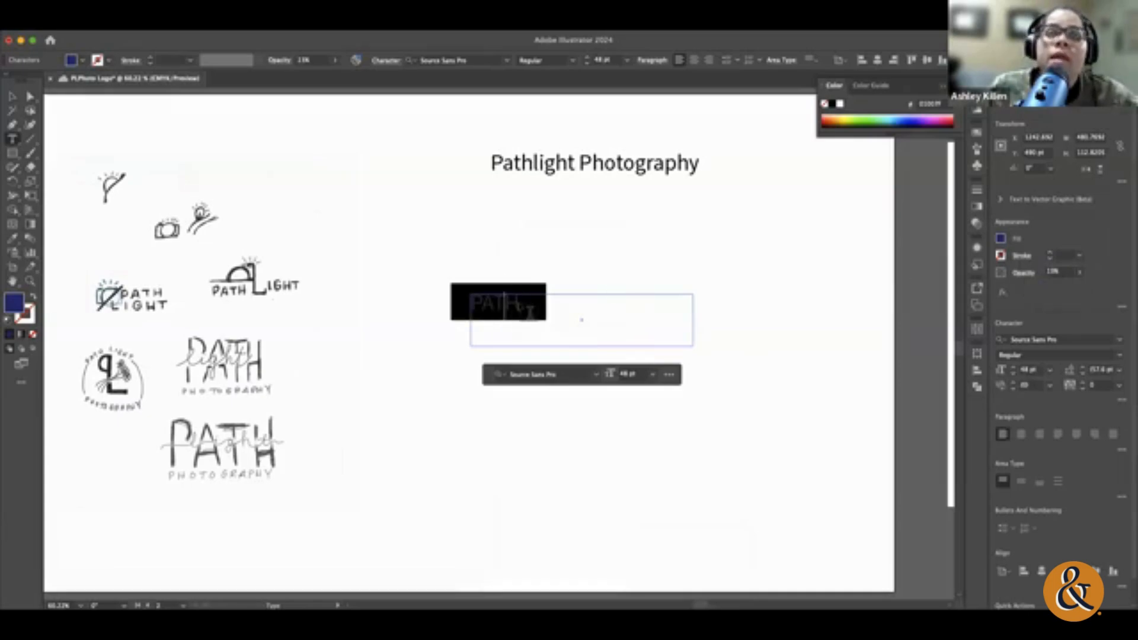
Step: Set the PATH text's opacity to 100%
double_click(529, 309)
click(1080, 273)
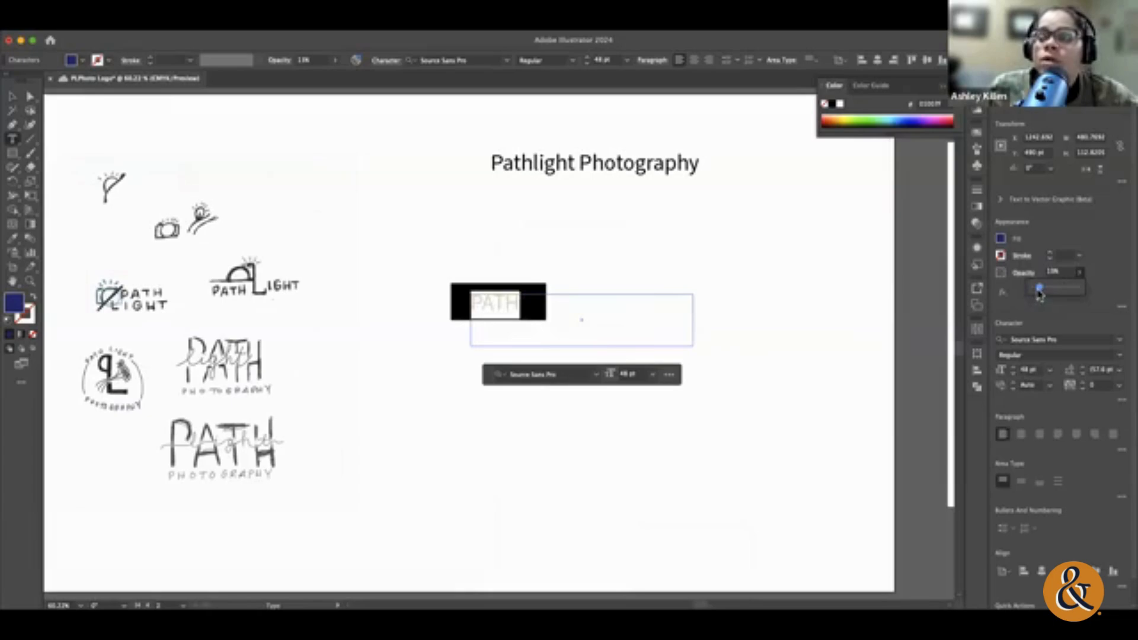
drag(1039, 294, 1102, 297)
Step: Save the document, accept the linked-asset notice and leave text editing
key(super+s)
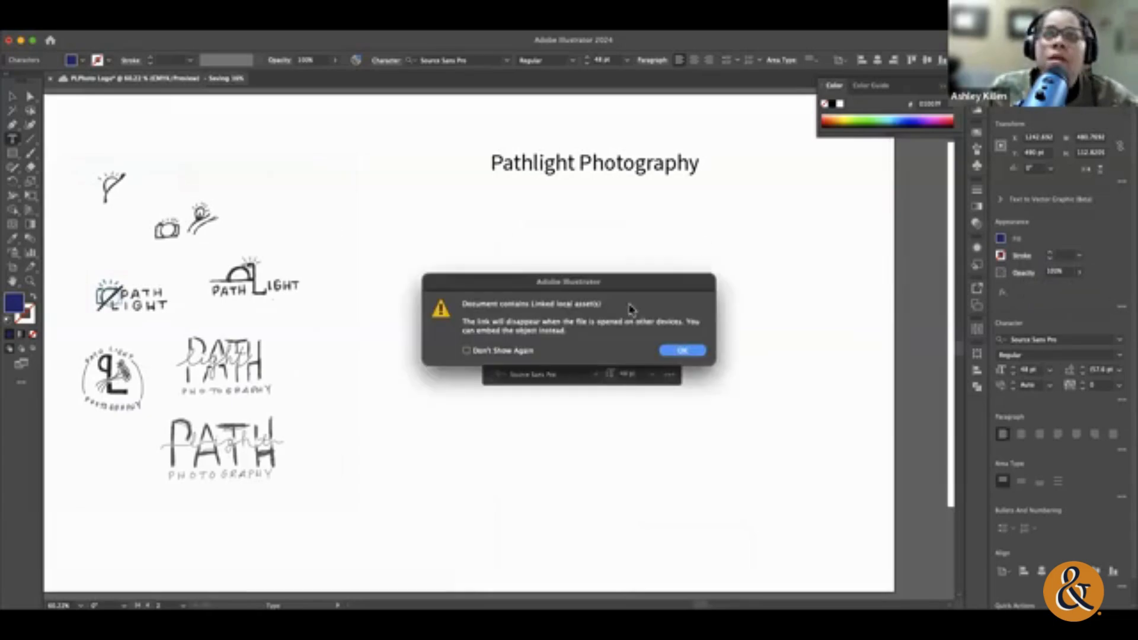
click(683, 350)
key(Escape)
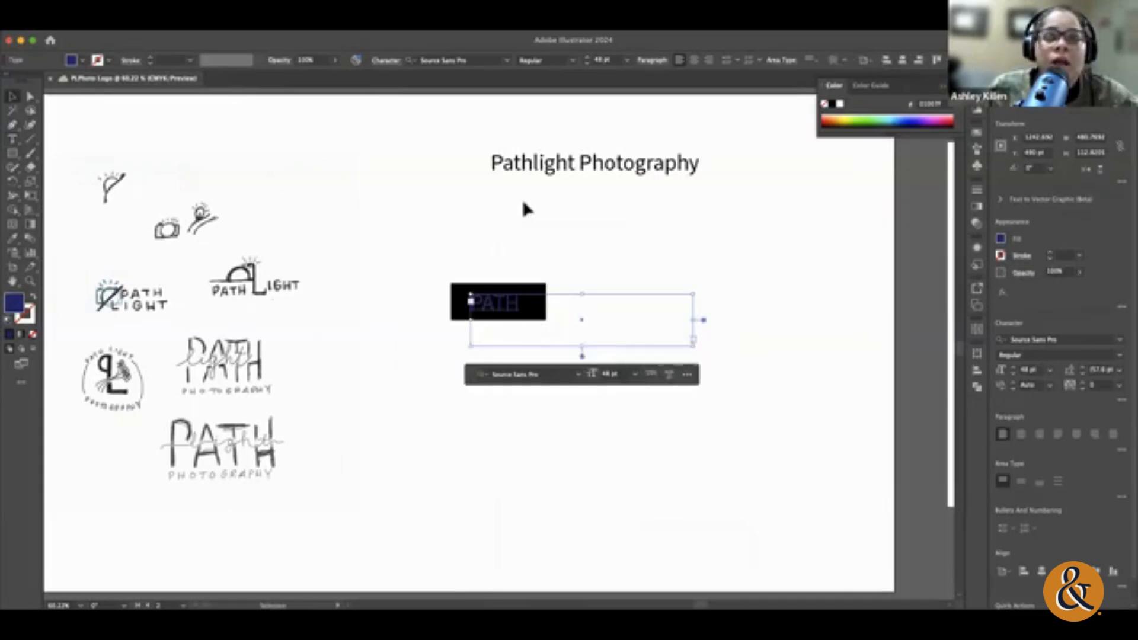
Step: Reduce the opacity of the black rectangle behind PATH to about 31% and deselect it
click(662, 301)
click(541, 299)
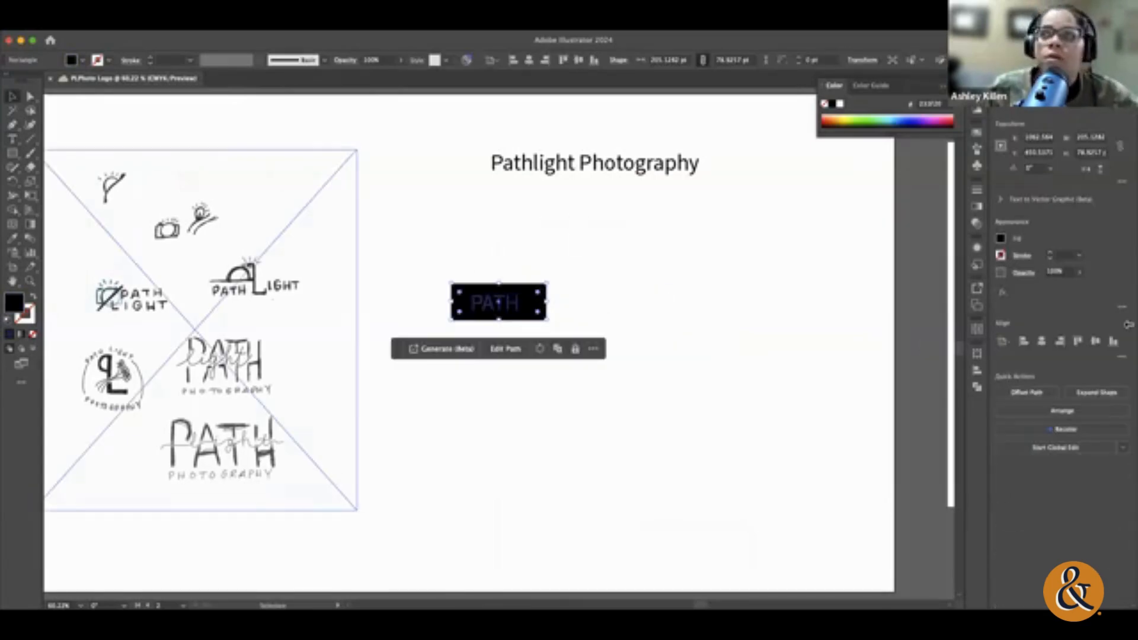
click(1080, 274)
drag(1077, 288, 1047, 288)
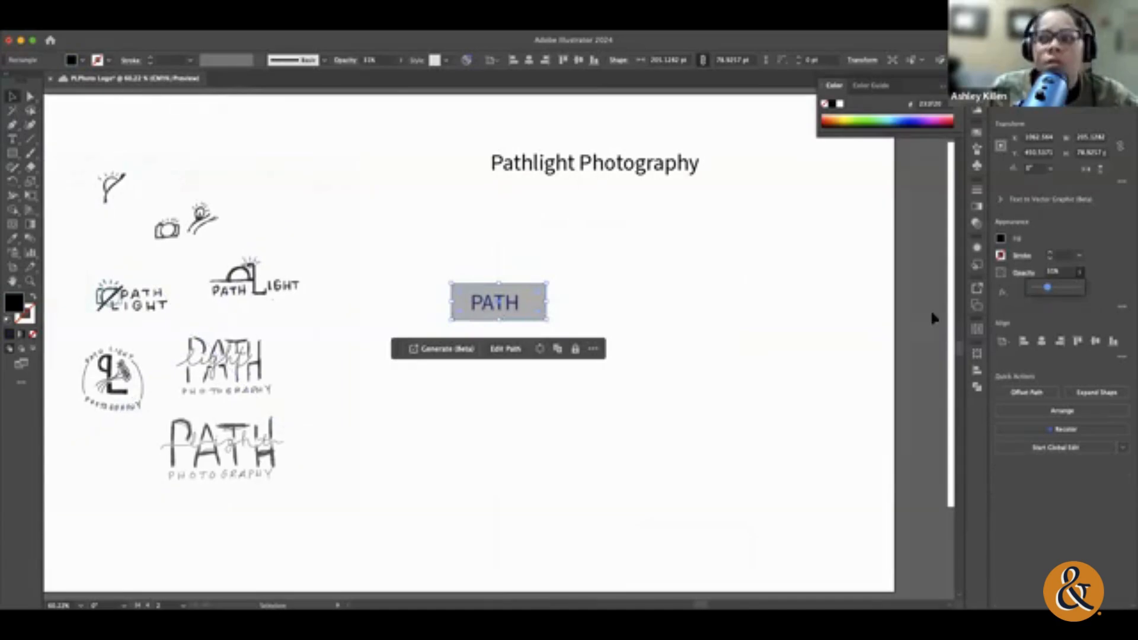
click(581, 249)
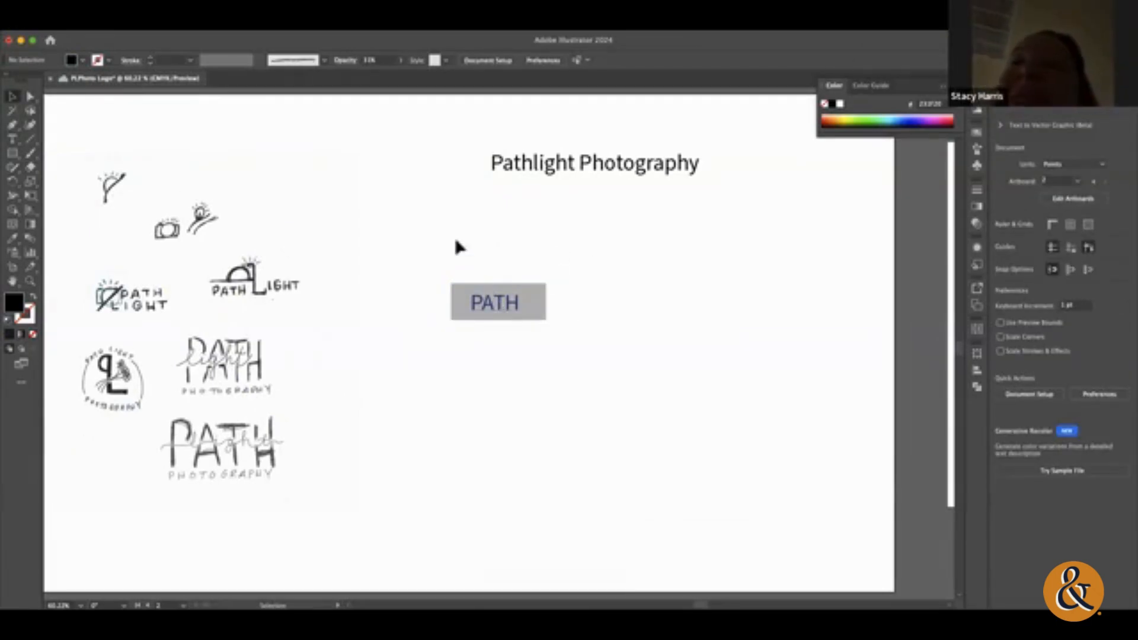
Step: Delete the semi-transparent rectangle behind the PATH text, leaving the text in place
drag(483, 248, 558, 345)
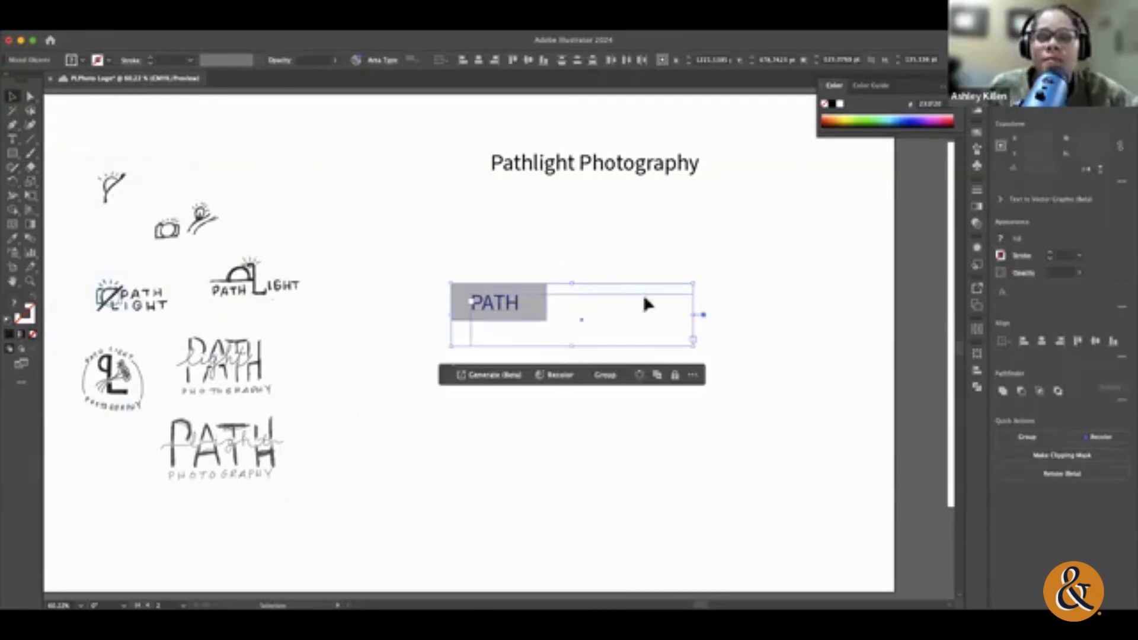
click(637, 242)
click(506, 287)
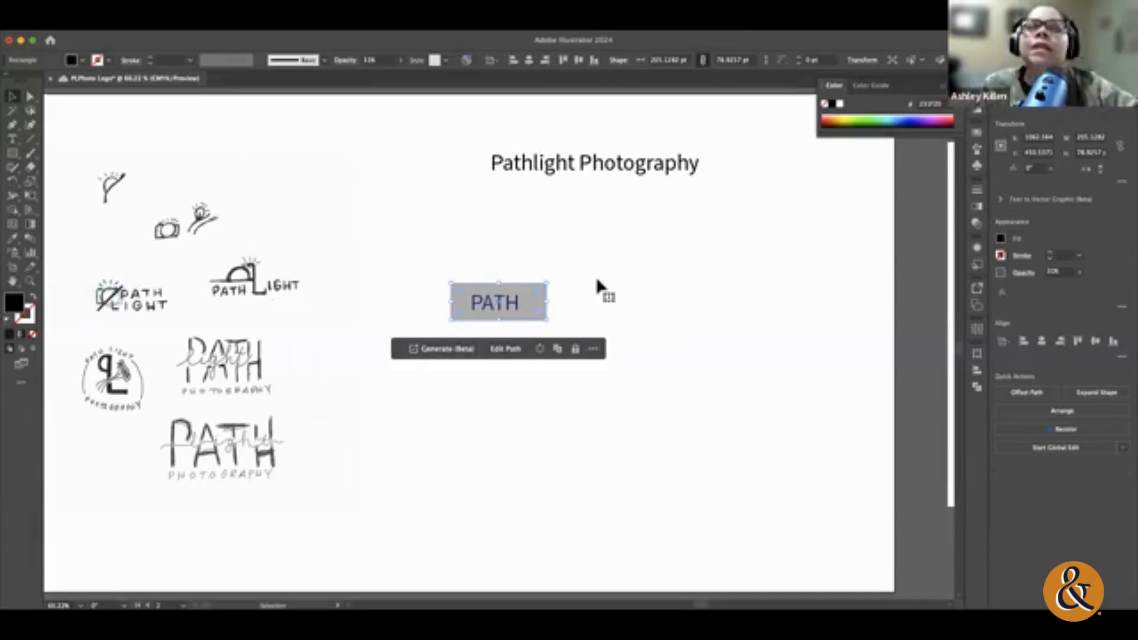
key(Delete)
Step: Select the word PATH and change its fill colour to black
click(486, 296)
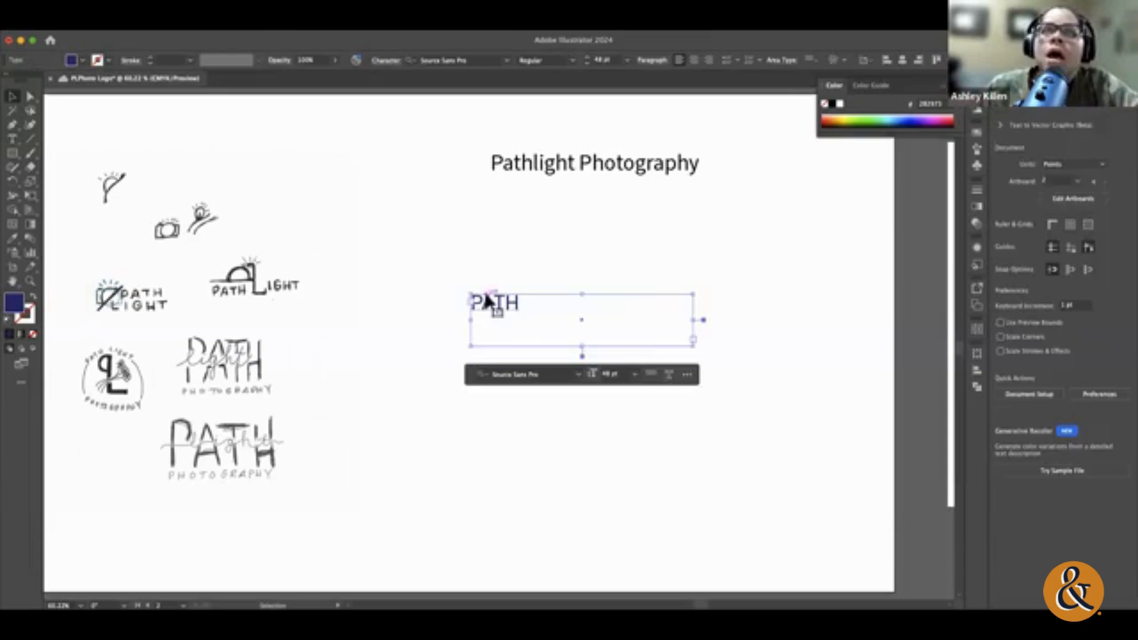
double_click(485, 295)
double_click(501, 301)
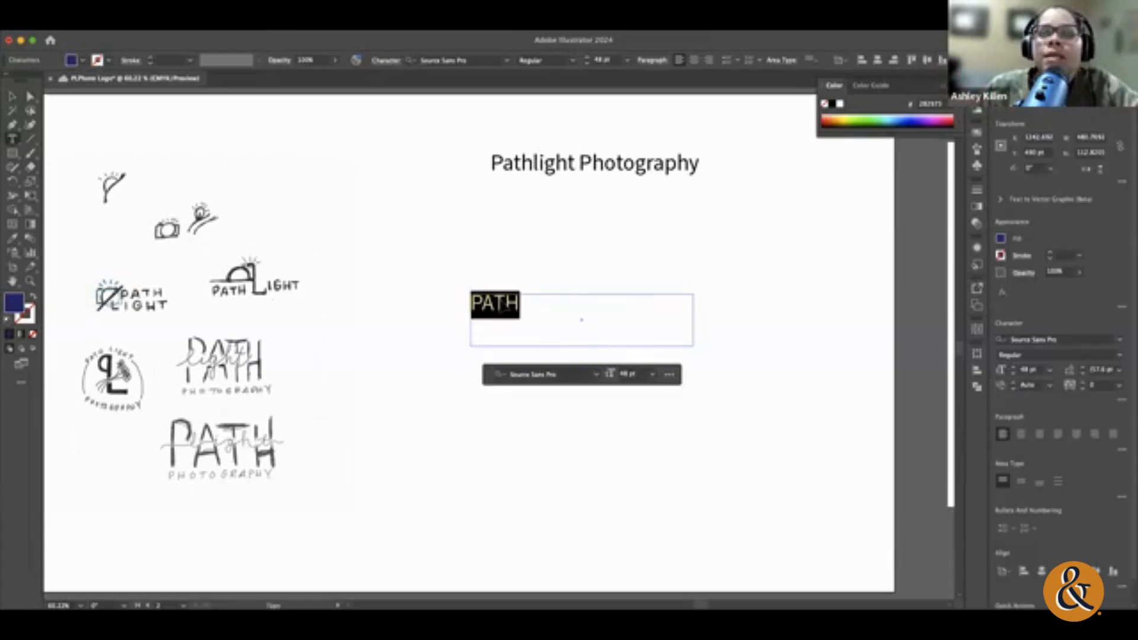
click(1001, 240)
click(897, 280)
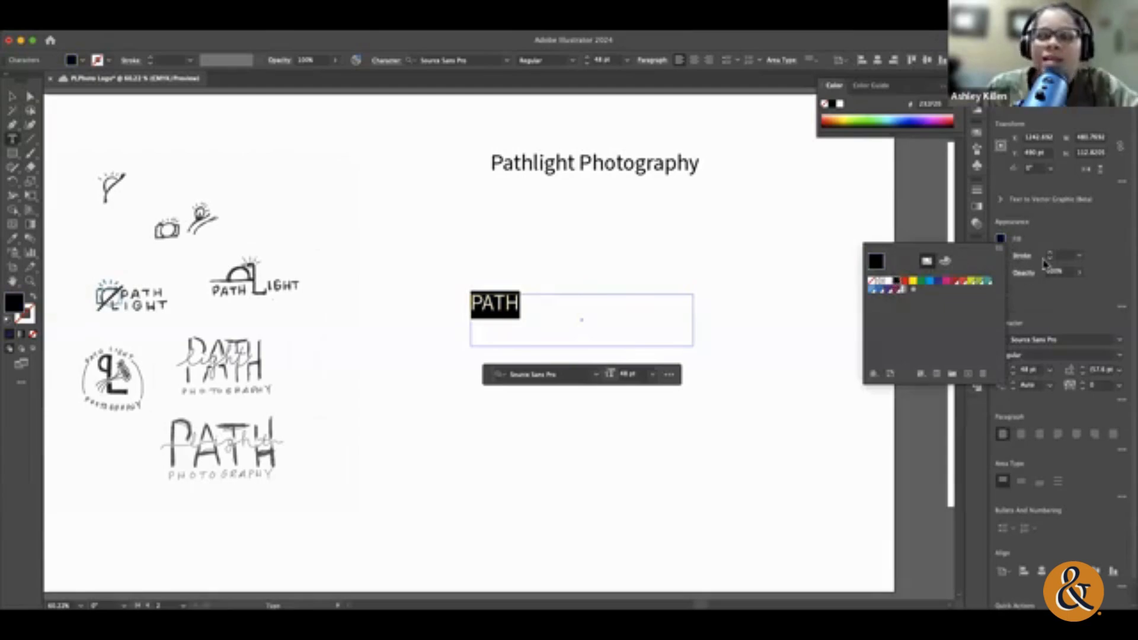
Step: Browse the font previews for the selected PATH text and apply Avenir in the Black style
click(1119, 341)
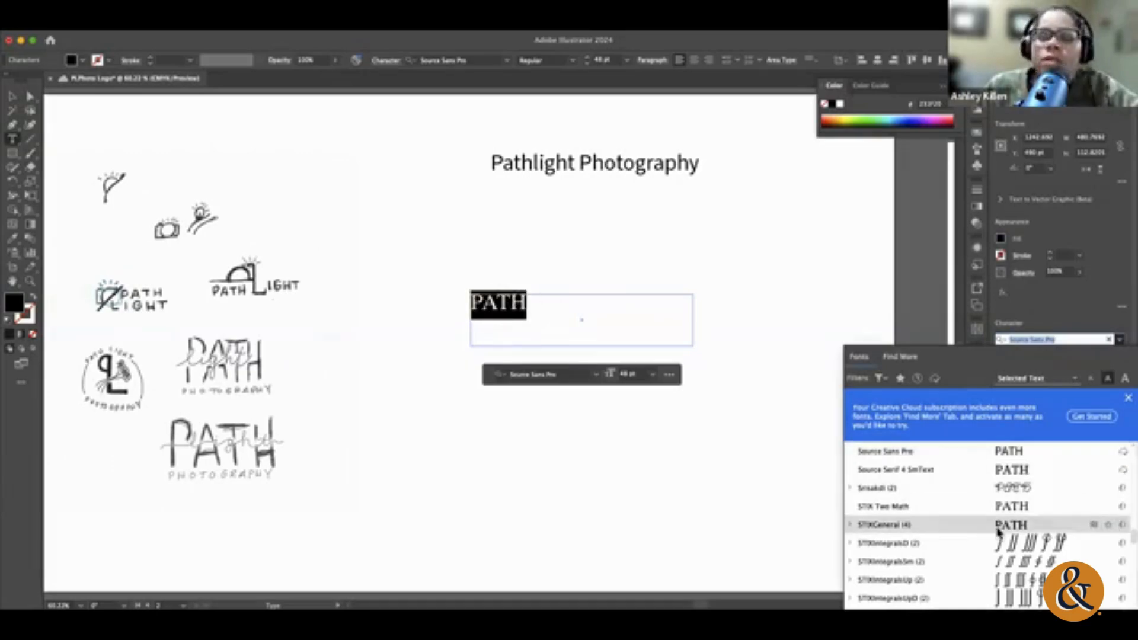
scroll(997, 529, down, 10)
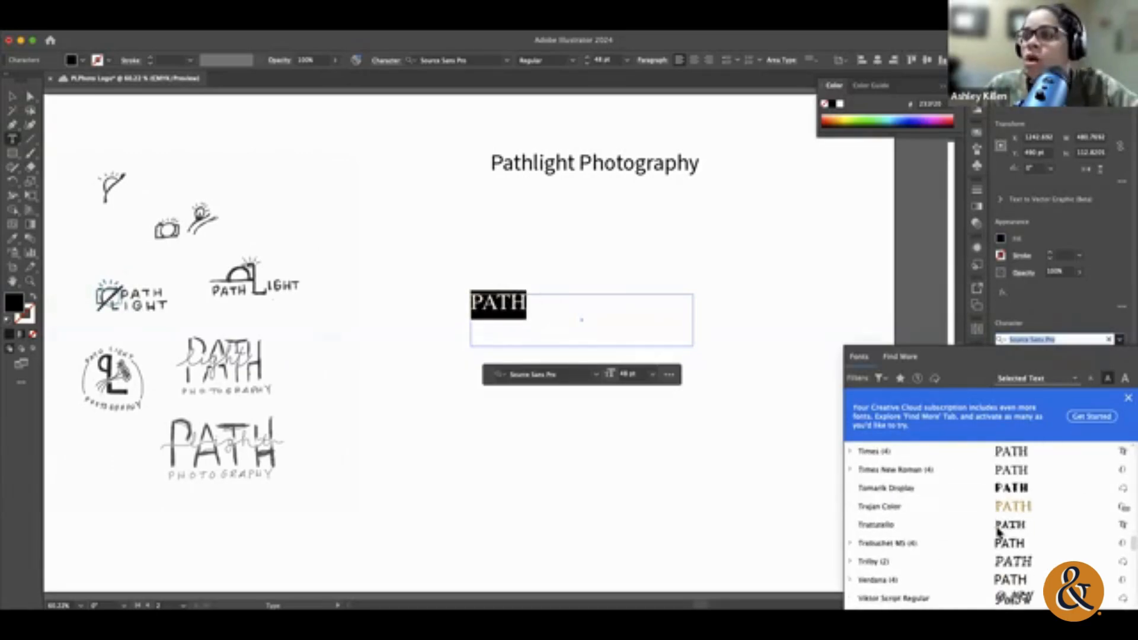
scroll(998, 532, down, 5)
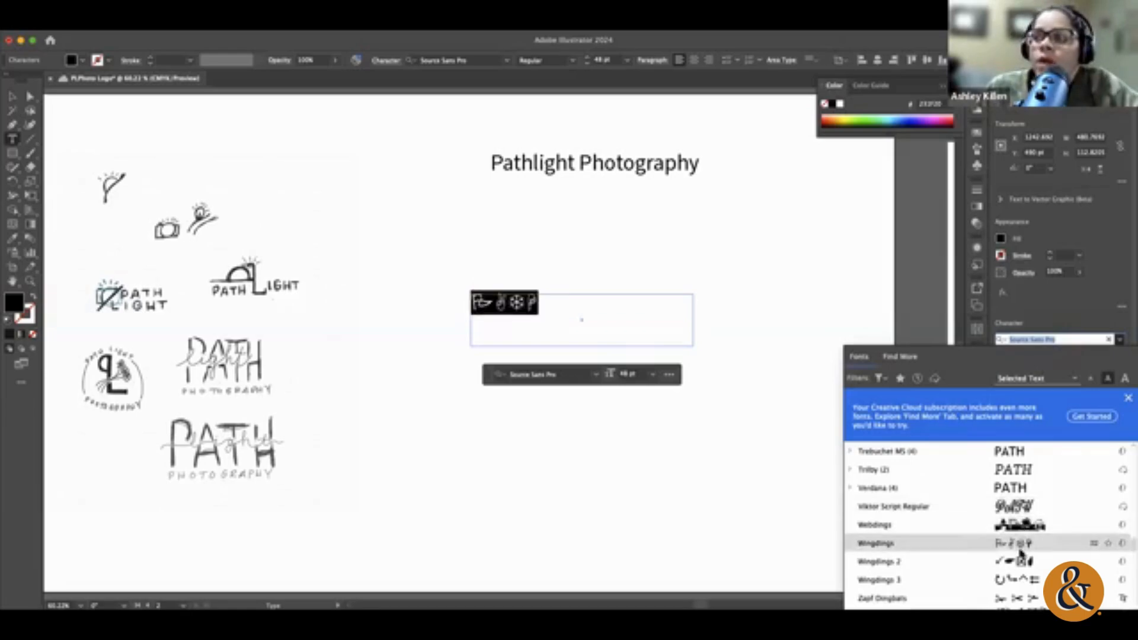
scroll(1026, 543, down, 5)
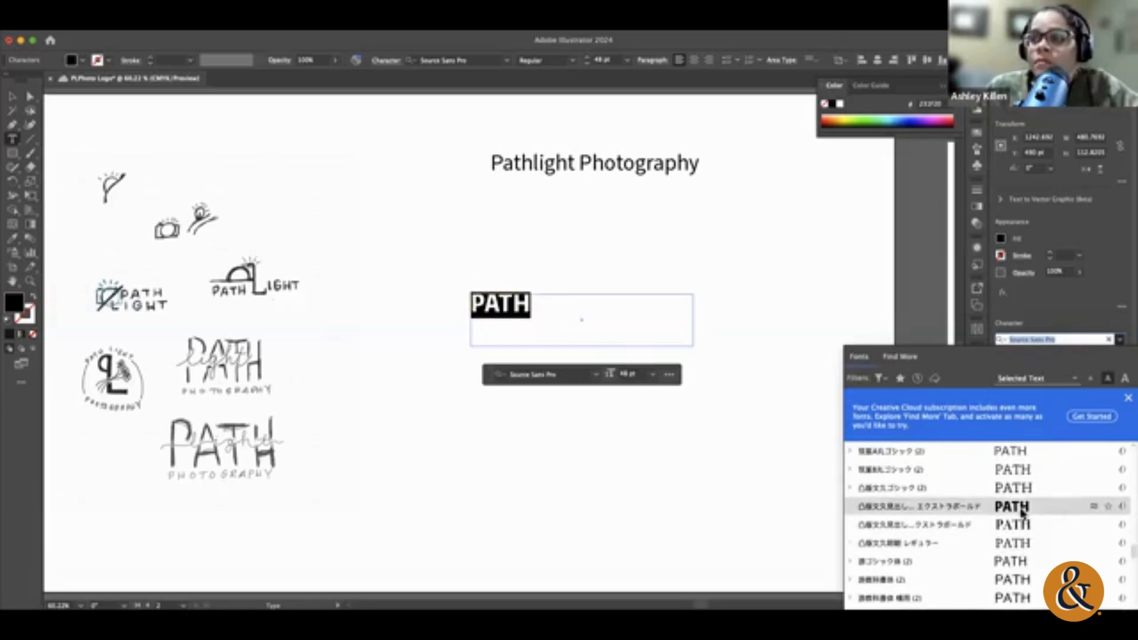
scroll(1022, 513, up, 10)
scroll(1057, 536, down, 5)
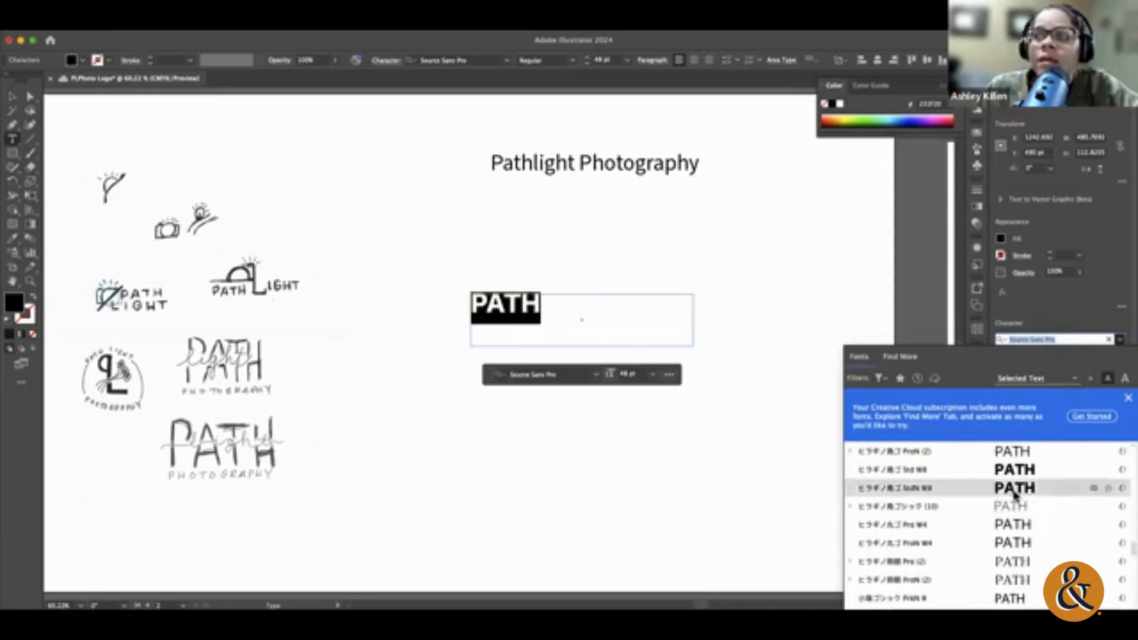
scroll(1013, 495, up, 5)
scroll(1013, 495, up, 15)
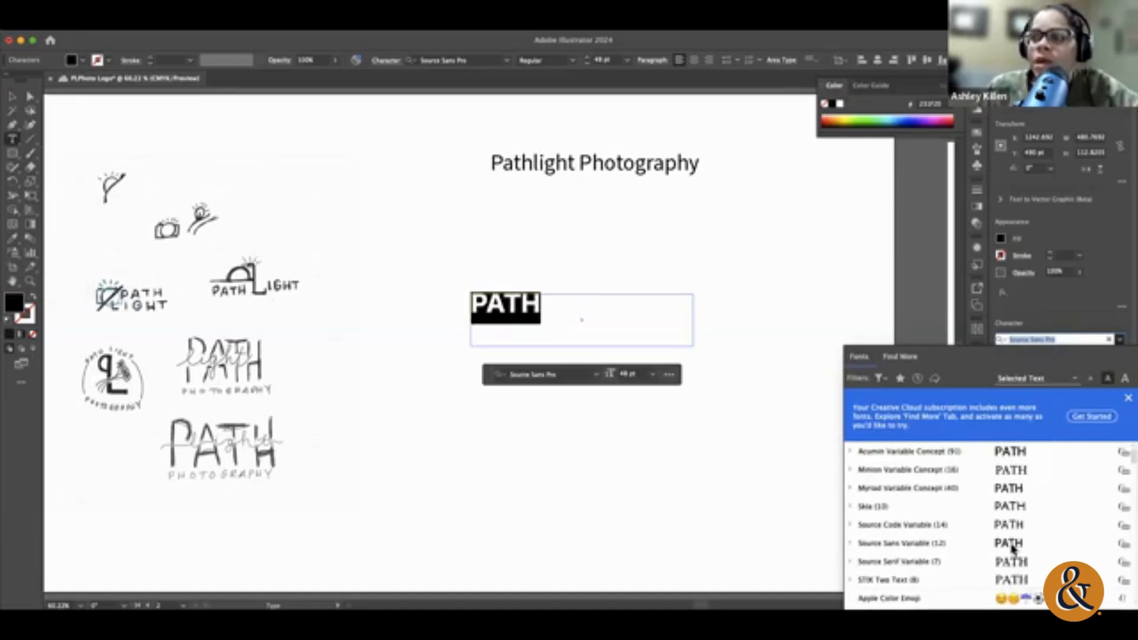
scroll(1013, 520, down, 3)
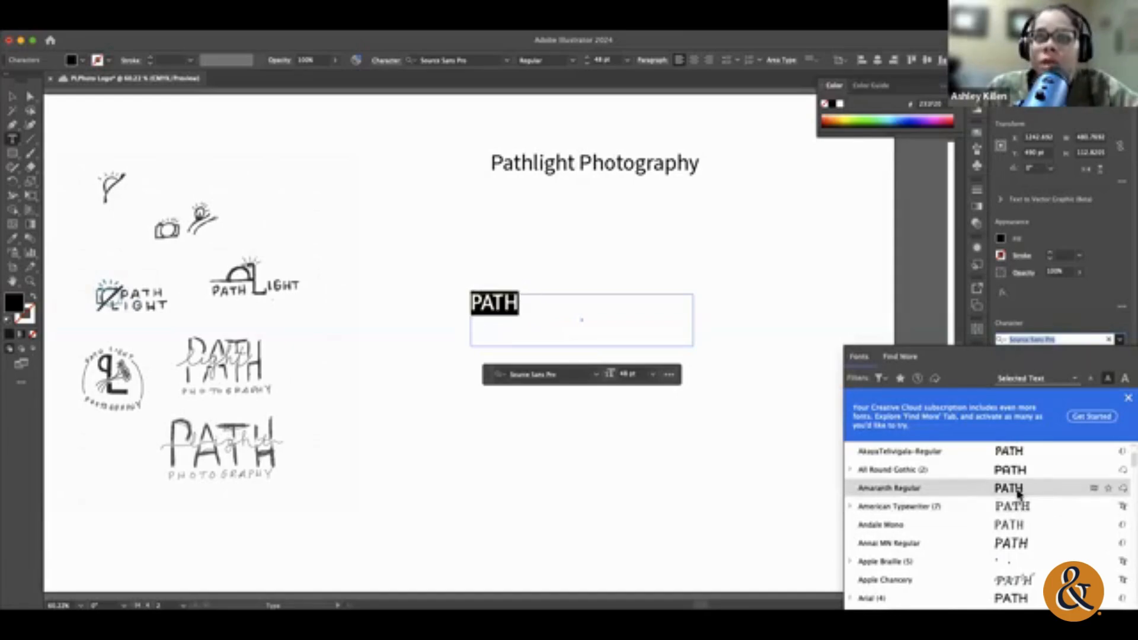
scroll(1013, 549, down, 3)
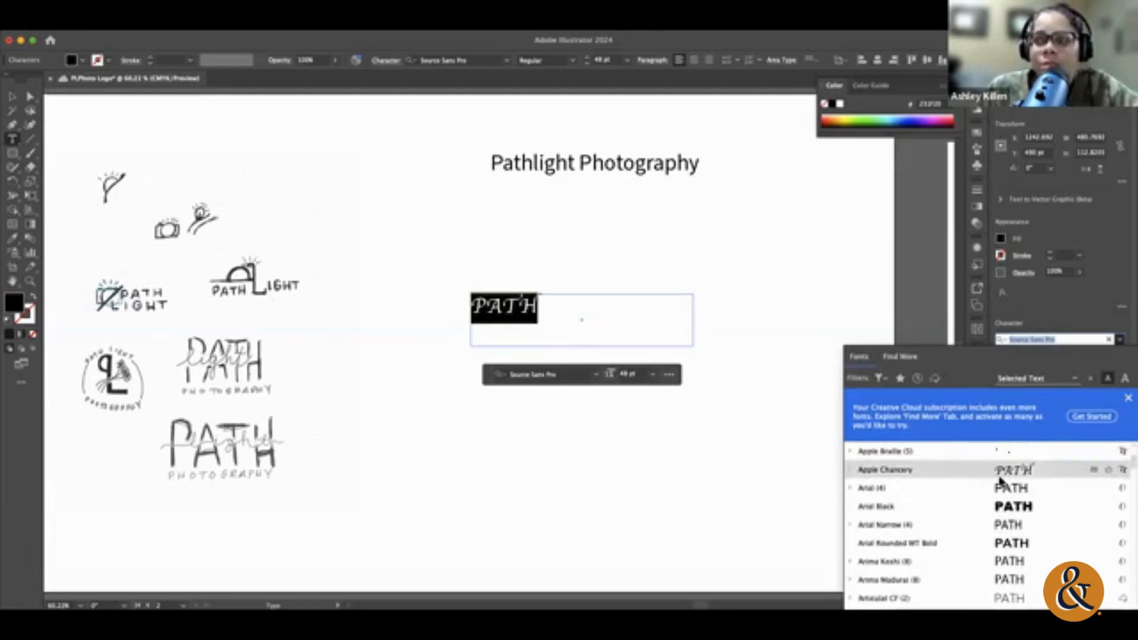
scroll(994, 509, down, 2)
scroll(993, 511, down, 3)
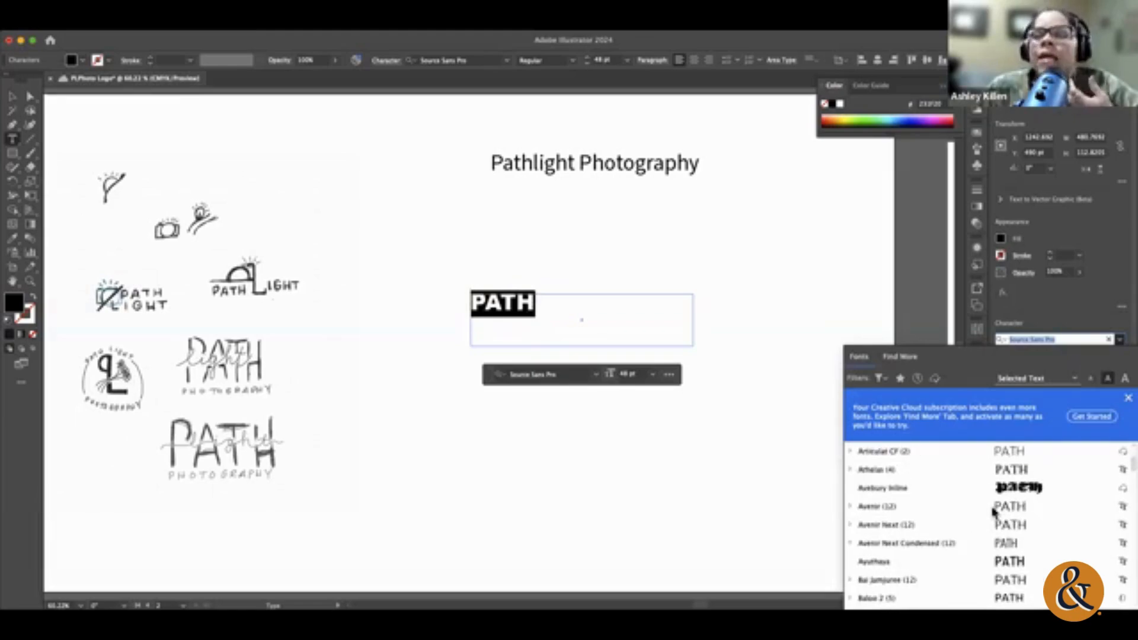
click(851, 507)
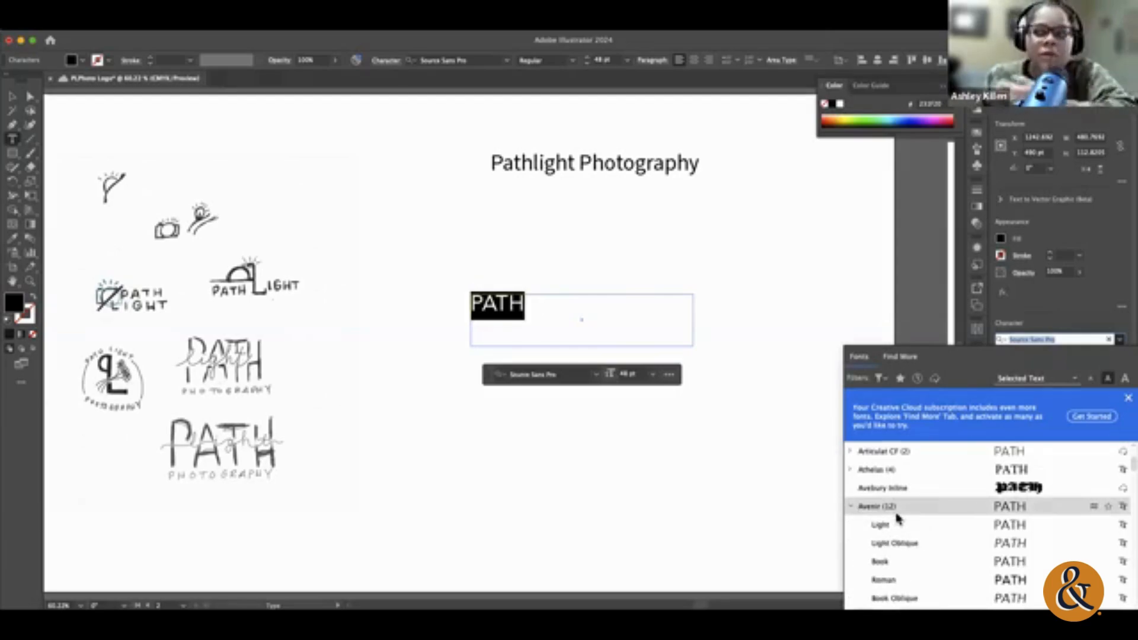
scroll(966, 541, down, 5)
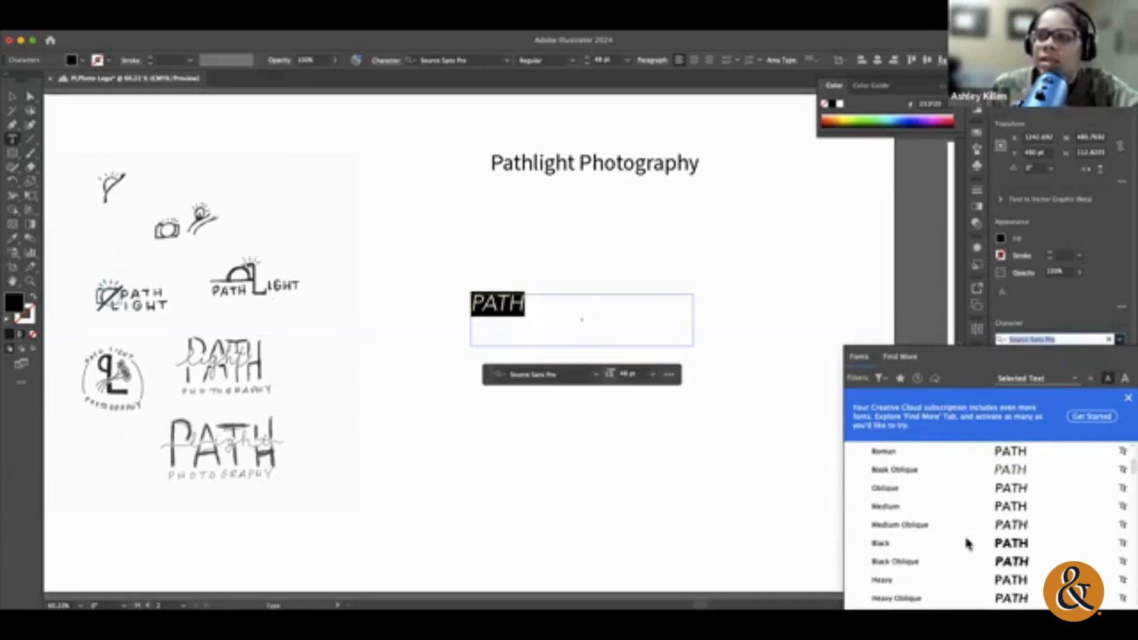
click(912, 544)
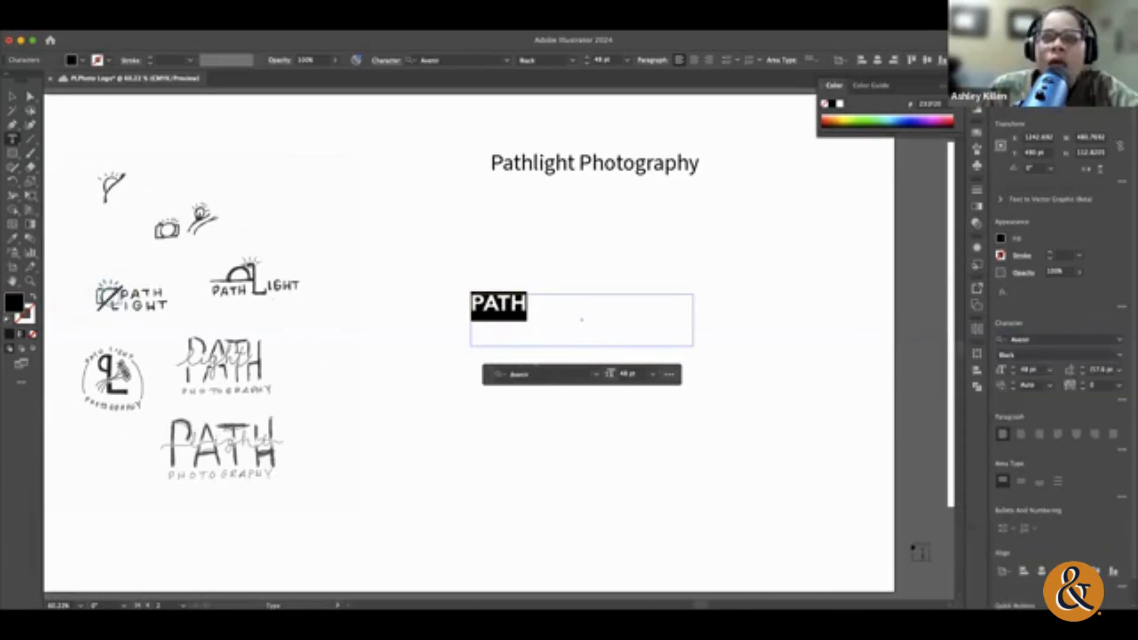
Step: Shrink the PATH text frame to fit closely around the word, about 135 pt wide, and deselect it
click(13, 96)
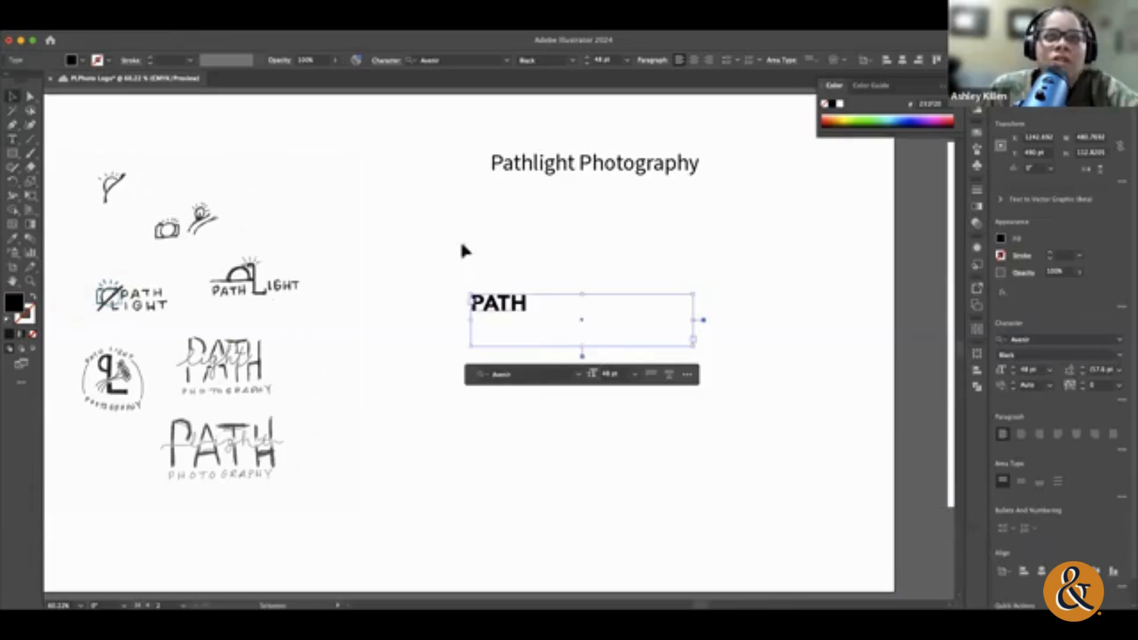
scroll(705, 350, down, 1)
drag(694, 325, 534, 293)
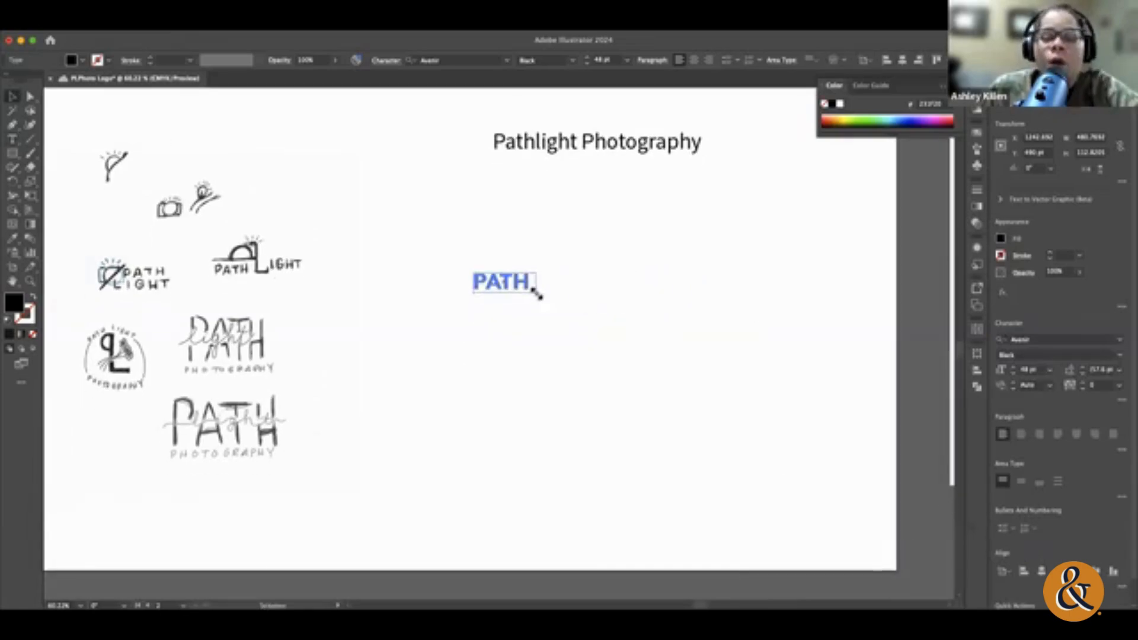
click(589, 294)
Step: Select the word PATH and try Avenir's Light style, followed by Oblique
double_click(493, 287)
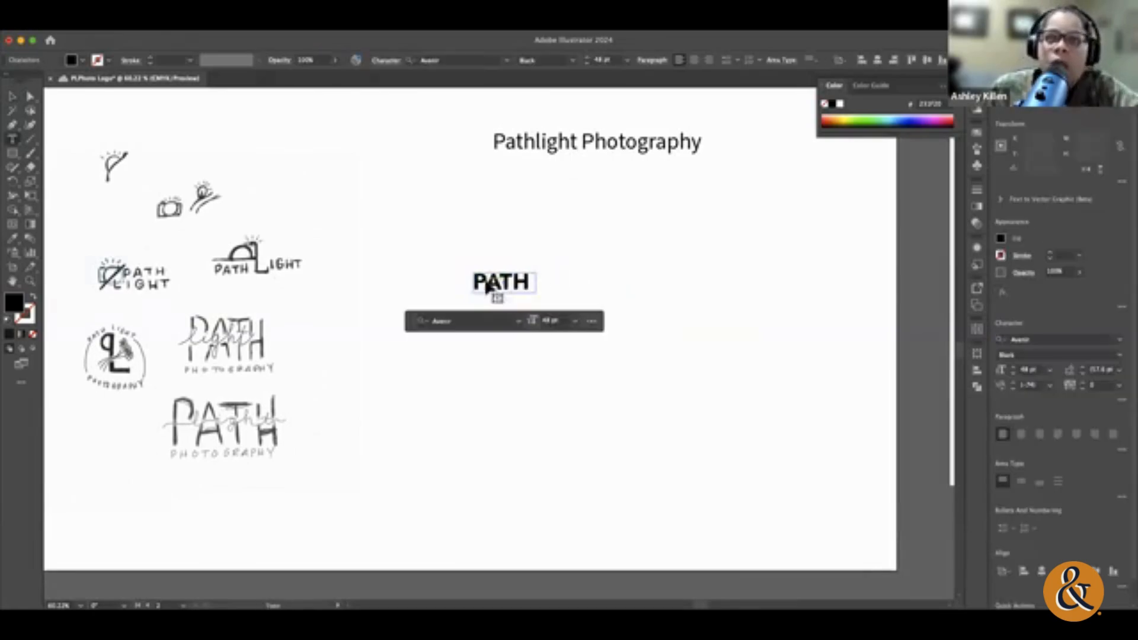
double_click(511, 286)
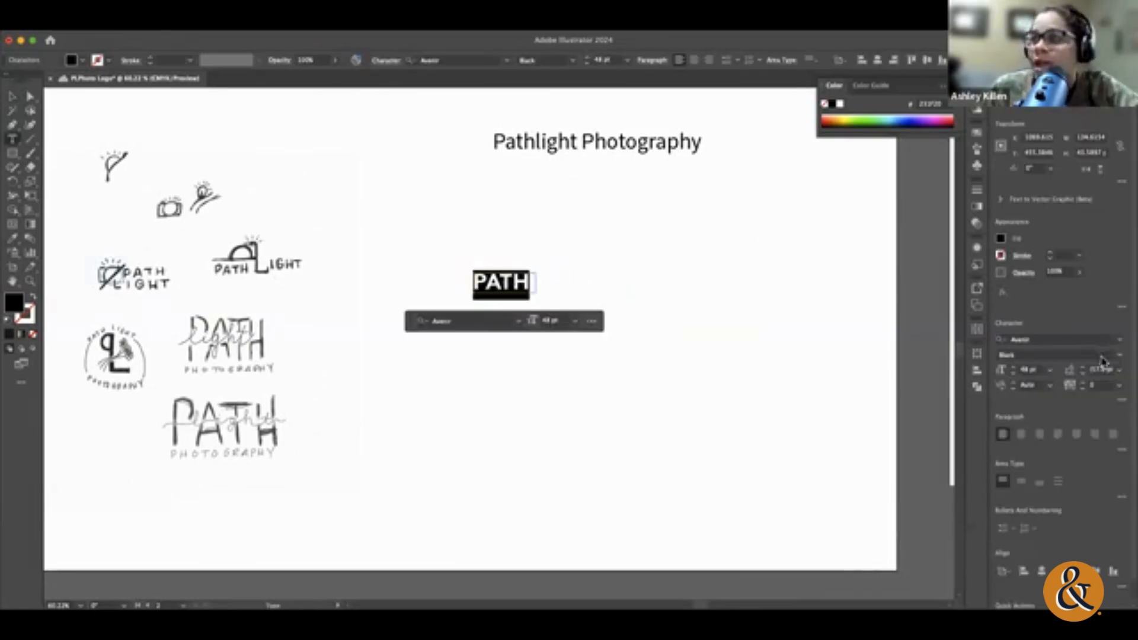
click(1119, 355)
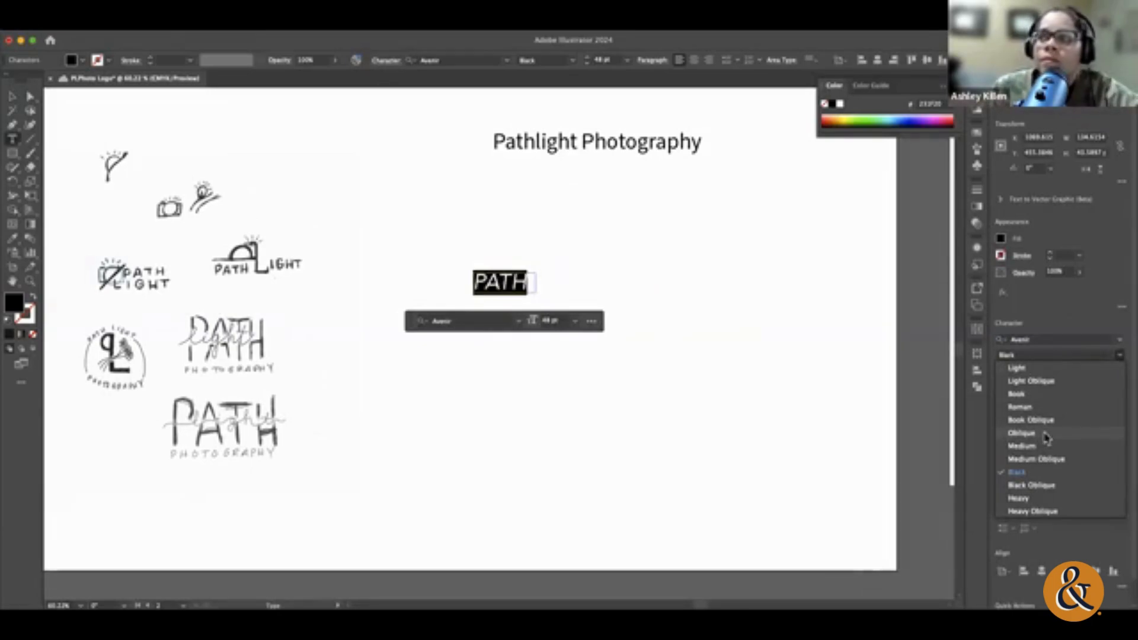
click(1041, 368)
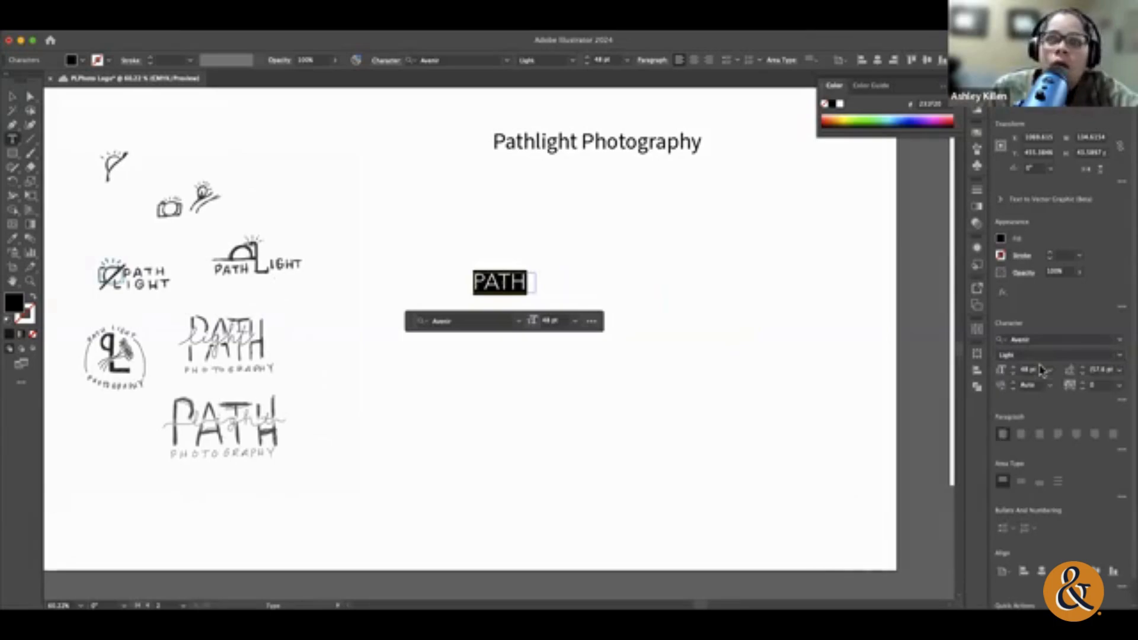
click(1119, 355)
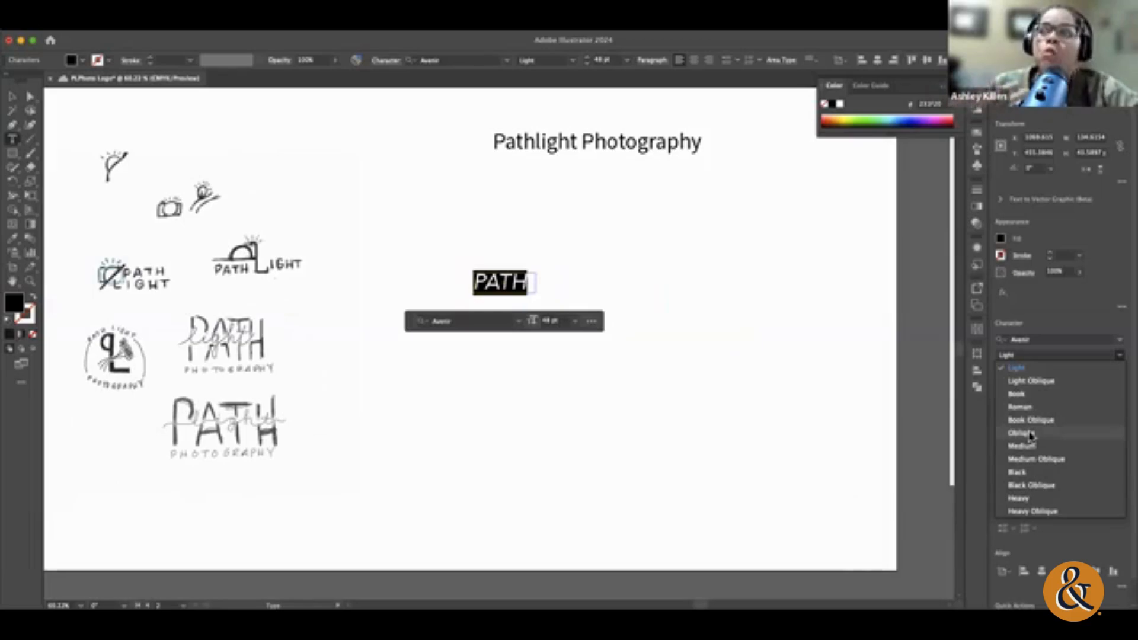
click(1030, 433)
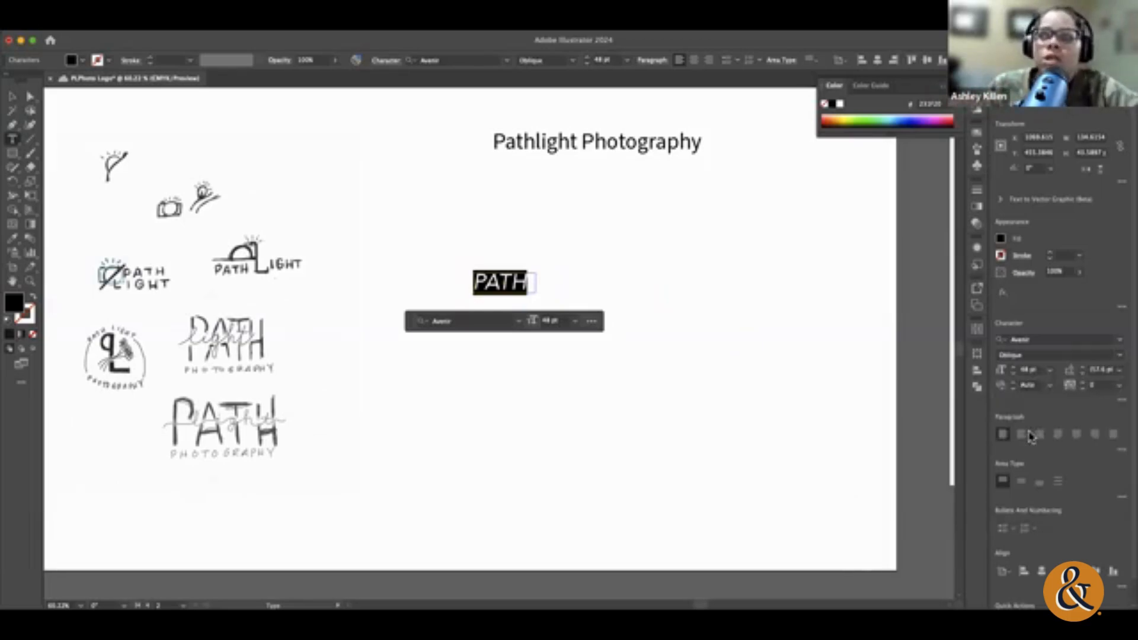
Step: Set the selected PATH text's Avenir style back to Black
click(1120, 339)
click(1104, 339)
click(1119, 355)
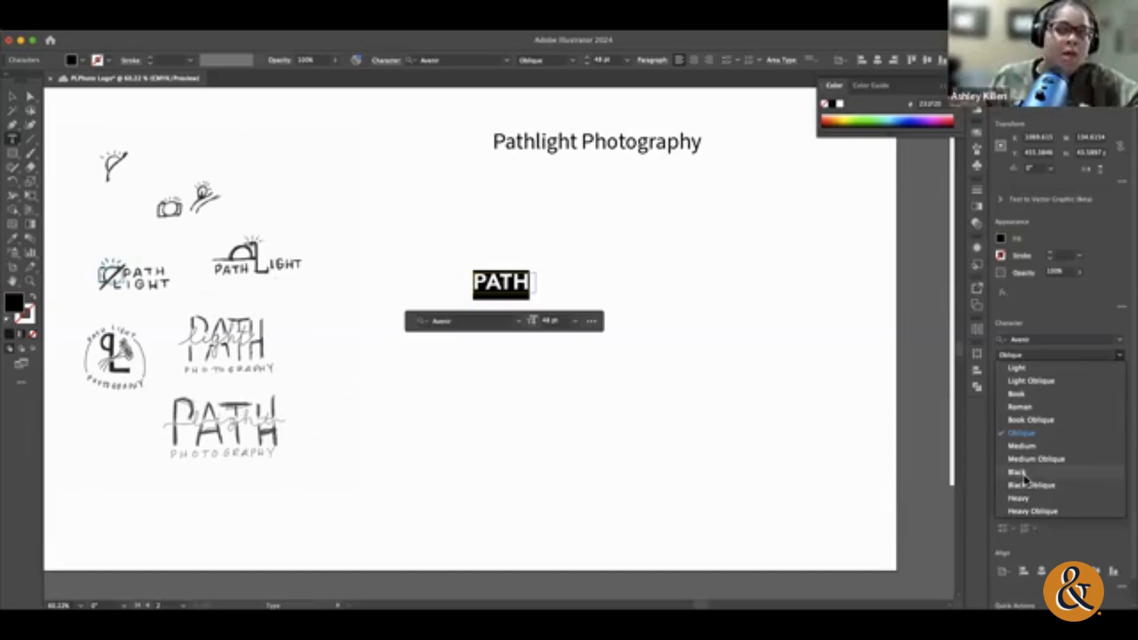
click(1017, 472)
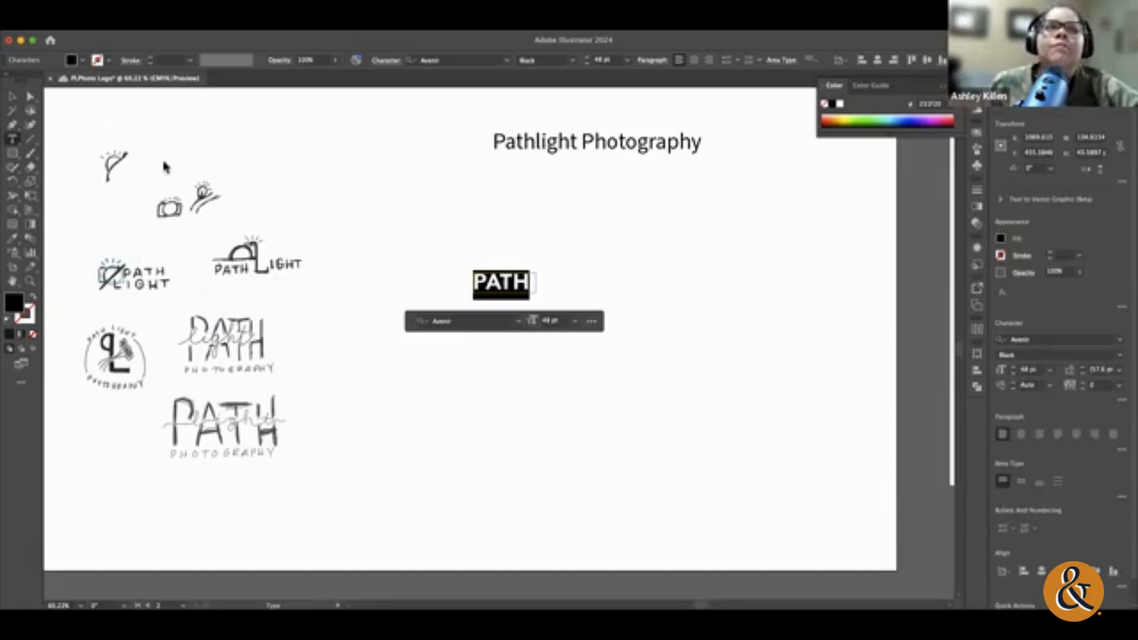
Step: Enlarge the PATH text frame from its lower-right corner to about 447 pt wide and 255 pt high
click(12, 96)
click(597, 213)
click(519, 281)
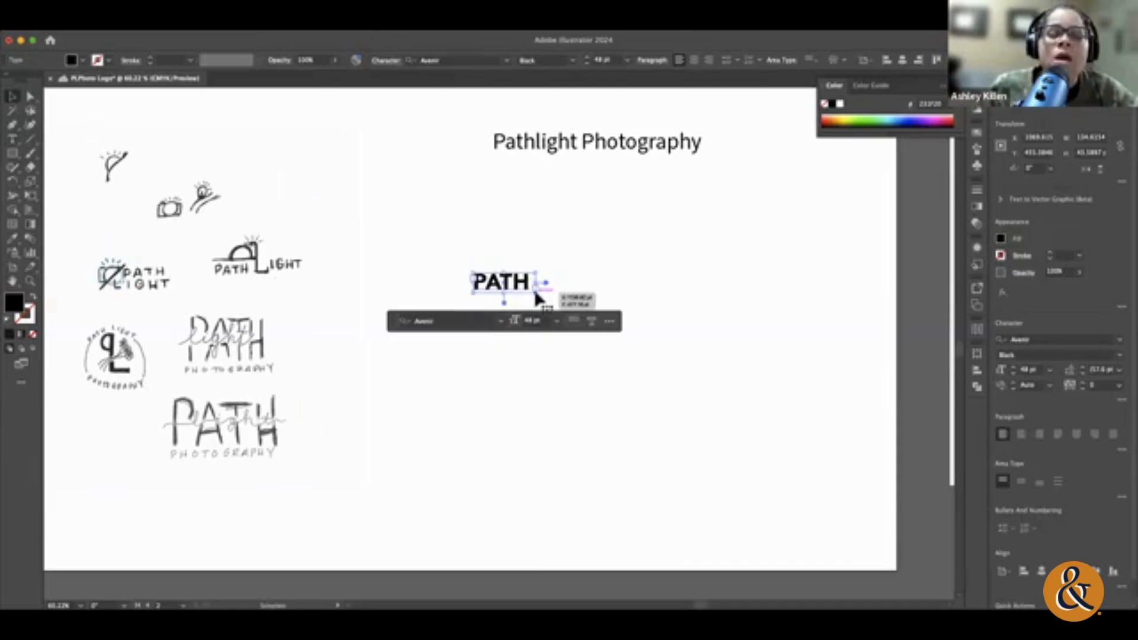
double_click(537, 290)
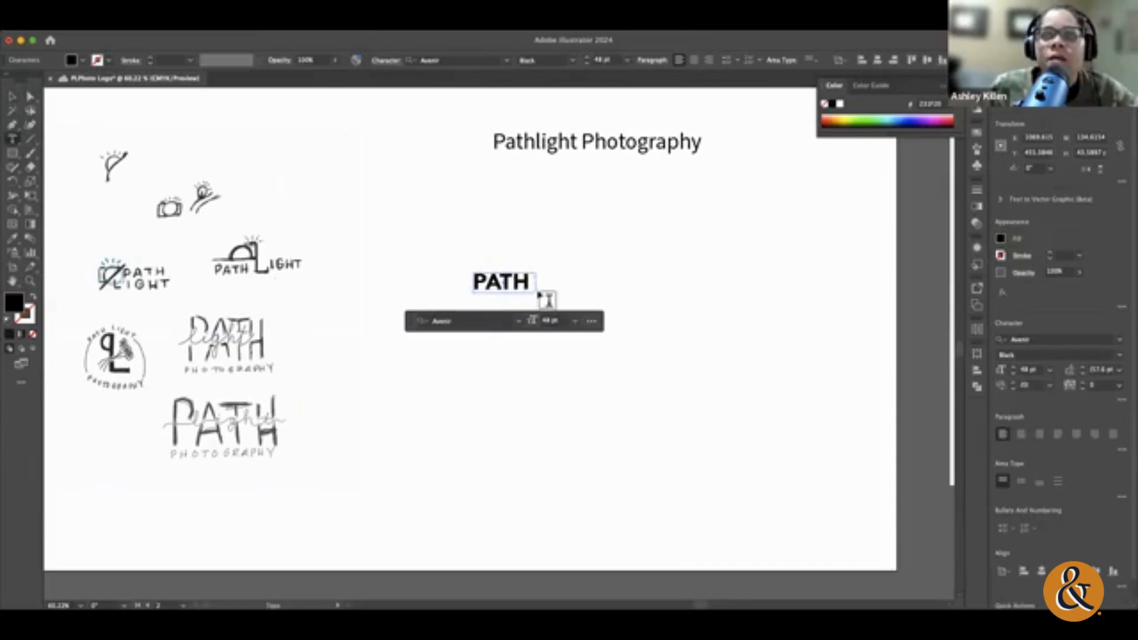
key(Escape)
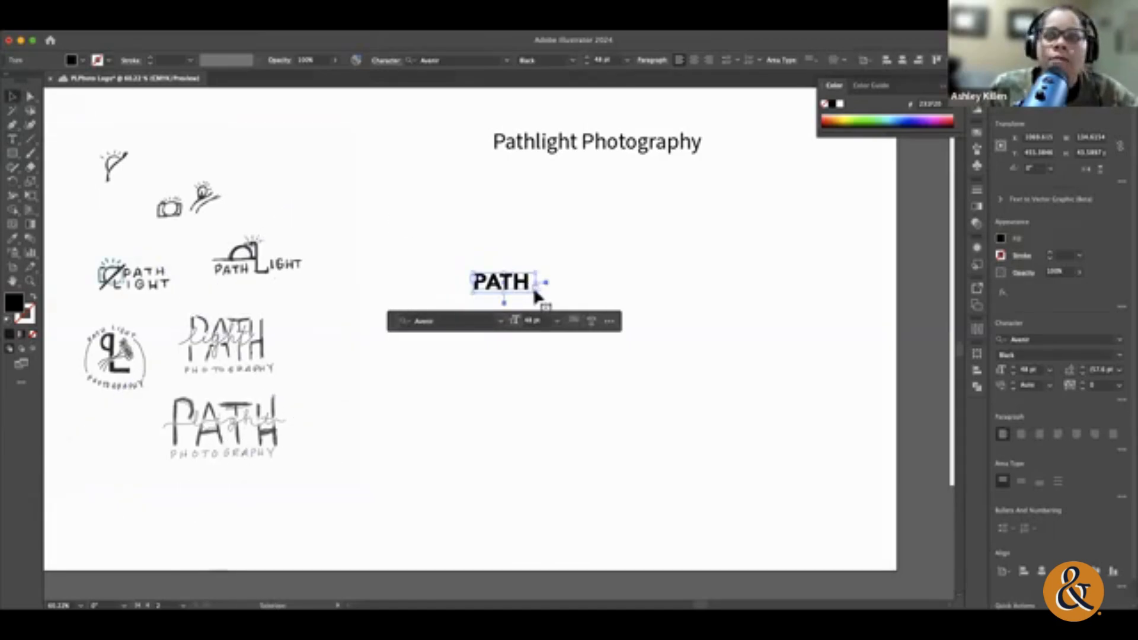
drag(536, 290, 679, 391)
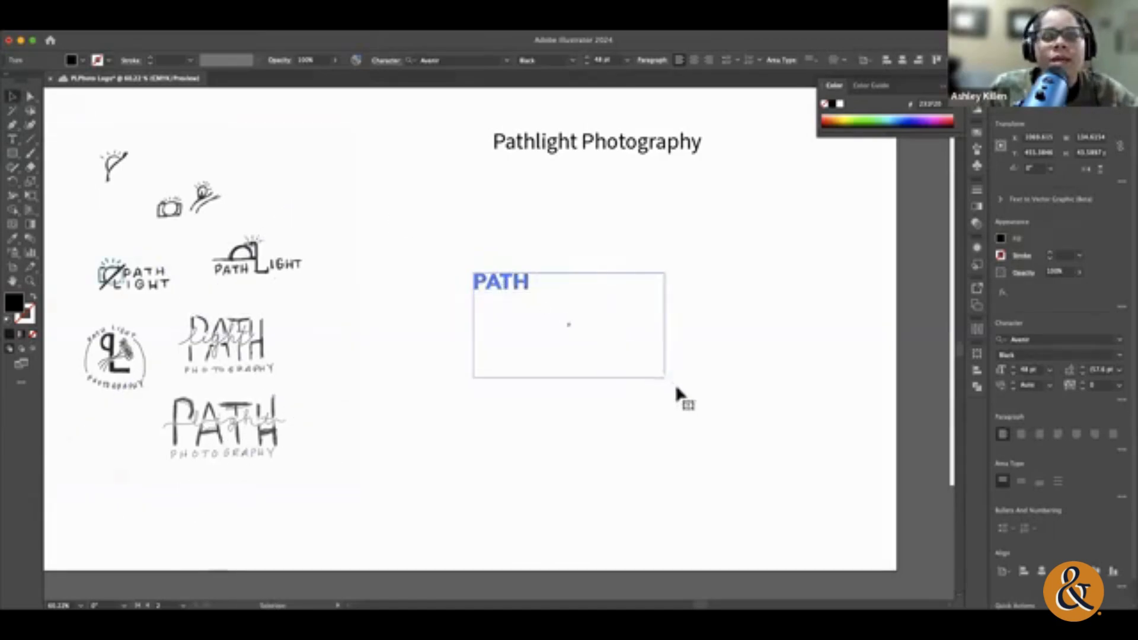
Step: Select the word PATH and set its font size to 100 pt
double_click(523, 285)
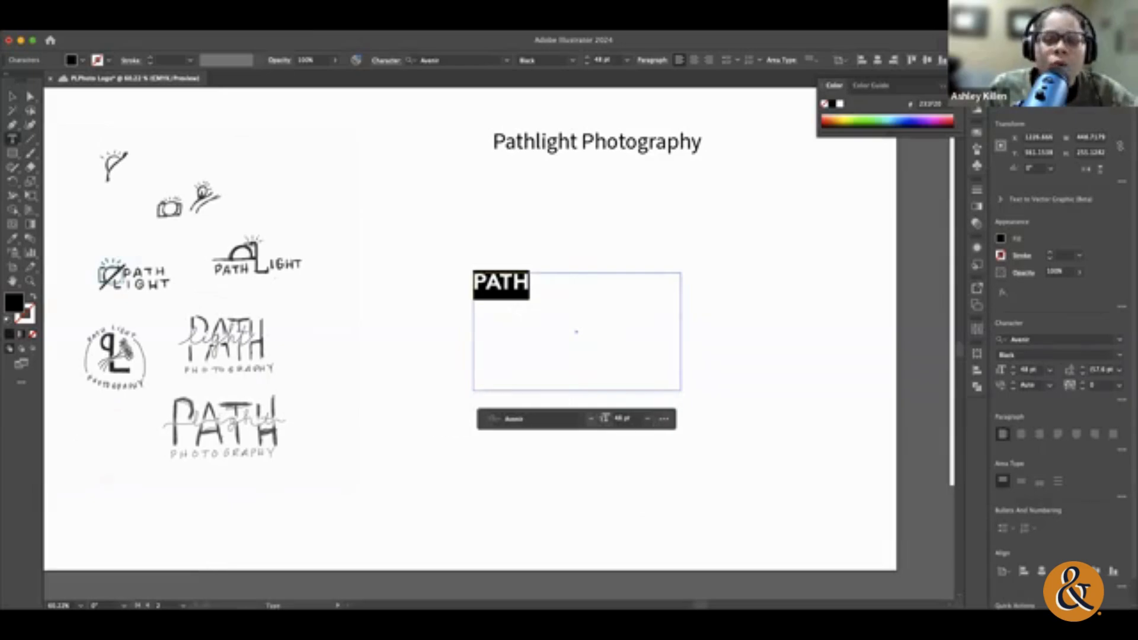
click(649, 422)
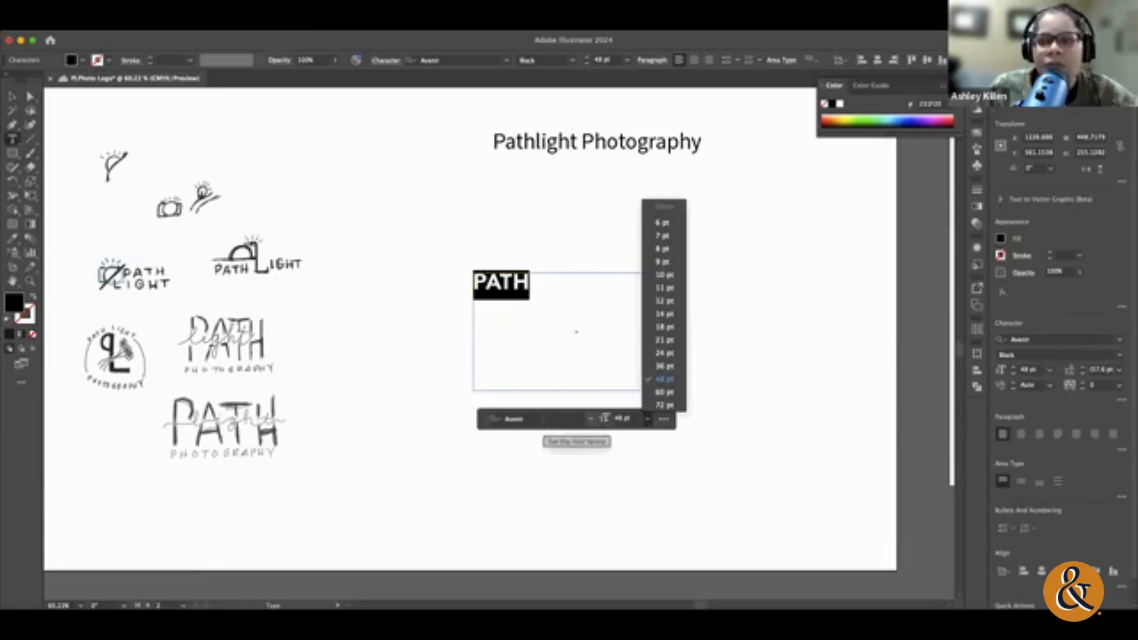
click(1047, 373)
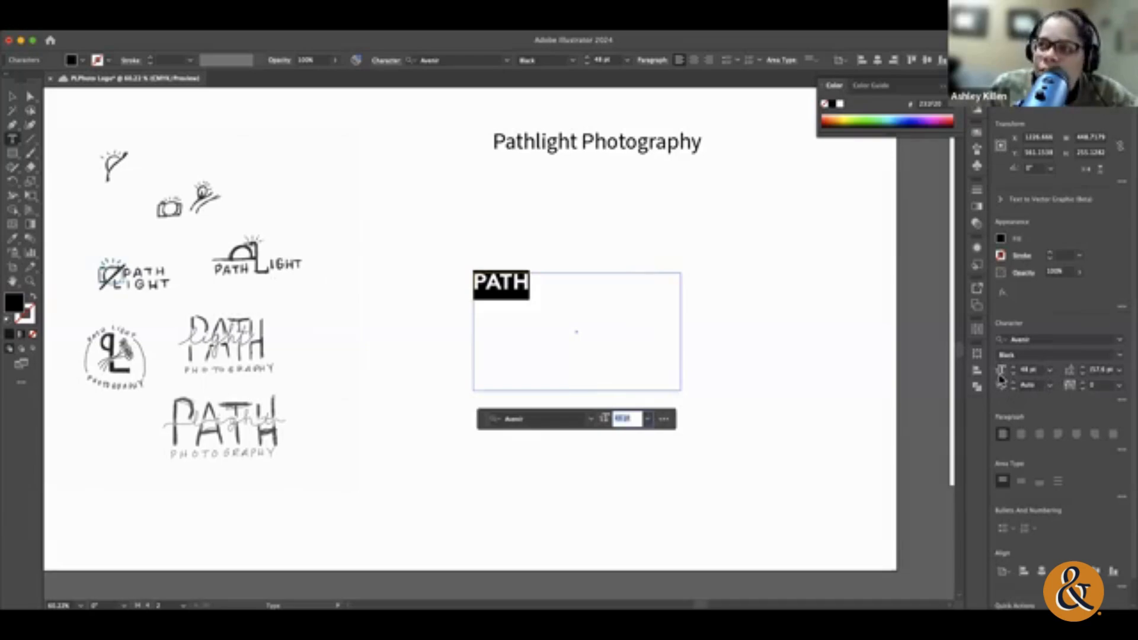
click(1050, 370)
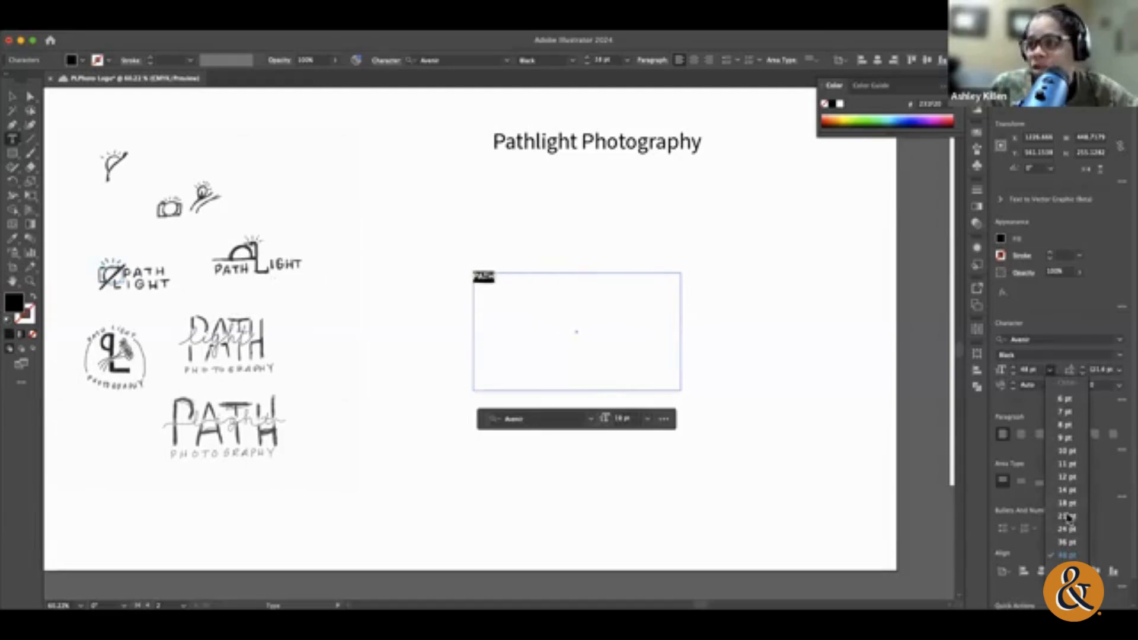
click(1033, 370)
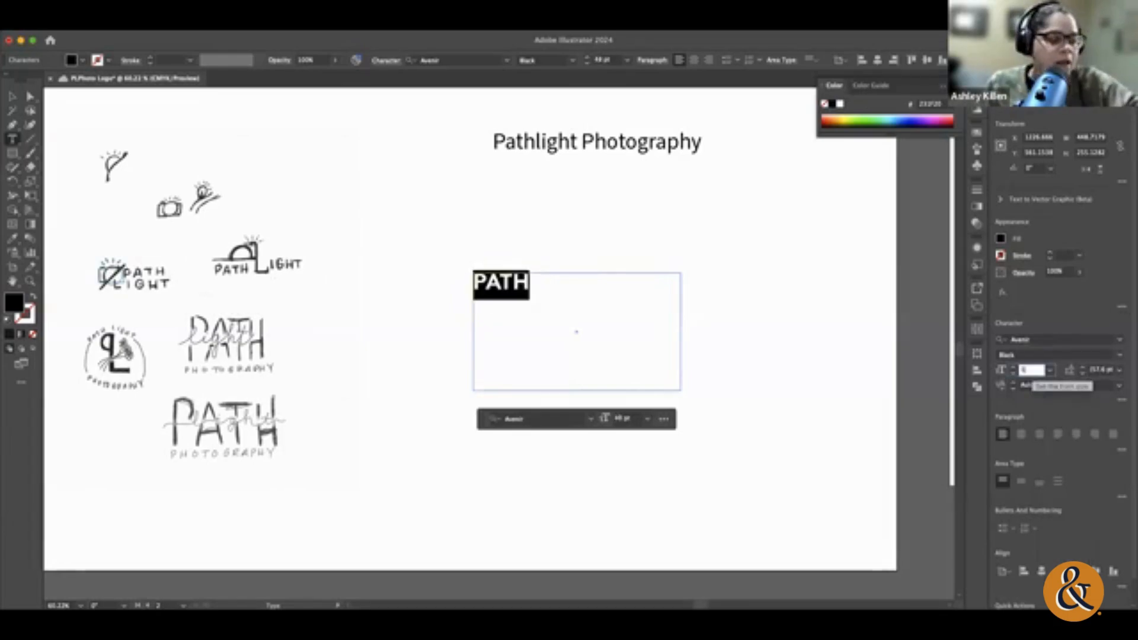
text(100)
key(Return)
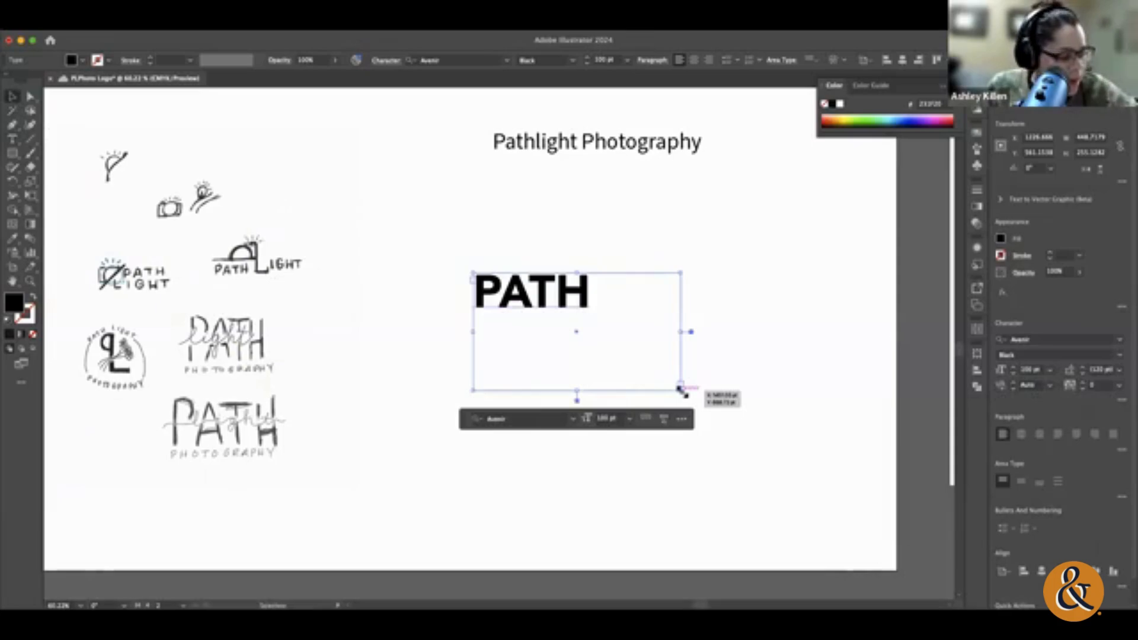
key(super)
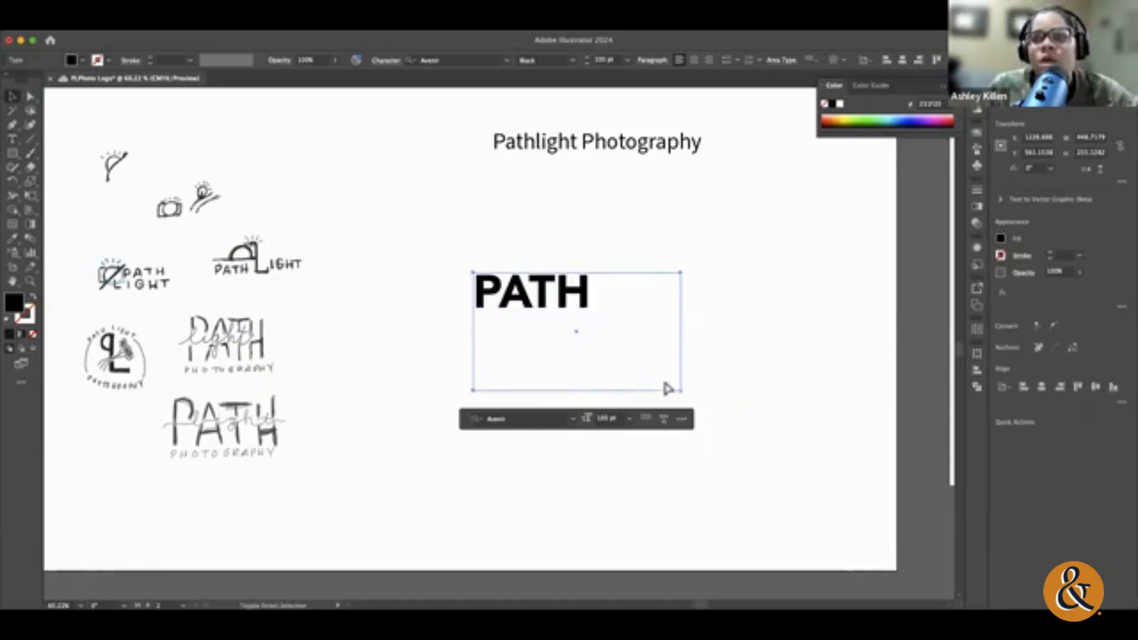
drag(680, 391, 788, 432)
scroll(788, 433, left, 2)
key(super+z)
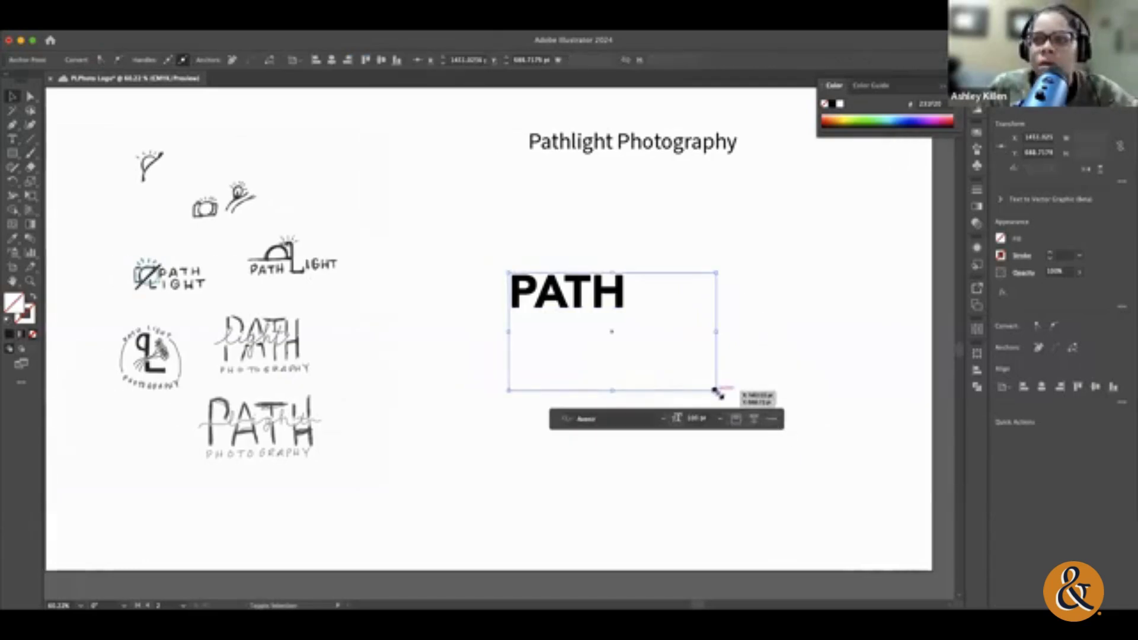
Step: Shrink the PATH text frame about its center to about 320 pt wide and 182 pt high
drag(719, 394, 702, 371)
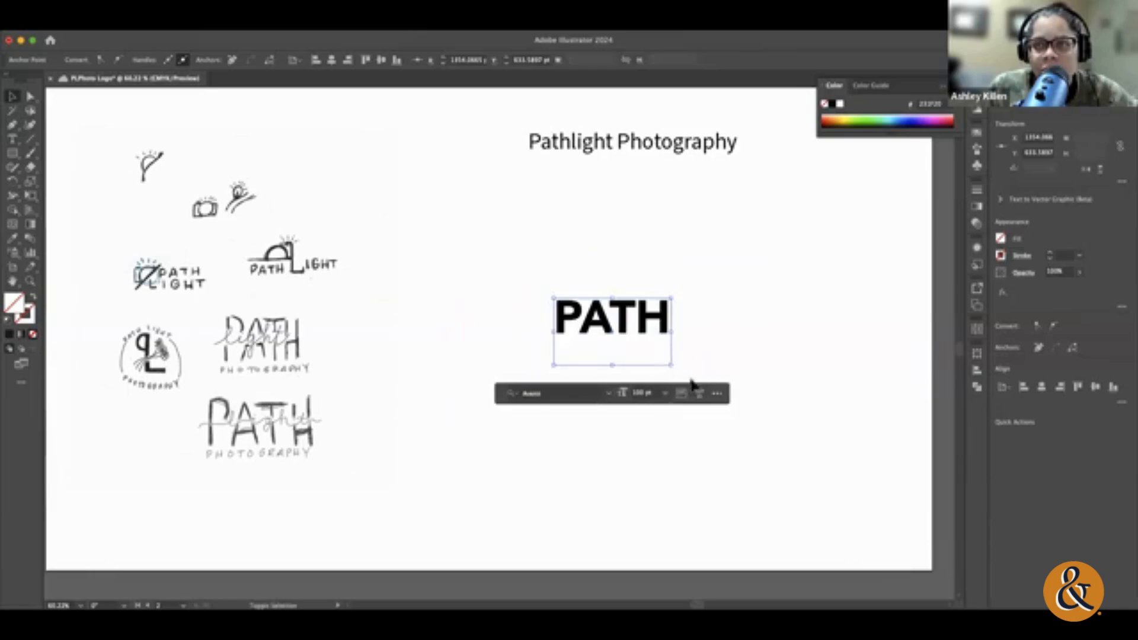
drag(671, 364, 792, 433)
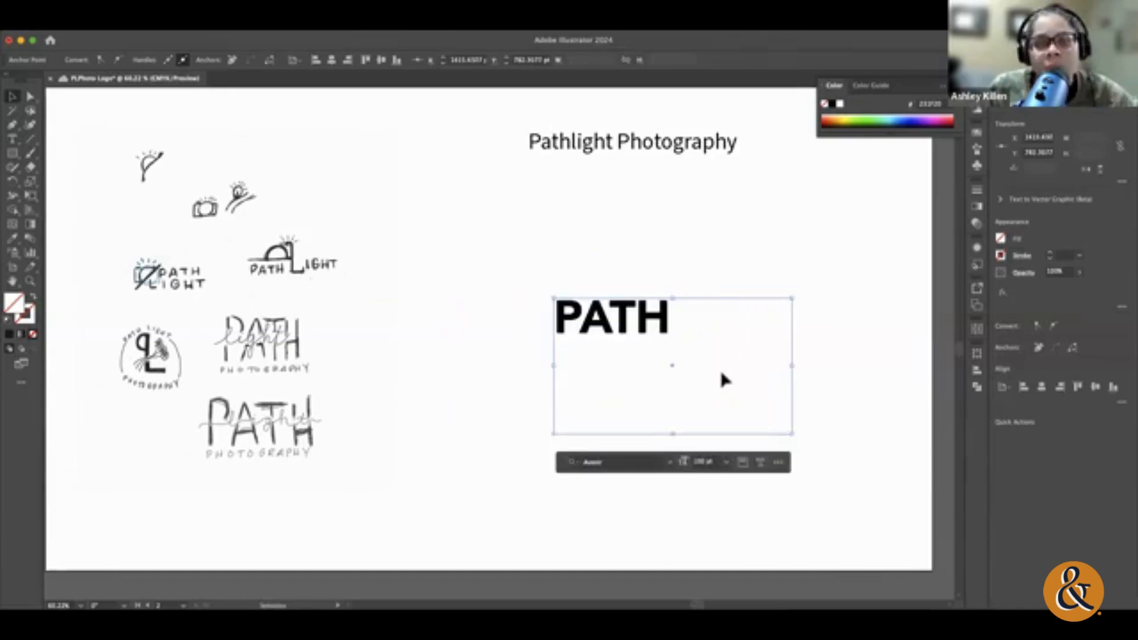
key(super+z)
Step: Look through the preset font sizes for the PATH text and deselect it, leaving it at 100 pt
double_click(667, 333)
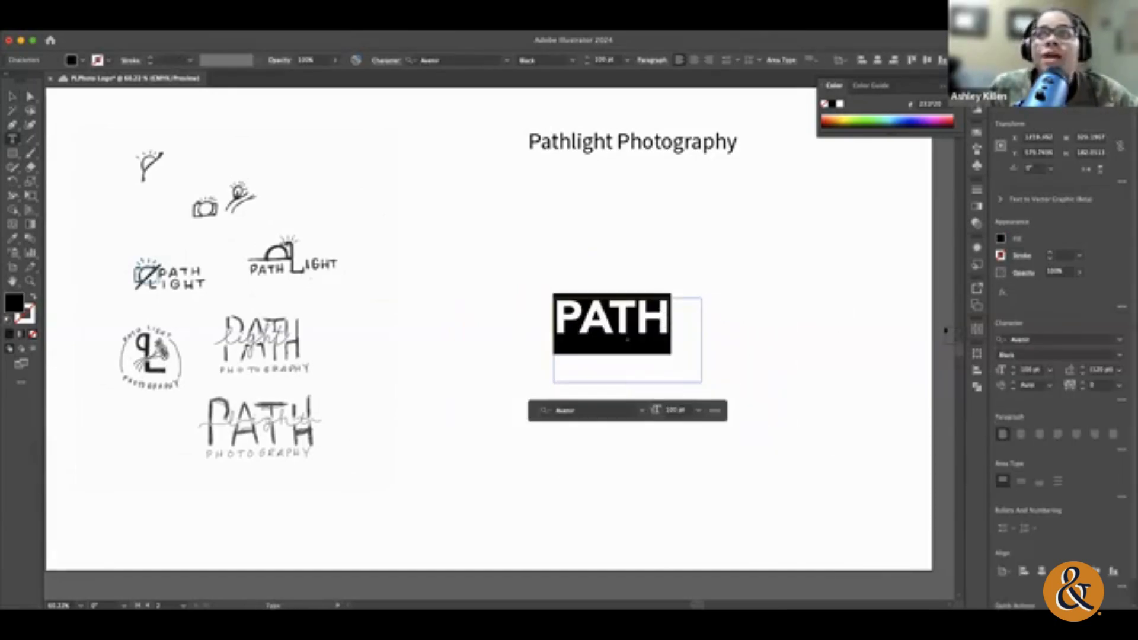
click(1051, 371)
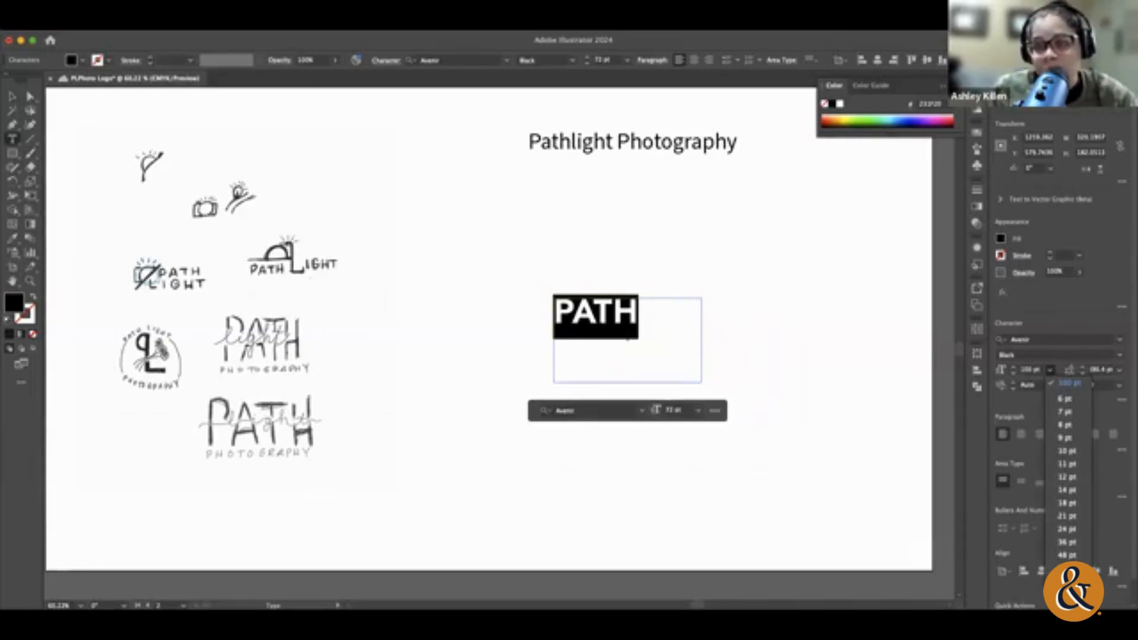
click(1035, 372)
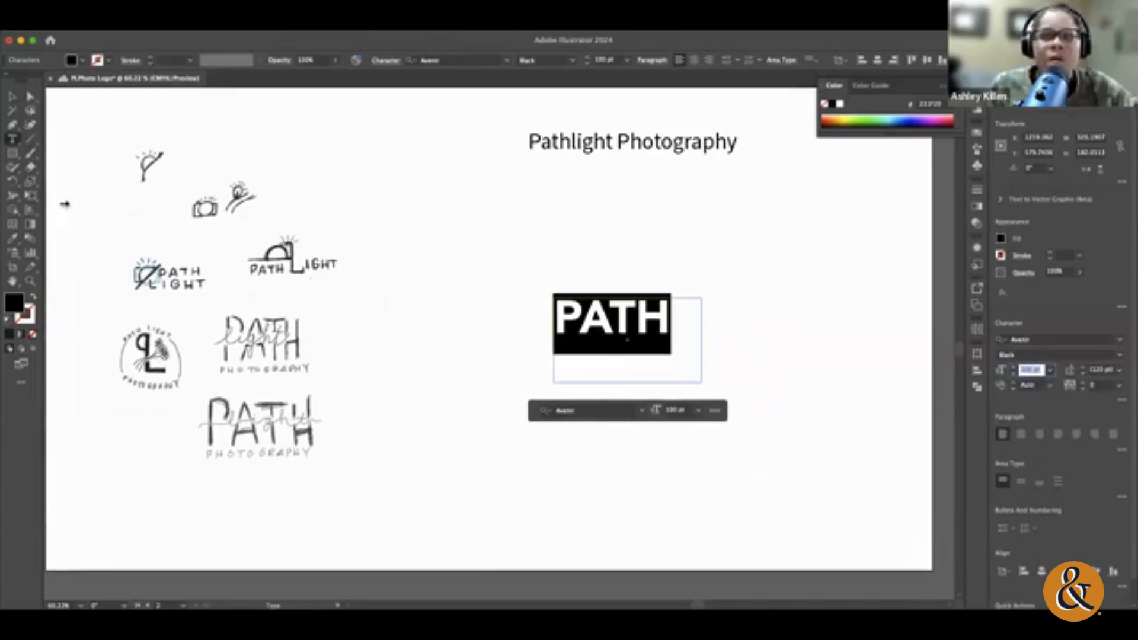
click(12, 96)
click(514, 225)
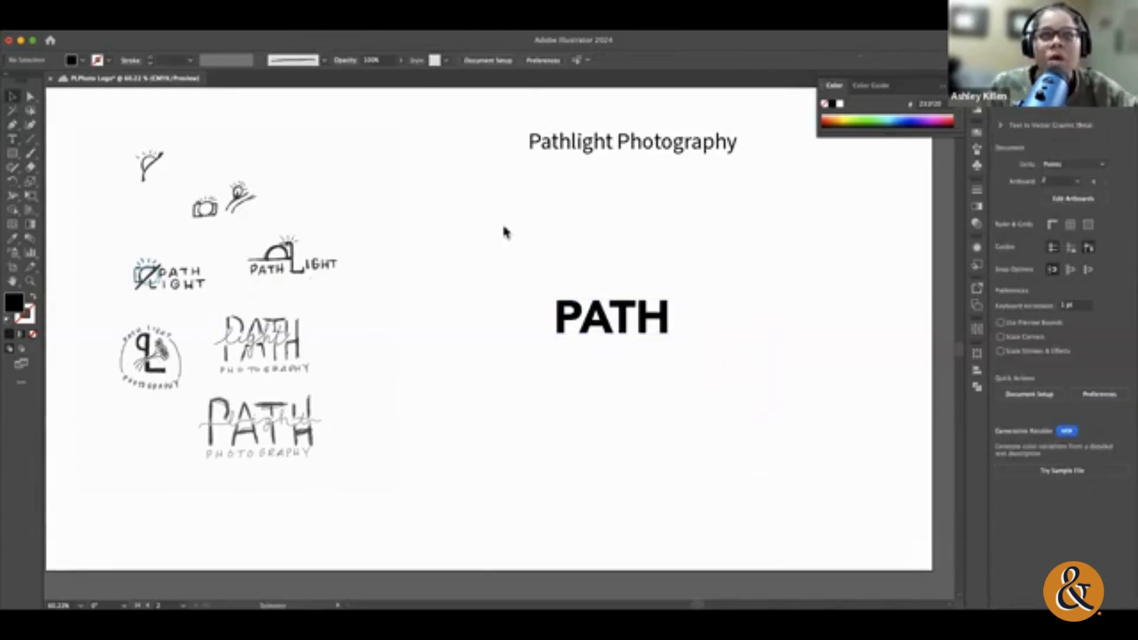
Step: Convert the PATH text to outlines and scale them about their center to about 742 pt wide and 219 pt high
click(323, 39)
click(623, 318)
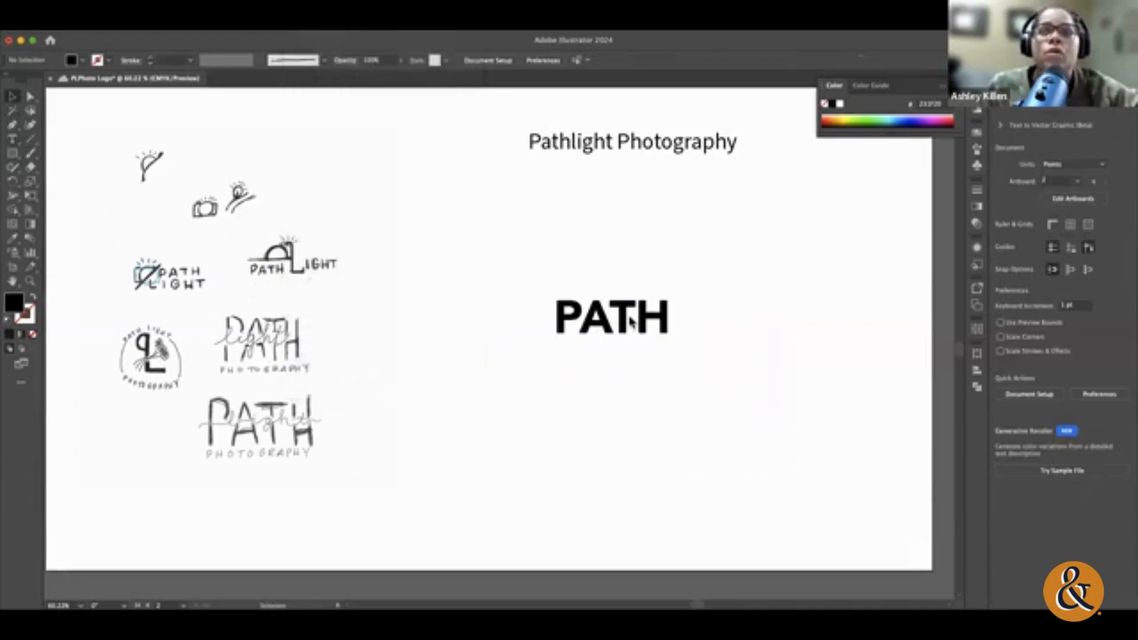
click(627, 323)
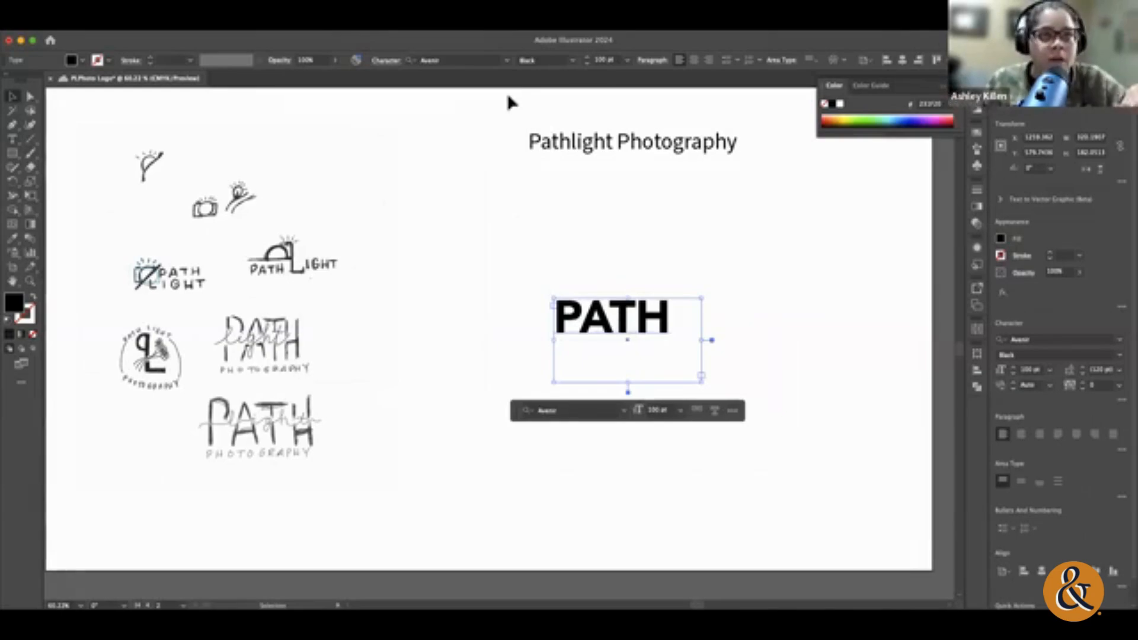
click(199, 24)
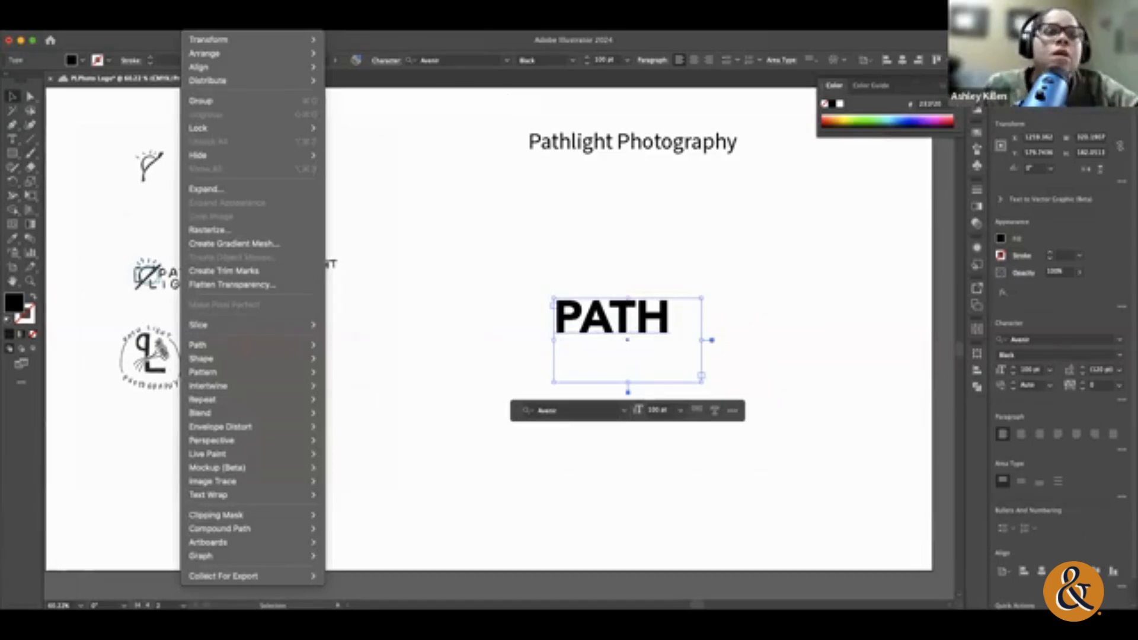
mouse_move(168, 23)
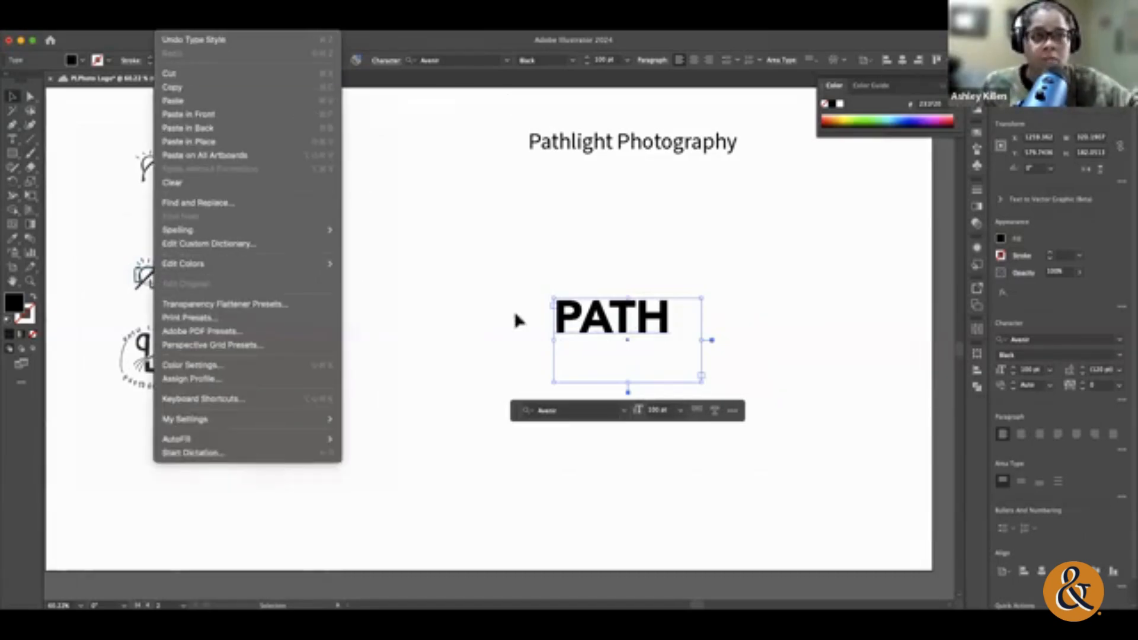
click(622, 322)
right_click(622, 321)
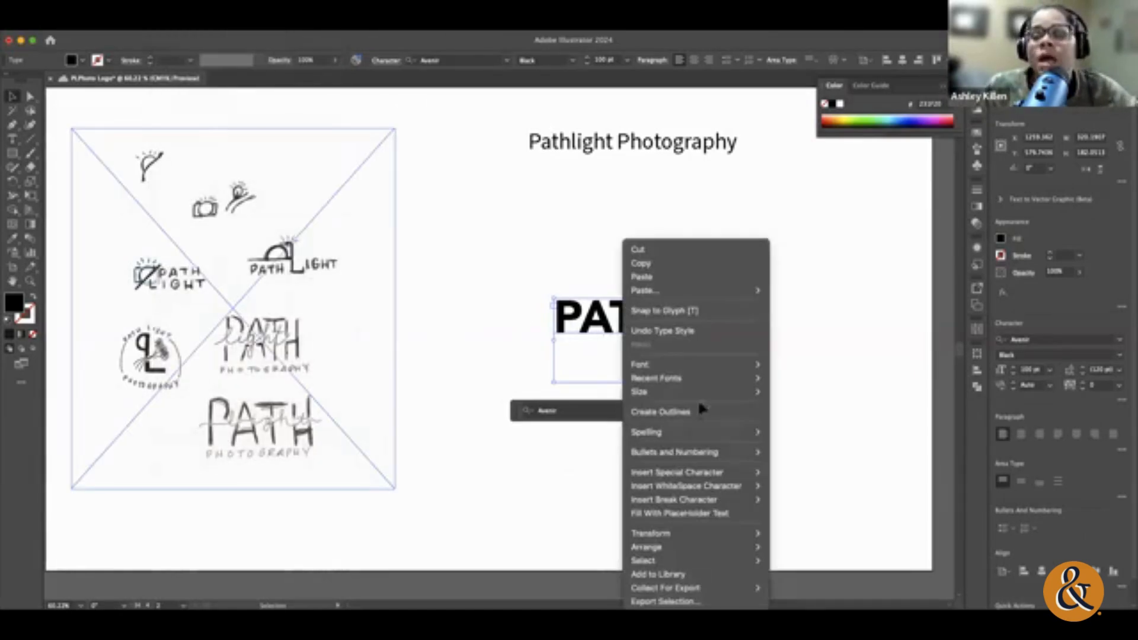
right_click(592, 321)
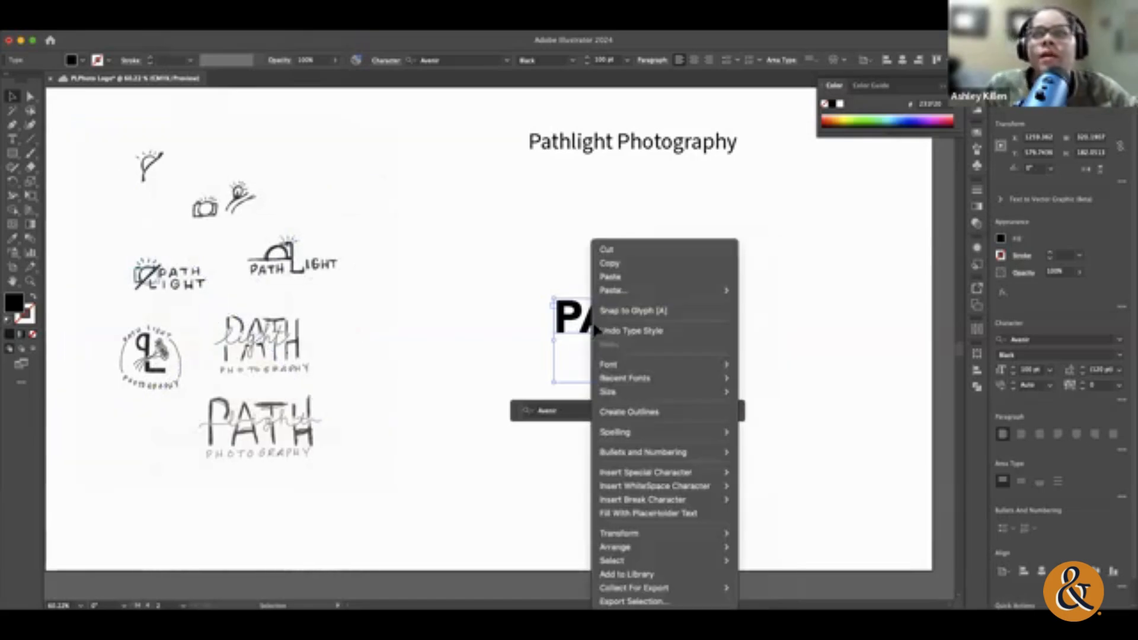
click(632, 414)
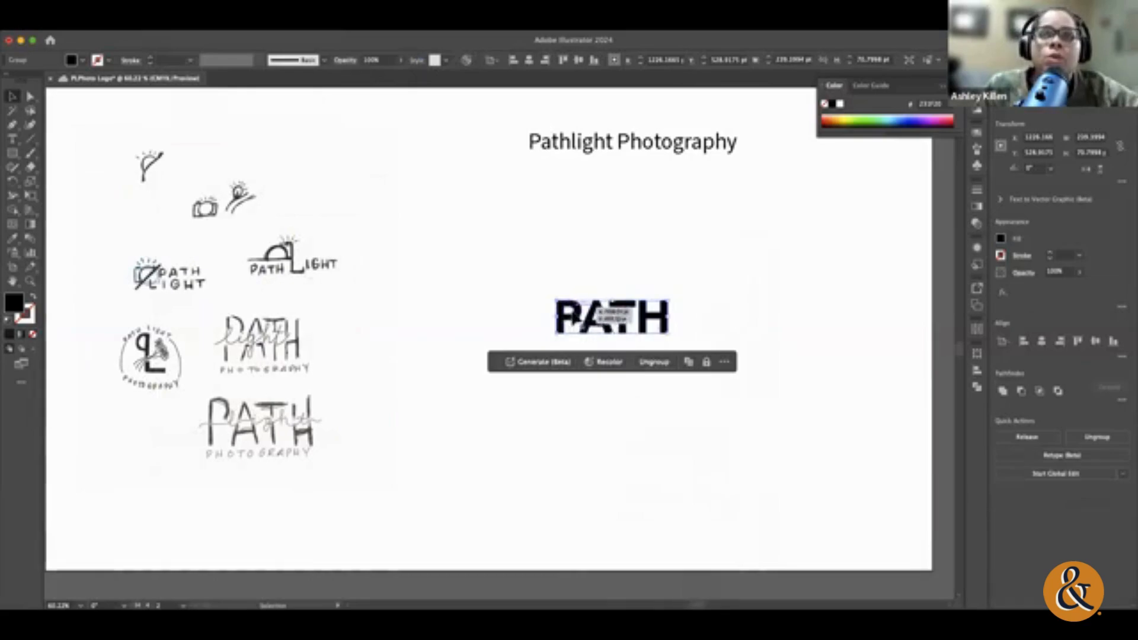
drag(661, 326, 805, 394)
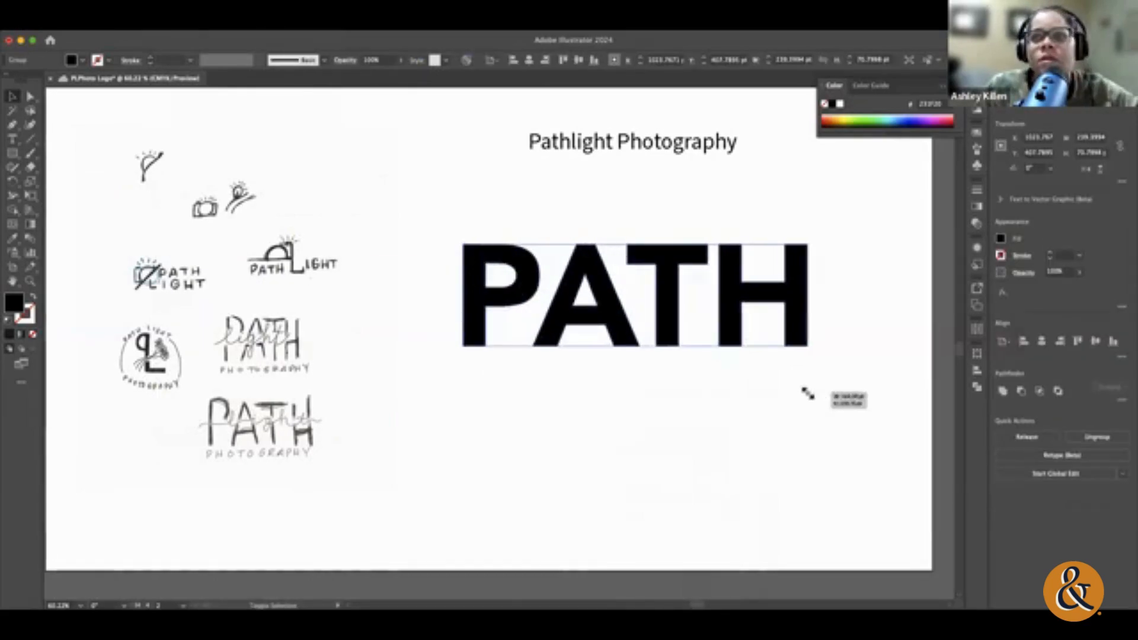
click(824, 430)
Step: Try distorting the outlined P by pulling its outer corner anchors, and shift the A and pull its apex anchor
click(30, 96)
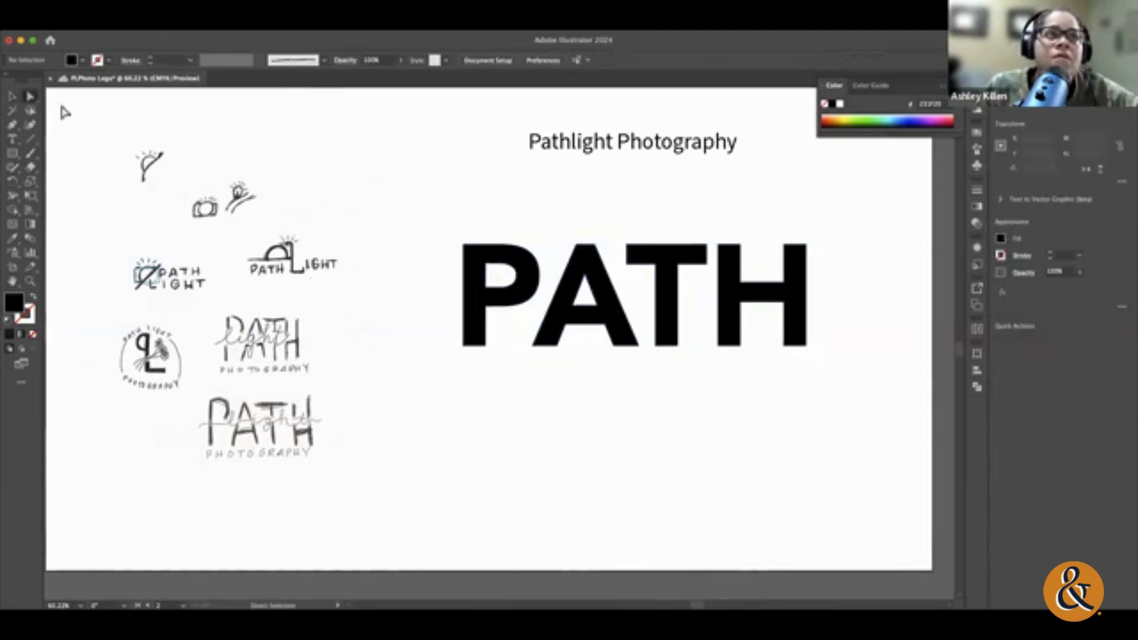
click(461, 246)
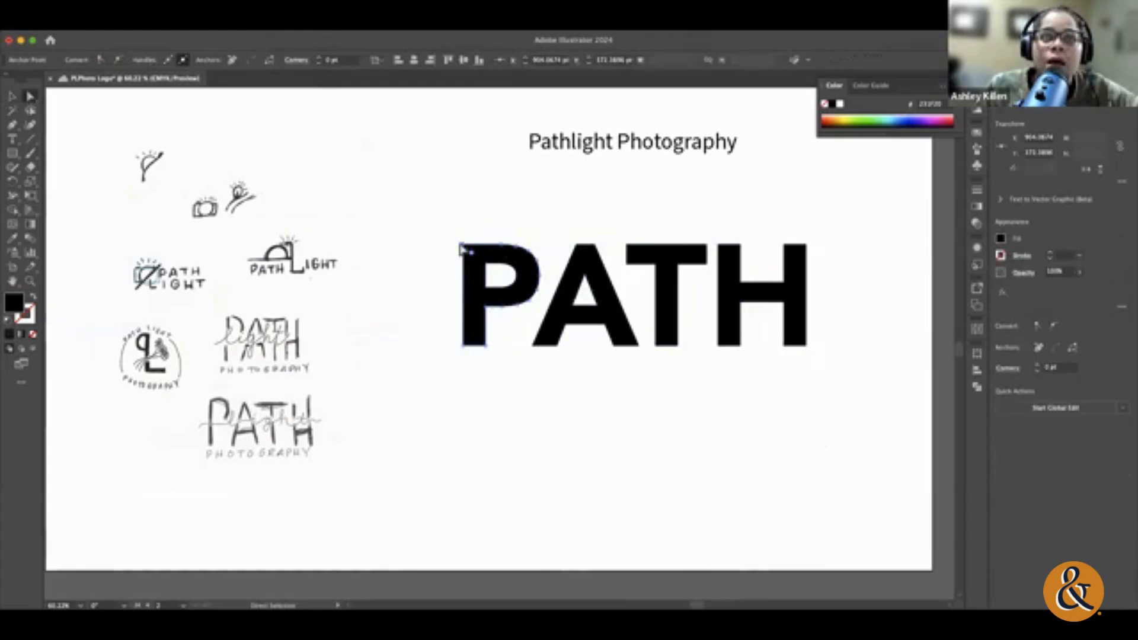
drag(462, 245, 439, 227)
click(491, 350)
drag(491, 350, 559, 374)
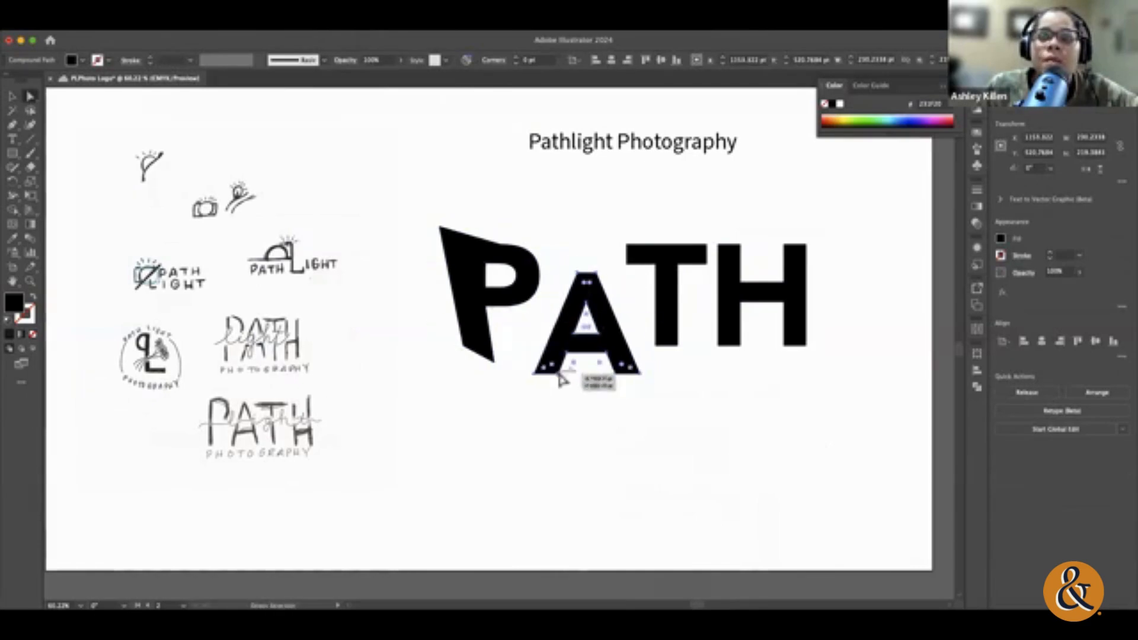
drag(584, 283, 557, 239)
click(571, 235)
drag(579, 285, 571, 267)
click(682, 414)
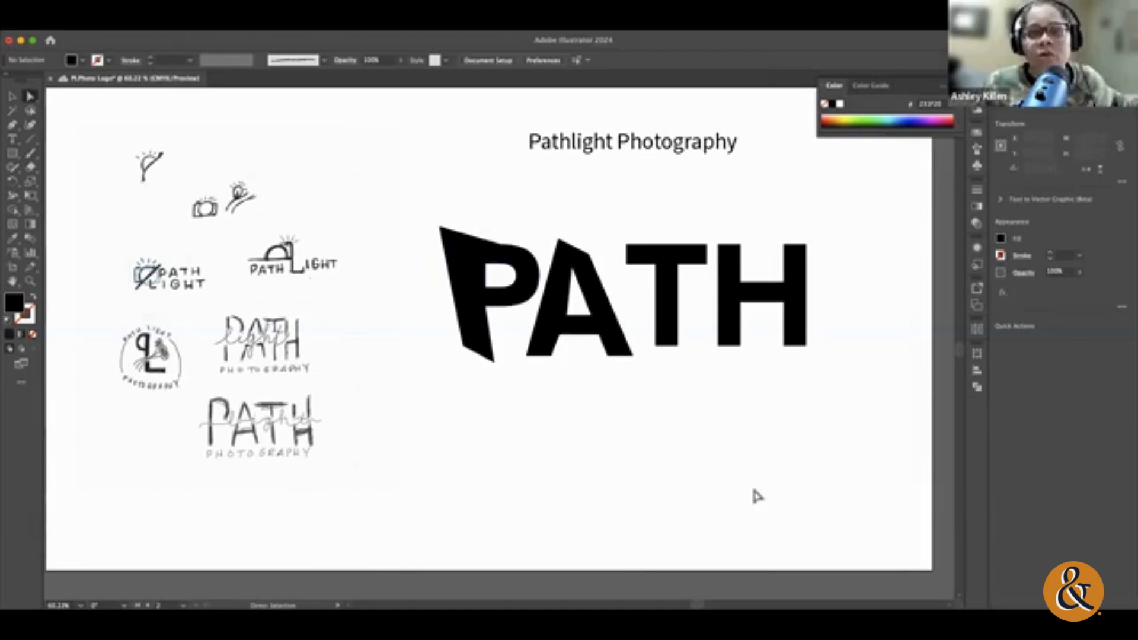
Step: Undo all the anchor-point distortions and shifts made to the letters P and A
key(super+z)
key(super+z)
key(super+z)
key(super+z)
key(super+z)
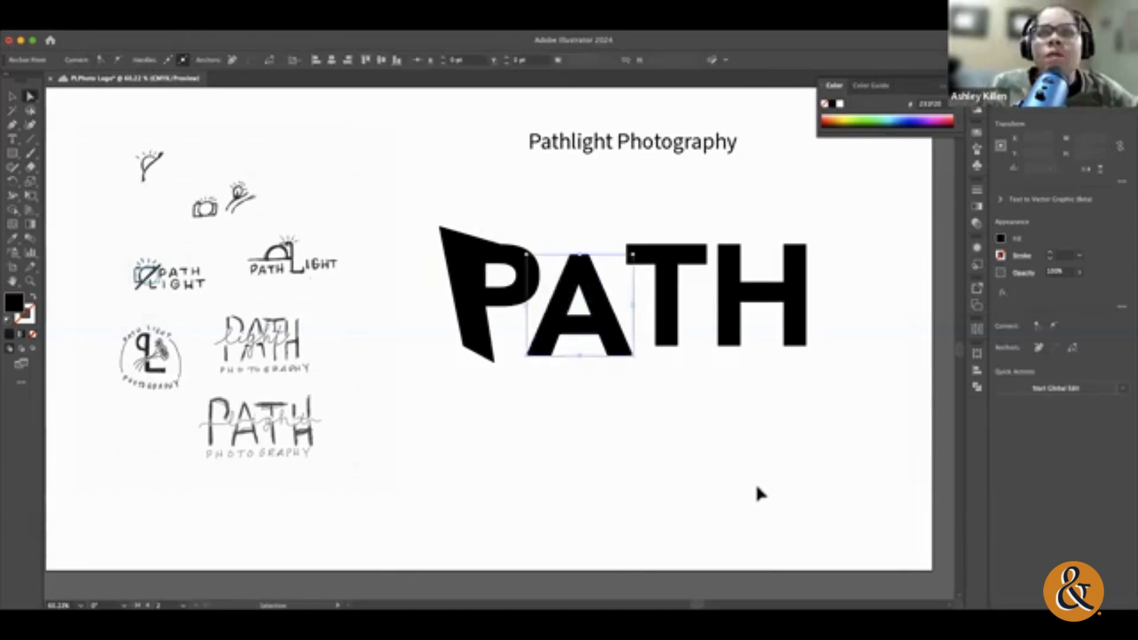
key(super+z)
key(super+z)
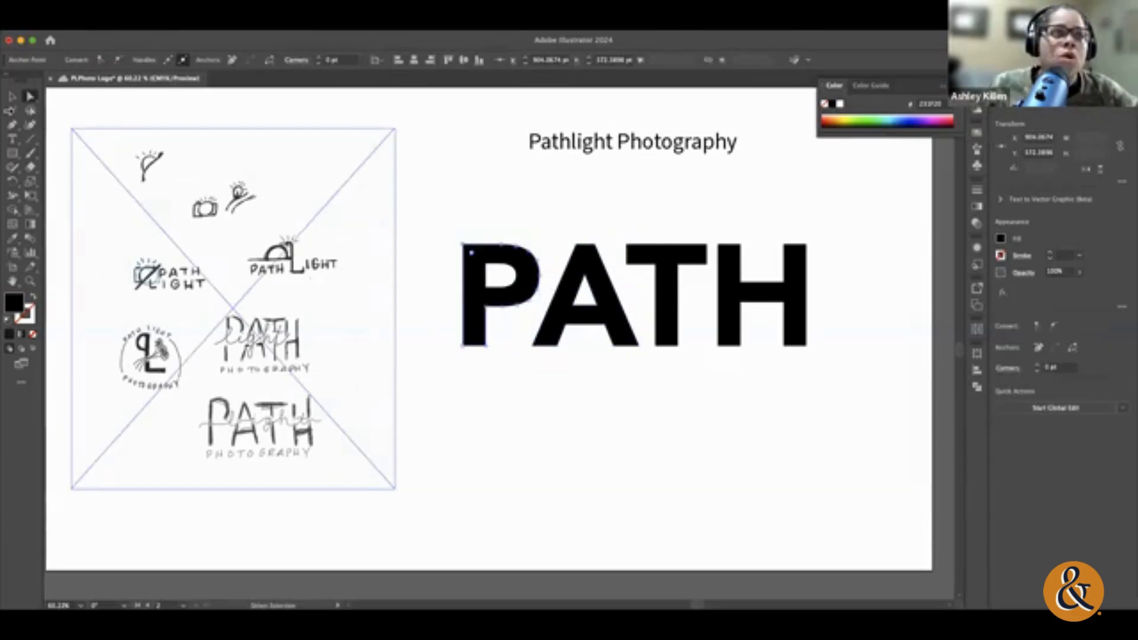
Step: Try stretching the PATH letters downward from their lower anchor points, undo the stretch and deselect
drag(440, 305, 887, 384)
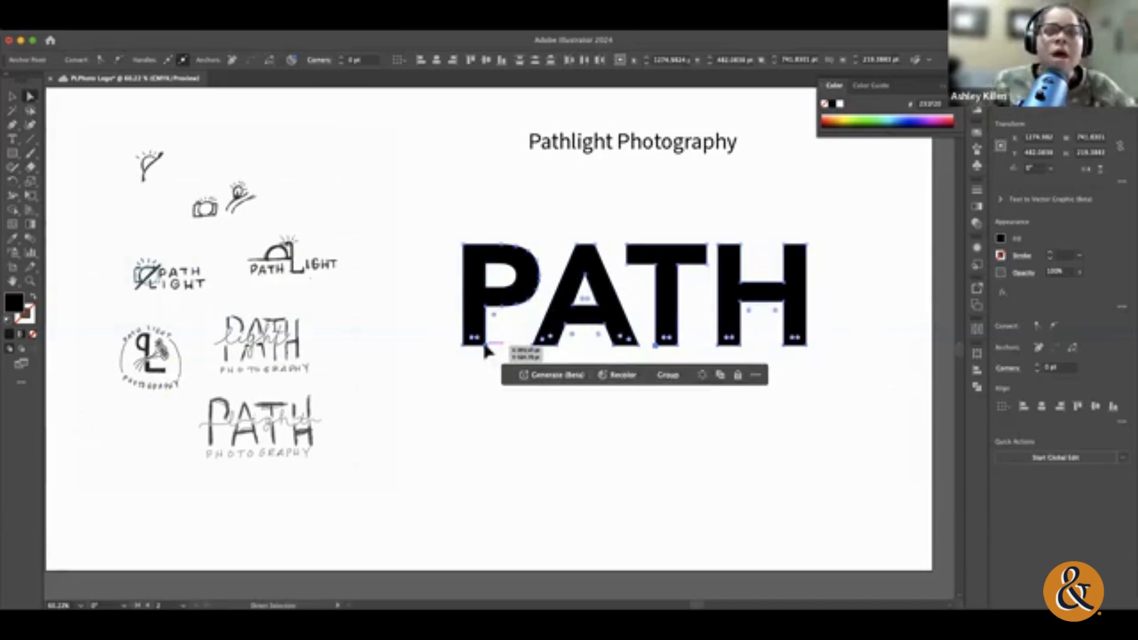
drag(485, 350, 478, 429)
click(569, 473)
key(super+z)
click(434, 302)
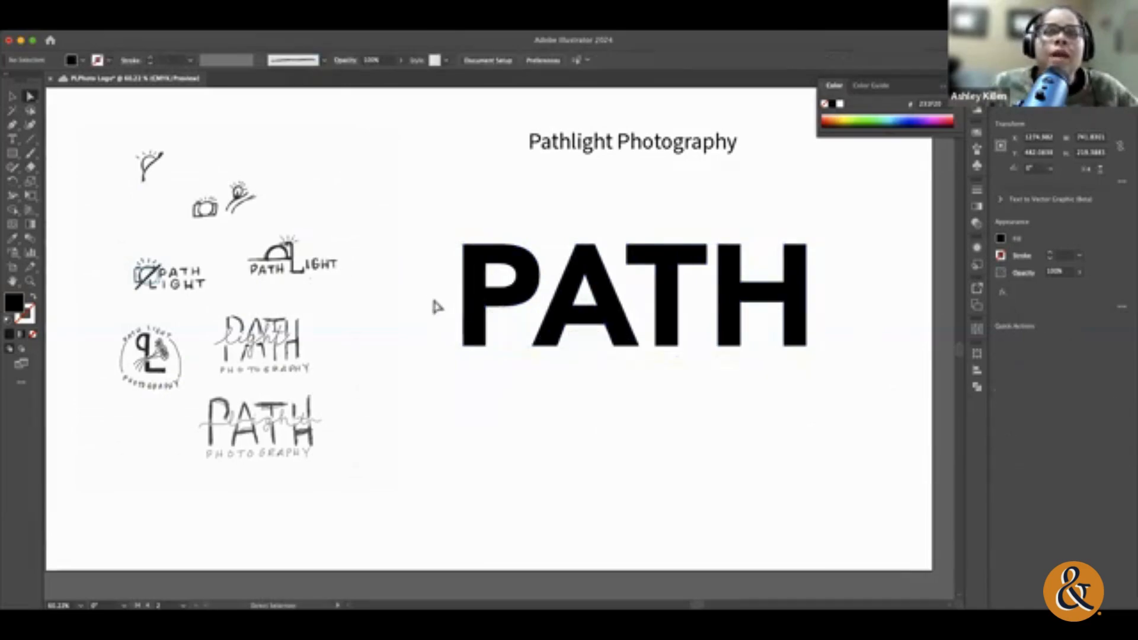
Step: Select the lower anchor points of all PATH letters, save the document, and stretch the letters downward to about 429 pt high
drag(419, 292, 678, 329)
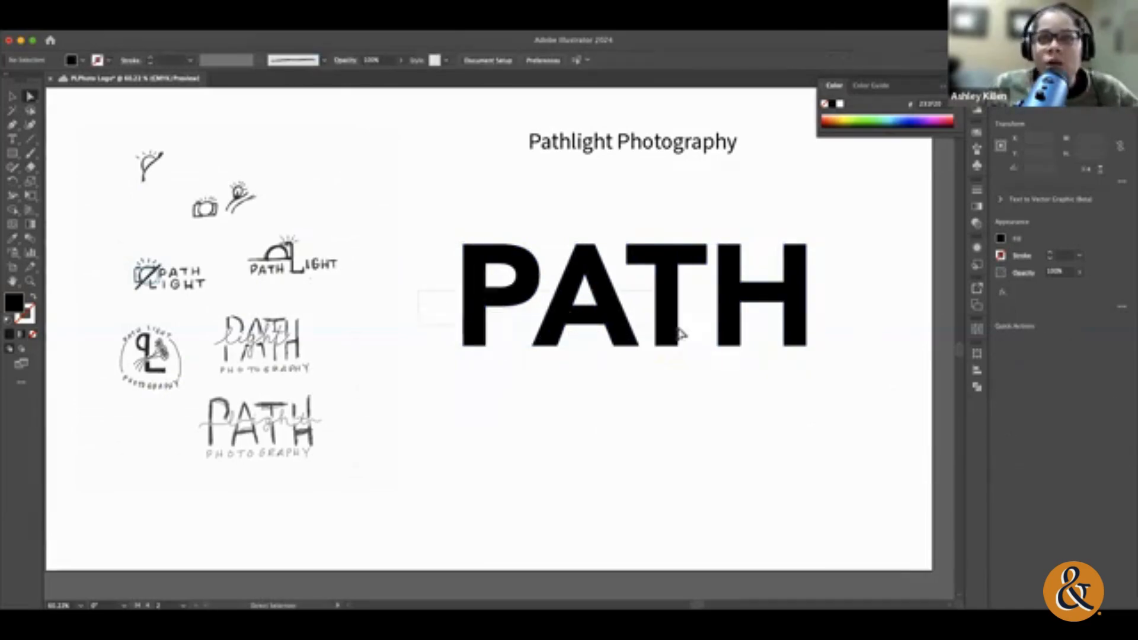
drag(845, 361, 845, 362)
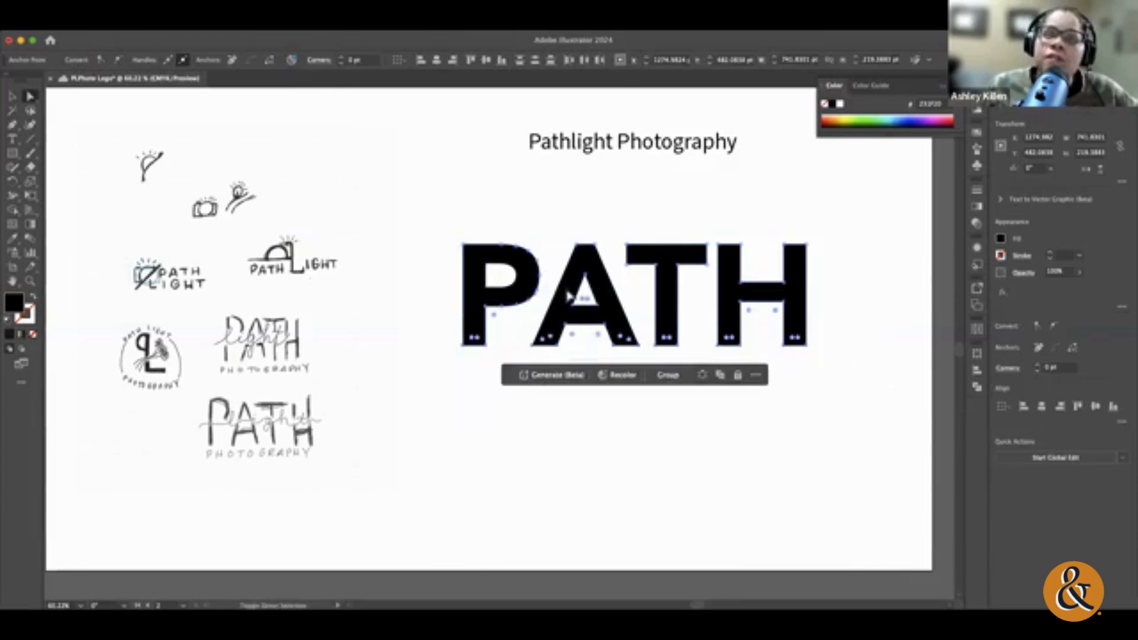
key(super+s)
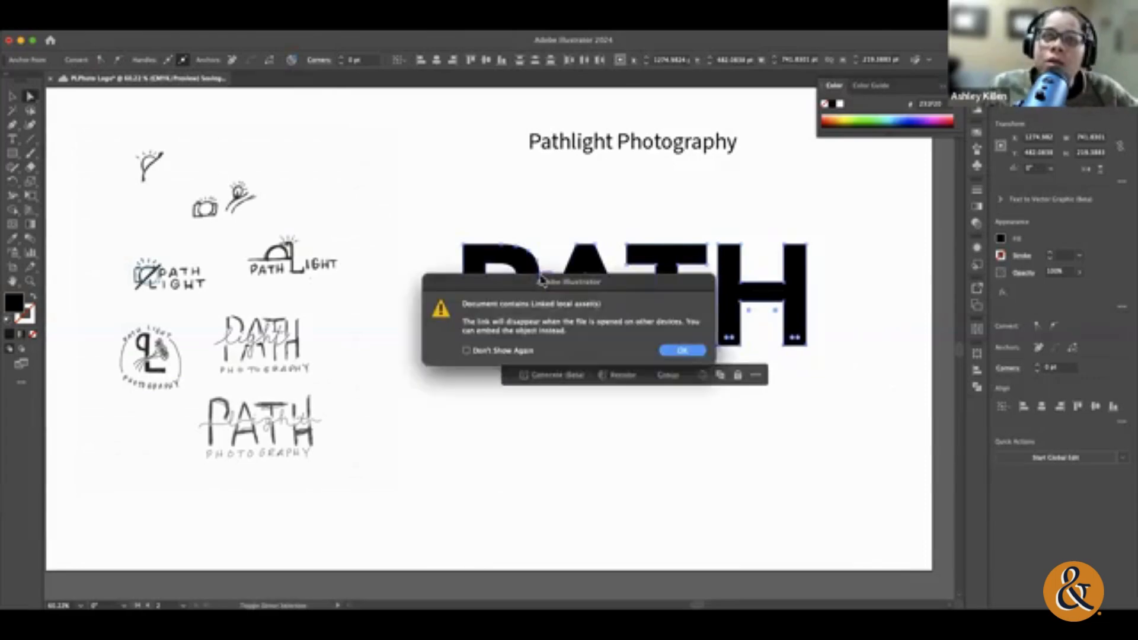
click(682, 349)
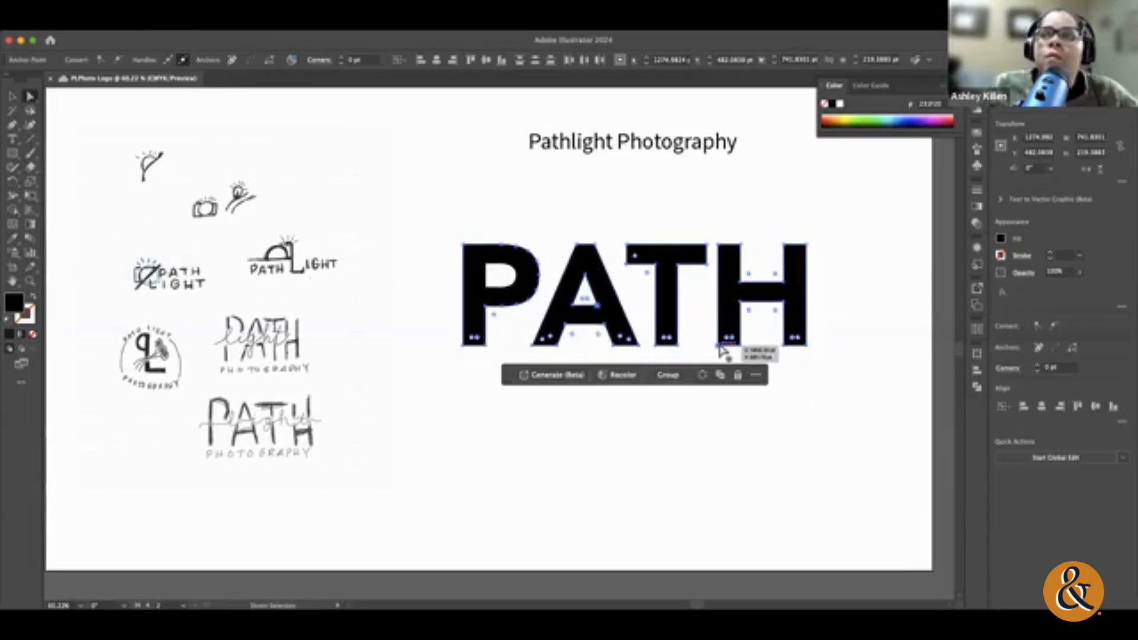
drag(719, 349, 719, 446)
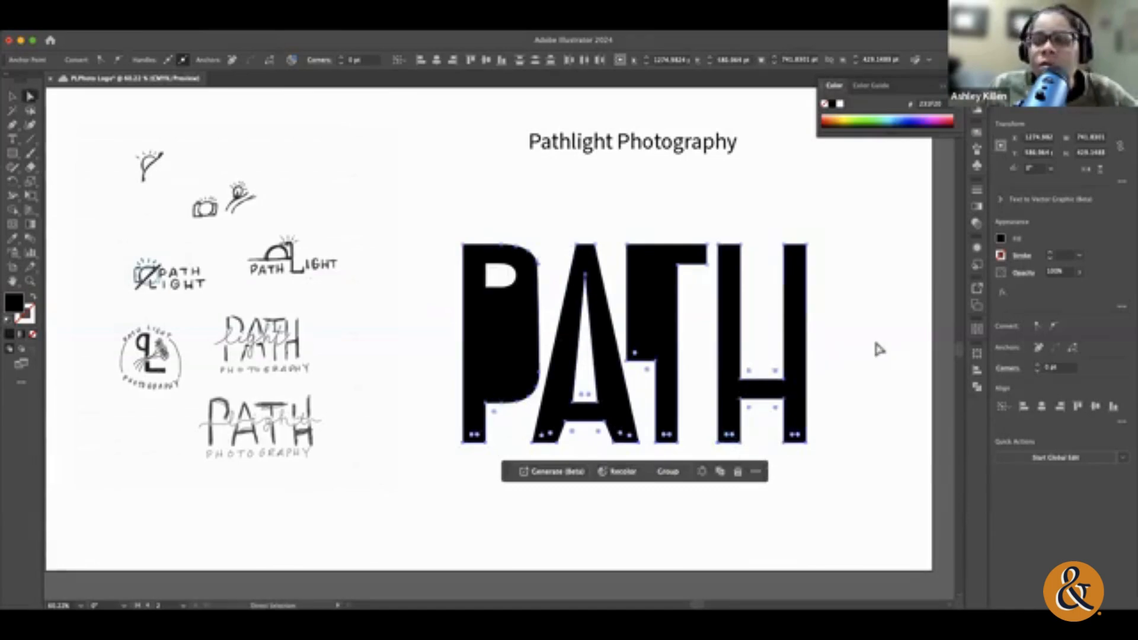
Step: Move the lower anchor points of the T's left crossbar arm up level with the underside of the right arm, and deselect
click(872, 336)
click(659, 367)
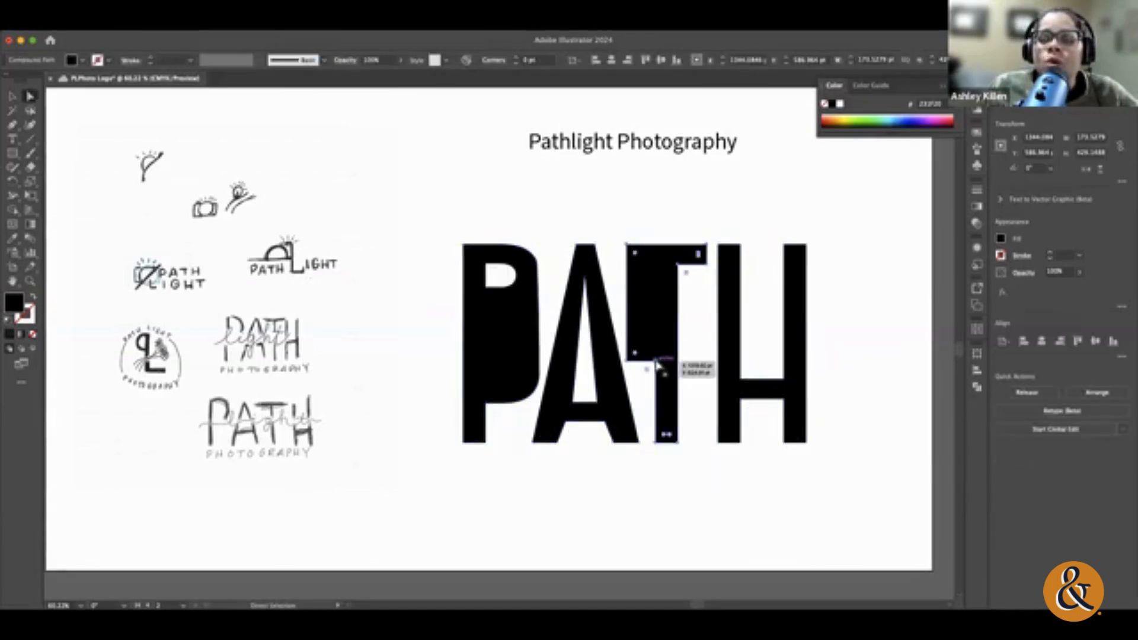
click(655, 361)
click(707, 366)
click(659, 366)
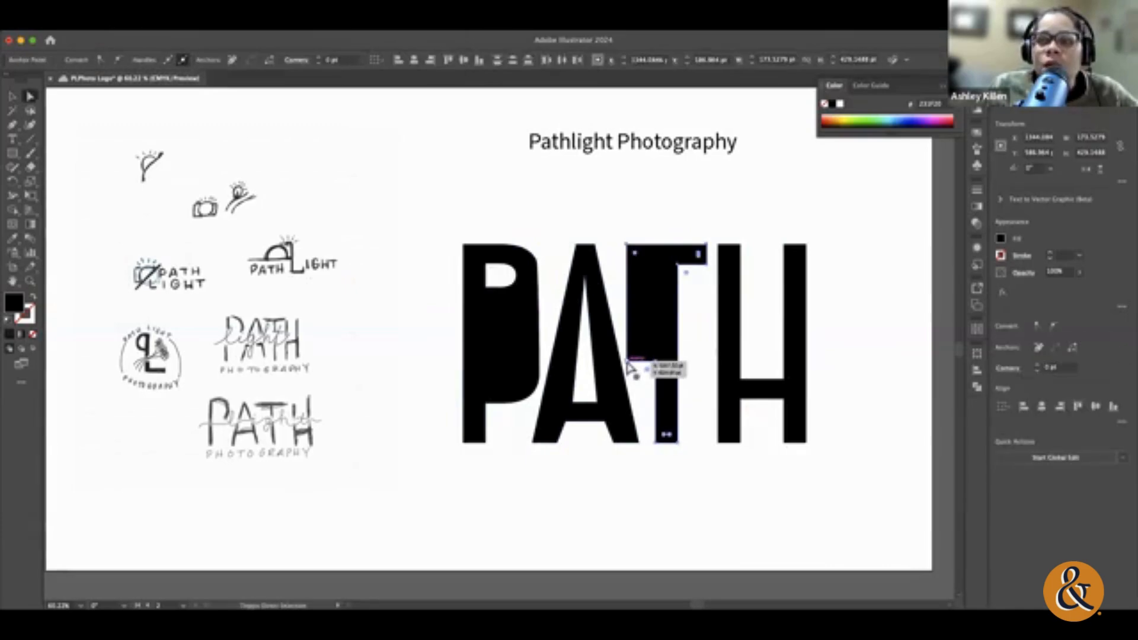
drag(630, 365, 632, 273)
key(cmd+z)
click(628, 360)
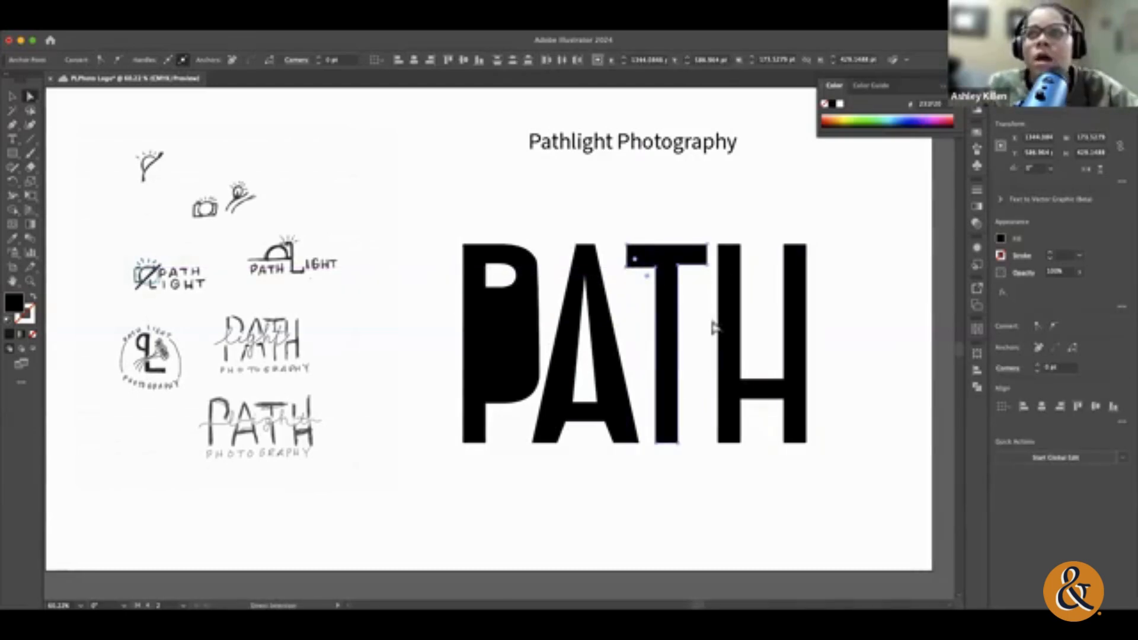
click(696, 358)
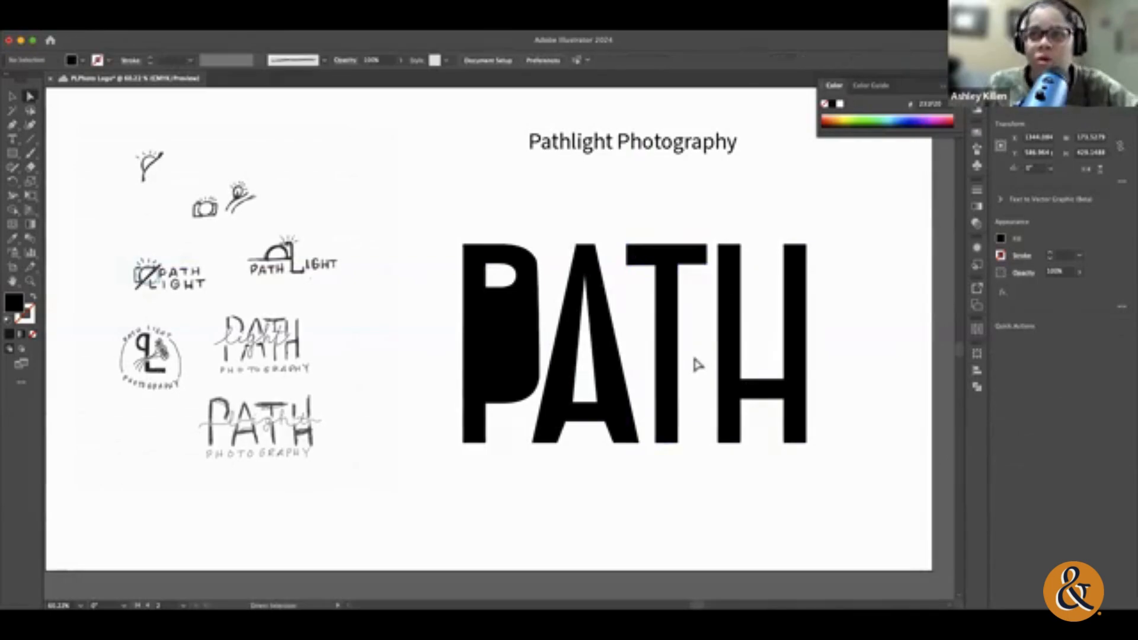
click(573, 402)
drag(573, 402, 608, 402)
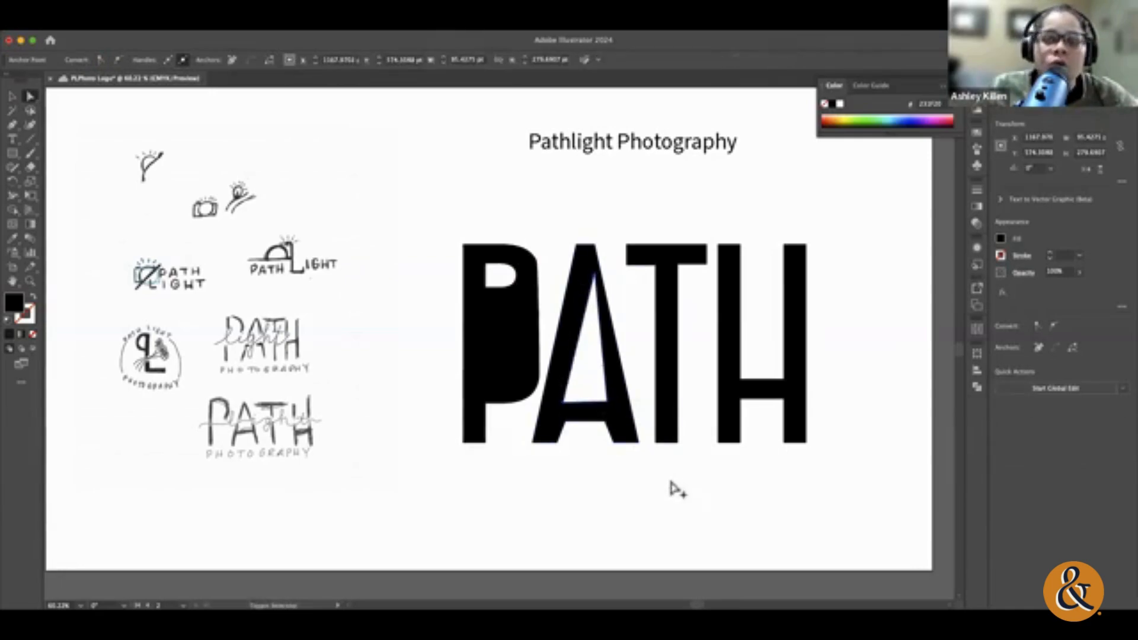
key(super+z)
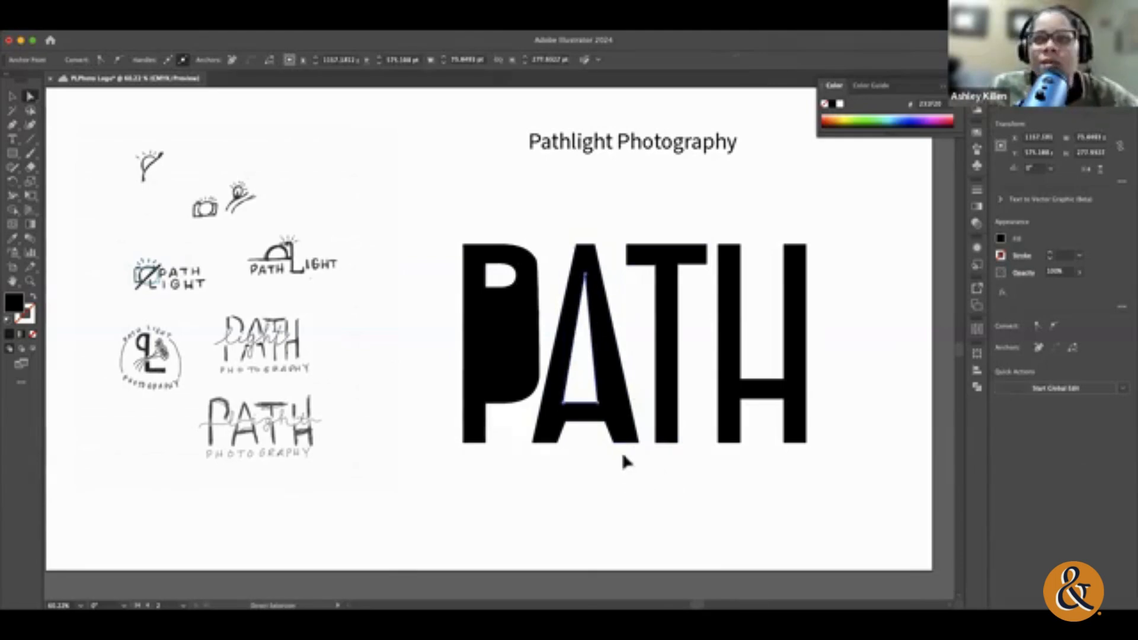
Step: Adjust the lower anchor points of the A's inner triangle above the crossbar, and deselect the letter
click(624, 461)
drag(599, 403, 560, 422)
click(703, 539)
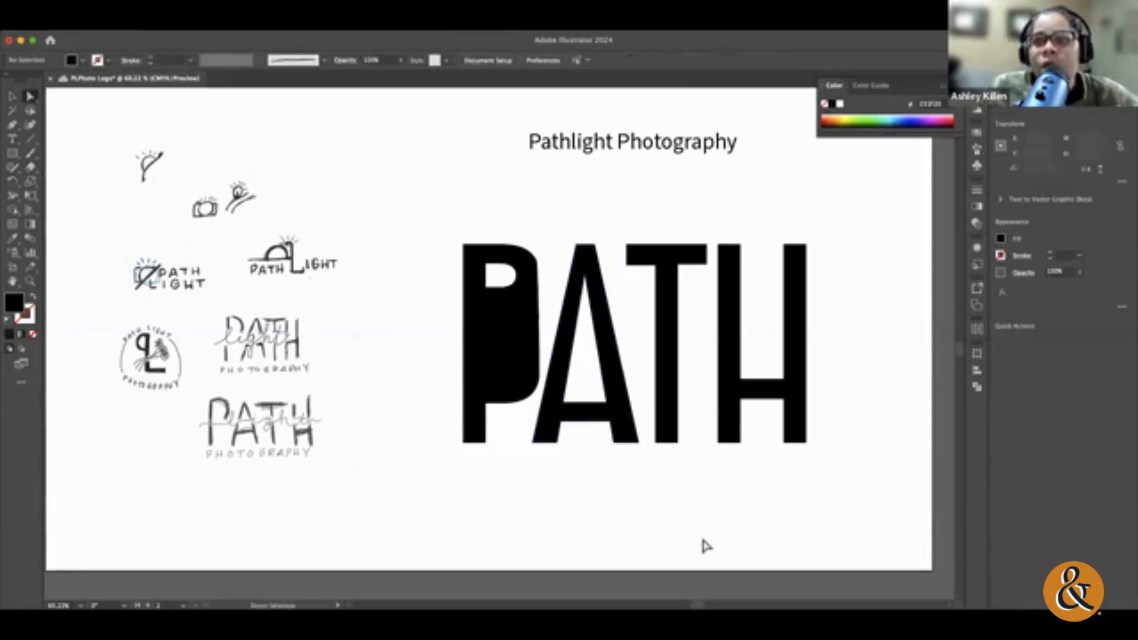
Step: Stretch the P's inner counter down to about 256 pt high by its lower anchor points, and deselect
click(504, 289)
shift+click(504, 289)
shift+click(502, 288)
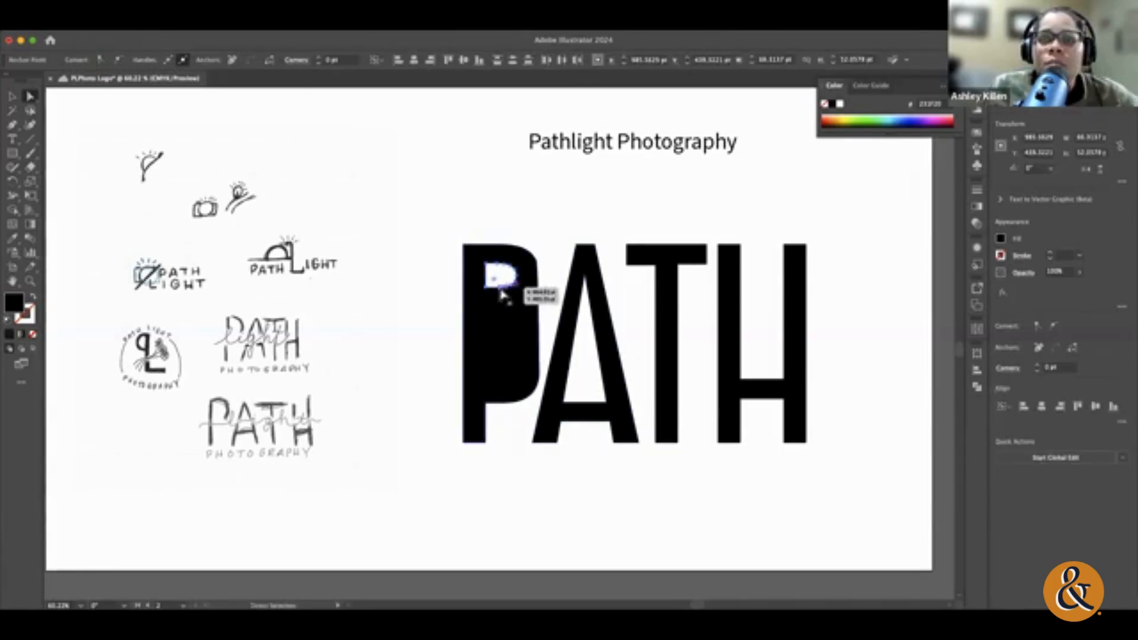
drag(511, 290, 518, 382)
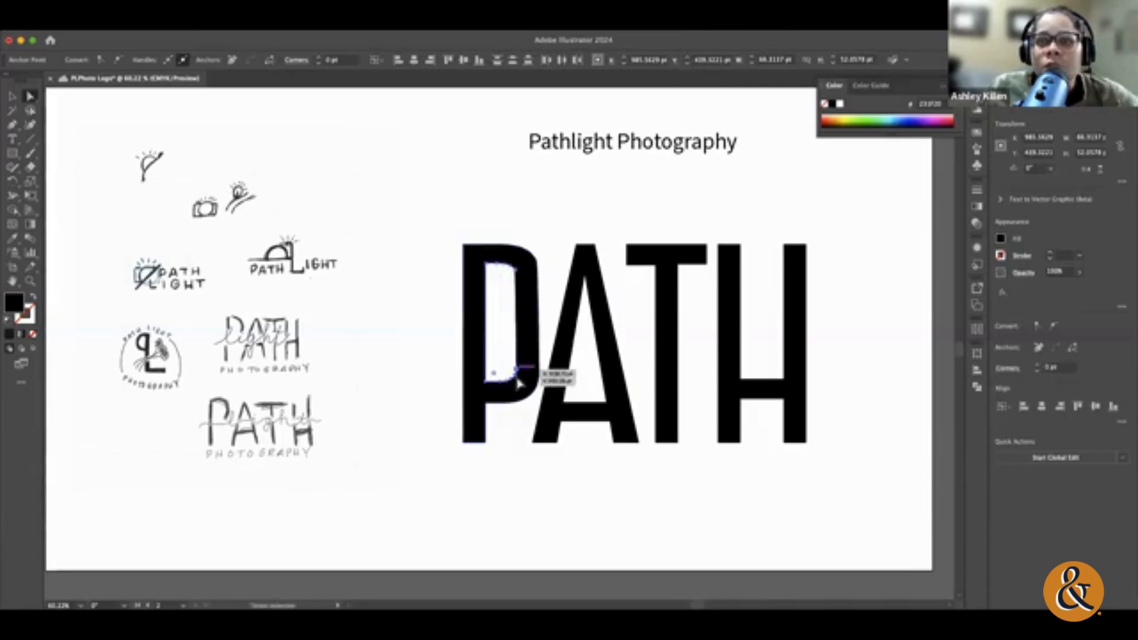
click(528, 462)
click(519, 288)
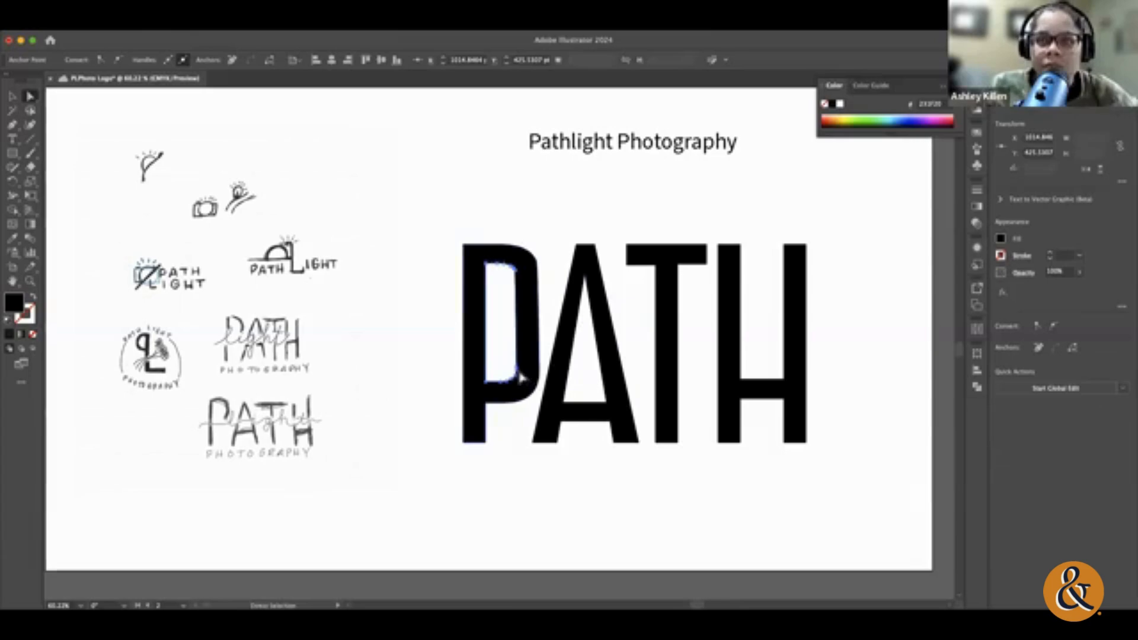
drag(519, 377, 520, 375)
shift+click(517, 371)
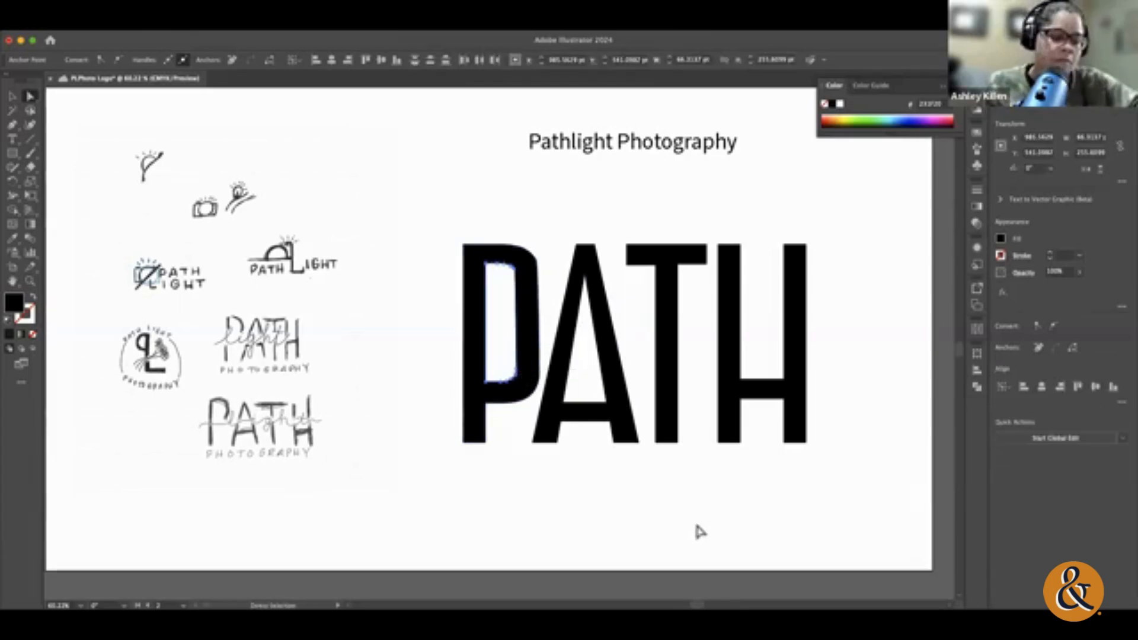
click(601, 514)
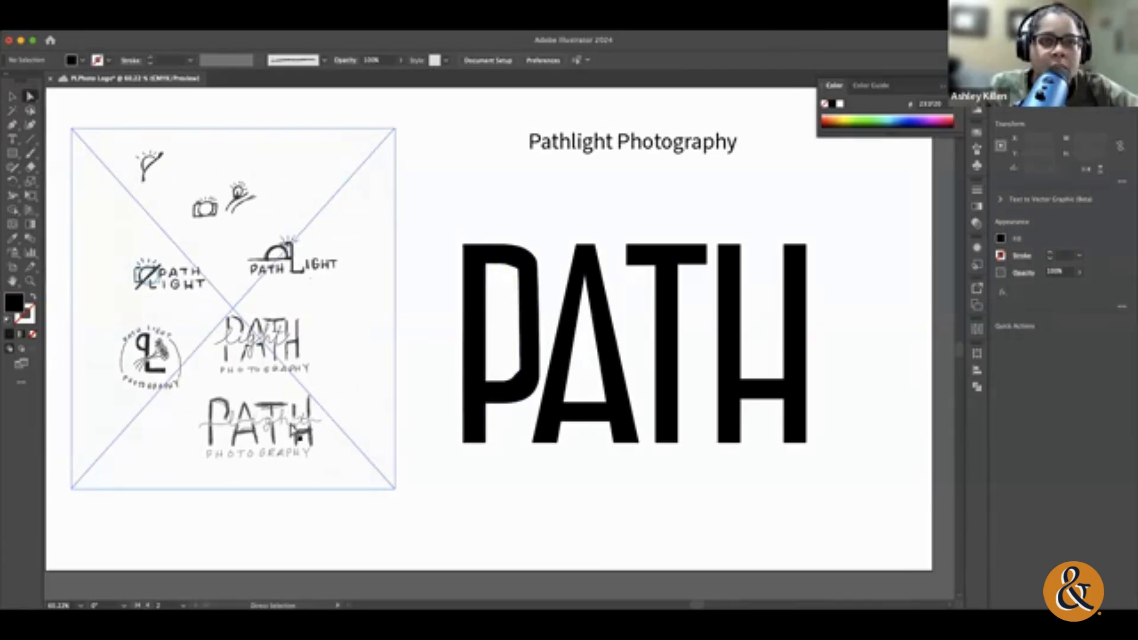
Step: Draw a rectangle about 817 × 81 pt across the middle of the PATH letters, with white fill and no stroke
click(10, 99)
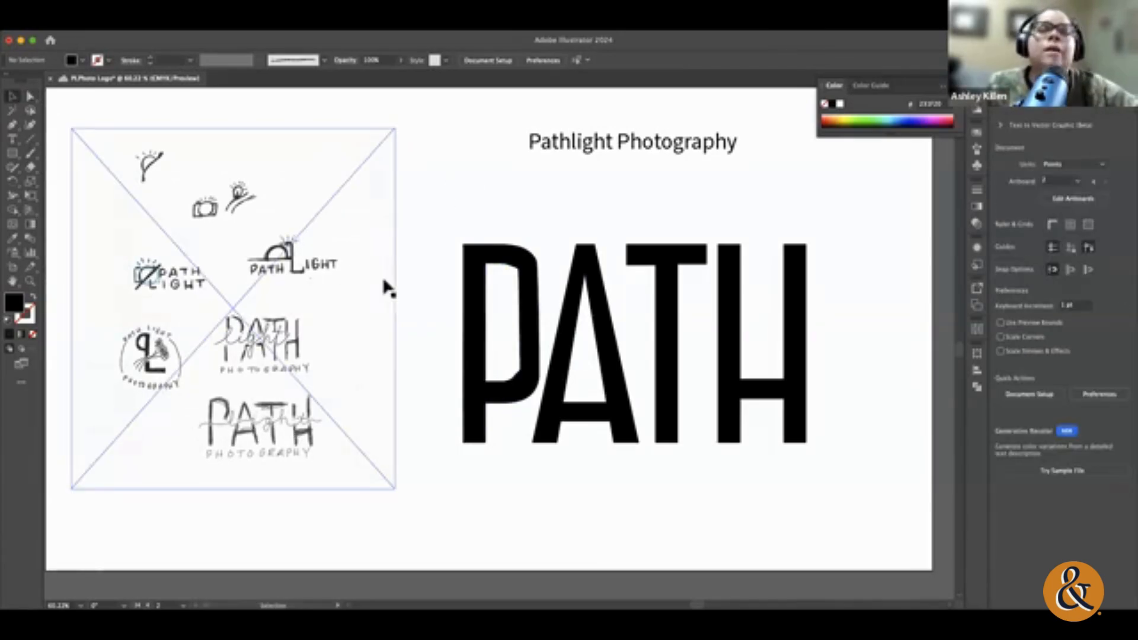
click(12, 153)
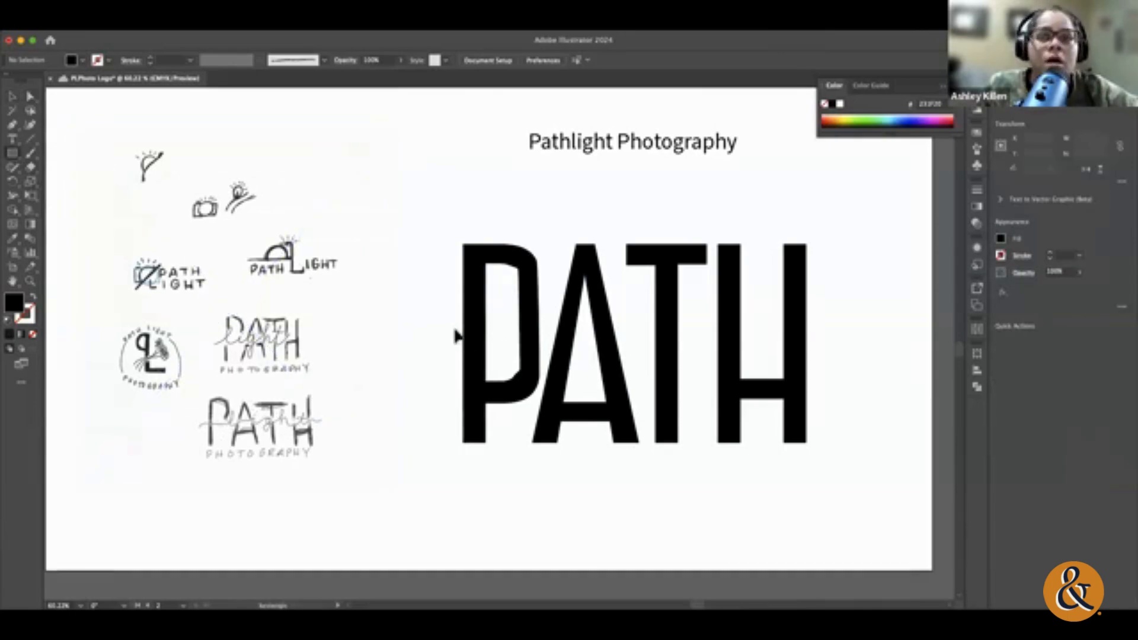
drag(441, 333, 850, 381)
drag(815, 379, 819, 379)
click(7, 321)
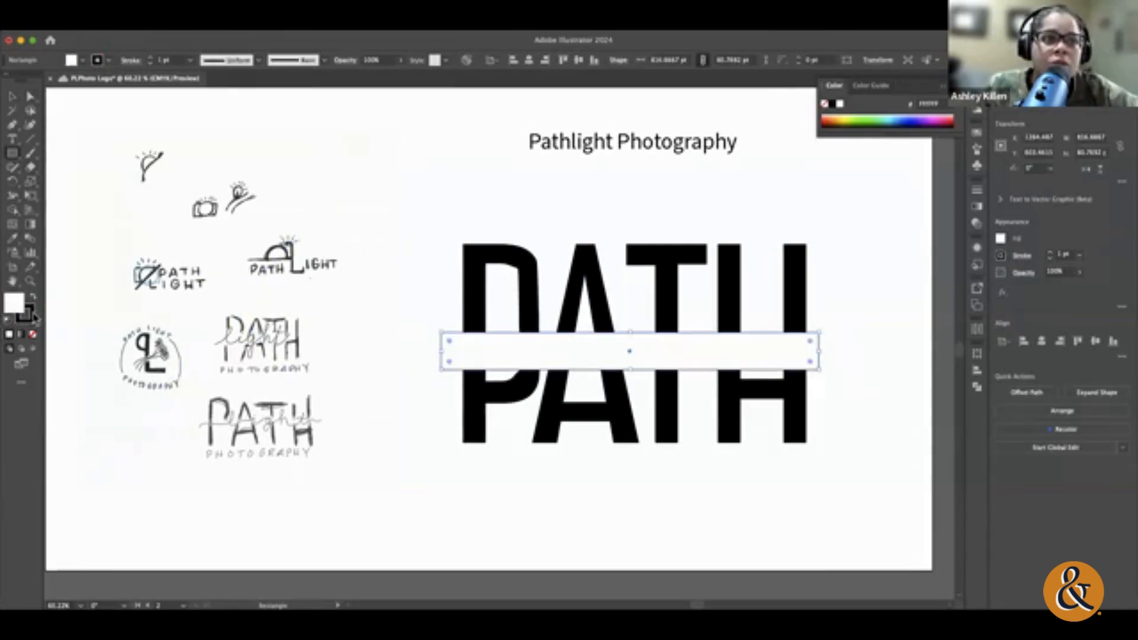
click(34, 336)
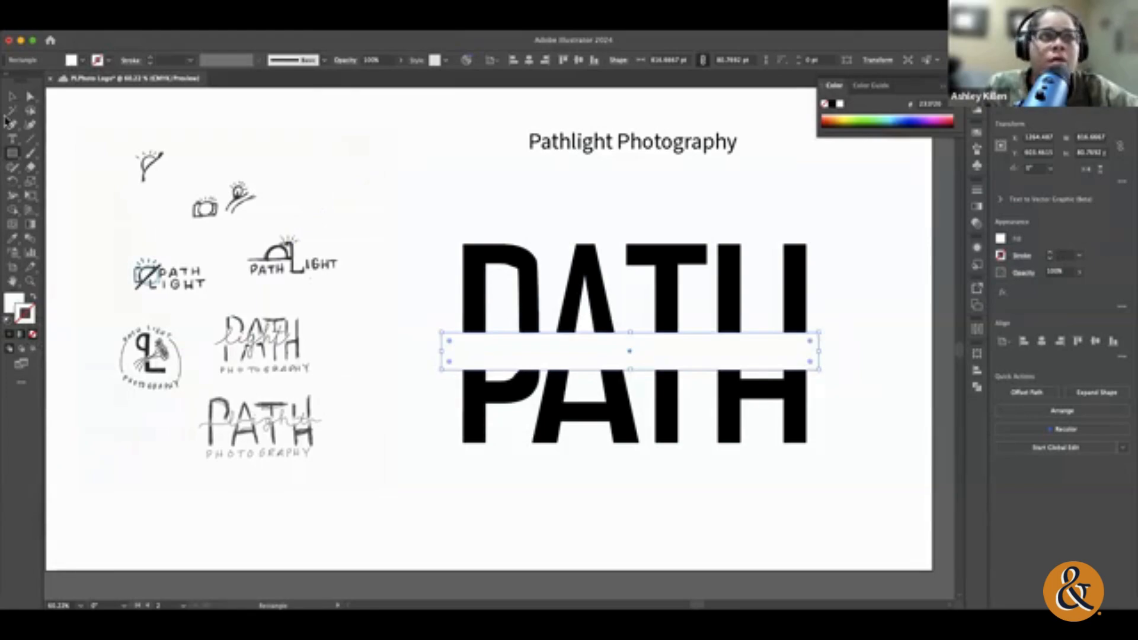
Step: Shift the white band slightly upward across the PATH letters and deselect it
click(12, 96)
click(134, 138)
click(414, 172)
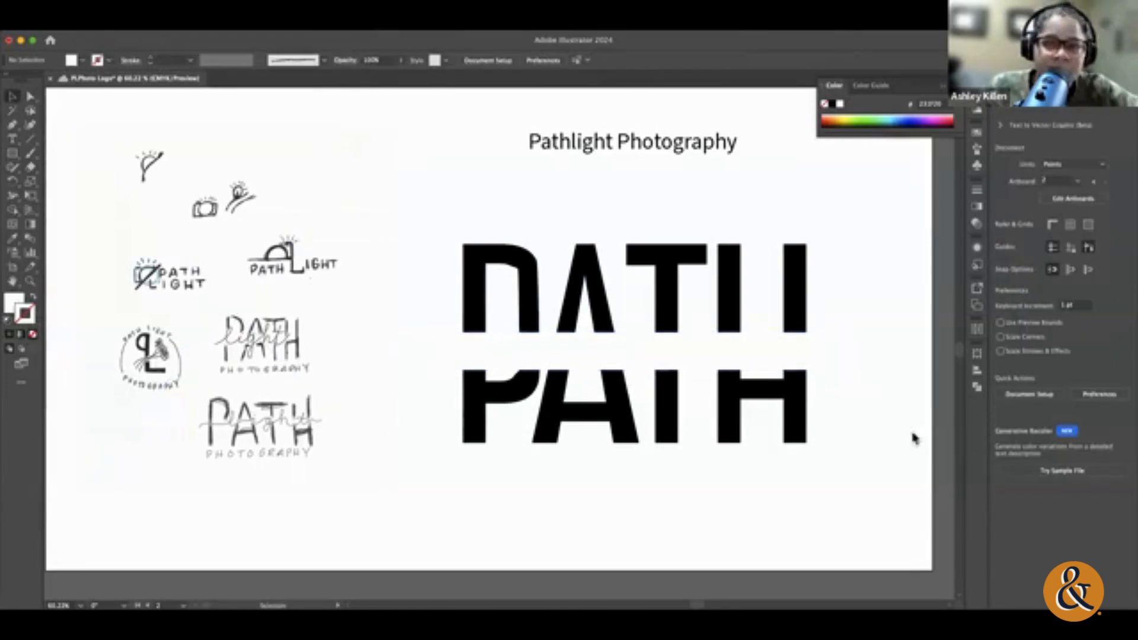
click(794, 354)
drag(795, 353, 800, 343)
click(876, 417)
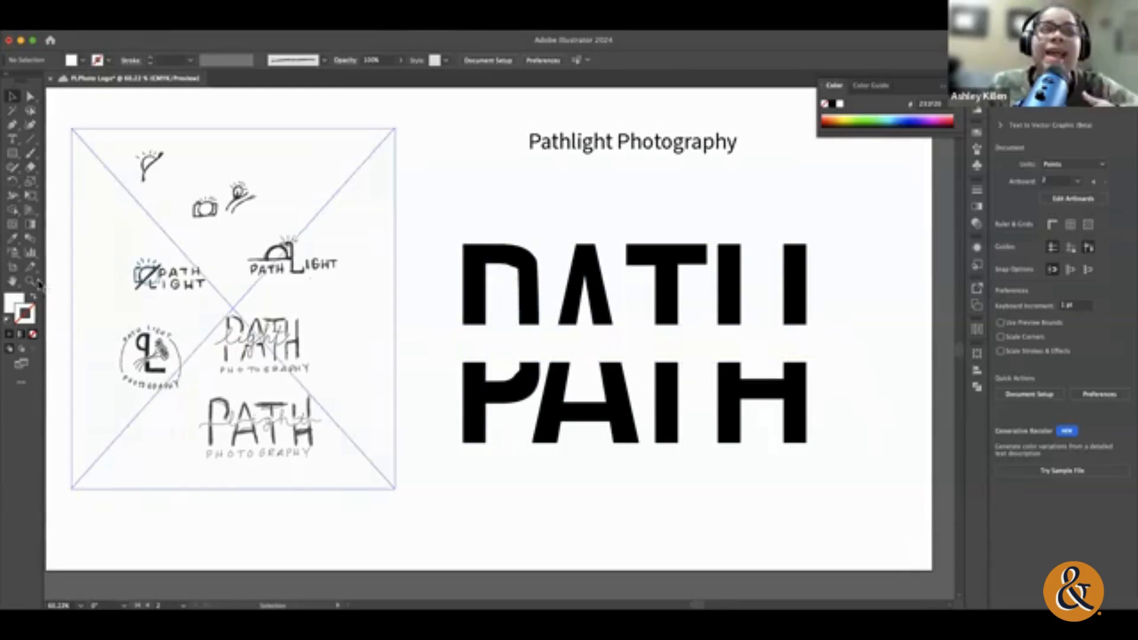
Step: Add an area text frame across the white band and enlarge it to about 1015 × 306 pt
click(11, 138)
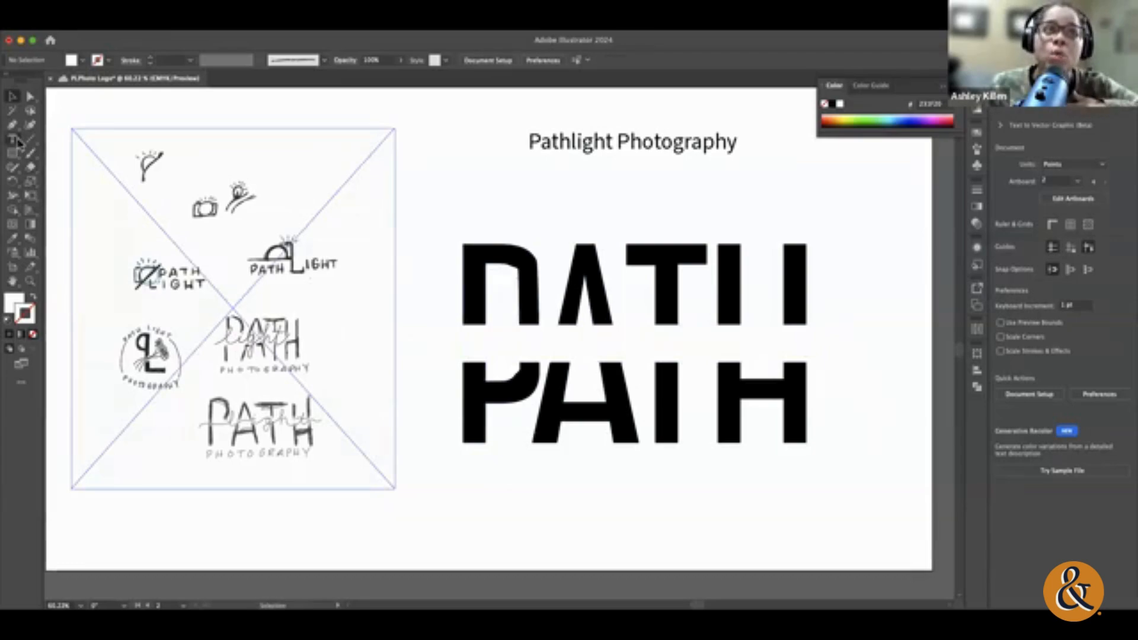
drag(856, 355, 453, 327)
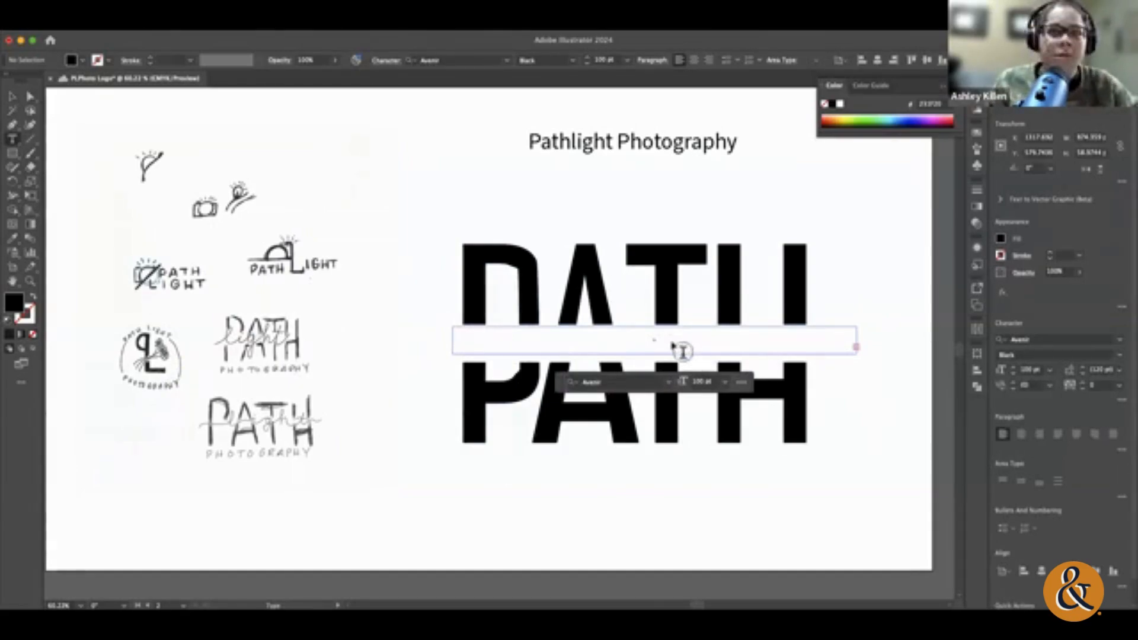
click(1050, 369)
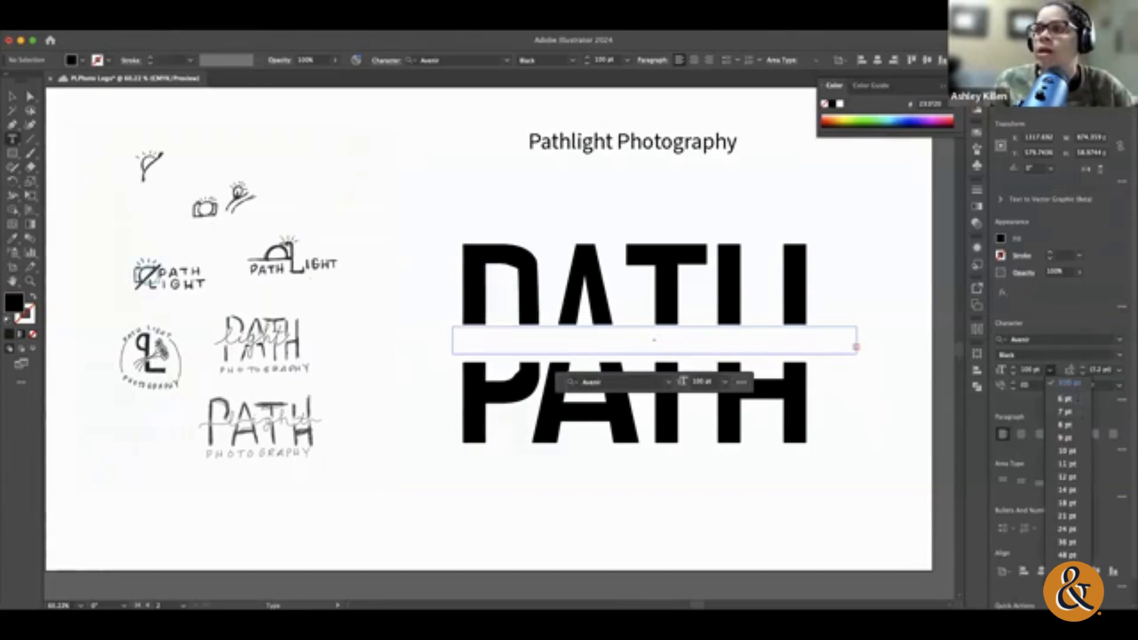
click(1068, 477)
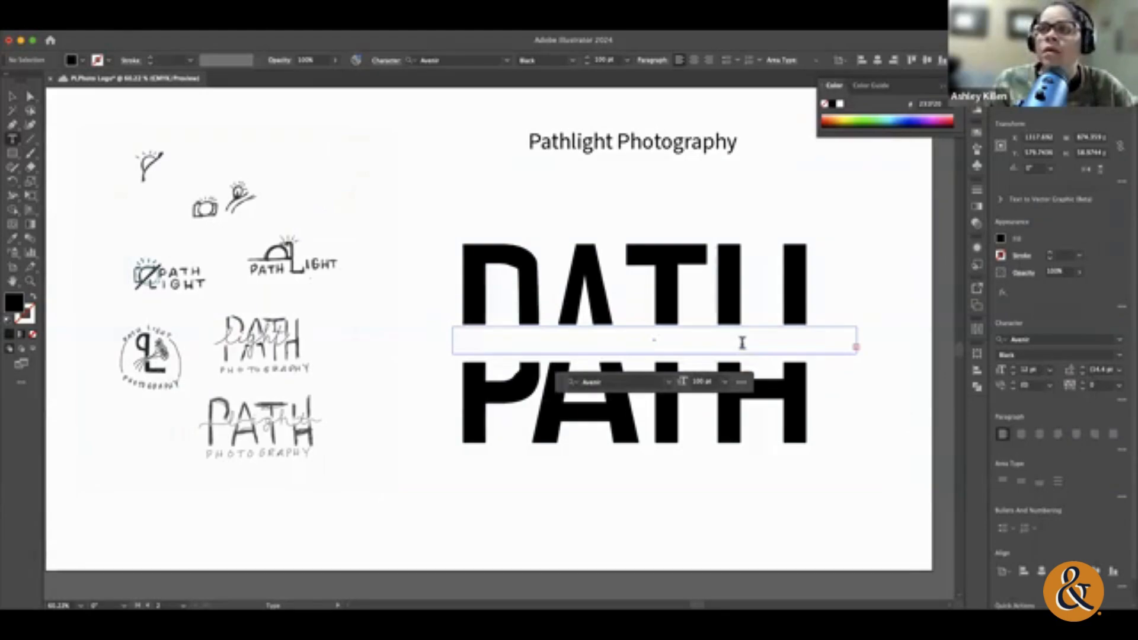
click(10, 95)
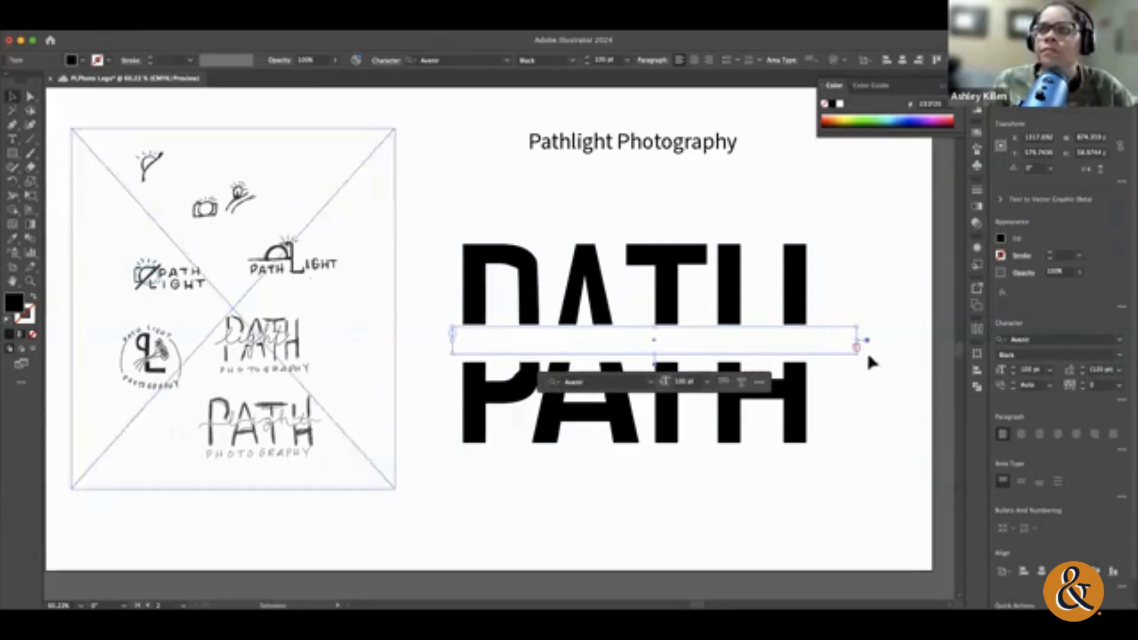
drag(856, 354, 923, 469)
Step: Replace the capital letters in the new text frame with the lowercase word "light"
double_click(574, 349)
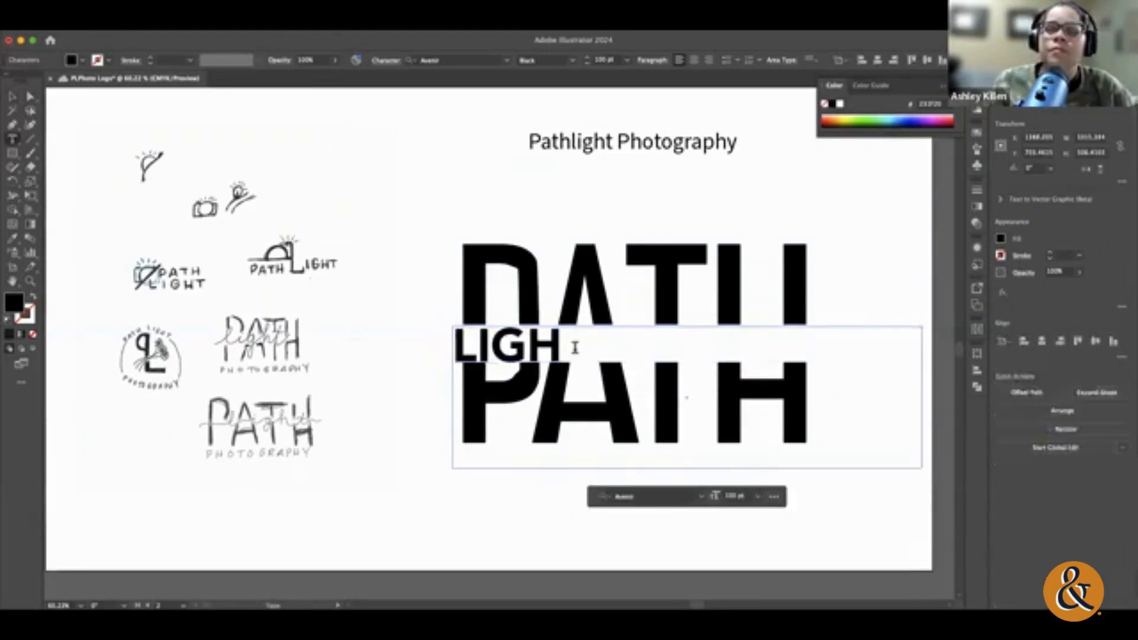
key(super+a)
key(BackSpace)
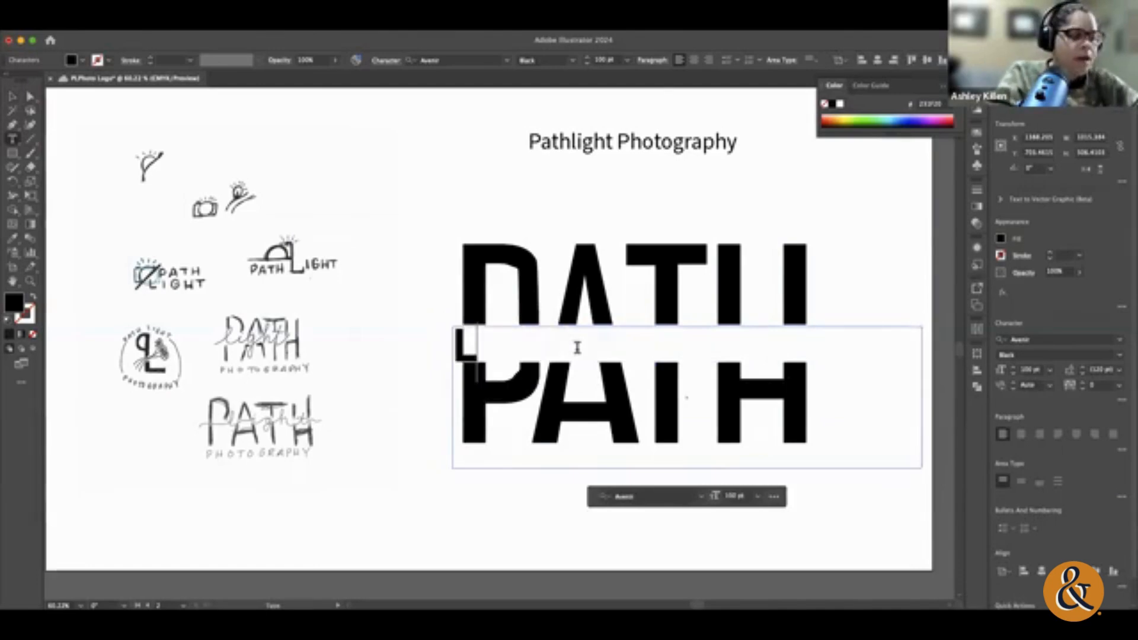
text(light)
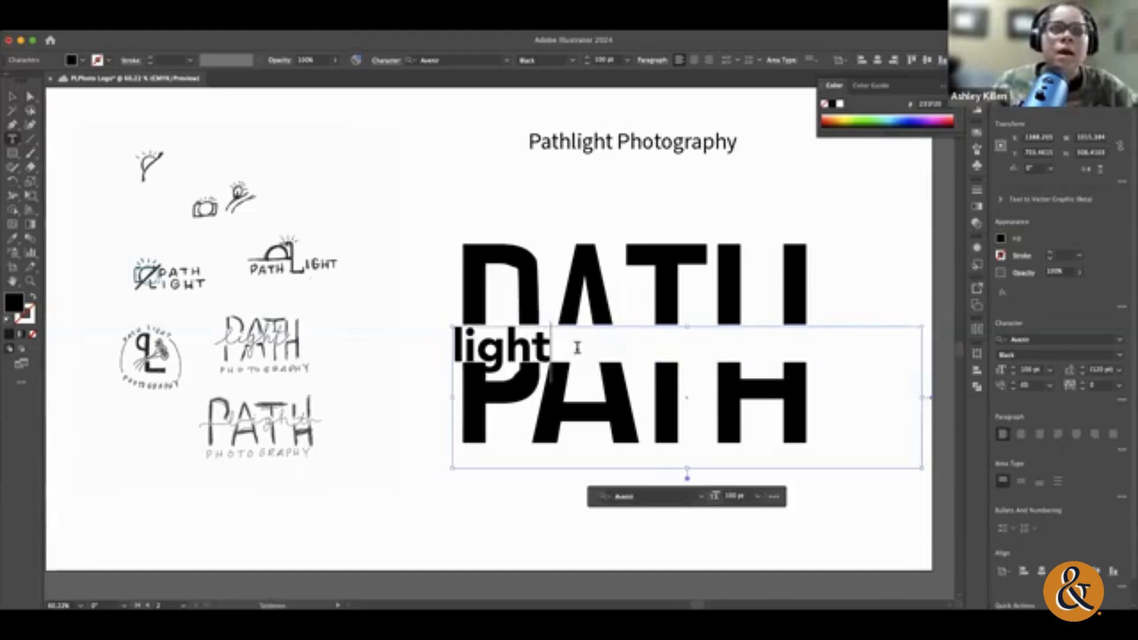
Step: Browse the available fonts and set the word "light" in Beloved Script
key(super+a)
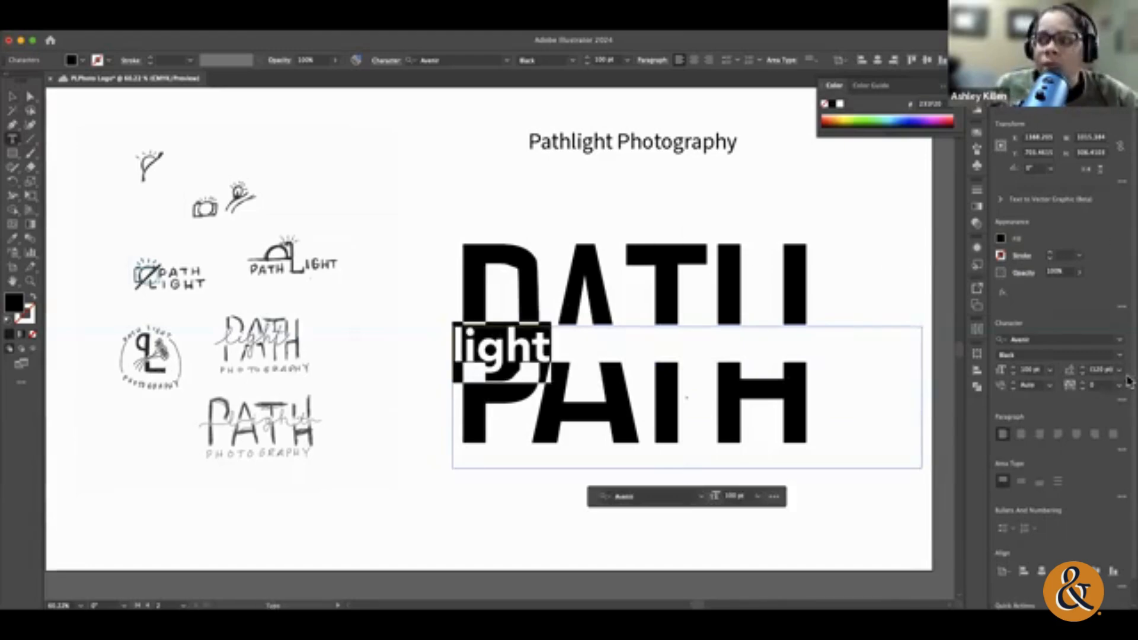
click(1120, 355)
click(1119, 342)
click(1119, 340)
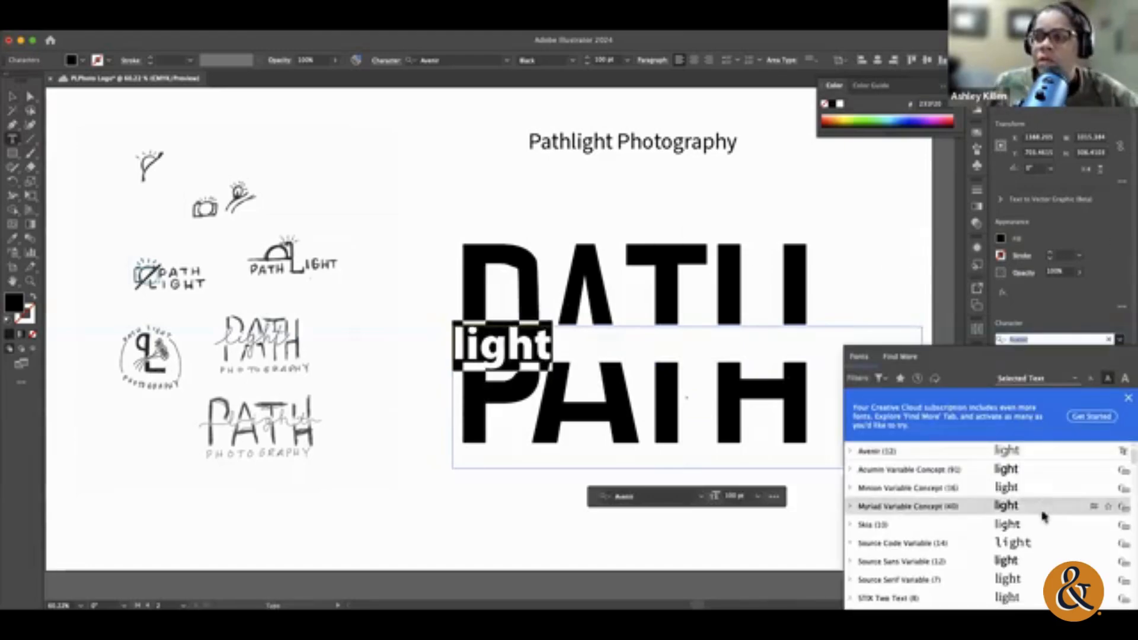
scroll(1045, 517, down, 5)
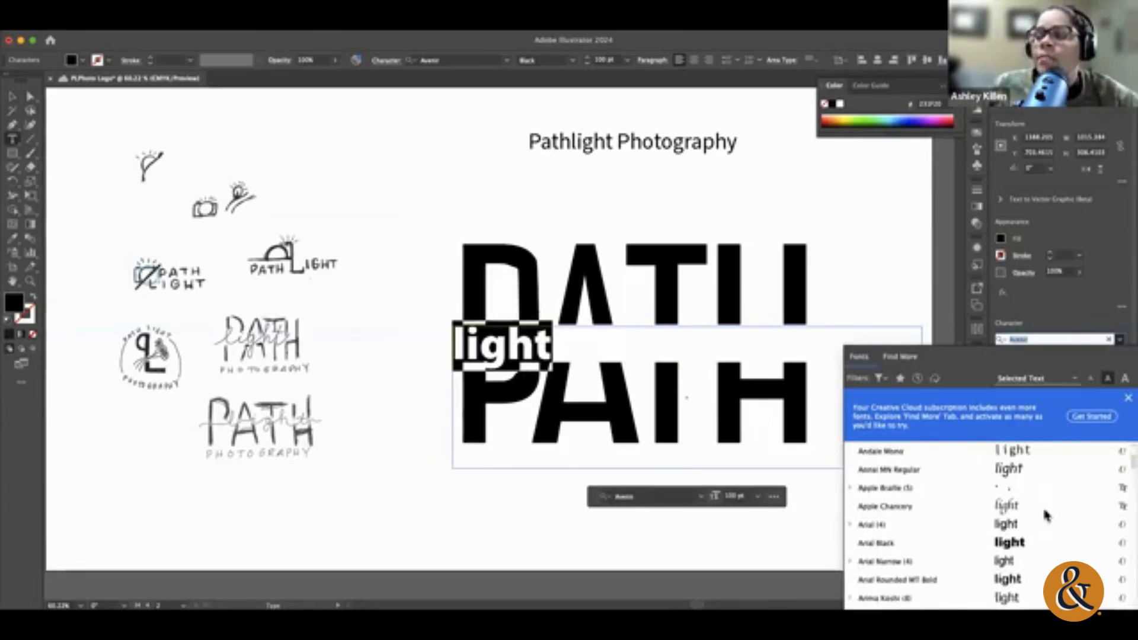
scroll(1047, 516, up, 2)
scroll(1046, 515, down, 5)
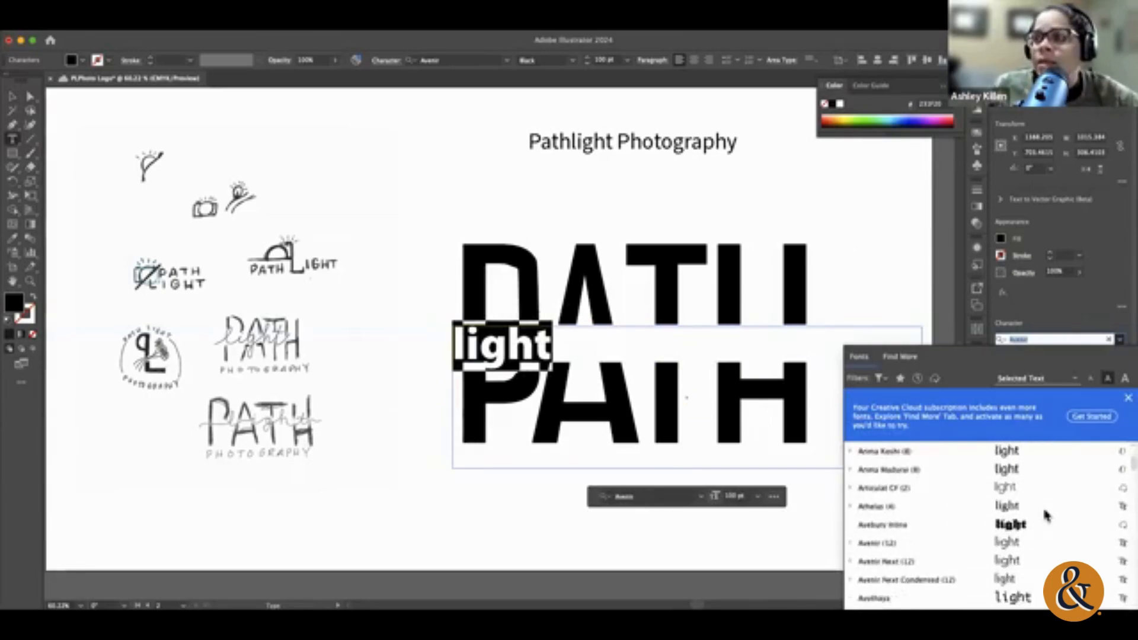
scroll(1047, 515, down, 10)
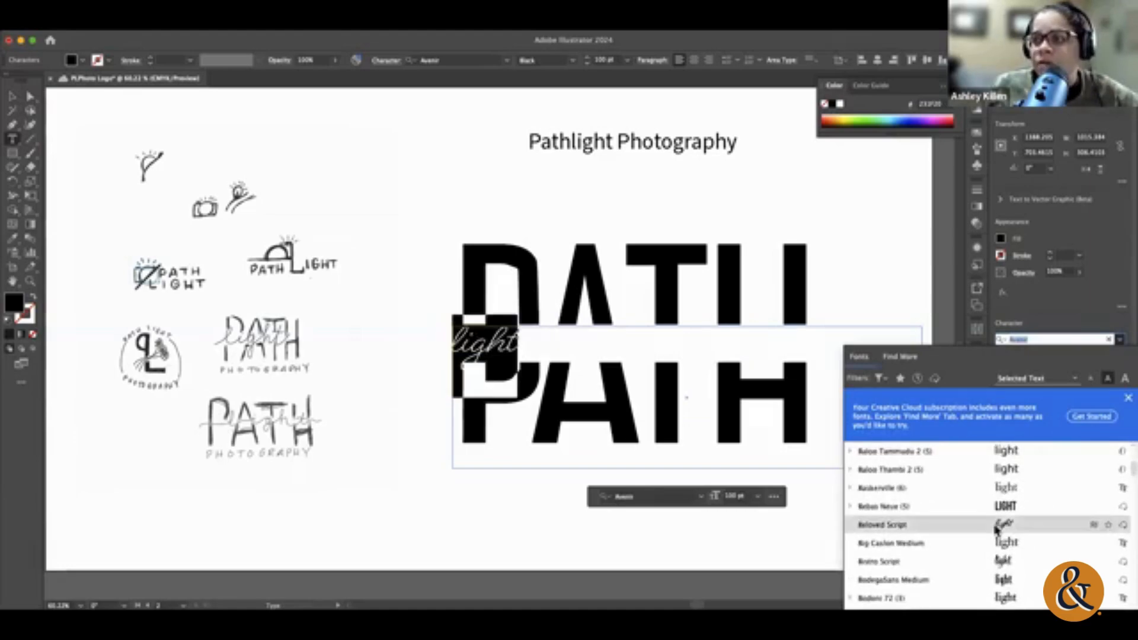
click(995, 526)
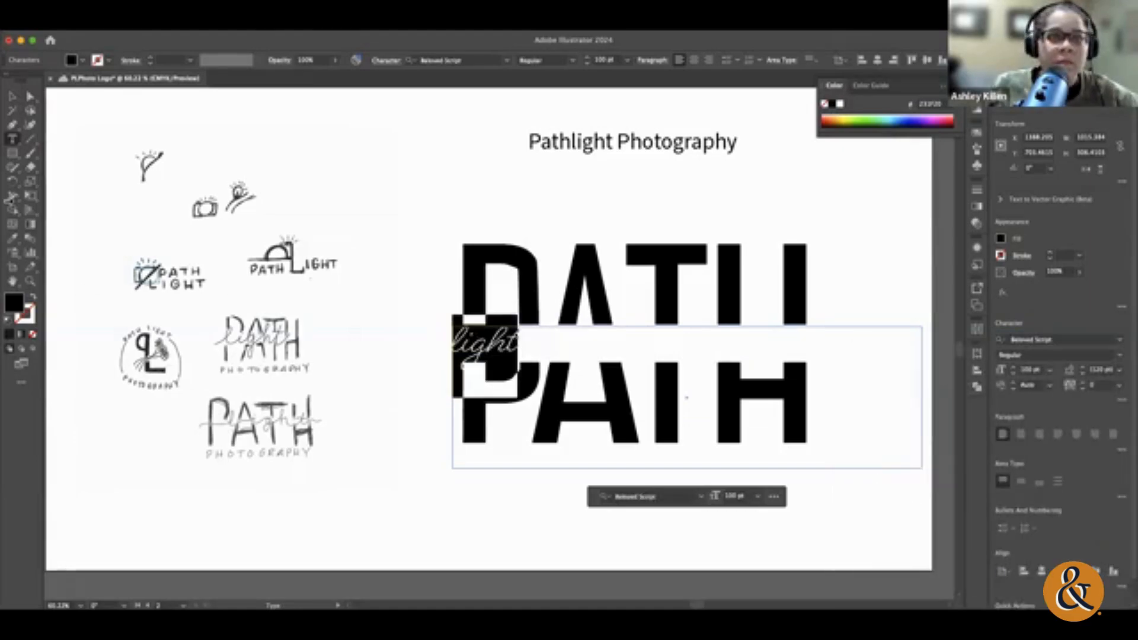
Step: Shrink the "light" text frame to about 166 × 69 pt and centre it in the white band across PATH
click(13, 96)
scroll(579, 370, right, 3)
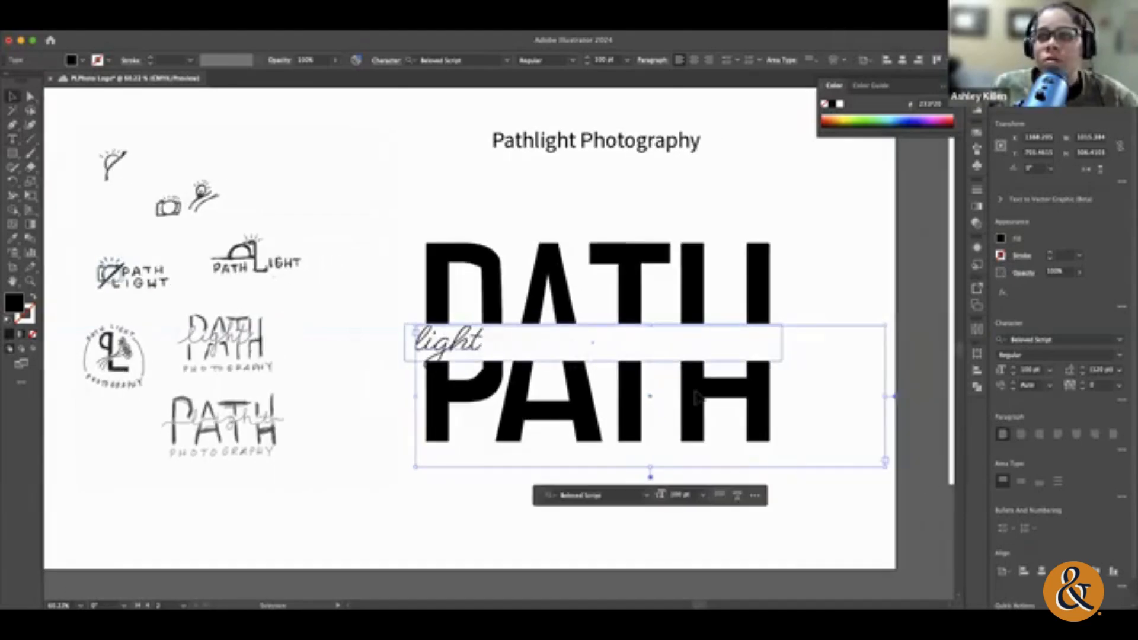
drag(885, 466, 489, 353)
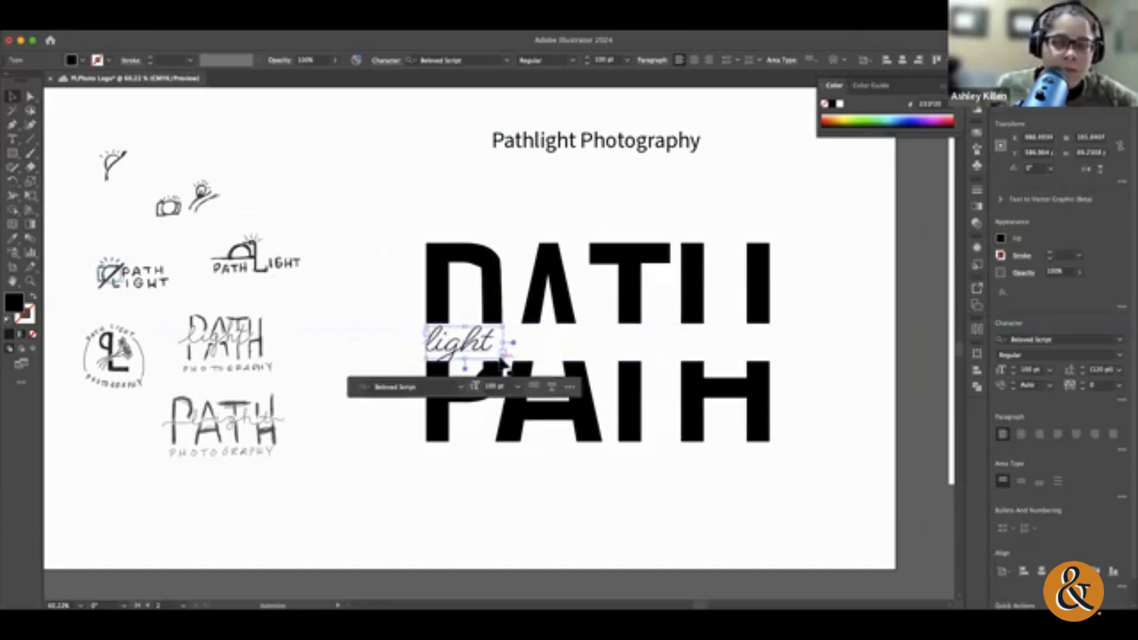
drag(503, 362, 637, 388)
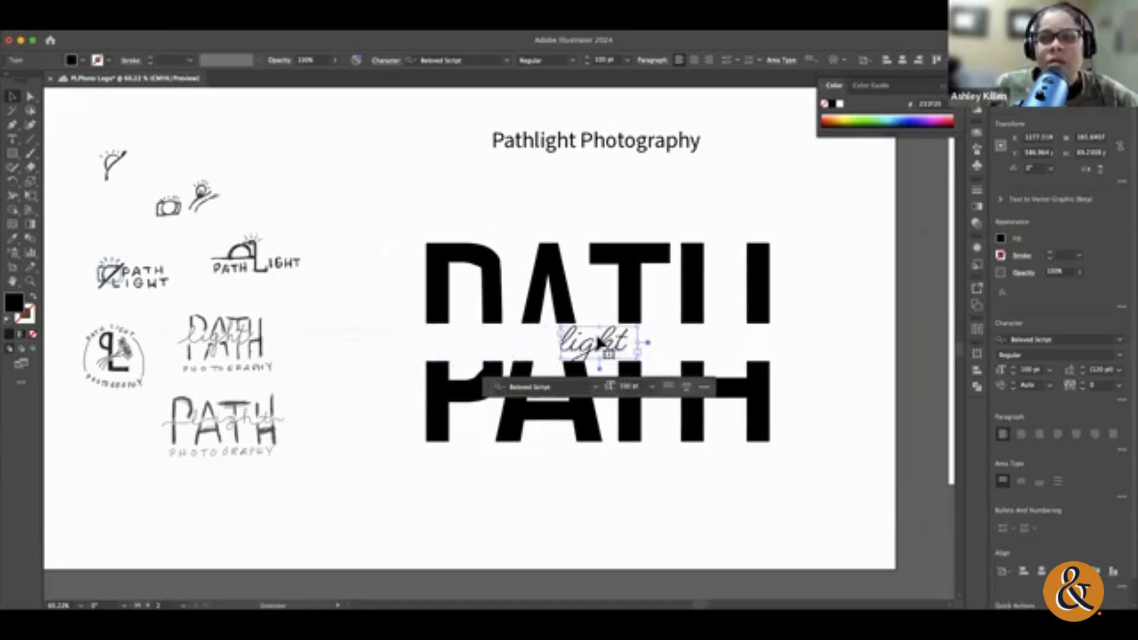
Step: Convert the word "light" to outlines and enlarge it to about 281 × 118 pt across the white band
double_click(607, 350)
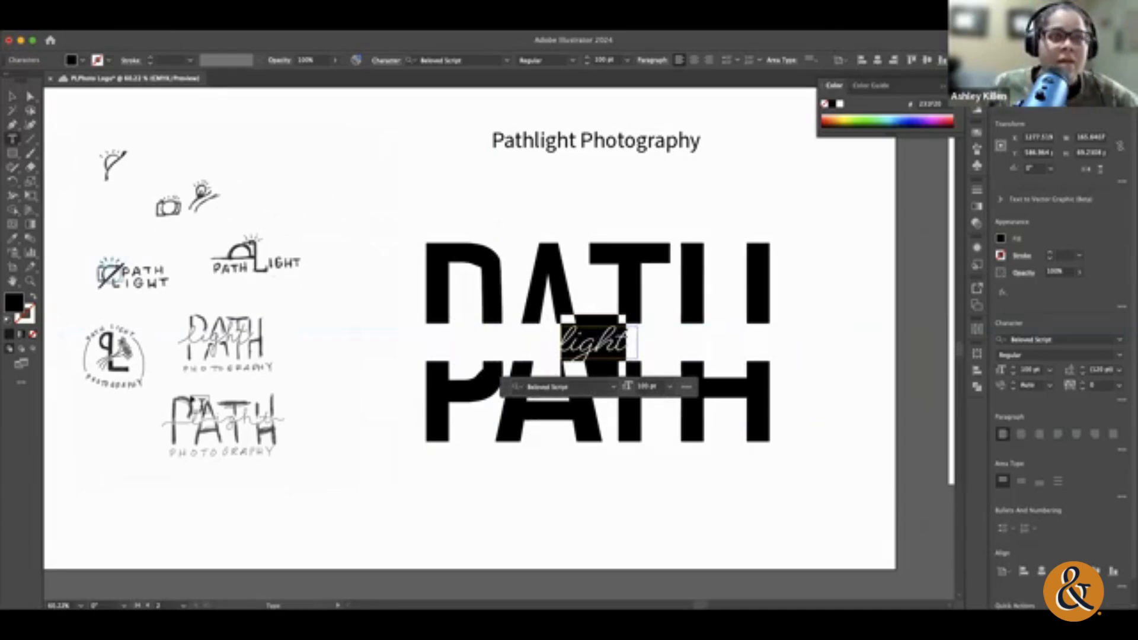
click(12, 96)
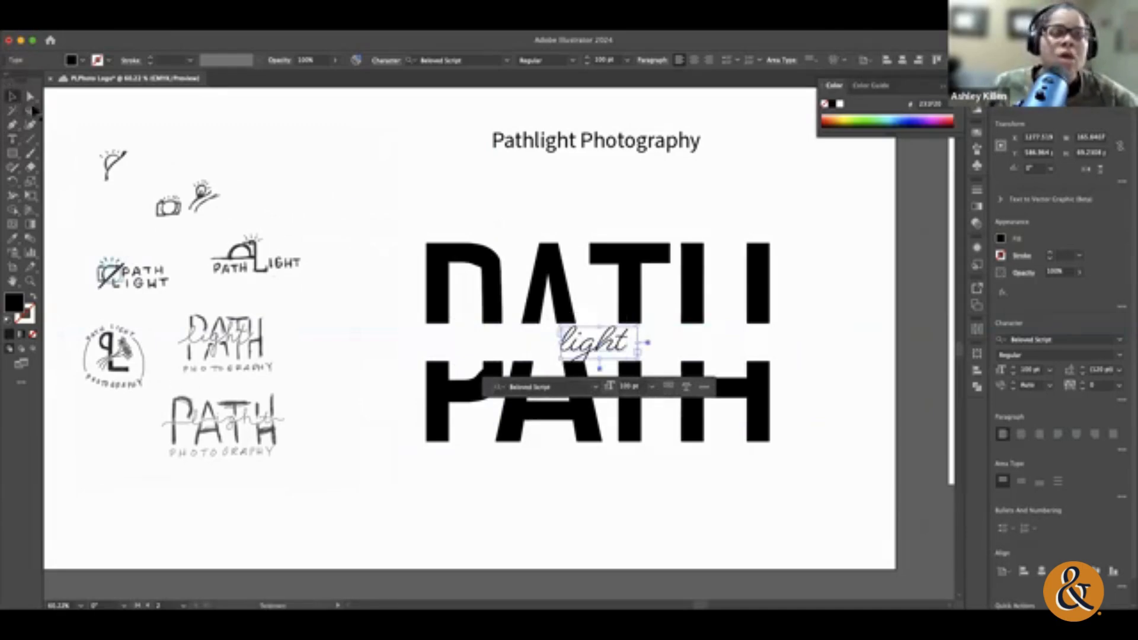
click(599, 342)
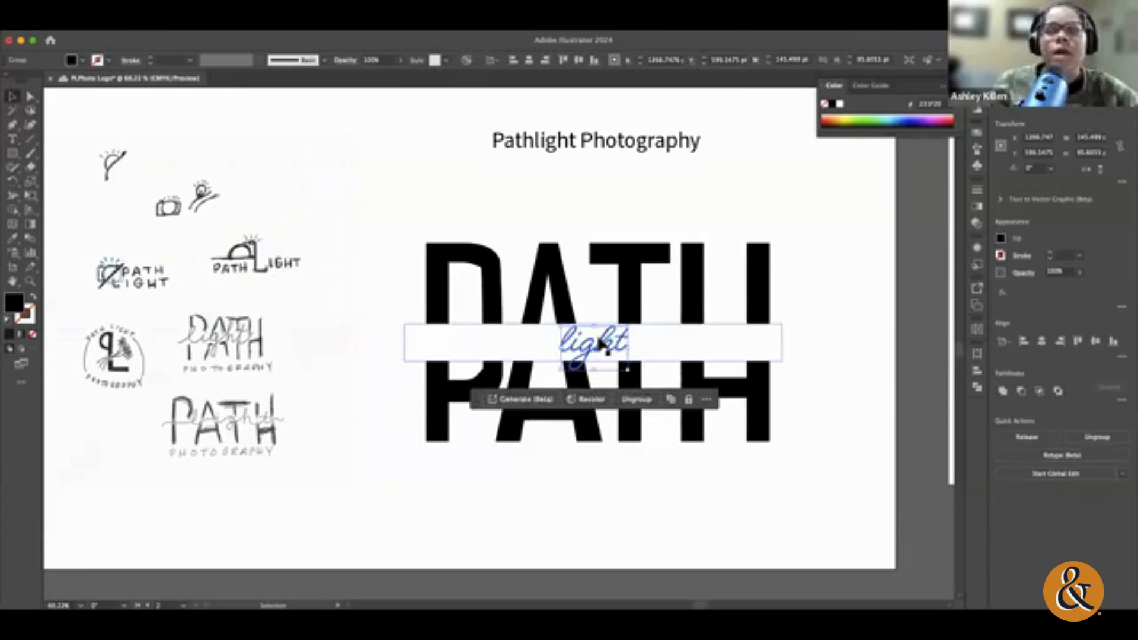
drag(627, 369, 665, 348)
key(super+z)
drag(561, 349, 534, 350)
mouse_move(600, 370)
mouse_down()
mouse_move(600, 382)
mouse_move(599, 359)
mouse_up()
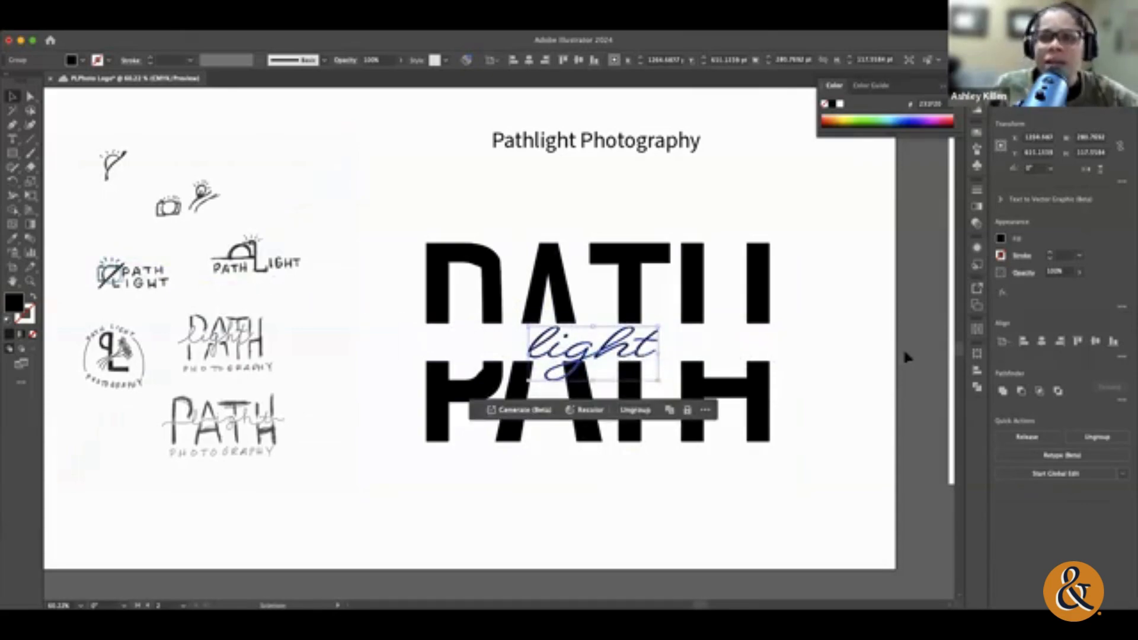
Step: Undo the enlargement and the outline conversion of the word "light"
click(903, 352)
click(599, 349)
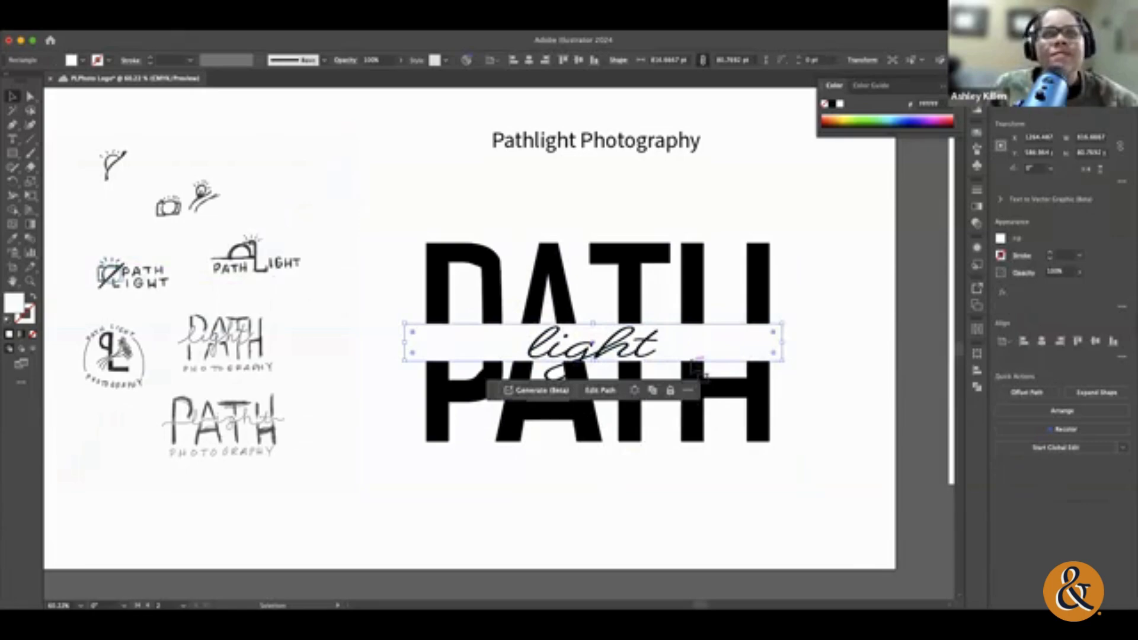
click(853, 294)
key(super+z)
key(super+z)
key(super+z)
key(super+z)
key(super+z)
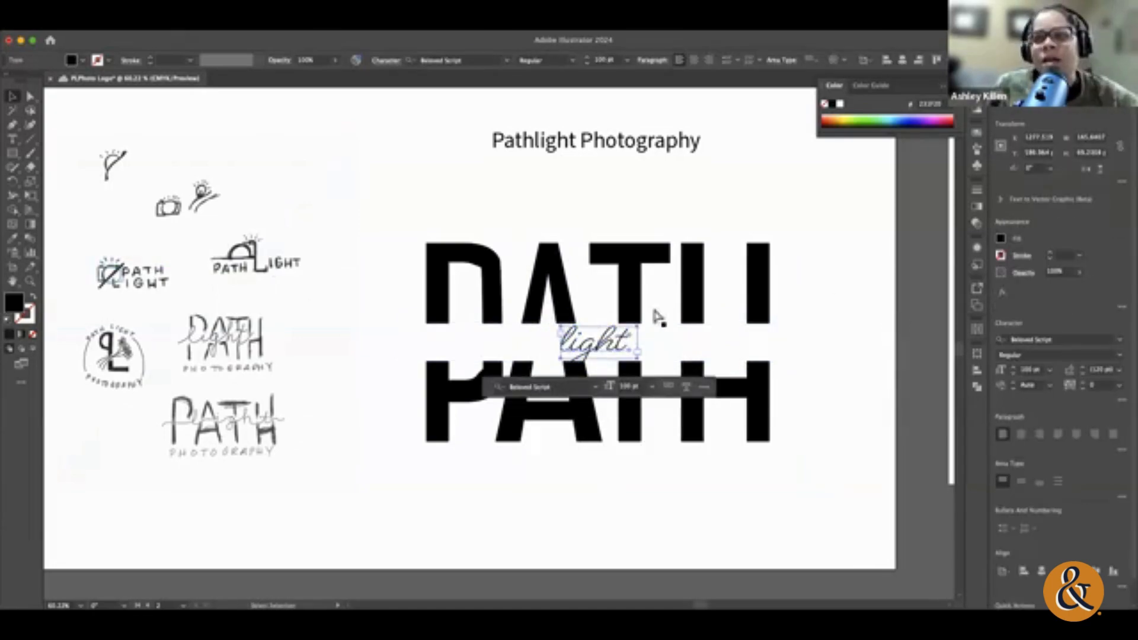
Step: Select the word "light" and examine the available fonts and the additional Adobe Fonts for other script styles
key(t)
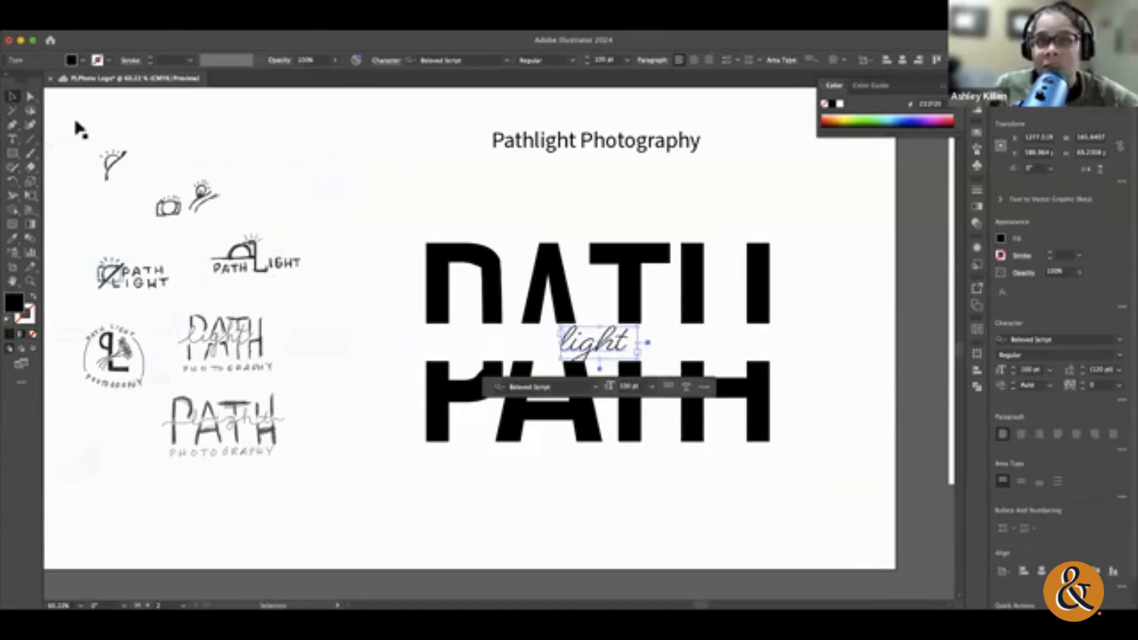
double_click(616, 338)
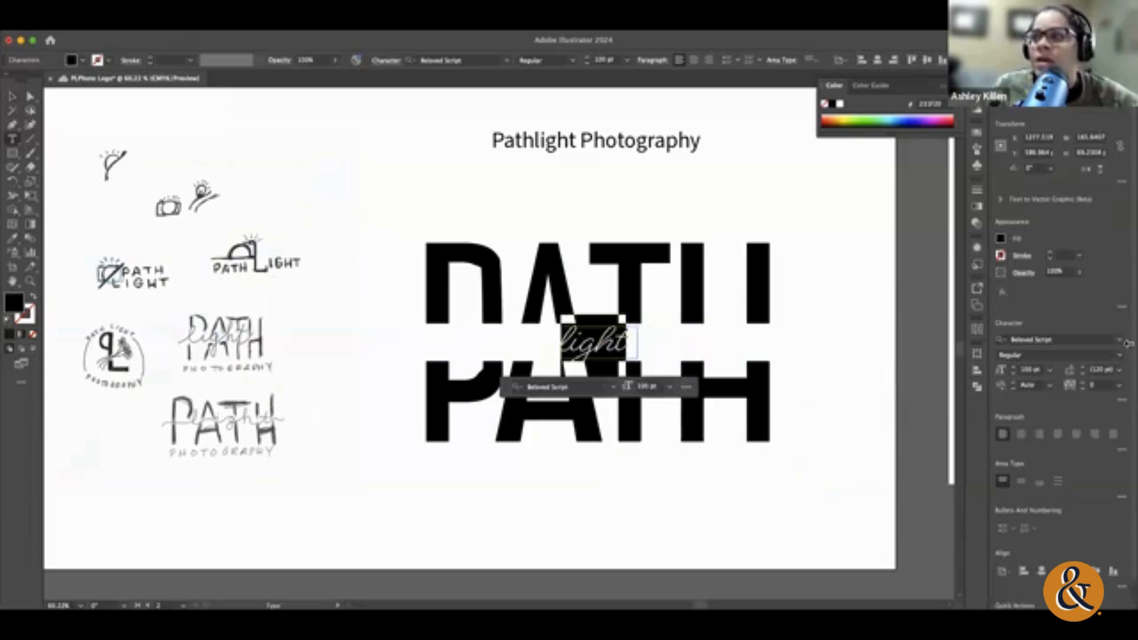
click(1043, 339)
scroll(1038, 495, down, 20)
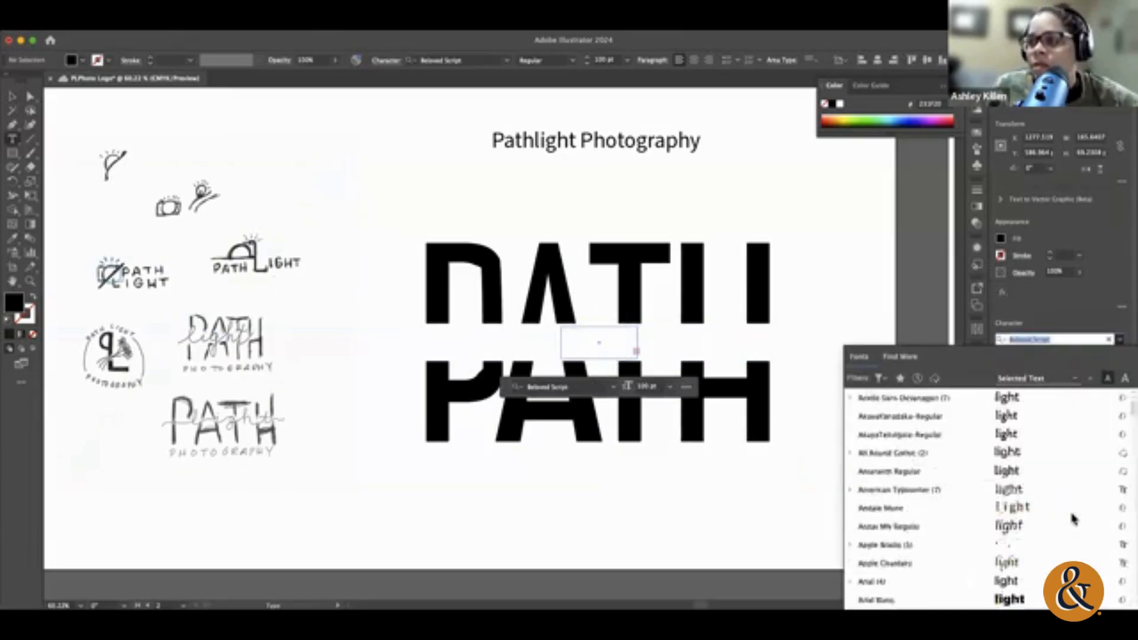
scroll(1077, 520, down, 20)
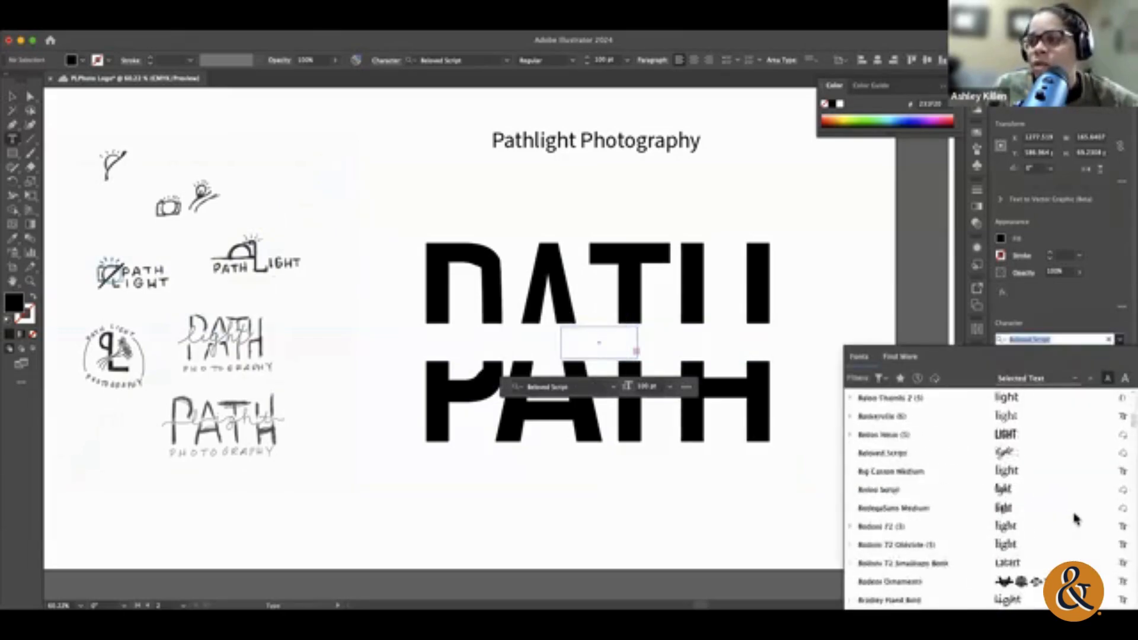
scroll(1076, 520, down, 20)
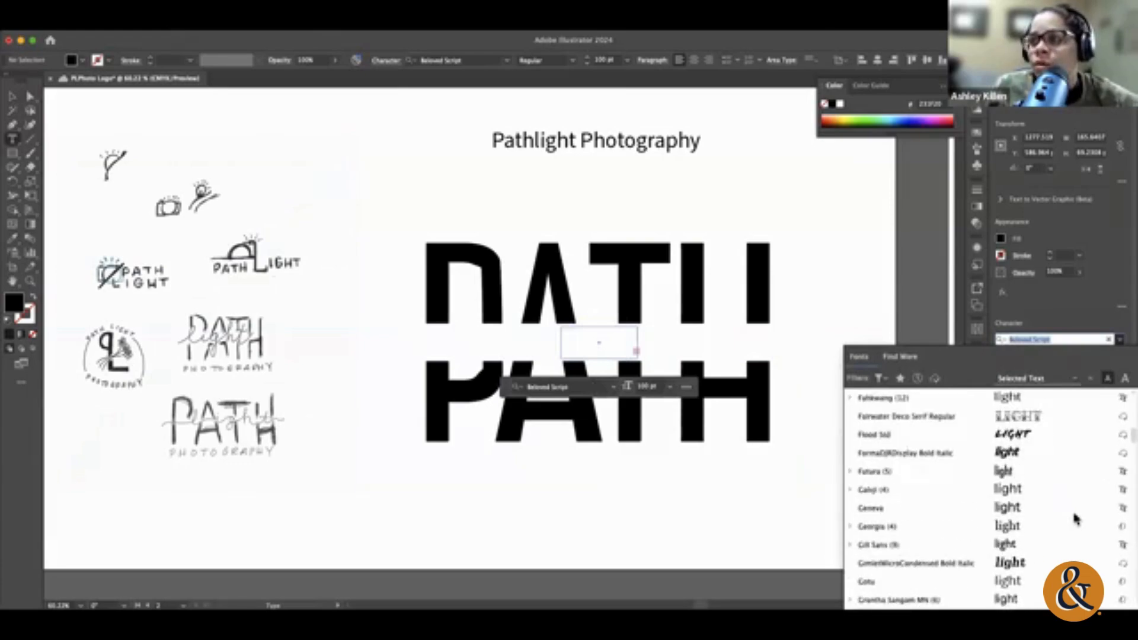
scroll(1077, 520, down, 7)
scroll(1077, 520, down, 20)
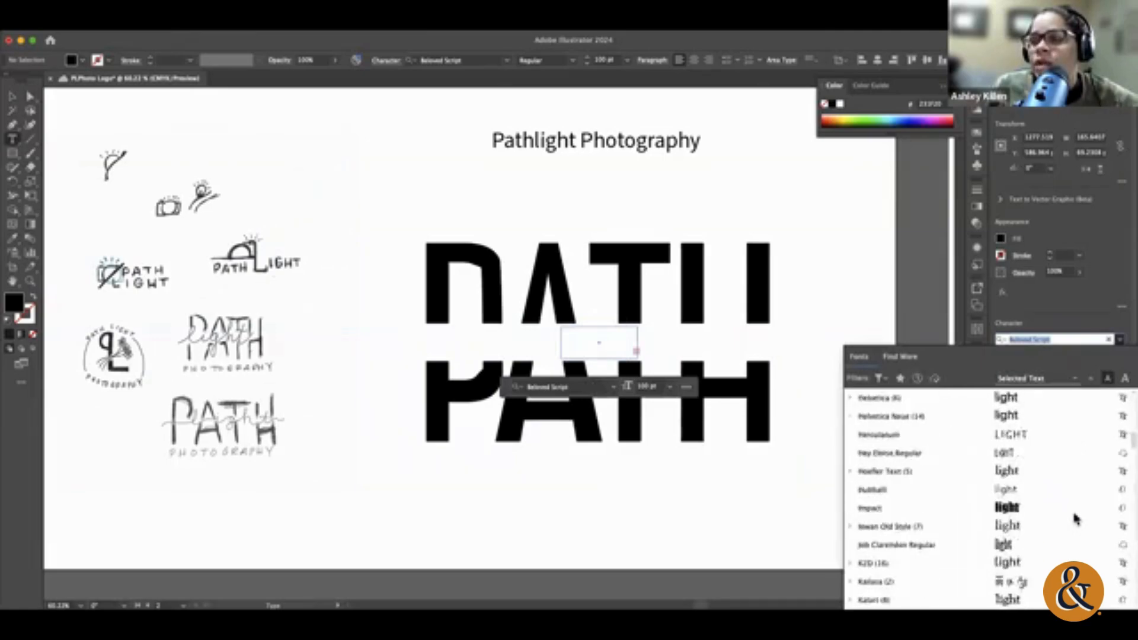
scroll(1077, 520, down, 20)
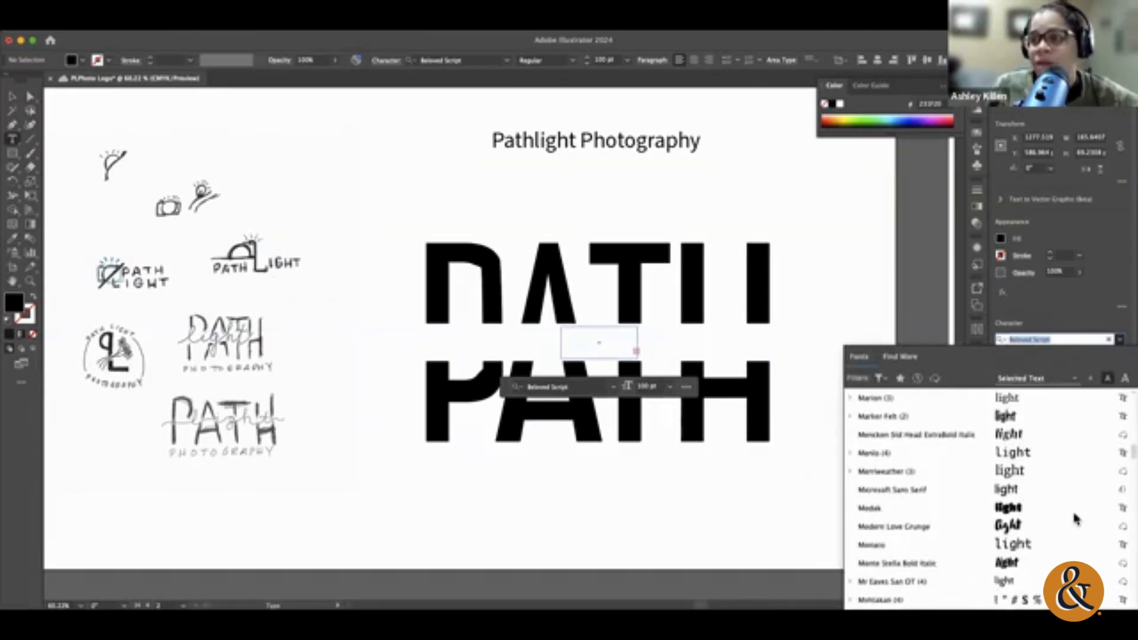
scroll(1077, 520, down, 15)
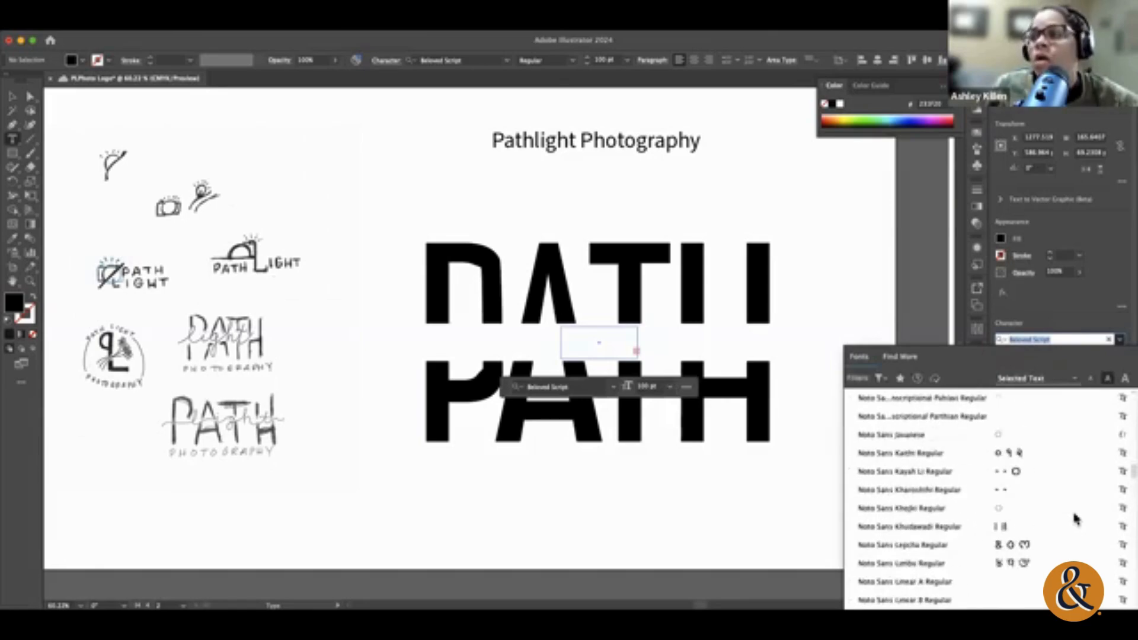
scroll(1077, 519, up, 20)
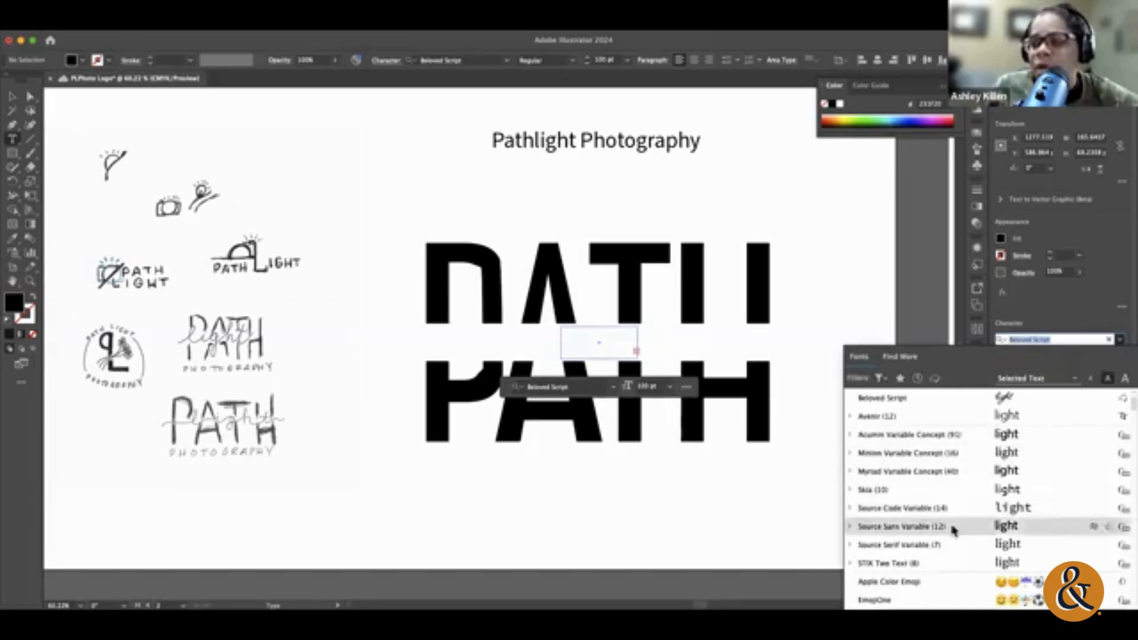
scroll(954, 528, down, 12)
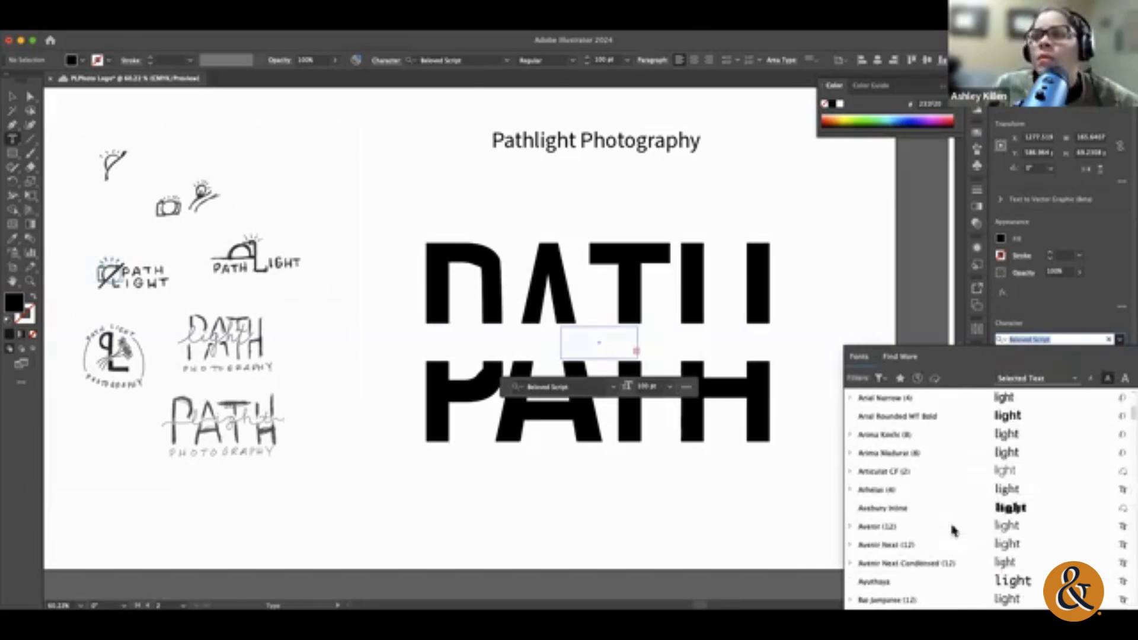
click(897, 359)
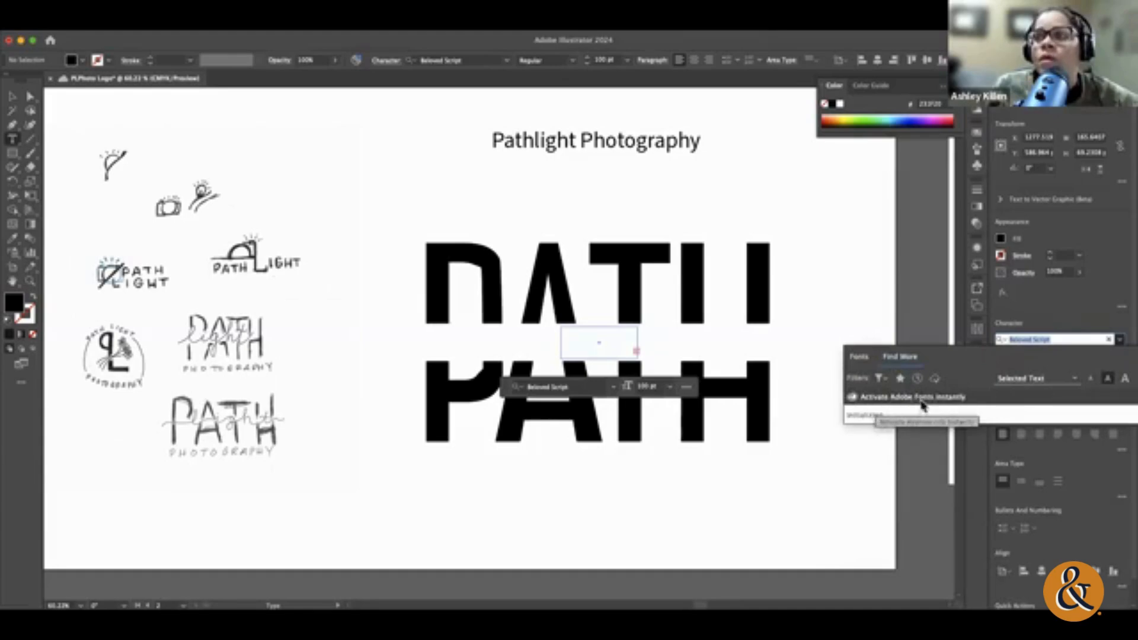
click(860, 358)
Step: Set the word "light" in the Charmonman font
scroll(1044, 550, down, 3)
scroll(1044, 550, down, 3)
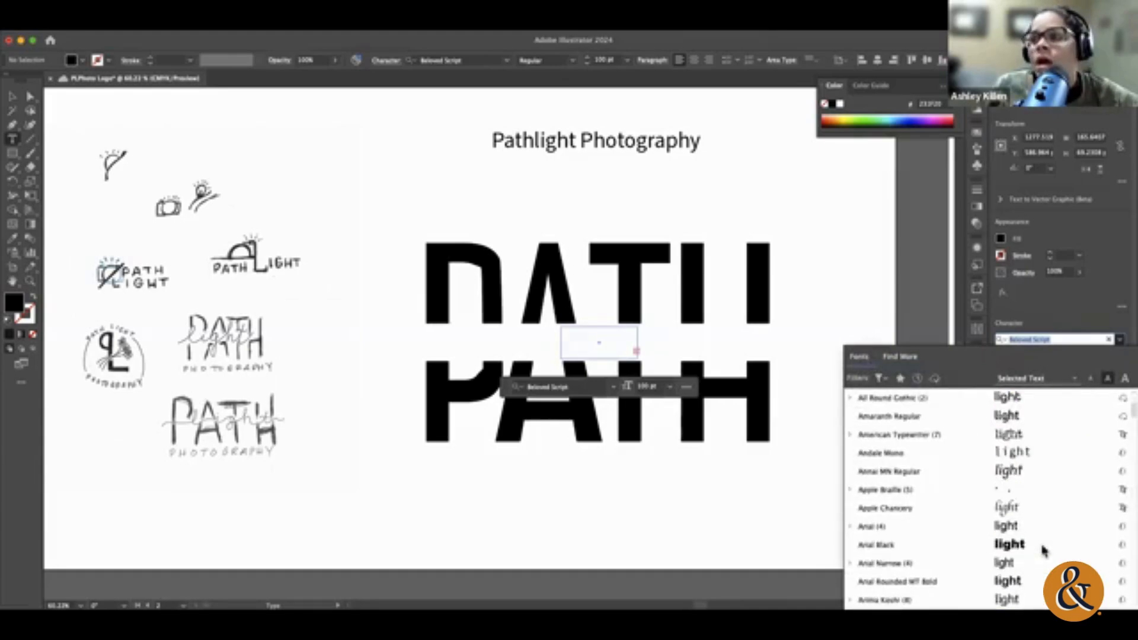
scroll(1044, 550, up, 3)
scroll(1044, 550, down, 10)
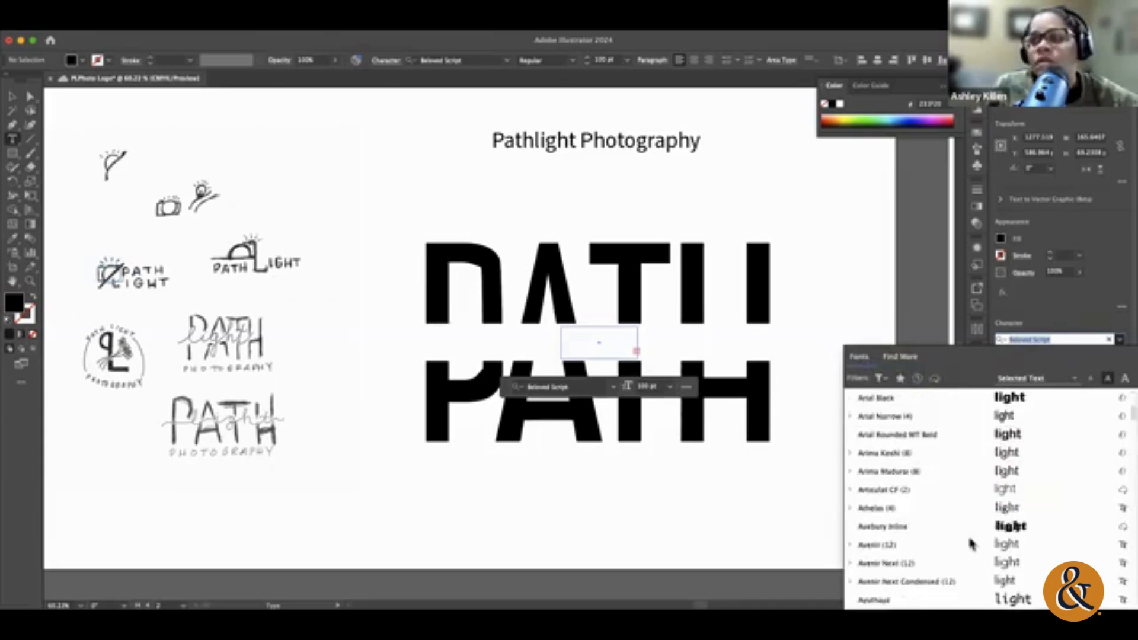
scroll(966, 544, down, 6)
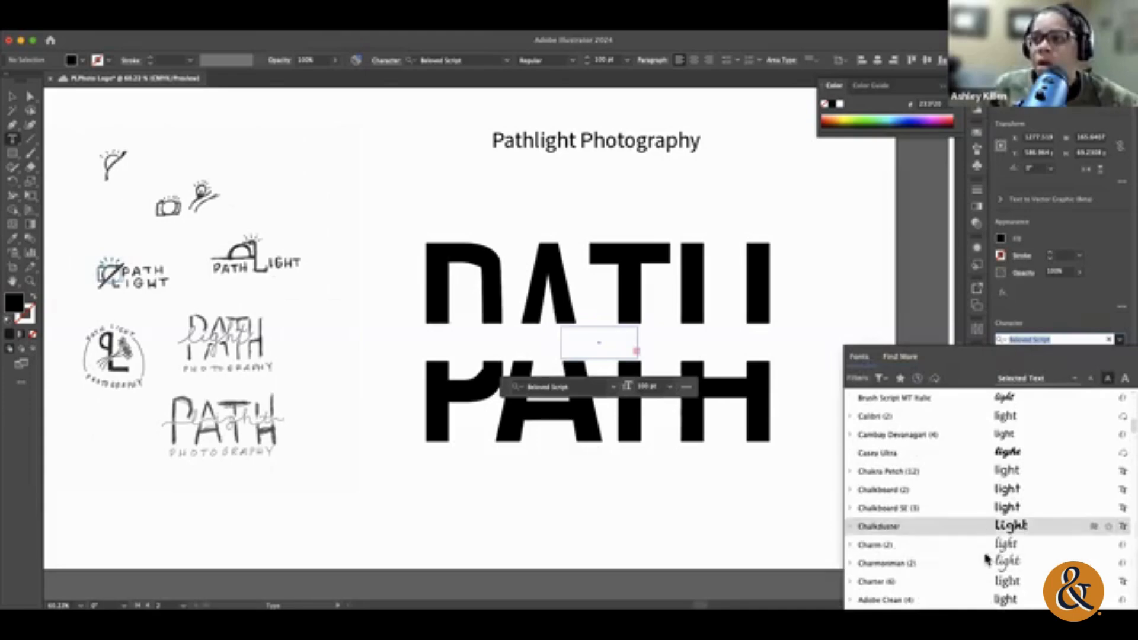
scroll(941, 563, down, 5)
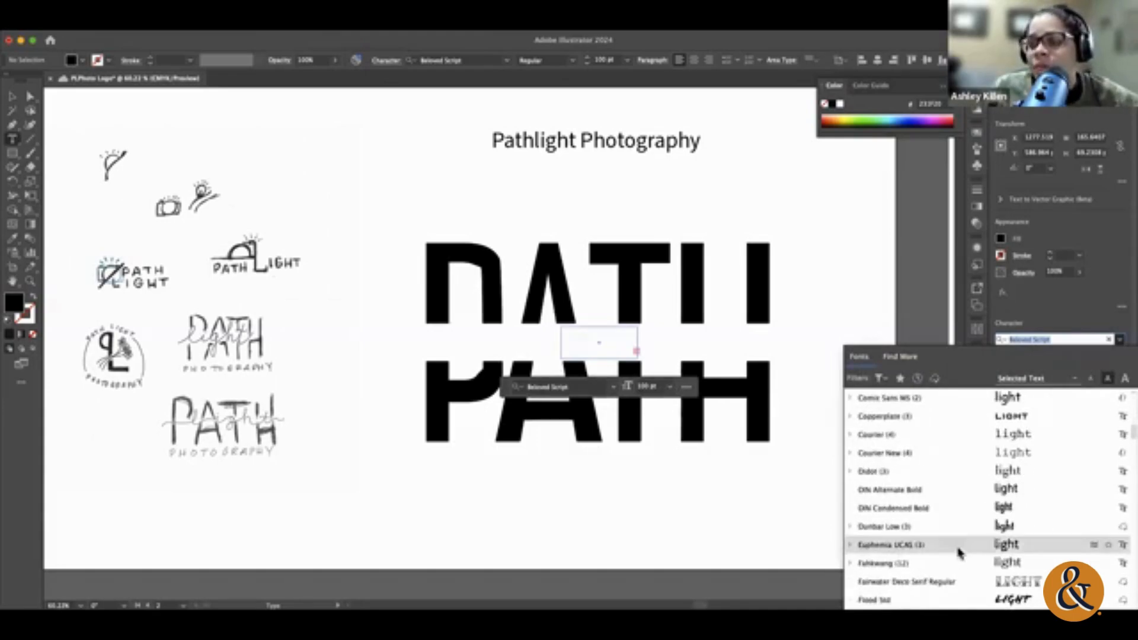
scroll(960, 550, up, 1)
scroll(960, 550, up, 3)
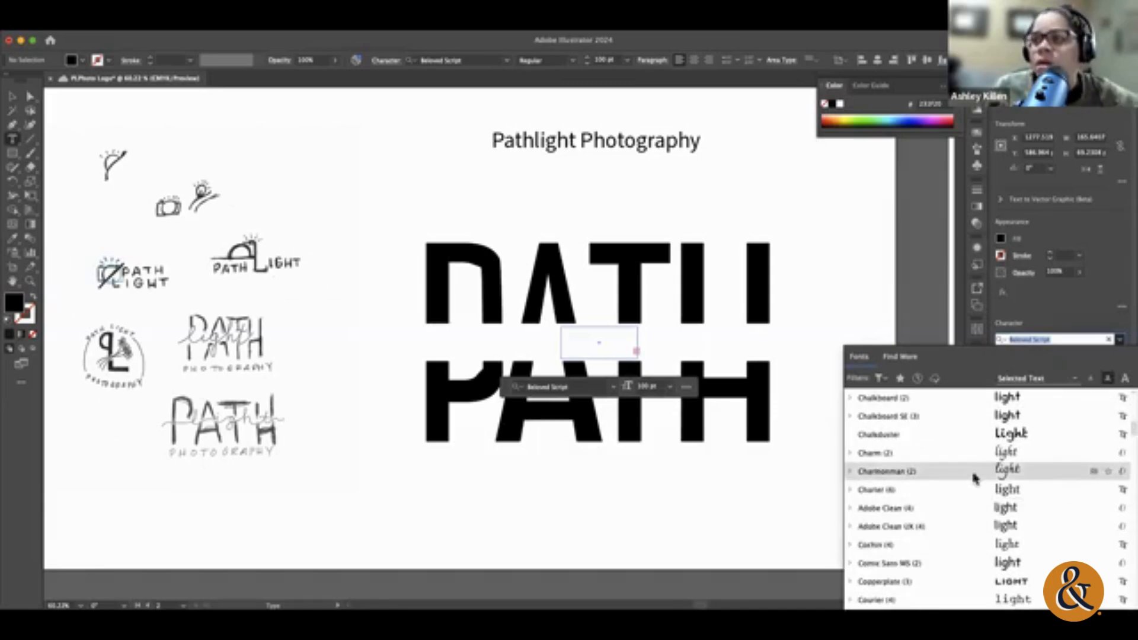
click(975, 474)
Step: Enlarge the "light" text frame to about 595 × 280 pt and move the word further over the white band
click(12, 96)
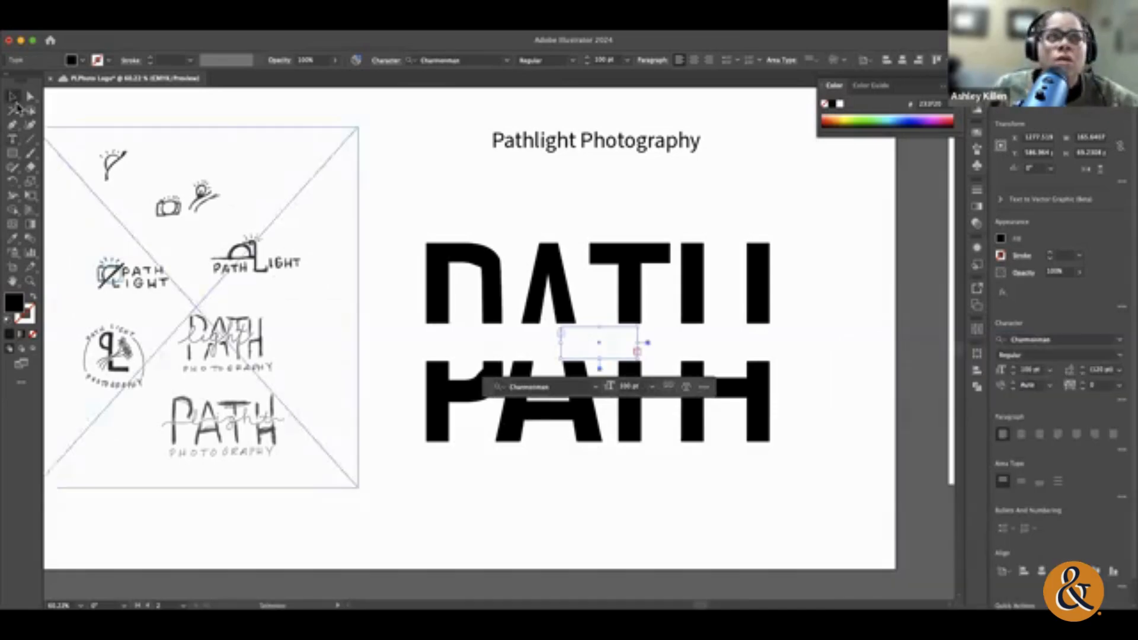
drag(644, 355, 837, 458)
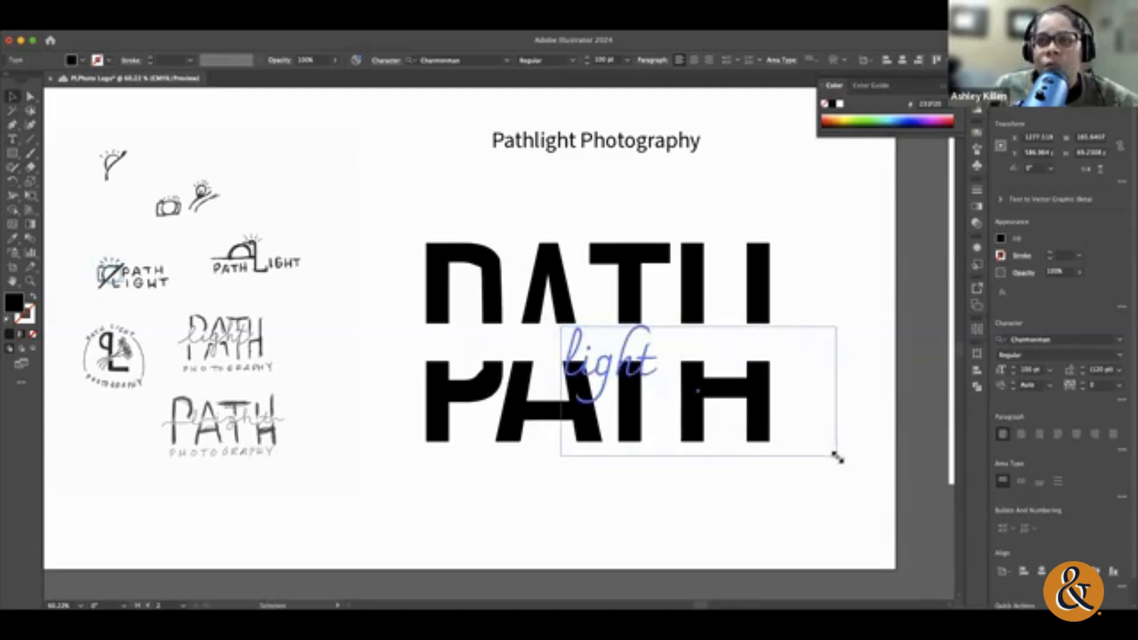
drag(628, 367, 607, 358)
Step: Select all the text in the "light" frame and examine its extended character options
double_click(614, 360)
key(super+a)
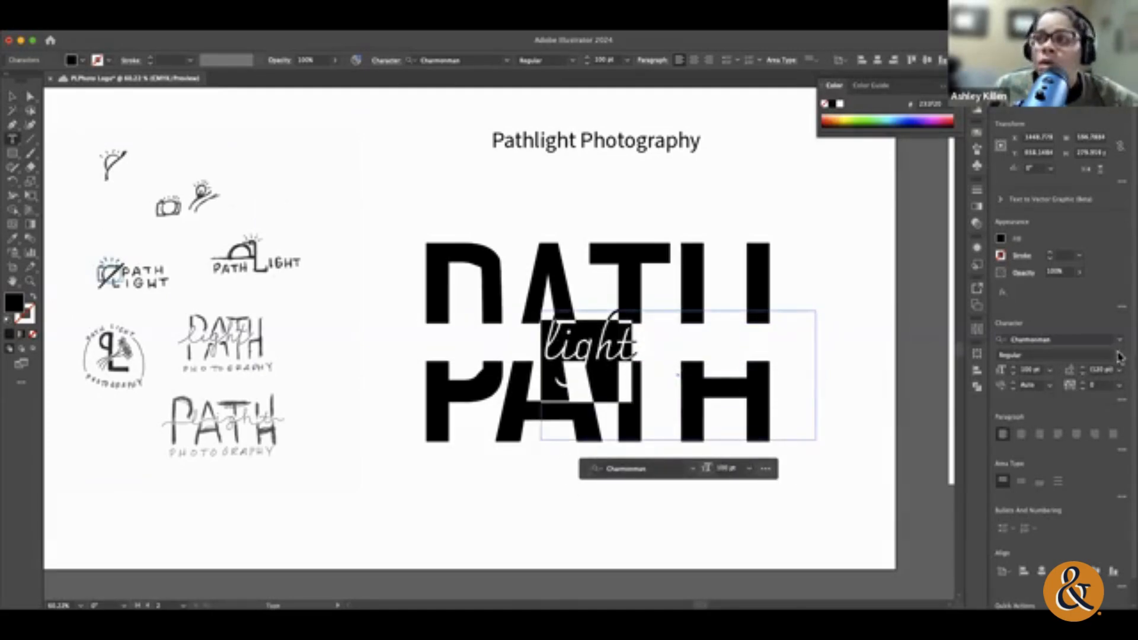
click(1126, 402)
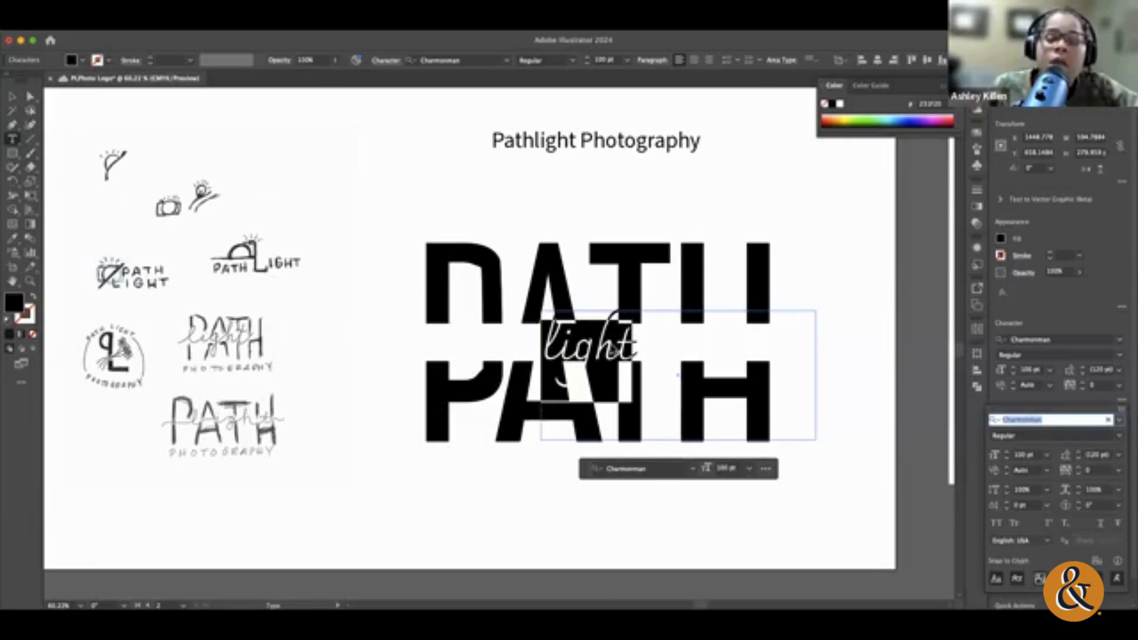
click(614, 348)
double_click(614, 348)
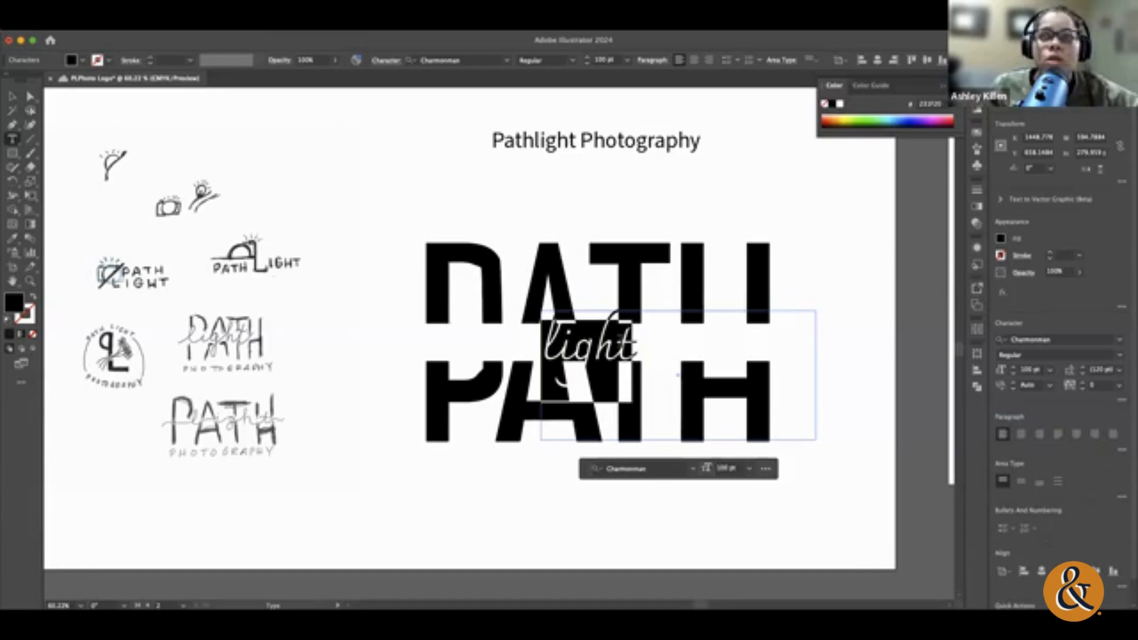
Step: Set the word "light" in Beloved Script and shrink its frame to about 203 × 88 pt within the white band
click(1120, 339)
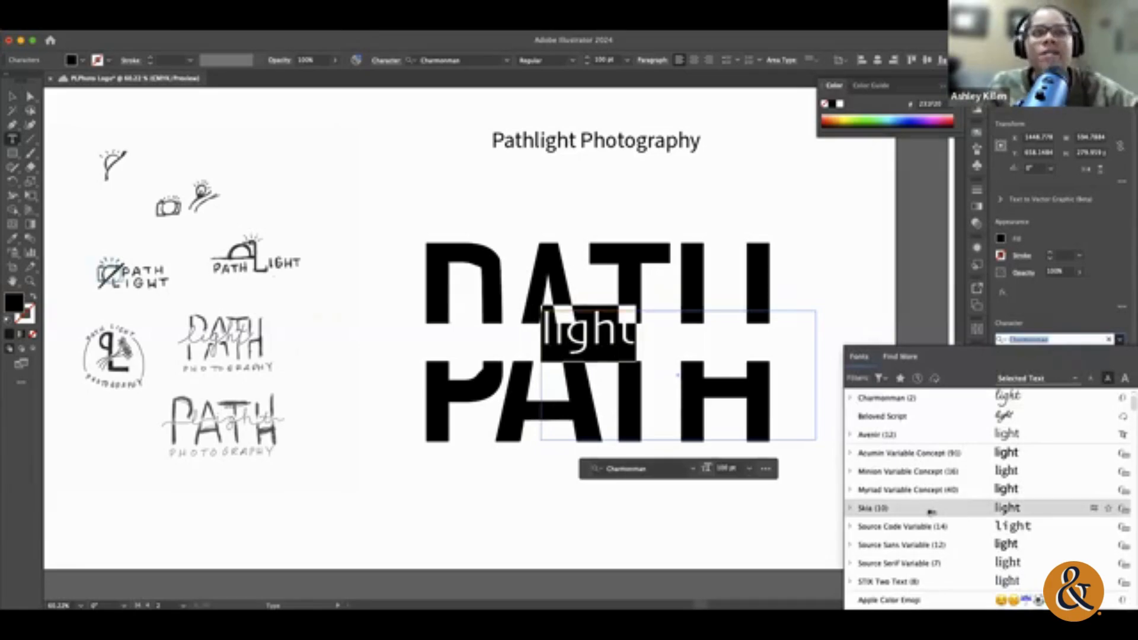
scroll(949, 525, down, 5)
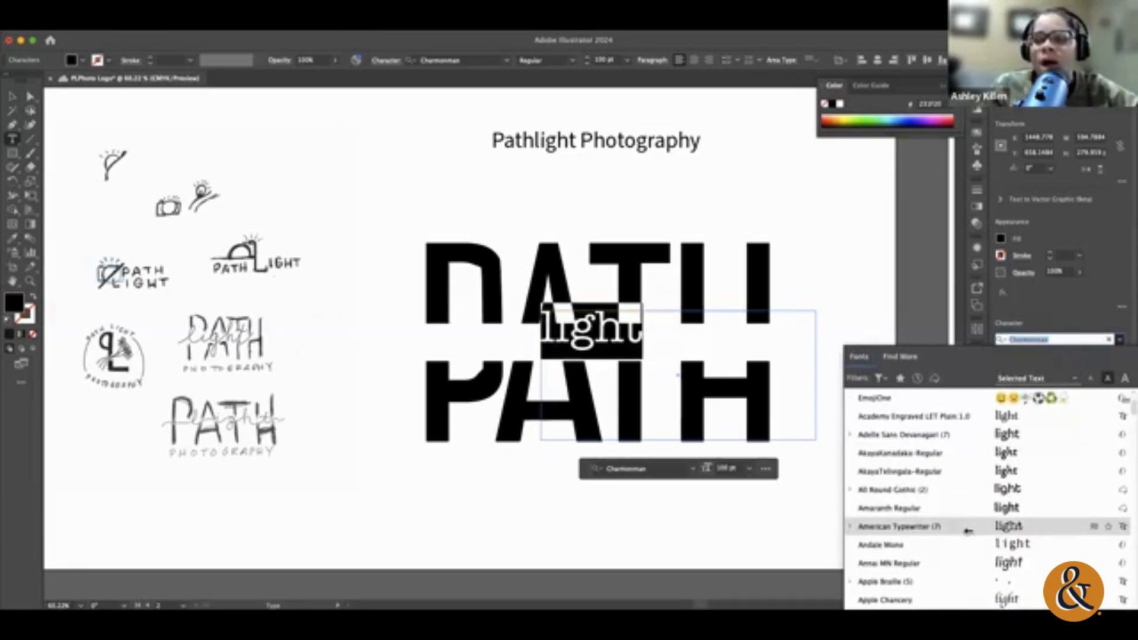
scroll(968, 530, down, 3)
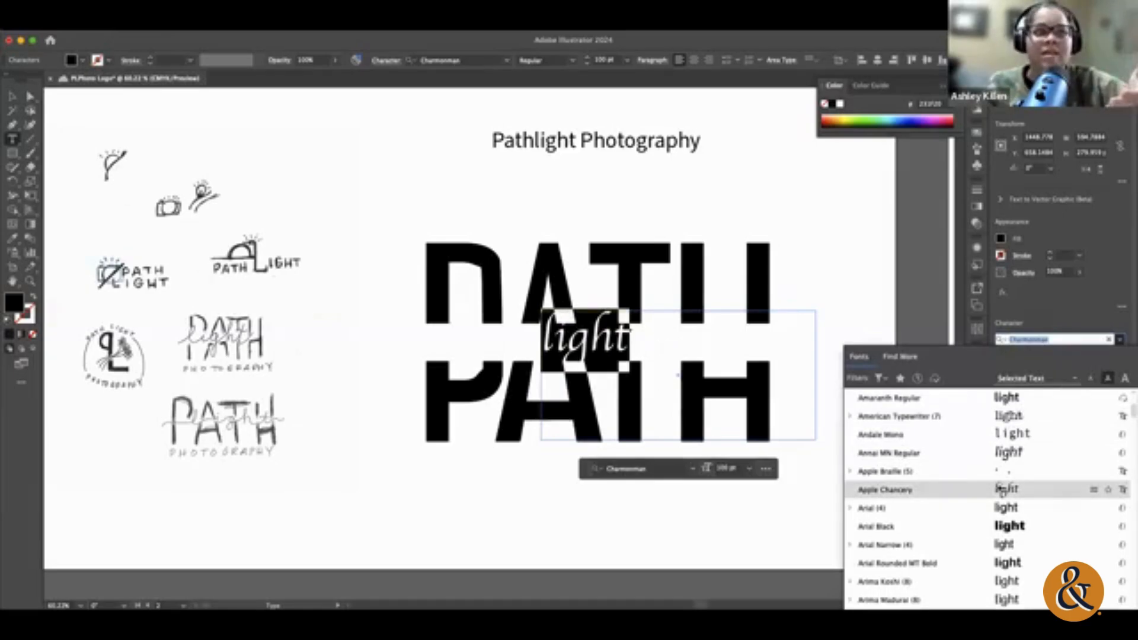
scroll(1002, 489, down, 5)
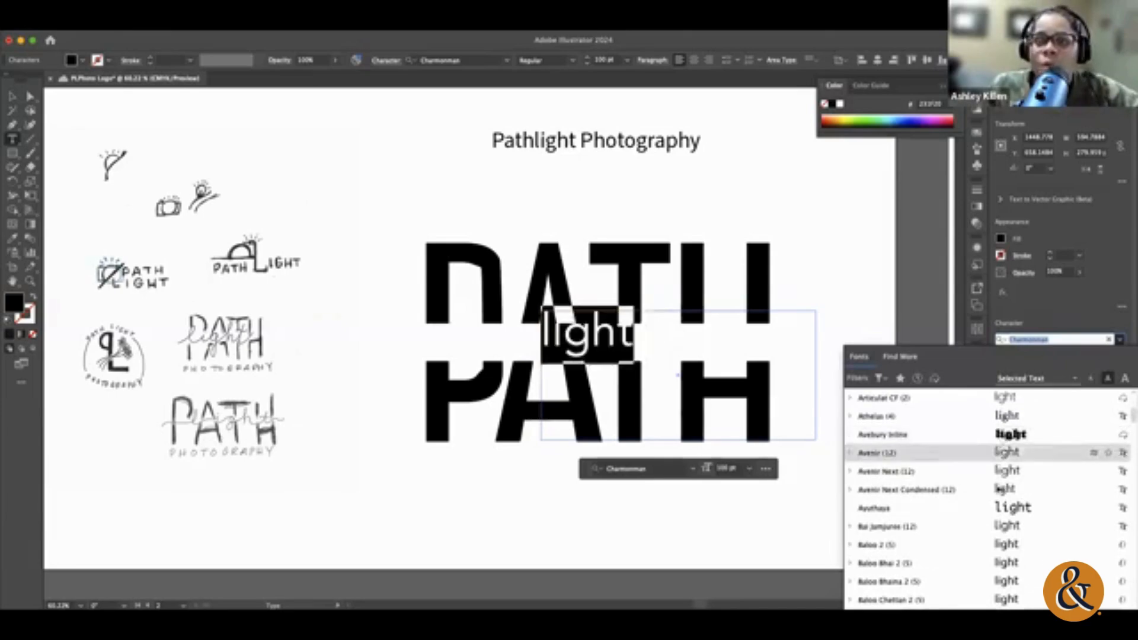
scroll(1005, 533, down, 5)
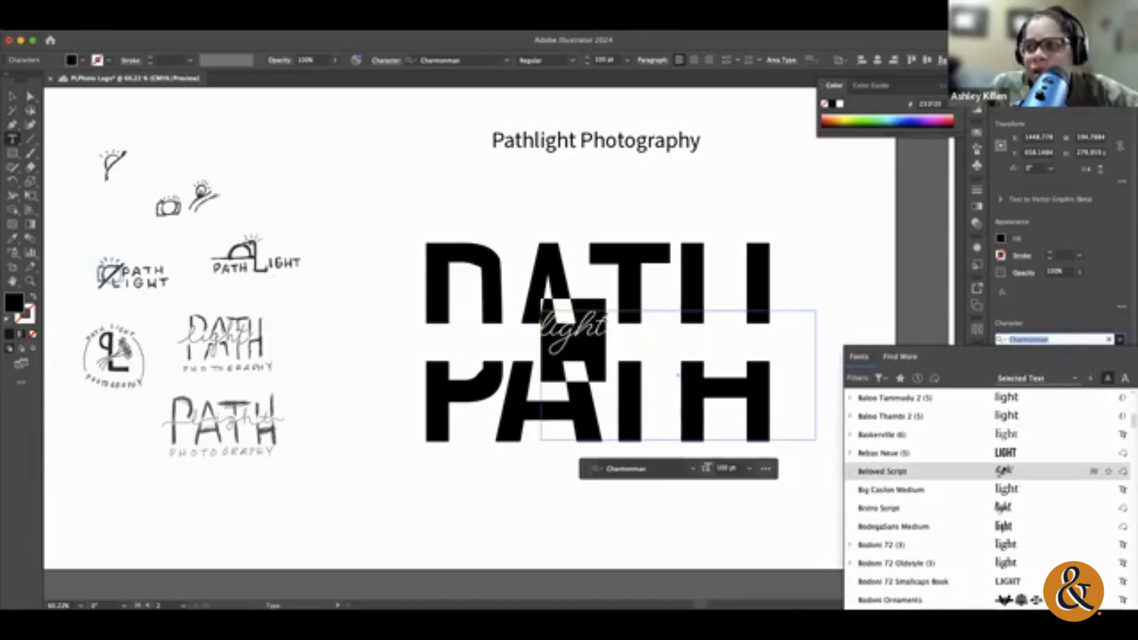
click(1008, 471)
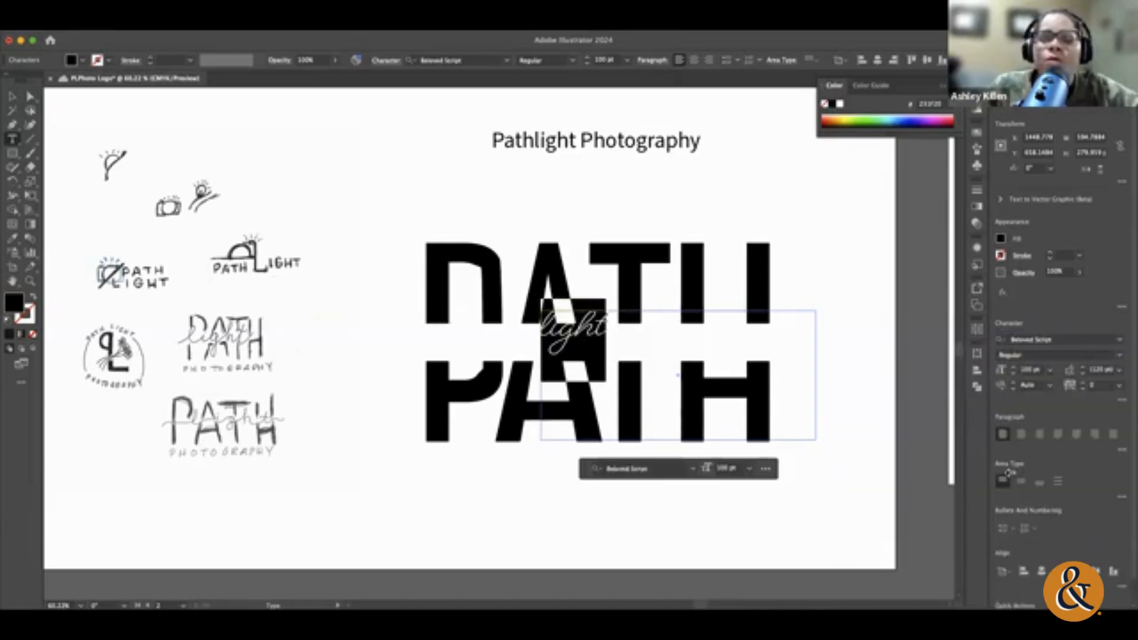
click(12, 96)
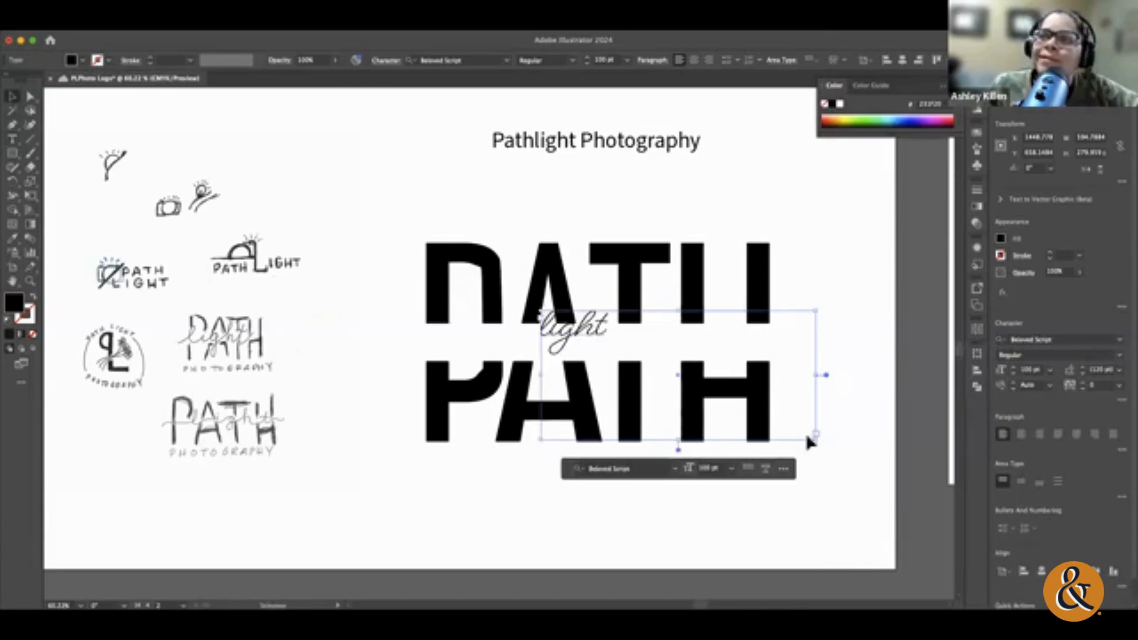
drag(808, 438, 606, 349)
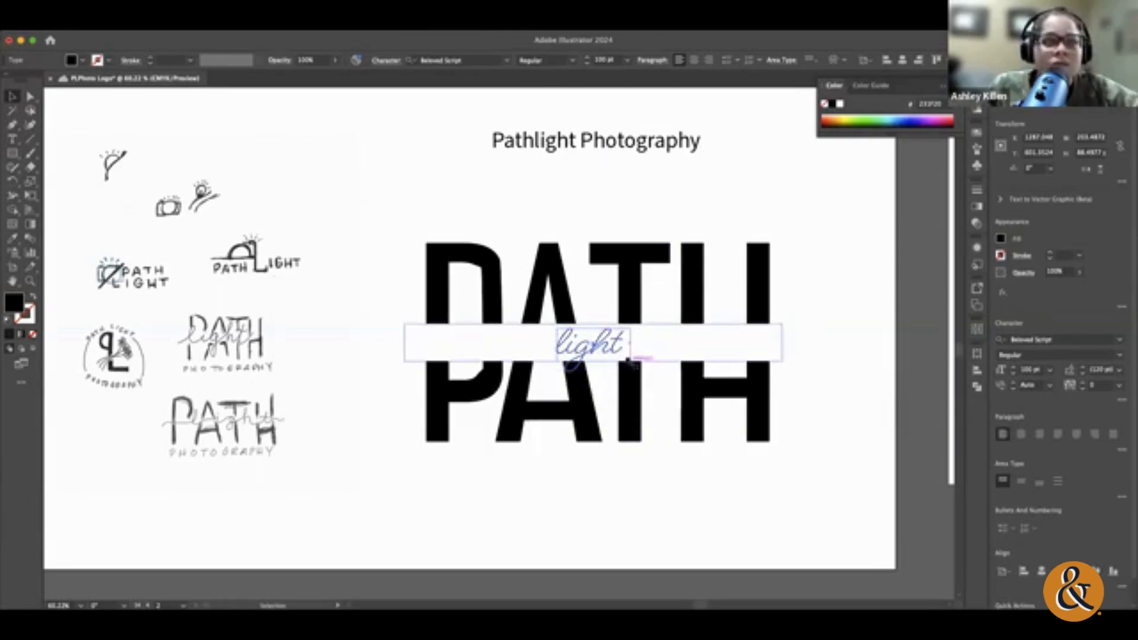
Step: Retype the script word as LIGHT in capitals, save the document, and enlarge its text frame to about 518 × 124 pt
click(670, 492)
scroll(666, 492, left, 5)
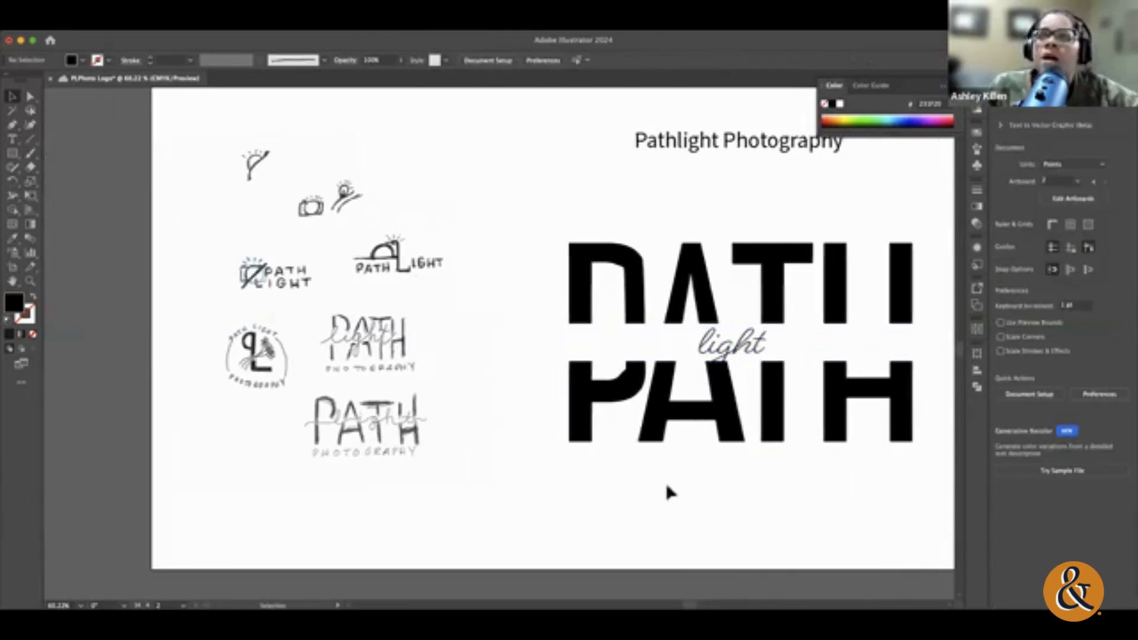
double_click(760, 346)
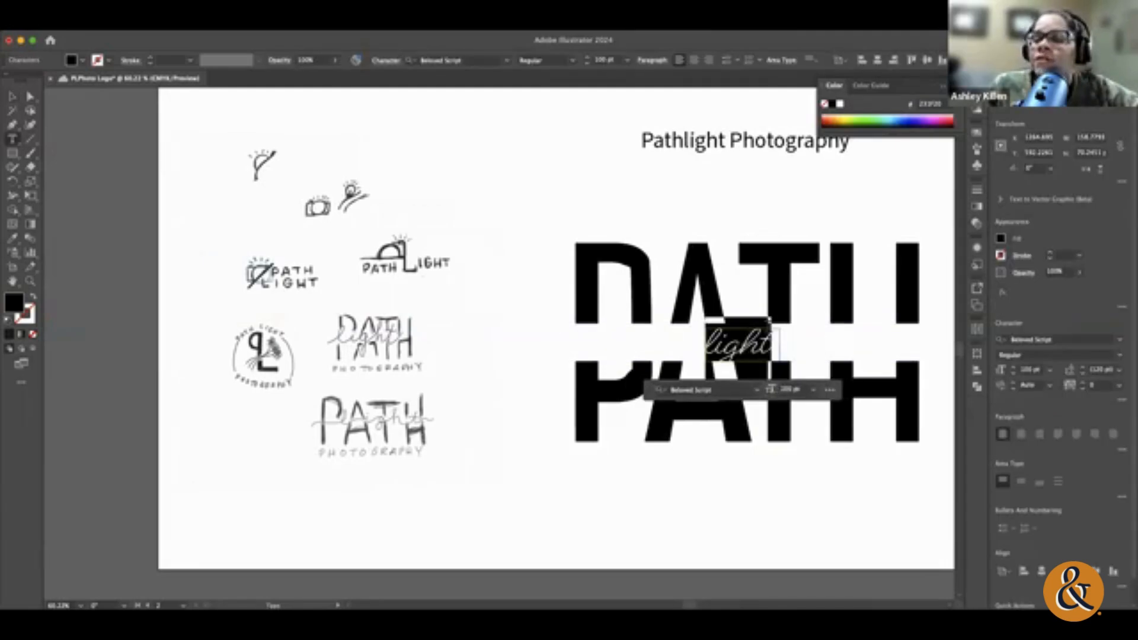
text(L)
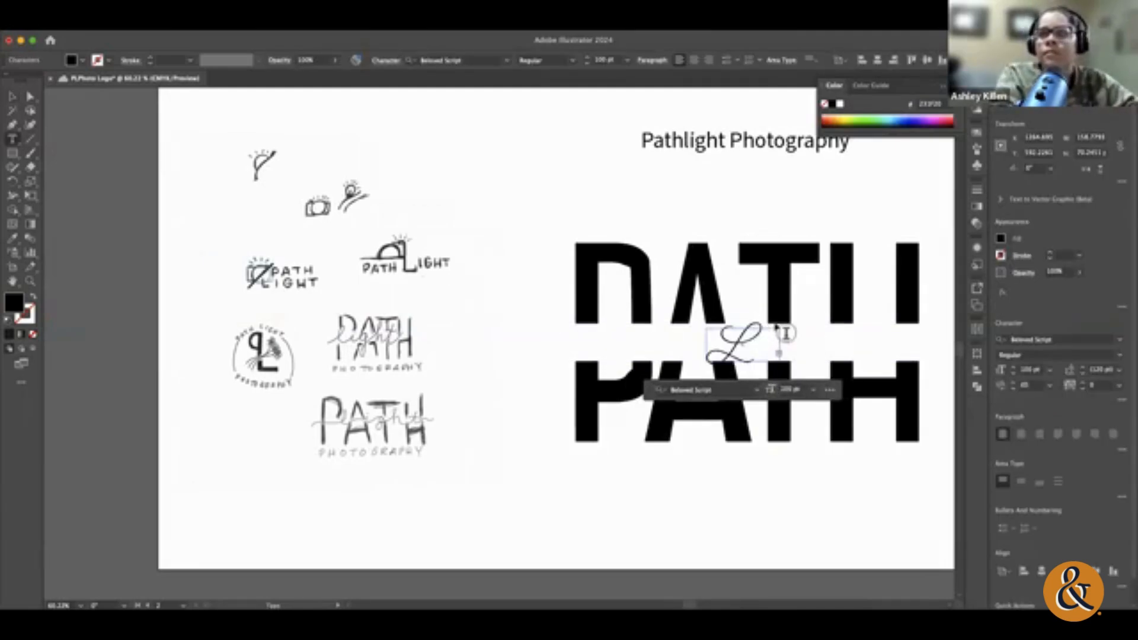
key(super+s)
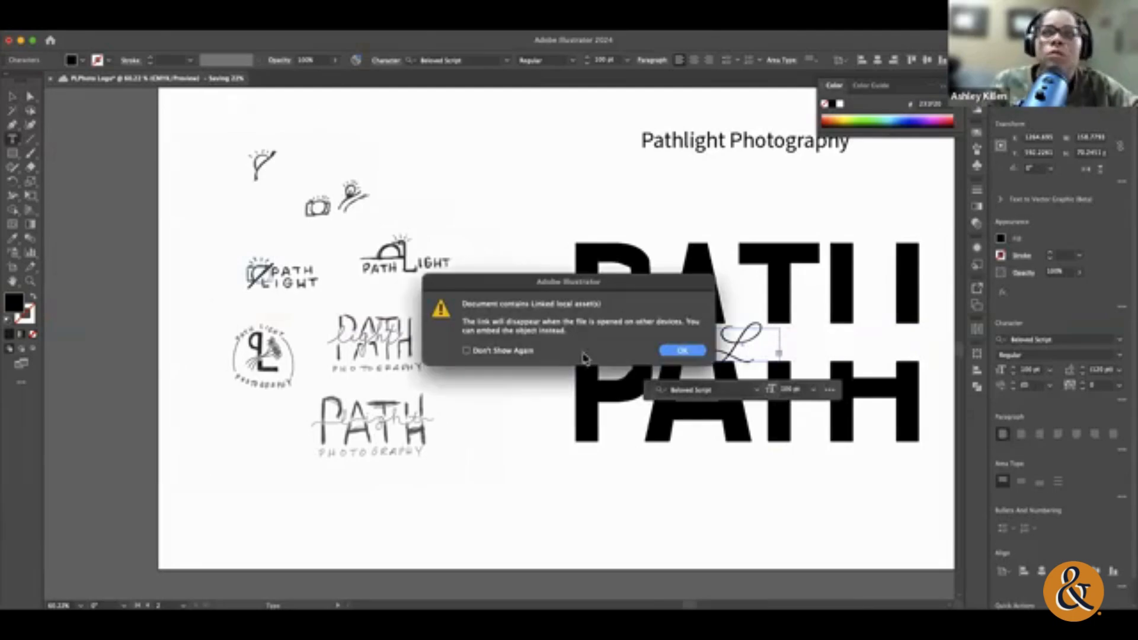
key(Return)
key(Escape)
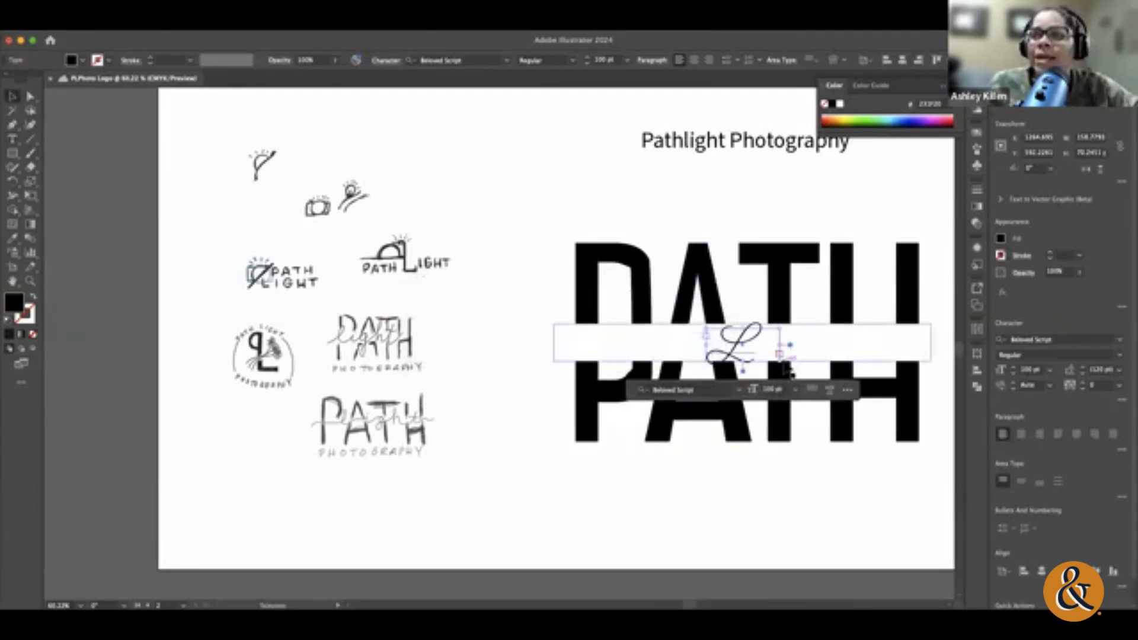
drag(787, 369, 945, 385)
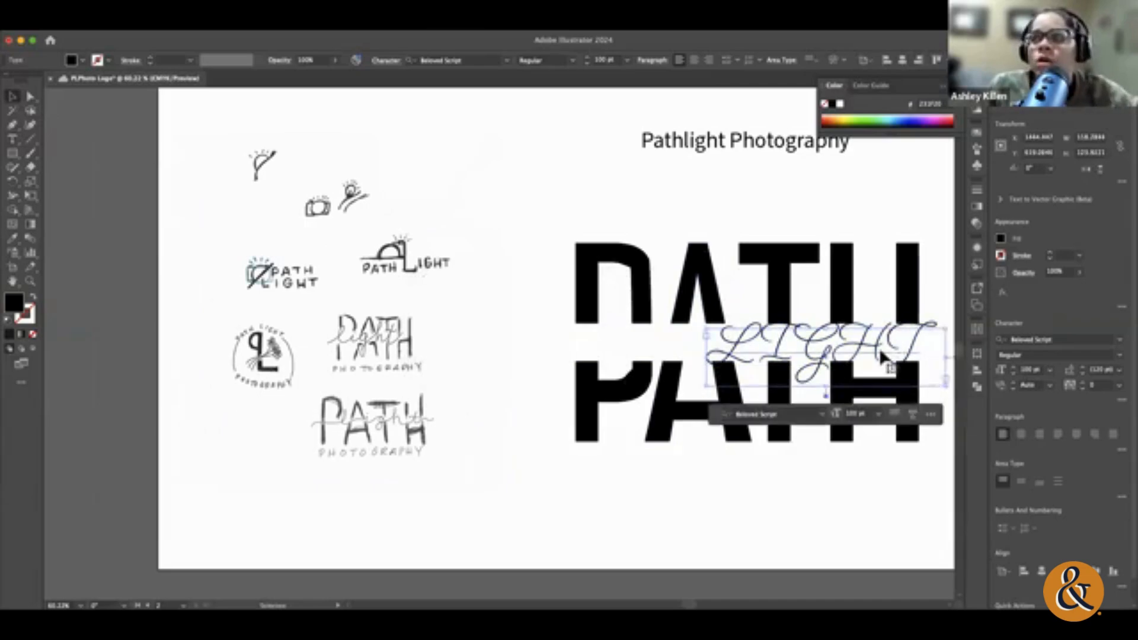
Step: Set all of the word LIGHT in Avenir with the Light style
double_click(881, 357)
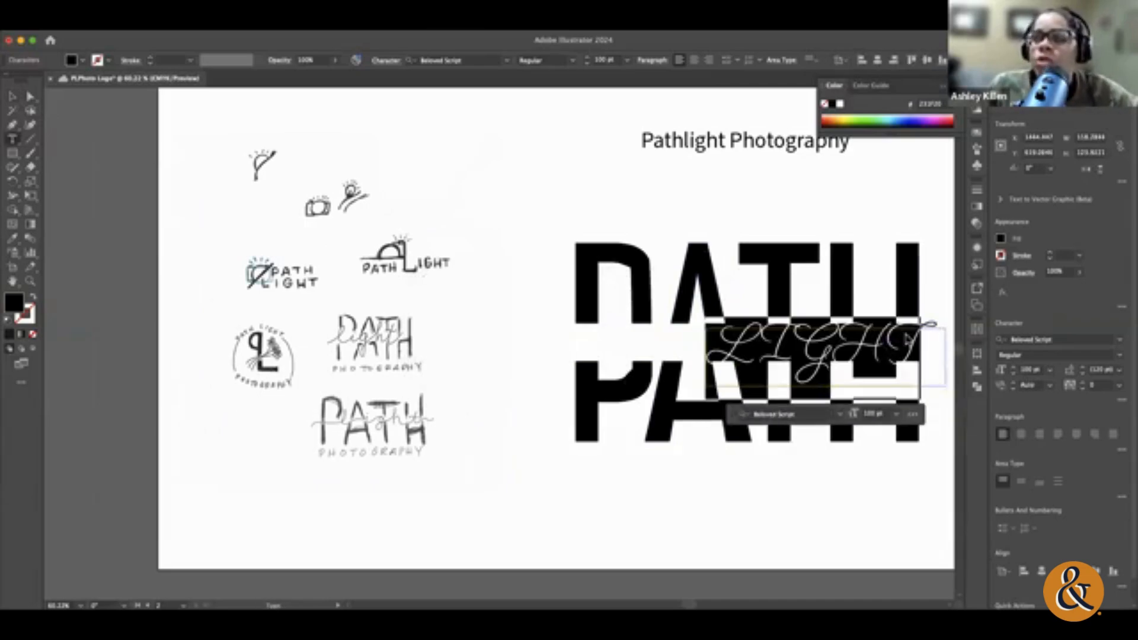
click(1121, 343)
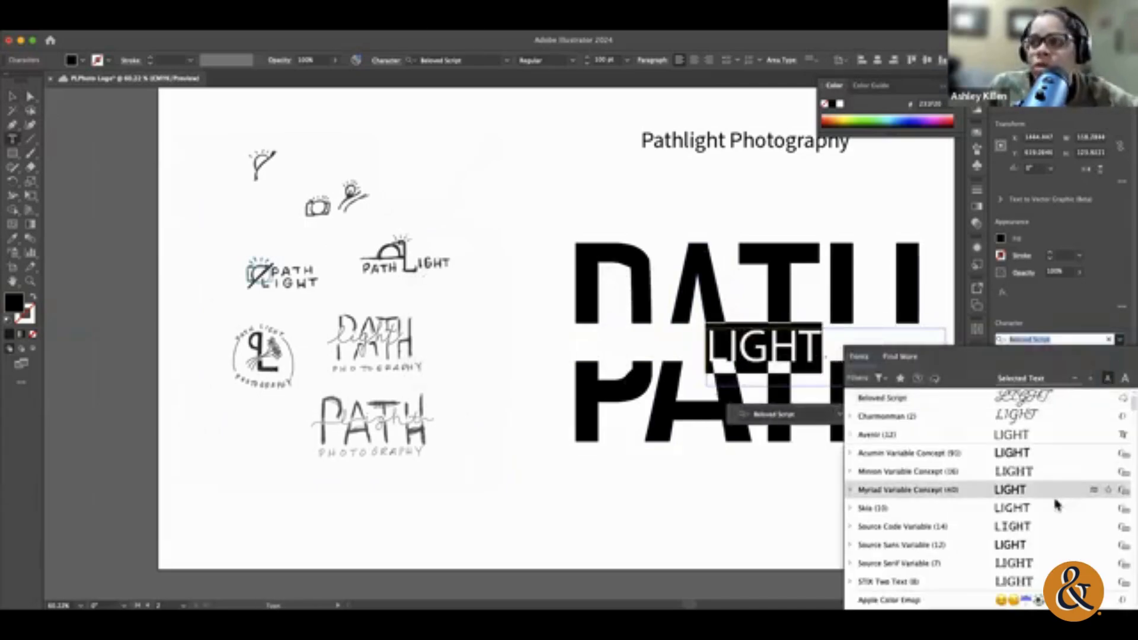
click(1063, 438)
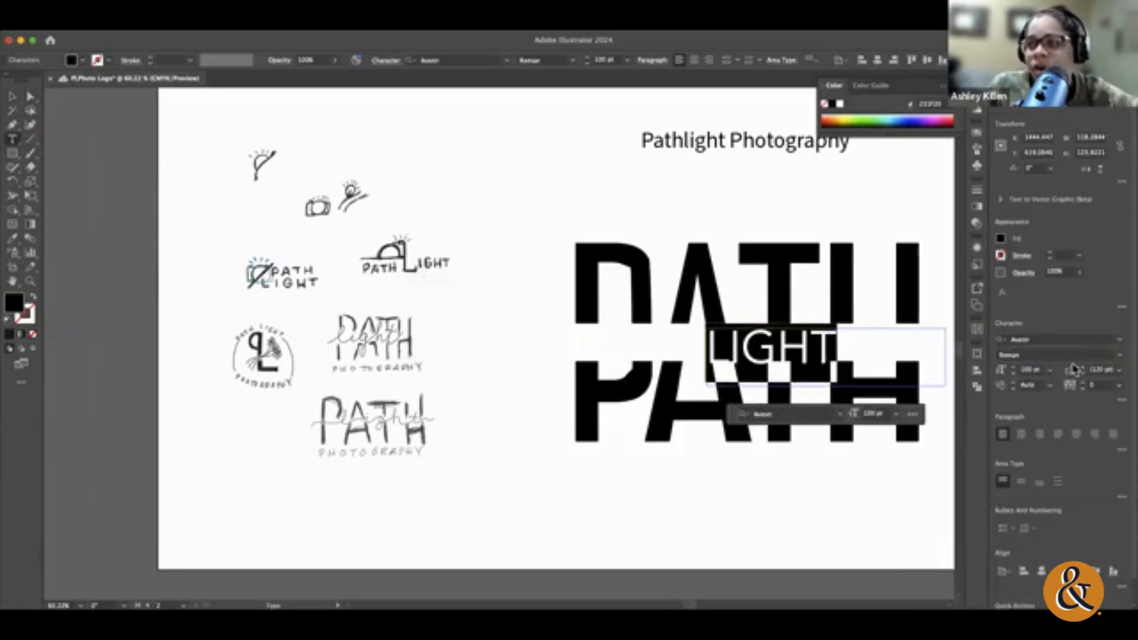
click(1120, 359)
click(1013, 365)
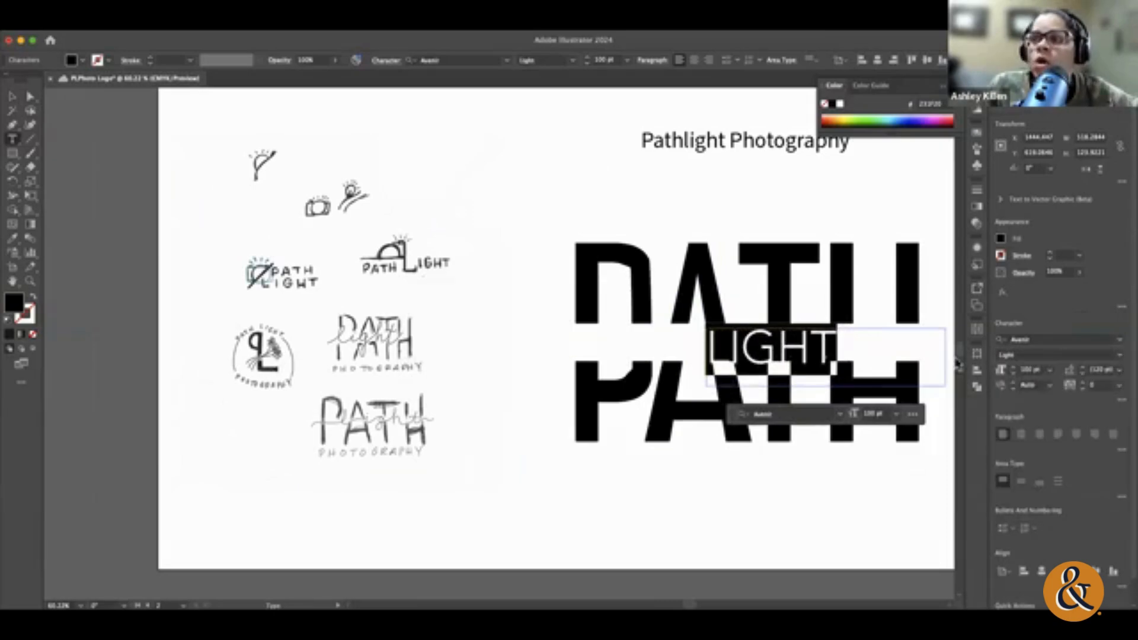
Step: Browse the font list previews for another typeface for LIGHT
click(1121, 344)
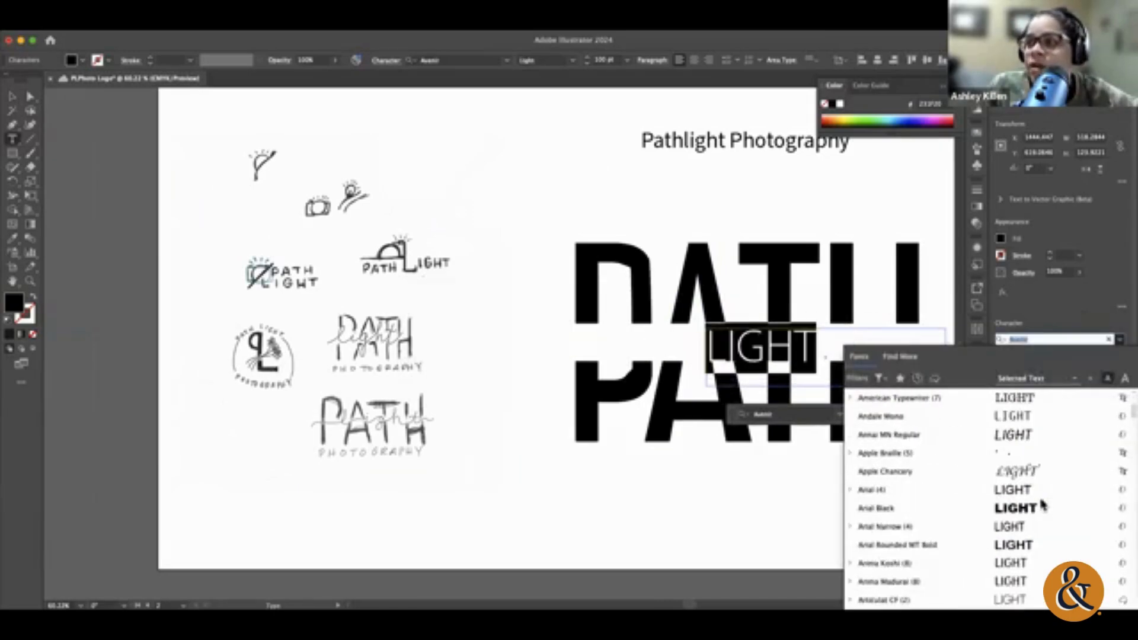
scroll(1043, 505, down, 15)
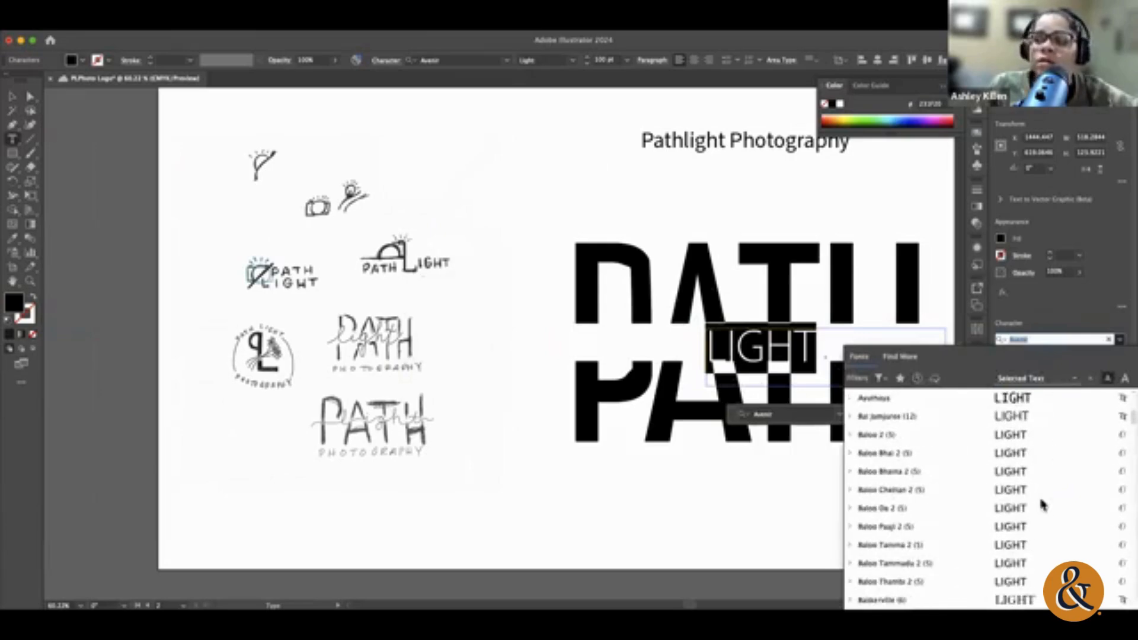
scroll(1043, 505, down, 5)
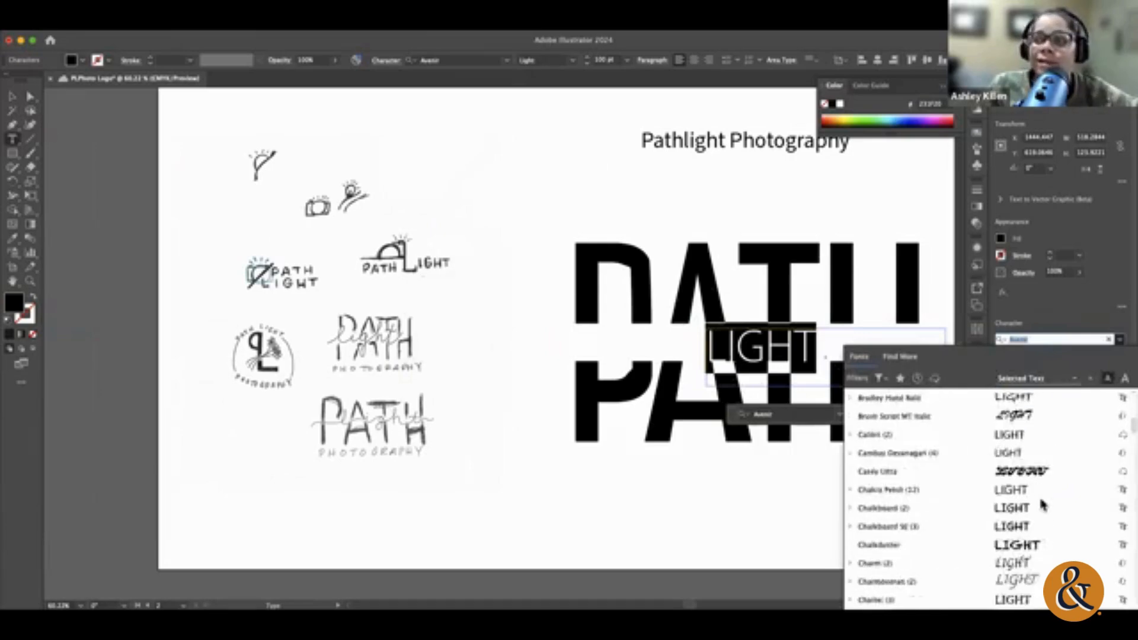
scroll(1044, 505, down, 4)
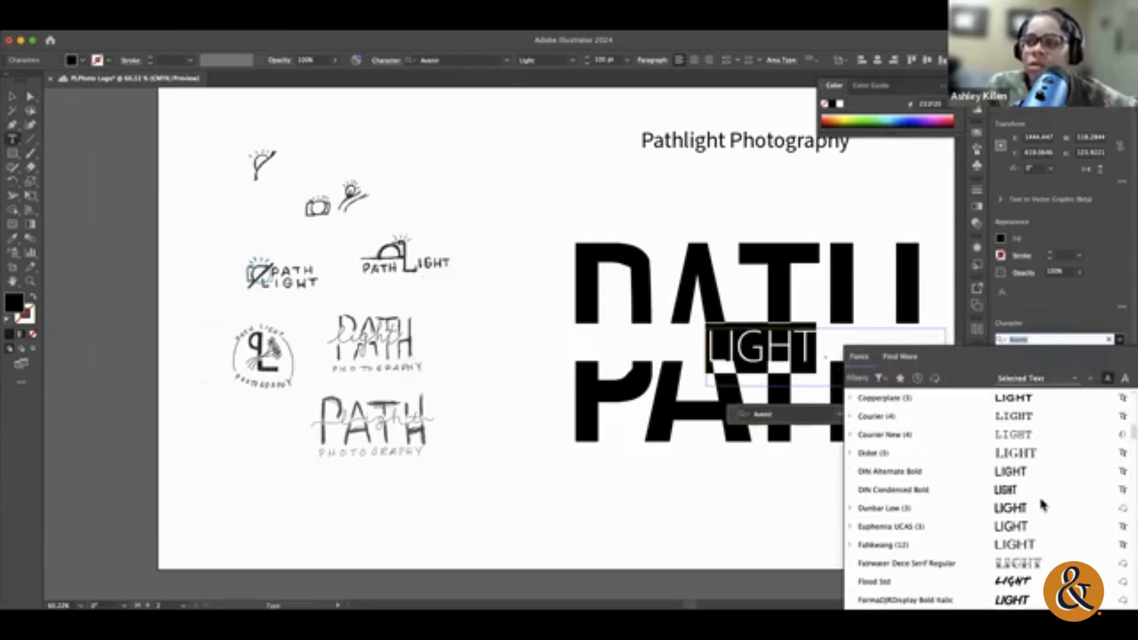
scroll(1043, 505, down, 4)
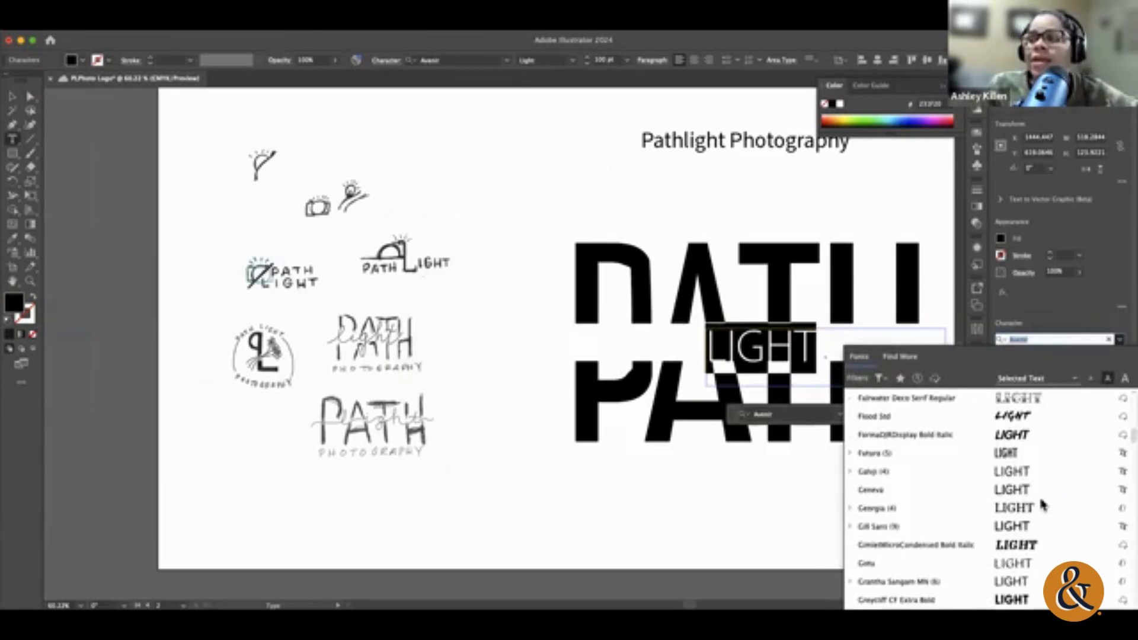
scroll(1043, 505, down, 3)
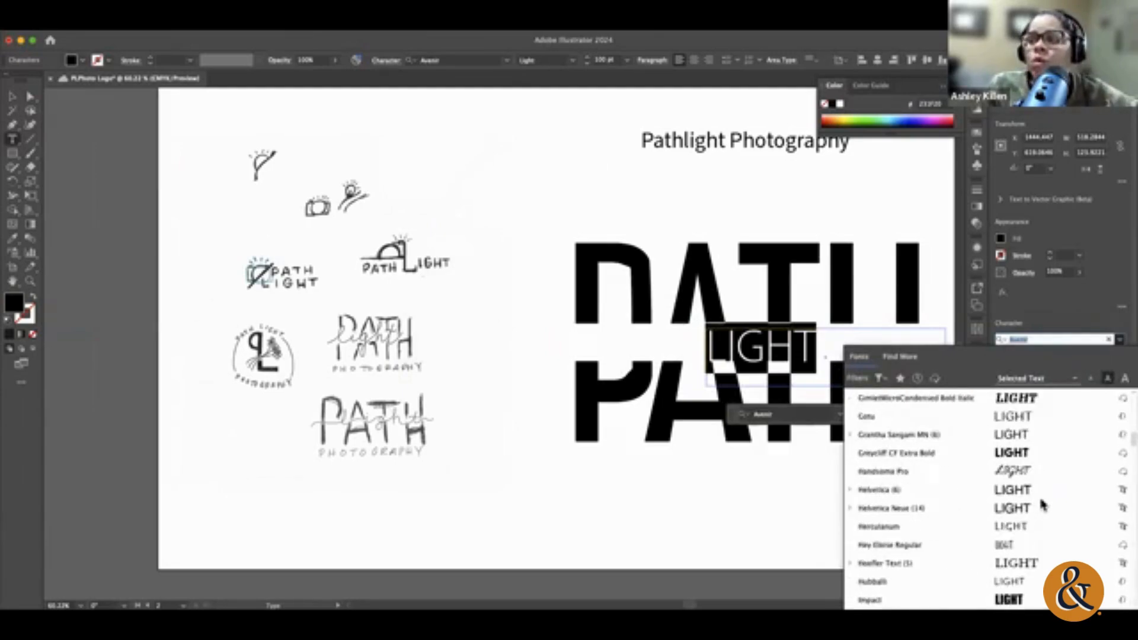
Step: Replace LIGHT with "PHOTOGRPAHY" and widen its frame to about 819 × 124 pt so the word spans the white band
click(791, 350)
text(P)
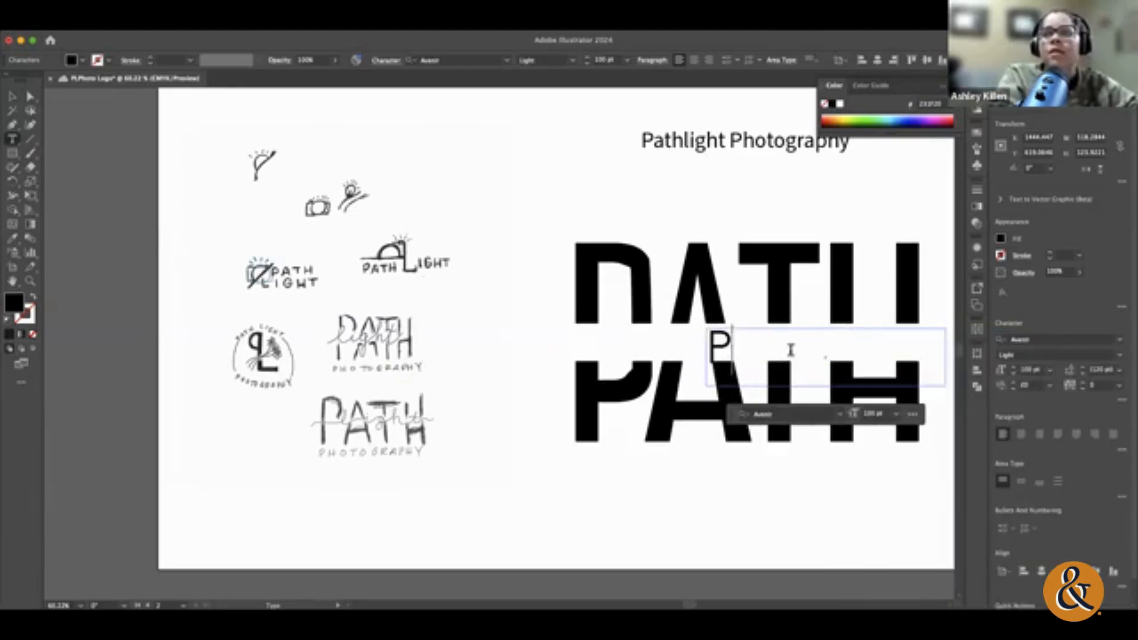
text(HOTOGR)
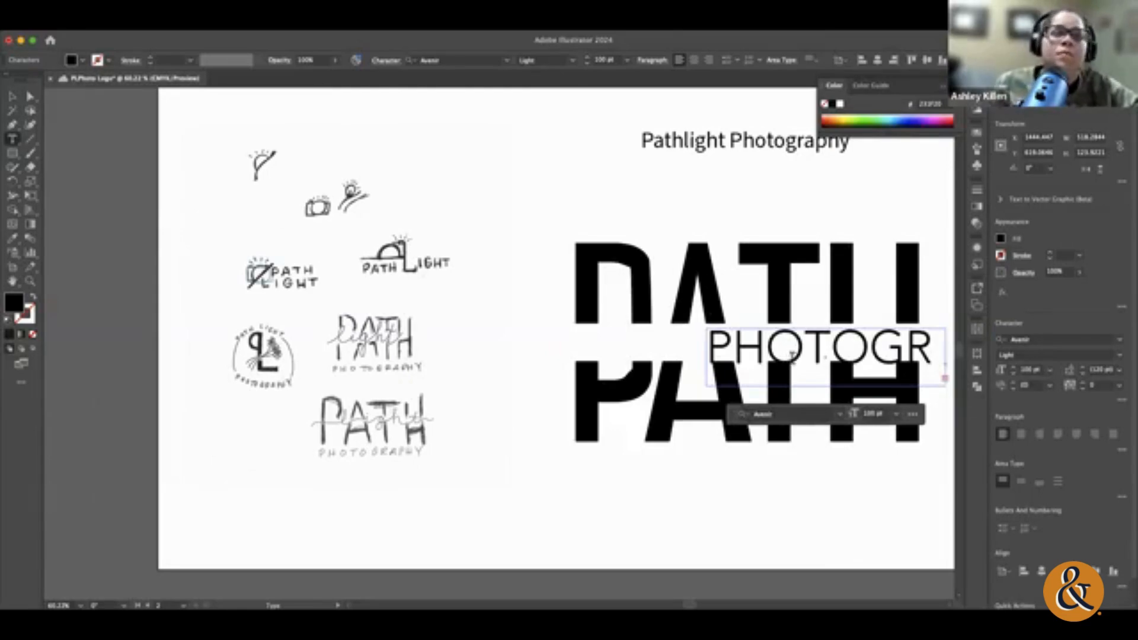
click(13, 98)
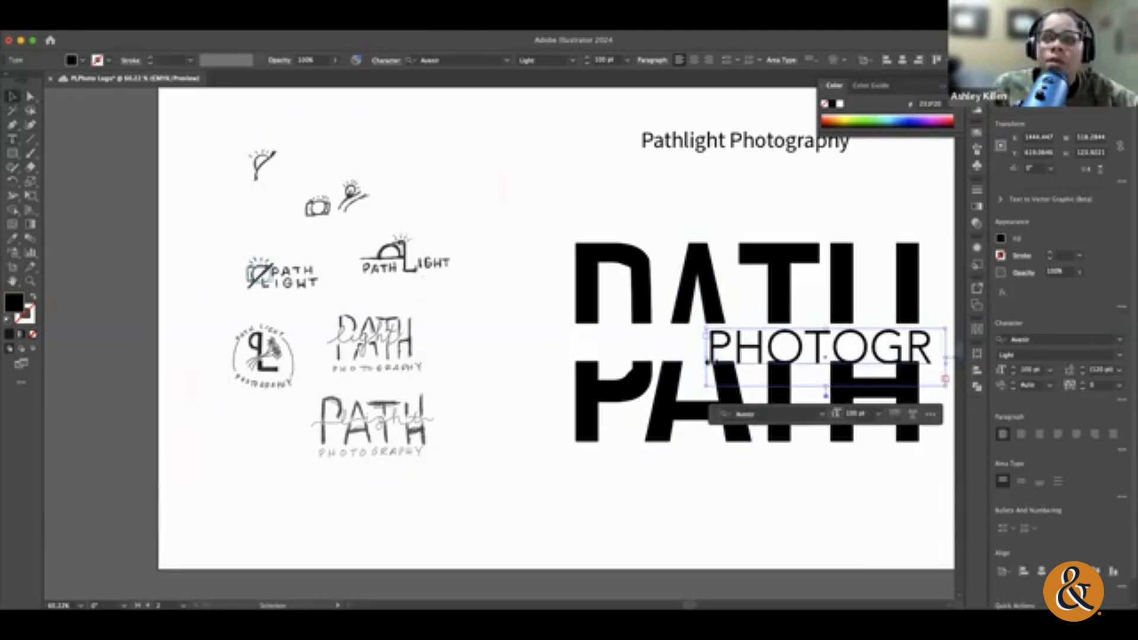
drag(708, 358, 567, 354)
double_click(646, 348)
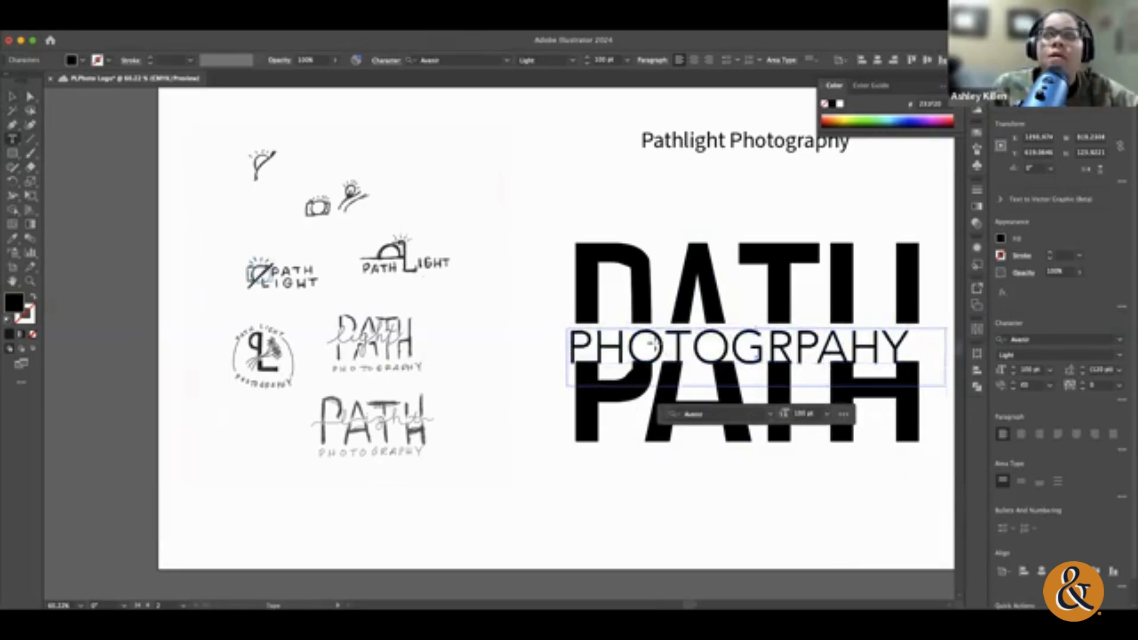
Step: Reduce the PHOTOGRPAHY text to 75 pt and centre it within its frame
double_click(653, 344)
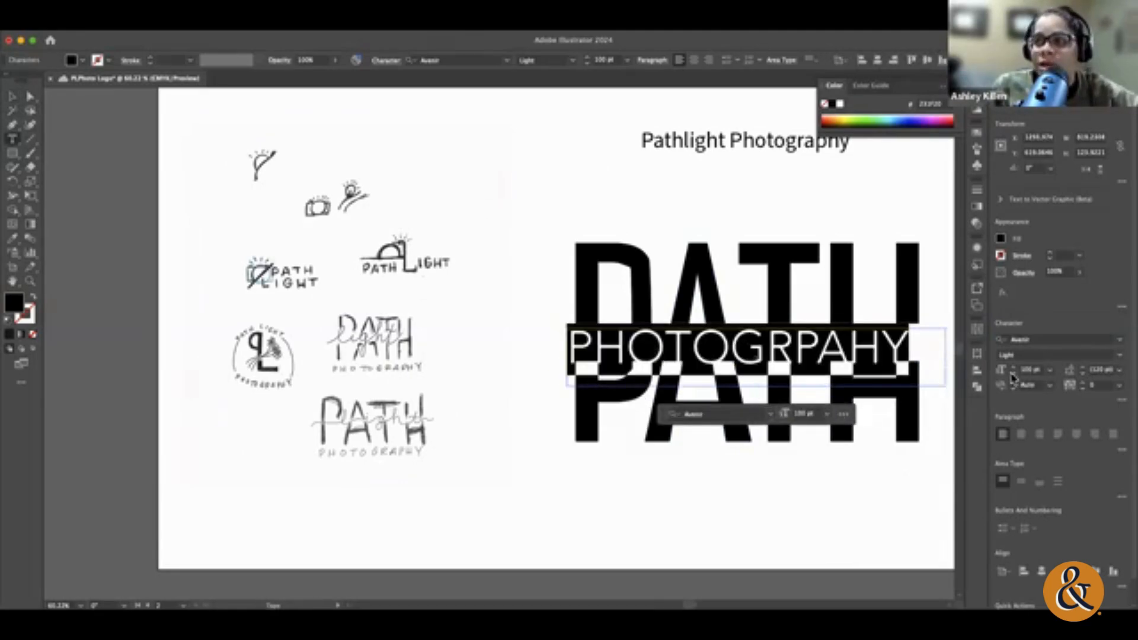
click(1012, 375)
click(1012, 375)
click(1012, 375)
click(1013, 375)
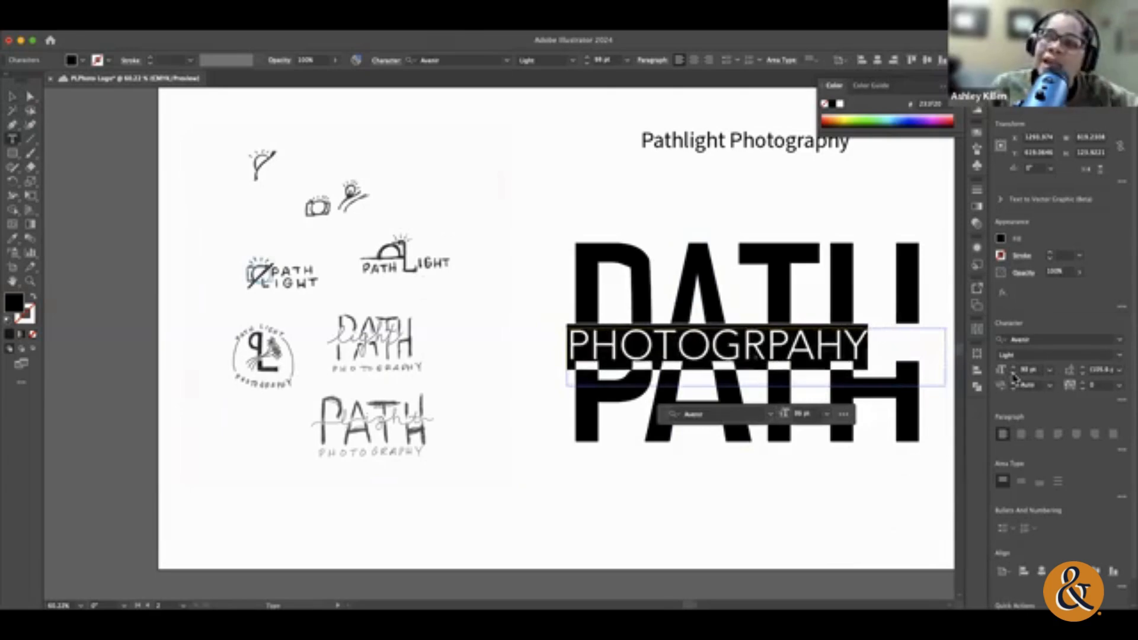
click(1012, 375)
click(1012, 375)
click(1012, 375)
click(1012, 375)
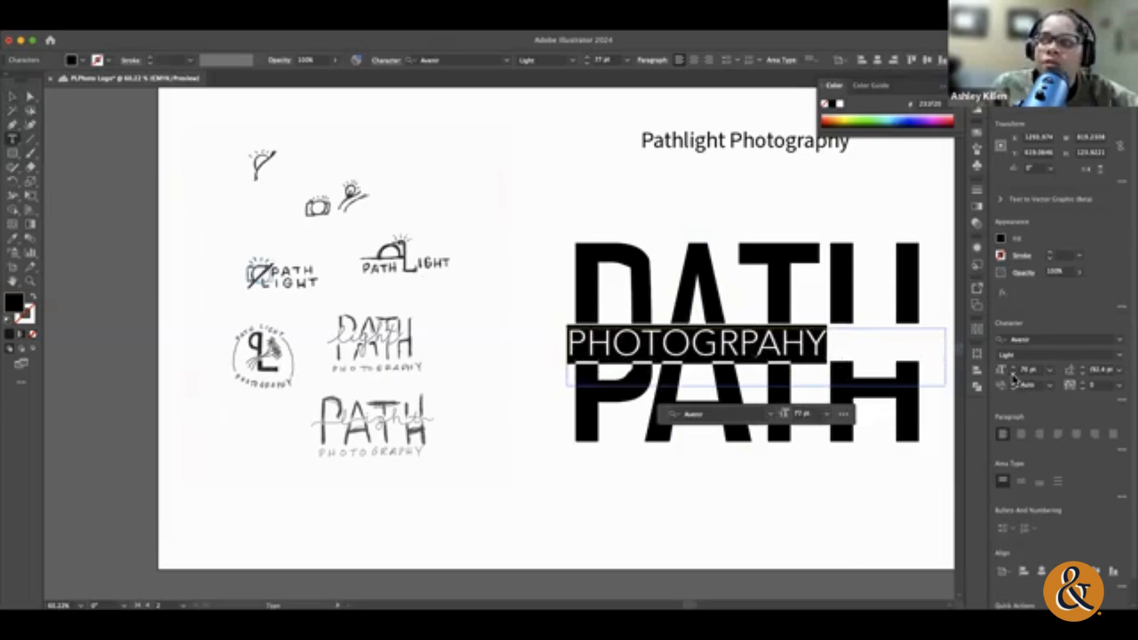
click(1012, 375)
click(1012, 375)
click(1021, 434)
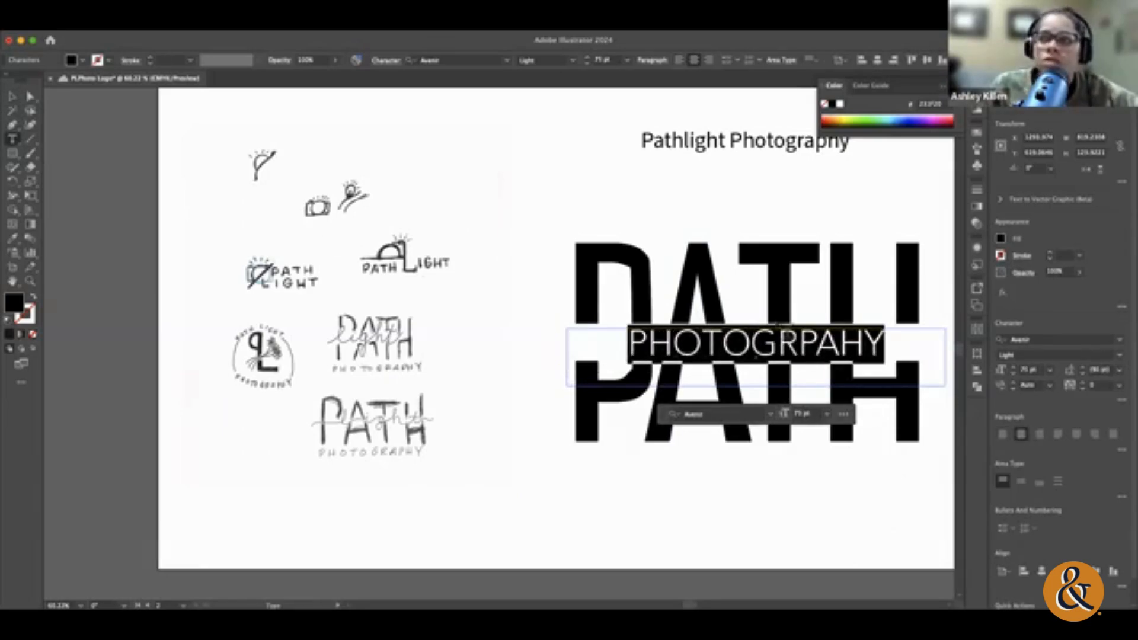
key(Escape)
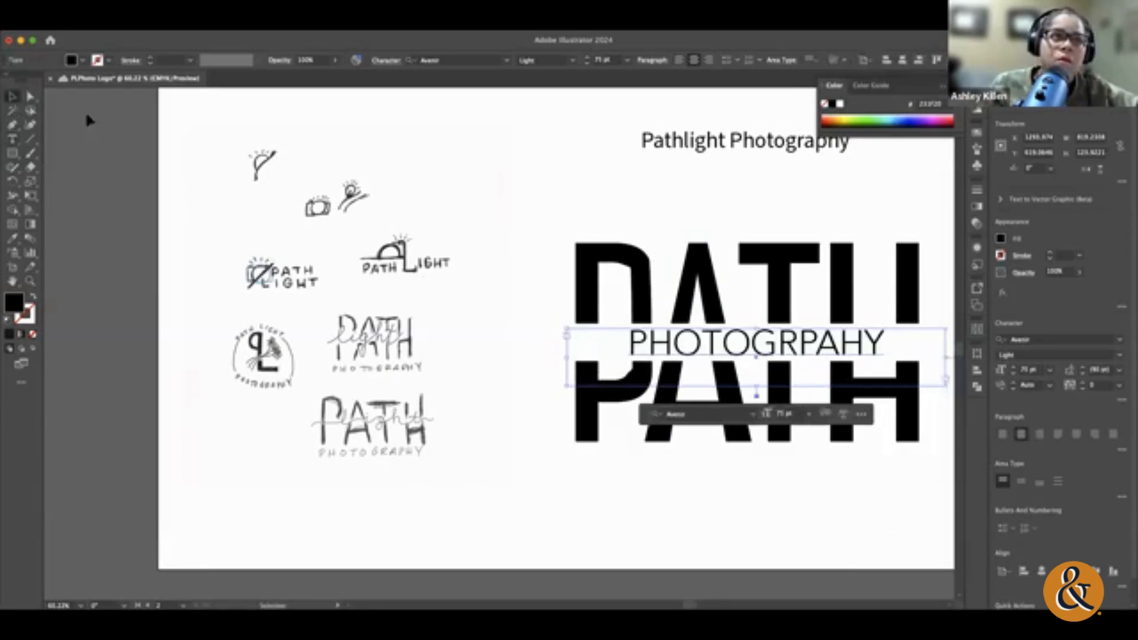
click(536, 224)
scroll(536, 223, right, 4)
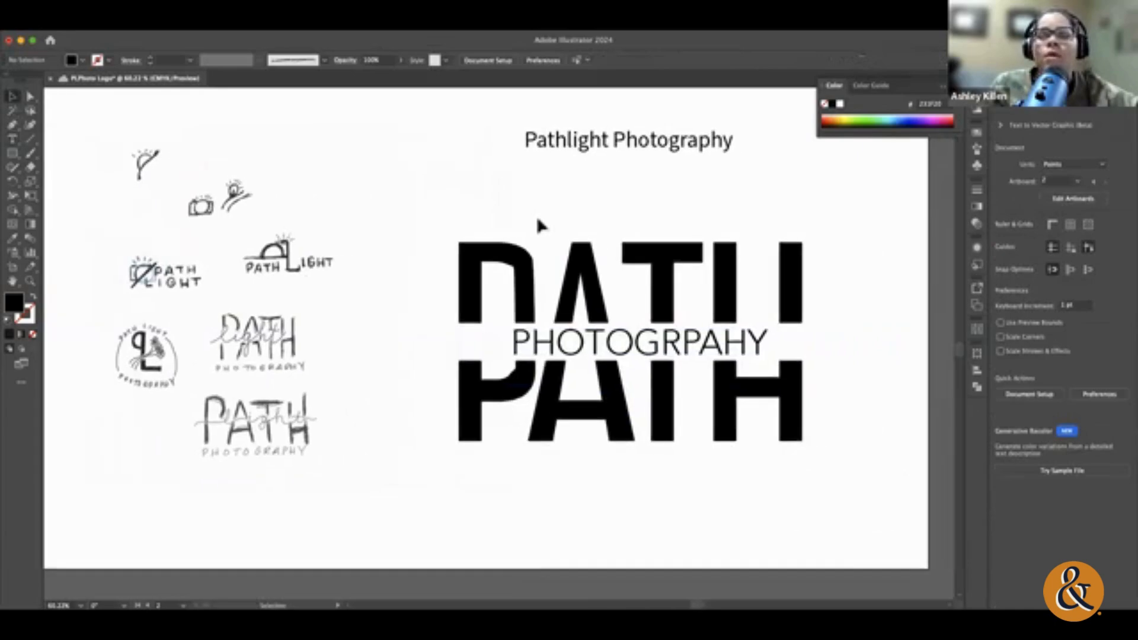
Step: Draw a horizontal line about 105 pt long in the white band before the word's first letter and give it a black stroke
click(720, 342)
click(880, 386)
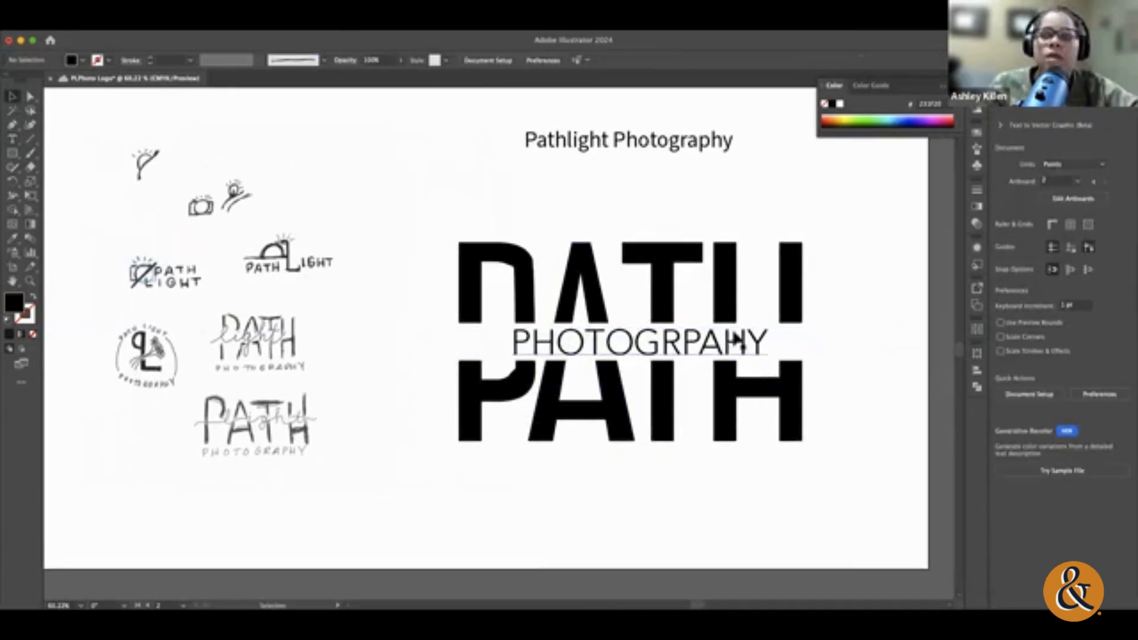
click(29, 139)
drag(505, 340, 459, 342)
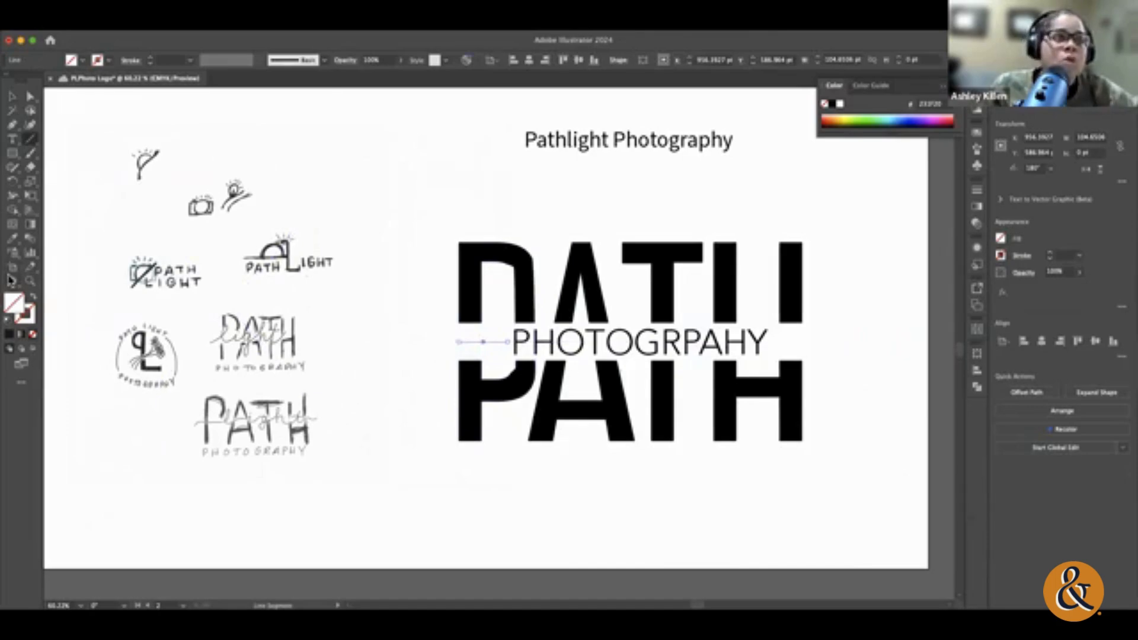
click(19, 319)
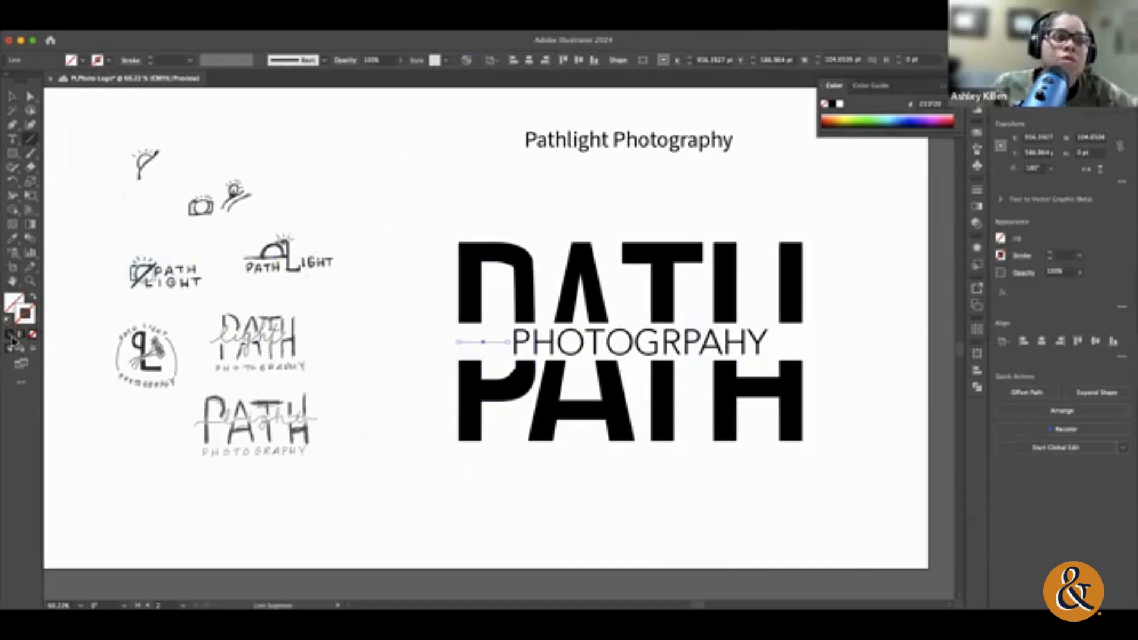
click(10, 335)
Step: Copy the line to the other end of PHOTOGRPAHY and shift the word and both lines together to centre them over PATH
click(12, 96)
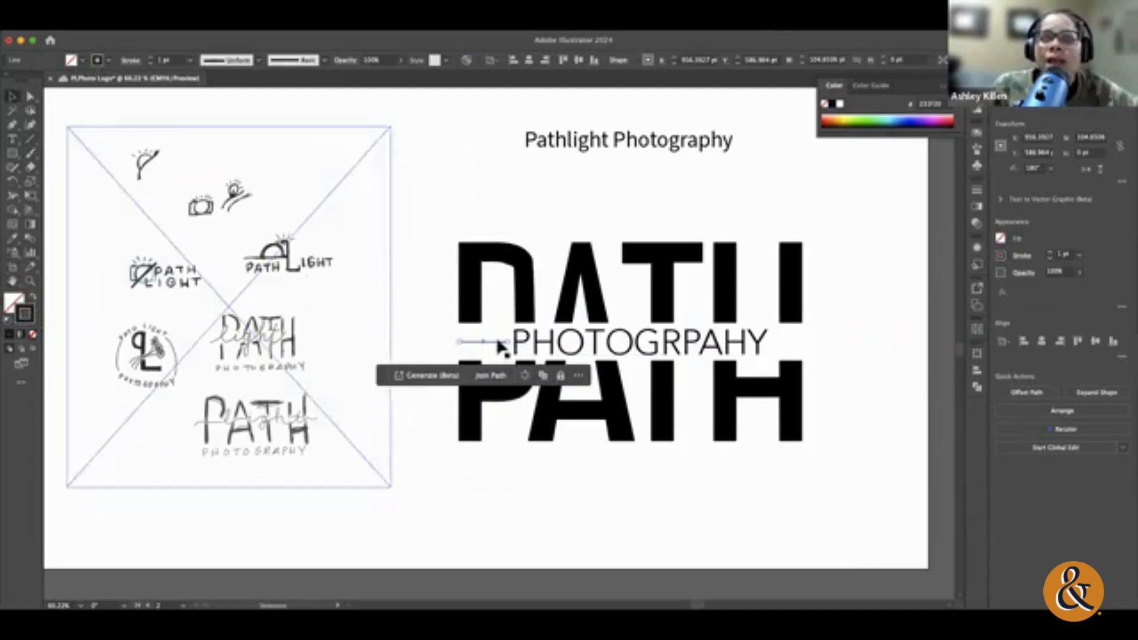
drag(500, 343, 805, 342)
shift+click(475, 341)
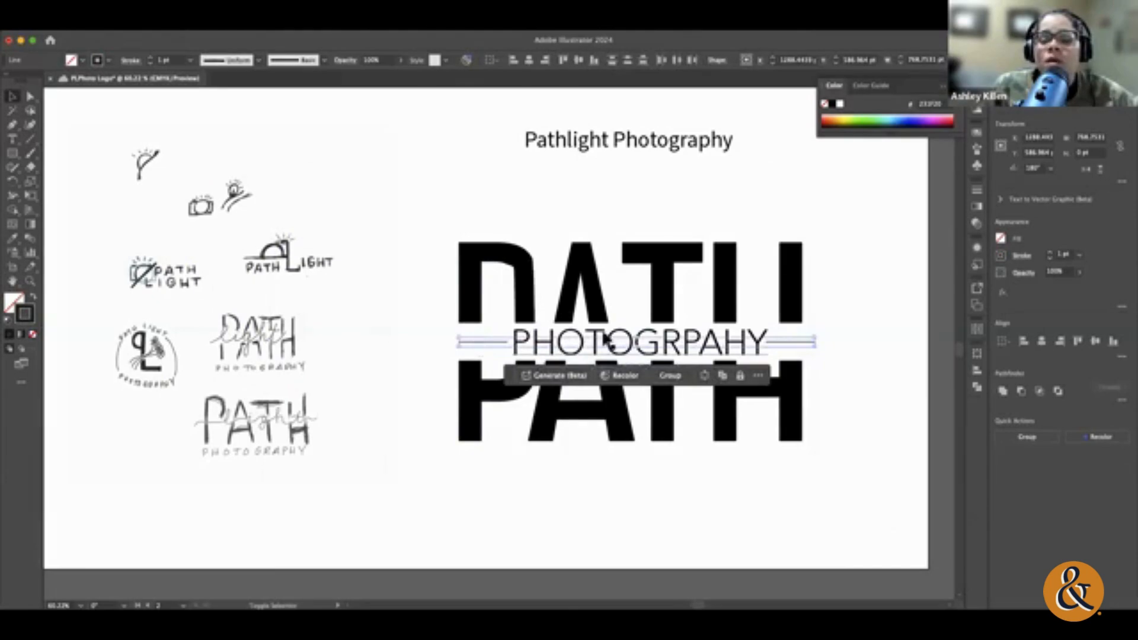
mouse_move(608, 339)
mouse_down()
mouse_move(622, 335)
mouse_move(608, 337)
mouse_up()
click(862, 493)
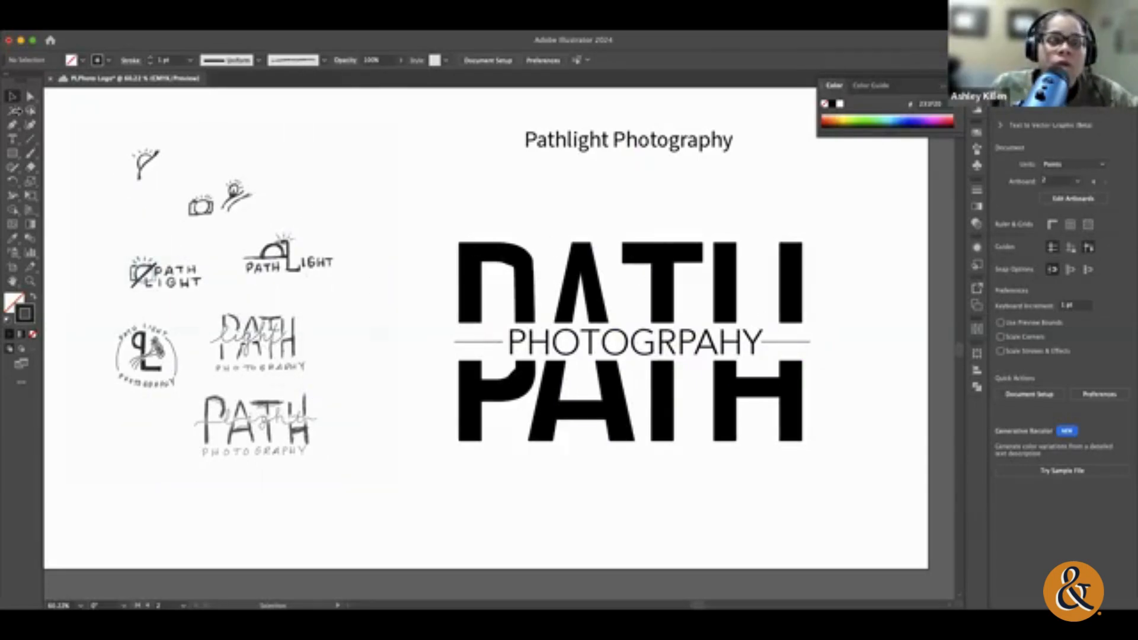
Step: Add a text frame about 756 × 114 pt directly below PATH containing the word "LIGHT"
click(12, 139)
drag(456, 453, 805, 504)
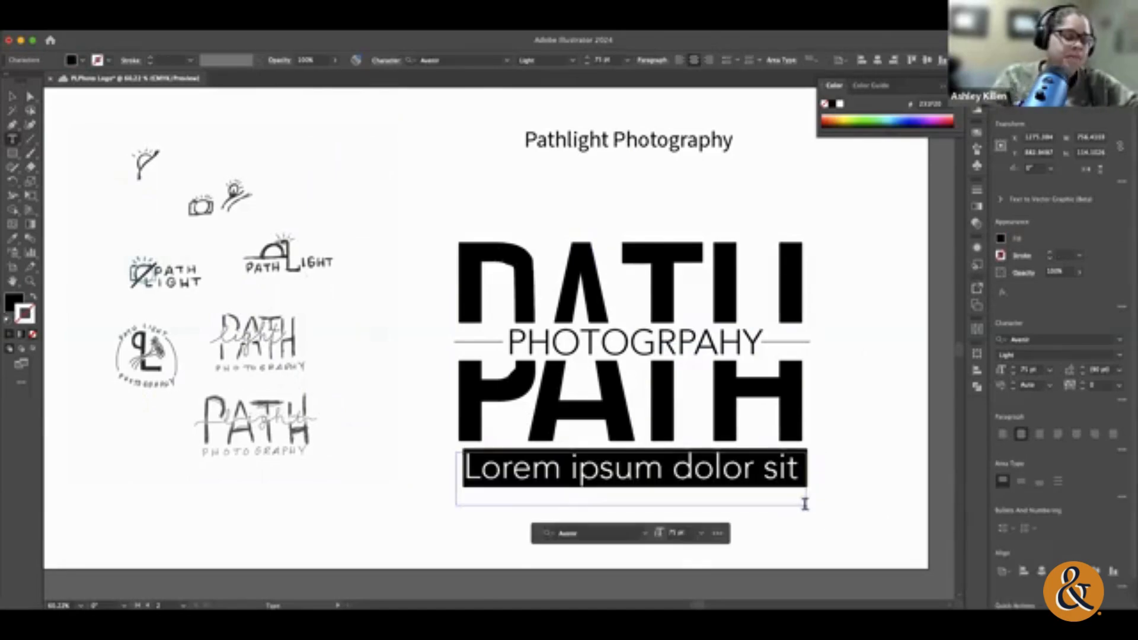
text(LIGHT)
key(super+a)
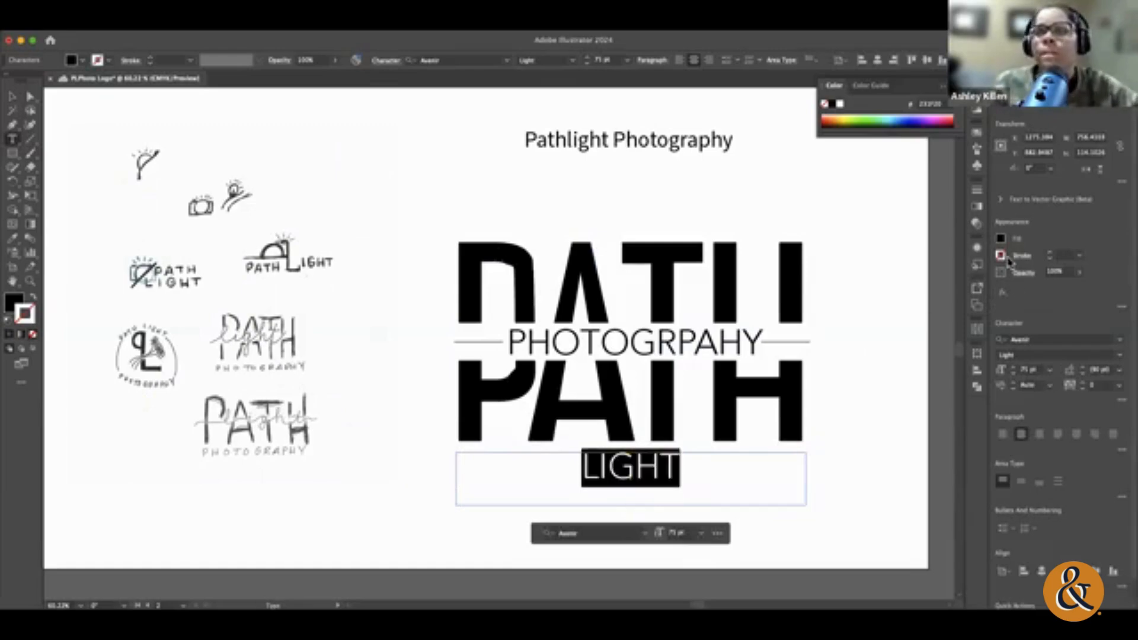
Step: Set the LIGHT text to the Avenir Black style at 100 pt
click(1121, 358)
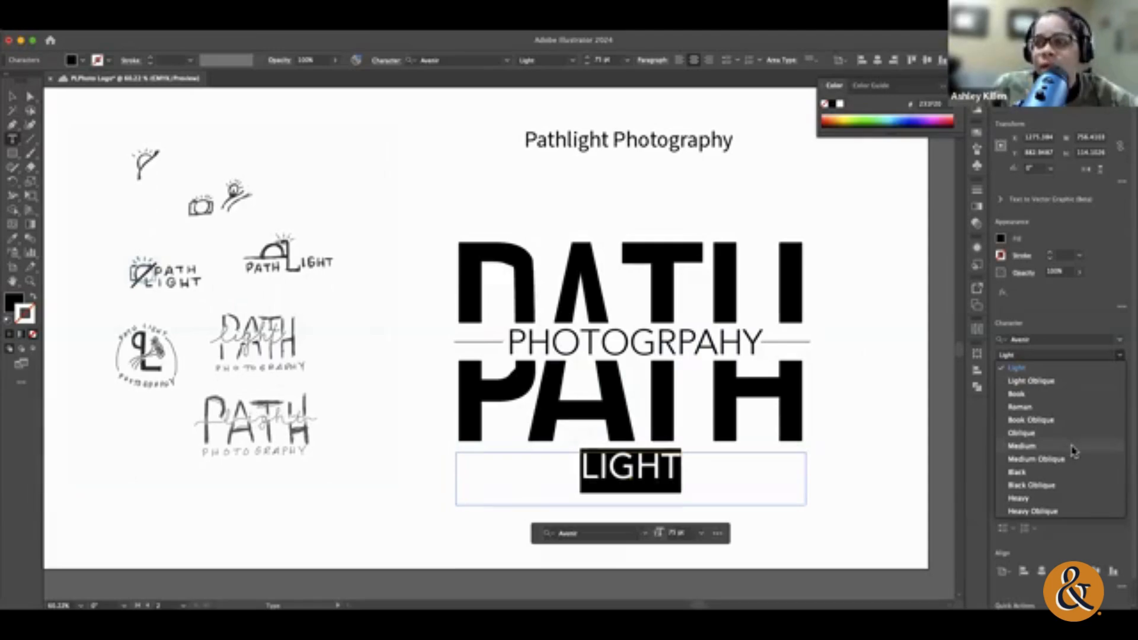
click(1046, 472)
click(1014, 369)
click(1013, 369)
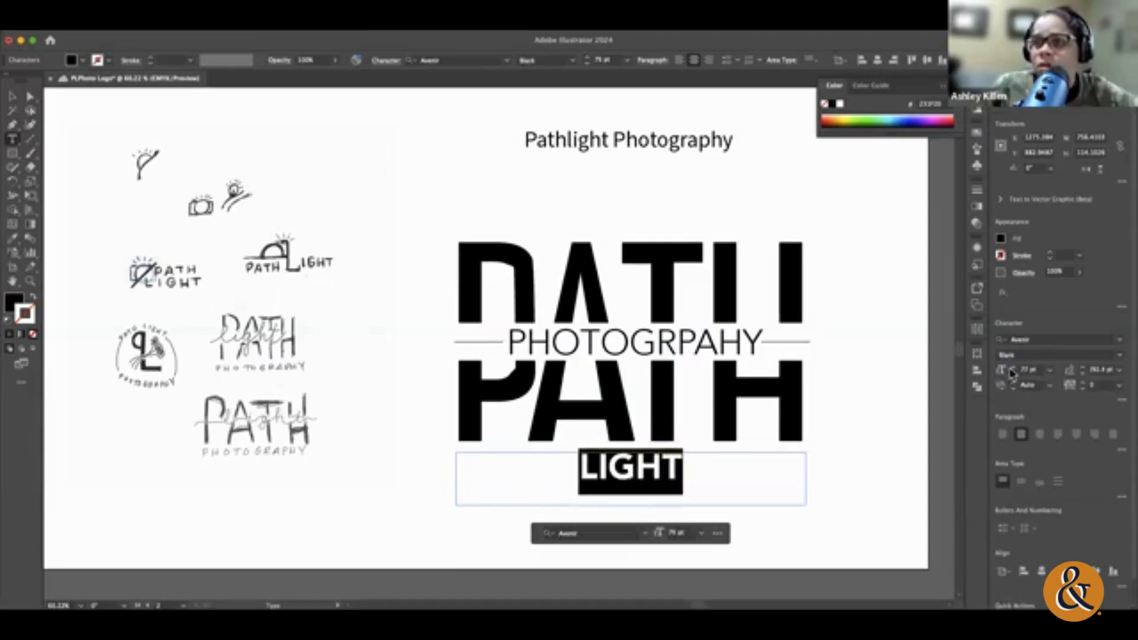
click(1013, 369)
click(1014, 369)
click(1039, 371)
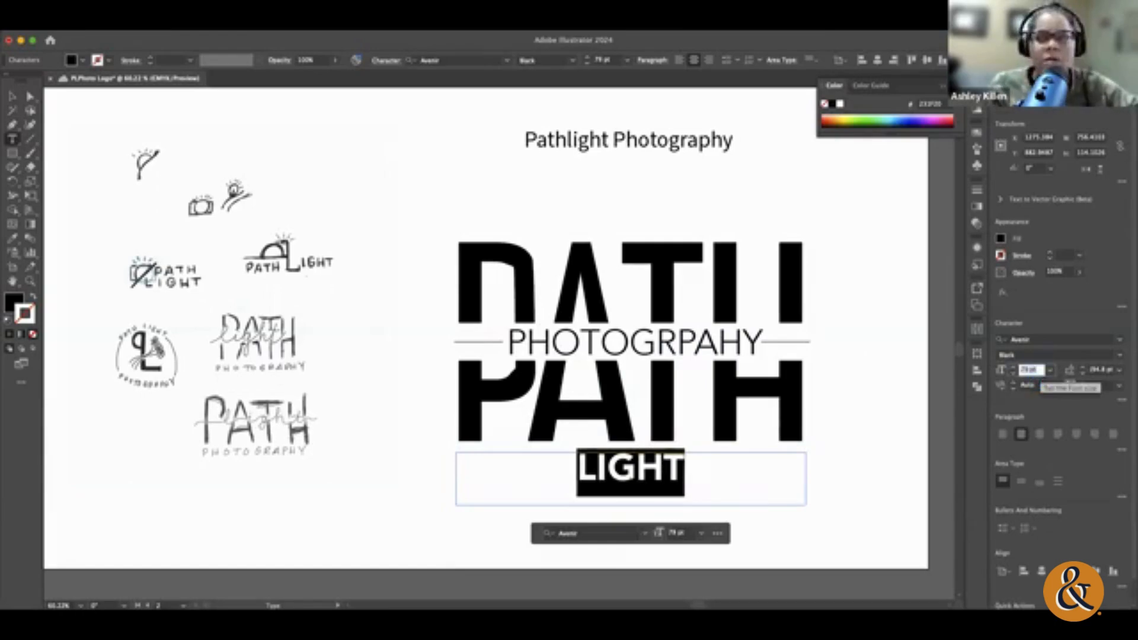
text(100)
key(Return)
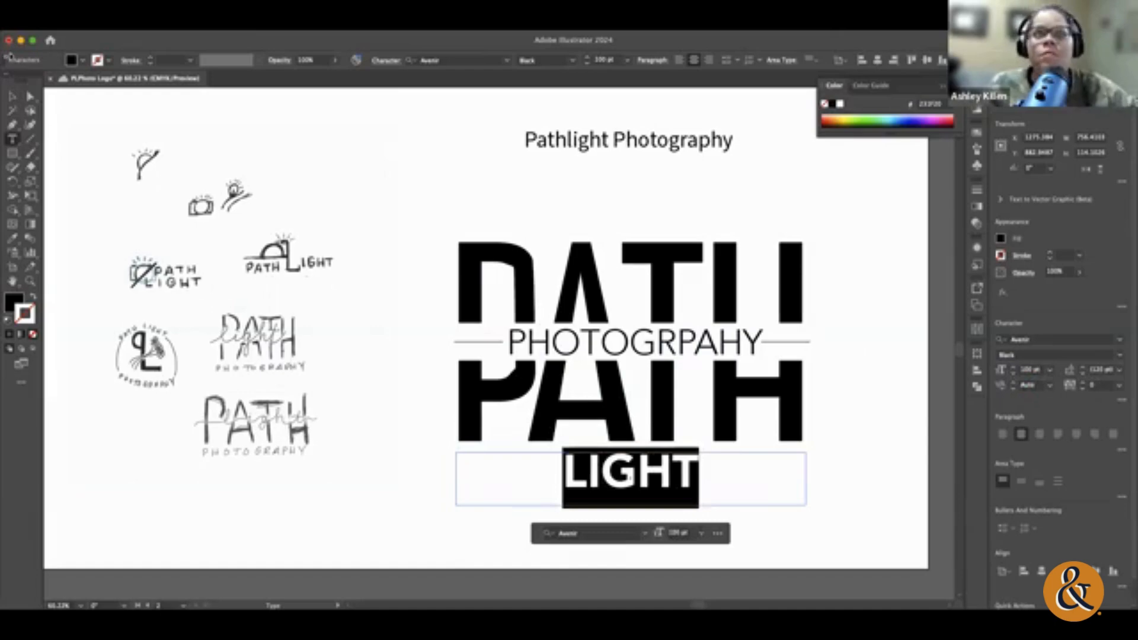
Step: Convert LIGHT to outlines and scale it up beneath PATH until it spans the full width of PATH
key(Escape)
click(883, 457)
click(679, 475)
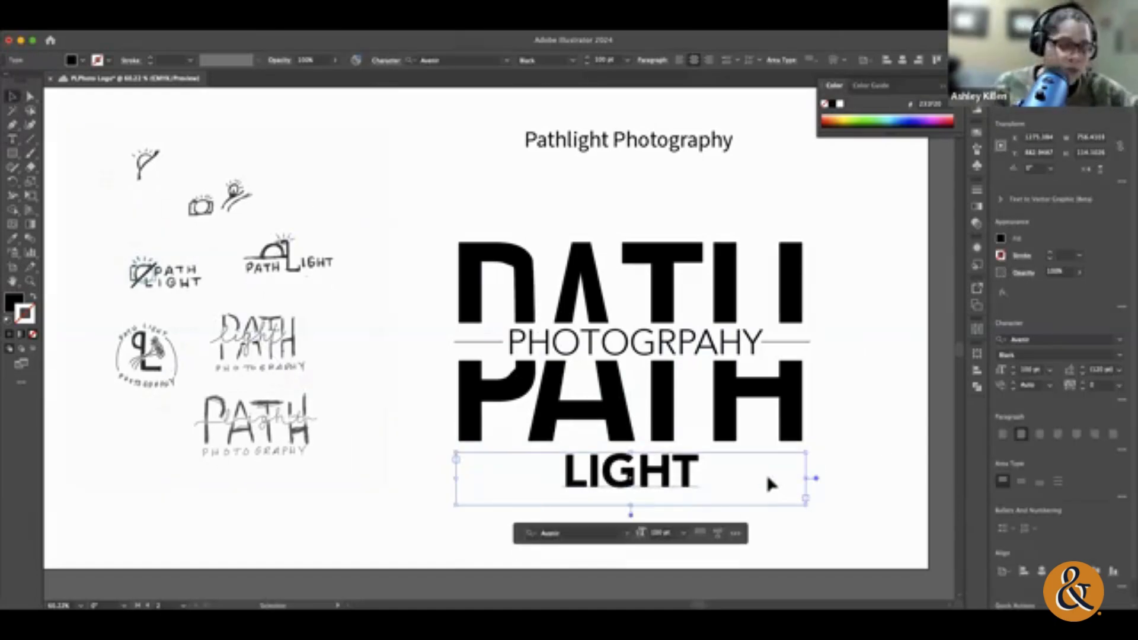
key(super+shift+o)
drag(700, 489, 802, 514)
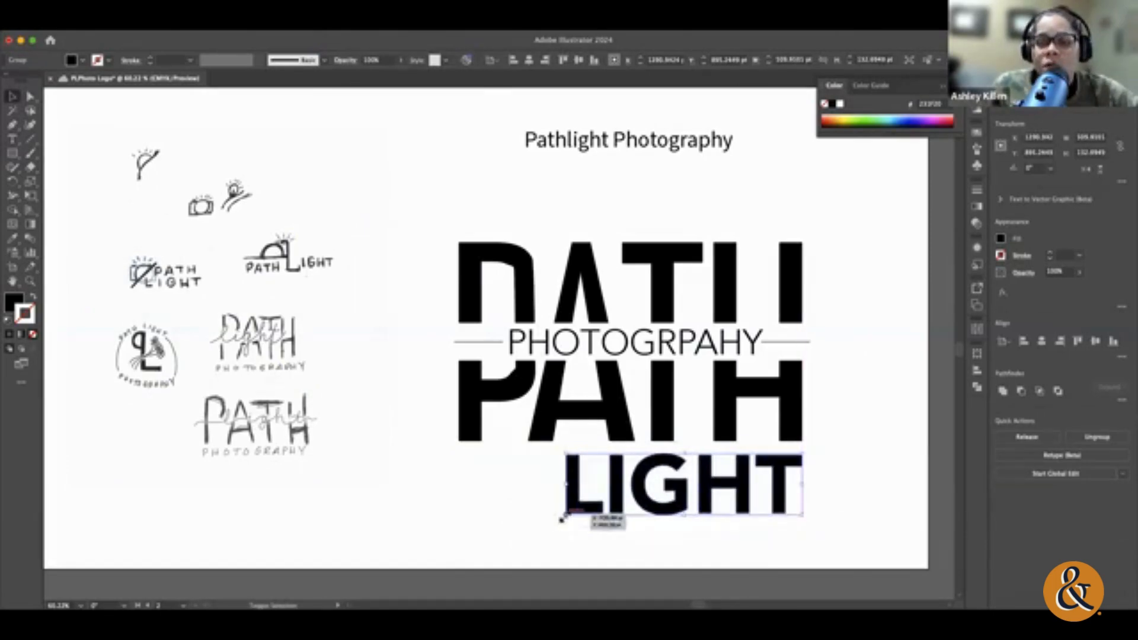
drag(561, 518, 323, 536)
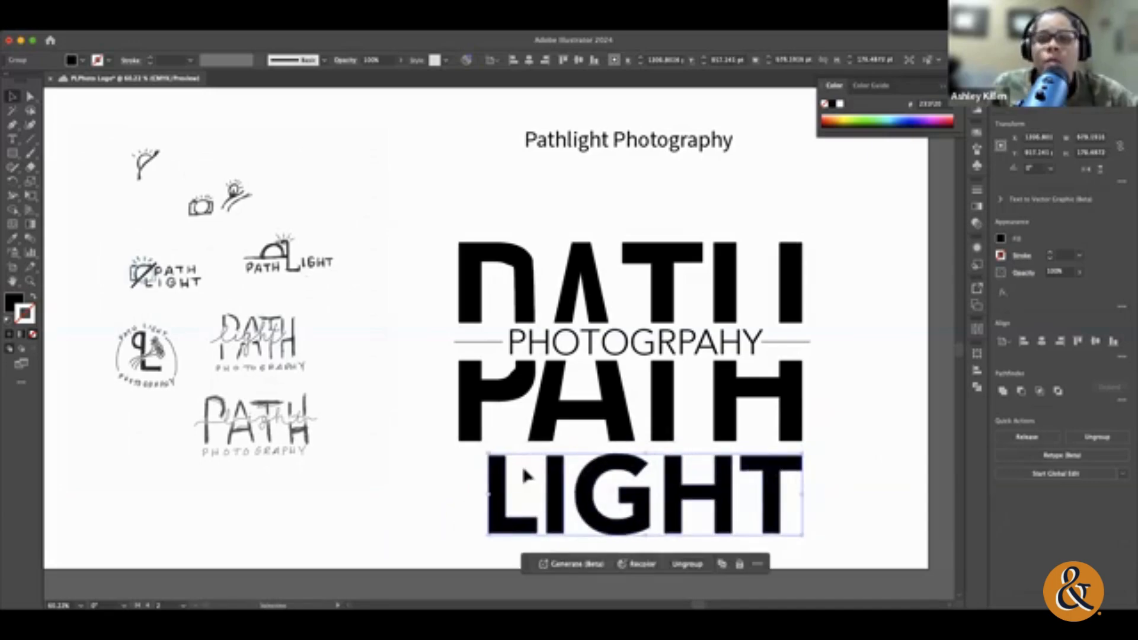
drag(488, 455, 443, 449)
click(883, 492)
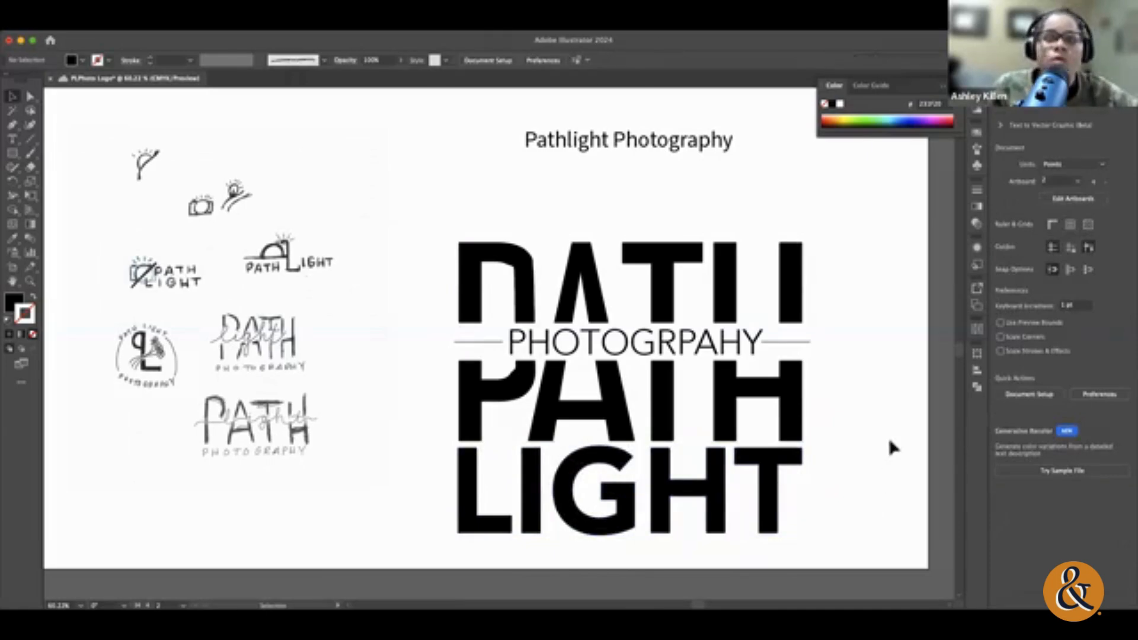
Step: Move PHOTOGRPAHY, its two lines and the white band down together so they sit between PATH and LIGHT
scroll(887, 433, down, 2)
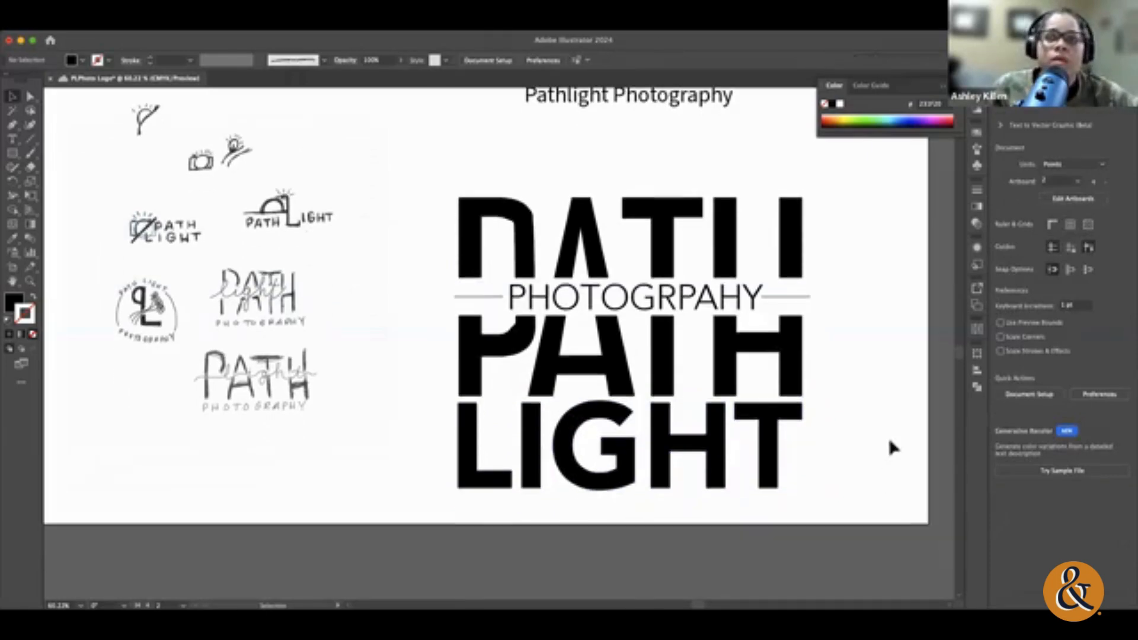
click(525, 296)
shift+click(482, 297)
shift+click(797, 297)
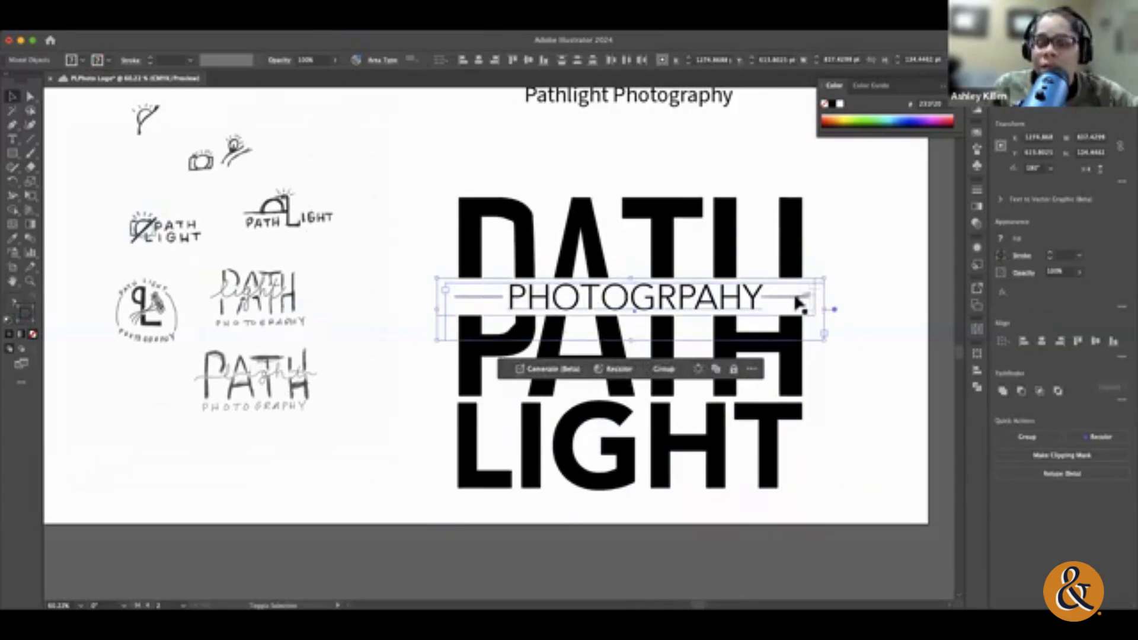
drag(728, 302, 728, 378)
key(super+z)
click(390, 305)
click(438, 291)
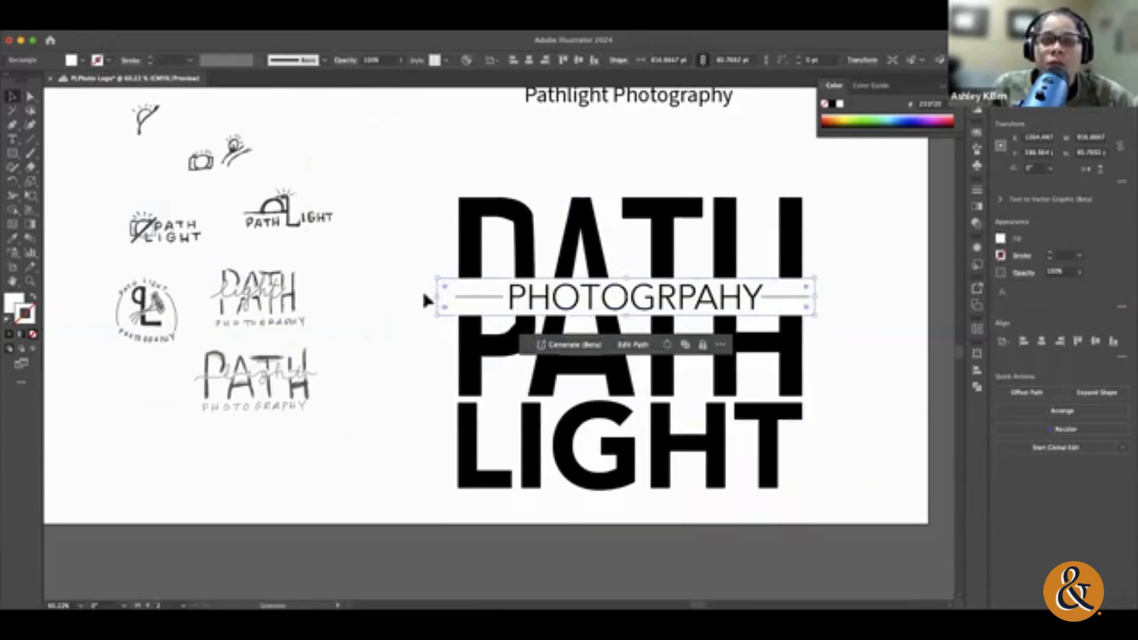
click(424, 295)
drag(824, 313, 819, 388)
click(880, 466)
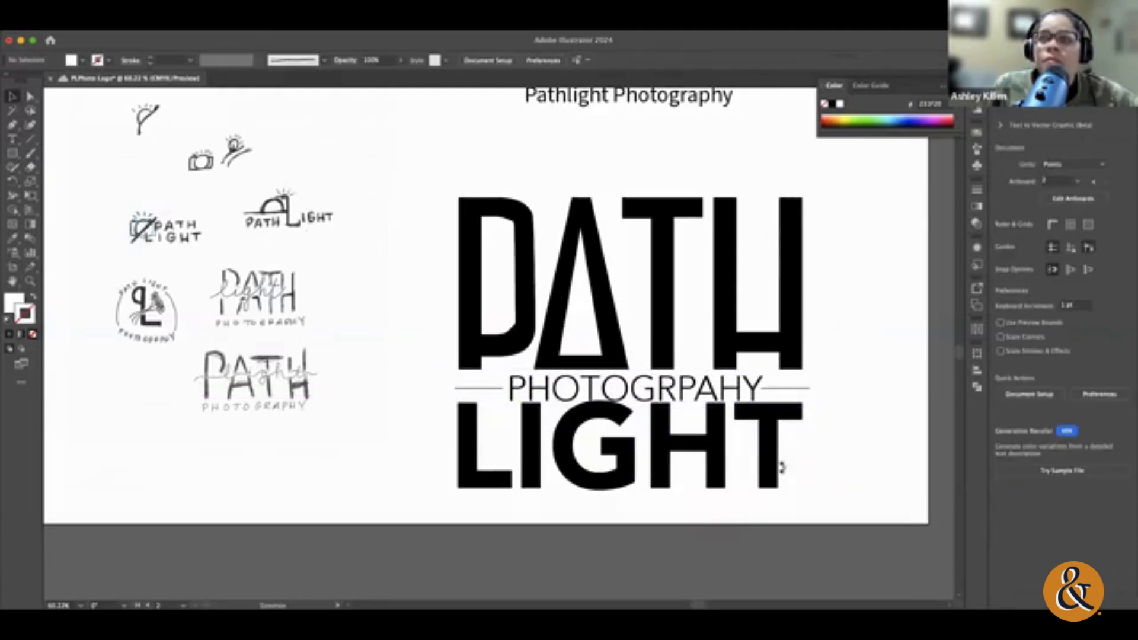
Step: Shift the outlined LIGHT down slightly to leave a gap beneath PHOTOGRPAHY
drag(779, 468, 781, 483)
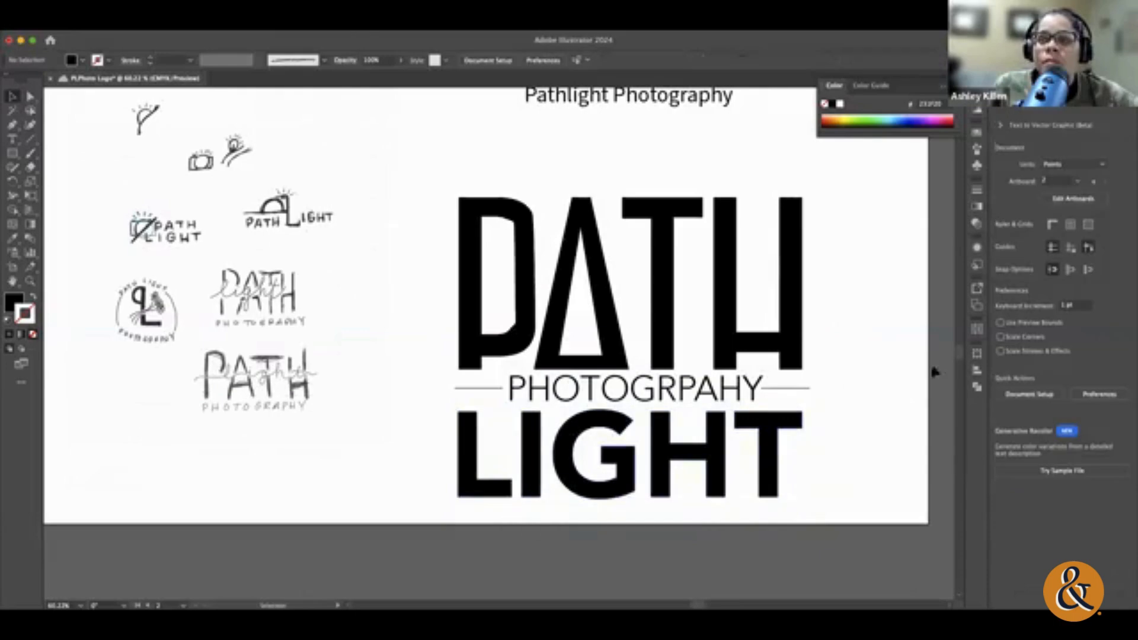
scroll(830, 385, right, 3)
click(691, 457)
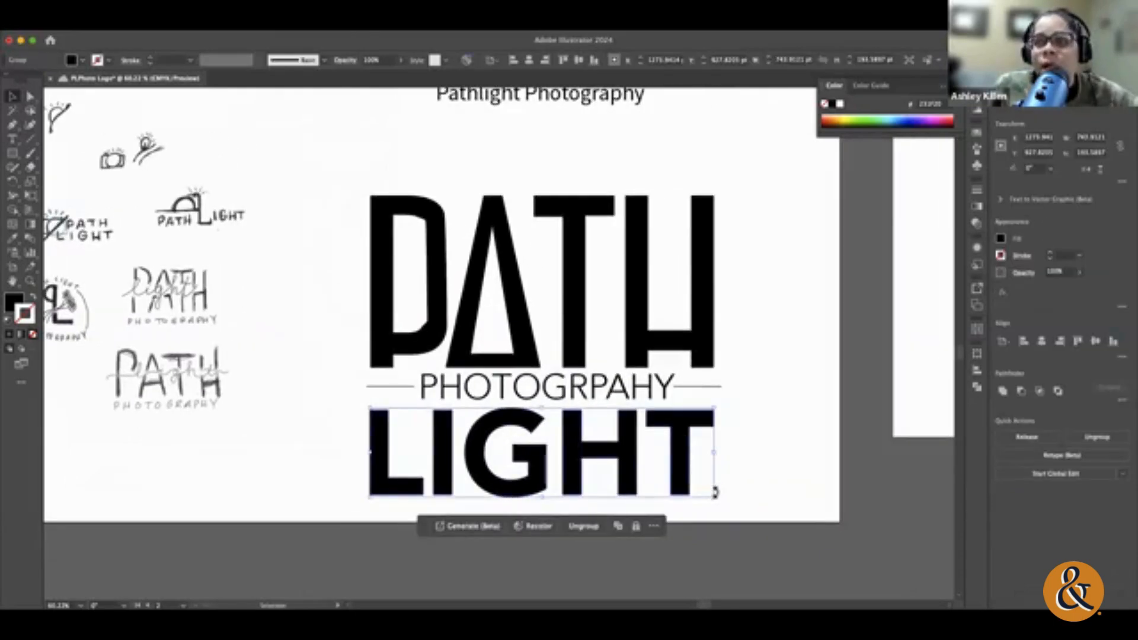
drag(714, 499, 723, 505)
click(805, 447)
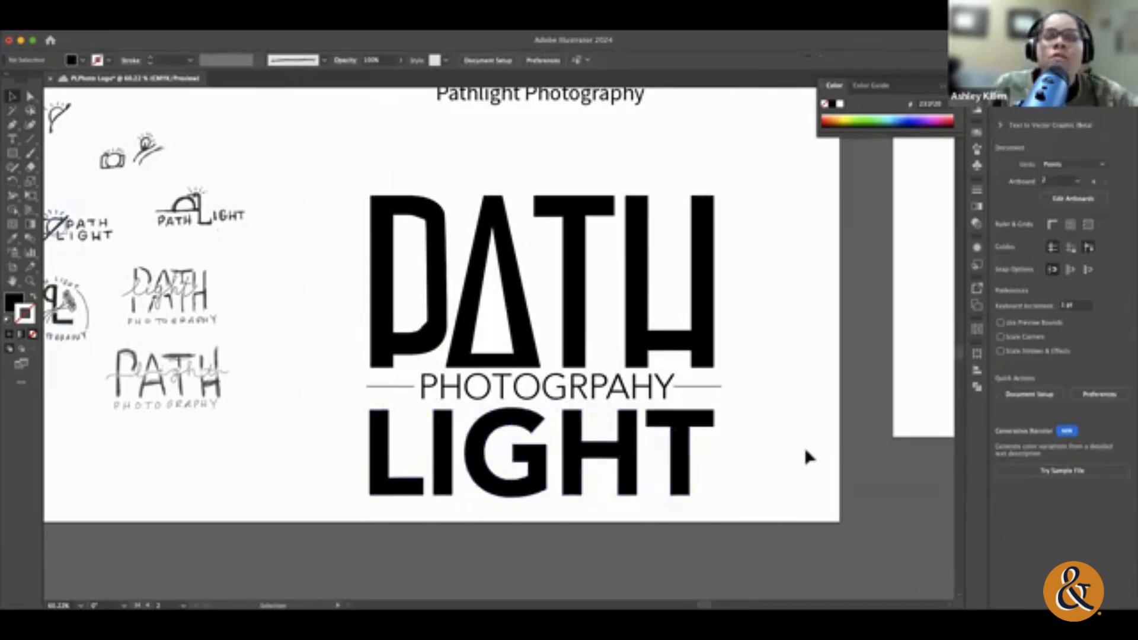
Step: Shorten the line after PHOTOGRPAHY so its outer end is flush with the H of PATH
scroll(805, 446, down, 1)
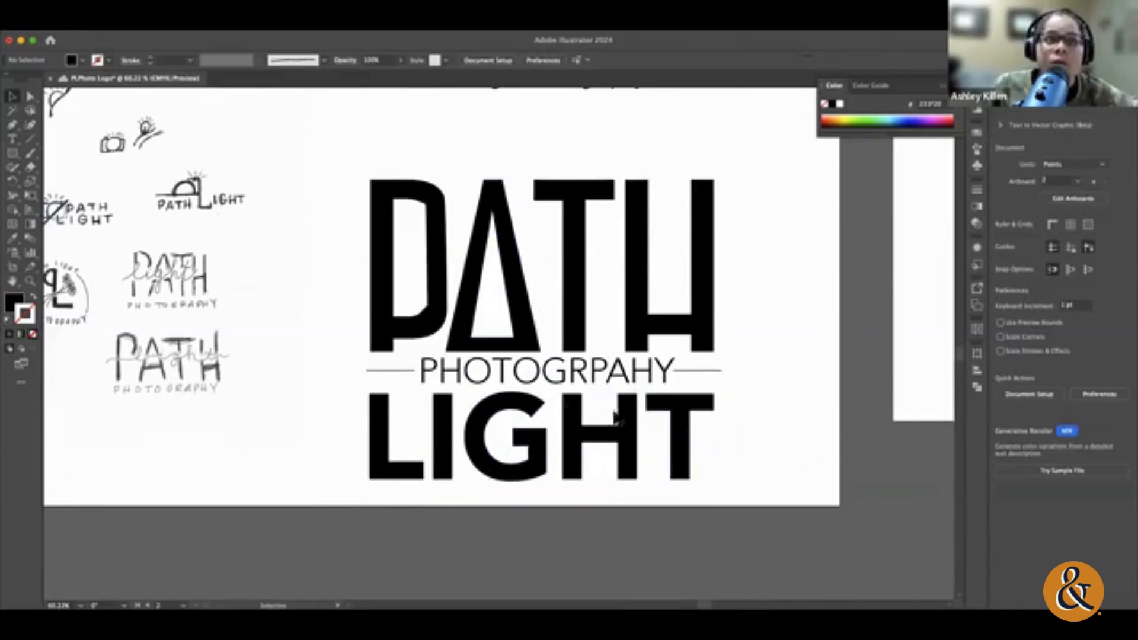
click(722, 371)
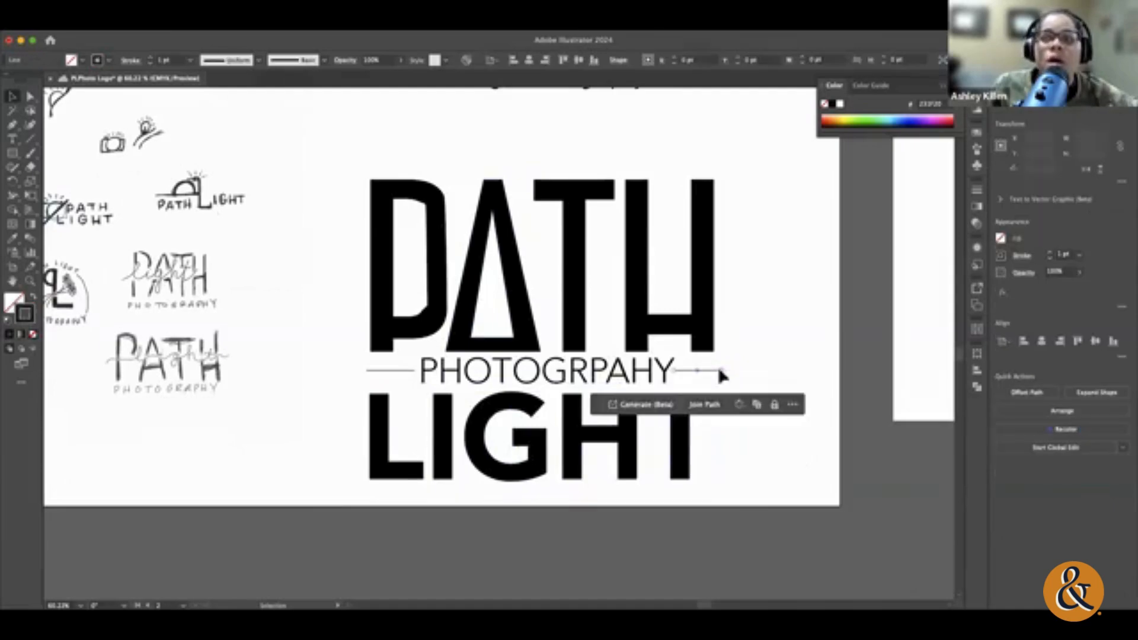
drag(724, 374, 715, 373)
click(762, 376)
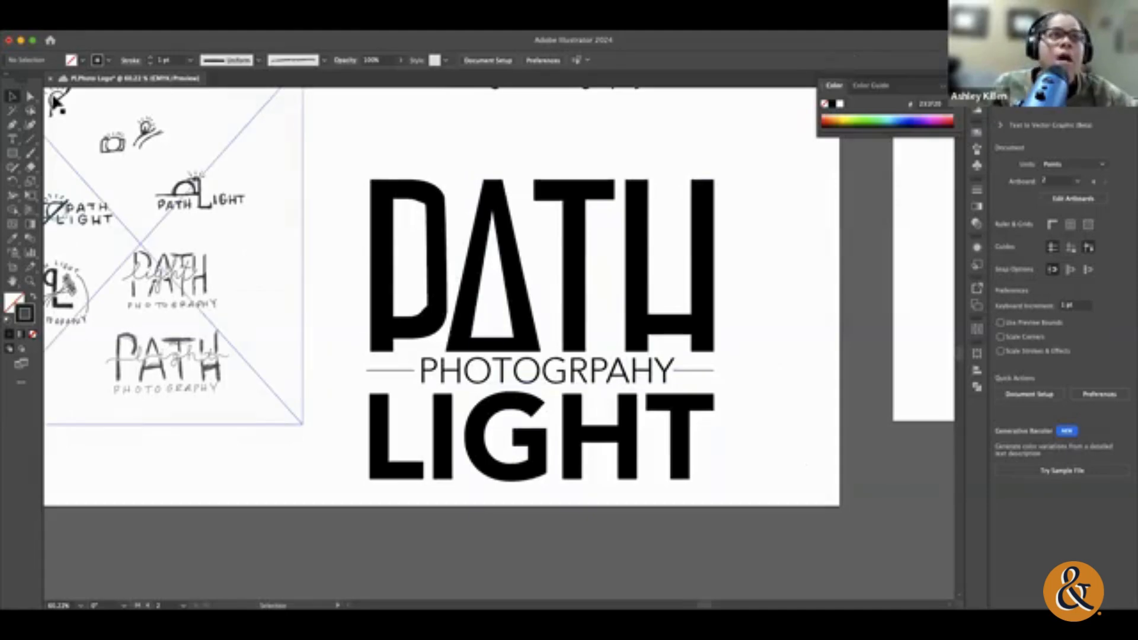
Step: Show the document rulers
click(256, 23)
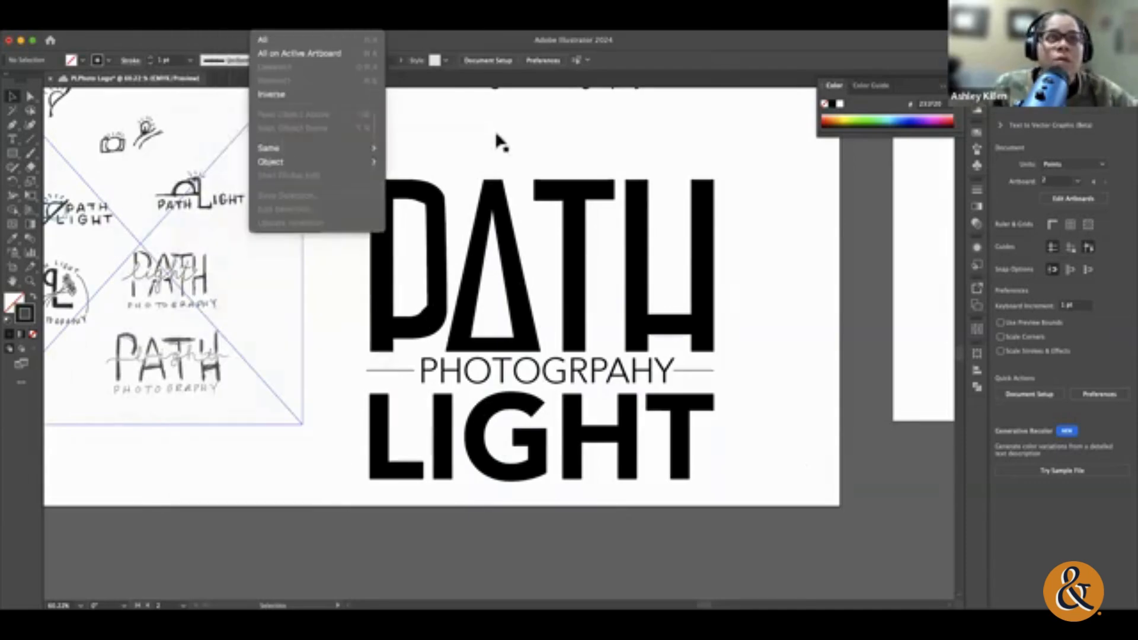
click(496, 135)
click(203, 27)
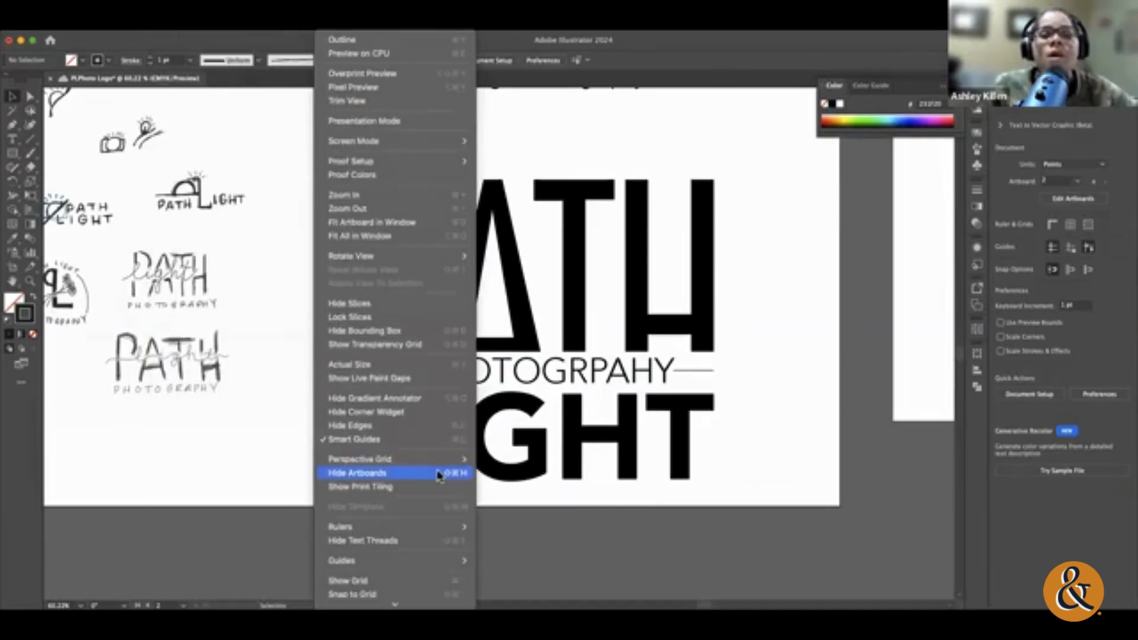
mouse_move(428, 528)
click(544, 529)
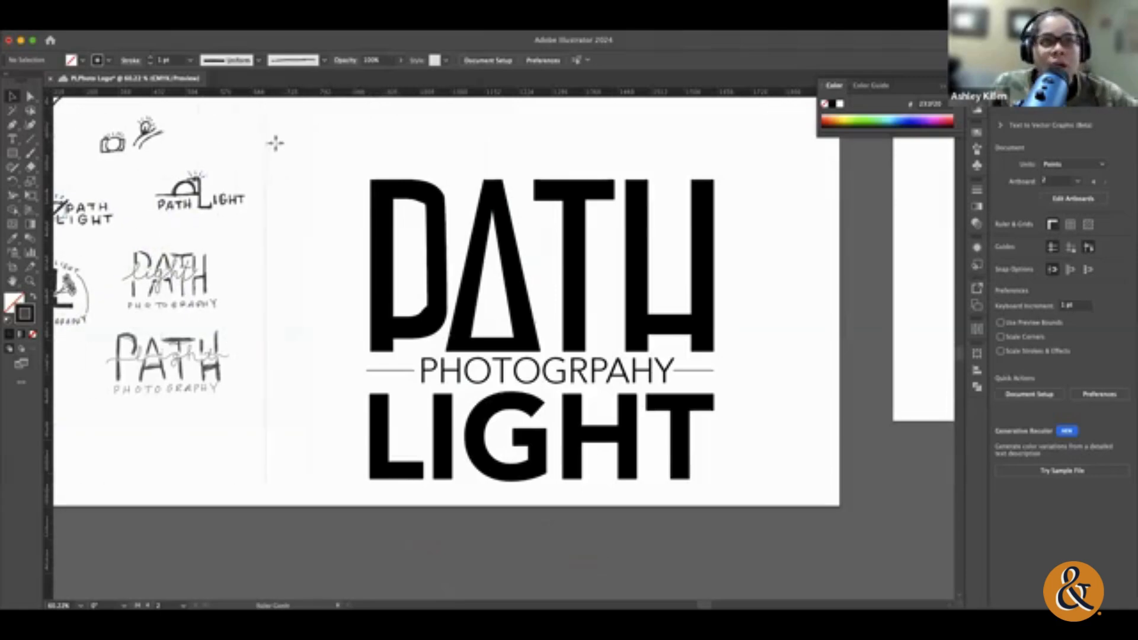
Step: Place vertical guides at both outer edges of the lettering and horizontal guides at the tops and bottoms of PATH and LIGHT
click(370, 153)
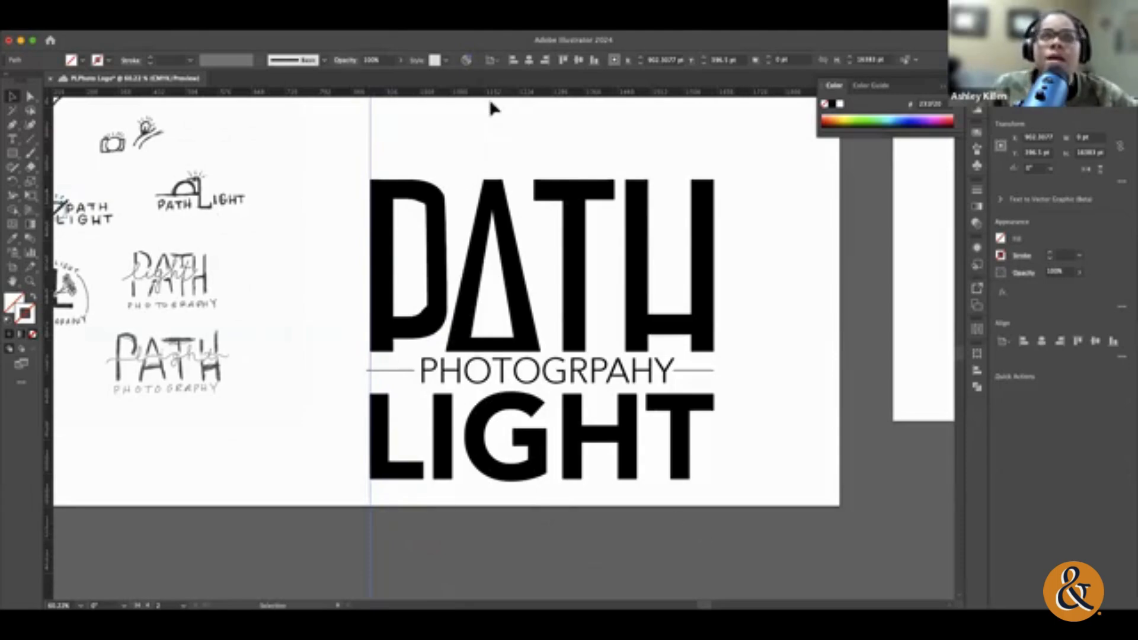
drag(437, 152, 436, 177)
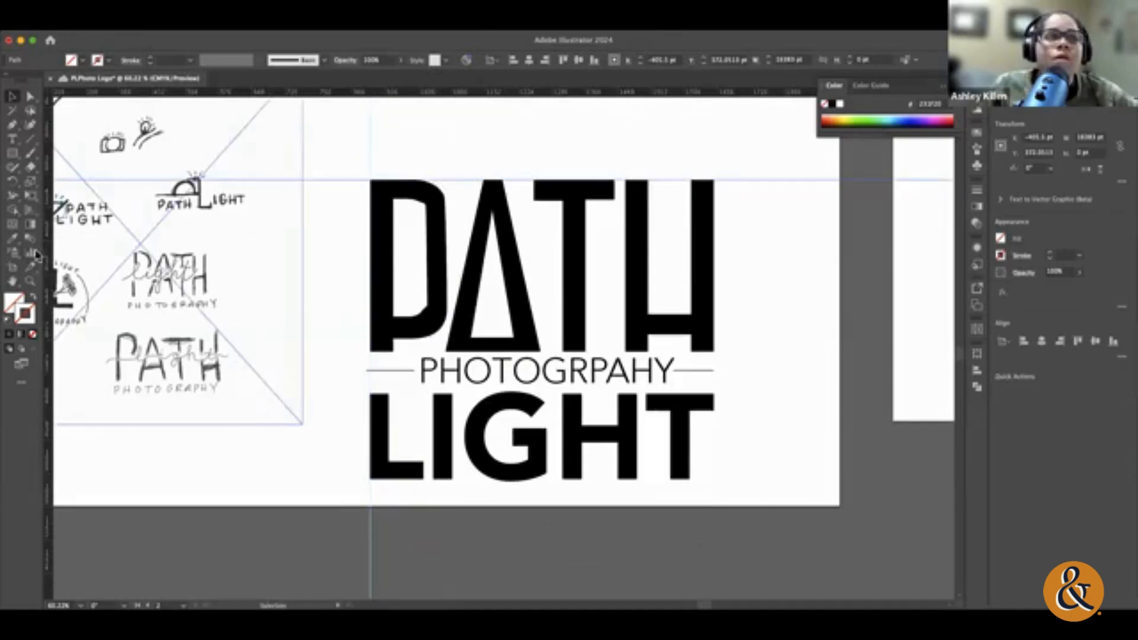
click(716, 267)
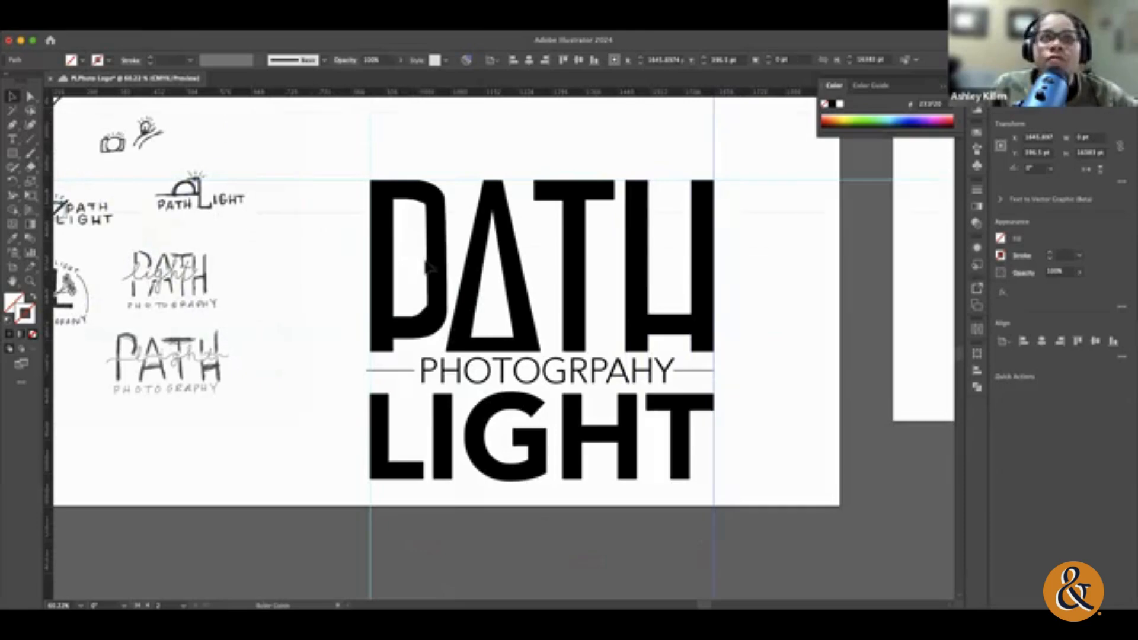
click(441, 353)
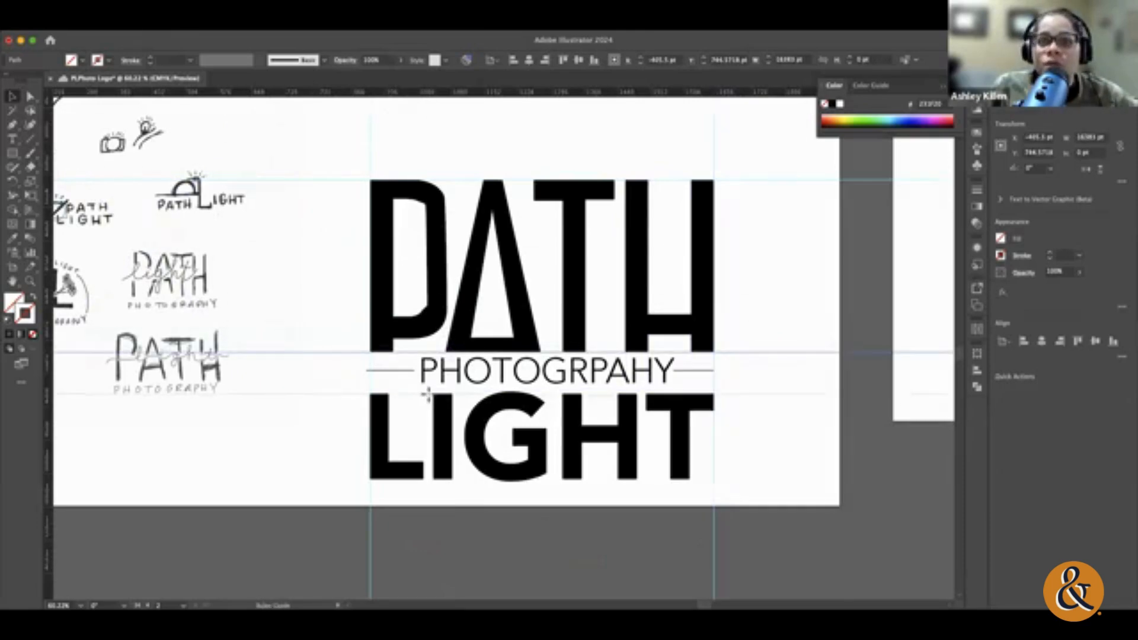
drag(428, 396, 428, 395)
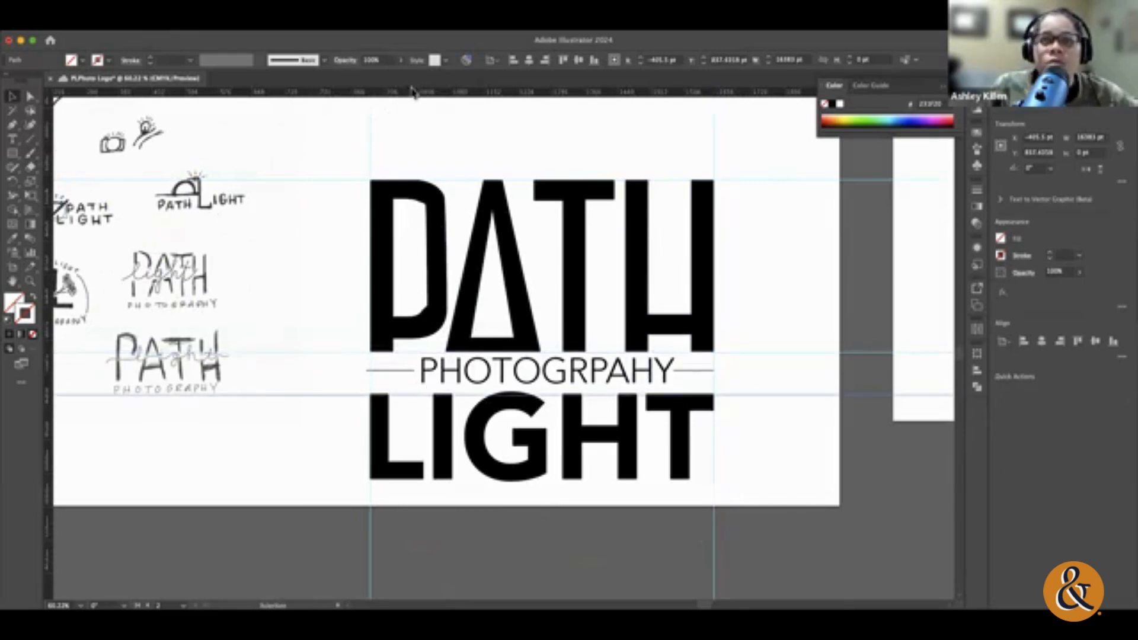
drag(413, 92, 428, 479)
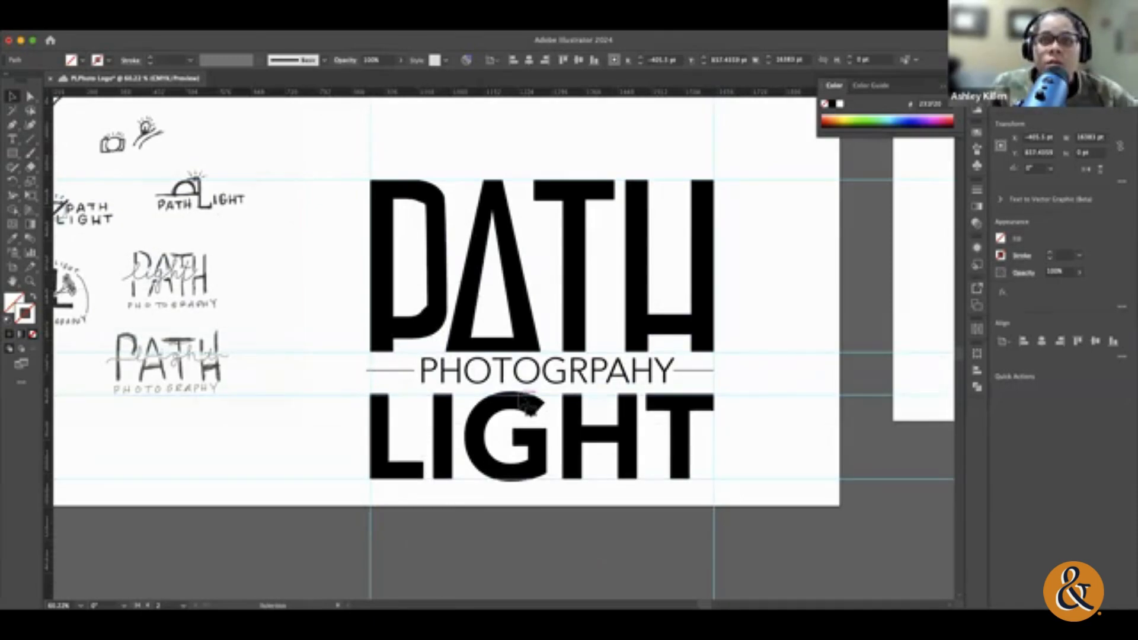
drag(526, 404, 521, 393)
click(805, 419)
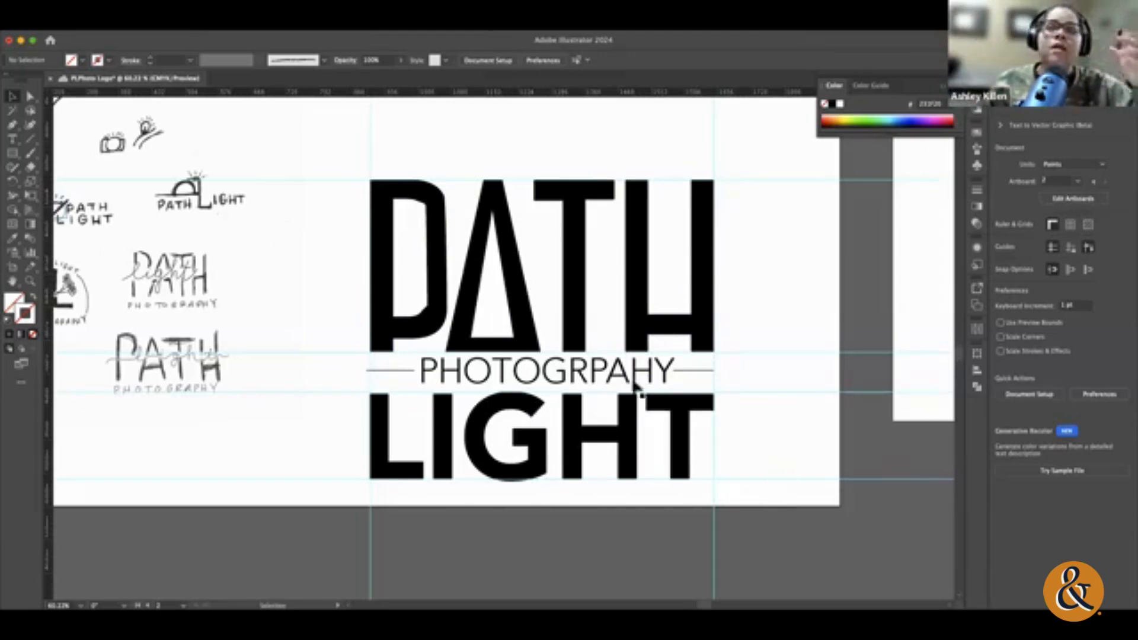
Step: Nudge PHOTOGRPAHY and its lines down about 8 pt to centre them between the guides under PATH and above LIGHT
click(396, 368)
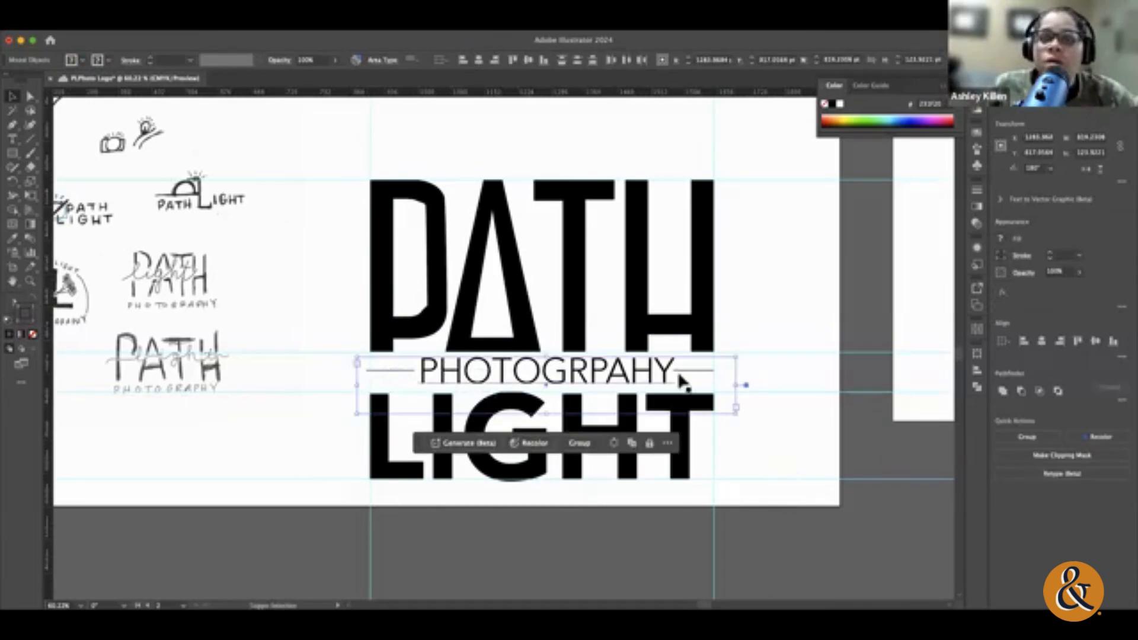
shift+click(707, 371)
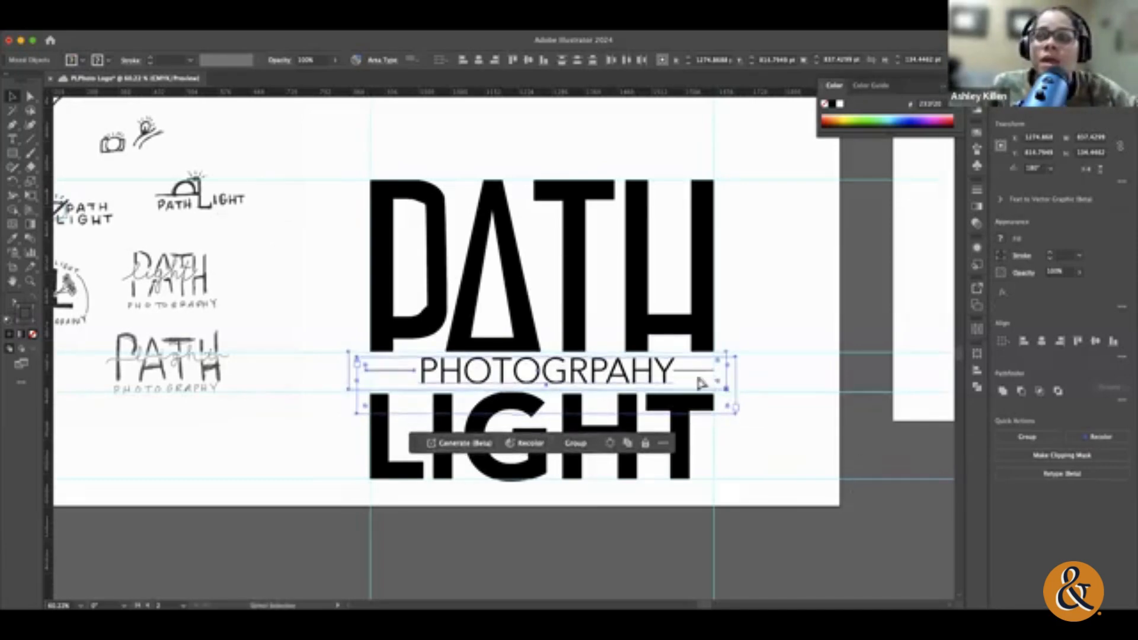
click(733, 393)
click(664, 377)
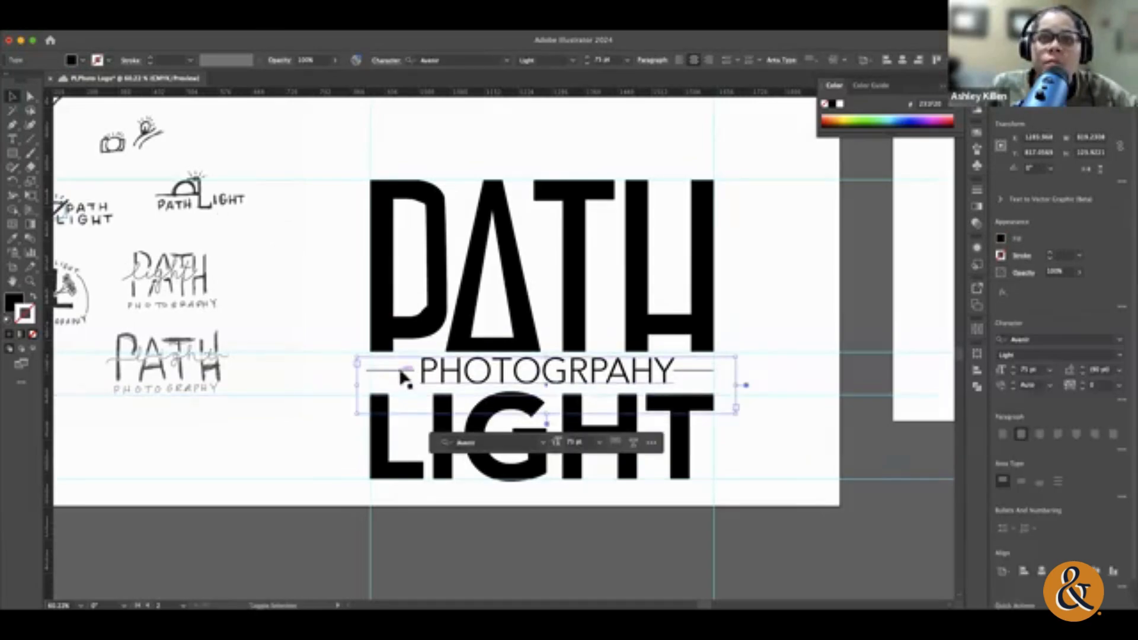
shift+click(399, 372)
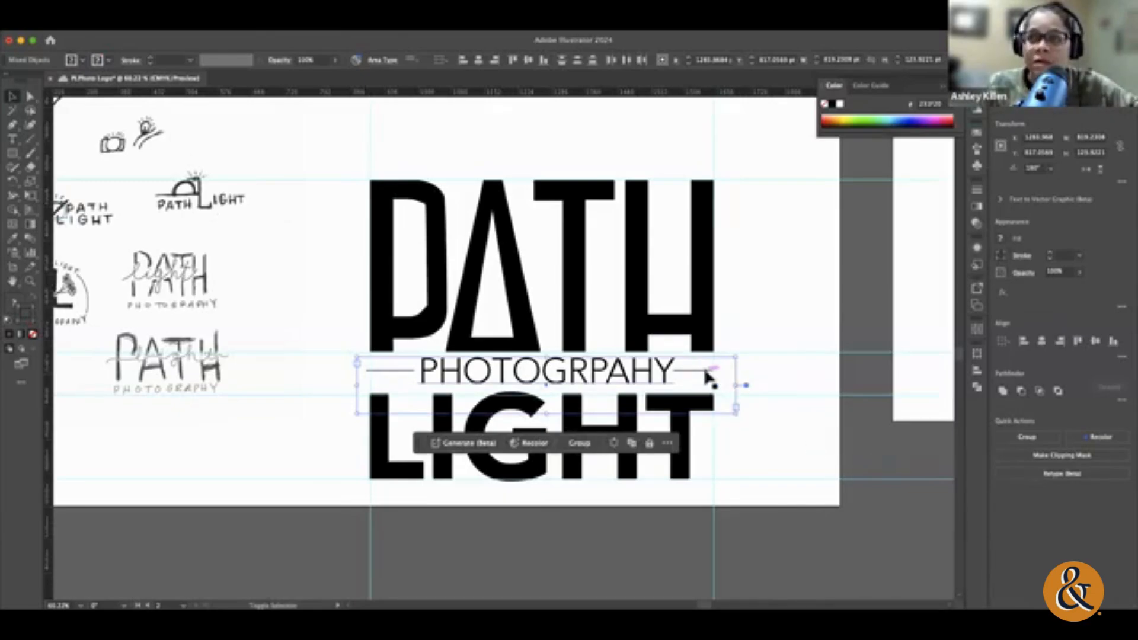
key(Down)
key(Down)
key(Down)
key(Down)
key(Down)
key(Down)
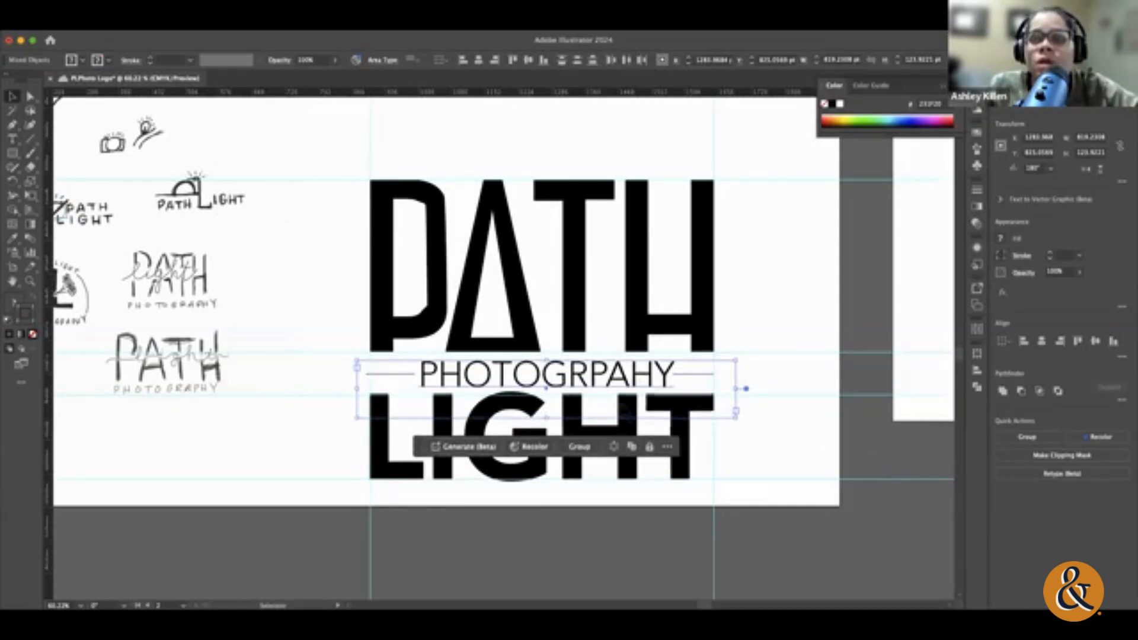
Step: Nudge PHOTOGRPAHY and its lines up 1 pt and deselect them
key(Up)
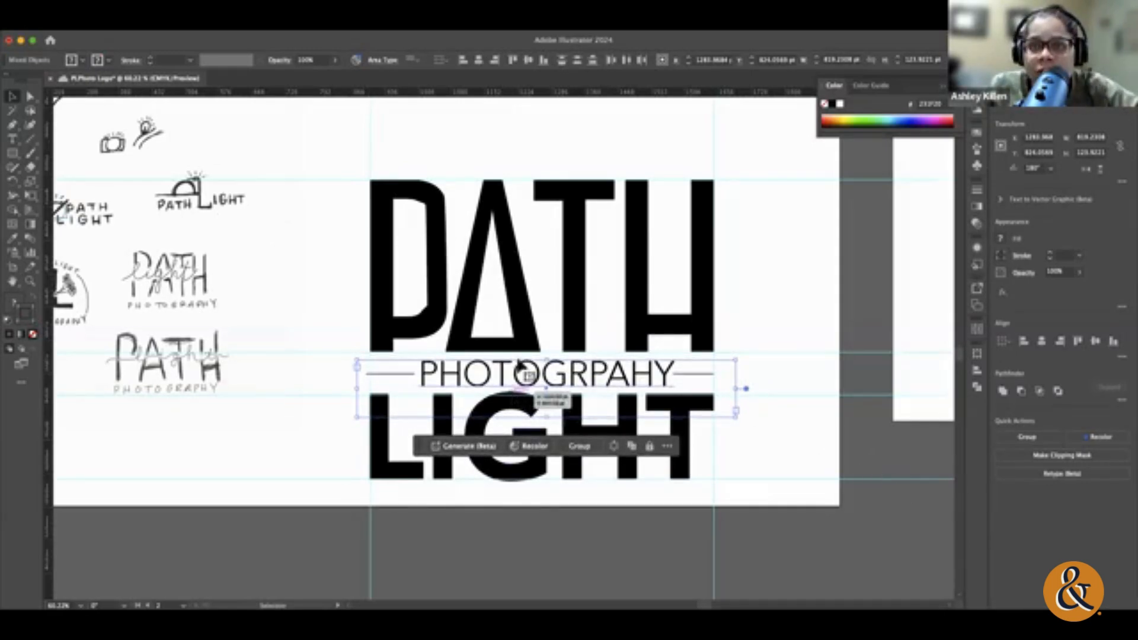
click(833, 473)
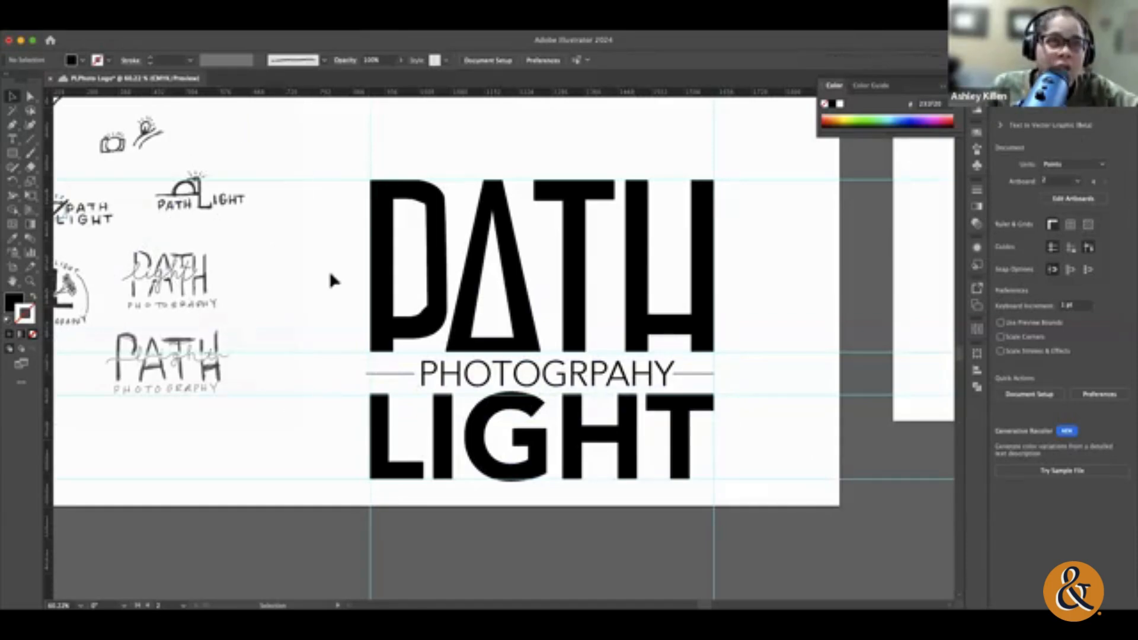
drag(335, 171, 384, 122)
click(382, 146)
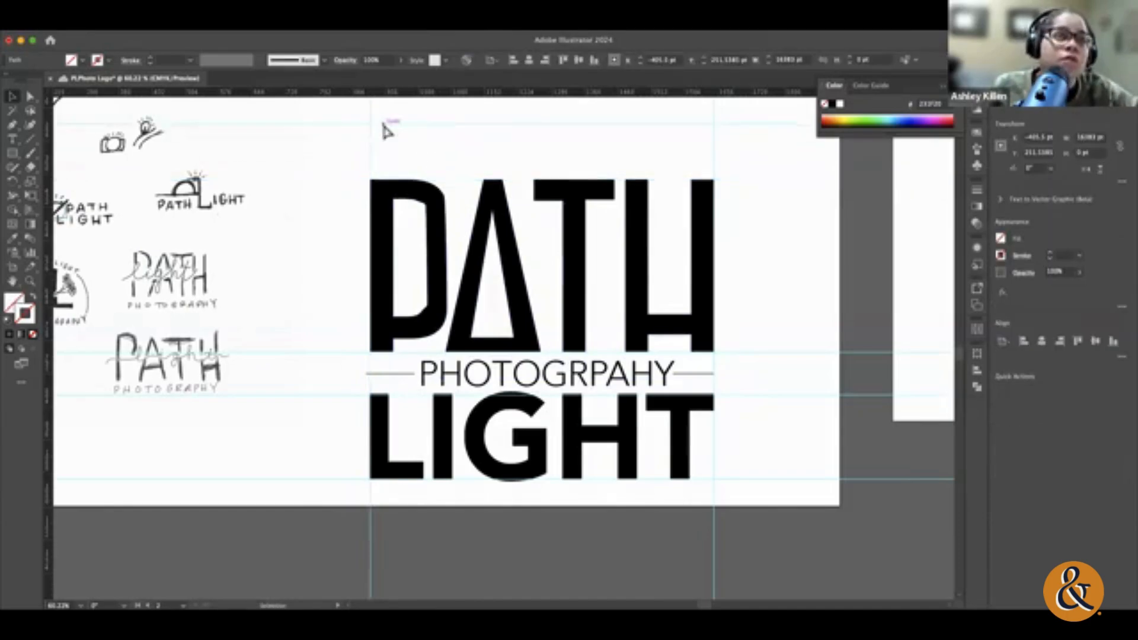
key(cmd+z)
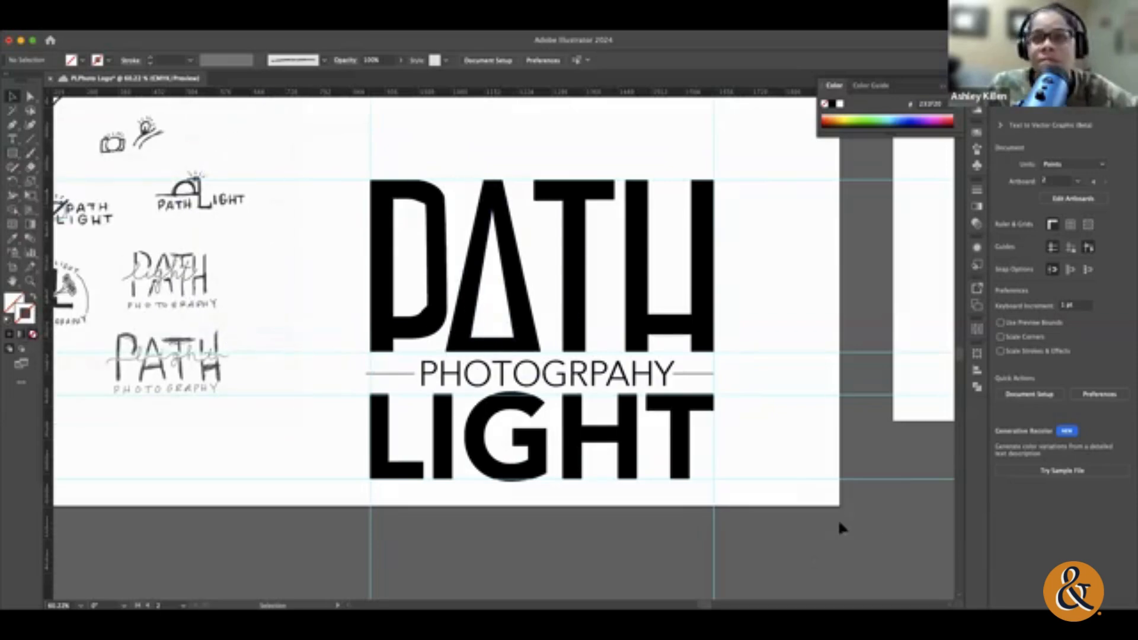
Step: Examine the layer list and the contents of the upper layer beside the artboard of camera logos
scroll(875, 429, right, 10)
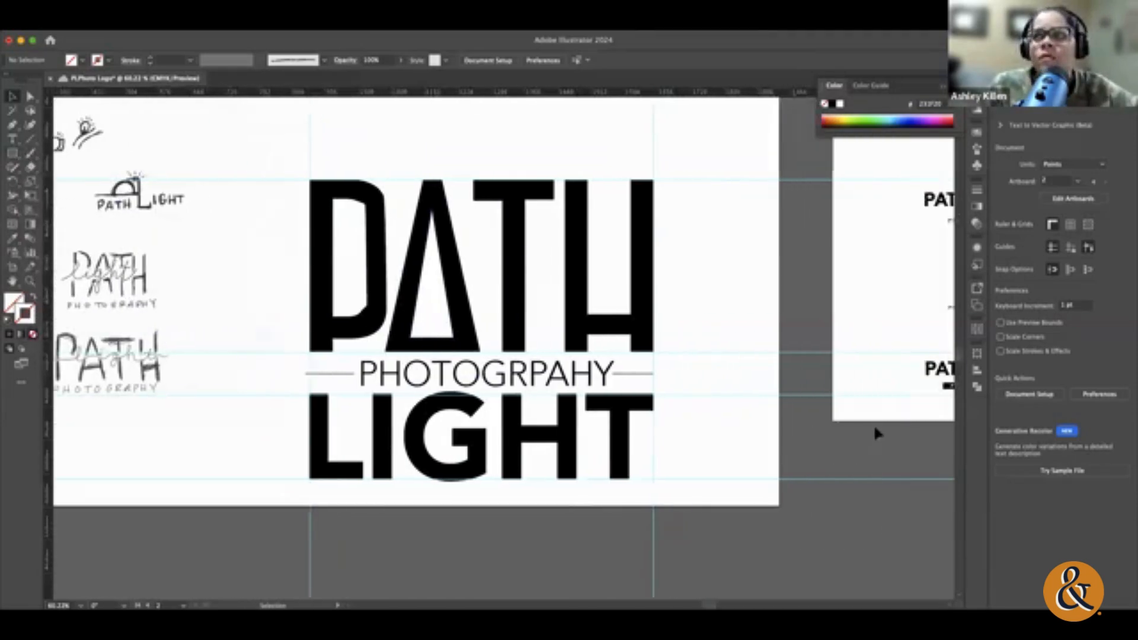
scroll(874, 425, up, 5)
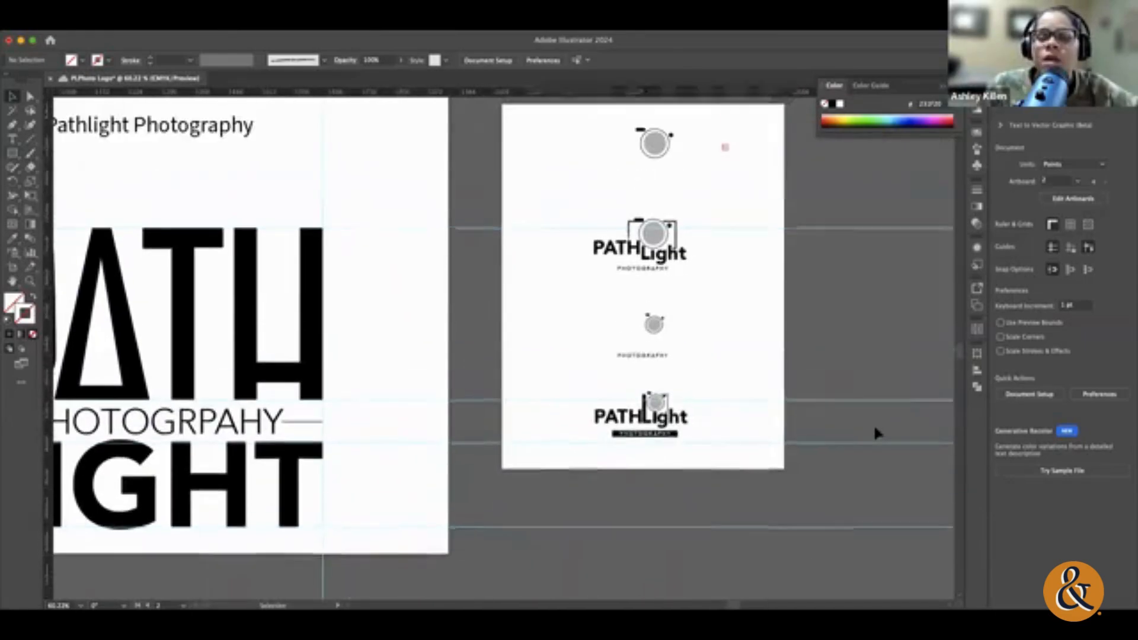
click(1042, 91)
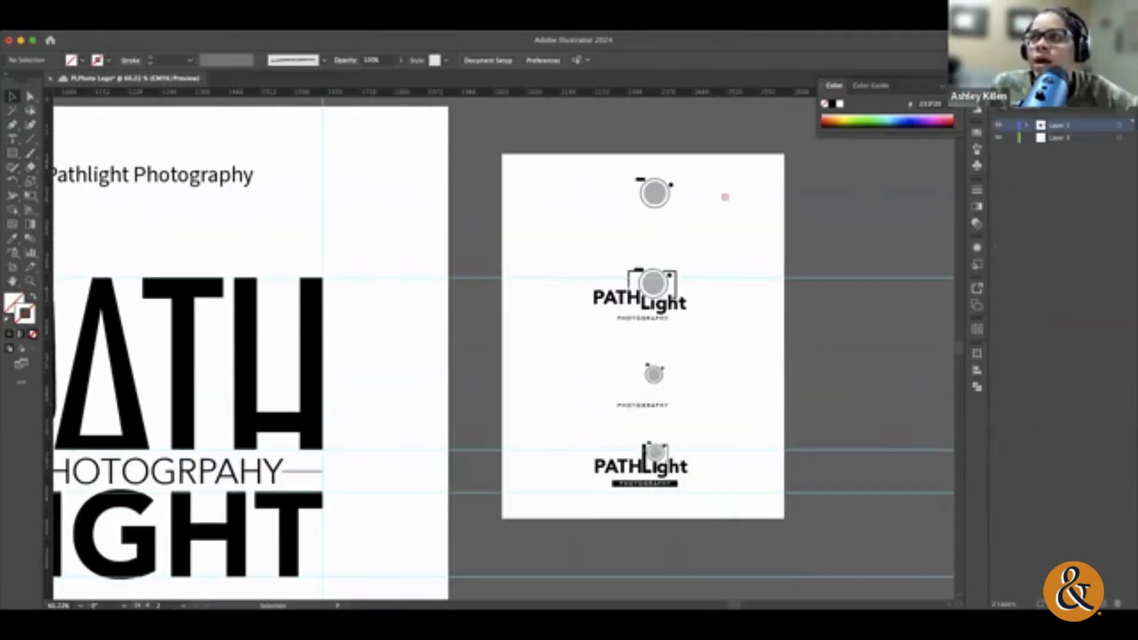
click(1011, 125)
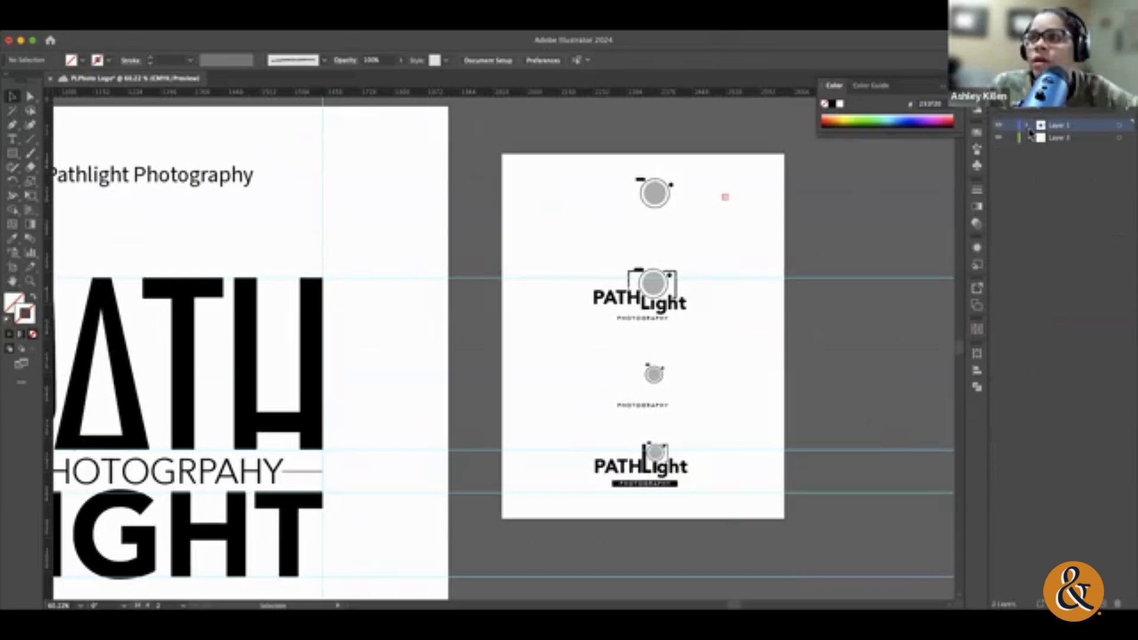
click(1030, 137)
scroll(1011, 200, down, 3)
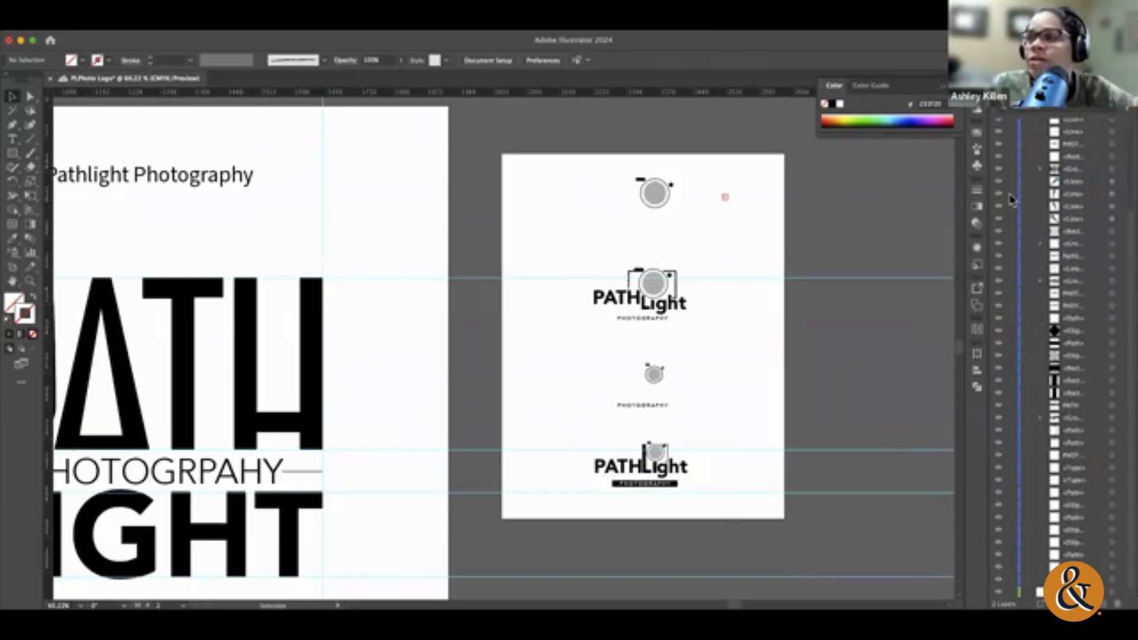
scroll(1011, 201, up, 3)
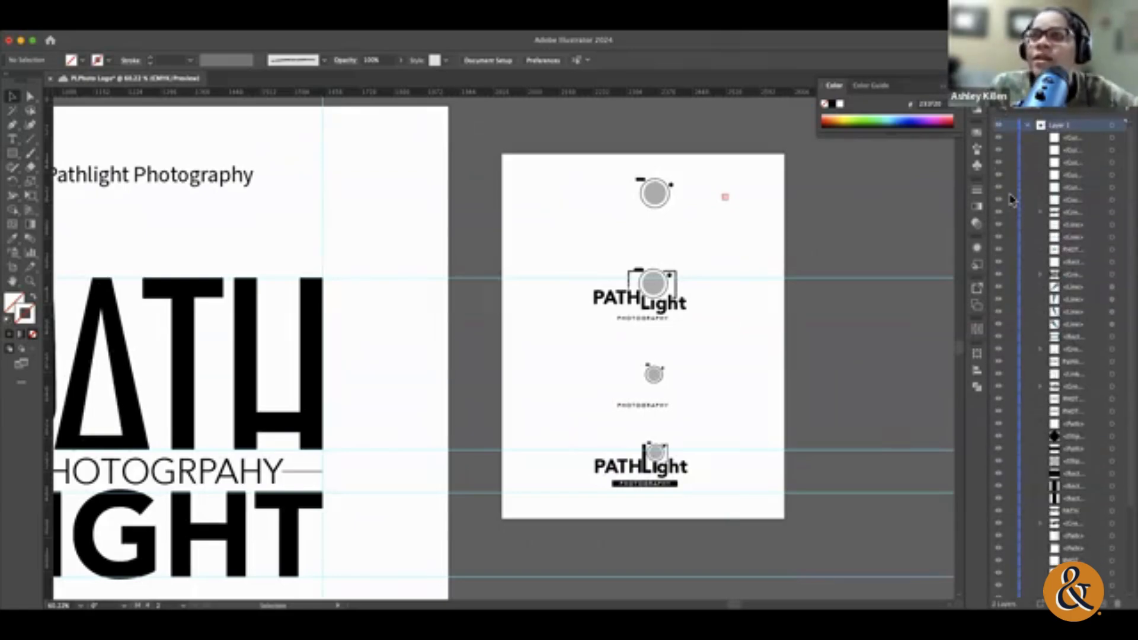
click(1028, 129)
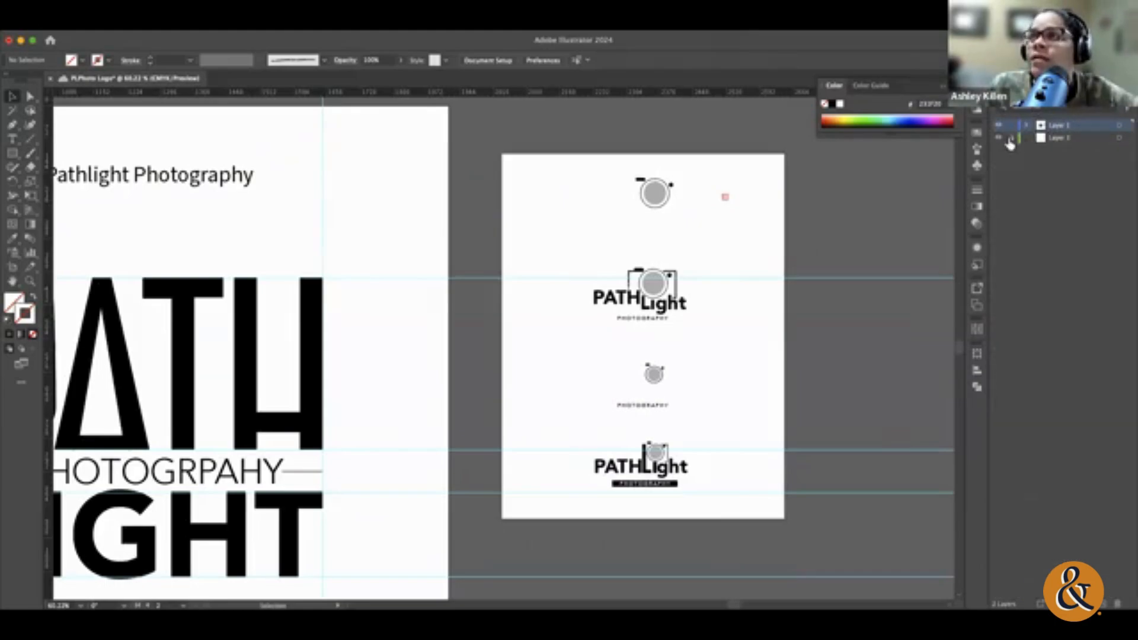
click(1009, 138)
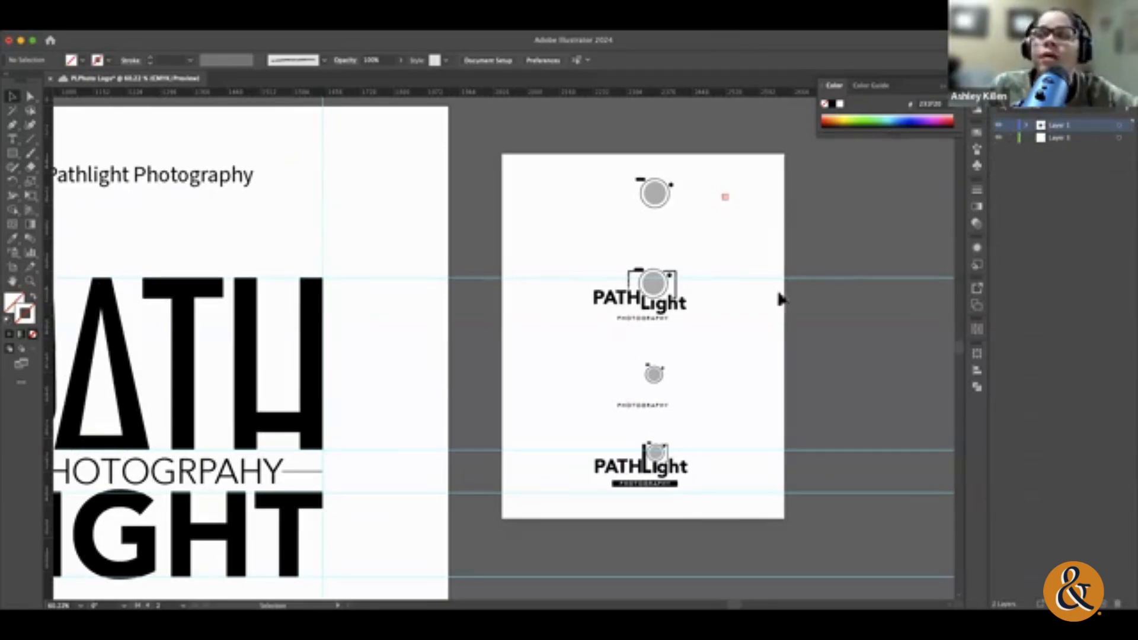
Step: Select the PATHLight logo with the black PHOTOGRAPHY bar and save the document, acknowledging the linked-asset warning
click(30, 281)
drag(654, 476, 930, 500)
click(12, 96)
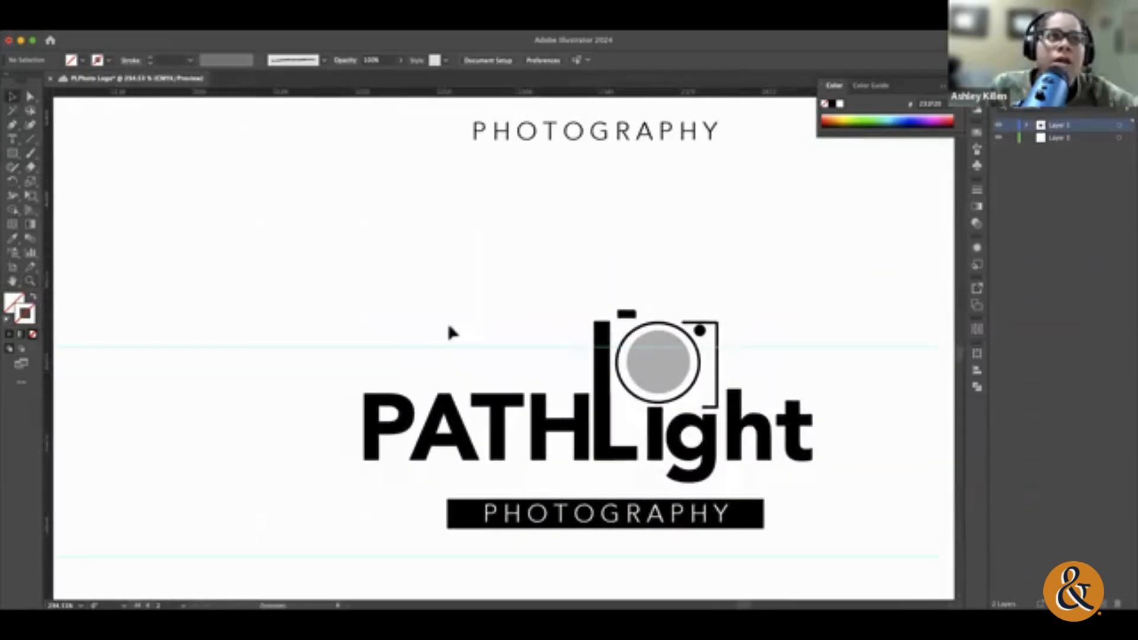
drag(910, 572, 907, 570)
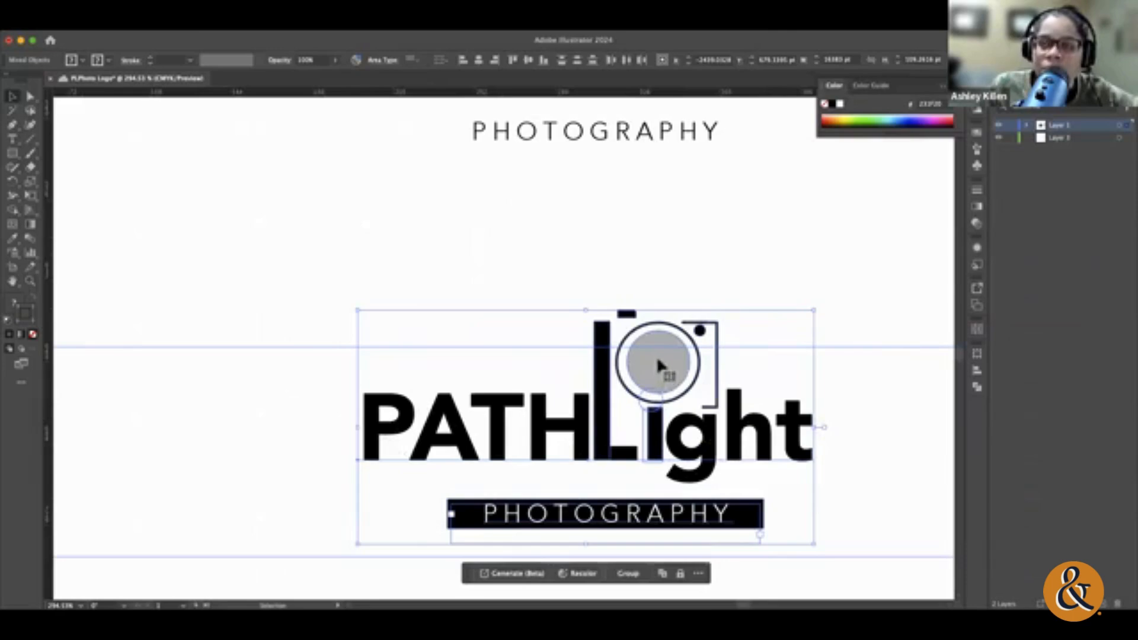
key(super+s)
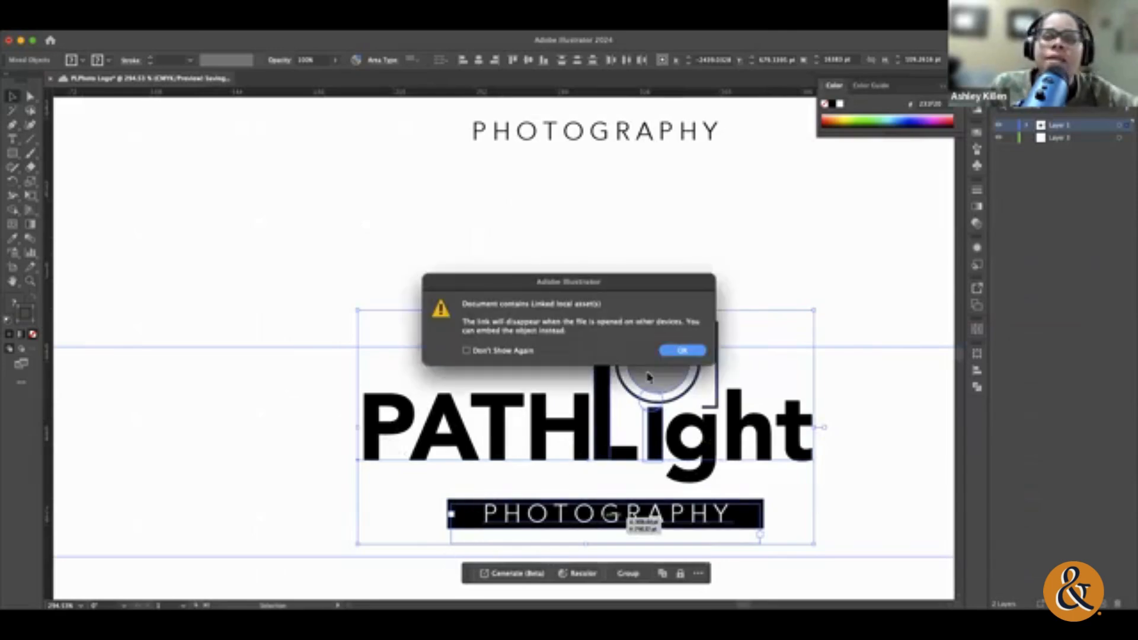
click(679, 351)
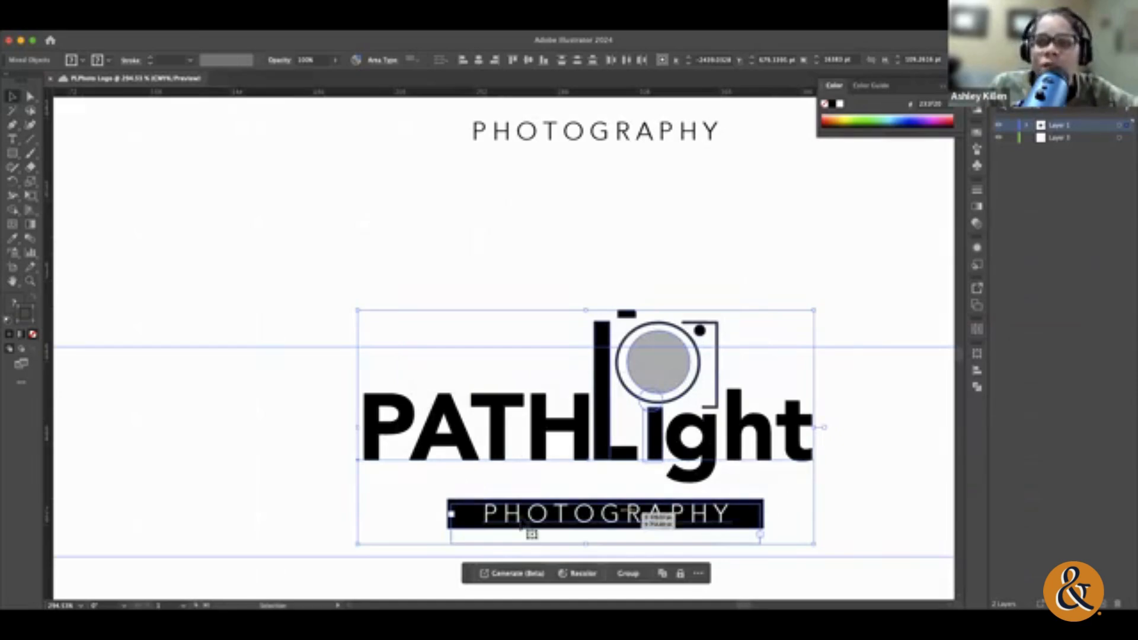
click(900, 474)
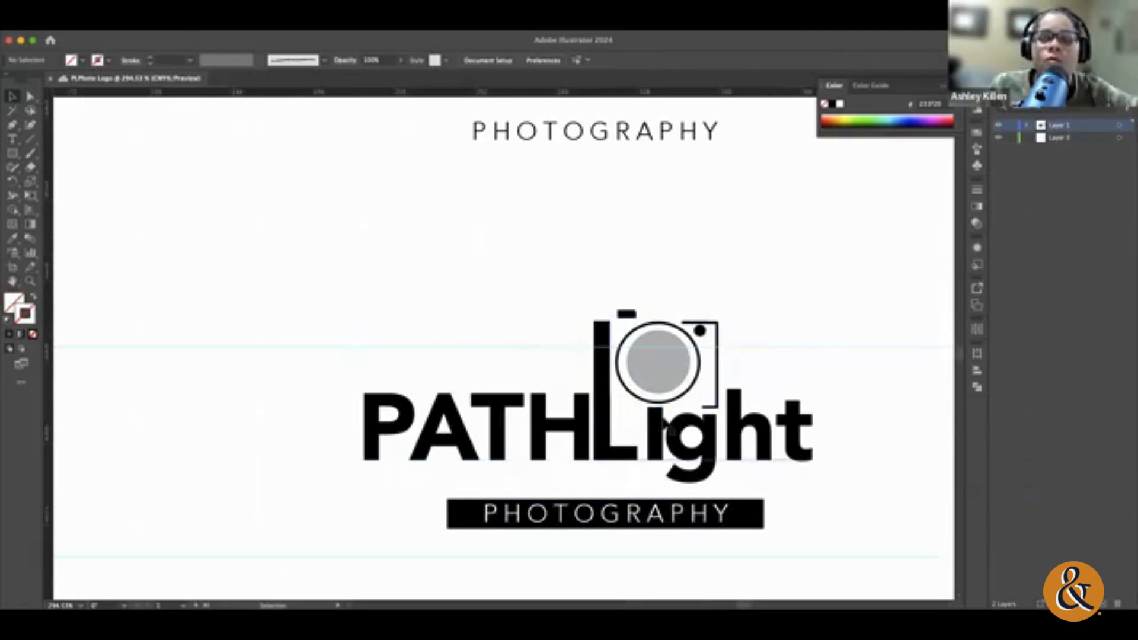
Step: Review the camera-based PATHLight logo variants stacked on Artboard 1, including the one with the large camera
scroll(783, 322, up, 10)
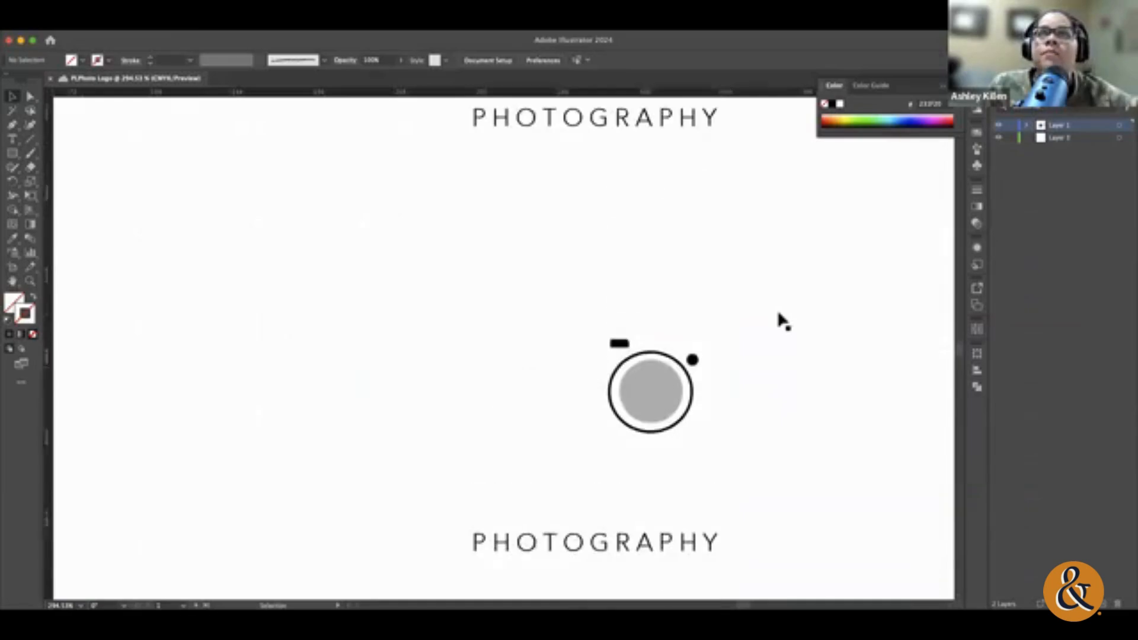
scroll(781, 321, up, 5)
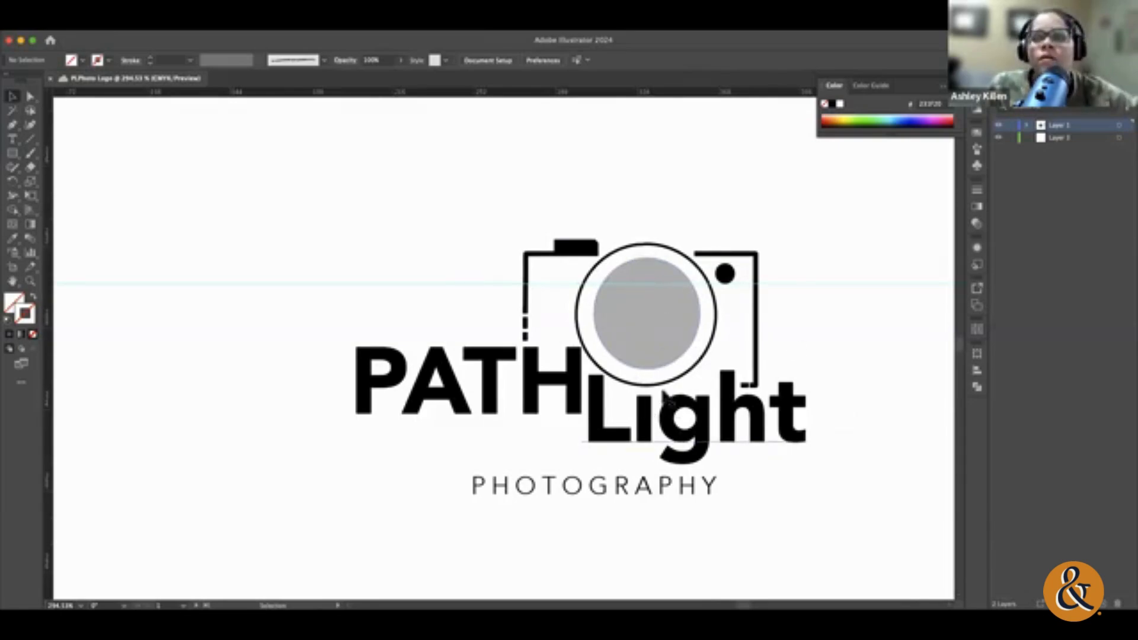
scroll(783, 323, up, 2)
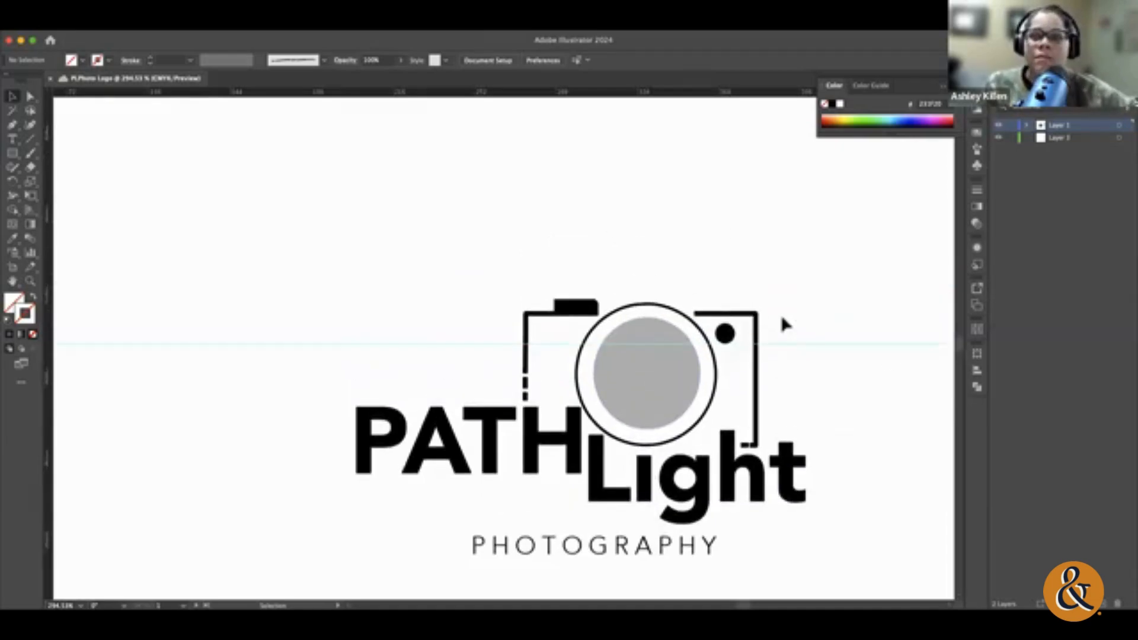
scroll(782, 324, down, 5)
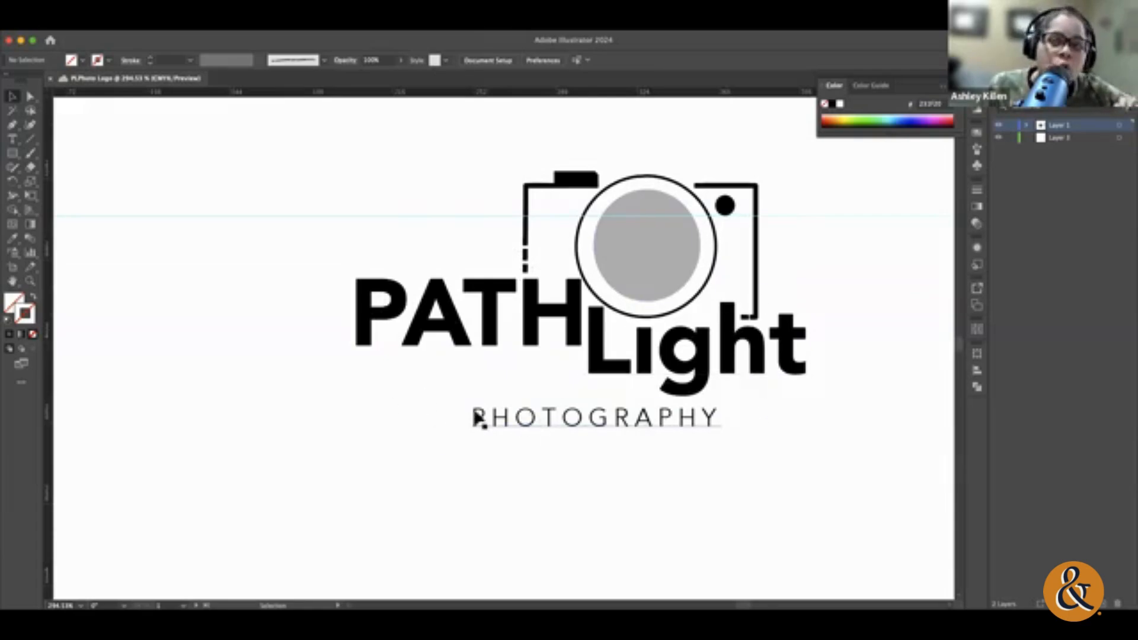
click(752, 418)
key(super+0)
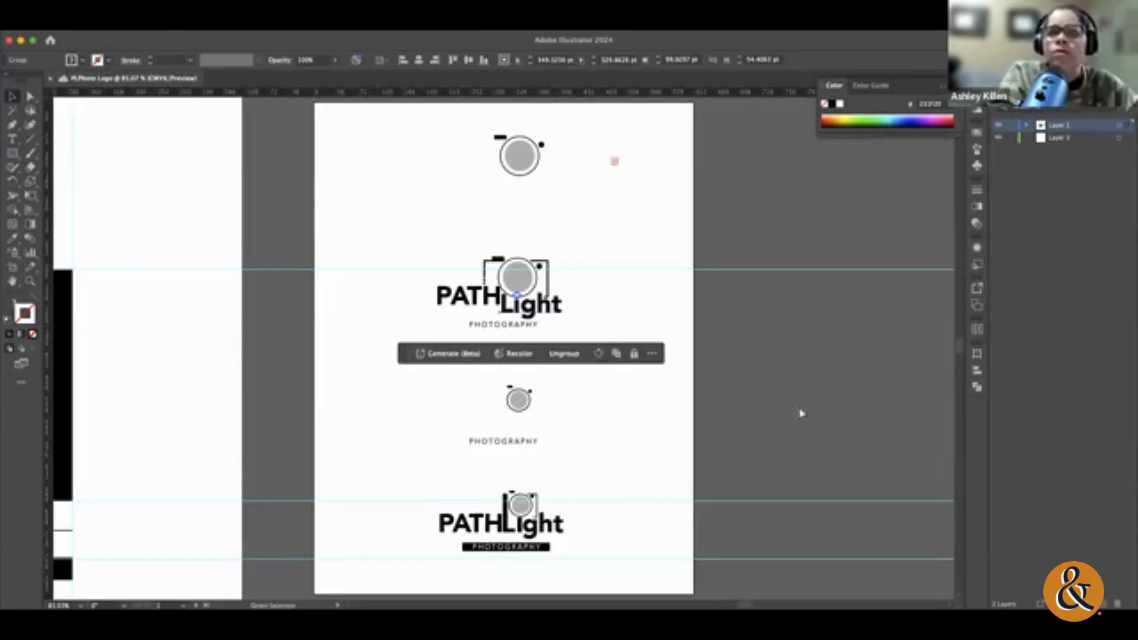
click(413, 217)
scroll(469, 267, right, 2)
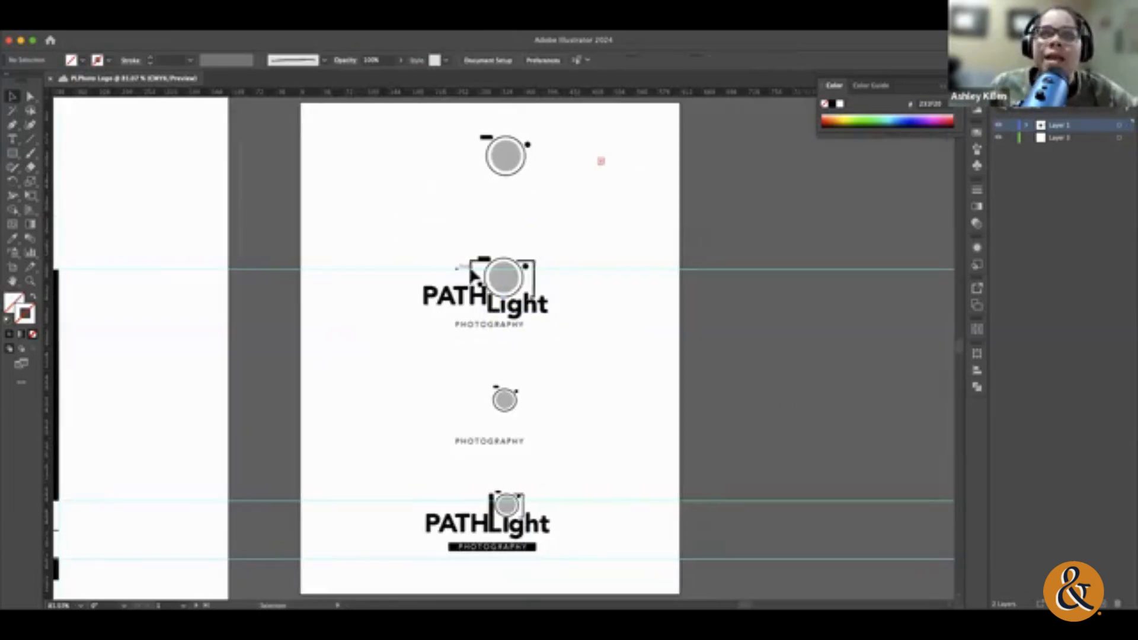
Step: Widen Artboard 1 to about 1288 pt by extending its right edge
key(shift+o)
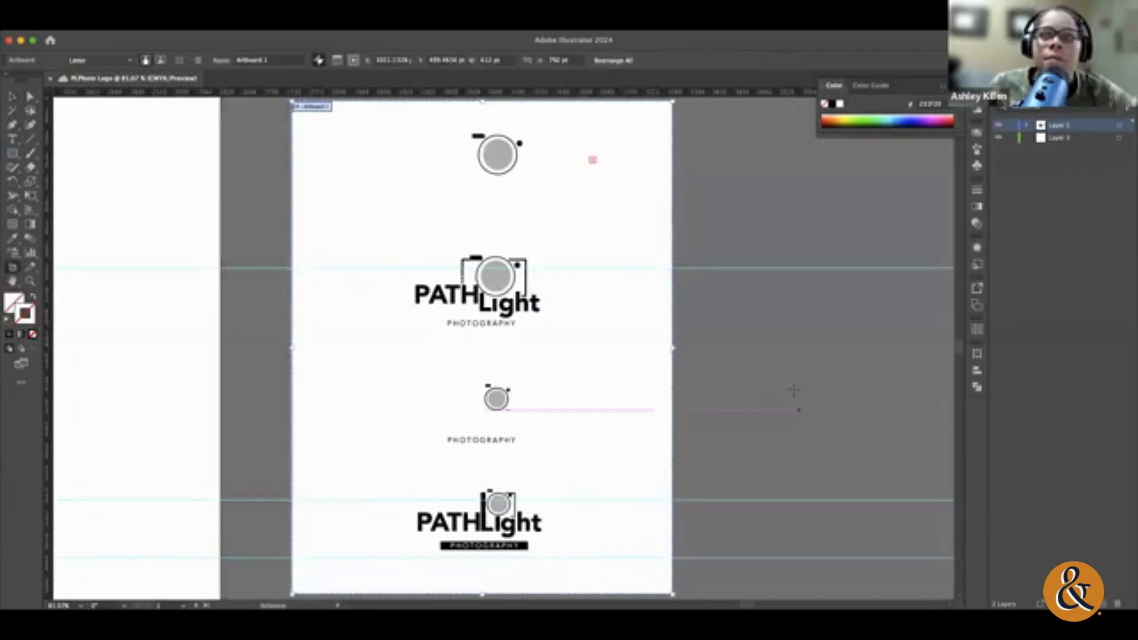
drag(672, 347, 996, 351)
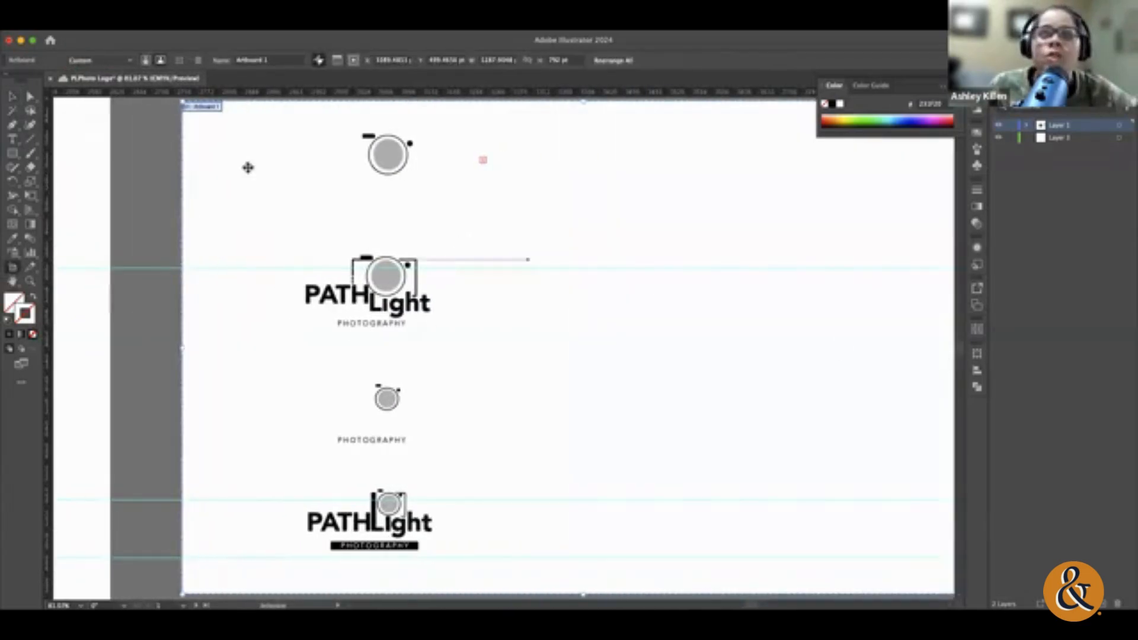
click(13, 96)
Step: Move the two complete PATHLight camera logos into the artboard's new empty area, with the black-bar version below the large-camera version
drag(496, 348, 282, 246)
drag(339, 292, 700, 369)
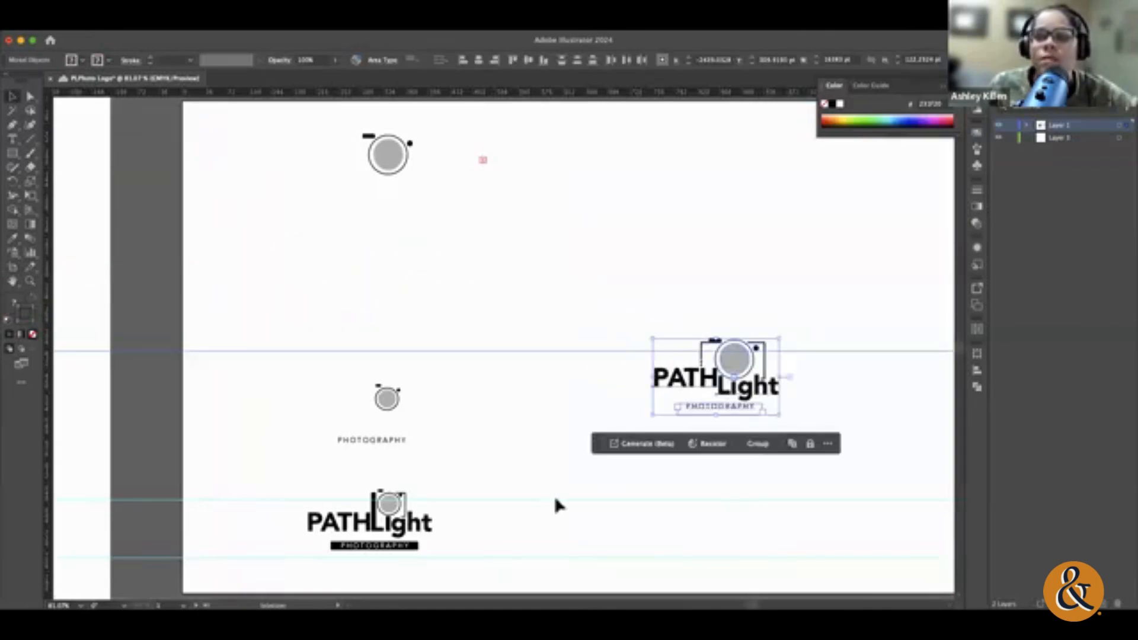
click(474, 567)
drag(290, 498, 451, 560)
drag(403, 510, 758, 477)
Step: Delete the horizontal guides running across the artboard and the moved logos
click(918, 497)
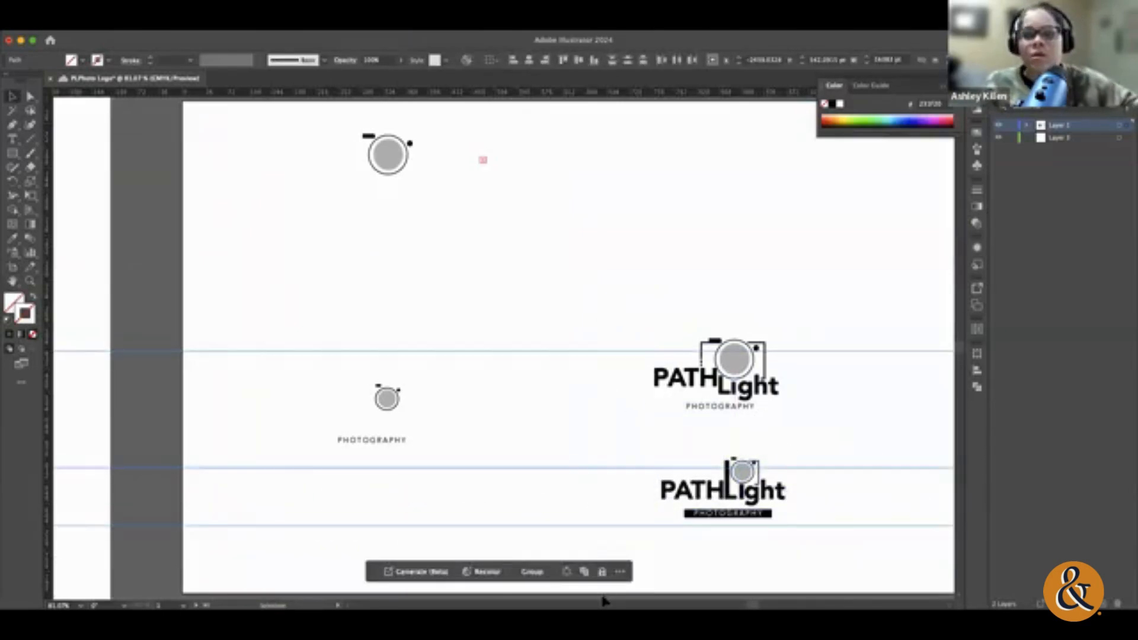
scroll(781, 532, right, 4)
scroll(784, 534, right, 1)
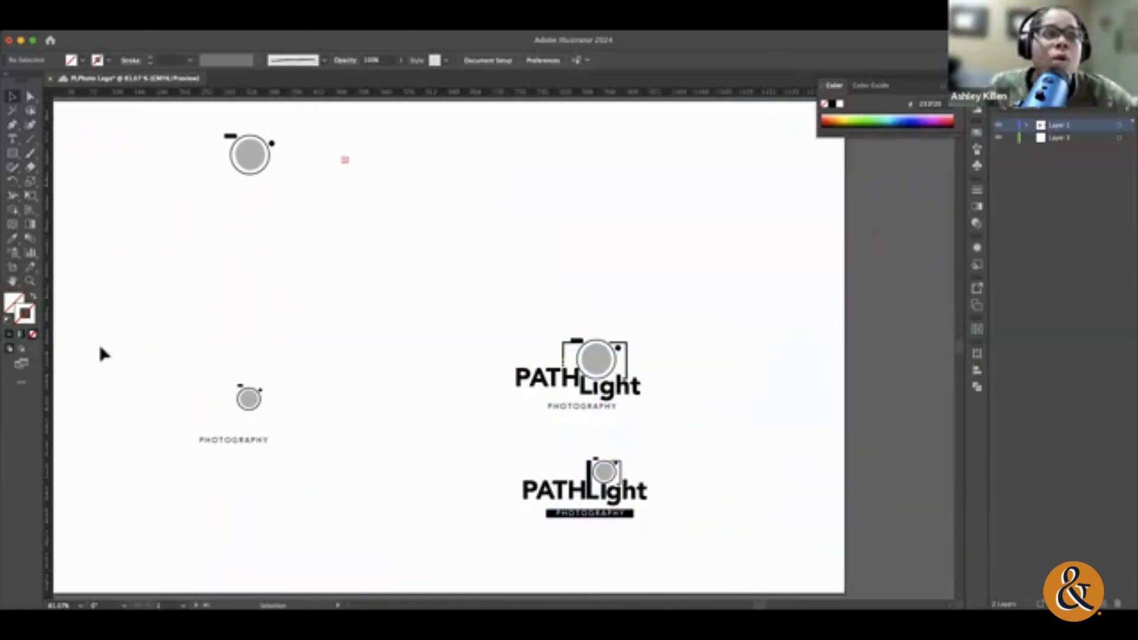
Step: Duplicate the large-camera PATHLight logo without its PHOTOGRAPHY line into the empty space to its right
click(28, 282)
drag(635, 389, 775, 407)
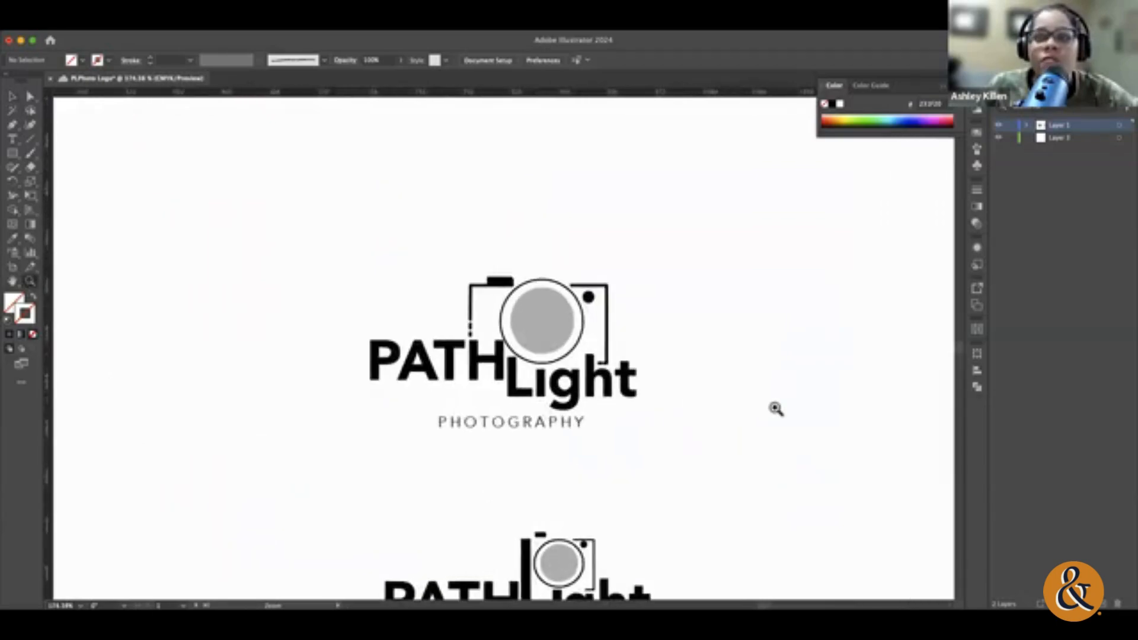
scroll(770, 409, down, 4)
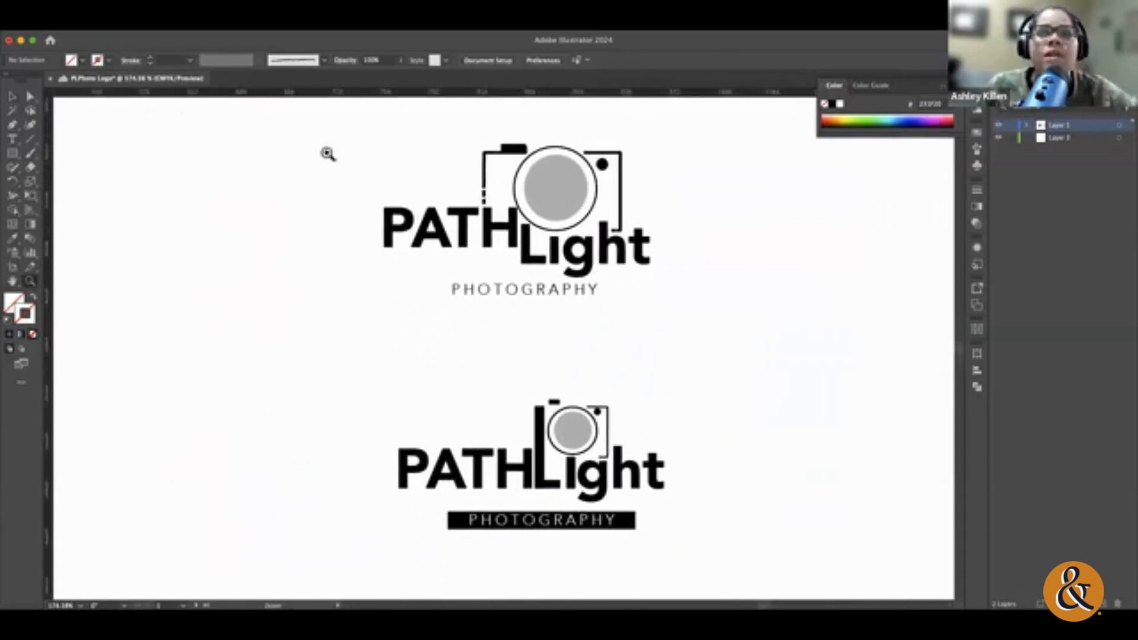
key(v)
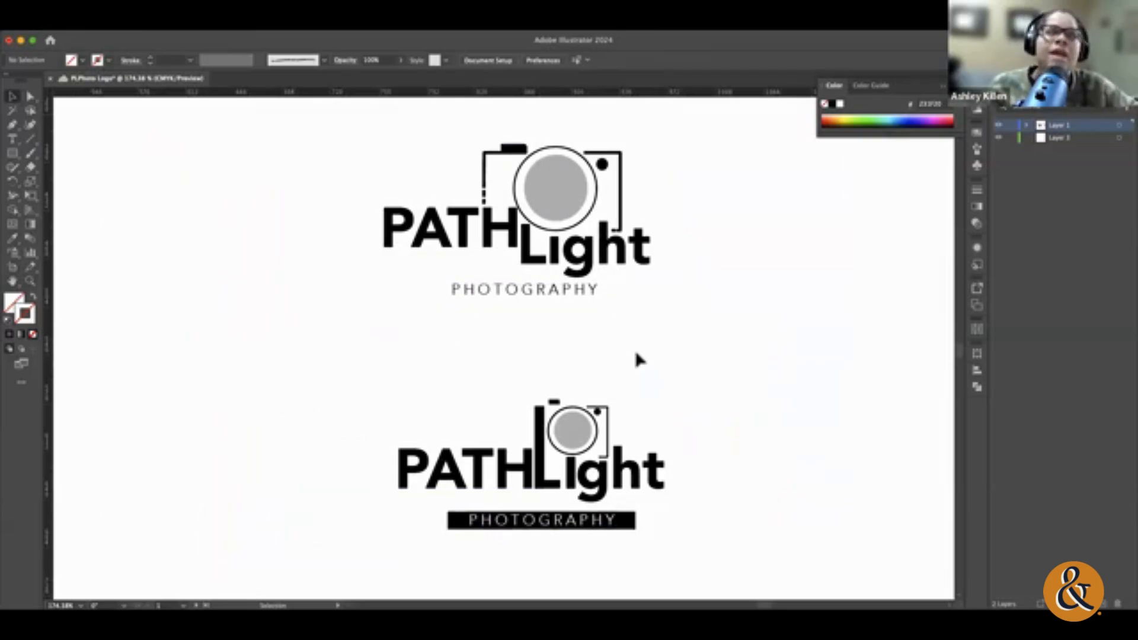
scroll(637, 356, right, 3)
drag(365, 145, 675, 265)
drag(569, 255, 913, 462)
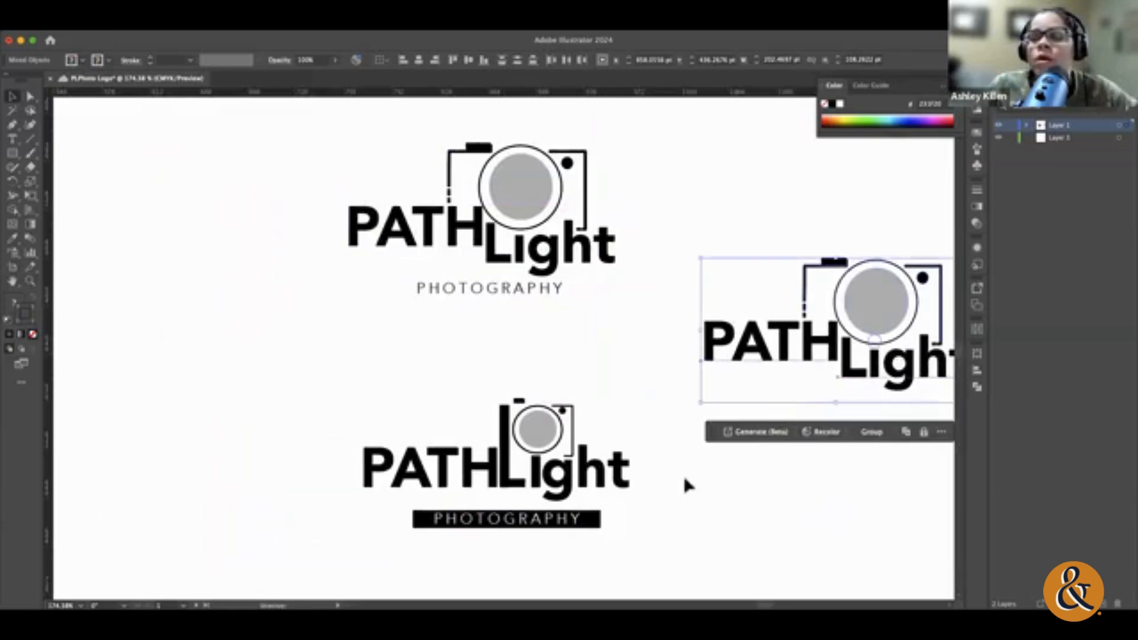
Step: Ungroup the black-bar PATHLight logo until its PHOTOGRAPHY bar can be selected separately from the camera and wordmark
click(524, 525)
click(582, 529)
click(589, 523)
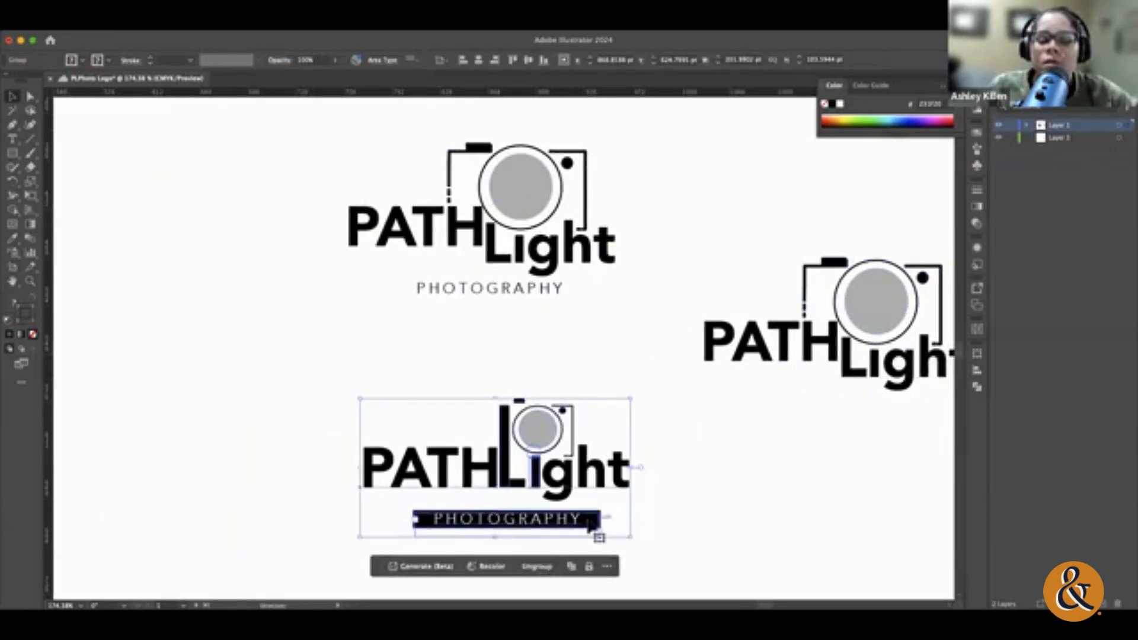
key(super+shift+g)
click(663, 563)
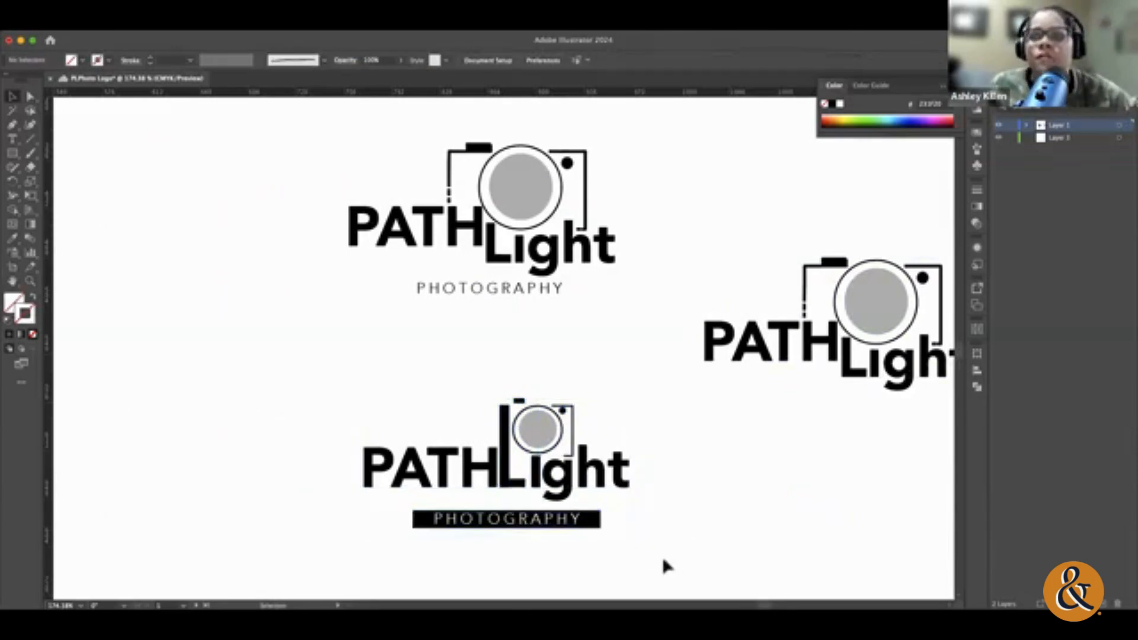
click(527, 524)
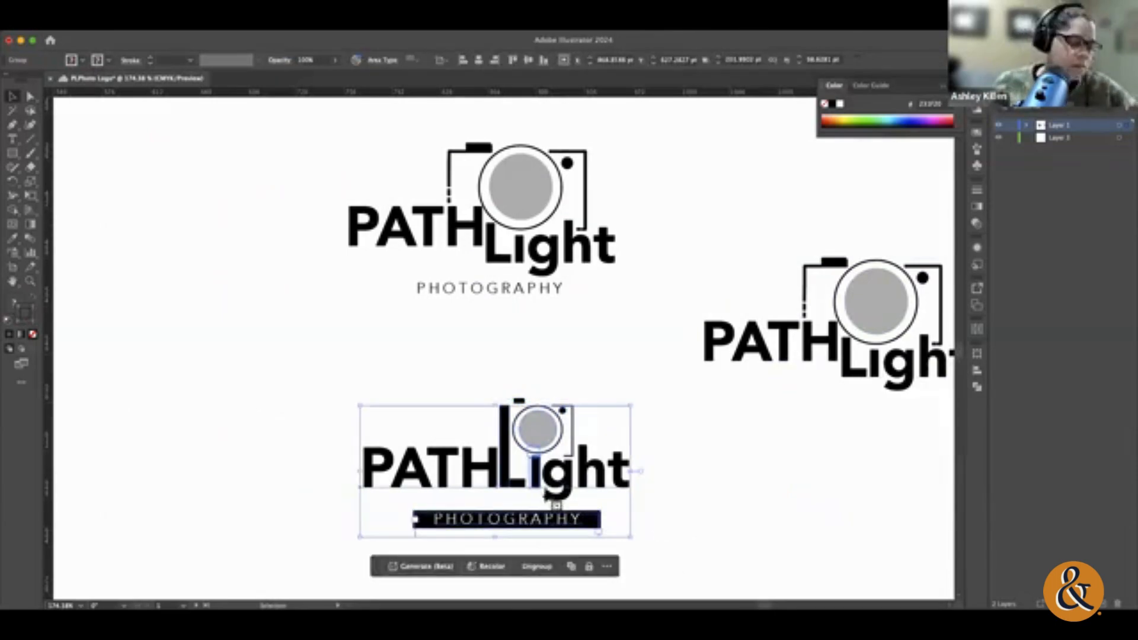
click(600, 531)
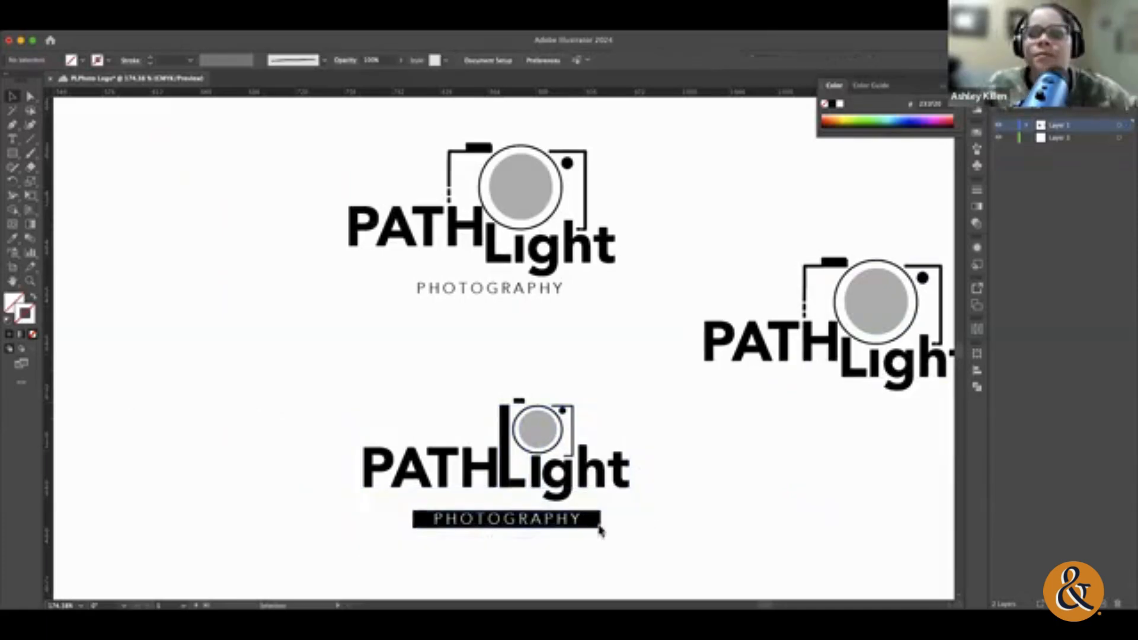
click(599, 526)
click(594, 534)
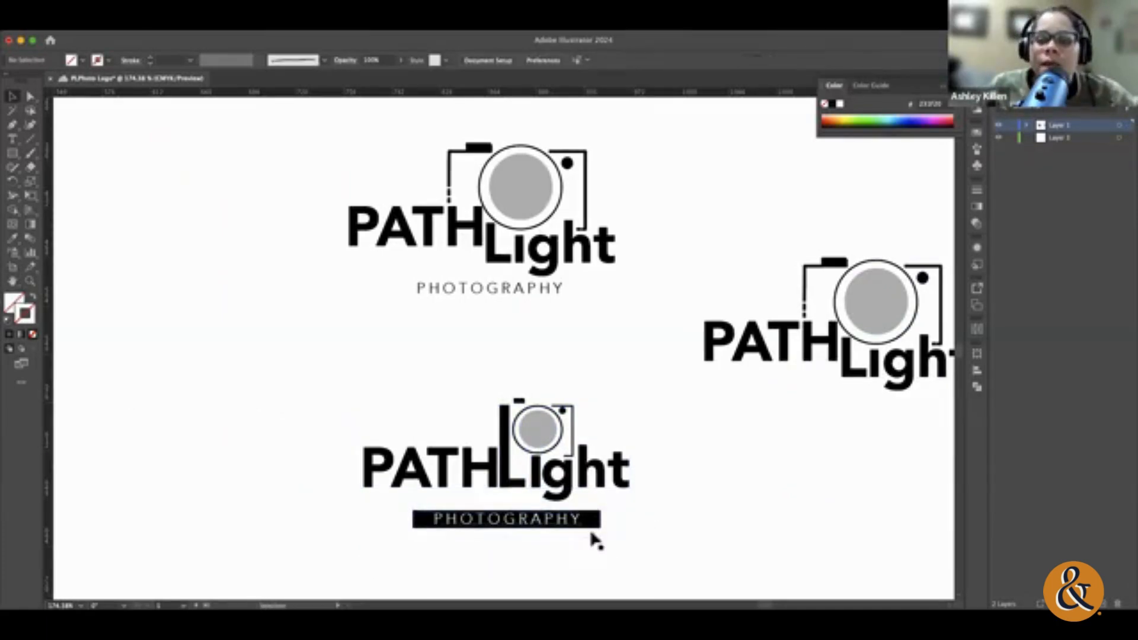
Step: Duplicate the black PHOTOGRAPHY bar beneath the large-camera copy and shift it slightly left to centre it under the wordmark
click(561, 526)
drag(558, 526, 923, 437)
click(884, 483)
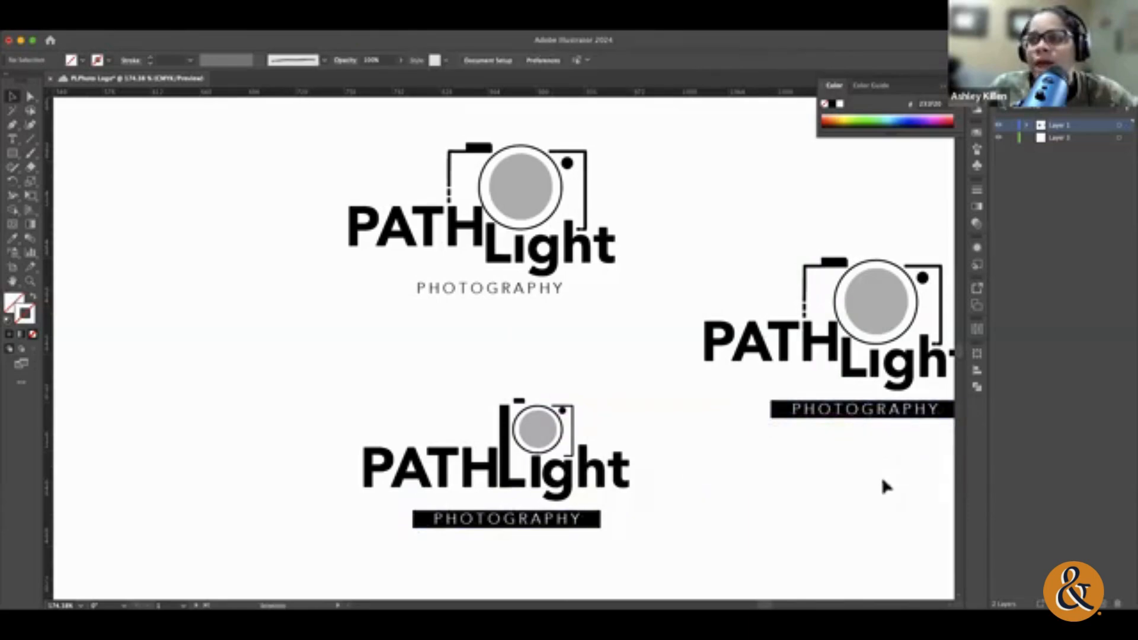
scroll(866, 503, right, 5)
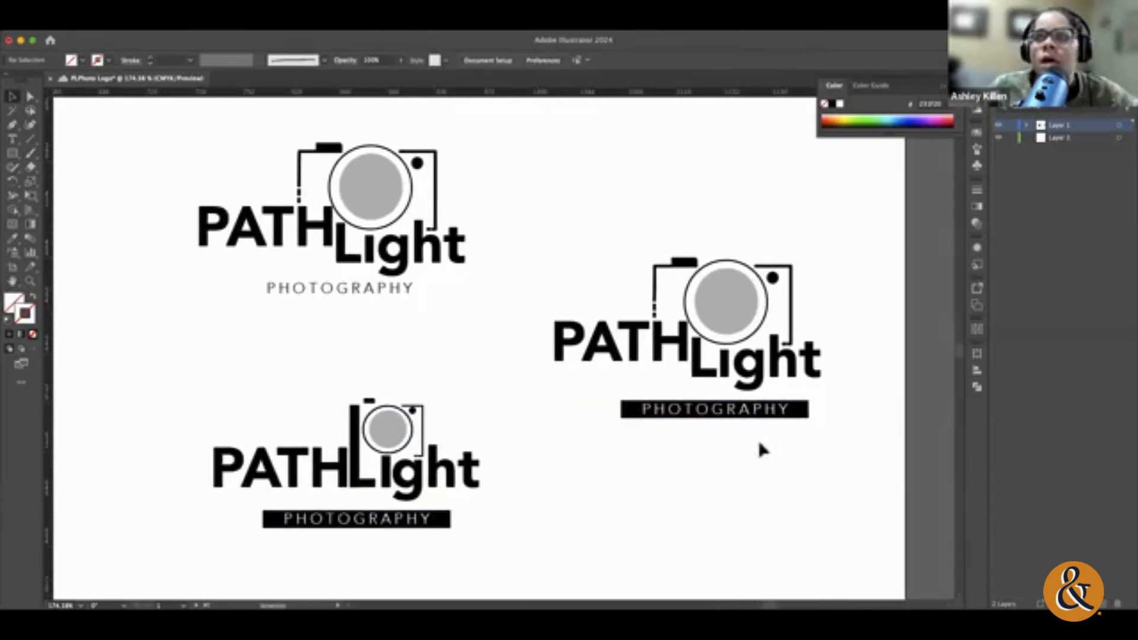
click(699, 411)
drag(700, 410, 683, 410)
click(821, 520)
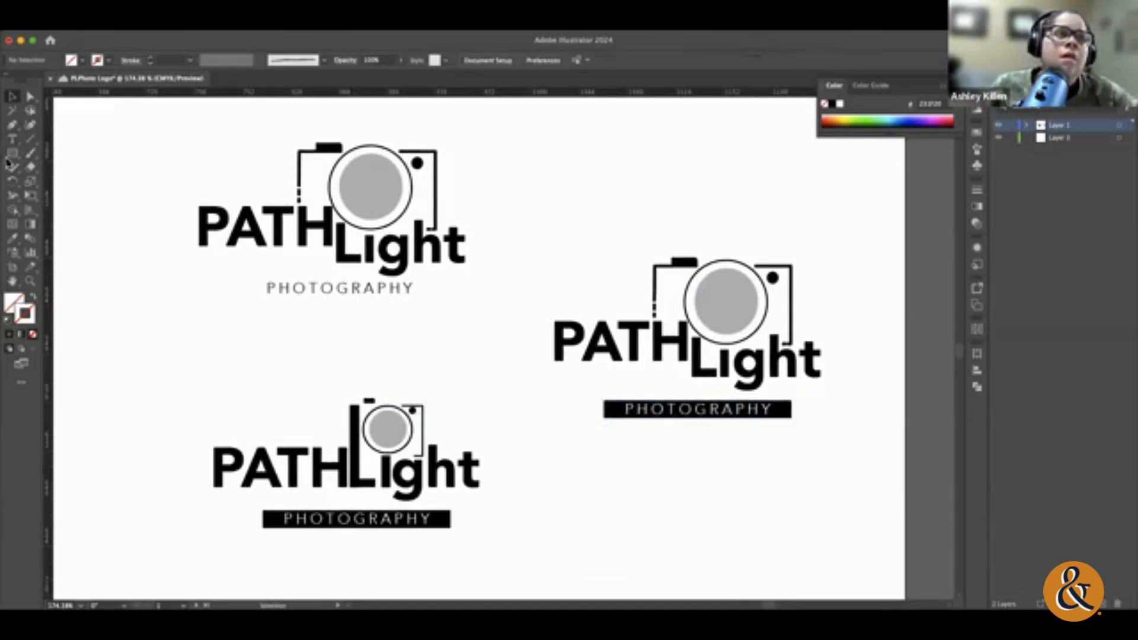
Step: Draw diagonal, horizontal (about 44 pt) and vertical (about 35 pt) line segments as light rays around the copied camera and select all three
click(30, 139)
drag(613, 230, 638, 255)
drag(576, 284, 636, 292)
drag(710, 197, 723, 241)
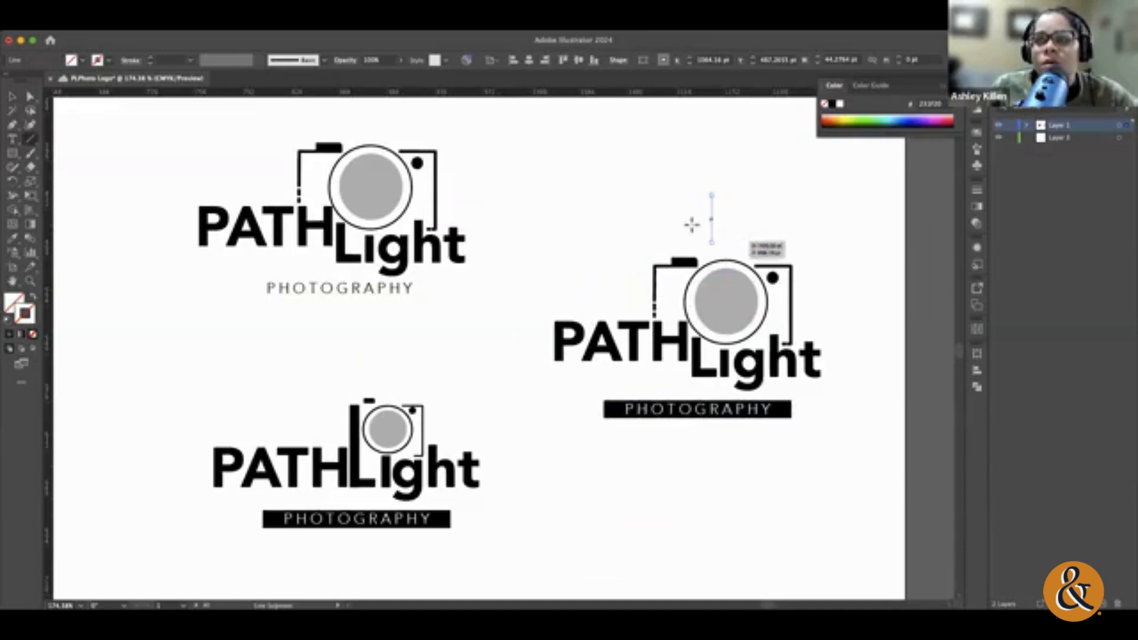
click(13, 96)
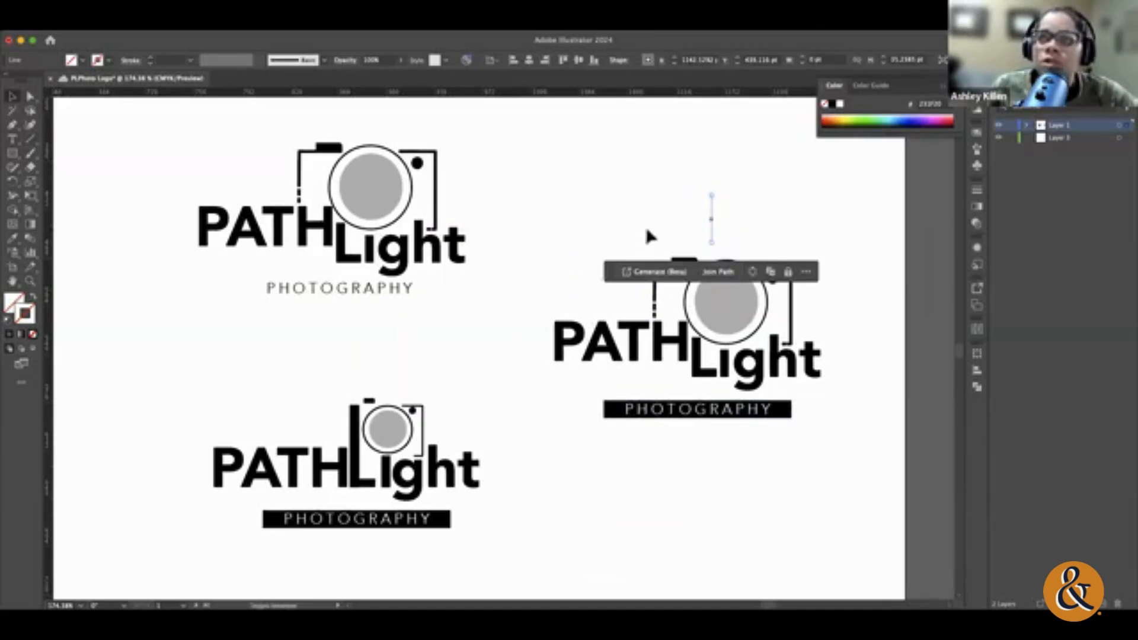
drag(637, 290, 640, 291)
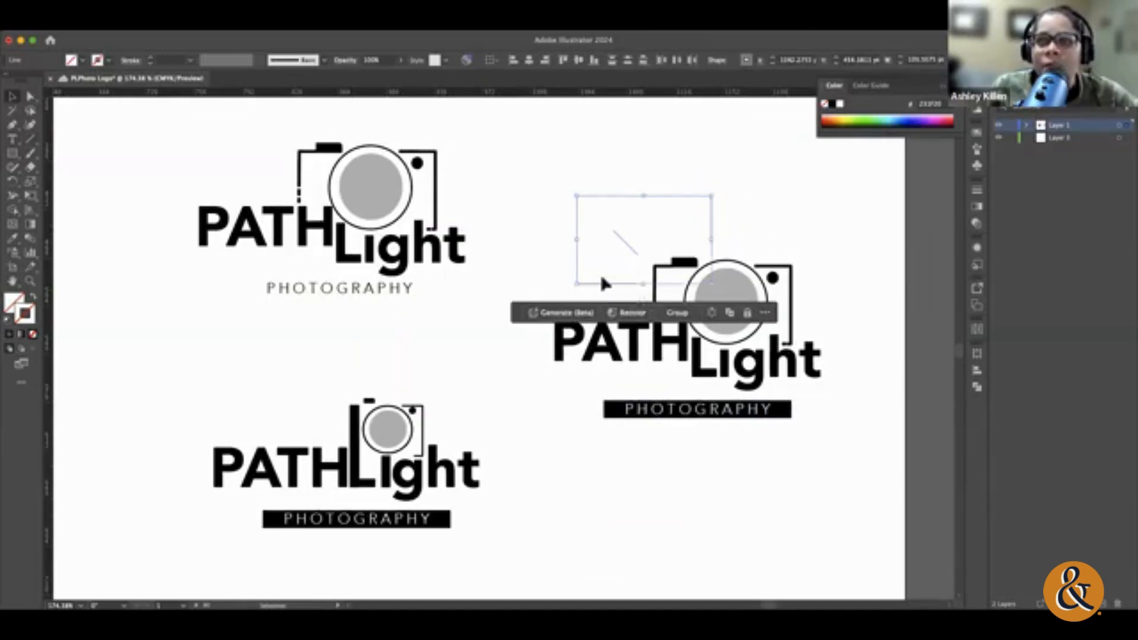
key(Delete)
key(ctrl+z)
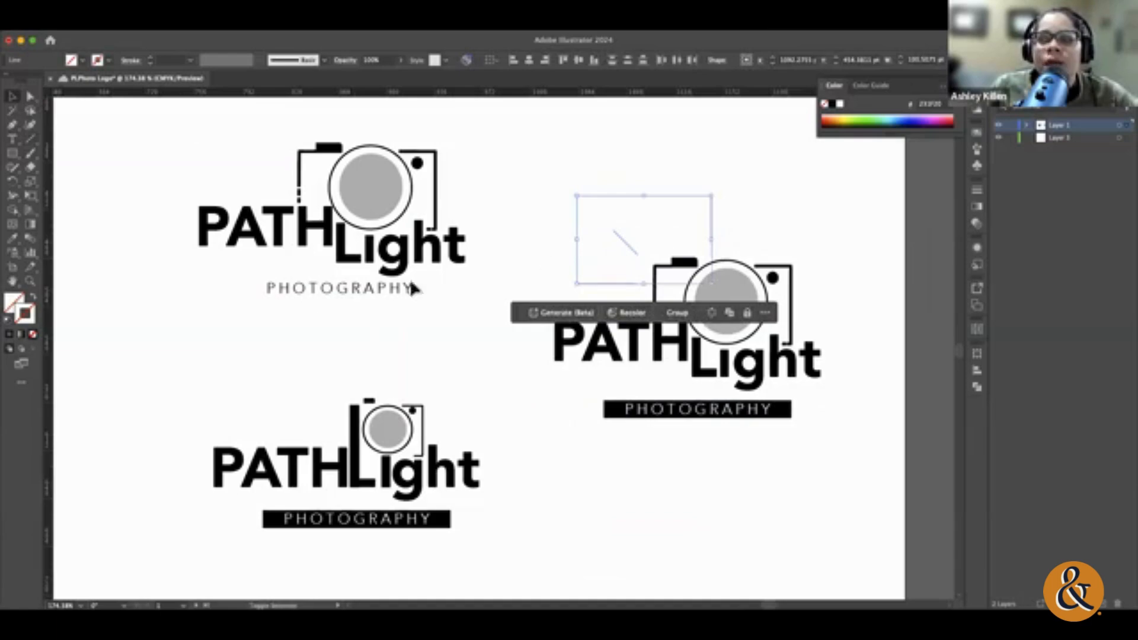
click(9, 320)
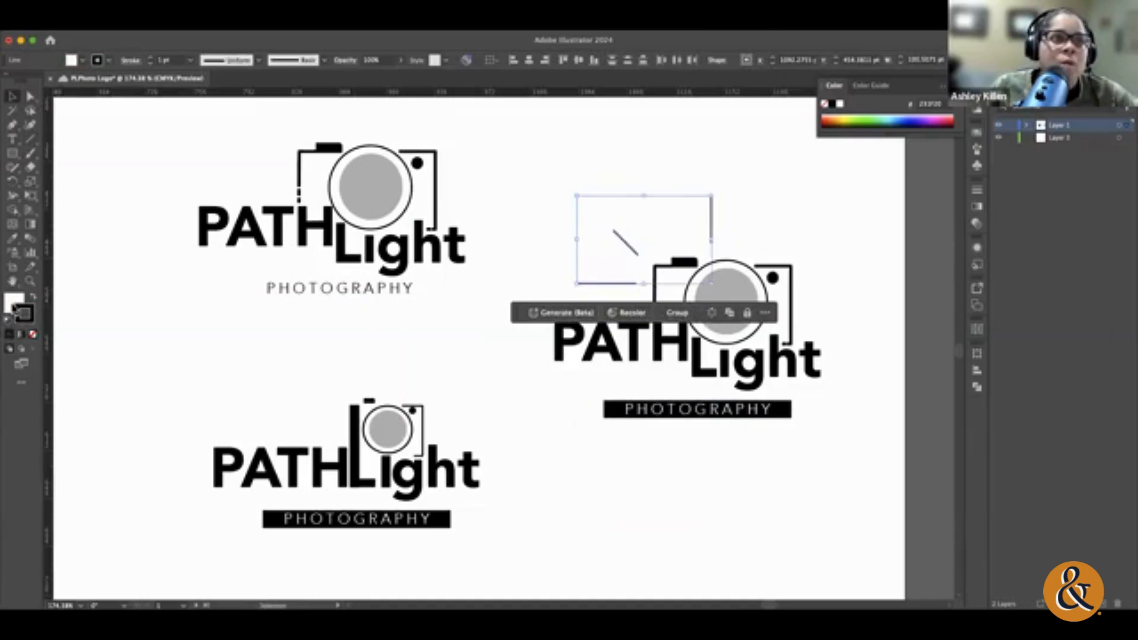
click(35, 336)
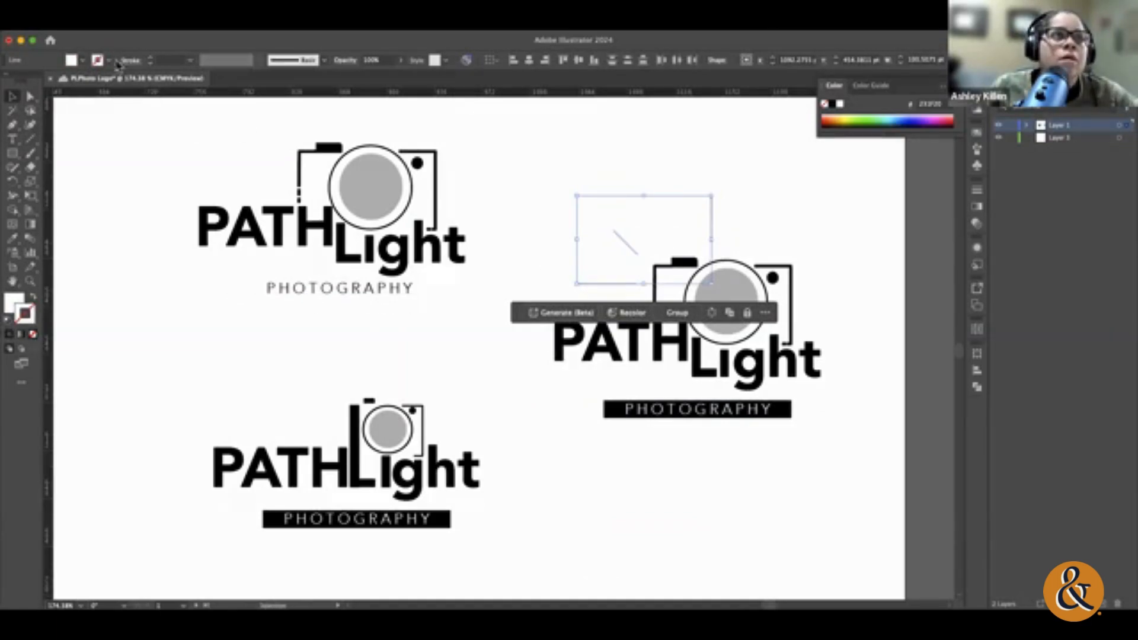
click(10, 309)
click(33, 335)
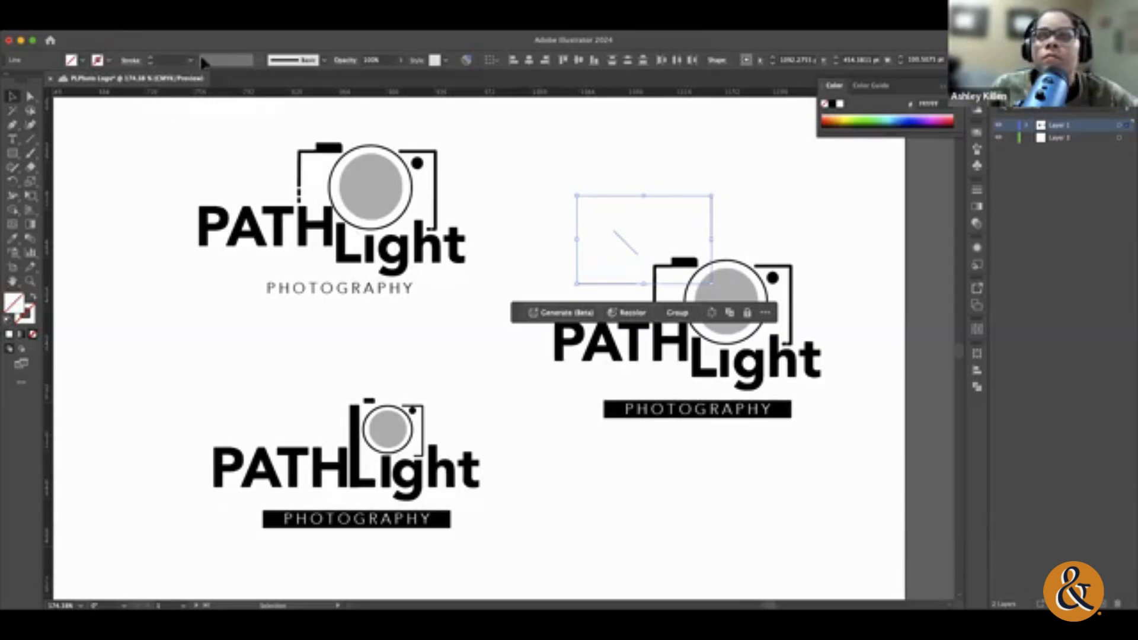
drag(34, 307, 36, 299)
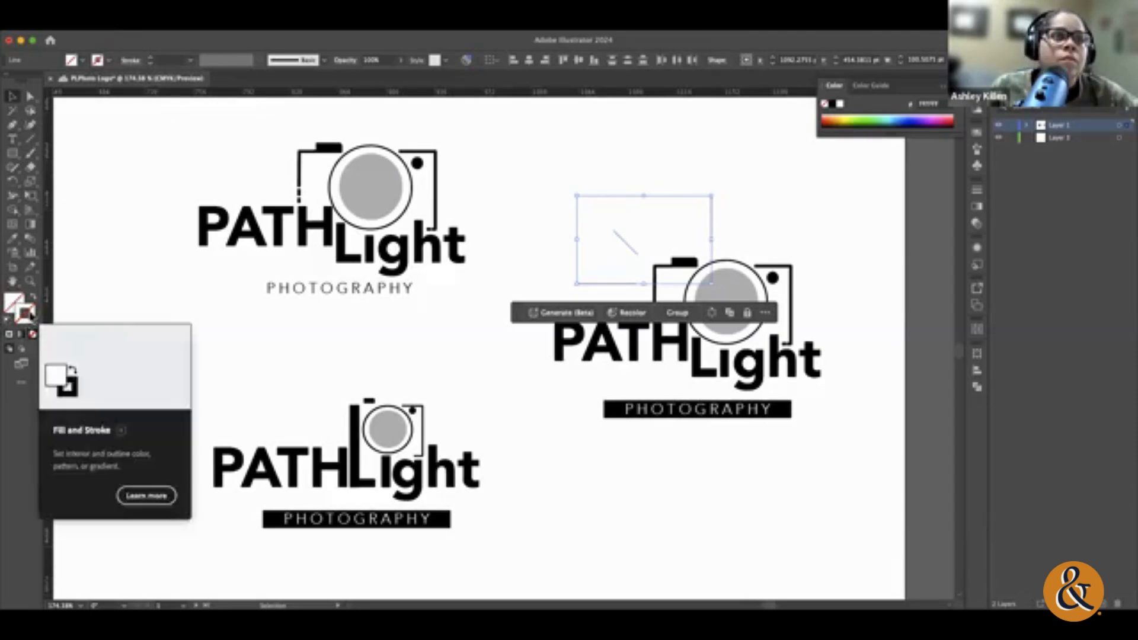
Step: Give the three selected light rays no fill and a black 3 pt stroke
click(9, 323)
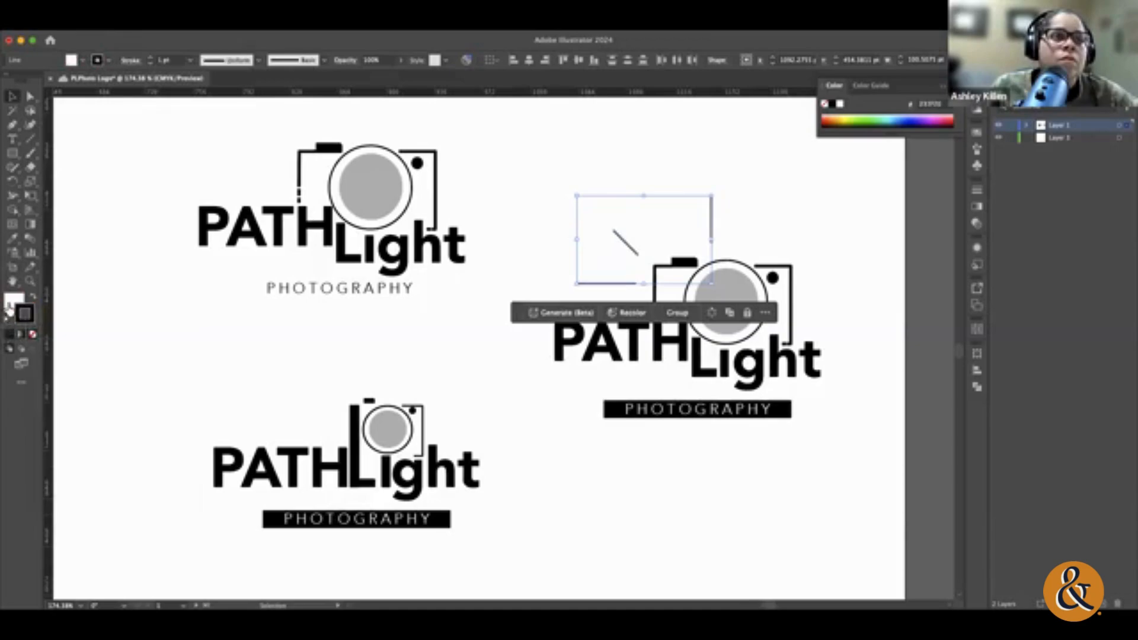
click(33, 336)
click(22, 312)
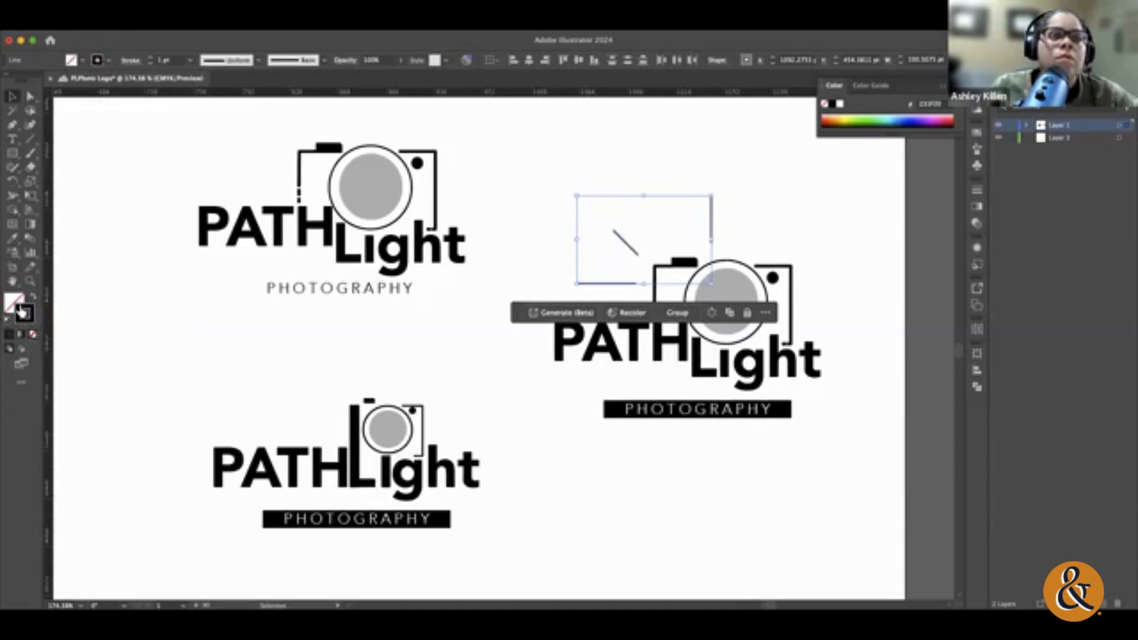
click(150, 60)
click(151, 59)
click(150, 59)
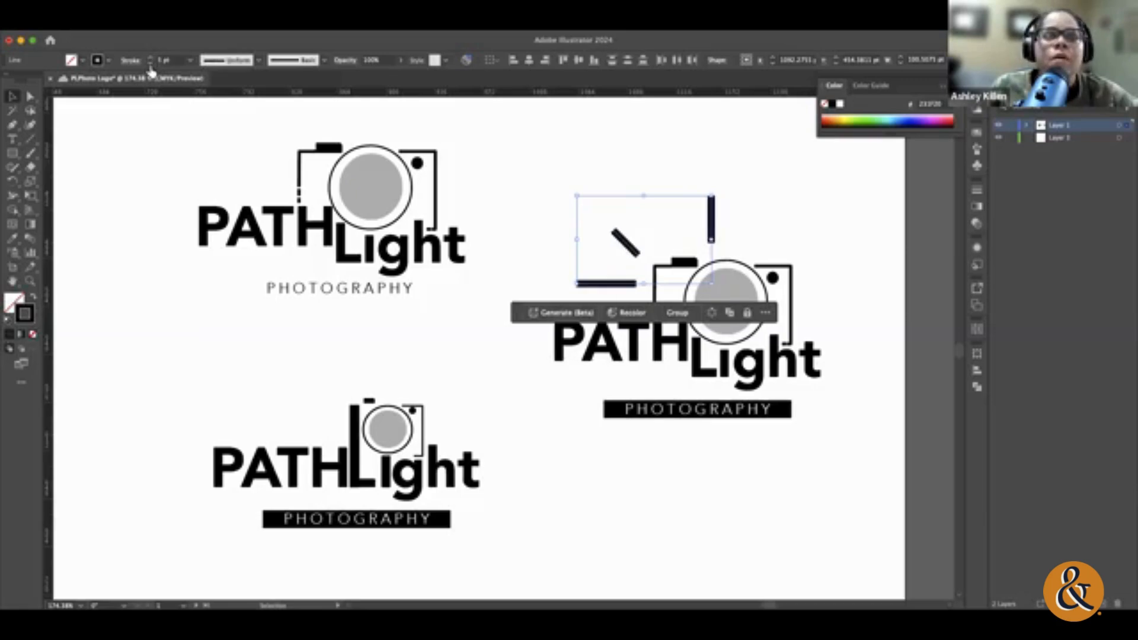
click(150, 64)
click(151, 63)
click(150, 64)
click(151, 58)
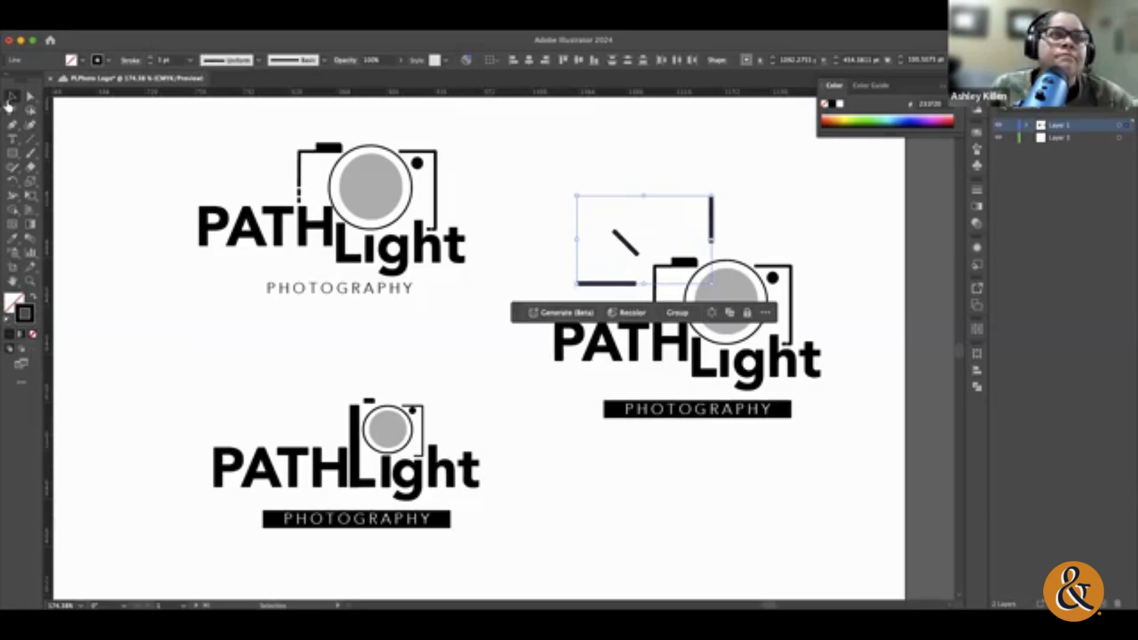
click(802, 232)
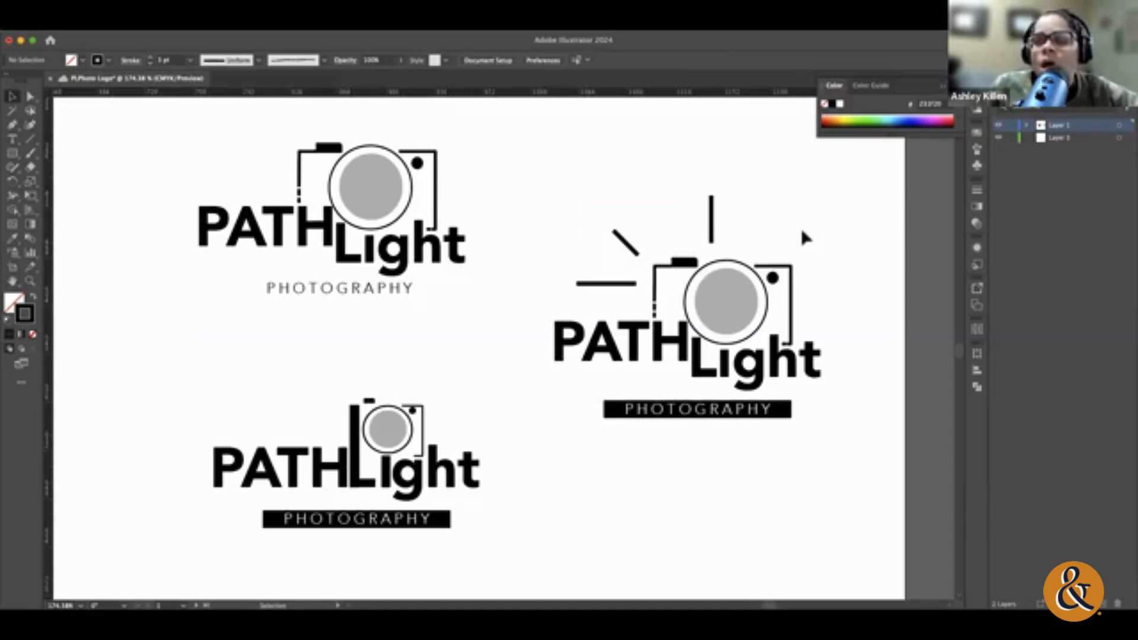
Step: Examine the camera logo variants, the pencil sketches and the stacked PATH LIGHT wordmark across both artboards
scroll(802, 233, right, 3)
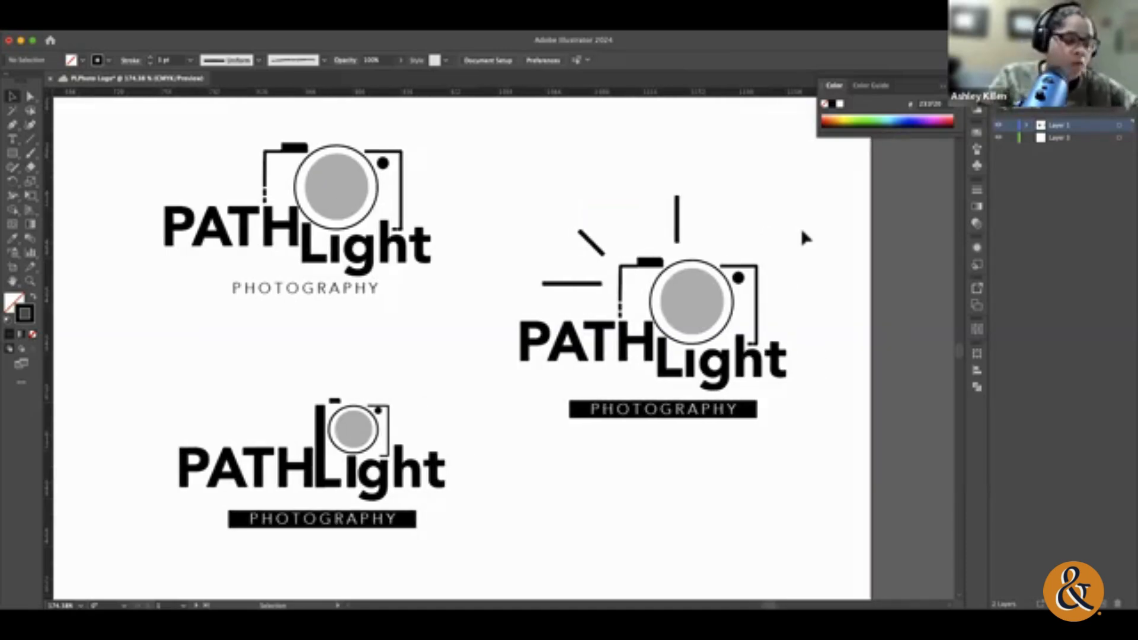
key(super+minus)
key(super+minus)
key(super+minus)
key(super+minus)
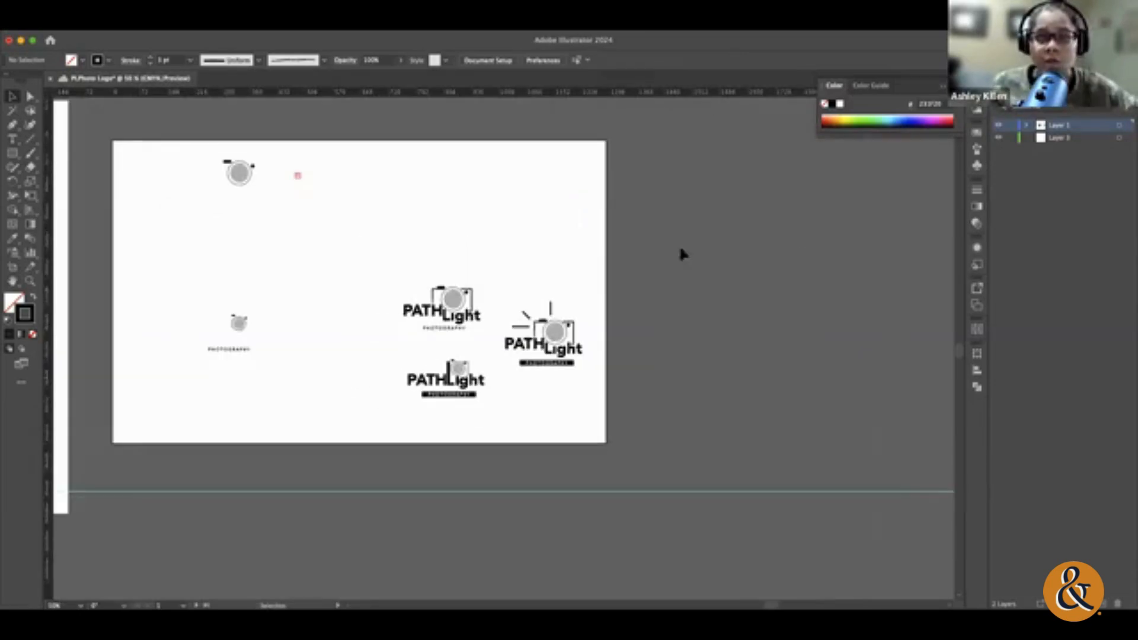
scroll(614, 295, left, 10)
scroll(614, 296, left, 15)
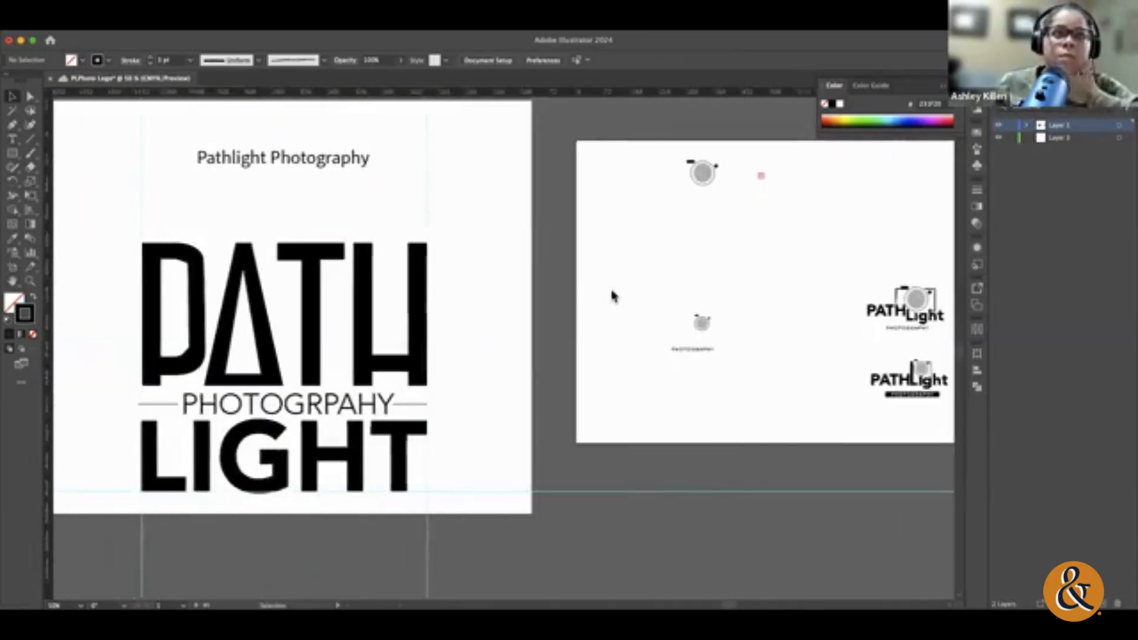
scroll(623, 303, right, 20)
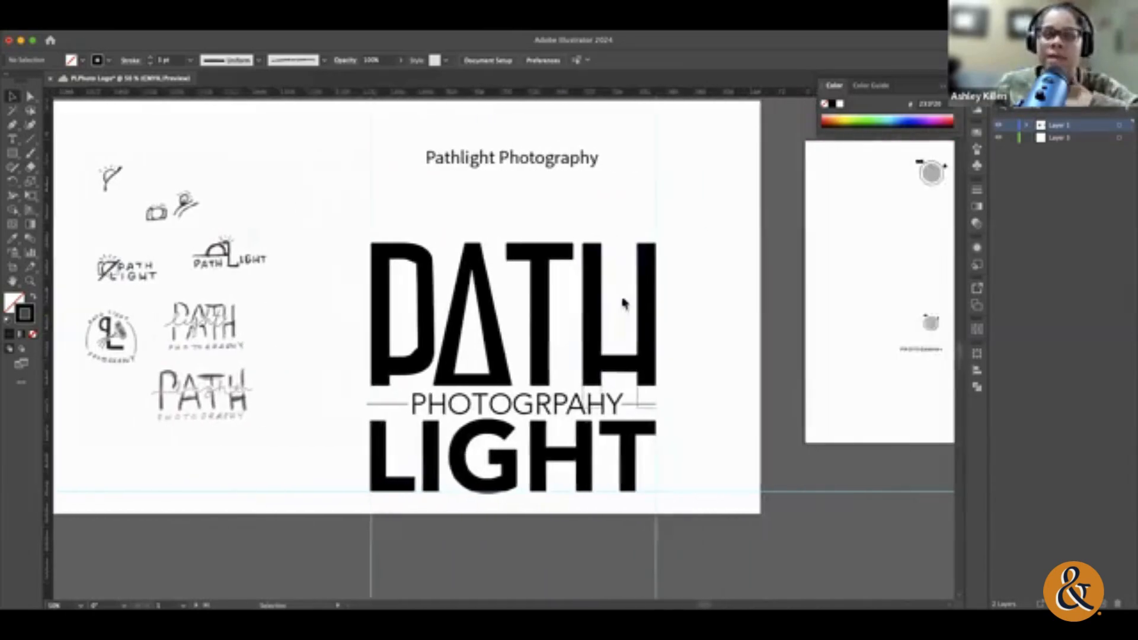
scroll(622, 302, right, 4)
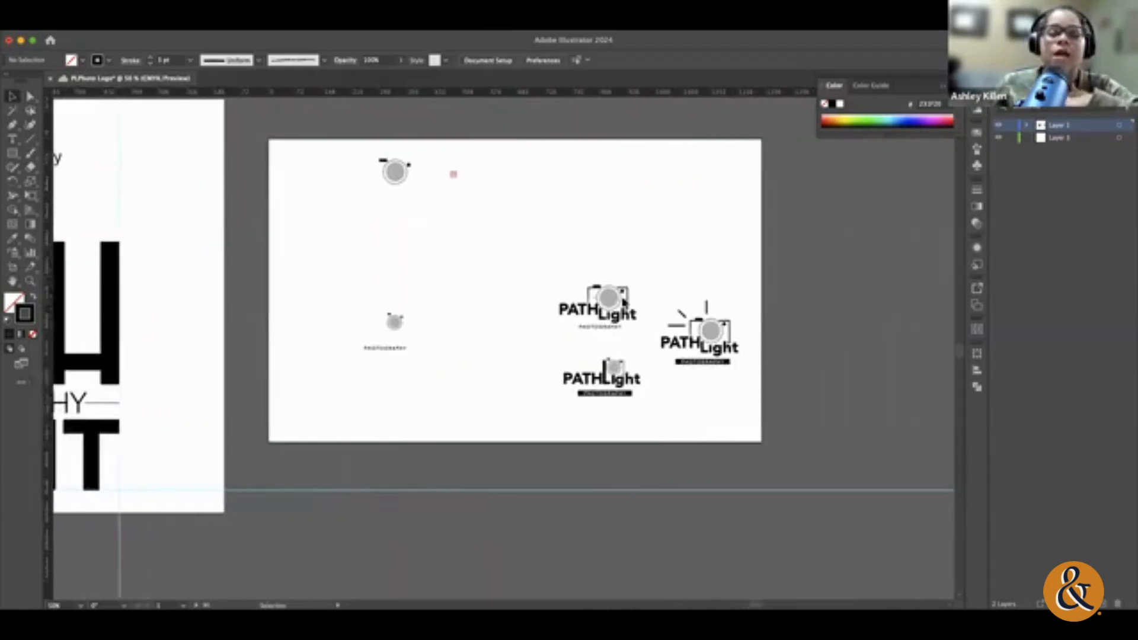
scroll(624, 303, left, 1)
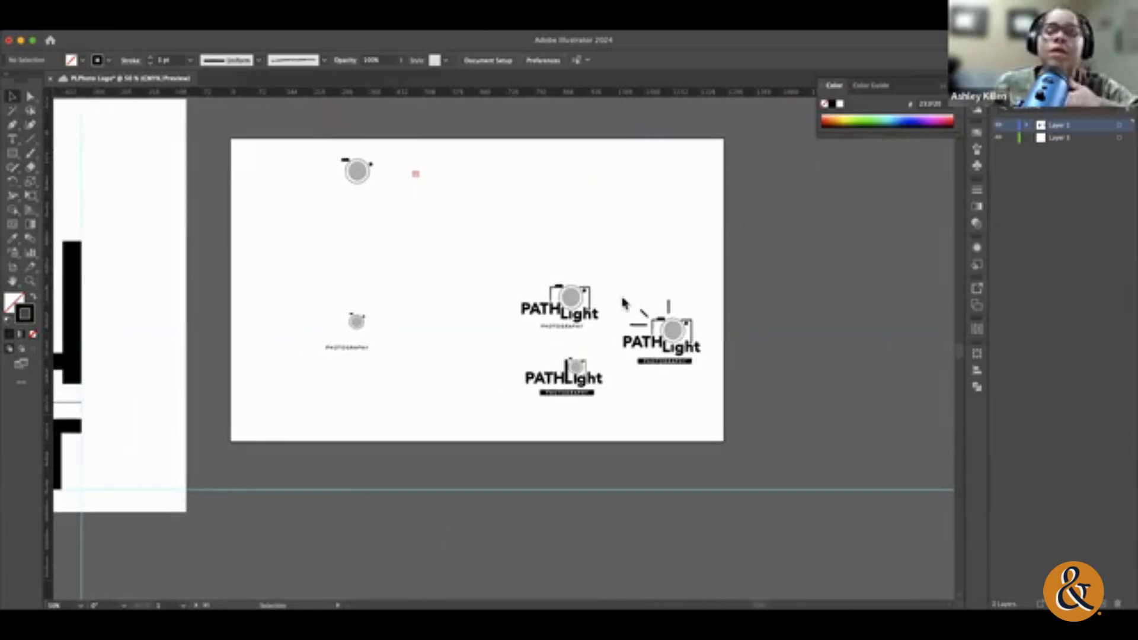
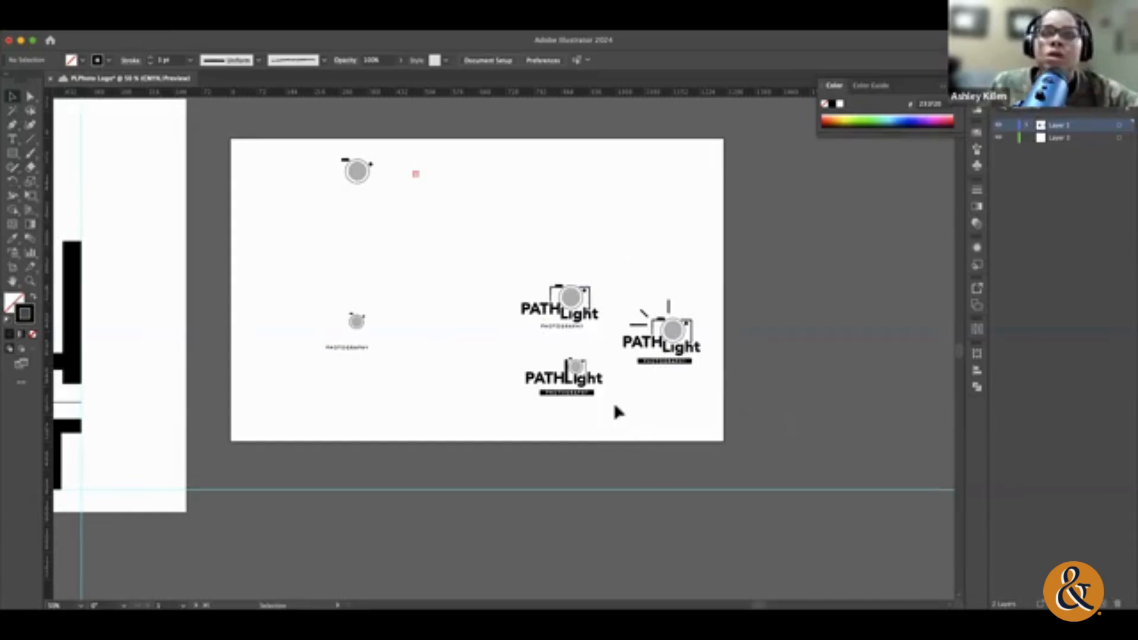
Step: Move the large-camera logo with the plain PHOTOGRAPHY line into the empty upper-right area of the artboard
click(573, 326)
drag(573, 326, 652, 196)
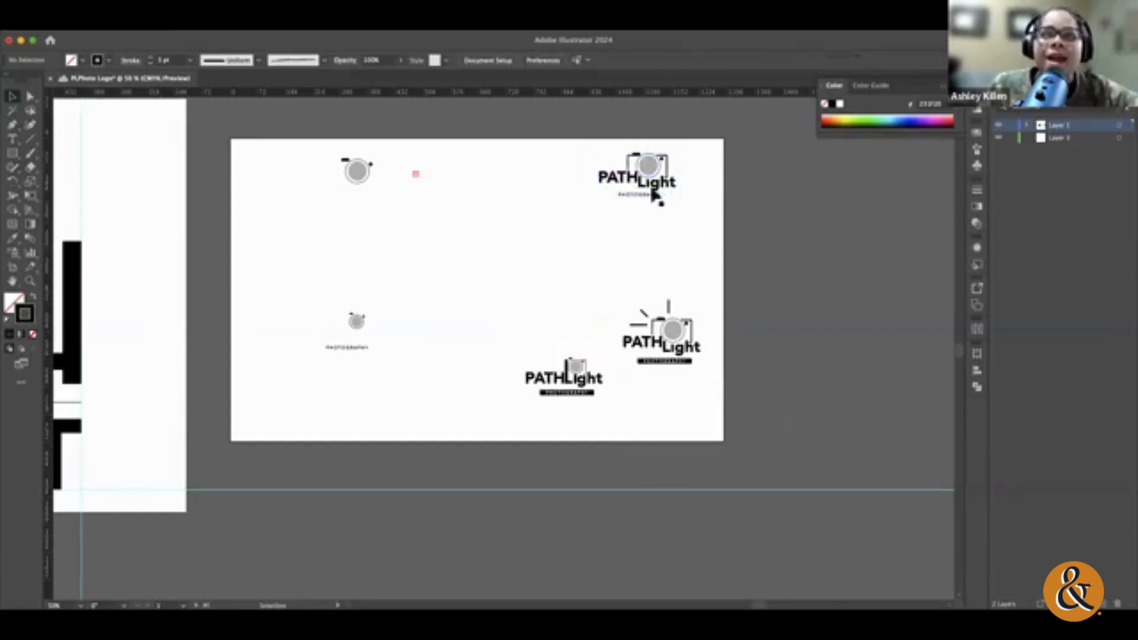
click(30, 281)
drag(659, 175, 848, 264)
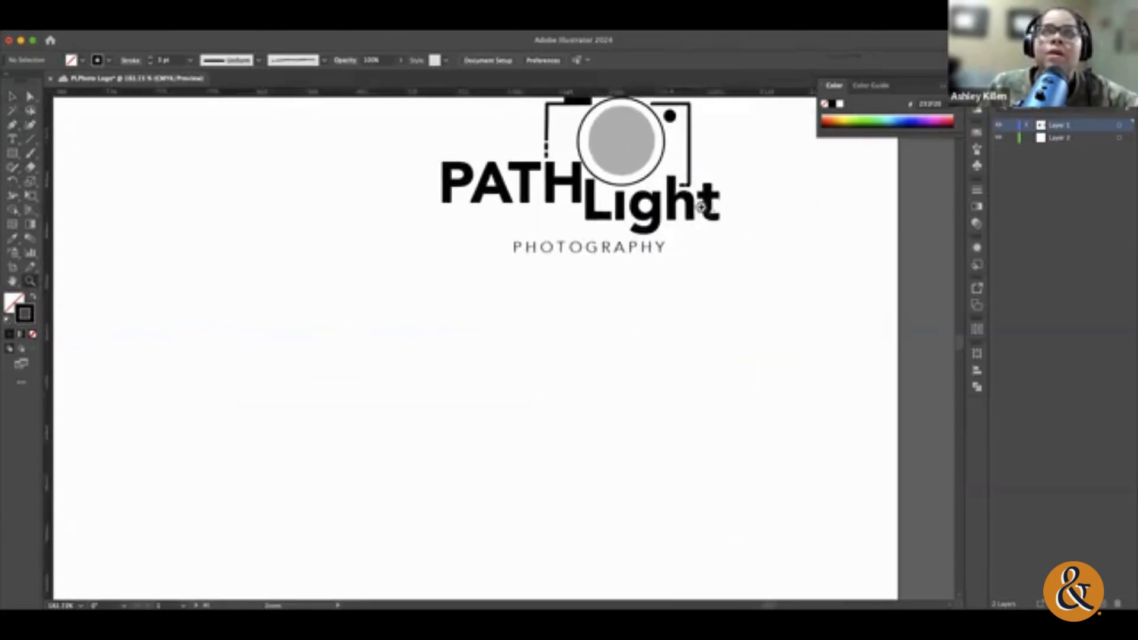
scroll(704, 208, up, 4)
click(12, 96)
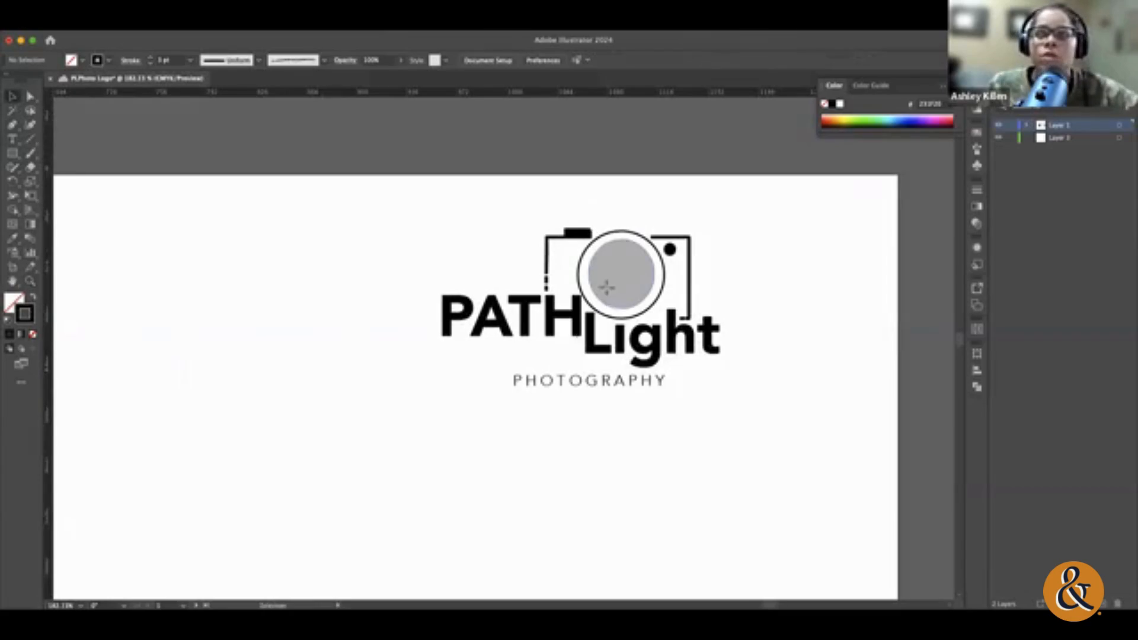
Step: Try a bright red fill on the grey camera lens circle, undoing the accidental stroke colour
click(605, 279)
click(1011, 87)
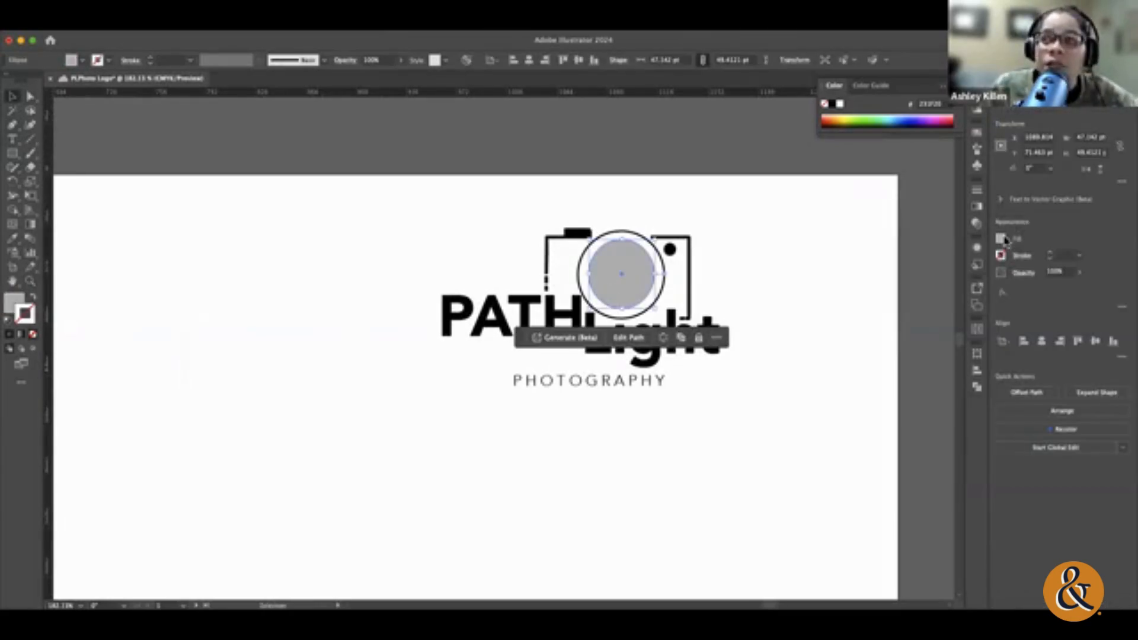
click(1001, 239)
click(904, 282)
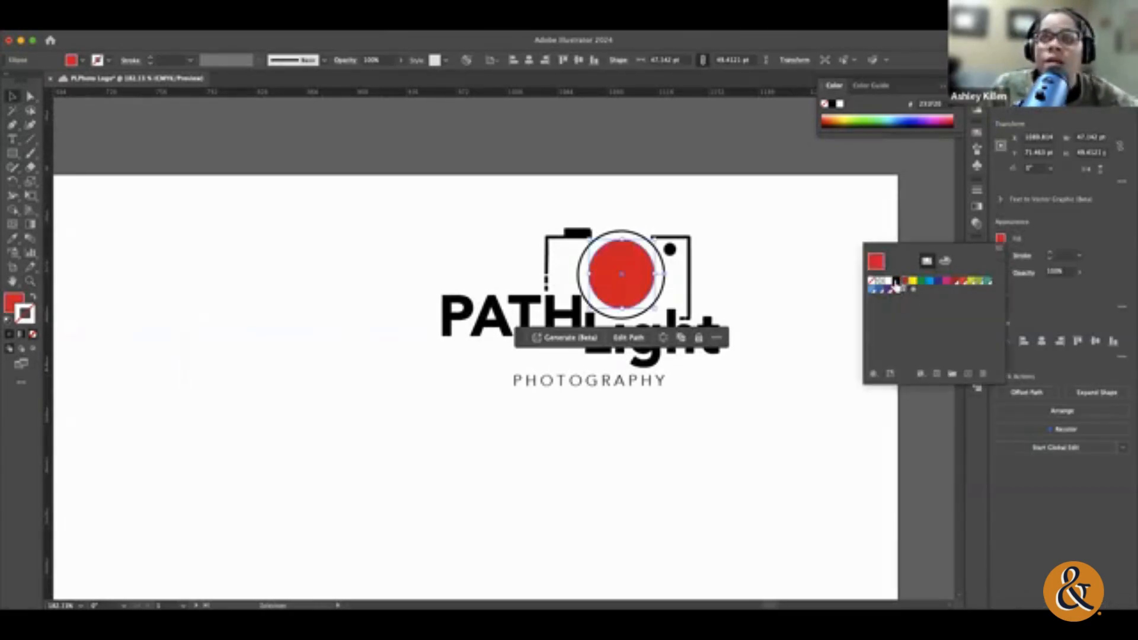
click(828, 117)
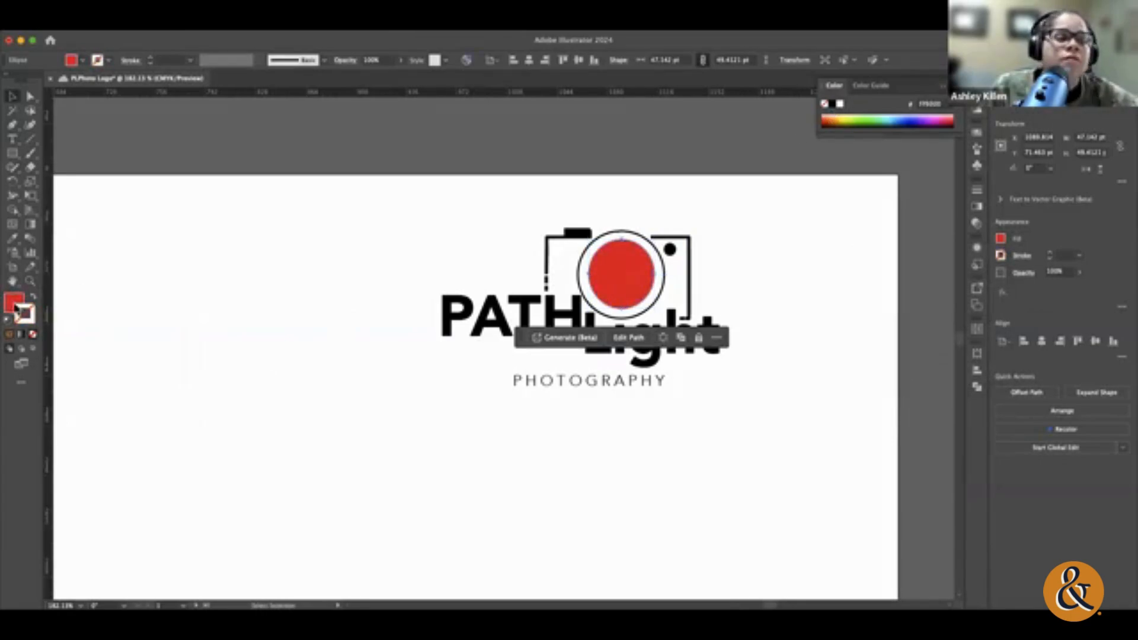
drag(827, 118, 829, 118)
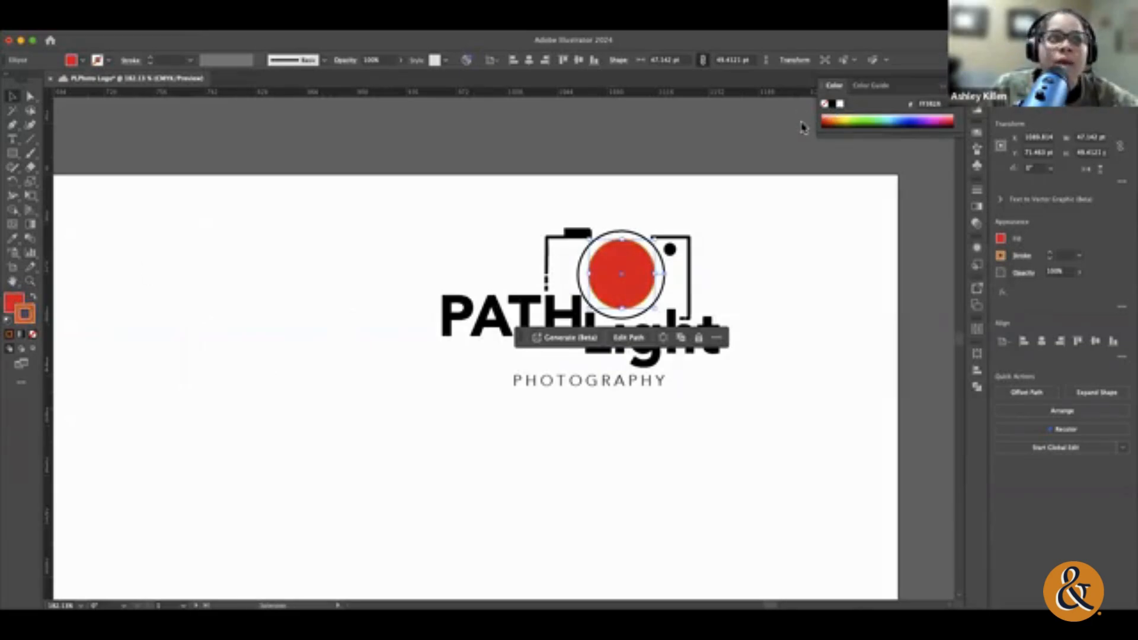
key(ctrl+z)
Step: Try a darker red fill on the camera lens circle
double_click(13, 304)
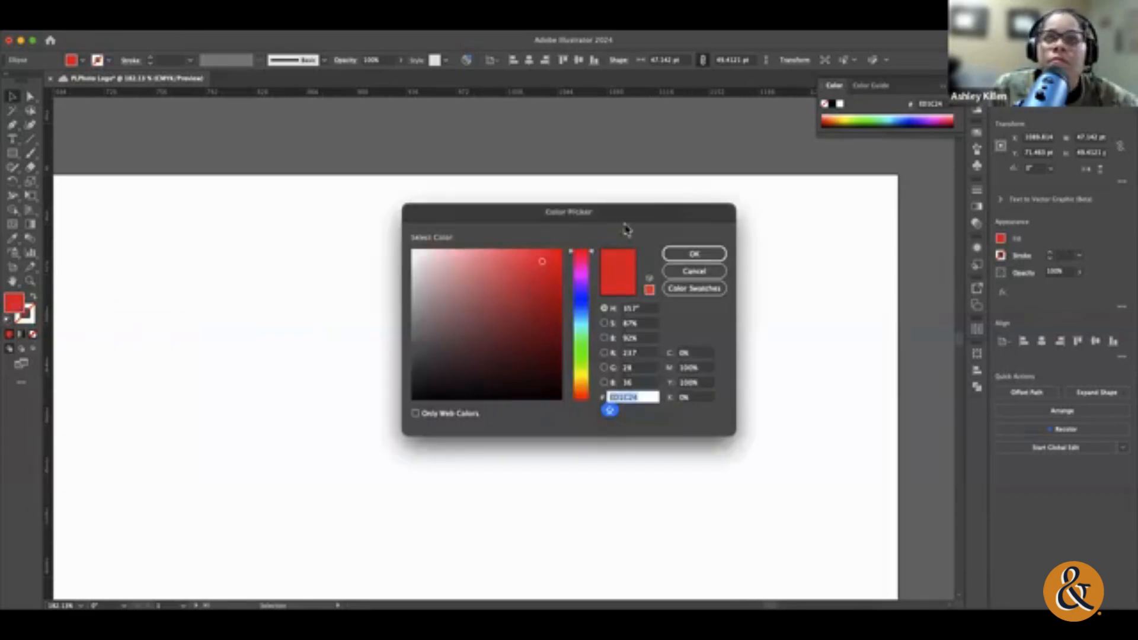
drag(626, 229, 444, 176)
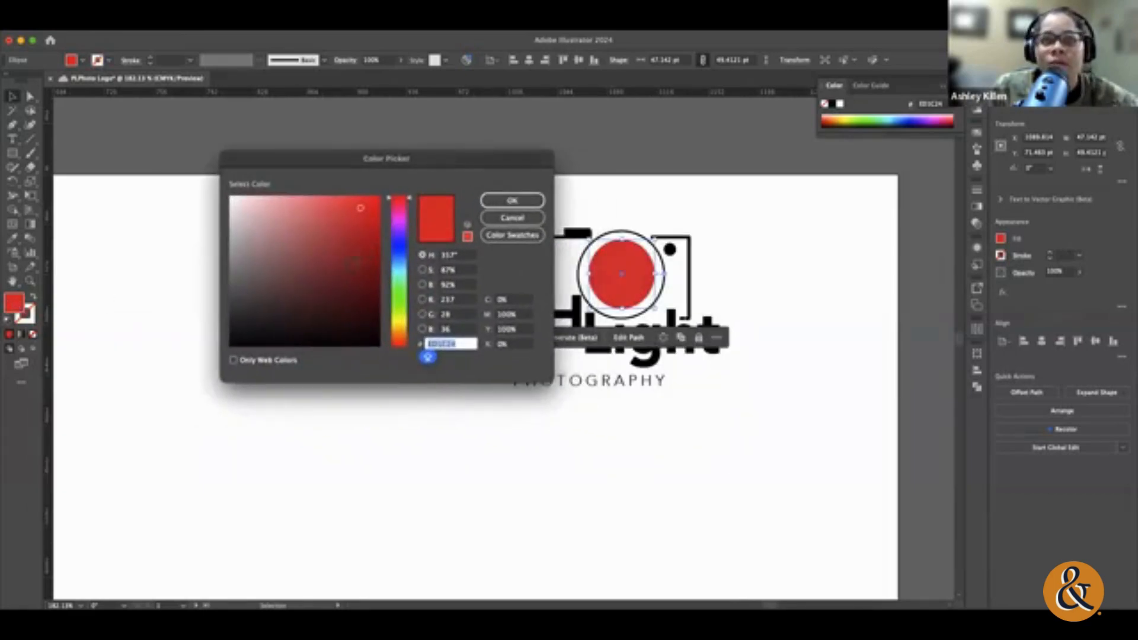
click(351, 264)
click(513, 200)
click(510, 204)
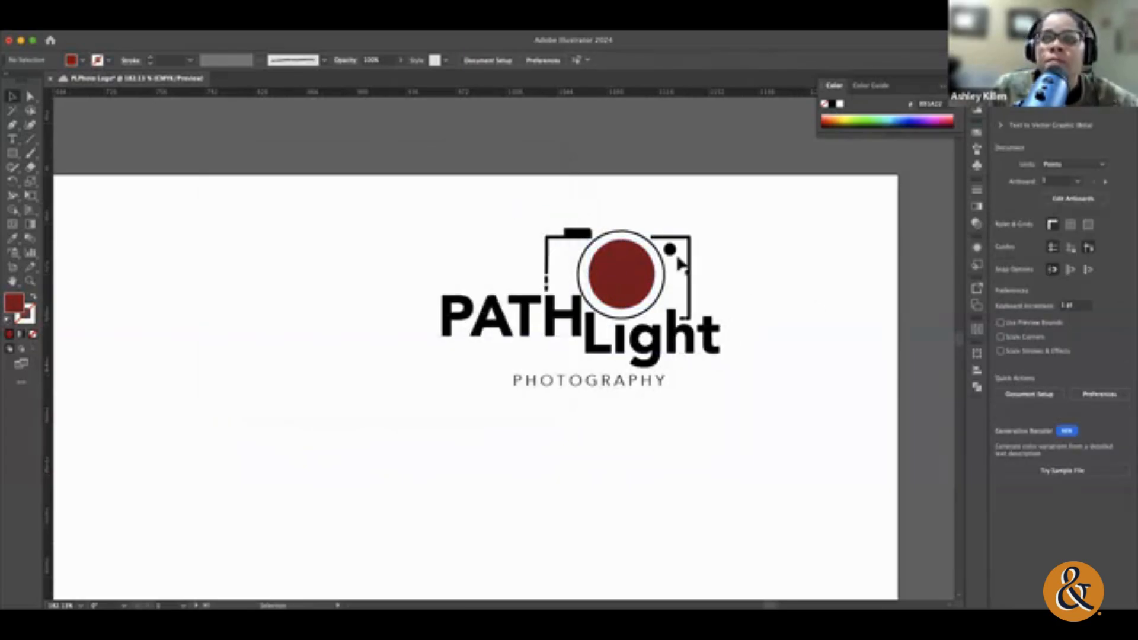
Step: Undo the red fills on the lens to bring back its grey colour, keeping the logo's new position
key(super+z)
key(super+z)
key(super+z)
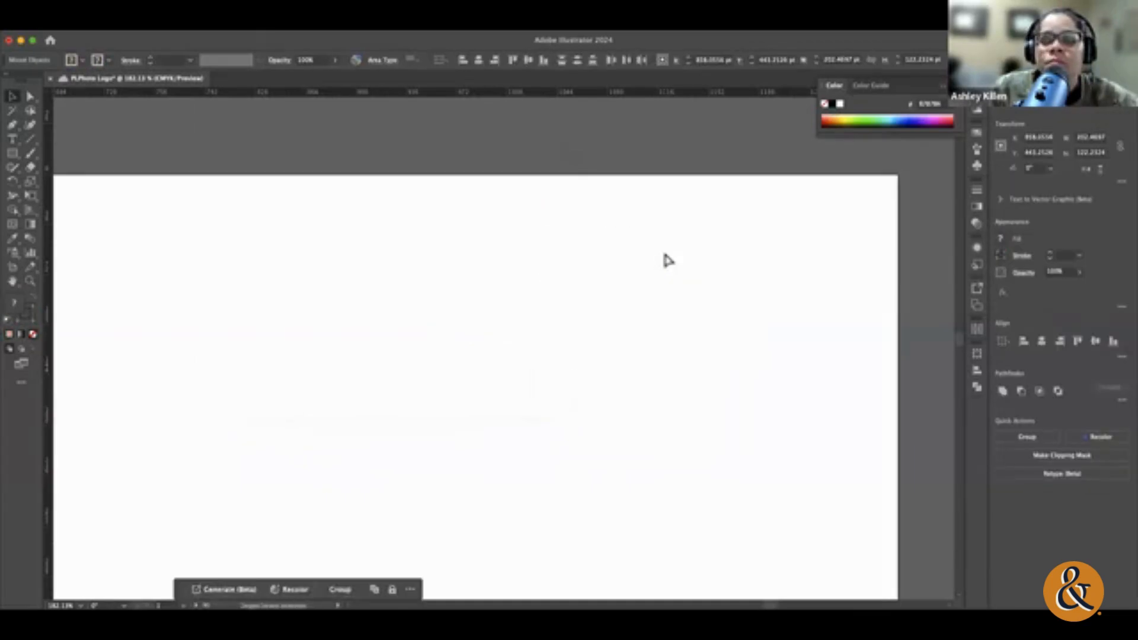
key(super+shift+z)
click(388, 287)
Step: Fill the small dot at the camera's upper-right corner with dark red (#9B0731)
click(669, 249)
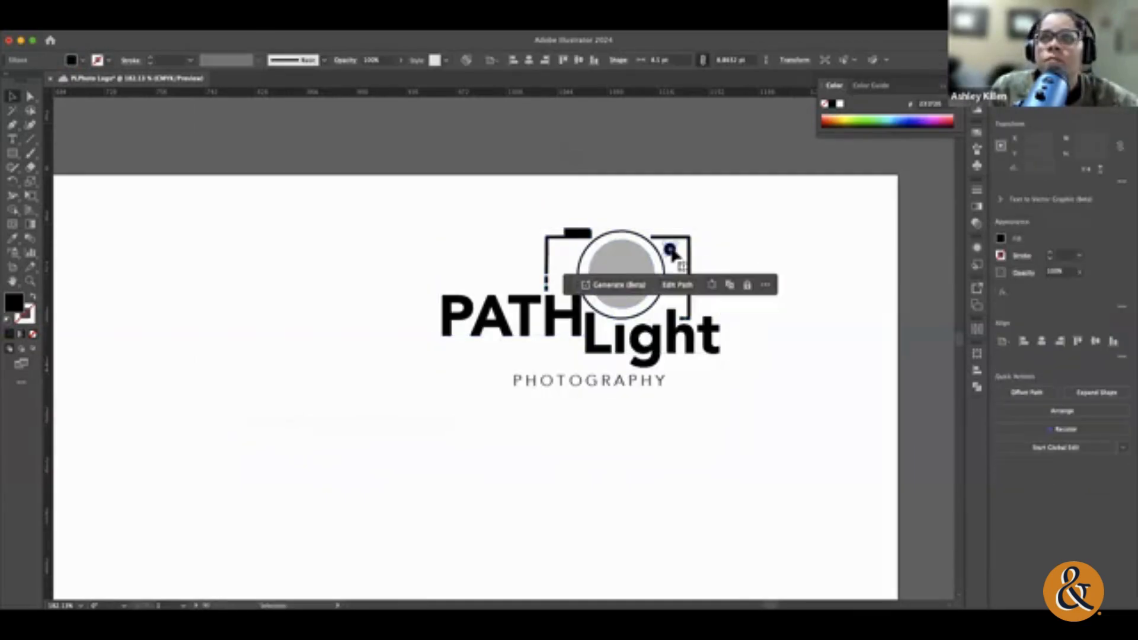
double_click(11, 312)
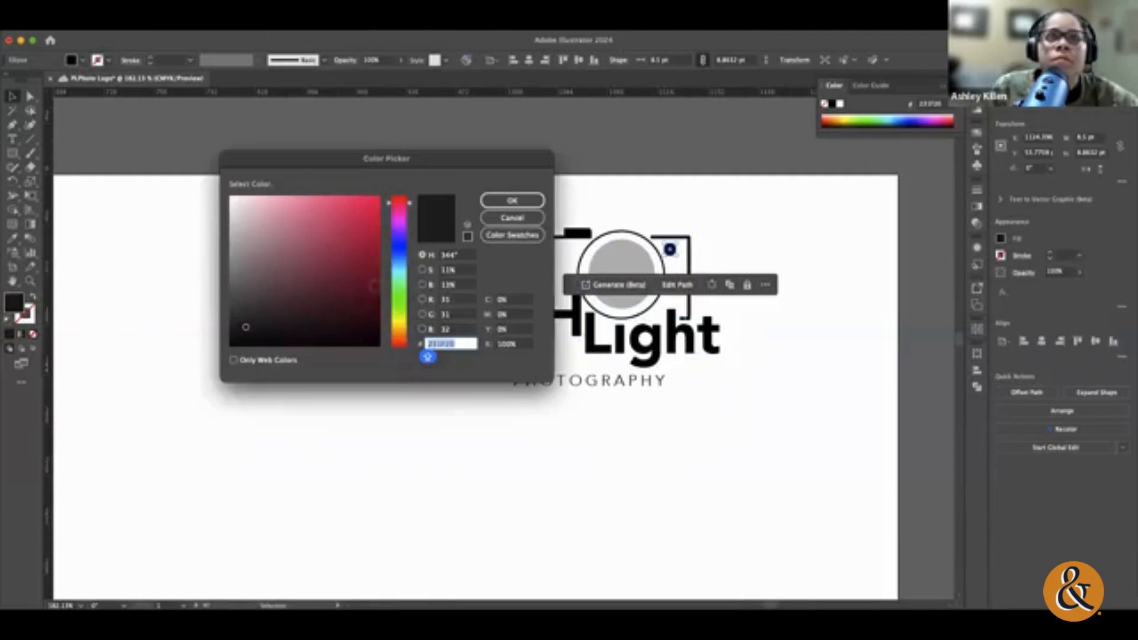
click(373, 286)
click(374, 255)
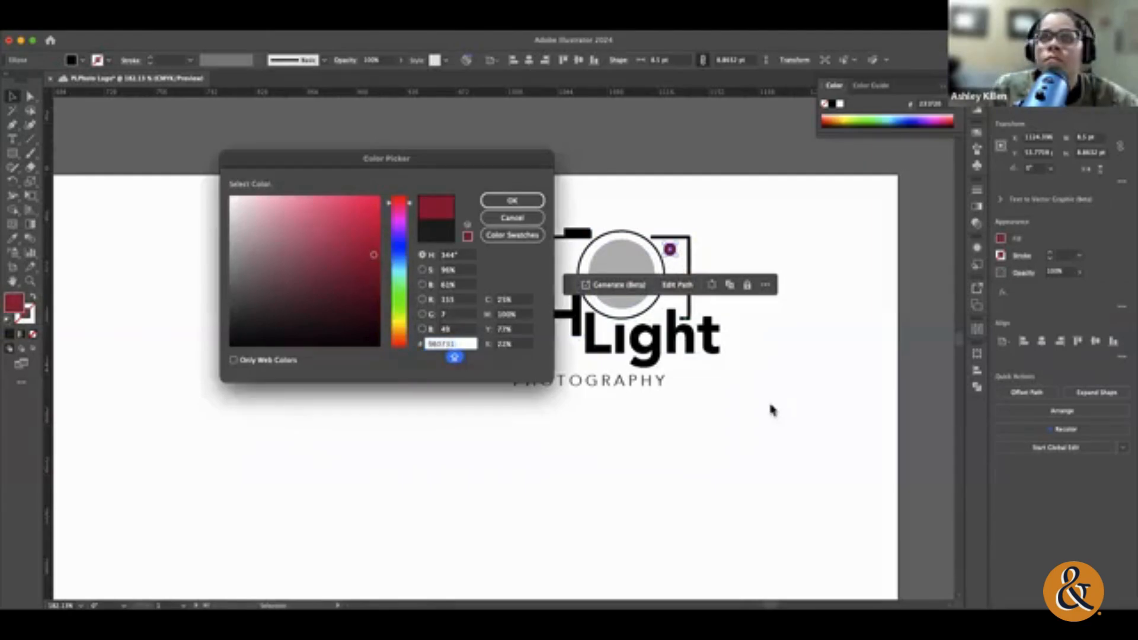
click(512, 200)
click(796, 435)
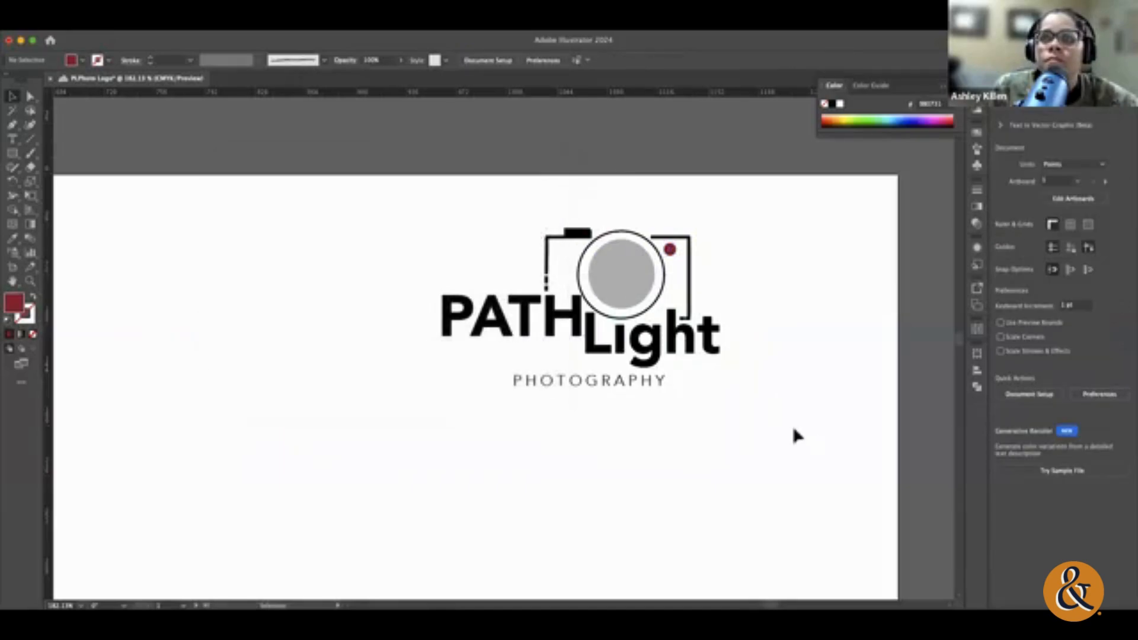
Step: Save the small dot's dark red as a swatch and fill the PHOTOGRAPHY text with it
click(552, 383)
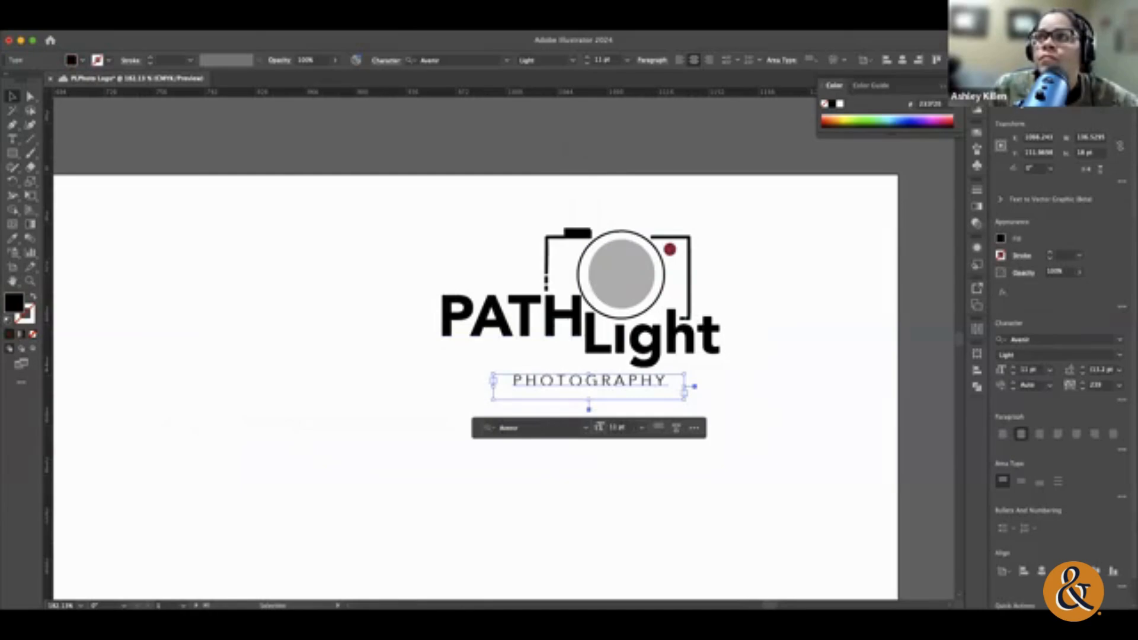
click(979, 151)
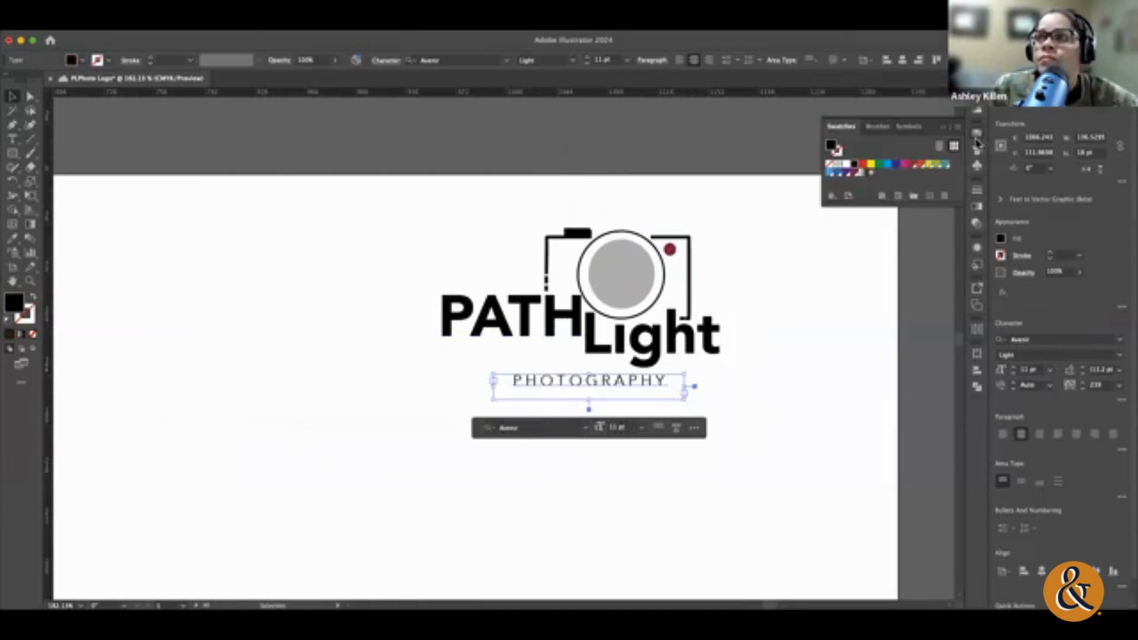
click(669, 251)
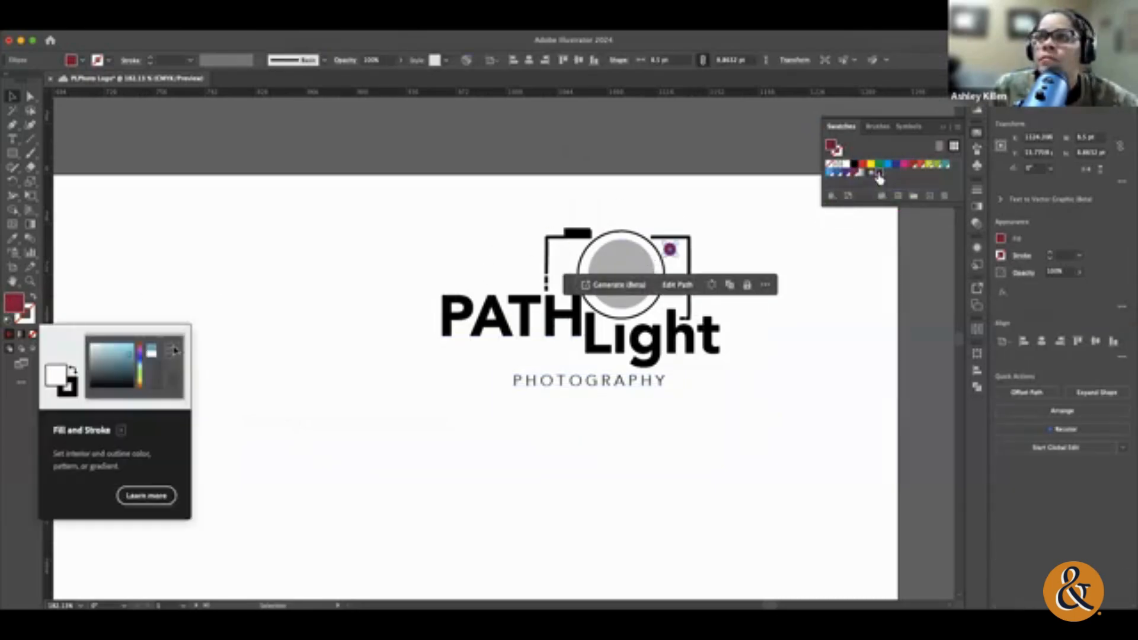
click(636, 377)
click(636, 383)
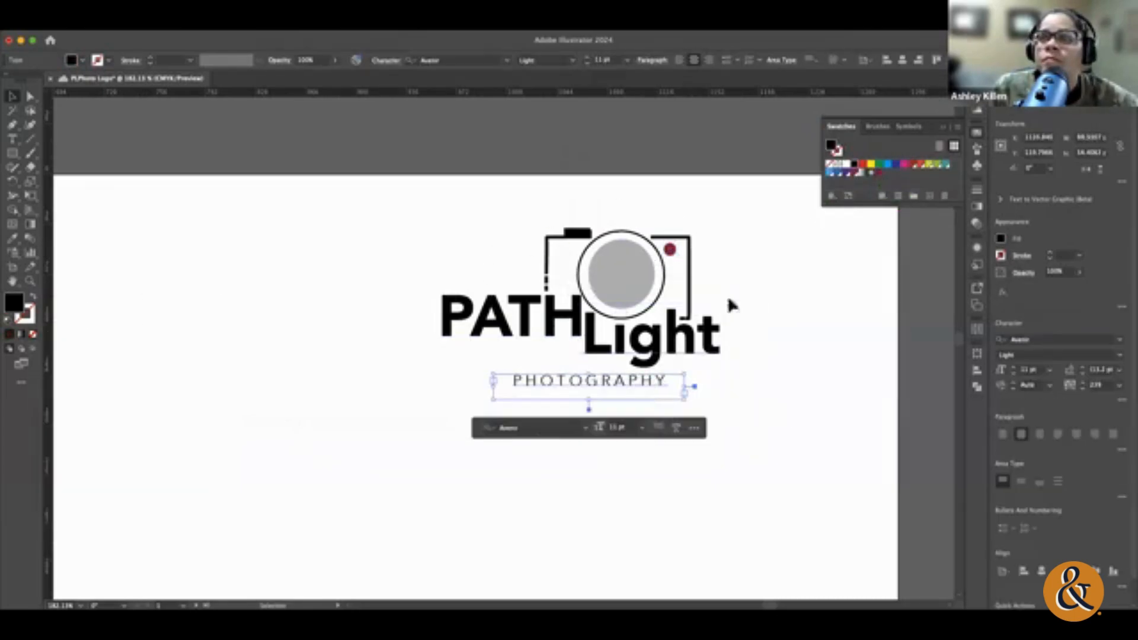
click(879, 172)
click(878, 332)
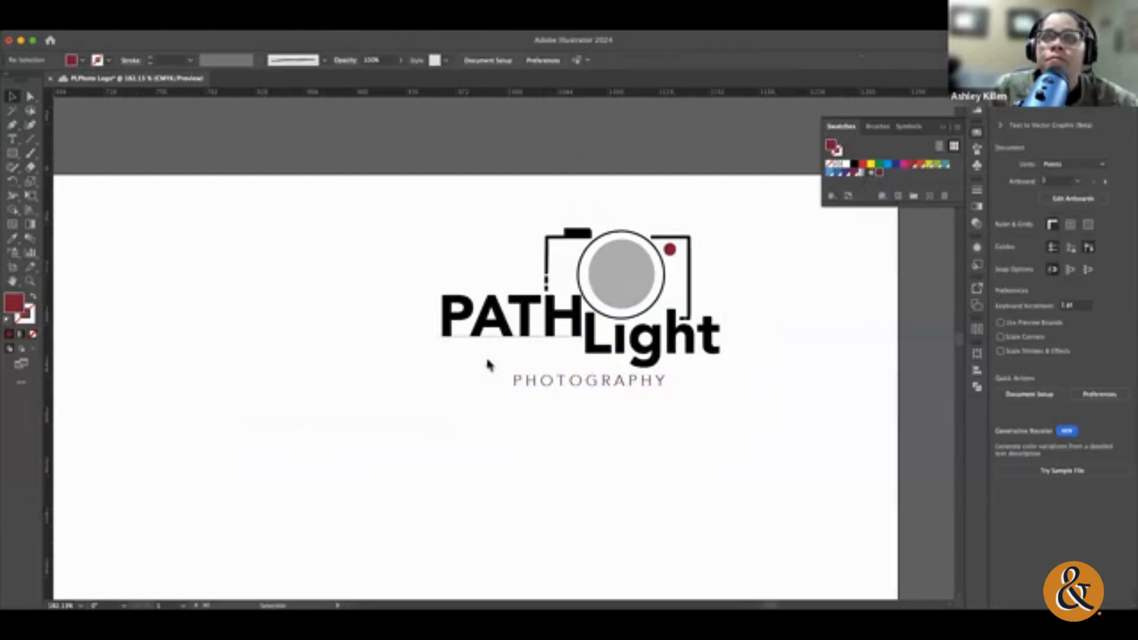
Step: Fill the PATH text with the saved dark red swatch
click(582, 234)
click(448, 260)
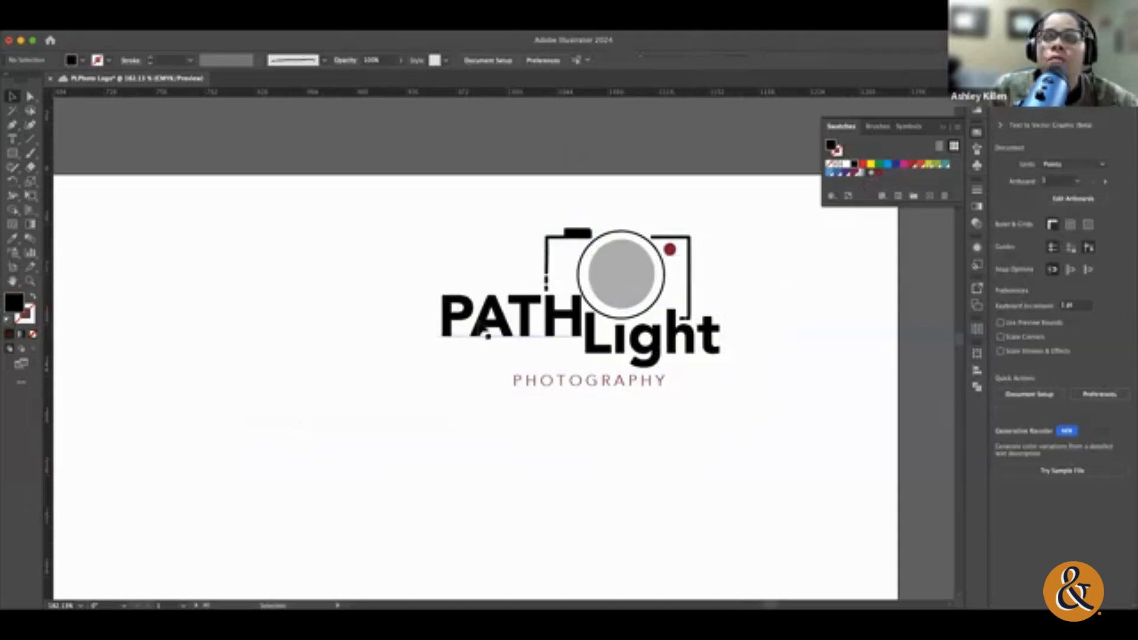
click(465, 334)
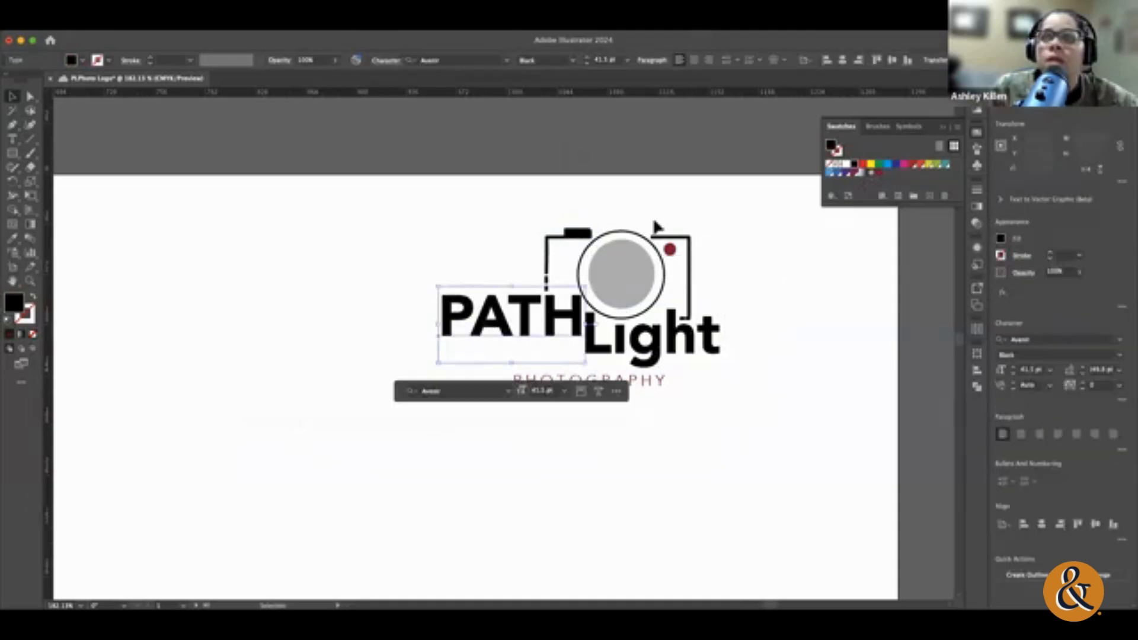
click(871, 173)
click(763, 373)
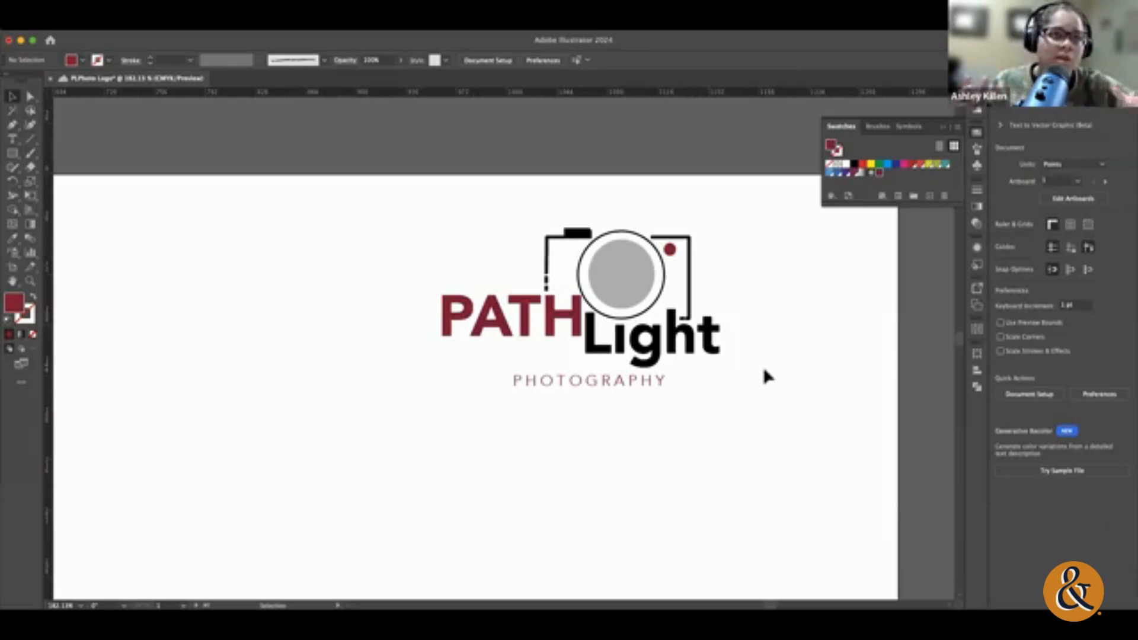
Step: Fill the camera lens circle with dark navy blue (#1A2449)
click(691, 352)
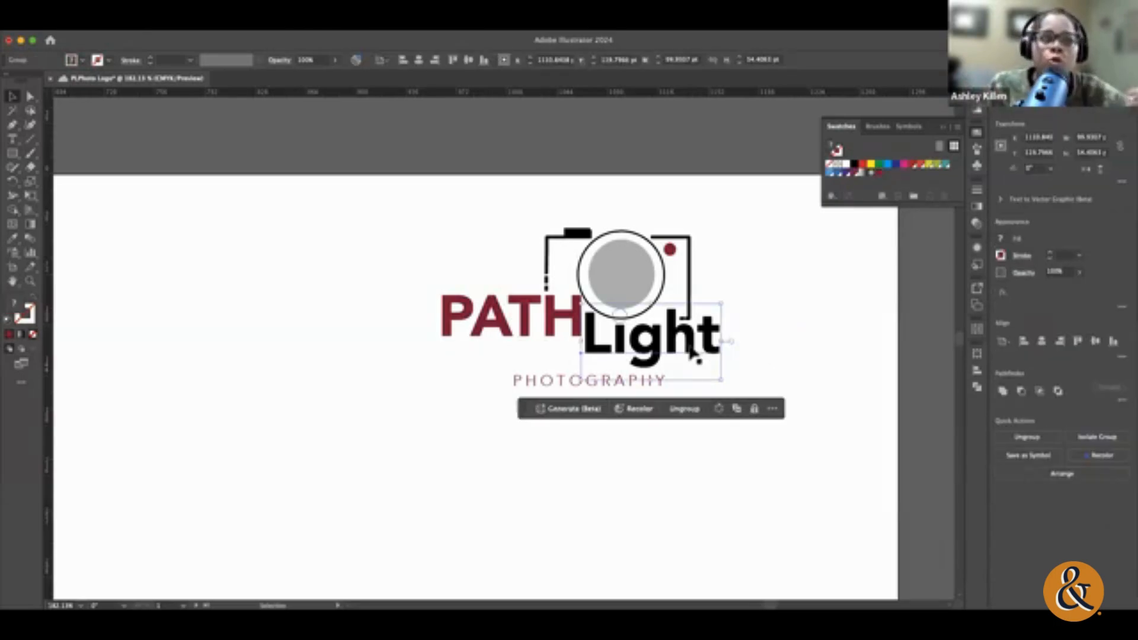
click(790, 310)
click(646, 287)
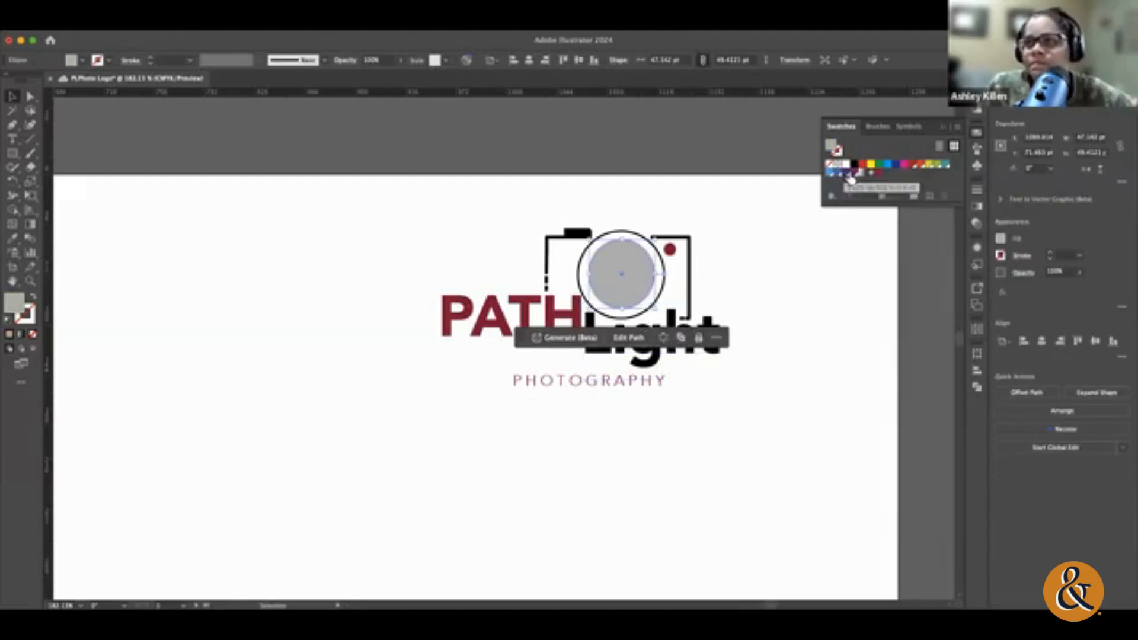
click(863, 165)
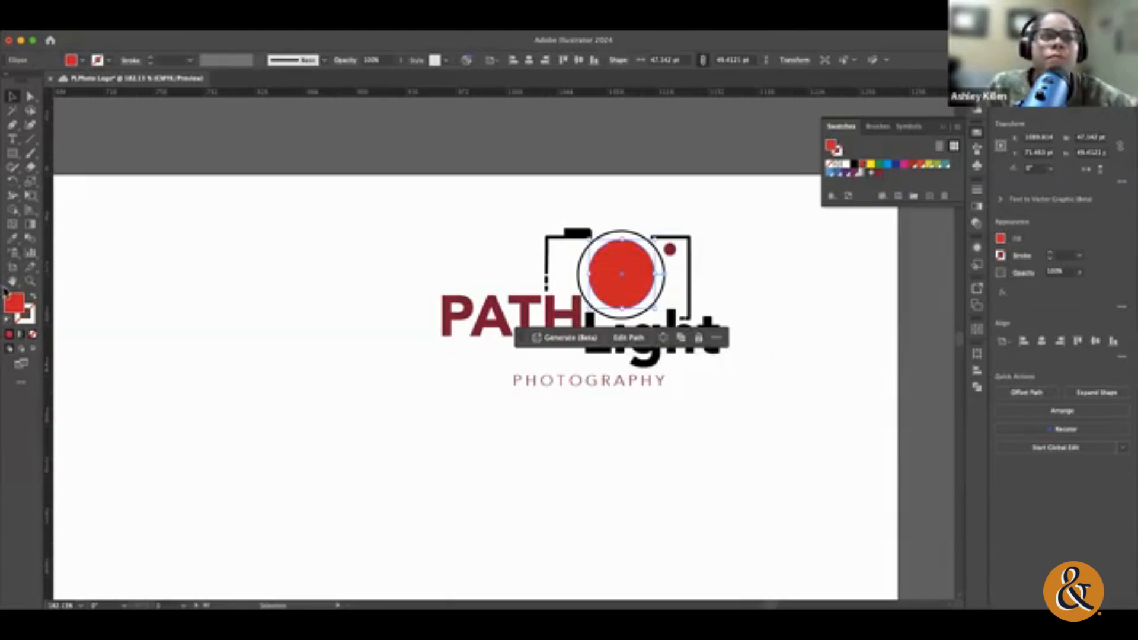
double_click(21, 313)
text(1535AA)
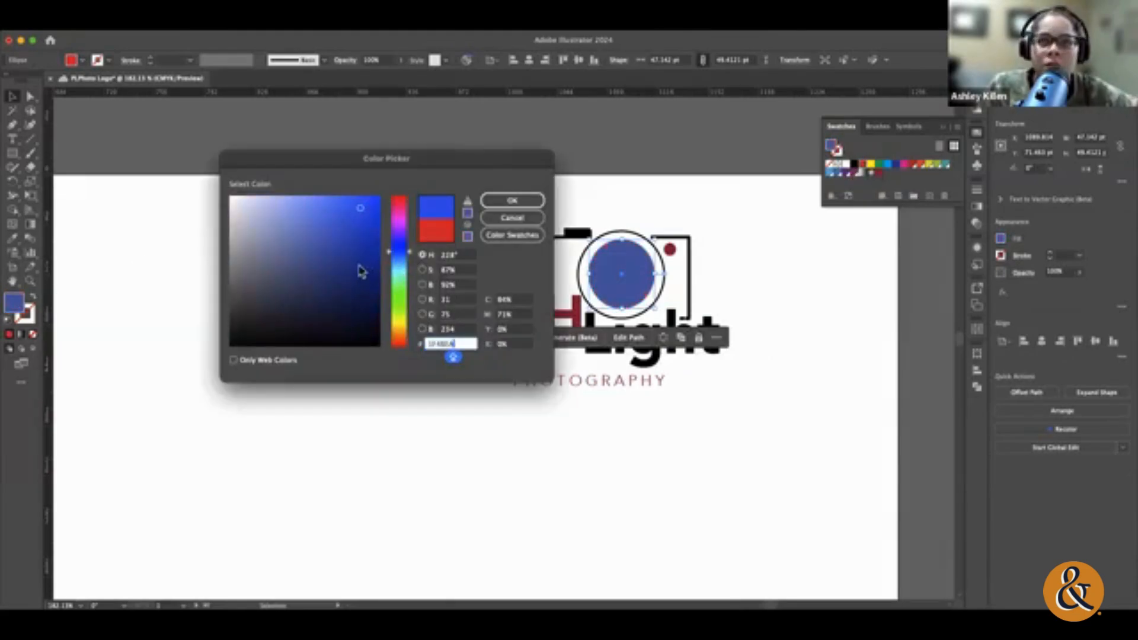
click(329, 308)
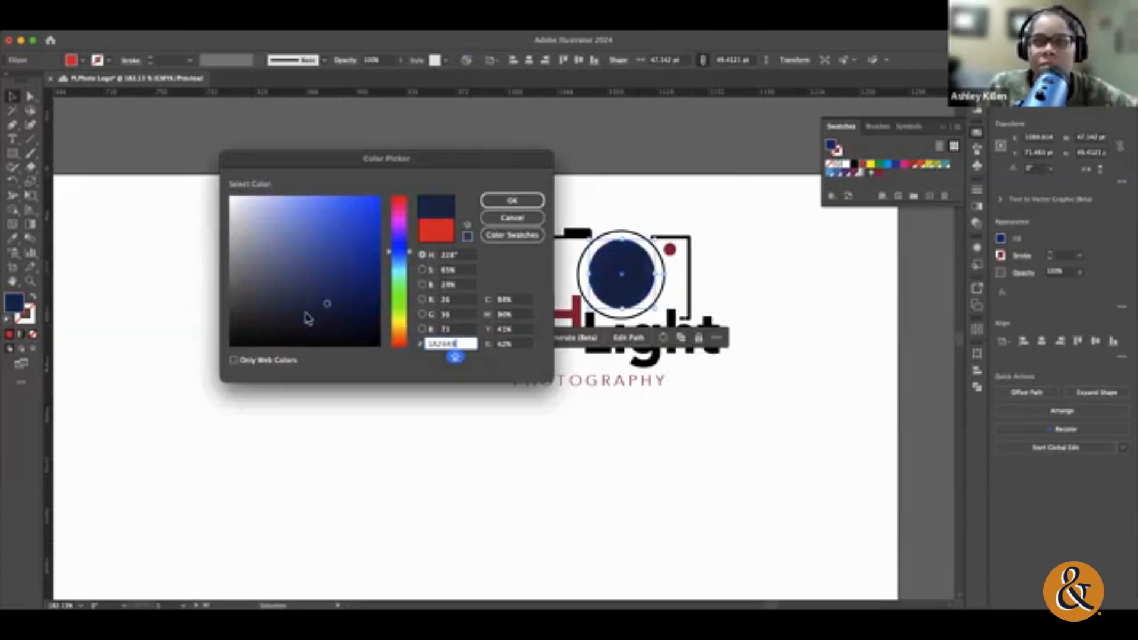
click(512, 201)
Step: Save the lens circle's navy fill as a new swatch
click(714, 341)
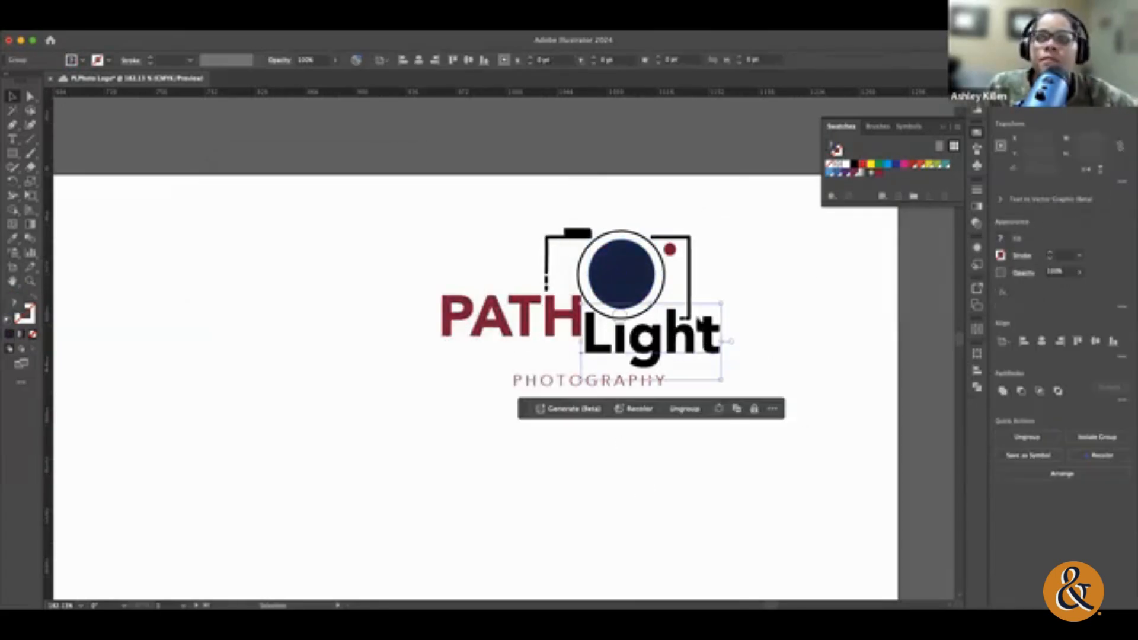
click(622, 277)
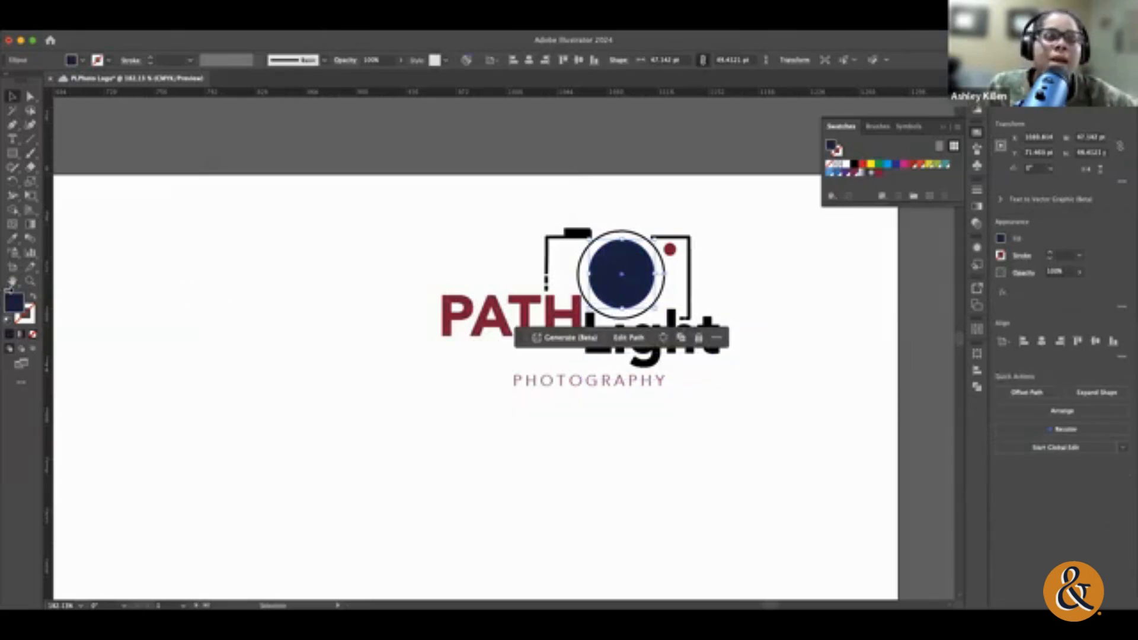
drag(17, 311, 881, 188)
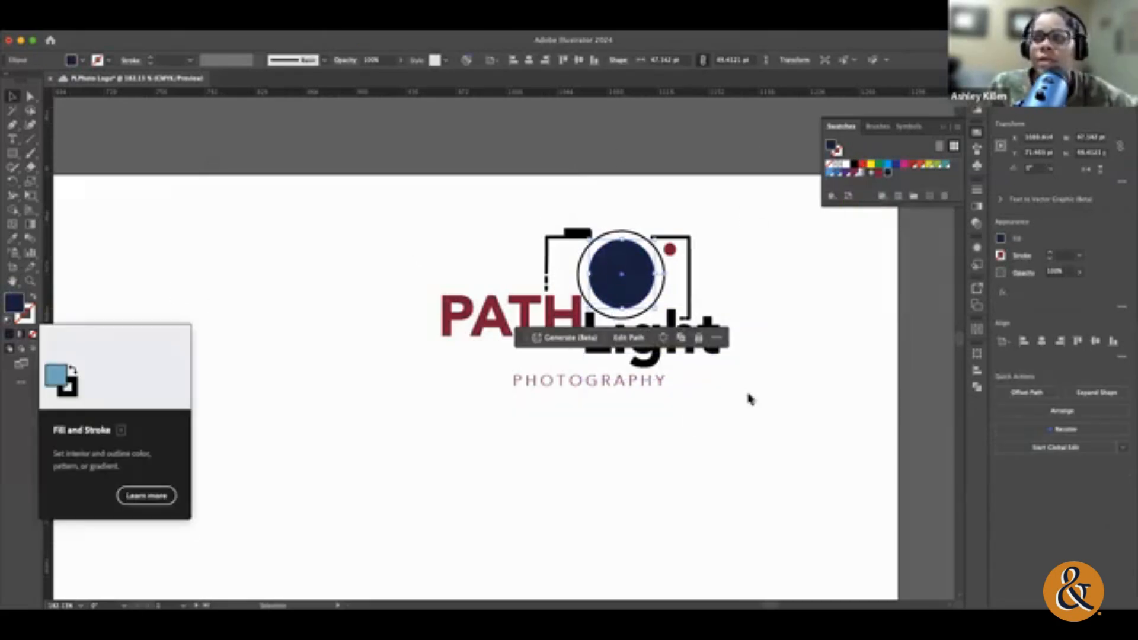
click(688, 417)
Step: Try to fill the whole Light group with the navy swatch, and undo it
click(700, 346)
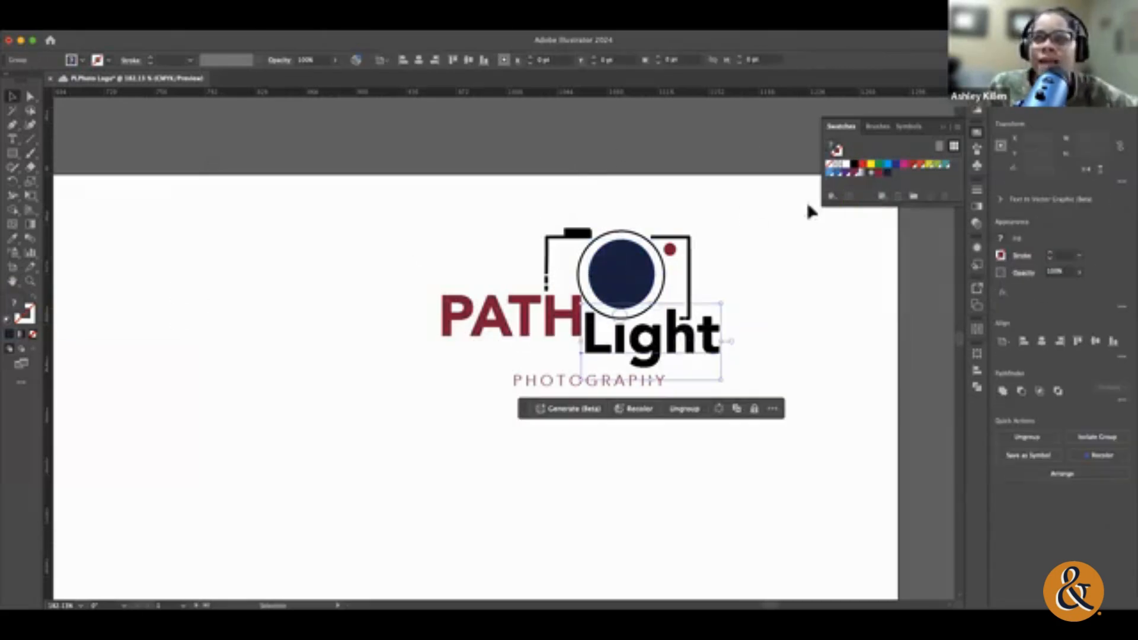
click(887, 172)
click(720, 495)
key(super+z)
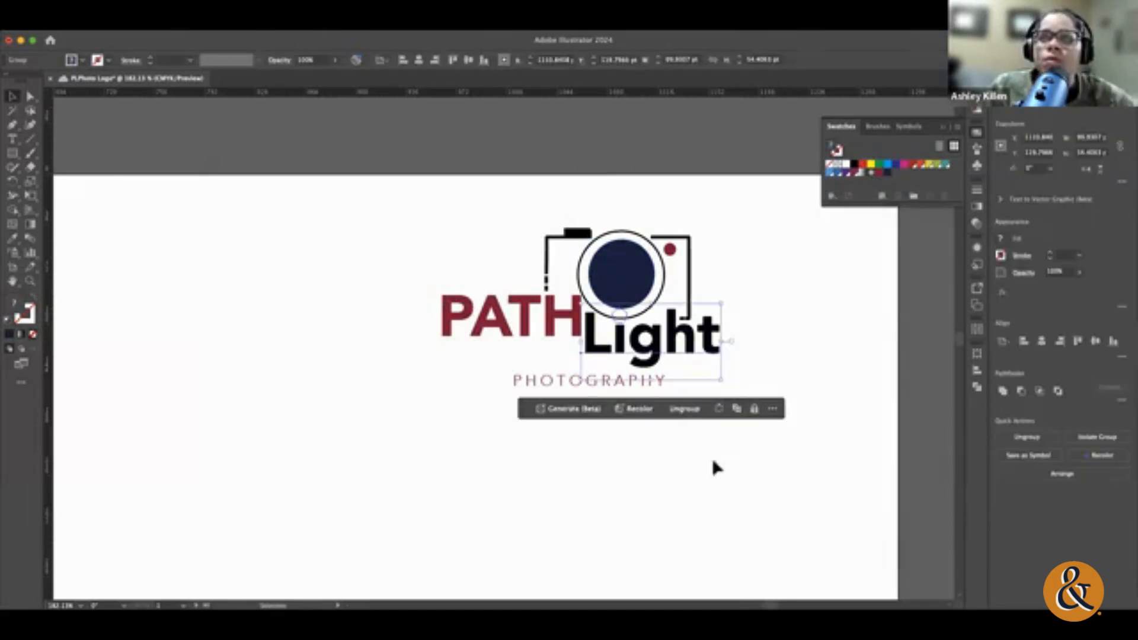
click(897, 450)
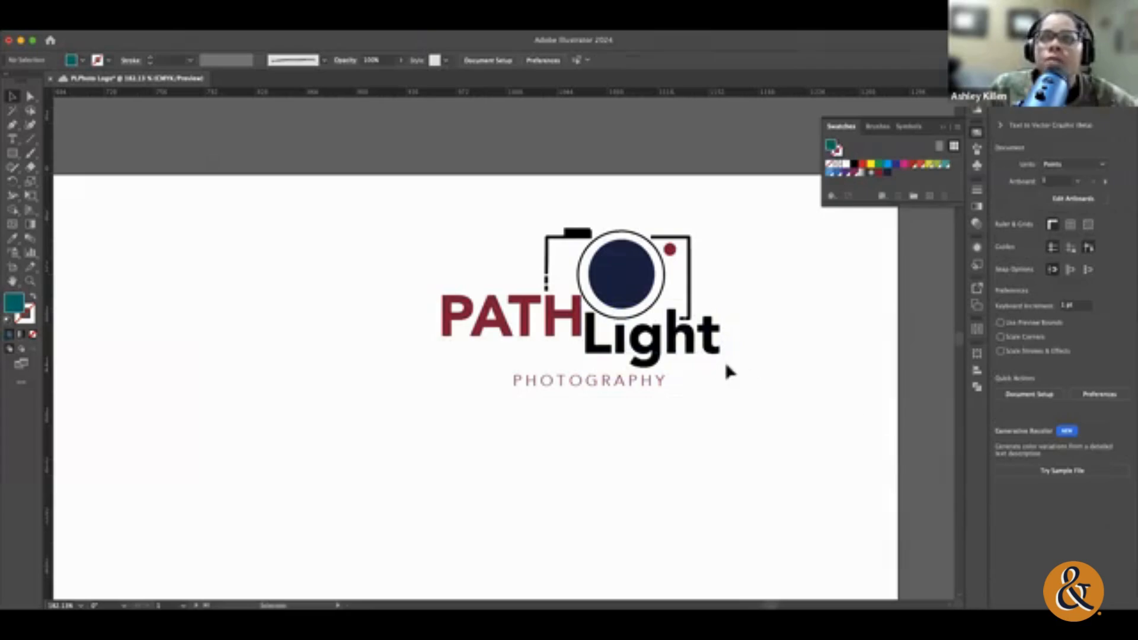
Step: Convert the Light text to outlines and ungroup the lettering from its neighbouring cutout shape
click(30, 96)
click(591, 346)
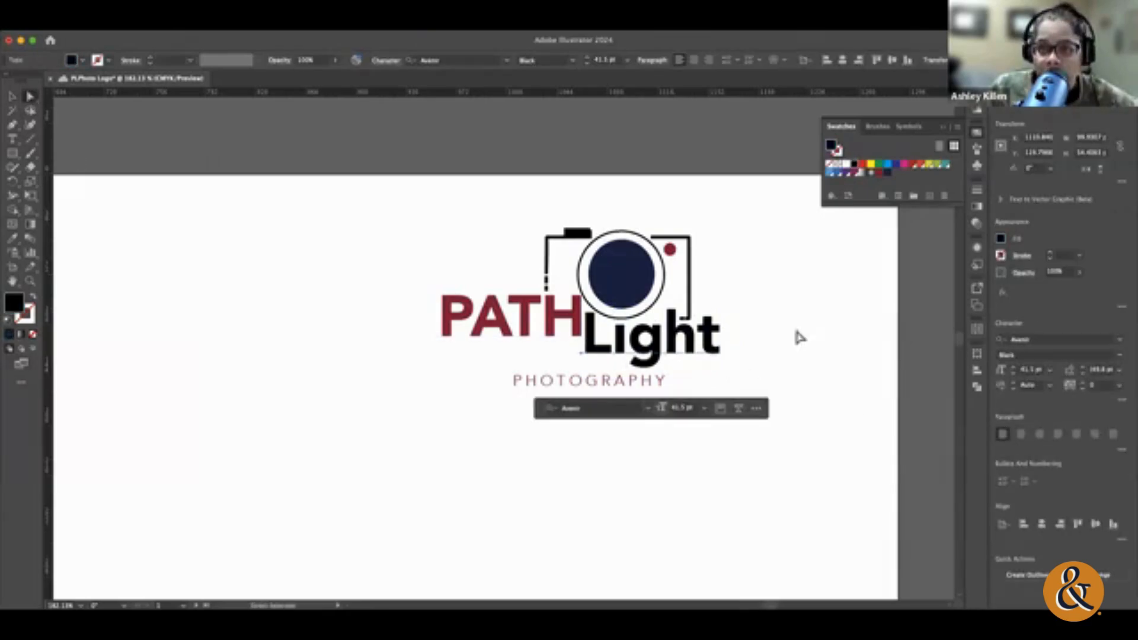
click(12, 96)
click(890, 348)
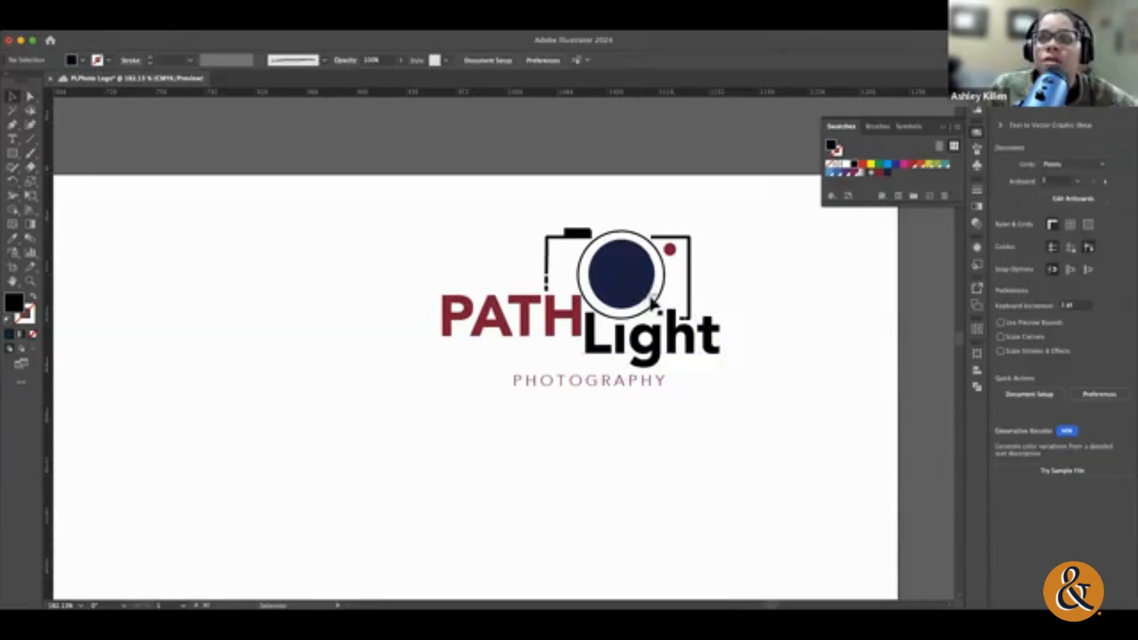
click(658, 295)
click(777, 345)
click(708, 344)
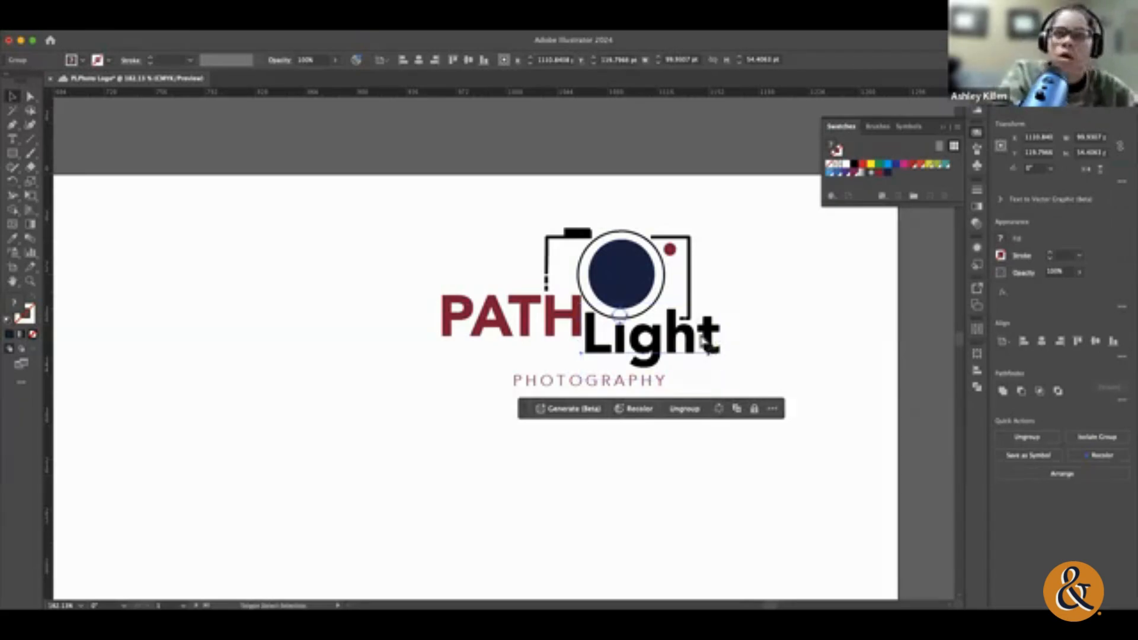
click(709, 350)
click(787, 343)
click(609, 350)
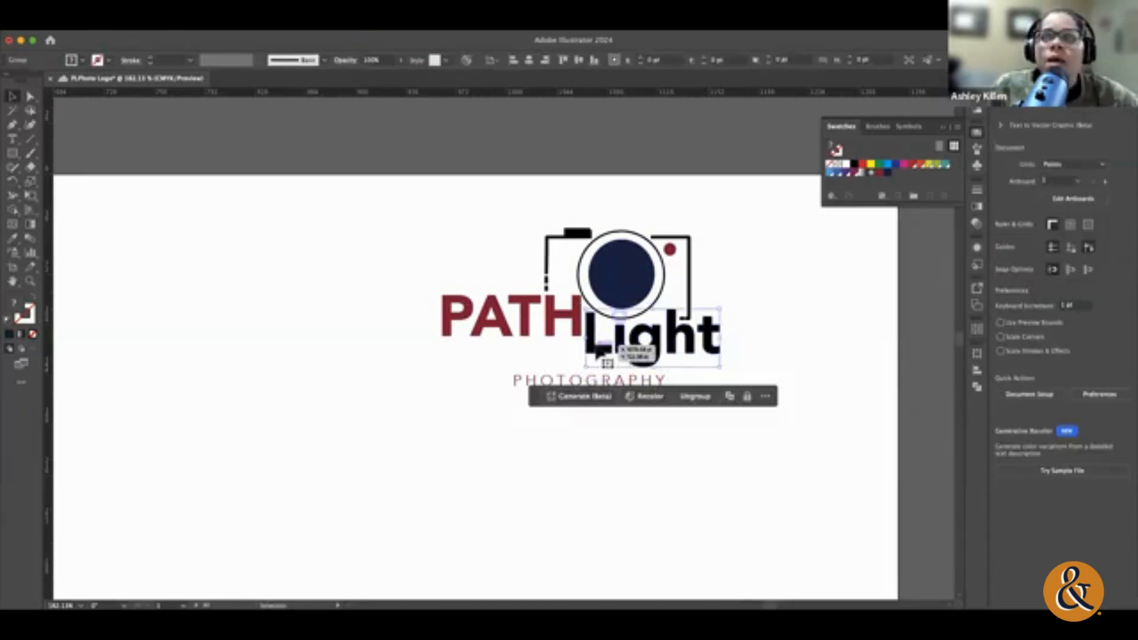
click(773, 355)
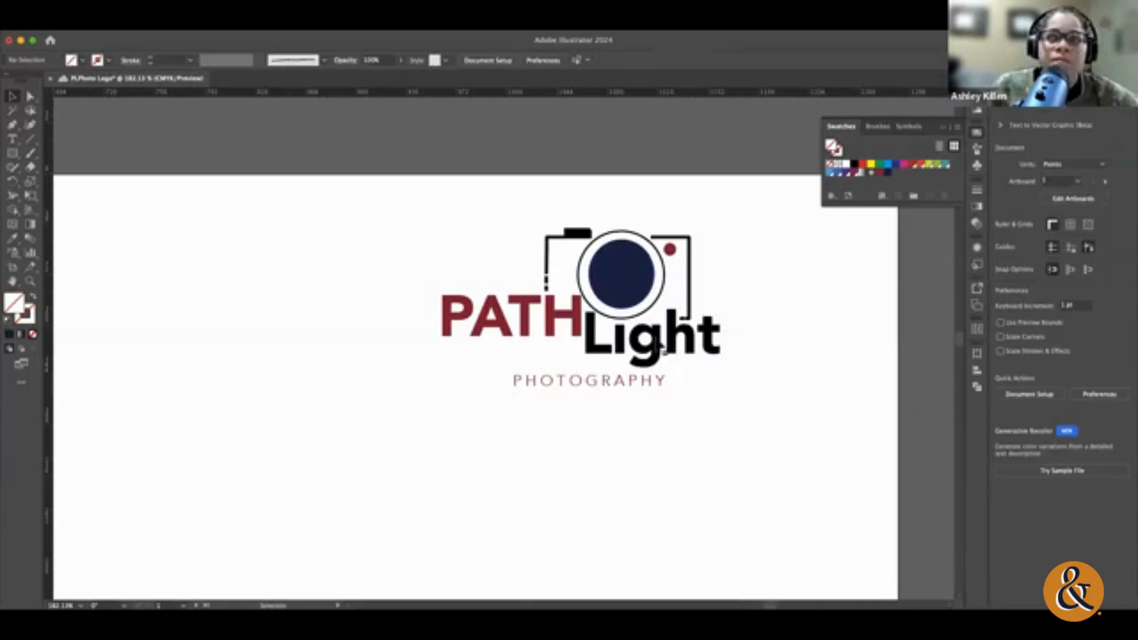
Step: Fill only the Light lettering with the saved navy swatch, leaving PATH out of the selection
click(663, 345)
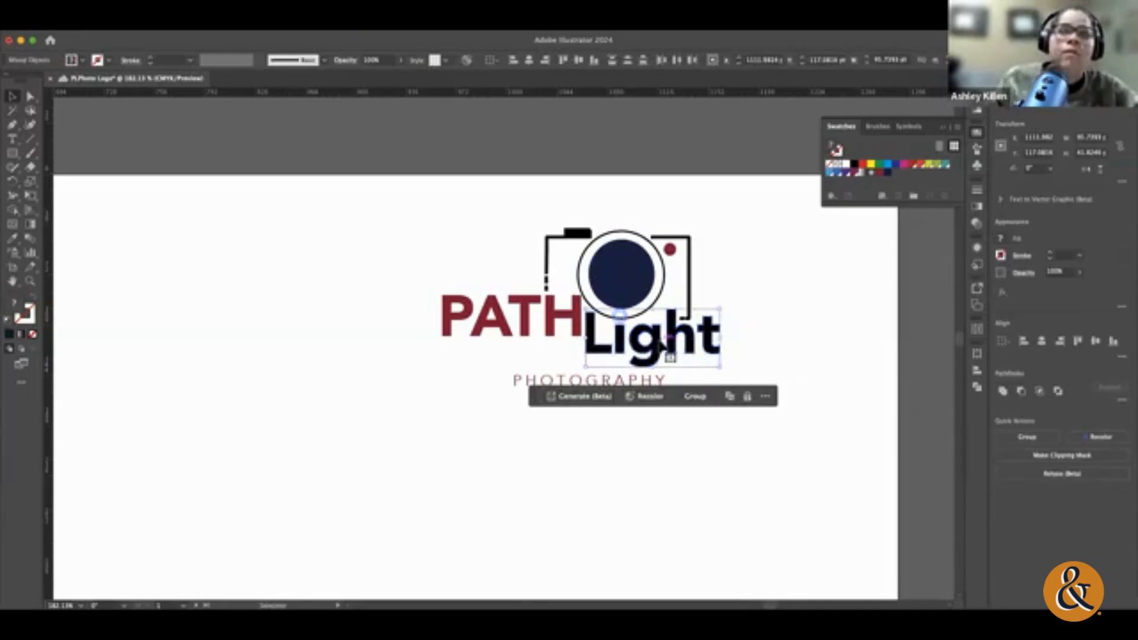
click(765, 329)
click(584, 353)
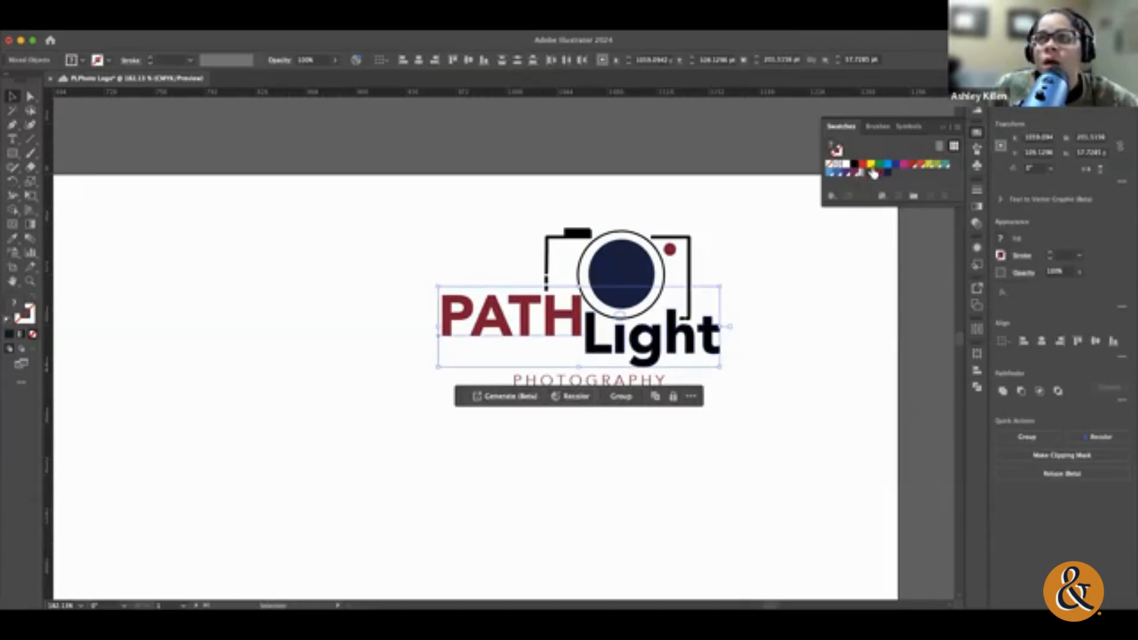
shift+click(524, 328)
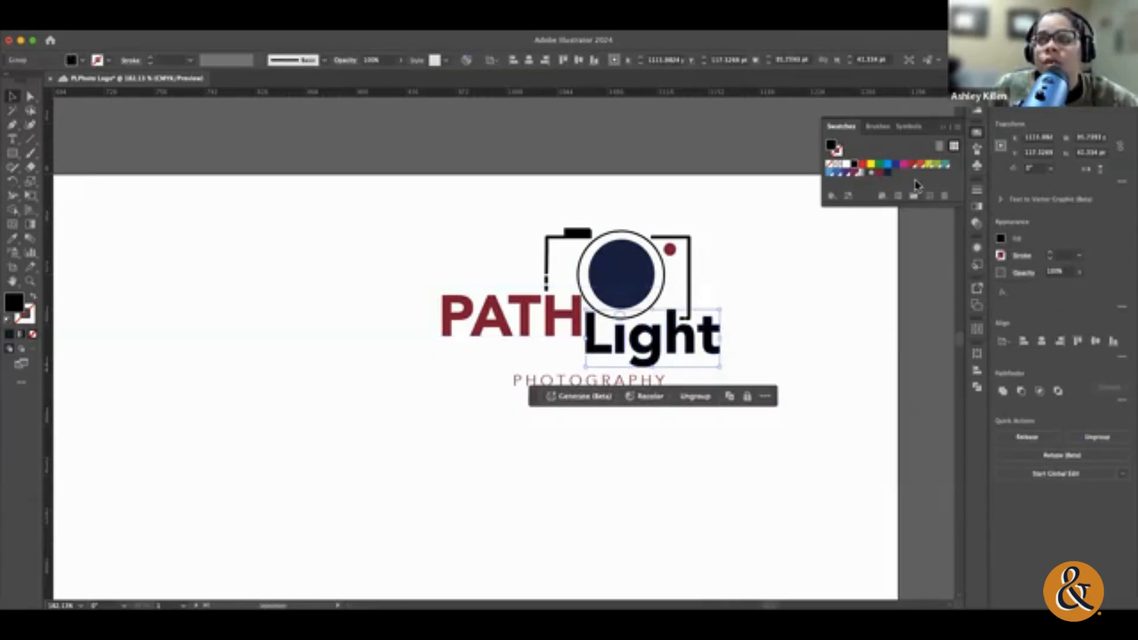
click(883, 177)
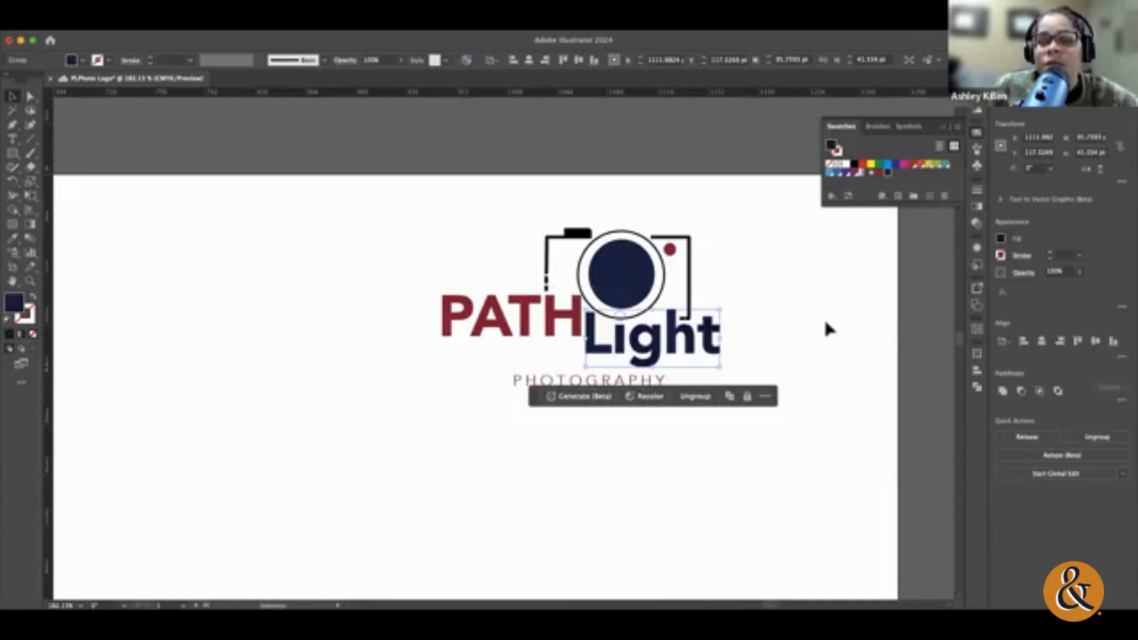
click(813, 496)
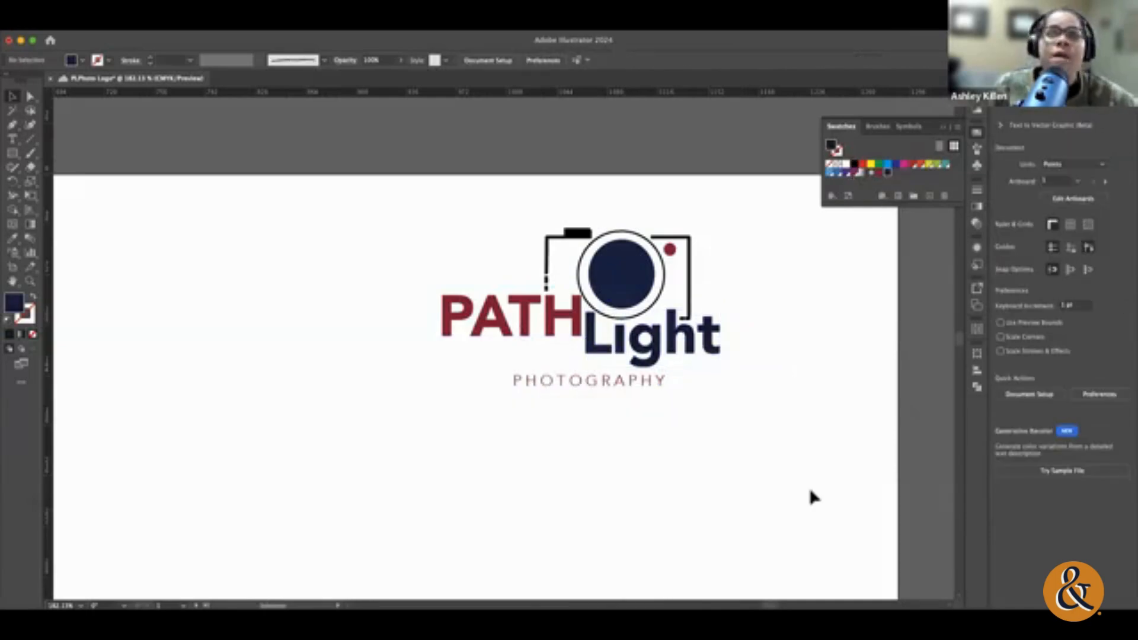
Step: Apply the navy swatch to the stroke of the camera outline's right half, keeping its fill empty
click(689, 308)
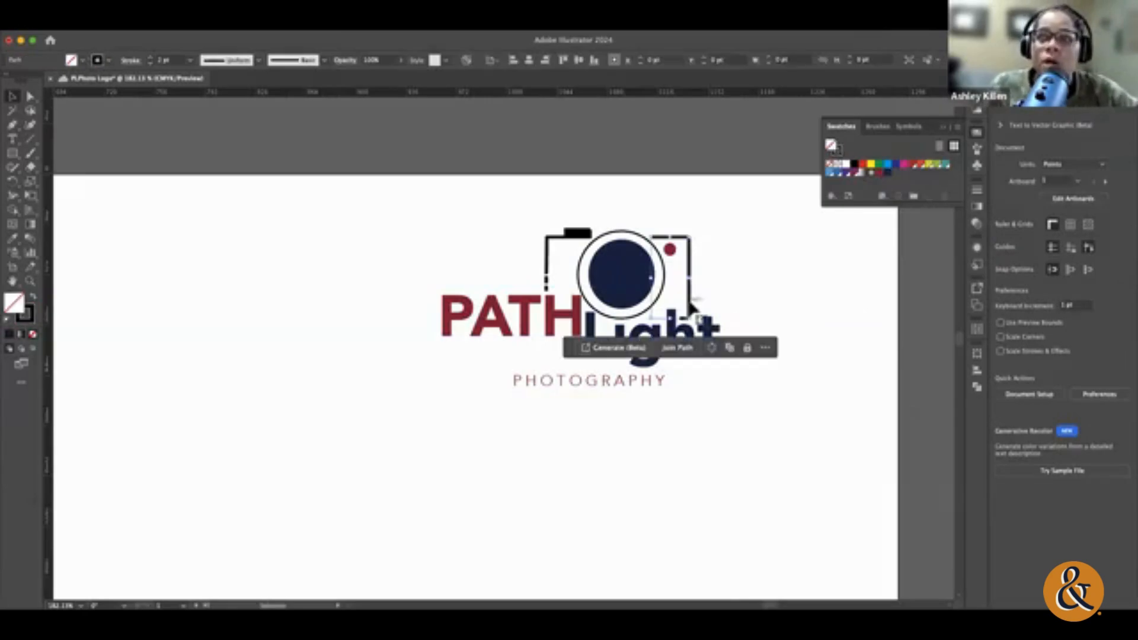
click(887, 172)
key(super+z)
click(29, 318)
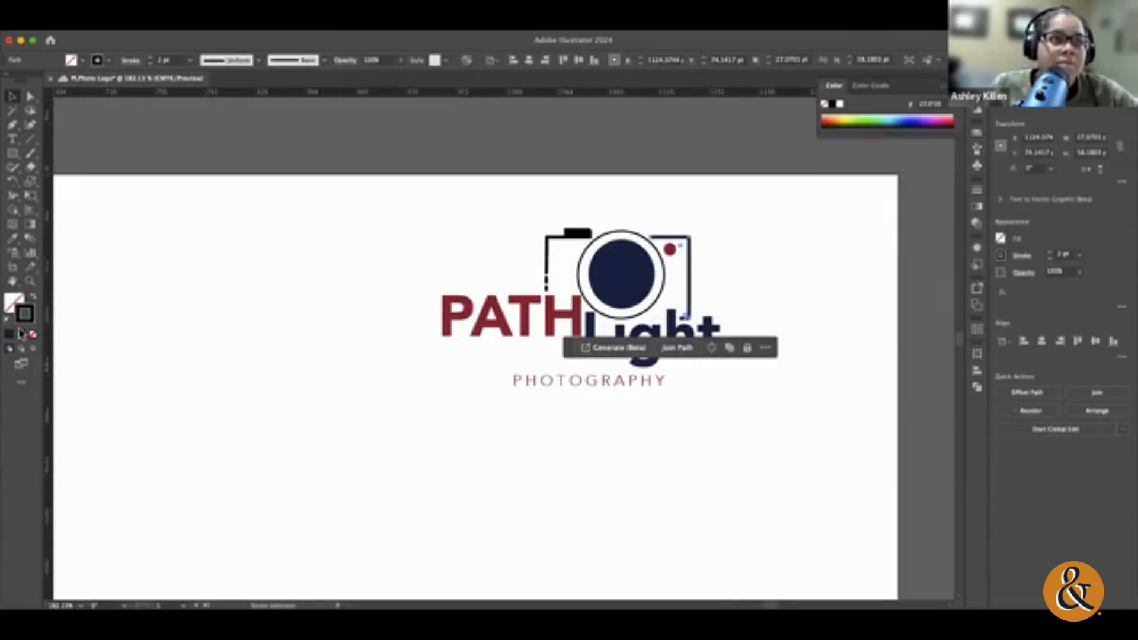
click(977, 132)
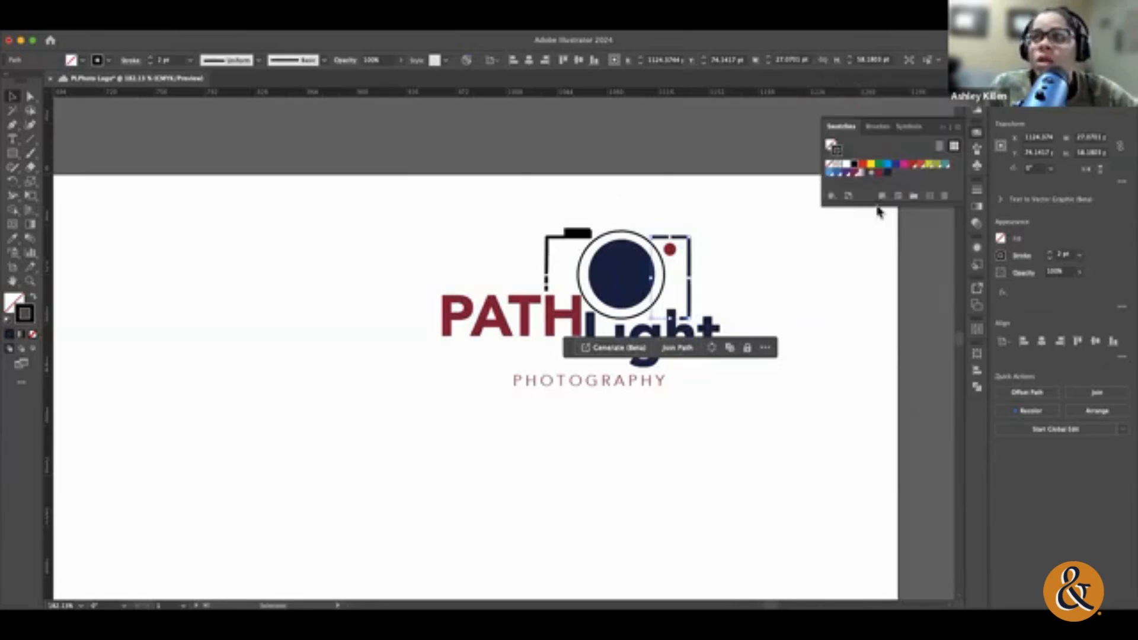
click(552, 245)
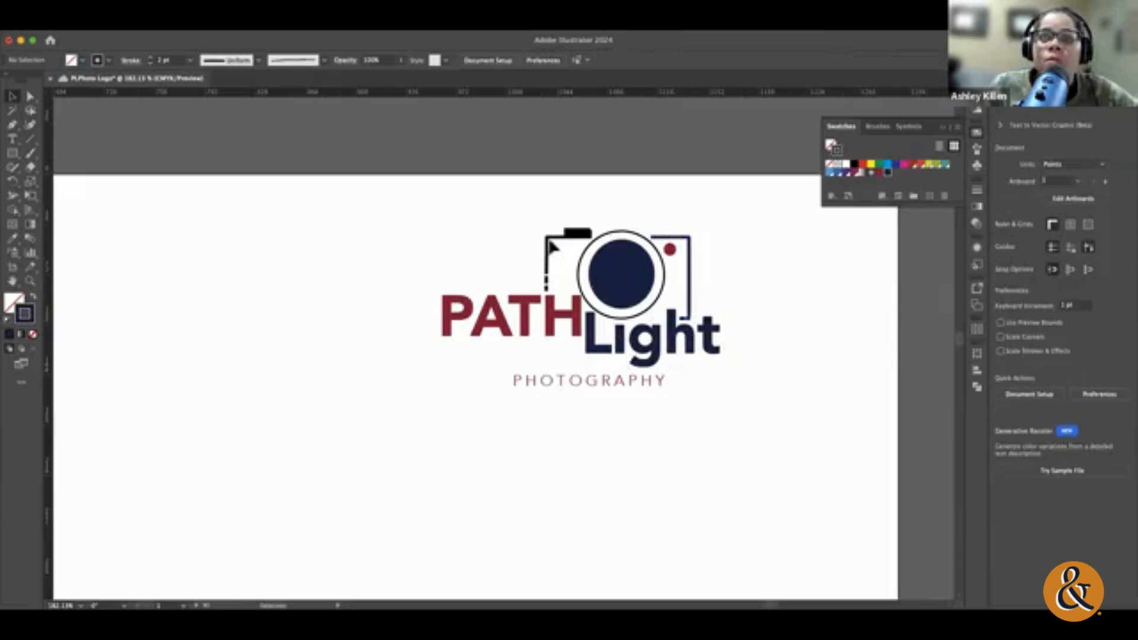
Step: Apply the navy swatch to the stroke of the camera outline's left half and save the document
click(546, 238)
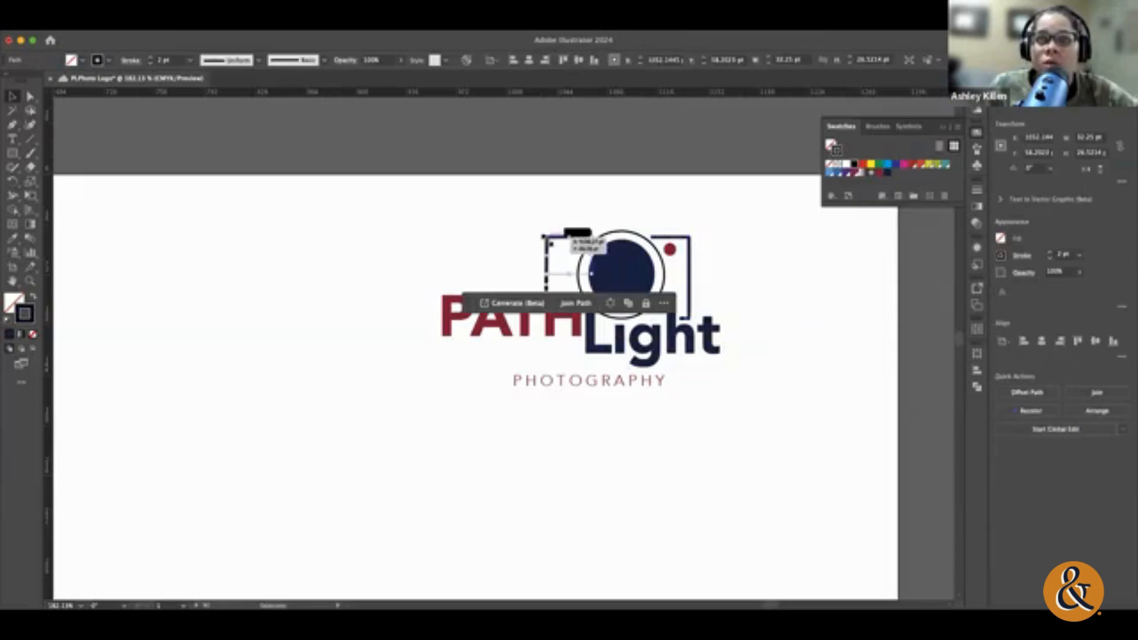
click(888, 173)
click(834, 287)
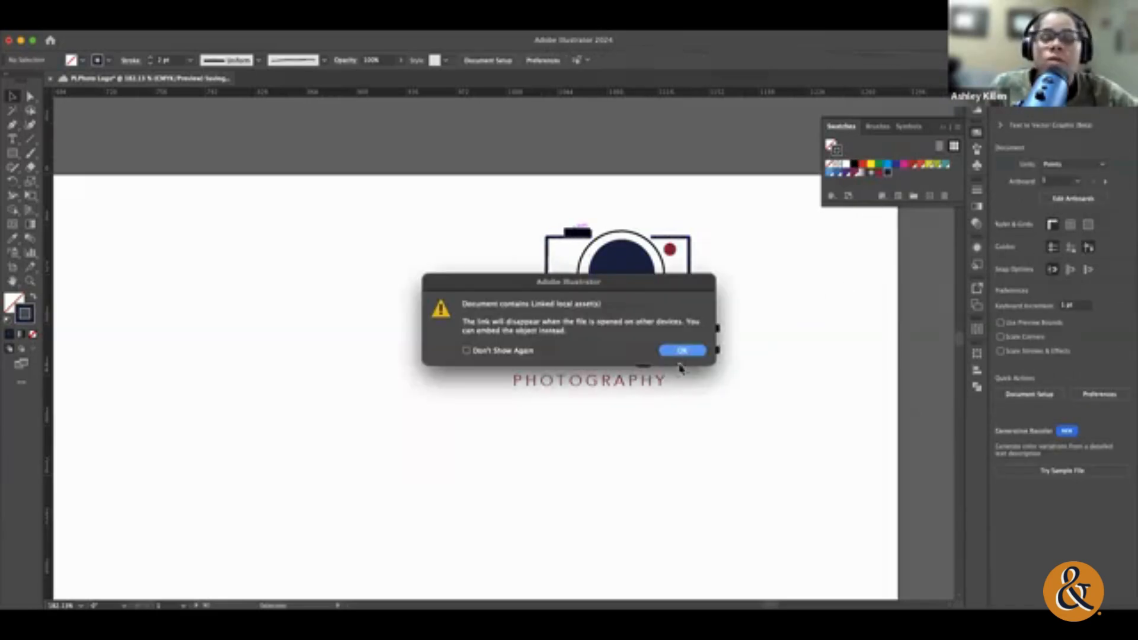
click(683, 351)
Step: Fill the shutter button on top of the camera with the navy swatch
click(578, 232)
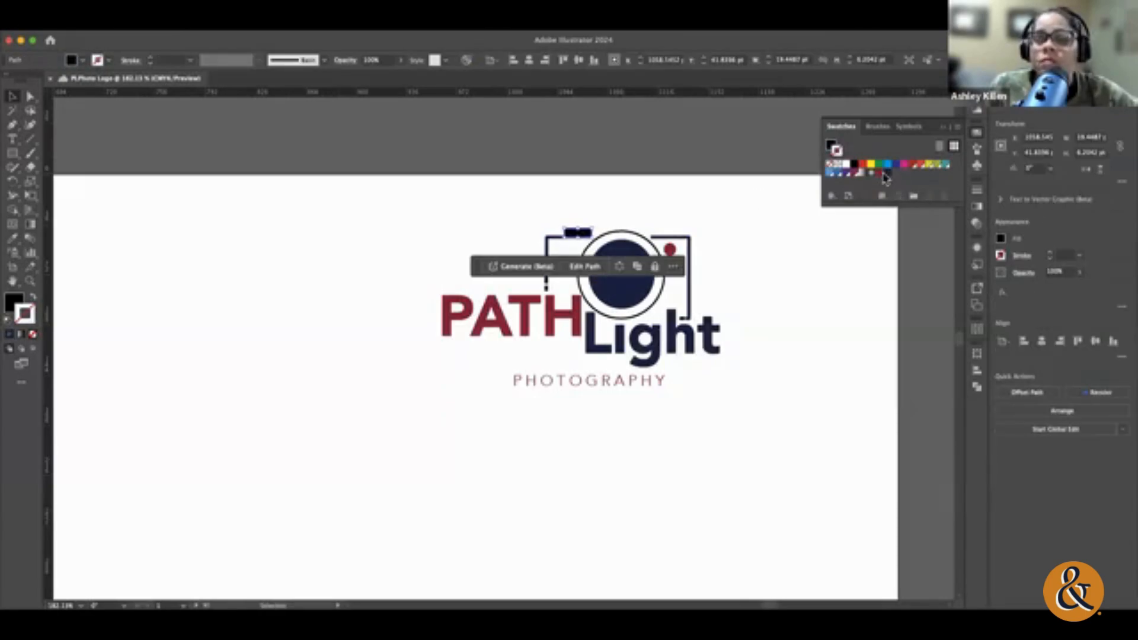
click(11, 301)
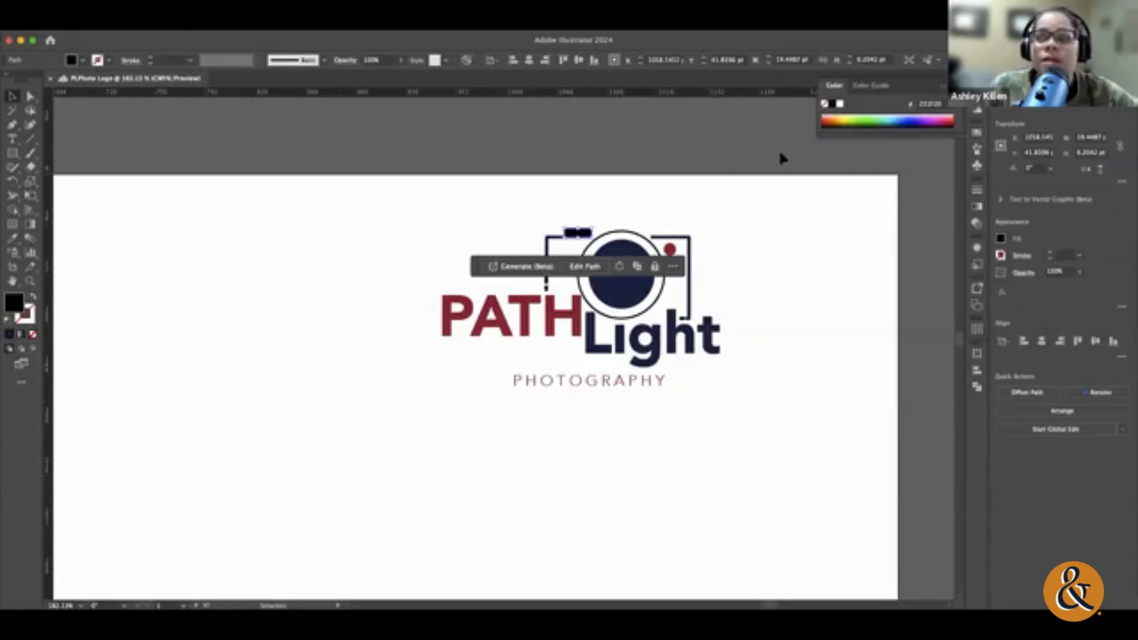
click(977, 134)
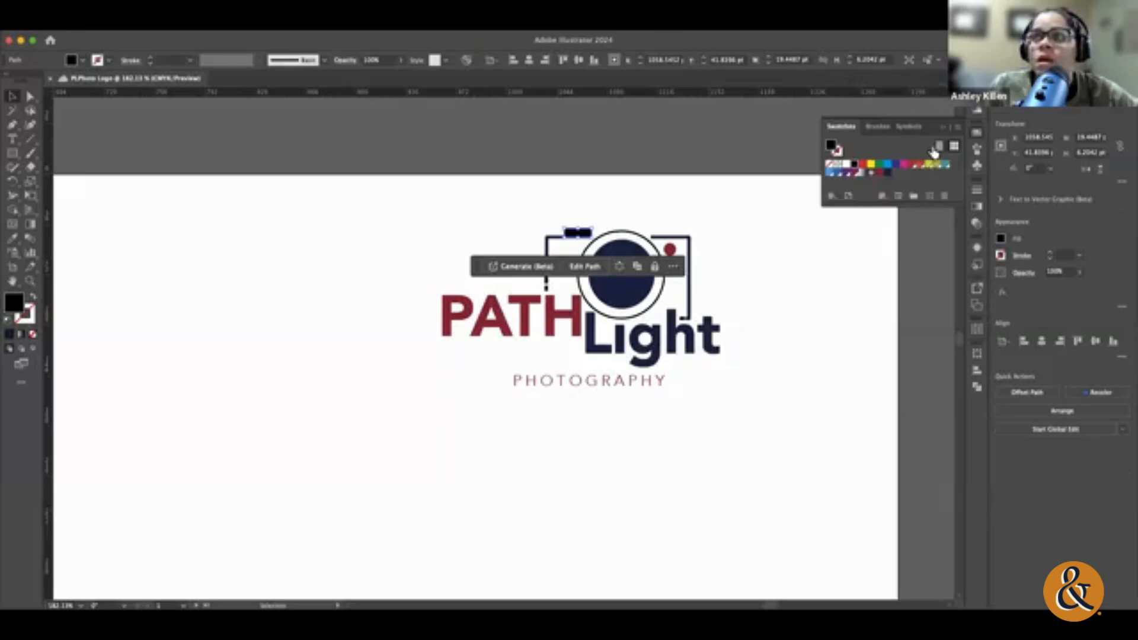
click(889, 174)
click(831, 249)
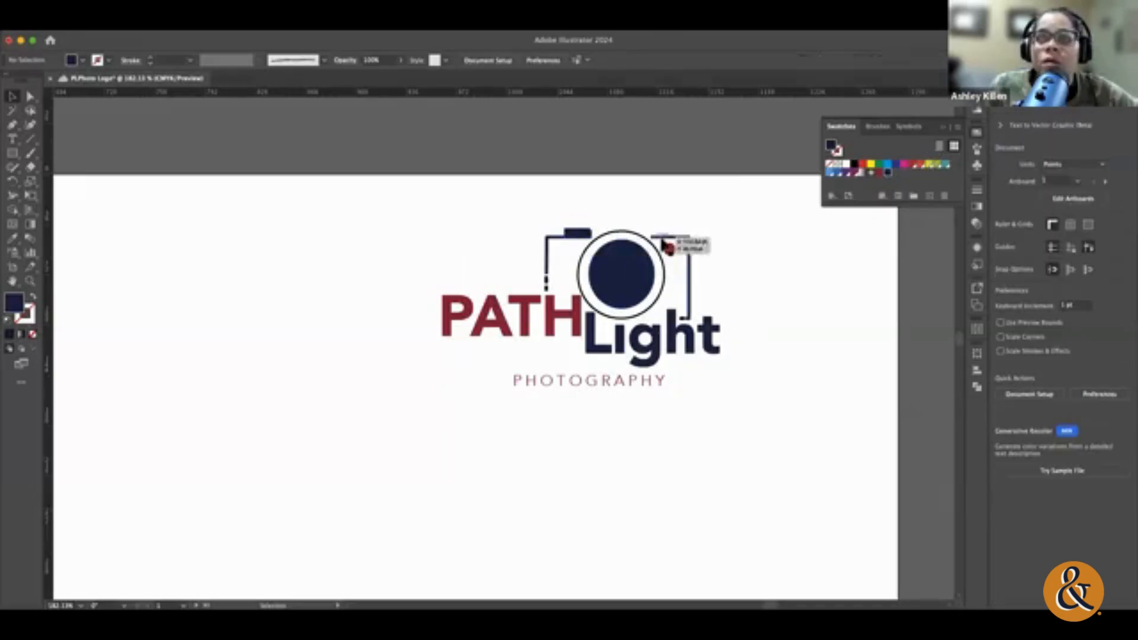
Step: Try filling the small dashes below the camera outline's left side with the gradient swatch, and undo it
click(546, 283)
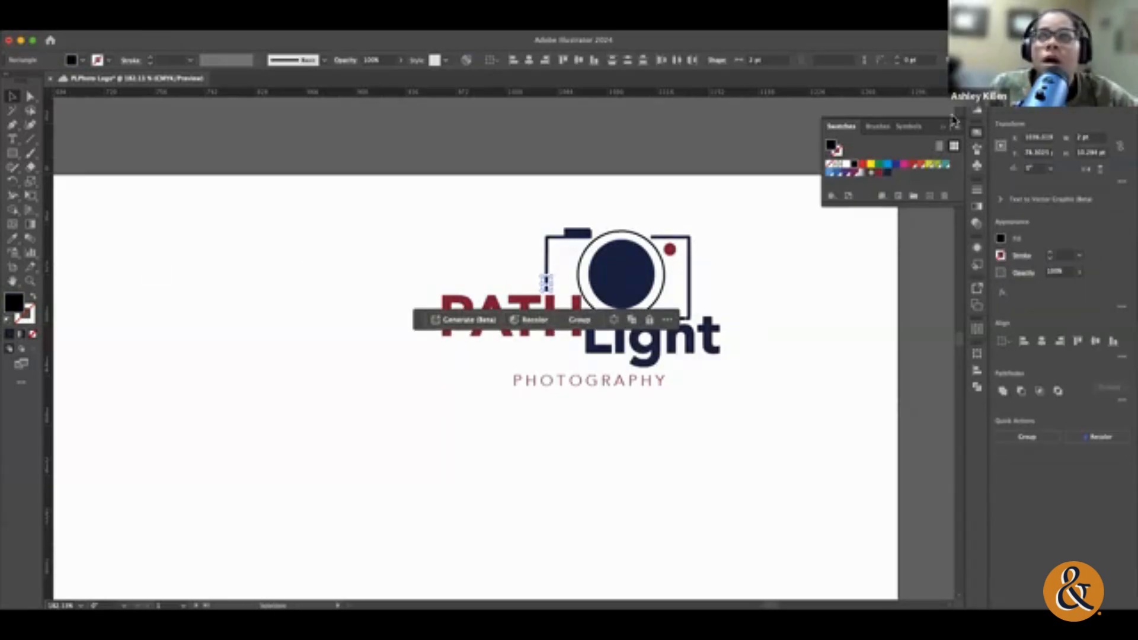
click(871, 173)
click(777, 245)
scroll(781, 243, up, 1)
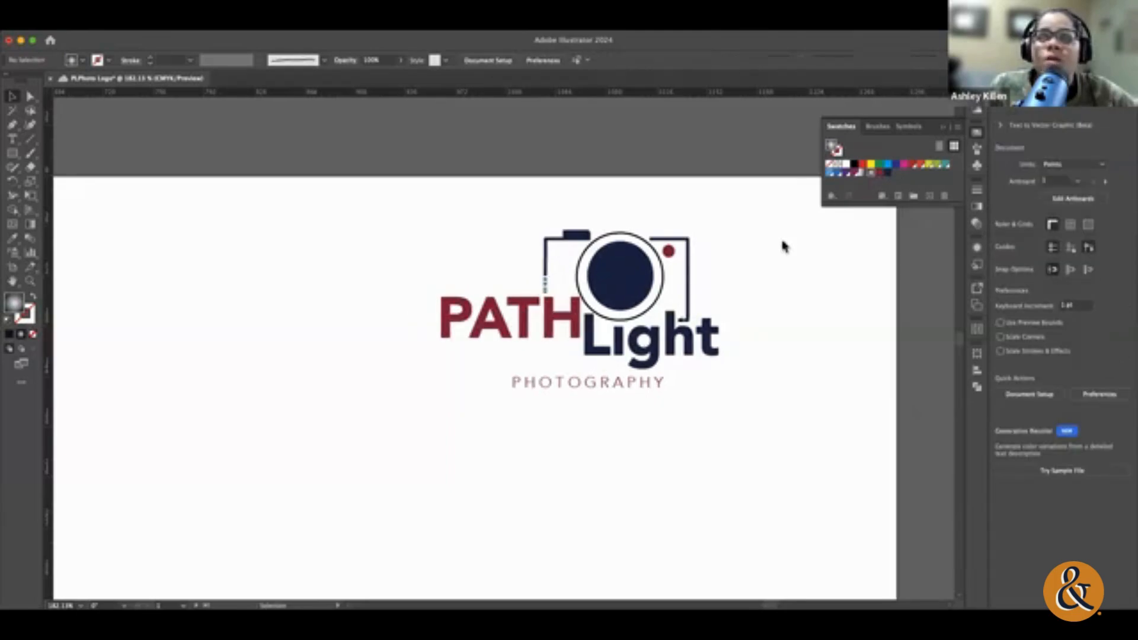
key(super+z)
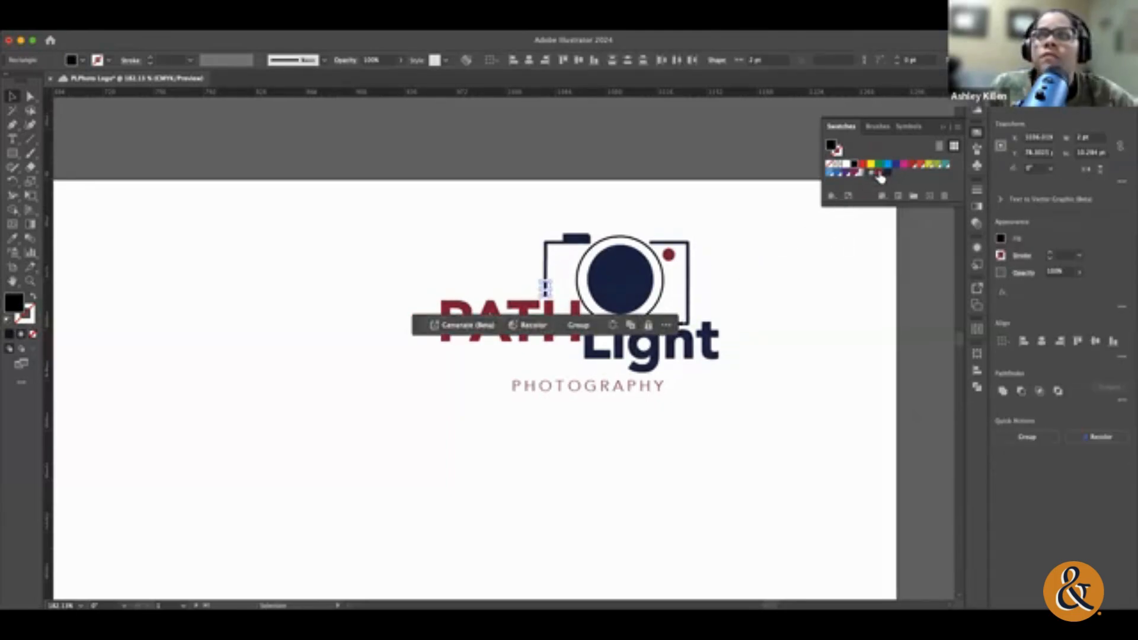
Step: Fill the small dashes below the camera outline's left side with the saved dark red swatch
click(880, 173)
click(795, 445)
scroll(782, 456, left, 1)
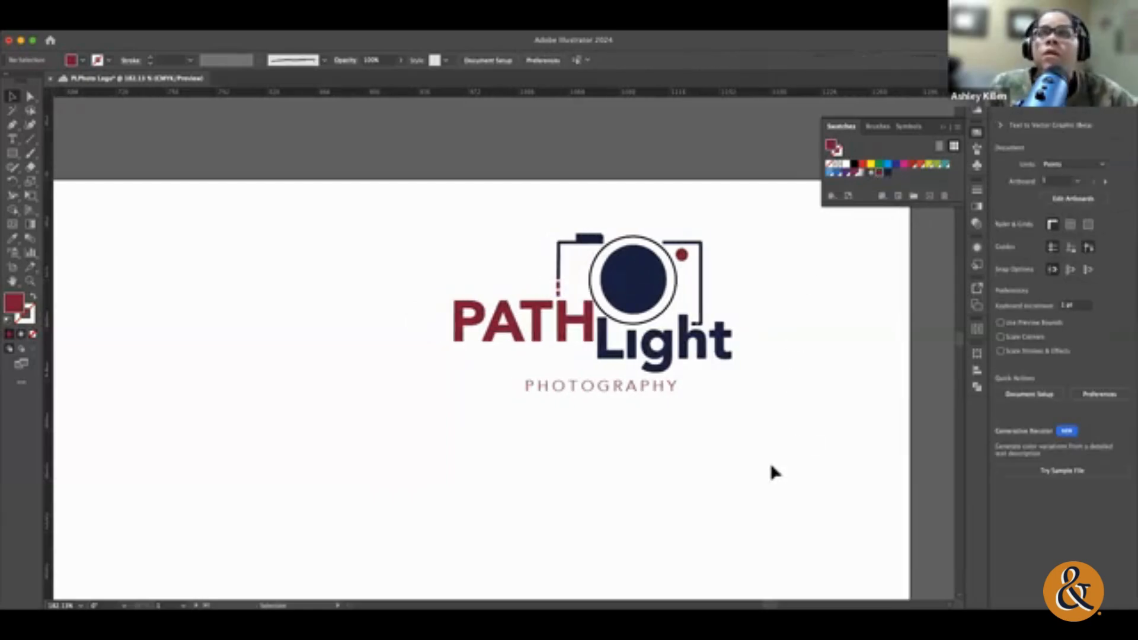
Step: Fill the short dash at the lower end of the camera outline's right side with dark red
click(695, 324)
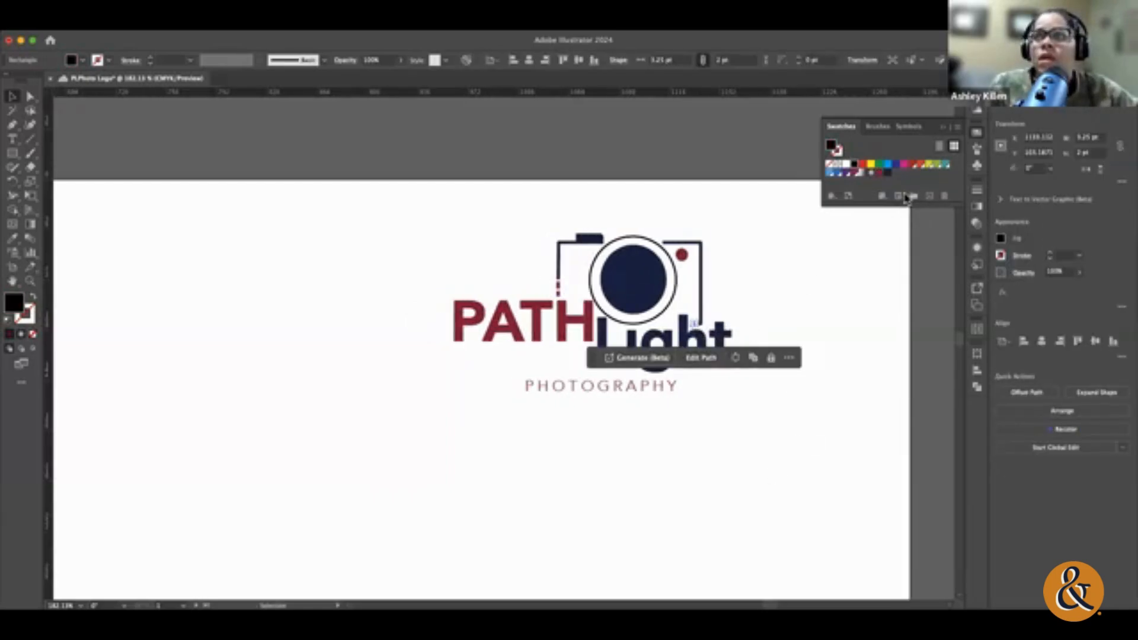
click(881, 173)
click(774, 487)
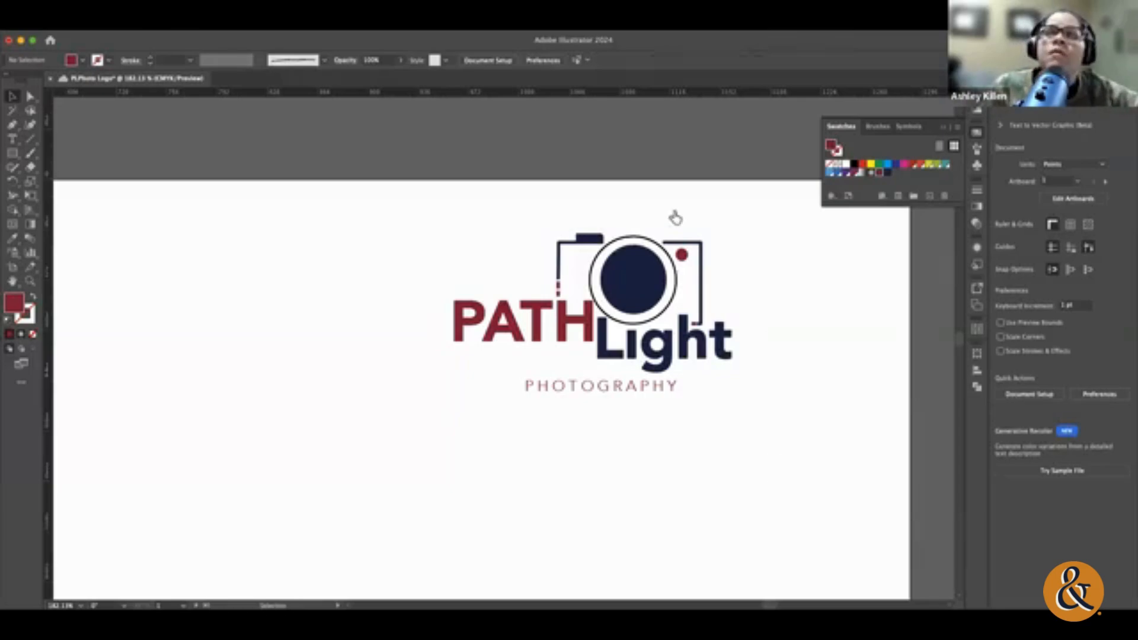
Step: Apply the dark red swatch to the stroke of the outer ring around the camera lens
click(618, 240)
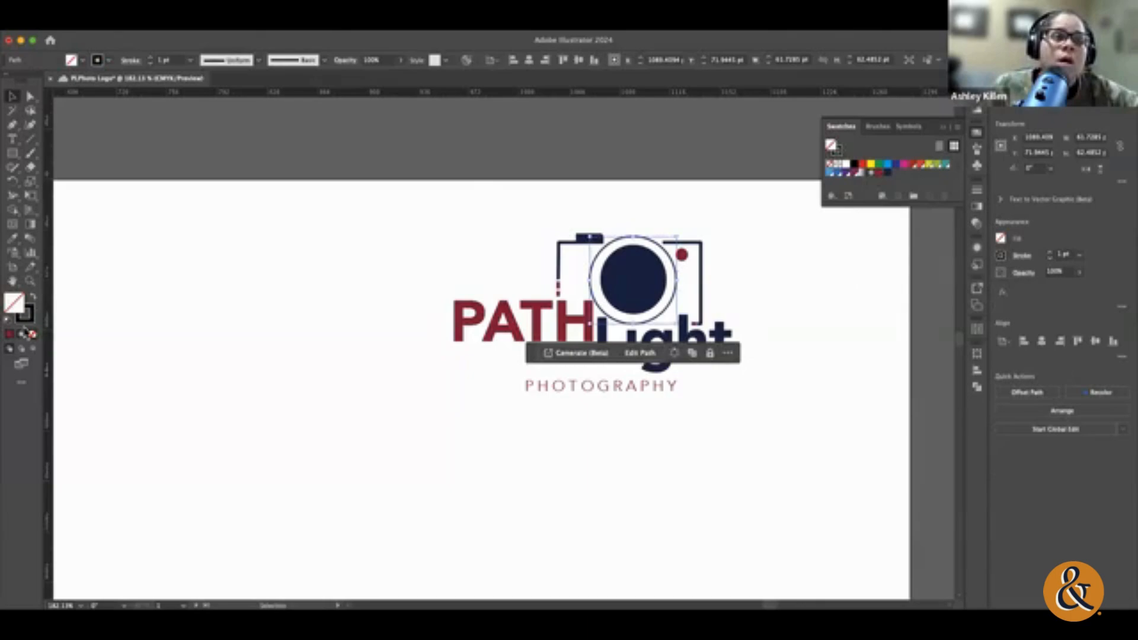
click(28, 318)
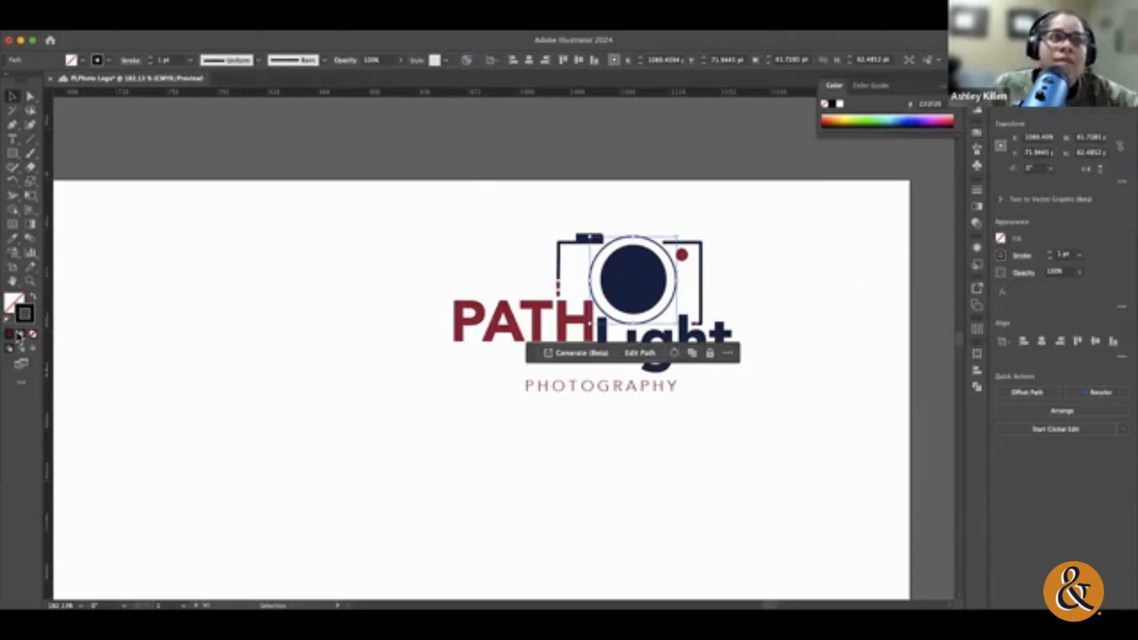
click(976, 132)
click(880, 173)
click(843, 286)
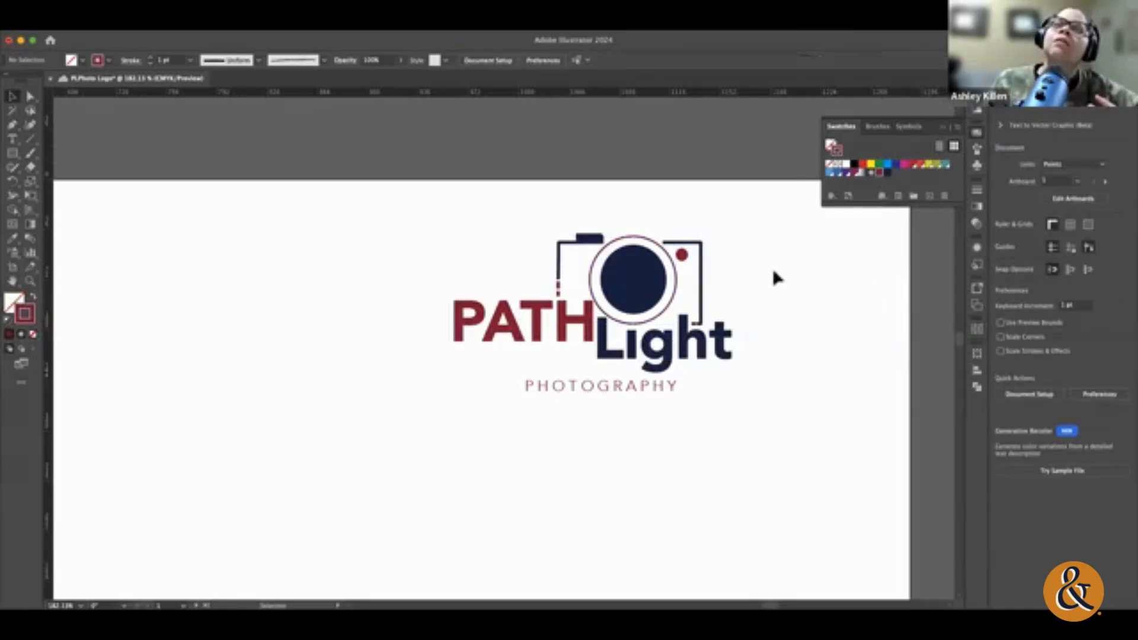
Step: Move the whole coloured PATHLight logo down and to the left, above the black variants on the artboard
scroll(773, 279, right, 3)
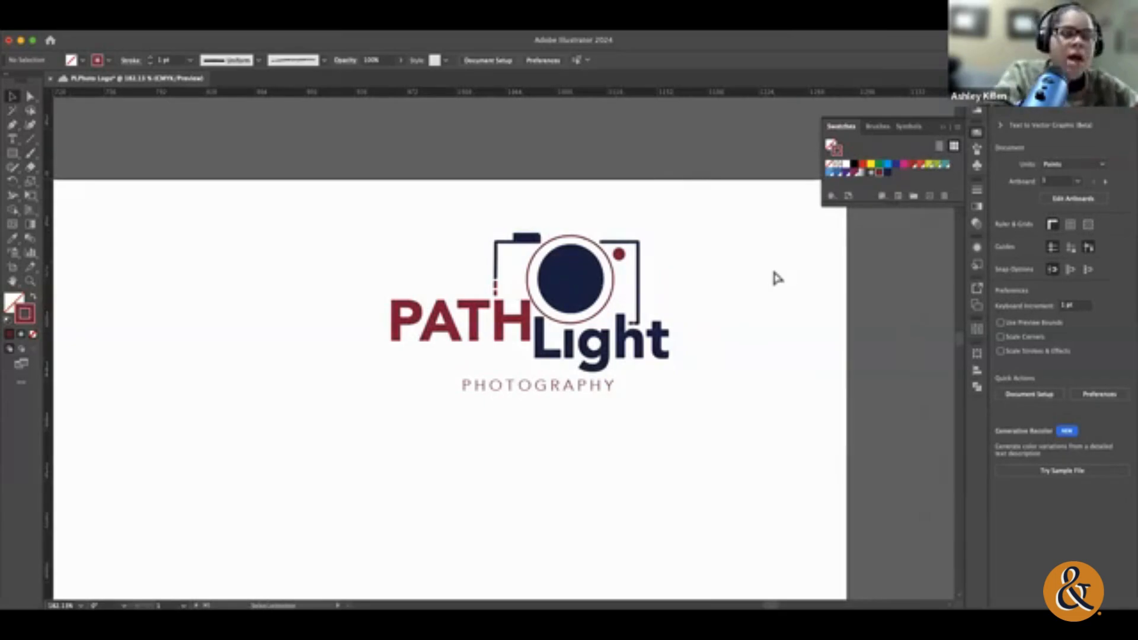
key(super+0)
drag(614, 142, 840, 265)
mouse_move(743, 205)
mouse_down()
mouse_move(680, 290)
mouse_move(702, 322)
mouse_up()
click(728, 318)
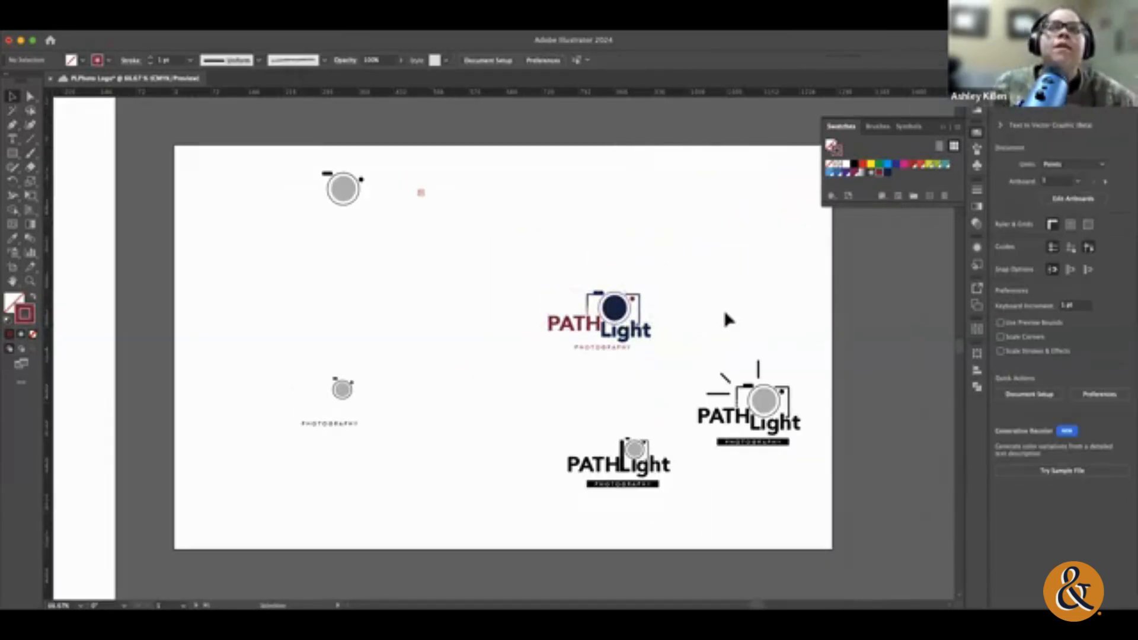